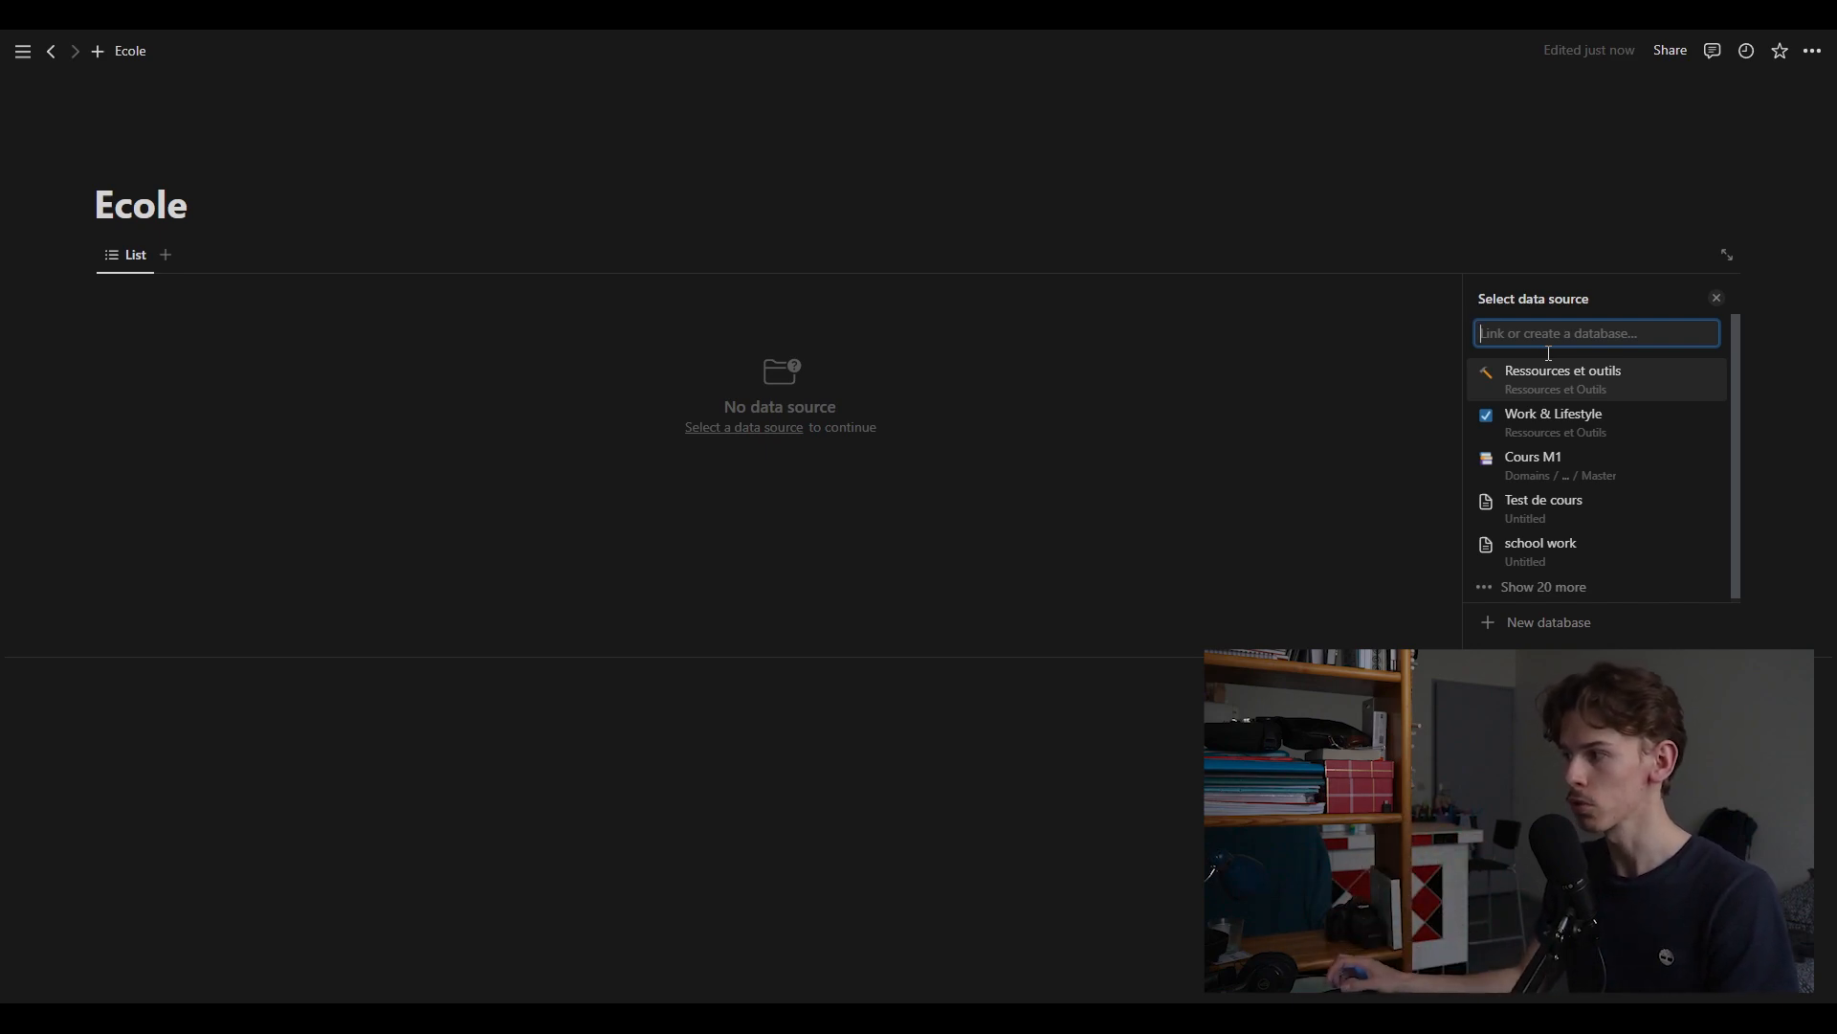
# Create a new database named "Cours L3" as the data source of the list on the Ecole page
pyautogui.write('Cours')
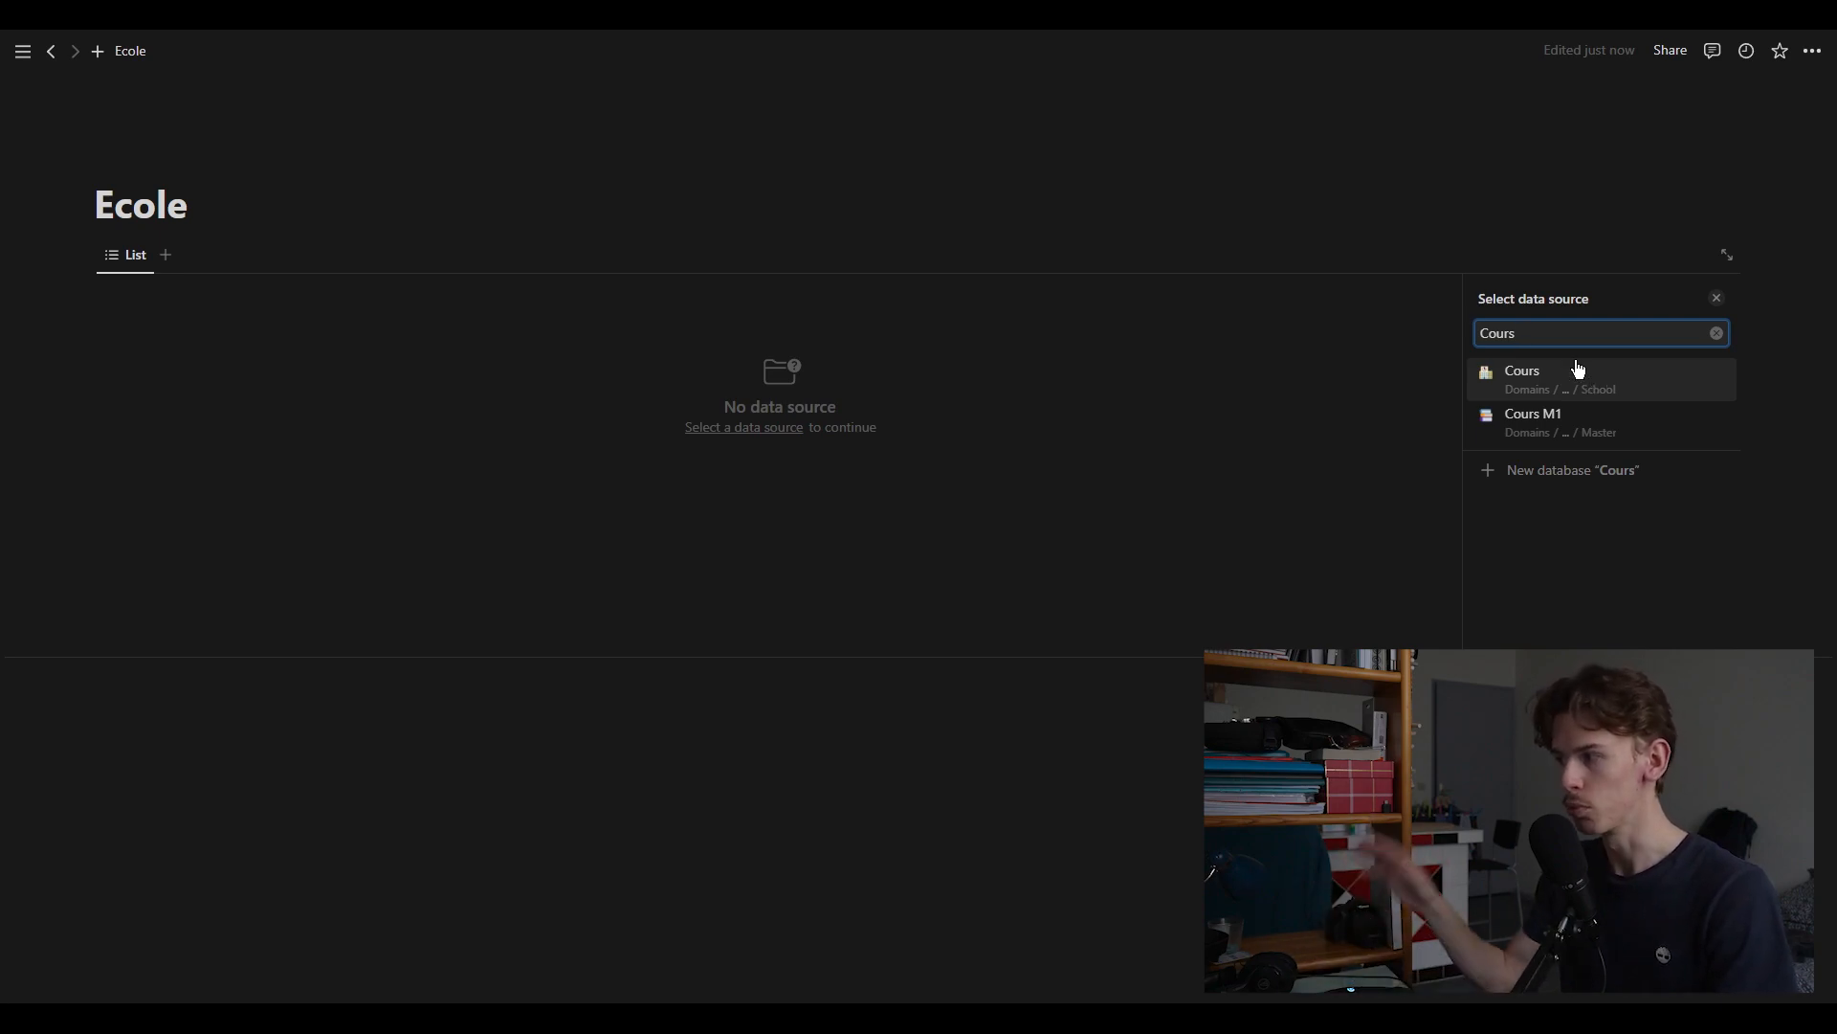
pyautogui.write('L3')
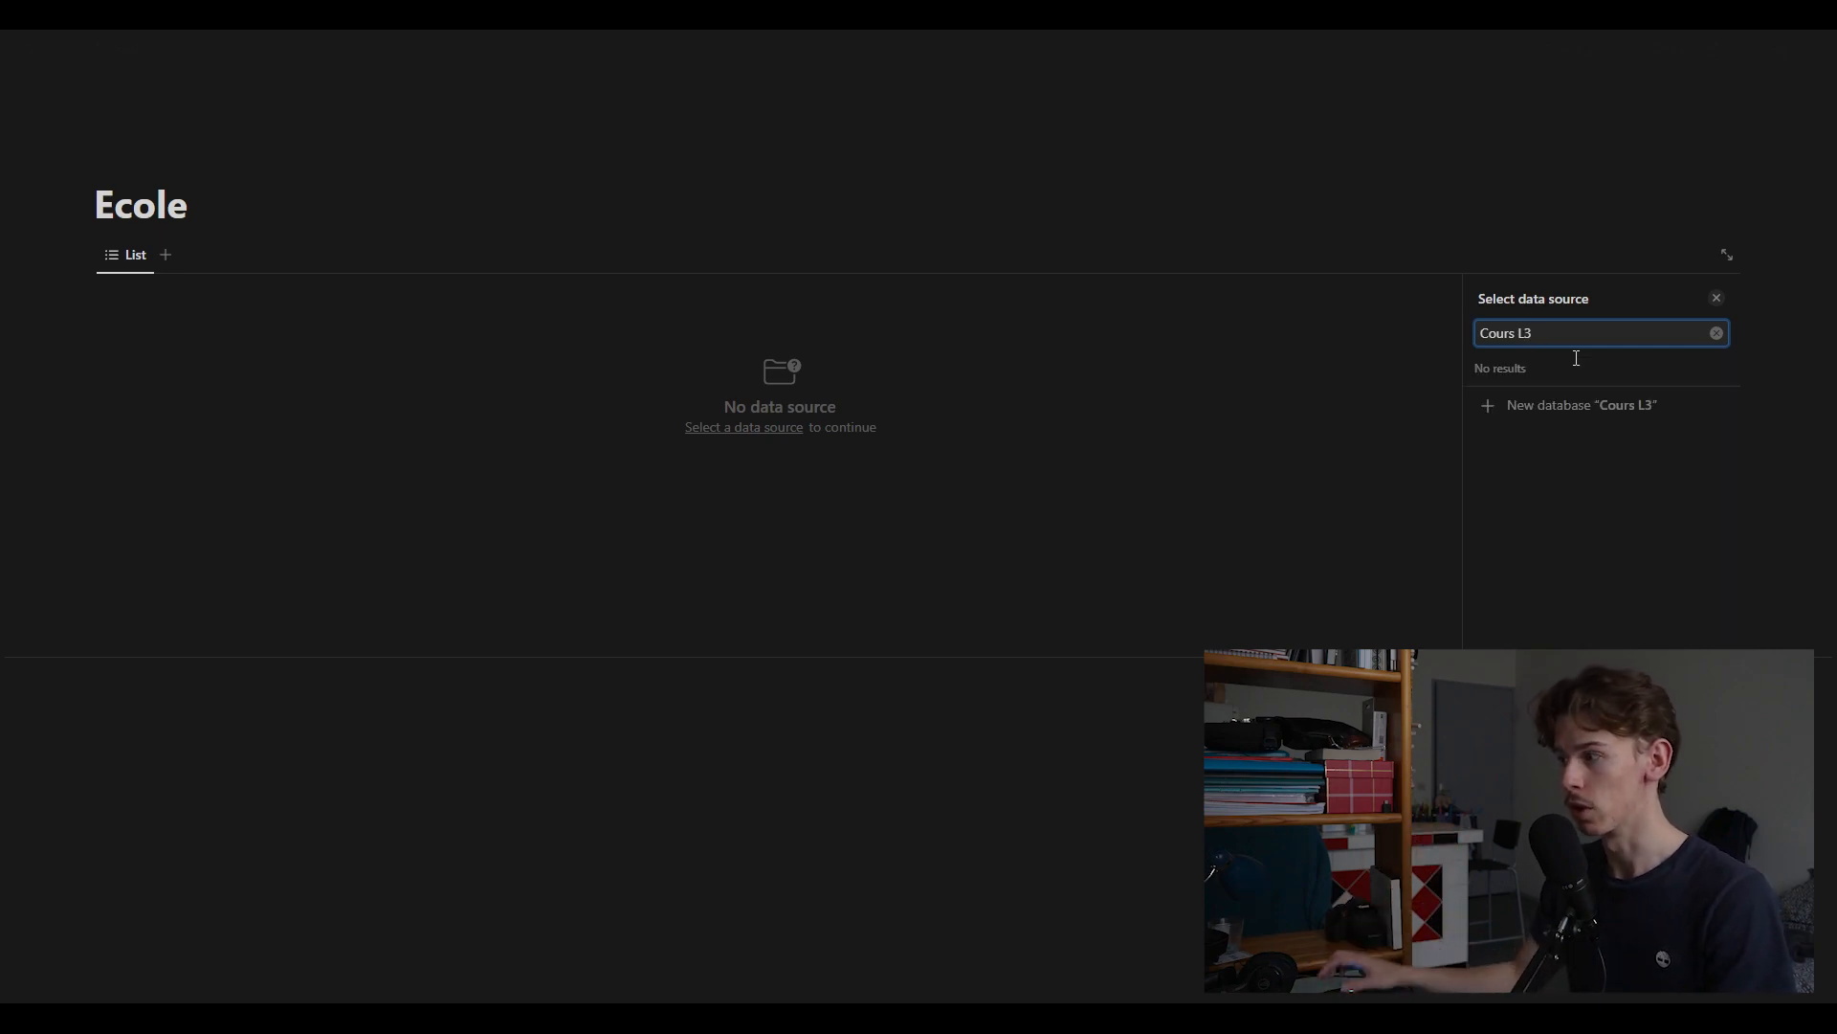
pyautogui.click(1587, 422)
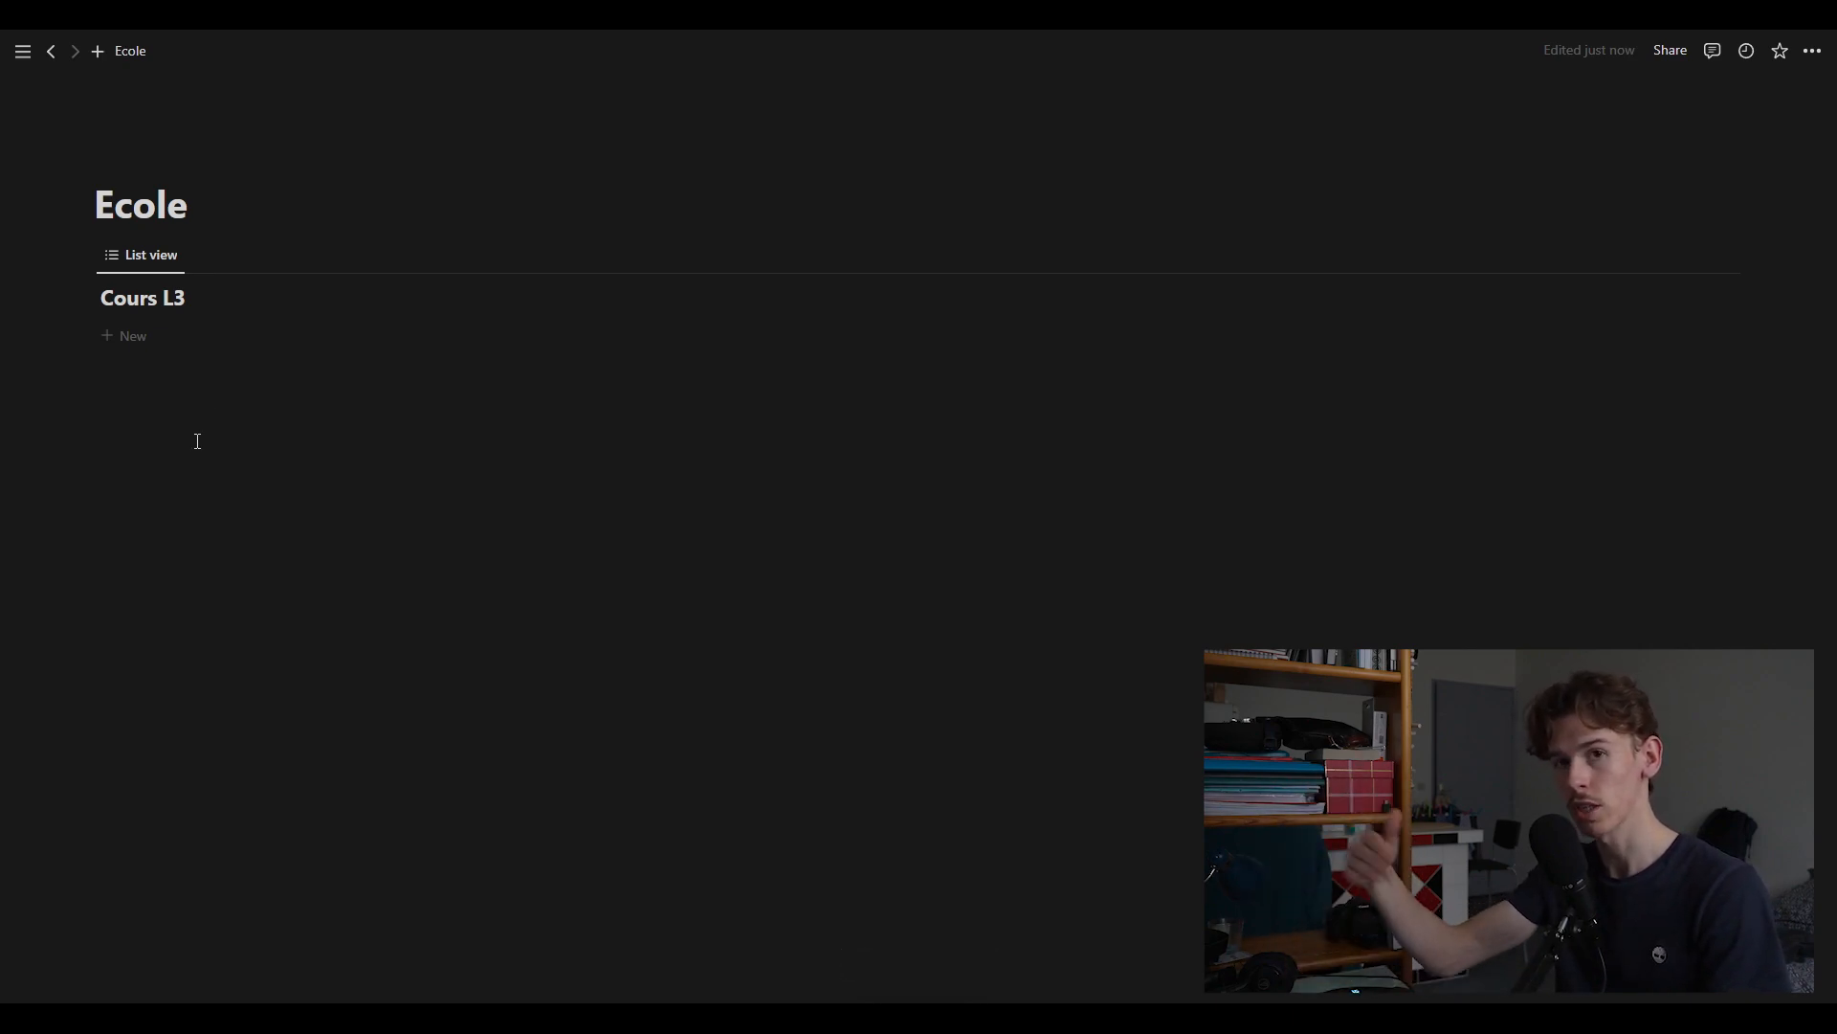
# Add the course pages Bio Cell, Maths, Physio, Anglais and Génétique to the Cours L3 list
pyautogui.click(130, 336)
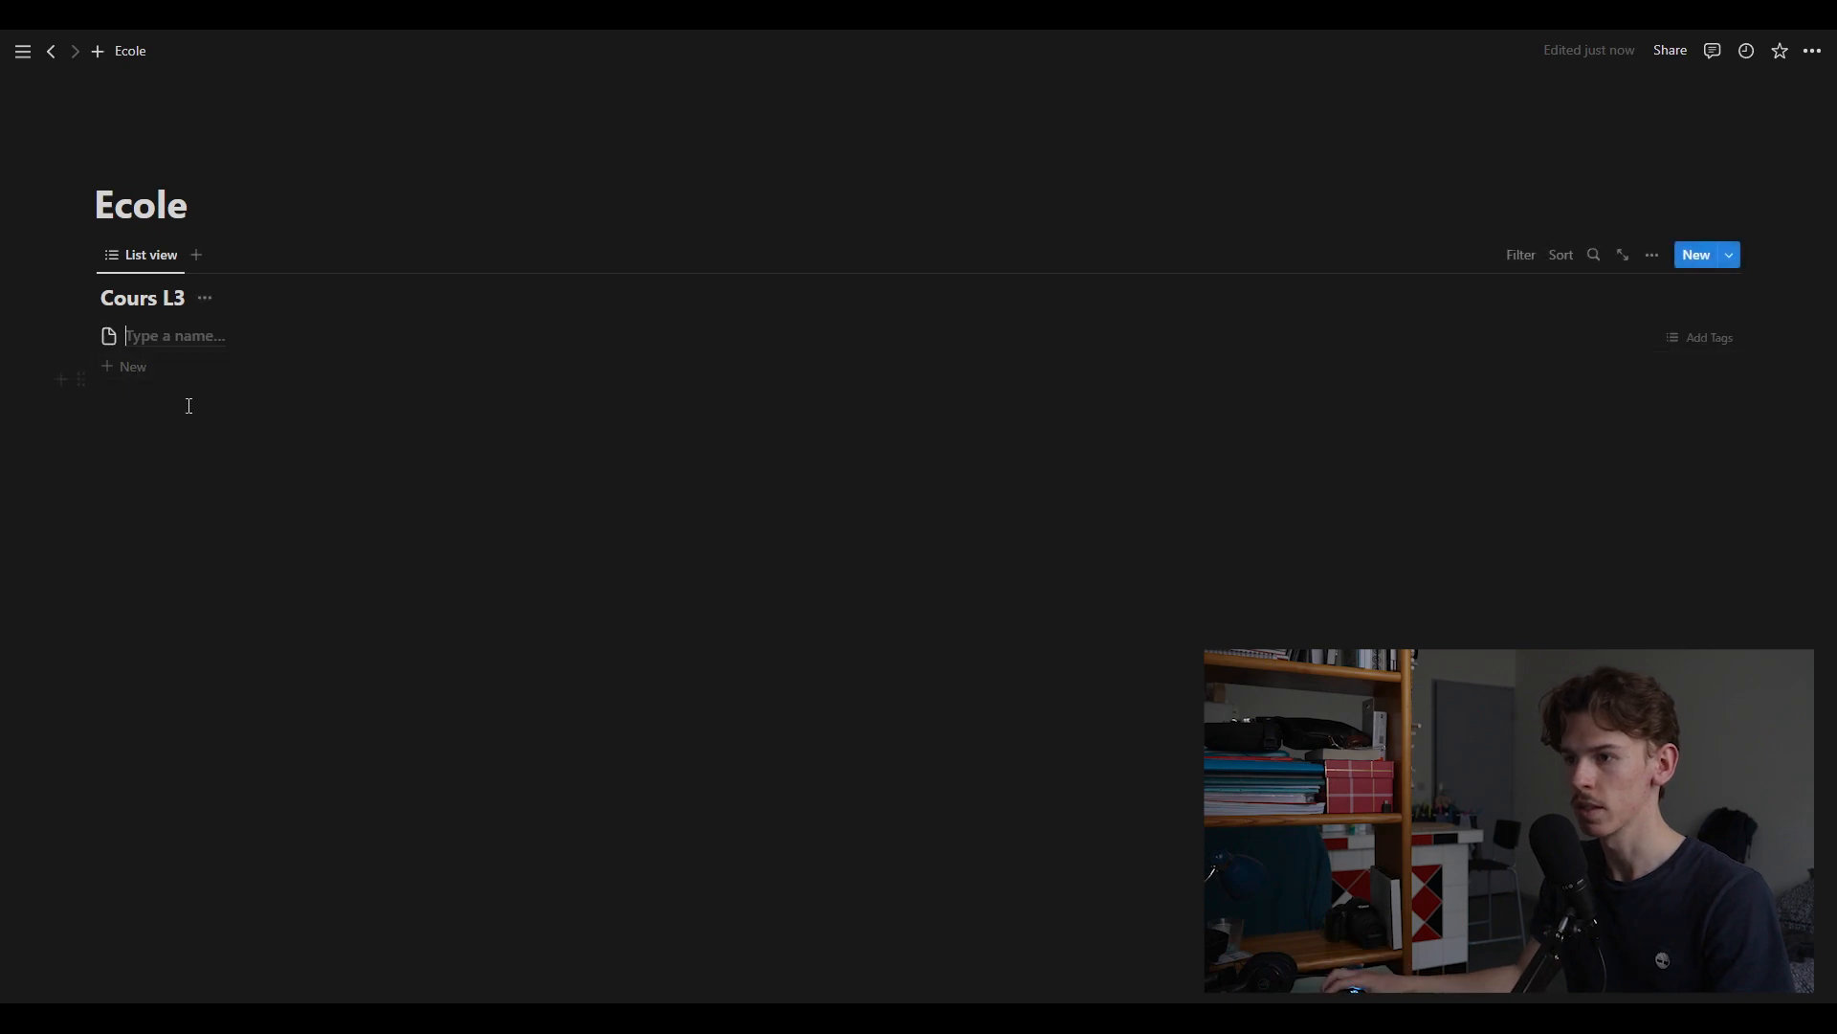
pyautogui.write('Bio Cell')
pyautogui.press('Return')
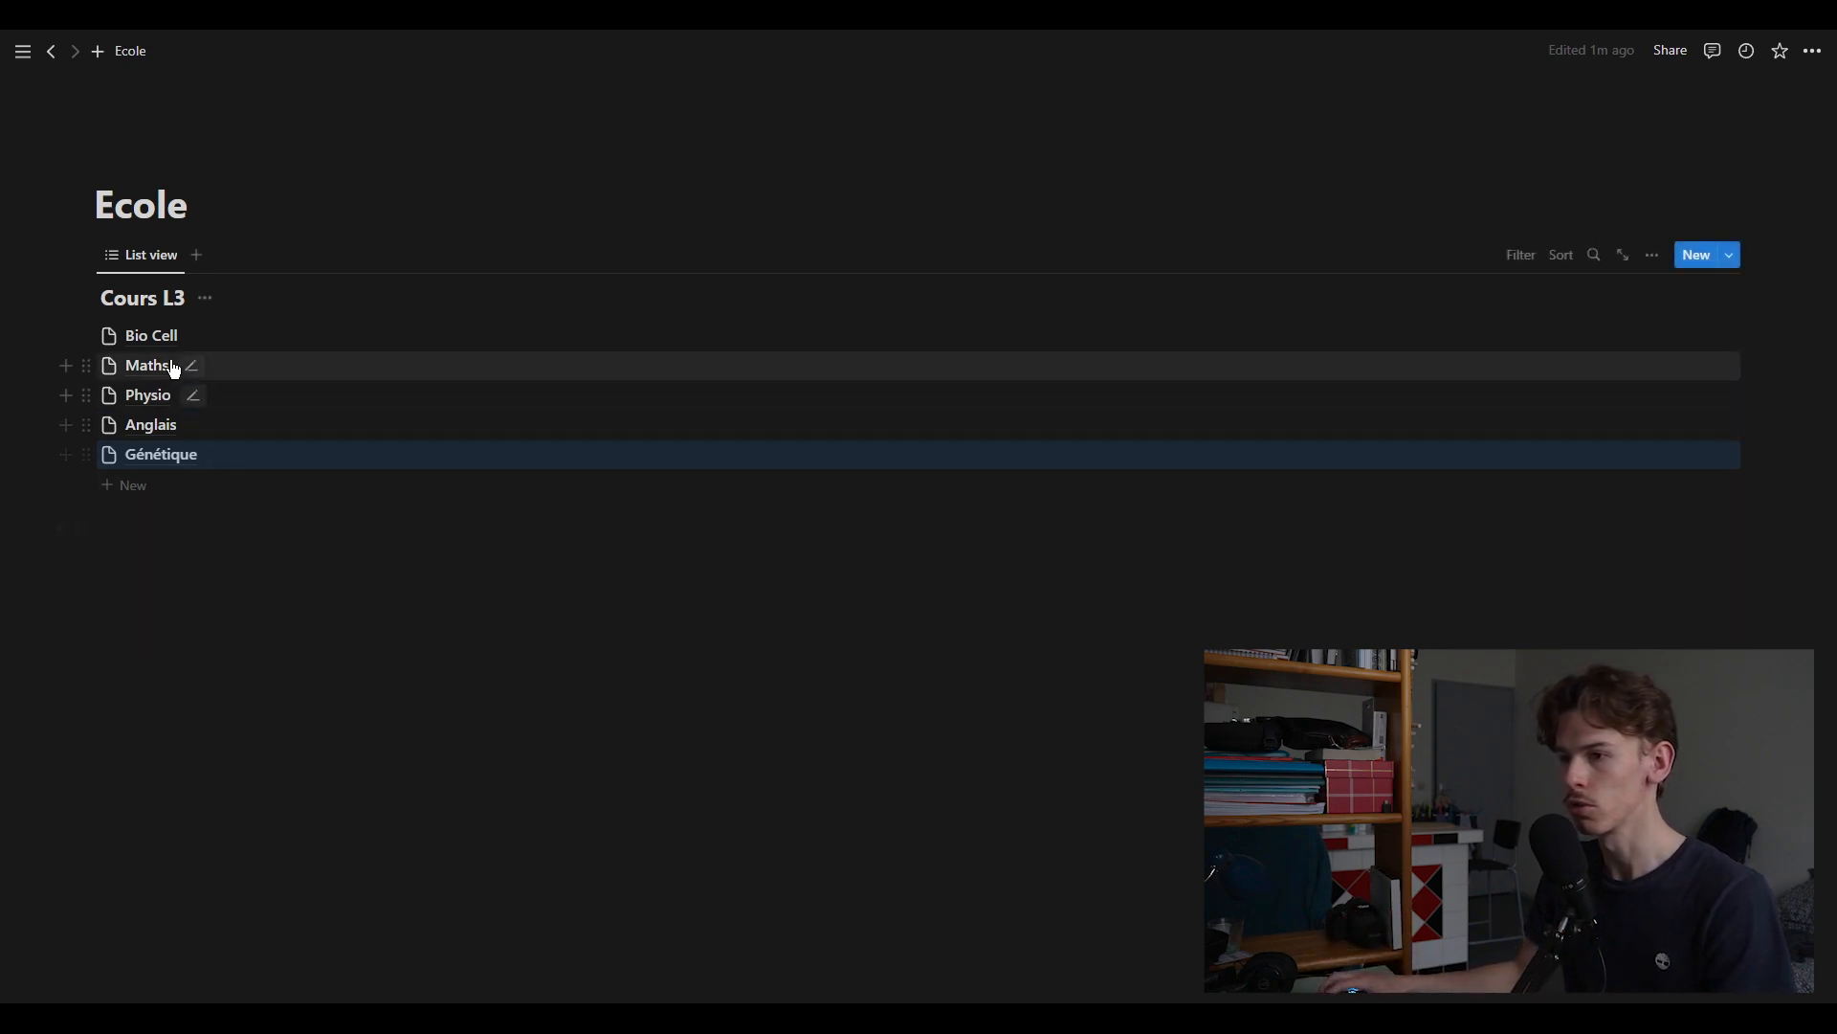
# Give all five course pages, from Bio Cell to Génétique, the red book emoji as icon
pyautogui.click(108, 337)
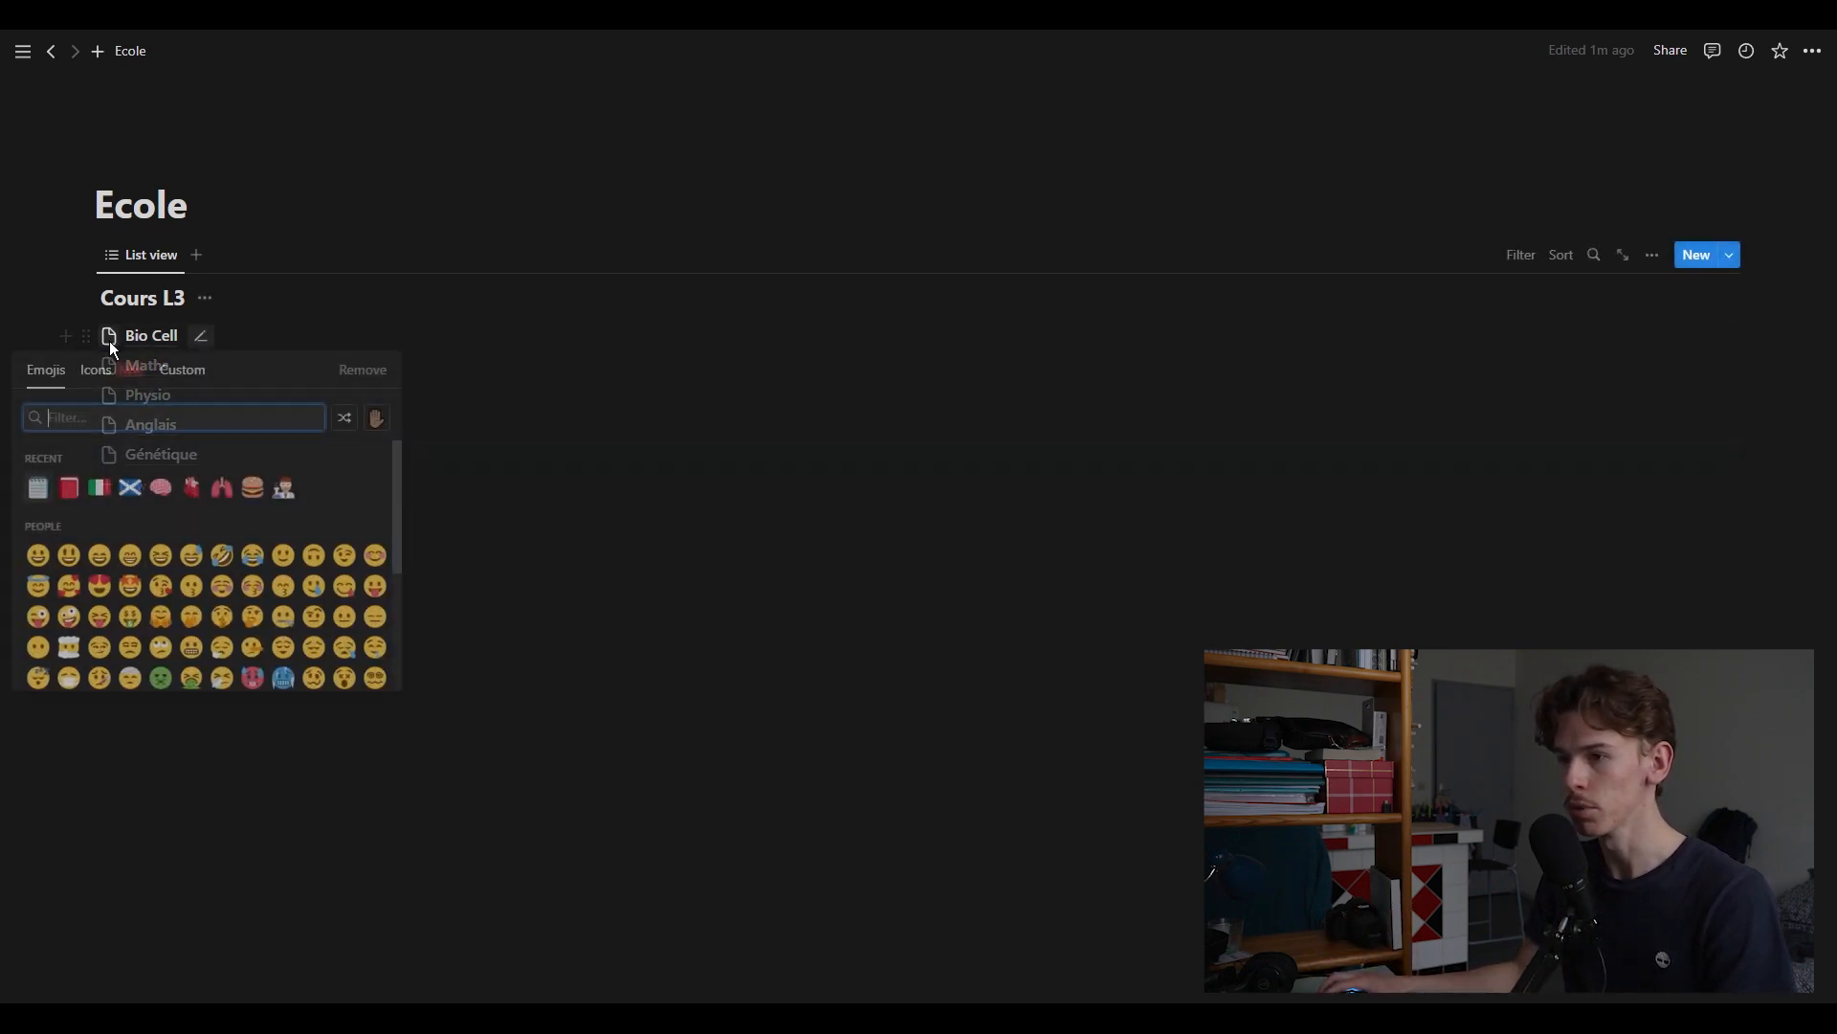
pyautogui.click(68, 489)
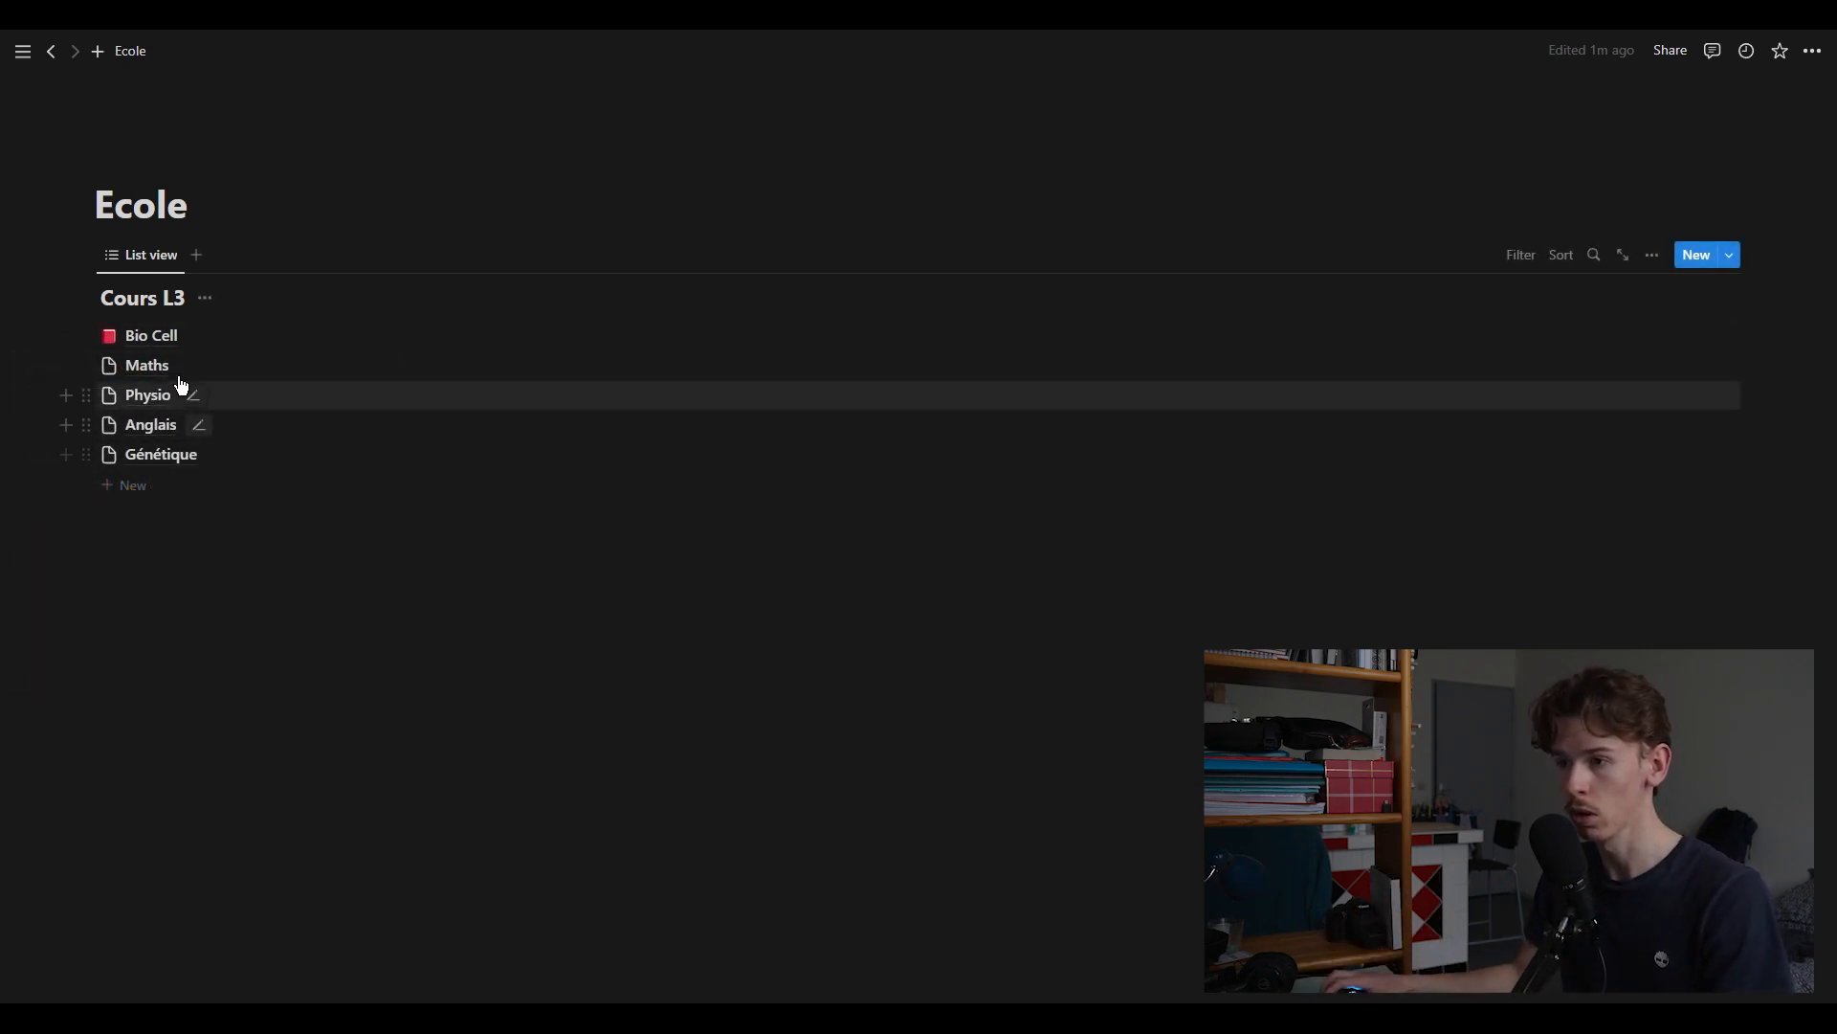
pyautogui.click(108, 367)
pyautogui.click(37, 517)
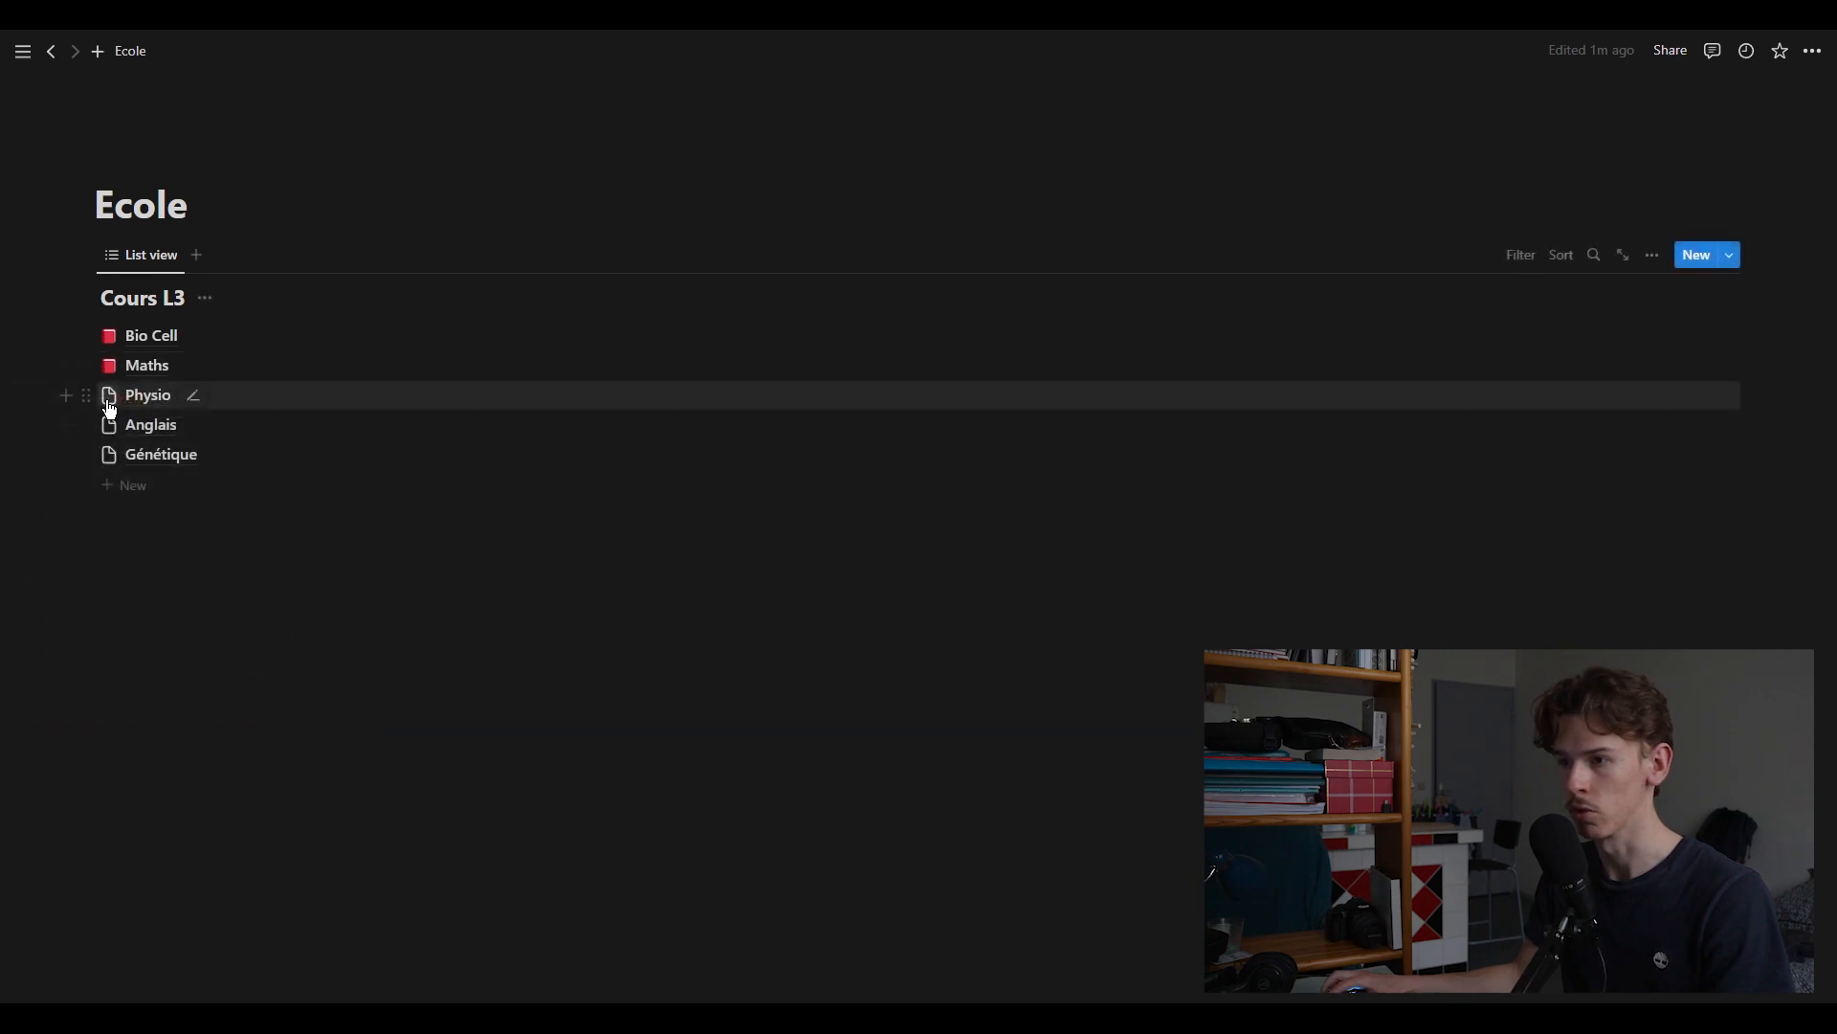
pyautogui.click(108, 395)
pyautogui.click(36, 517)
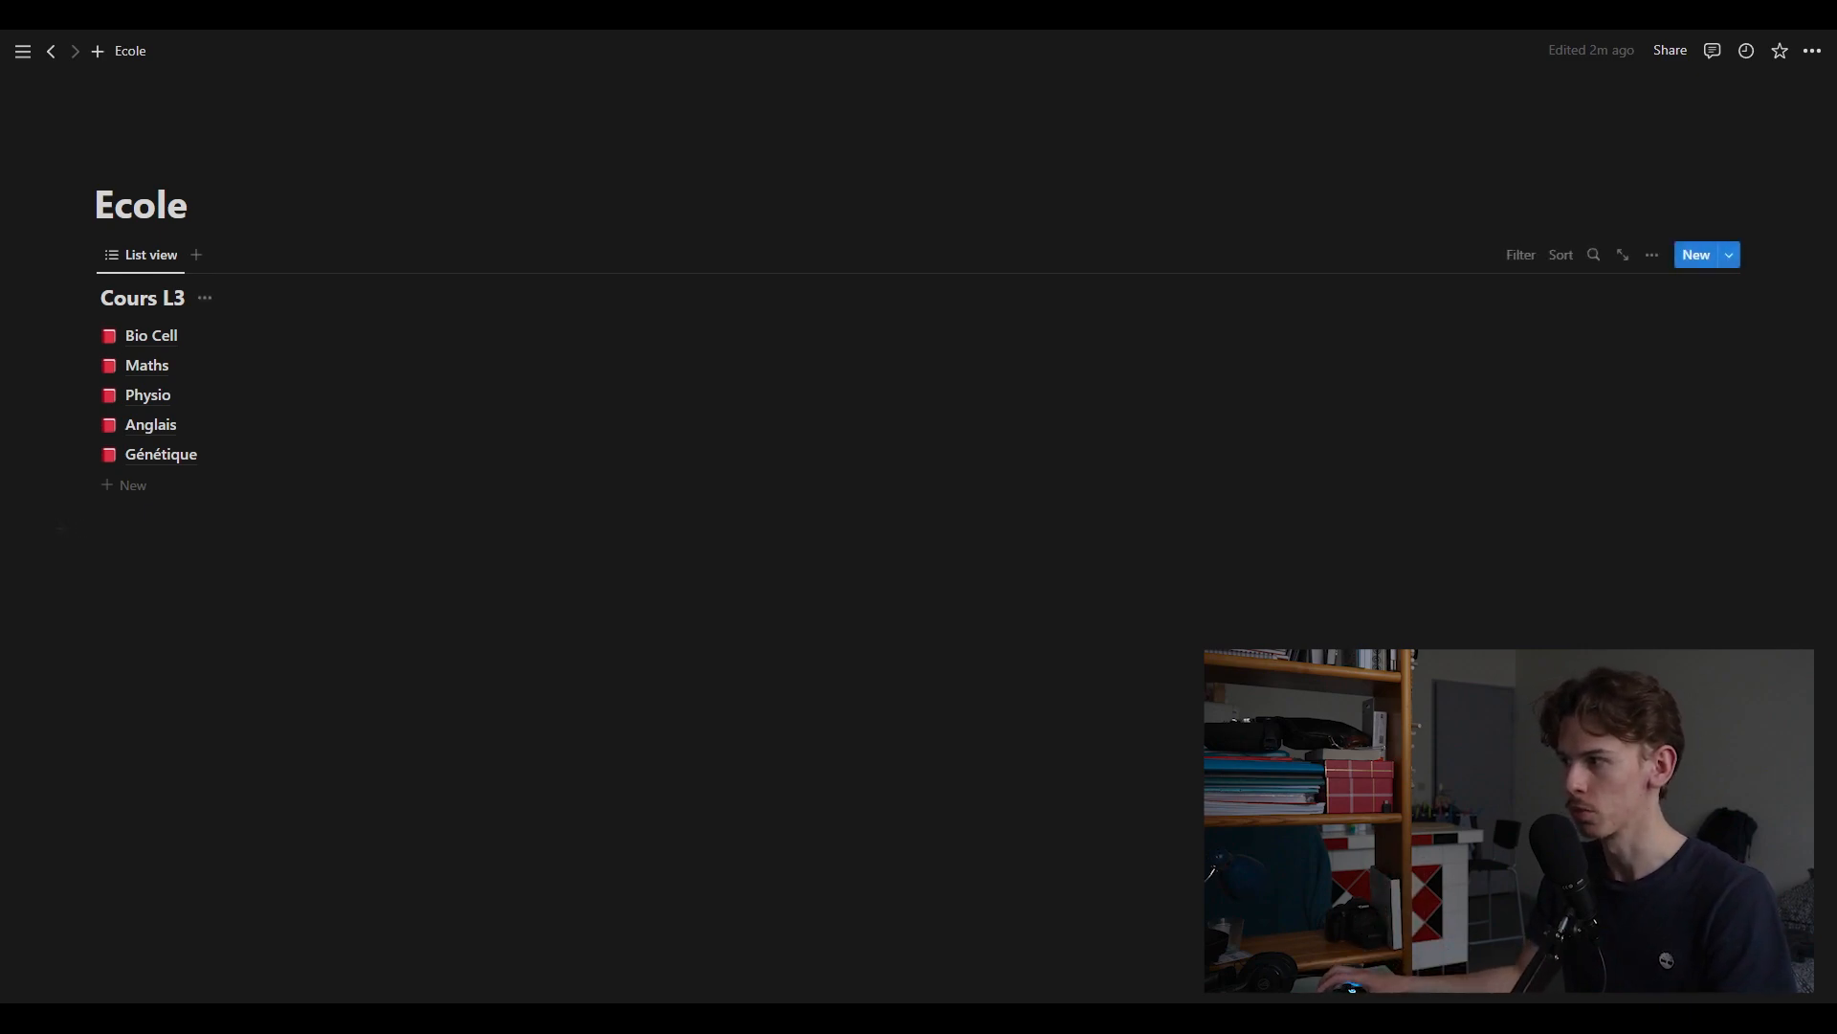
# Delete the Tags and Created properties from the Cours L3 database
pyautogui.click(1652, 254)
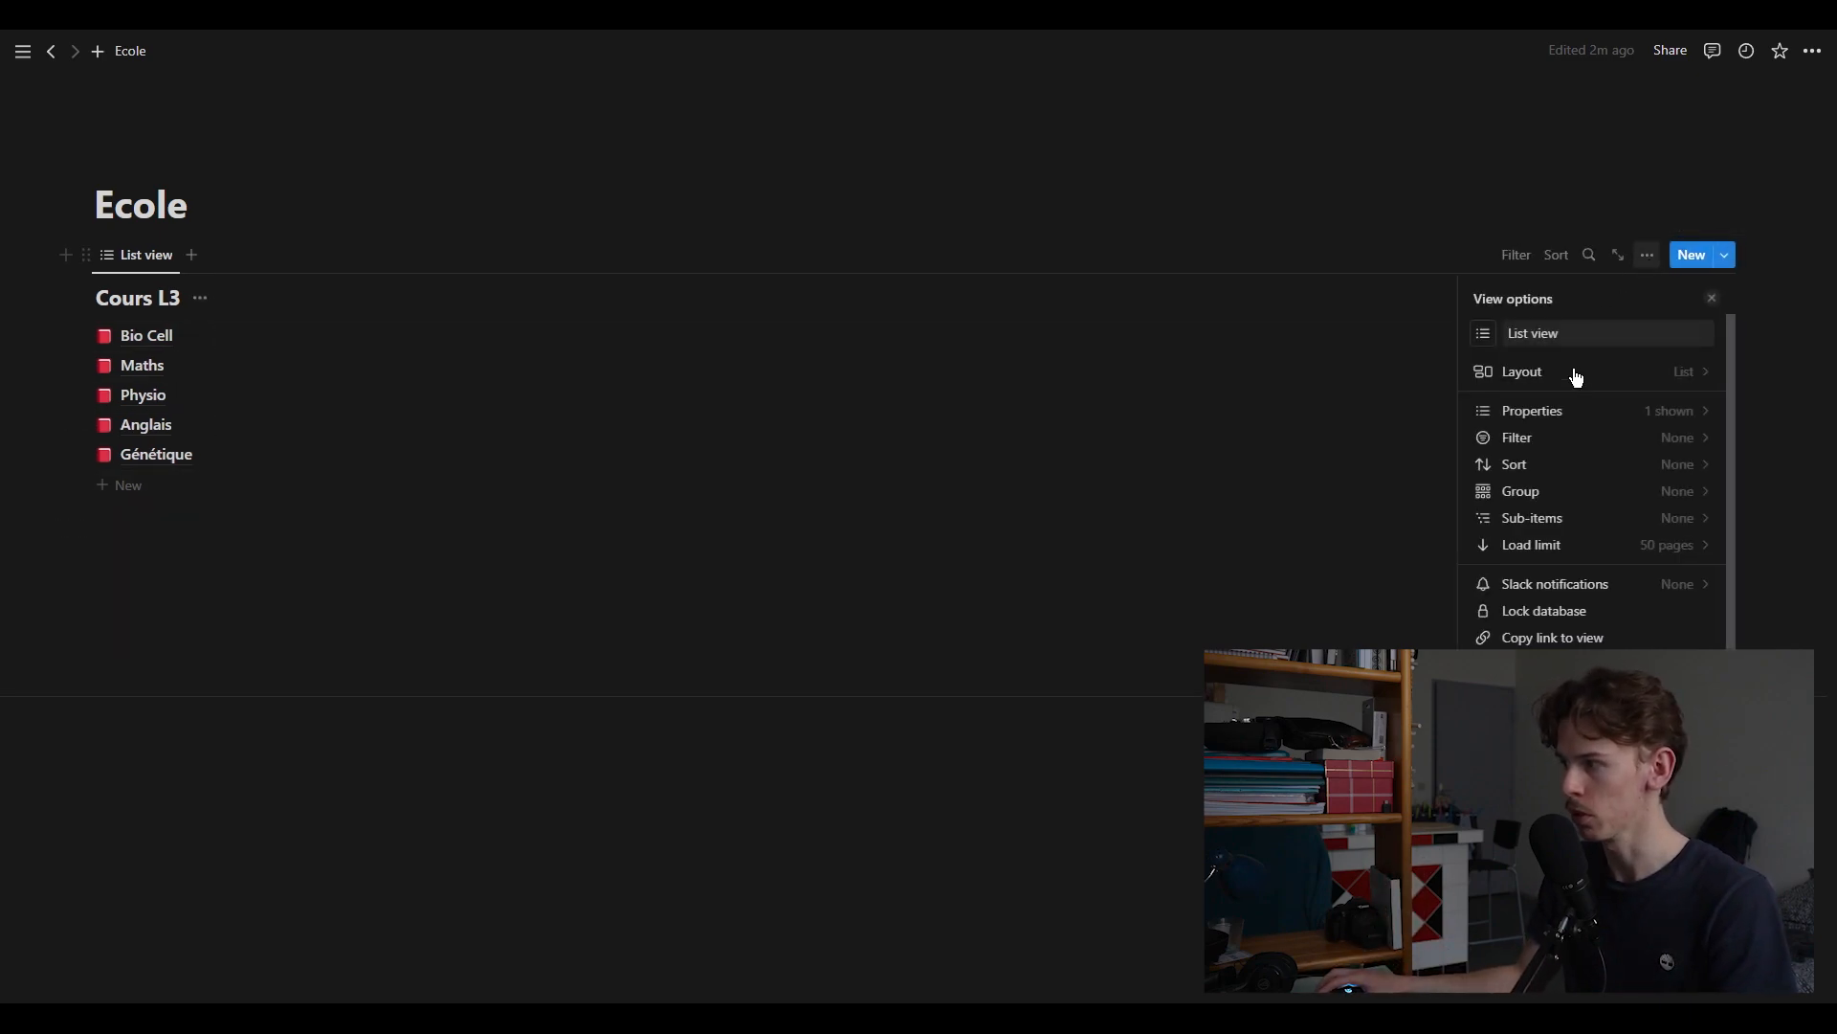
pyautogui.click(1568, 421)
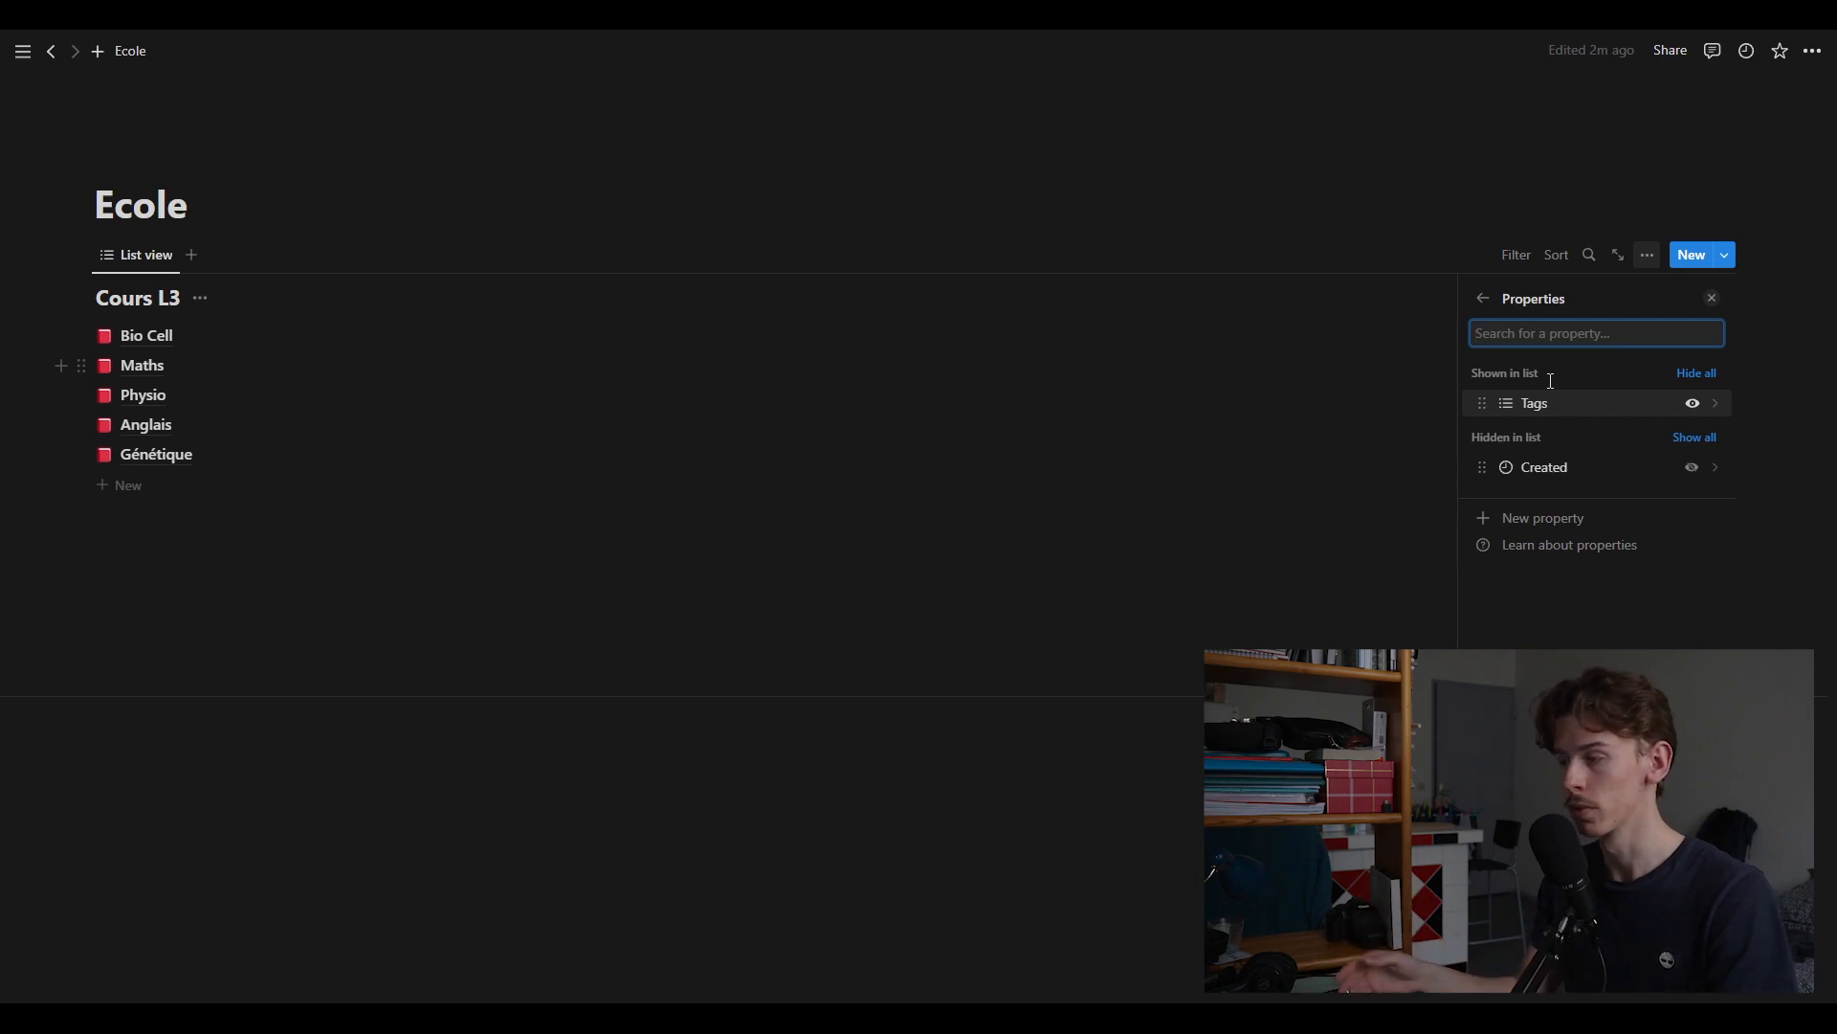
pyautogui.click(1571, 403)
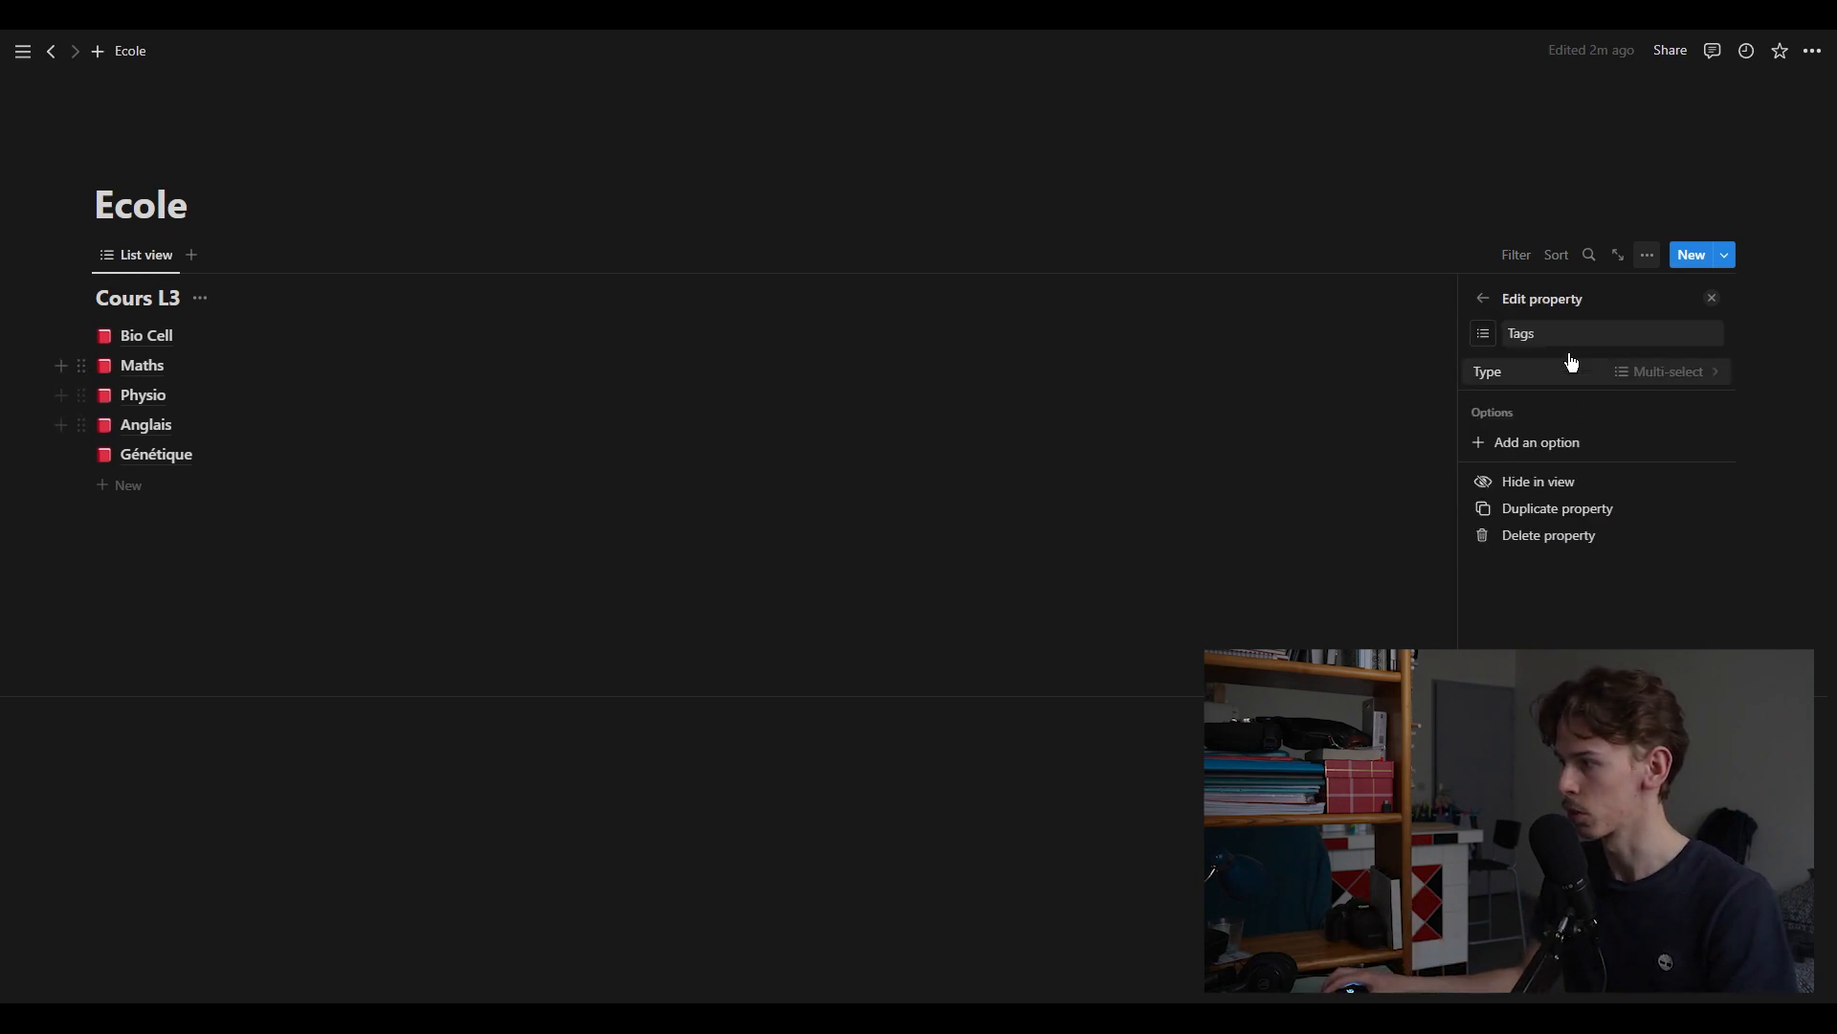
pyautogui.click(1570, 537)
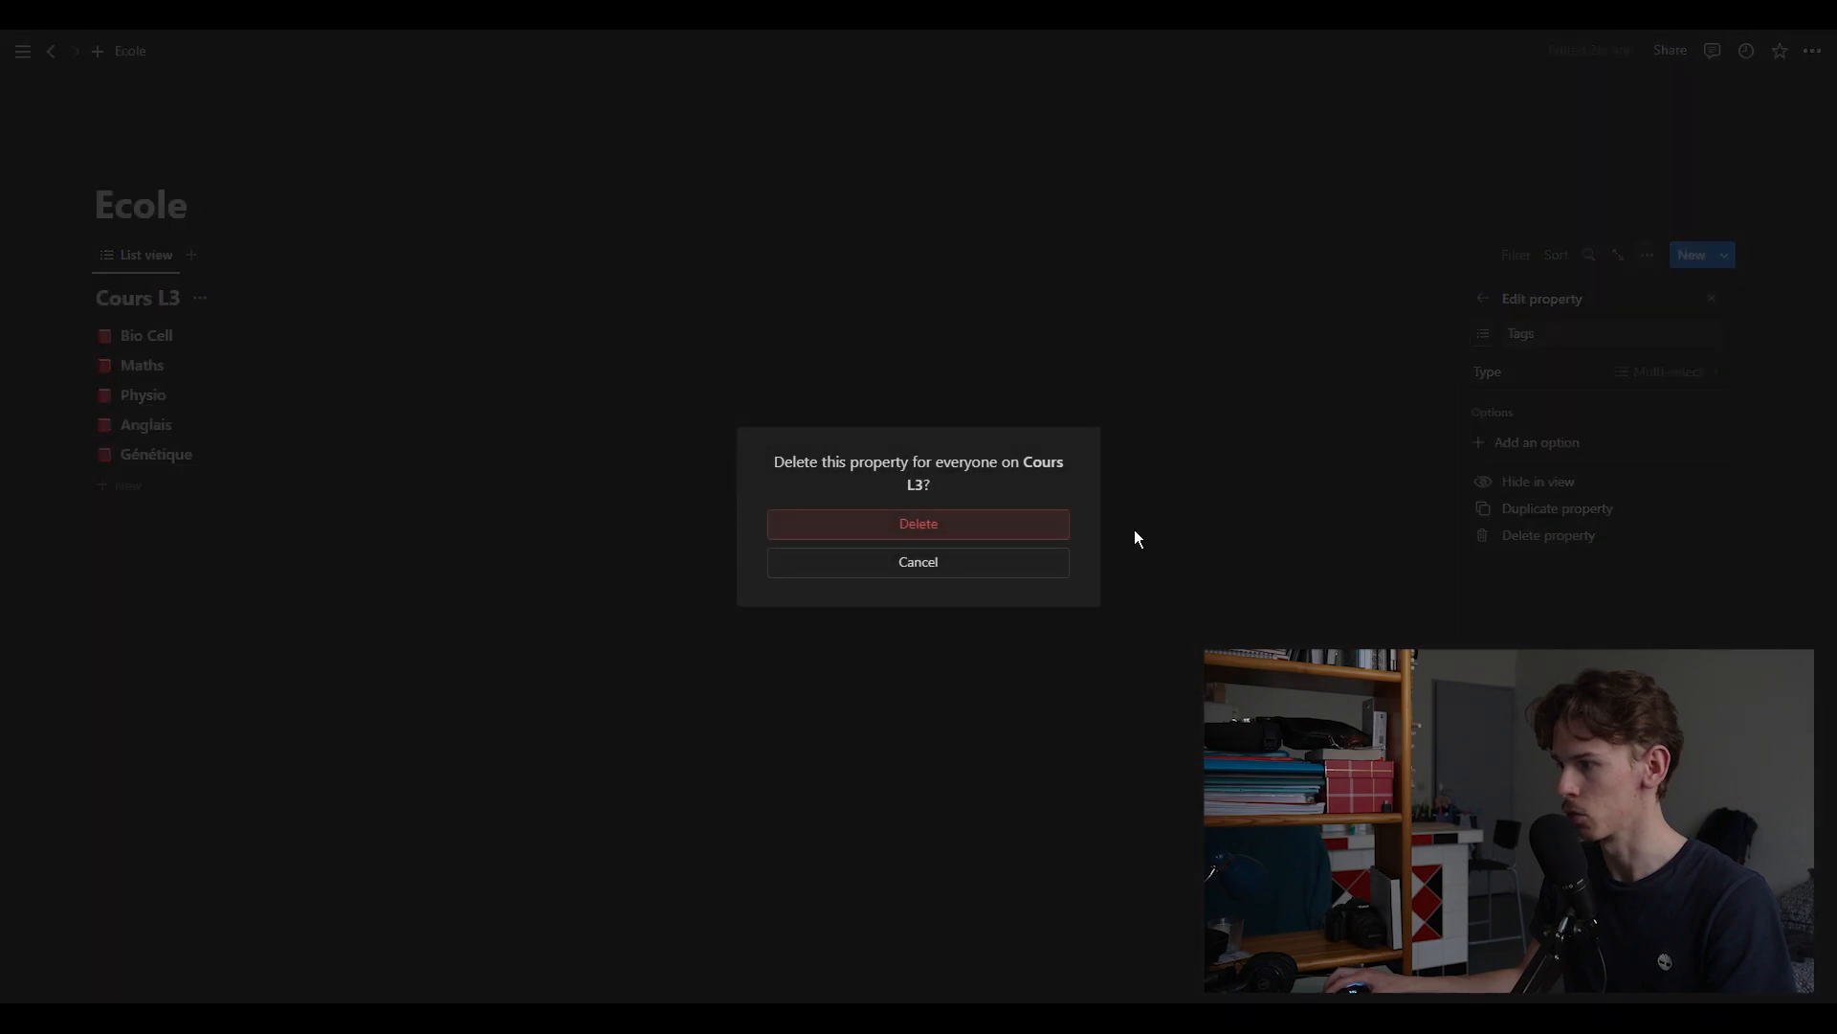
pyautogui.click(956, 525)
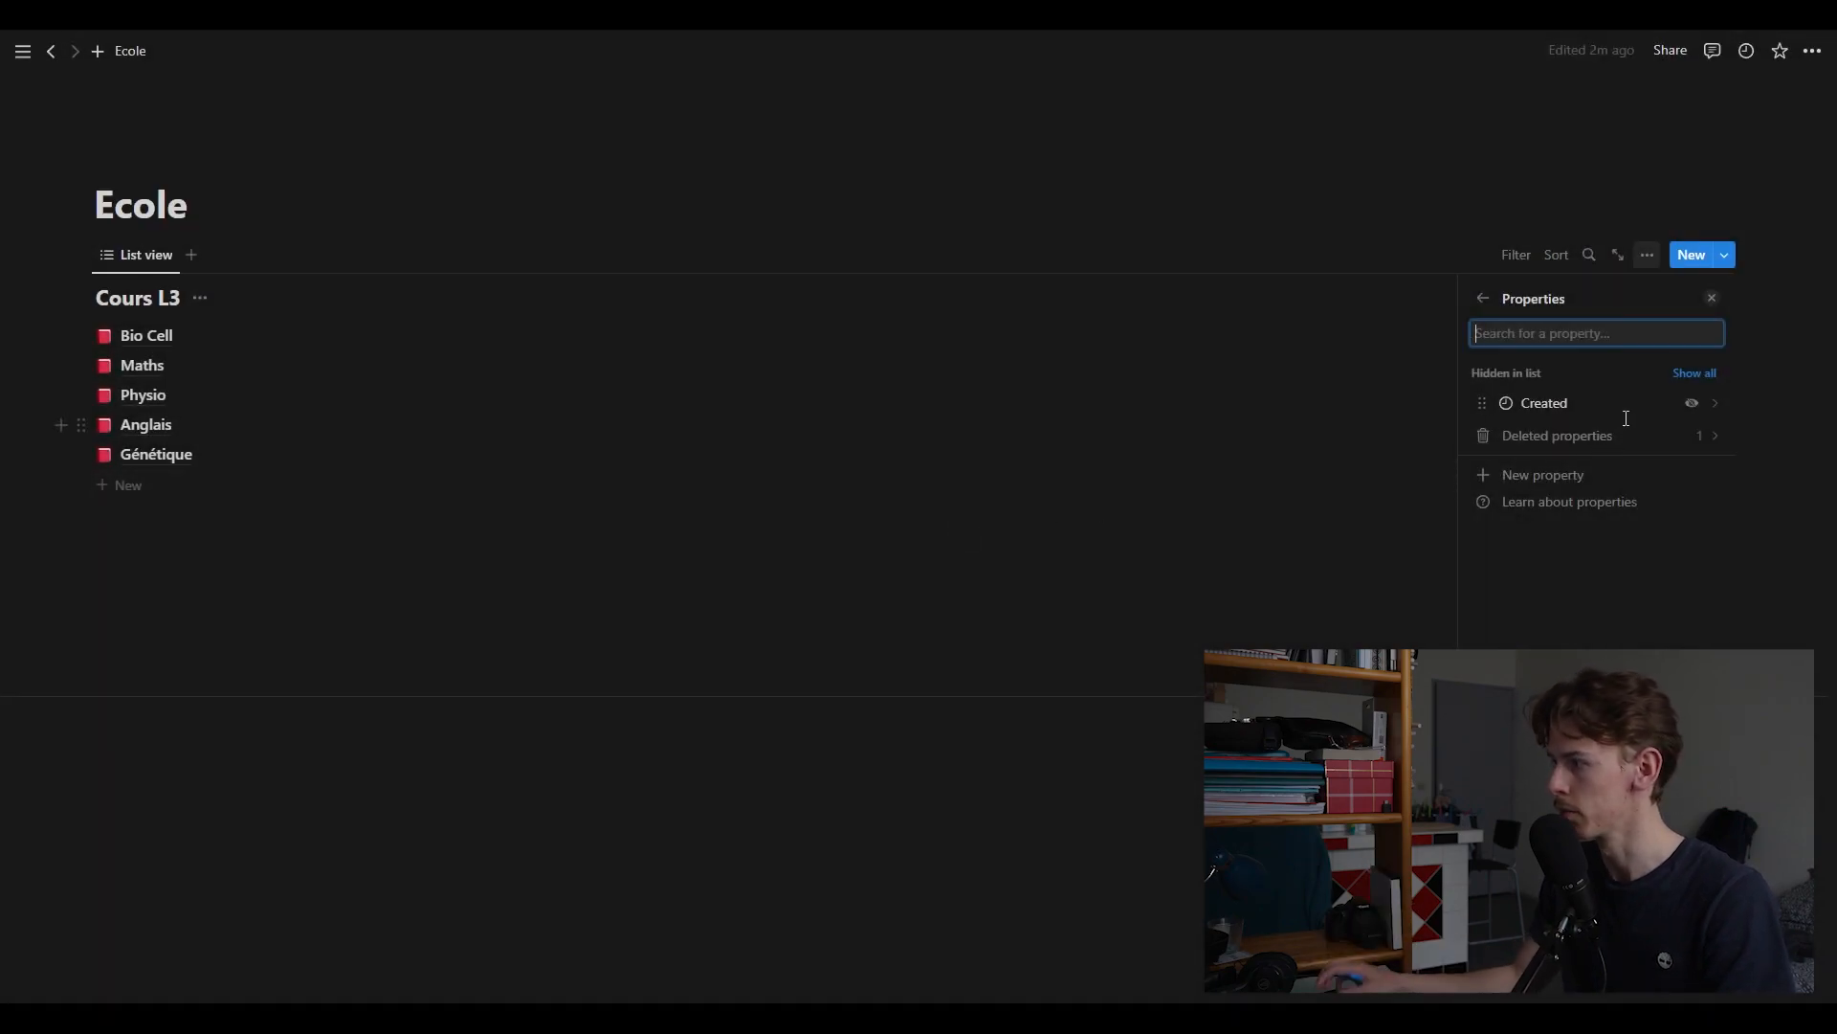
pyautogui.click(1624, 407)
pyautogui.click(1550, 519)
pyautogui.click(1043, 517)
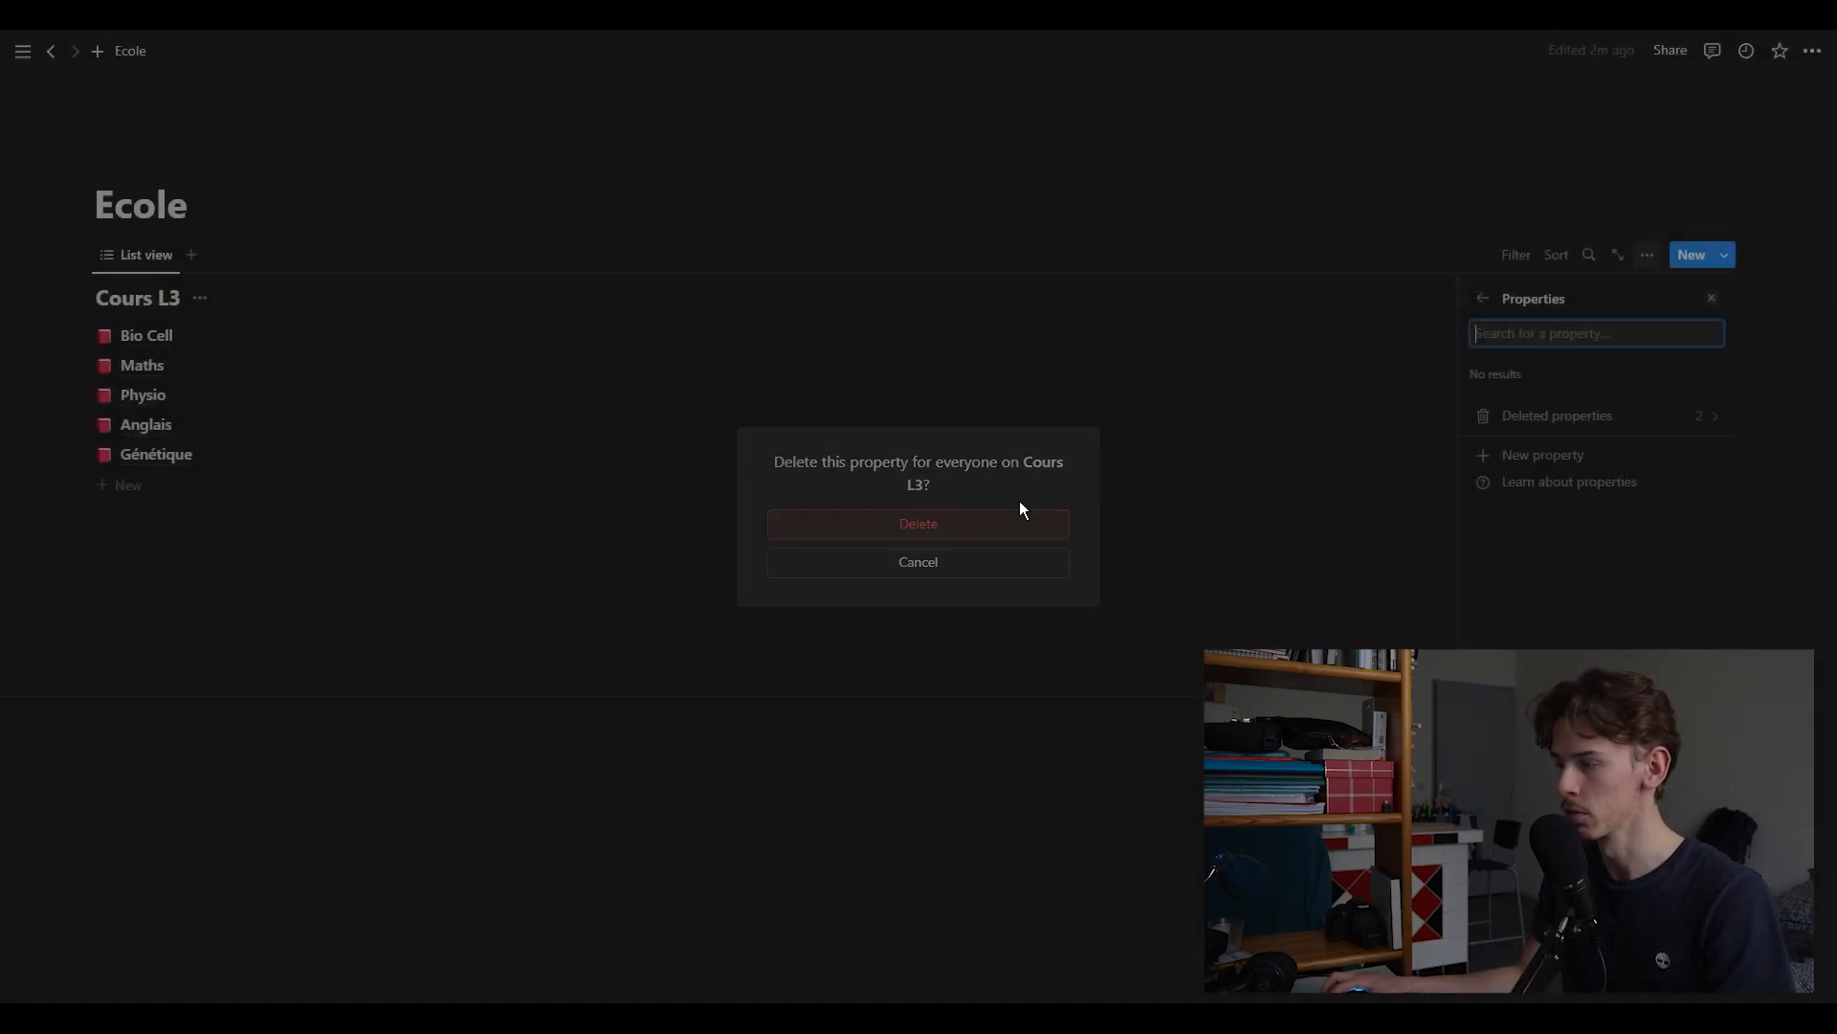
# Add a Text property named "Semestre" to the Cours L3 database
pyautogui.click(1571, 458)
pyautogui.click(1514, 404)
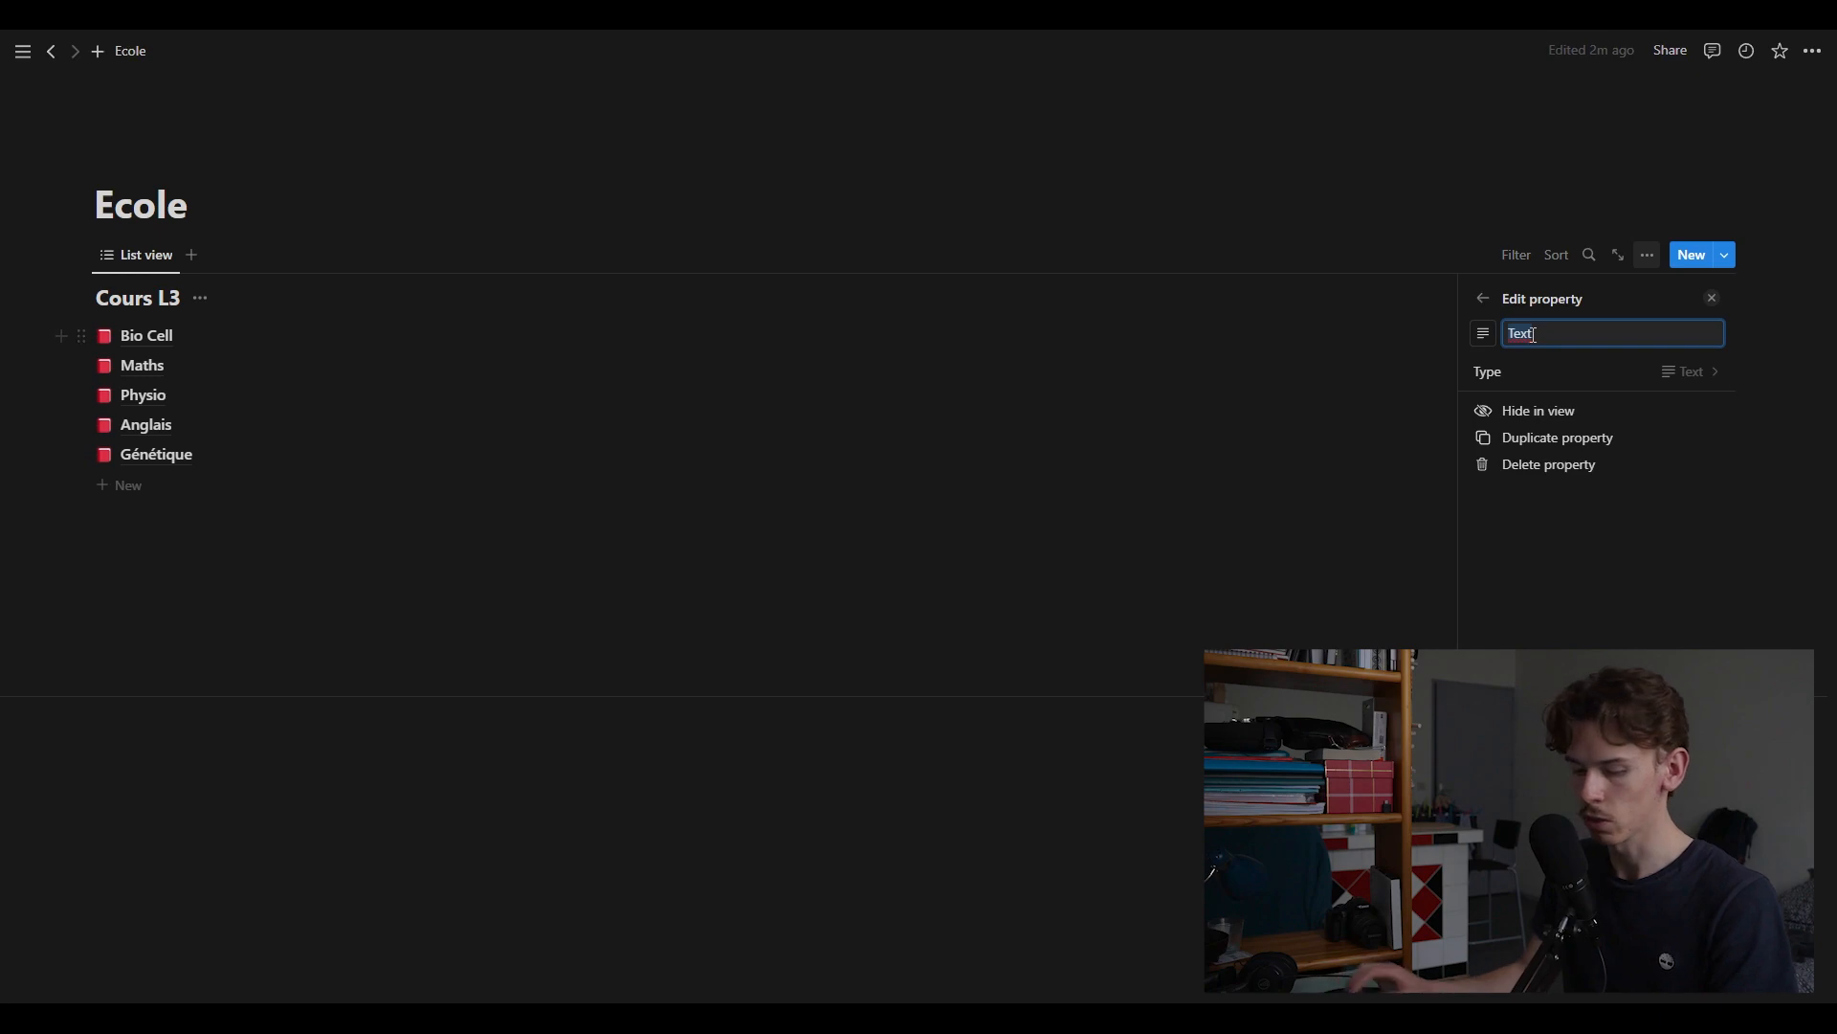
pyautogui.write('Semestre')
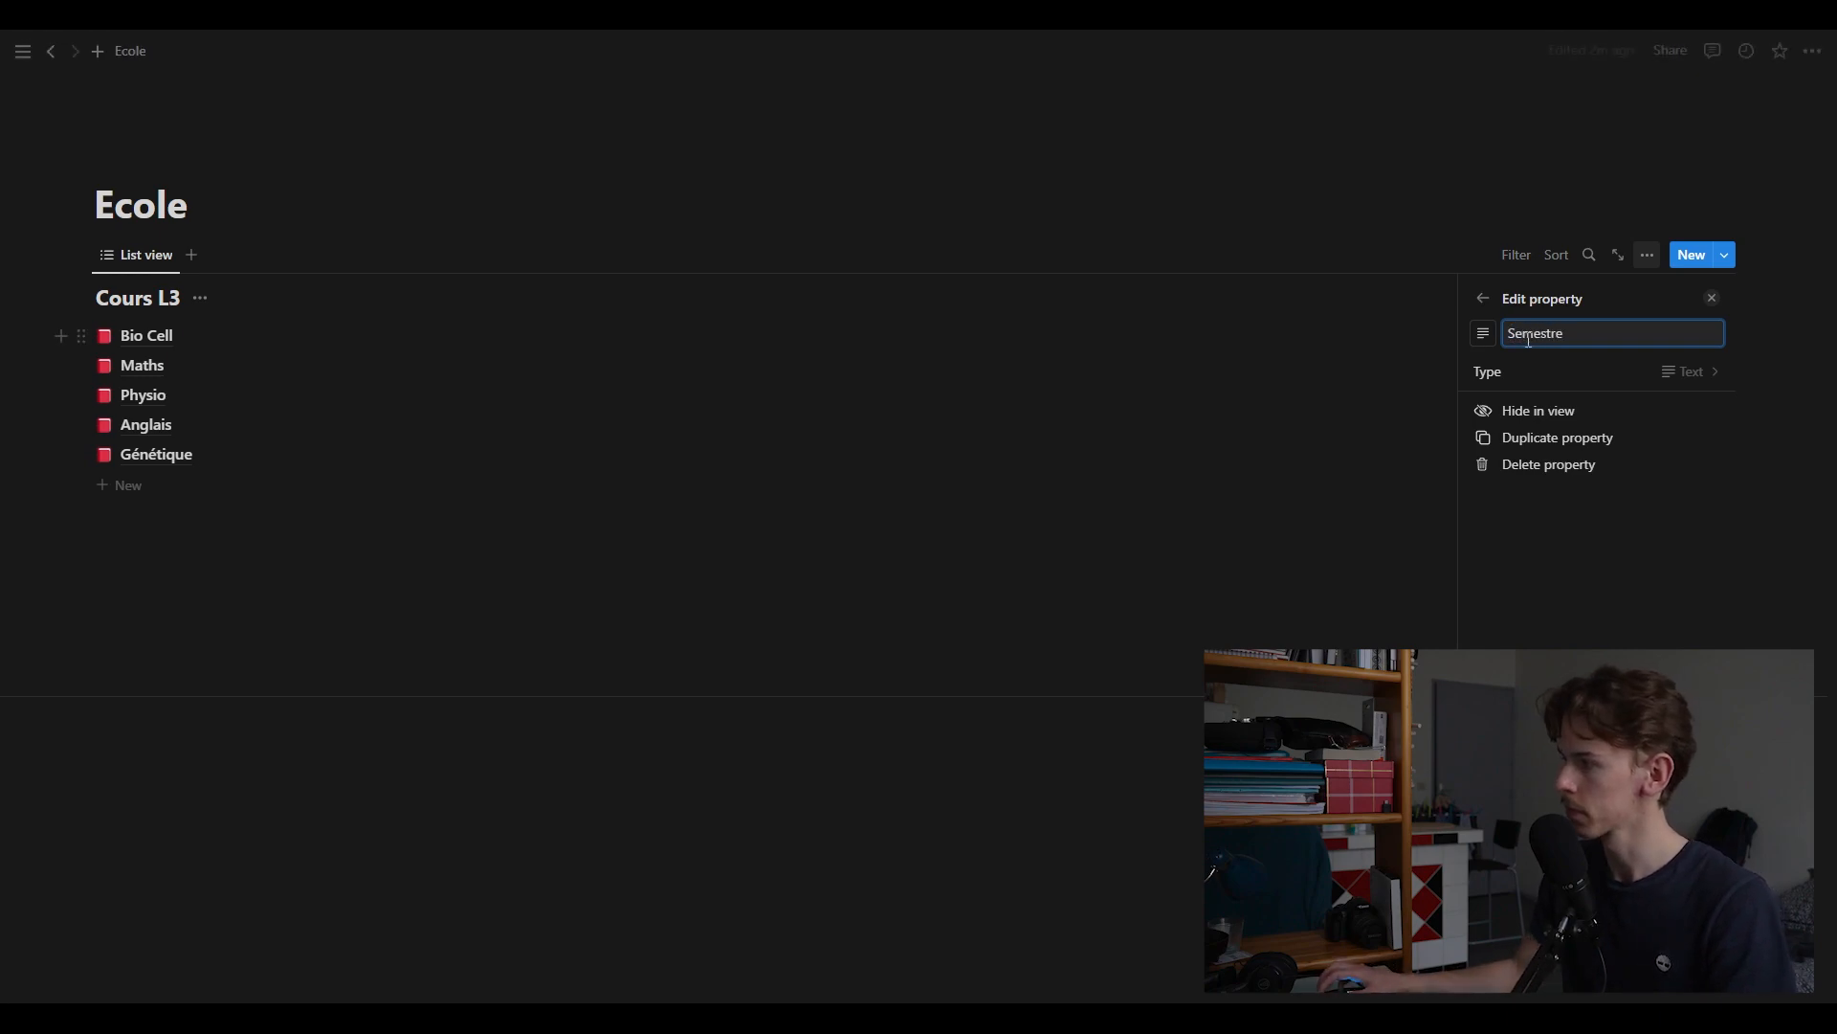
pyautogui.click(763, 614)
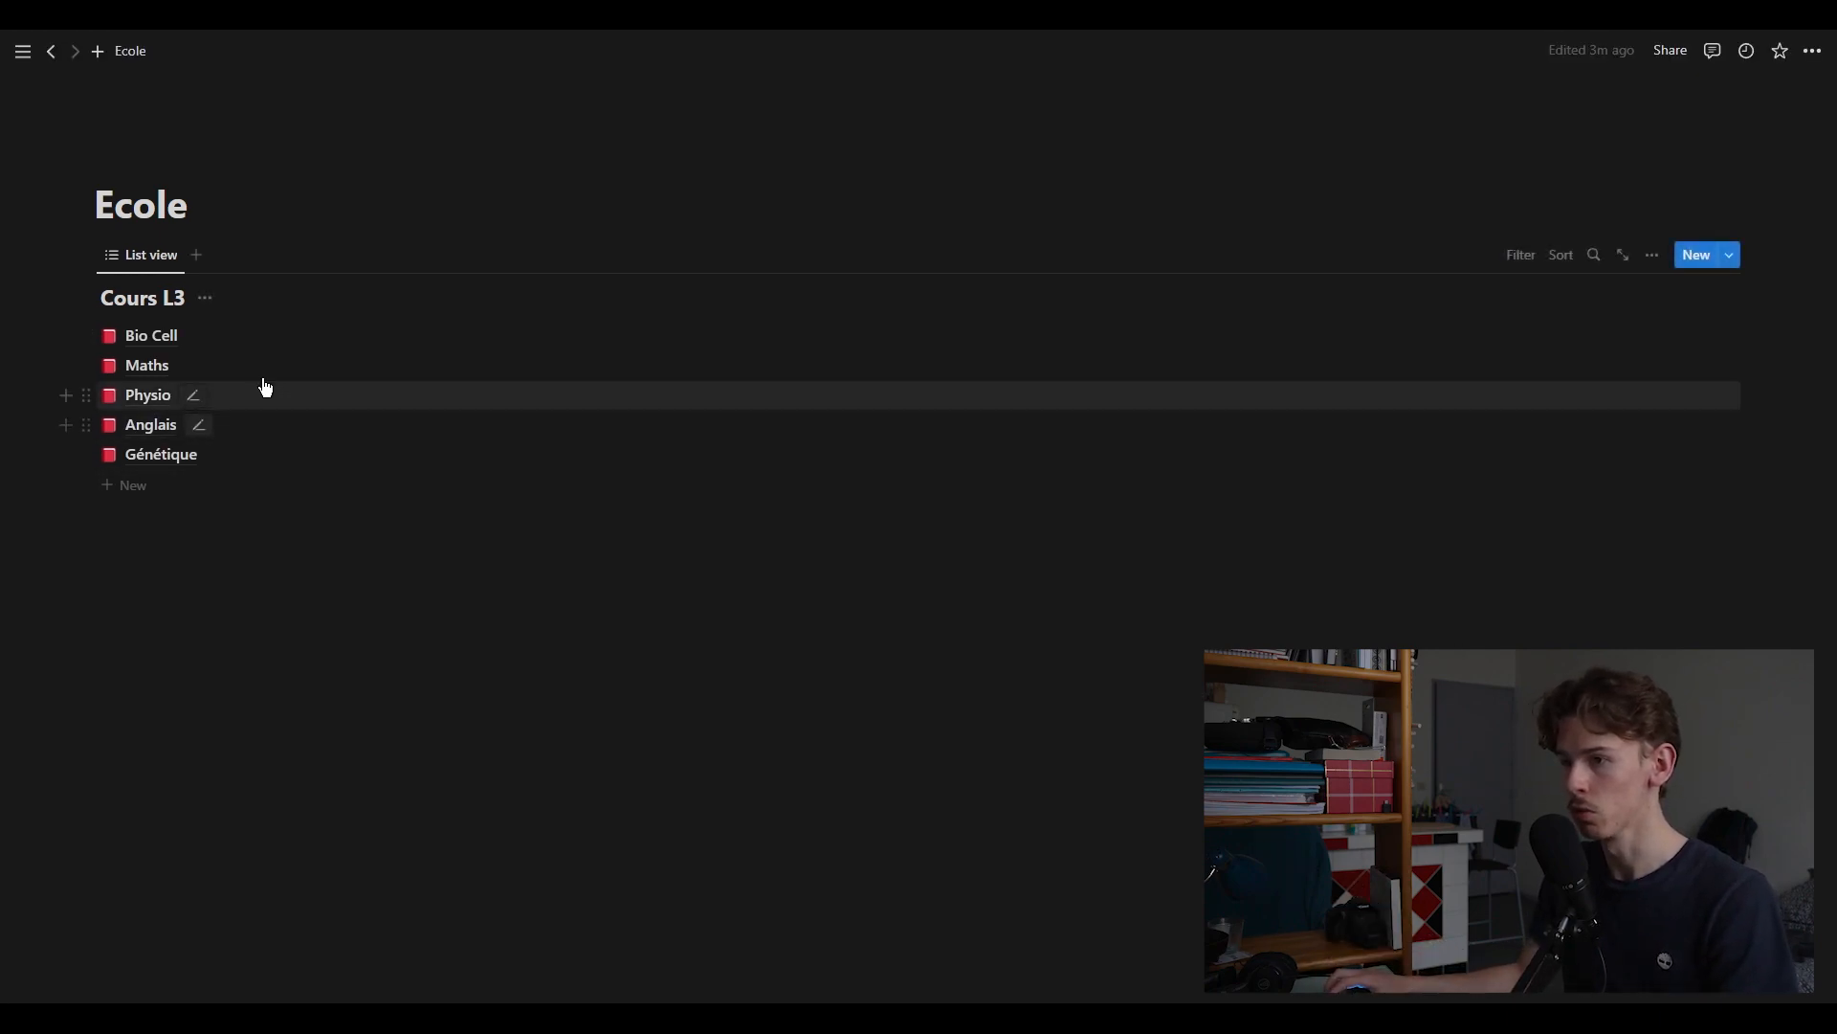
# Set Semestre to 1 for Bio Cell, Anglais and Génétique, and to 2 for Maths and Physio
pyautogui.click(164, 336)
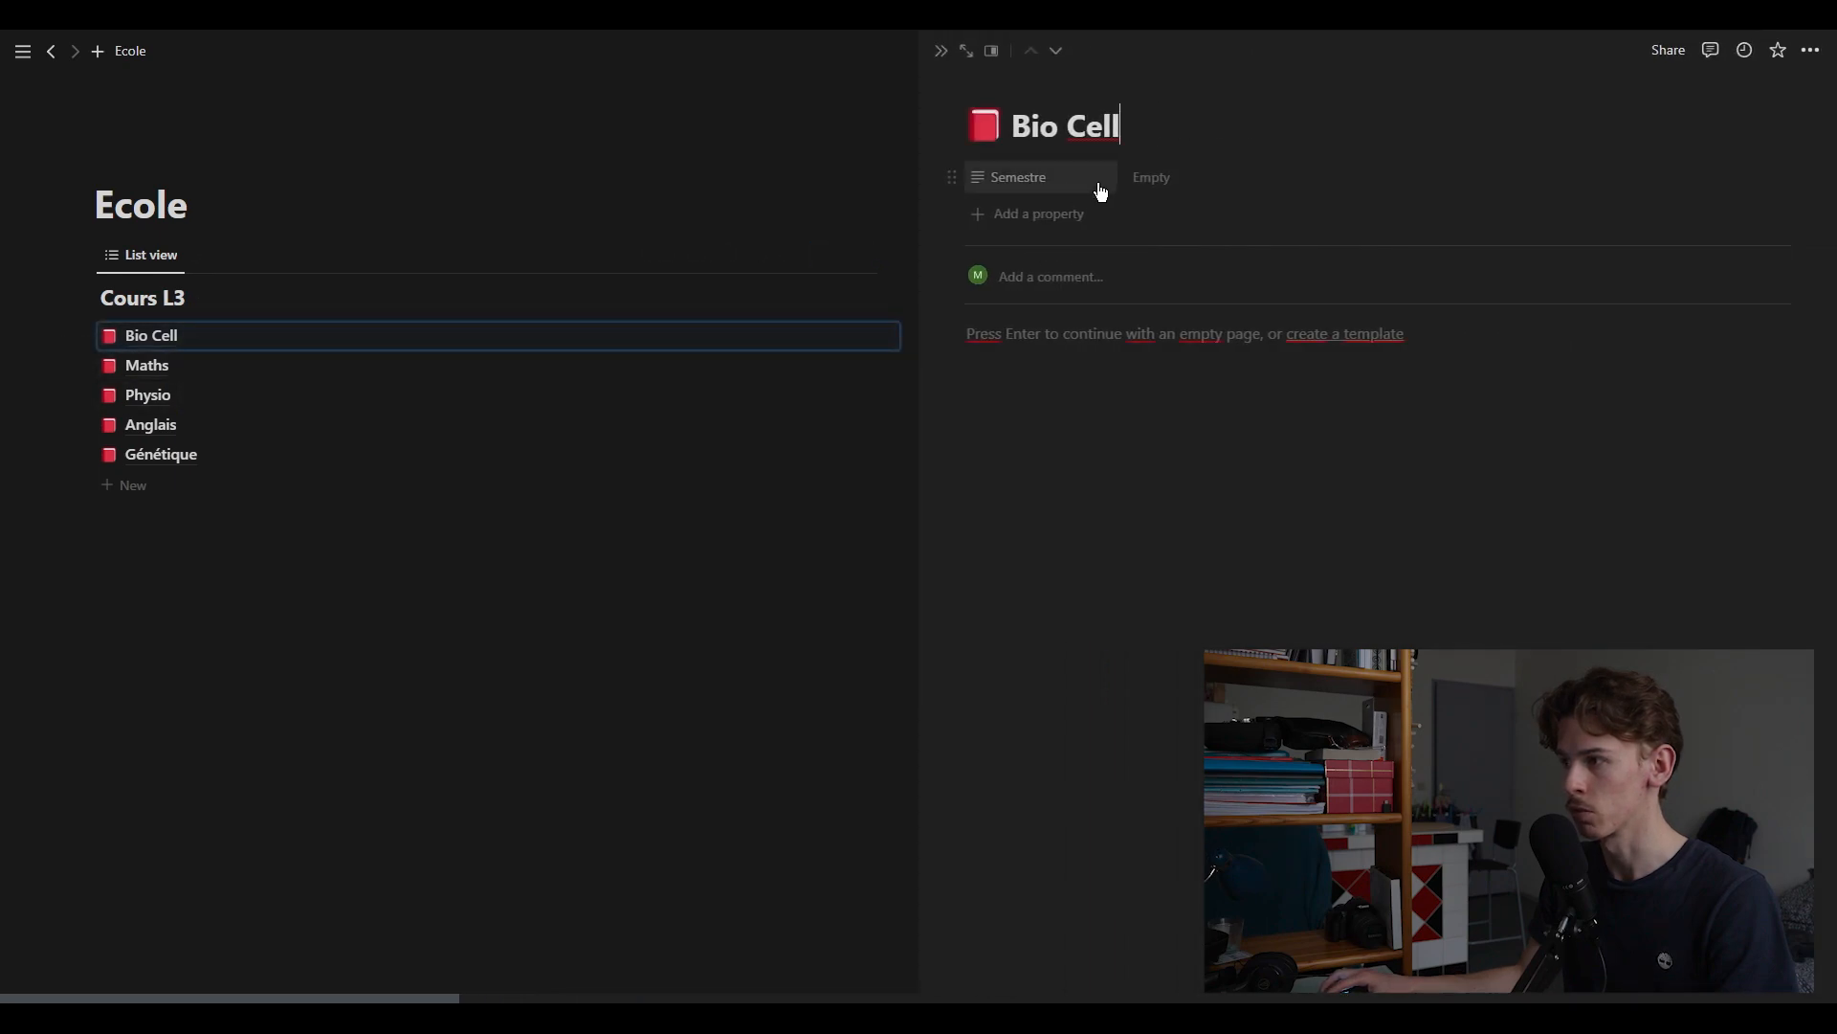
pyautogui.write('1')
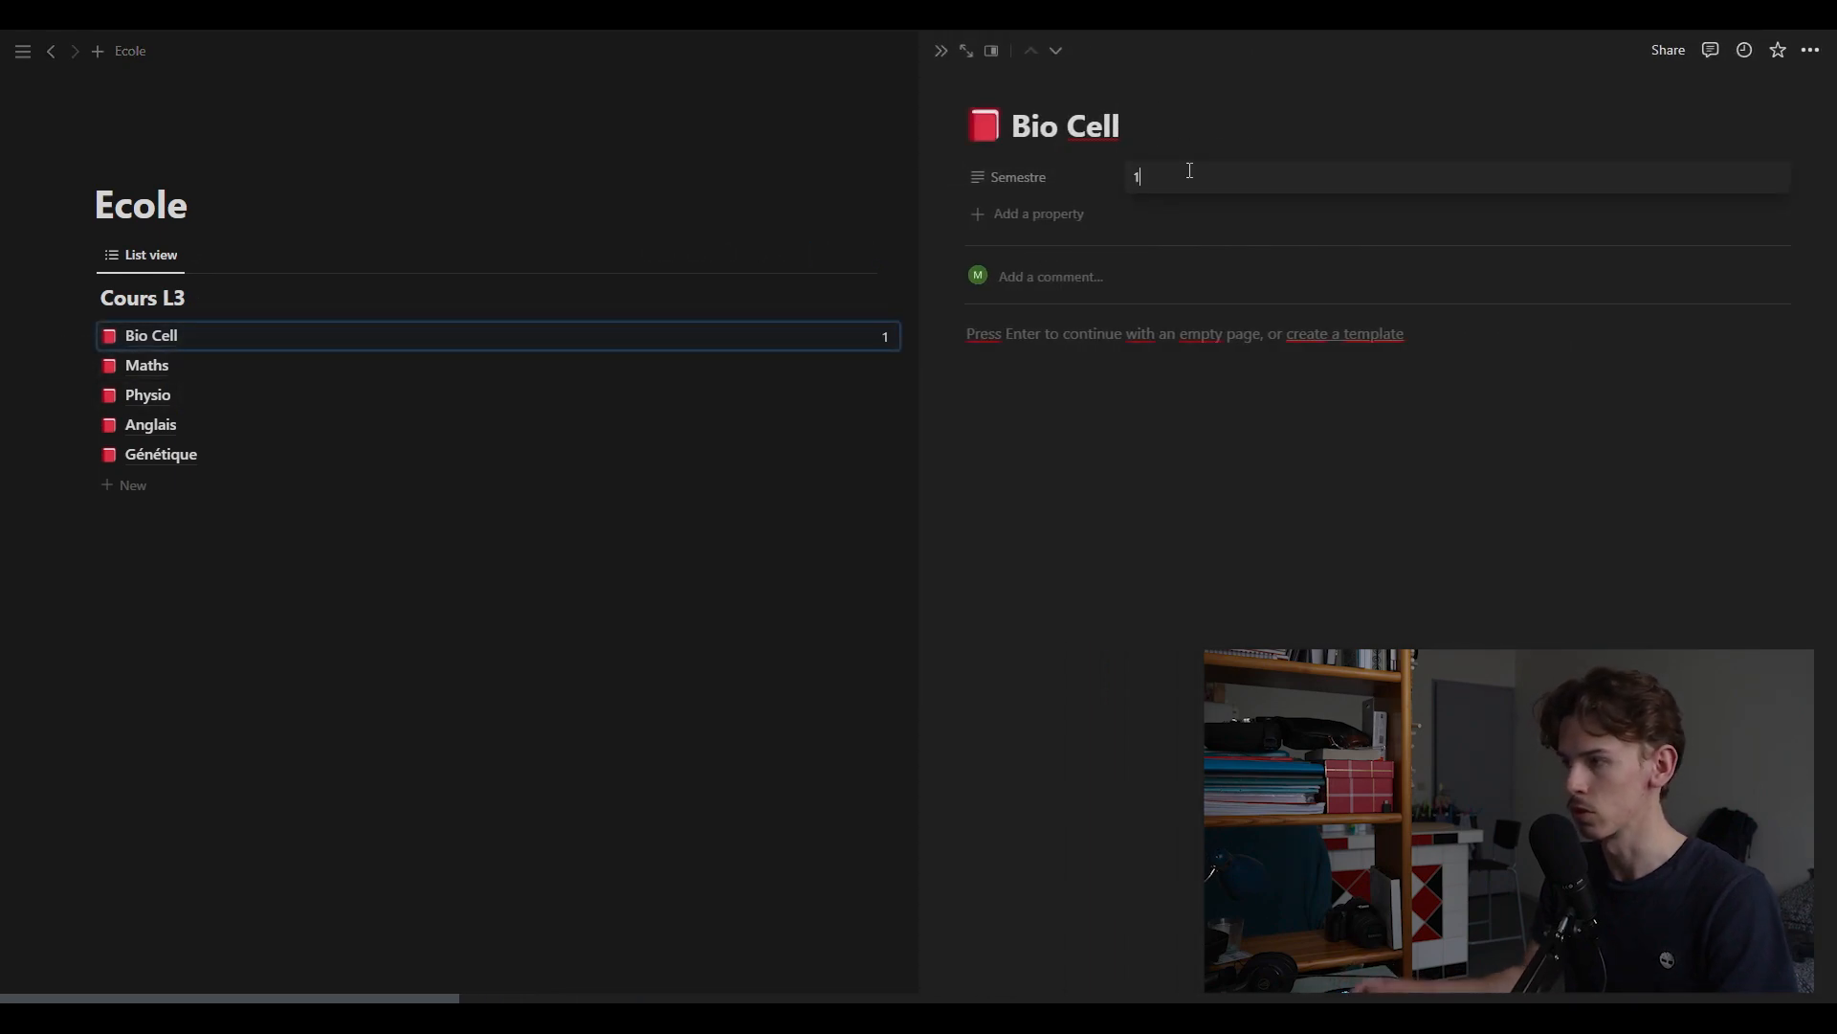
pyautogui.press('Return')
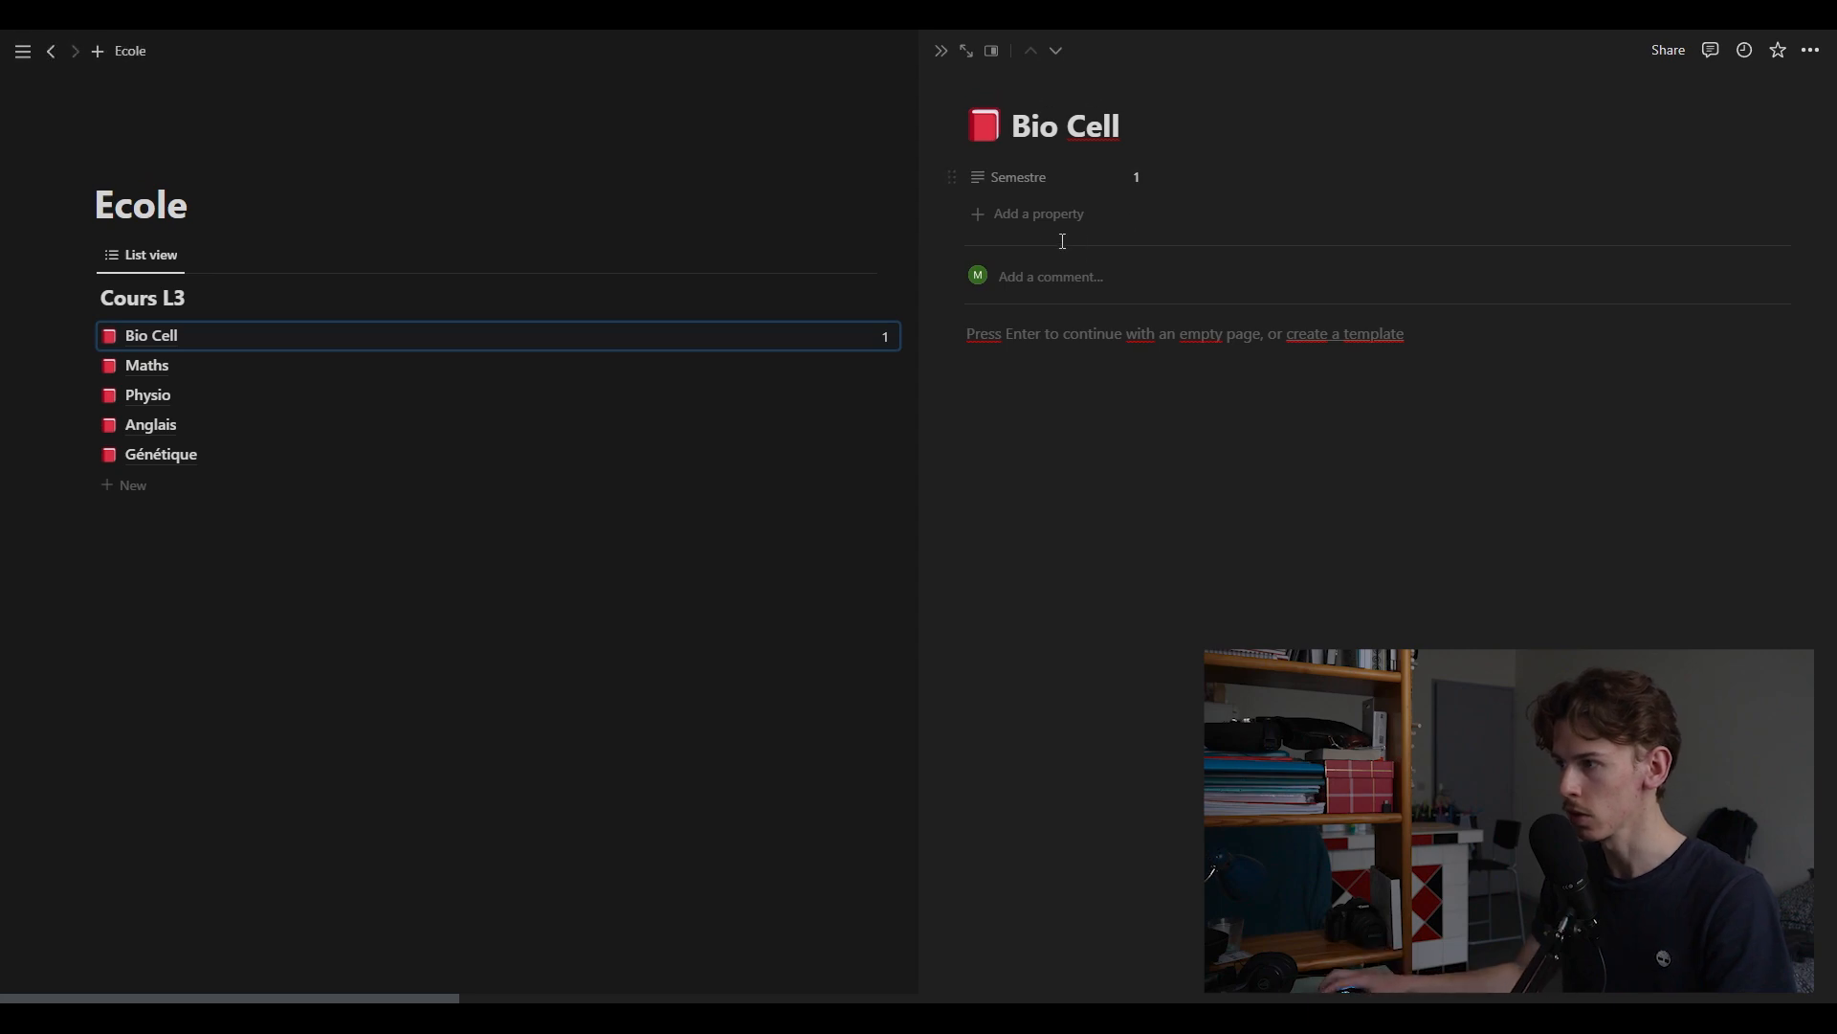
pyautogui.click(149, 368)
pyautogui.press('Return')
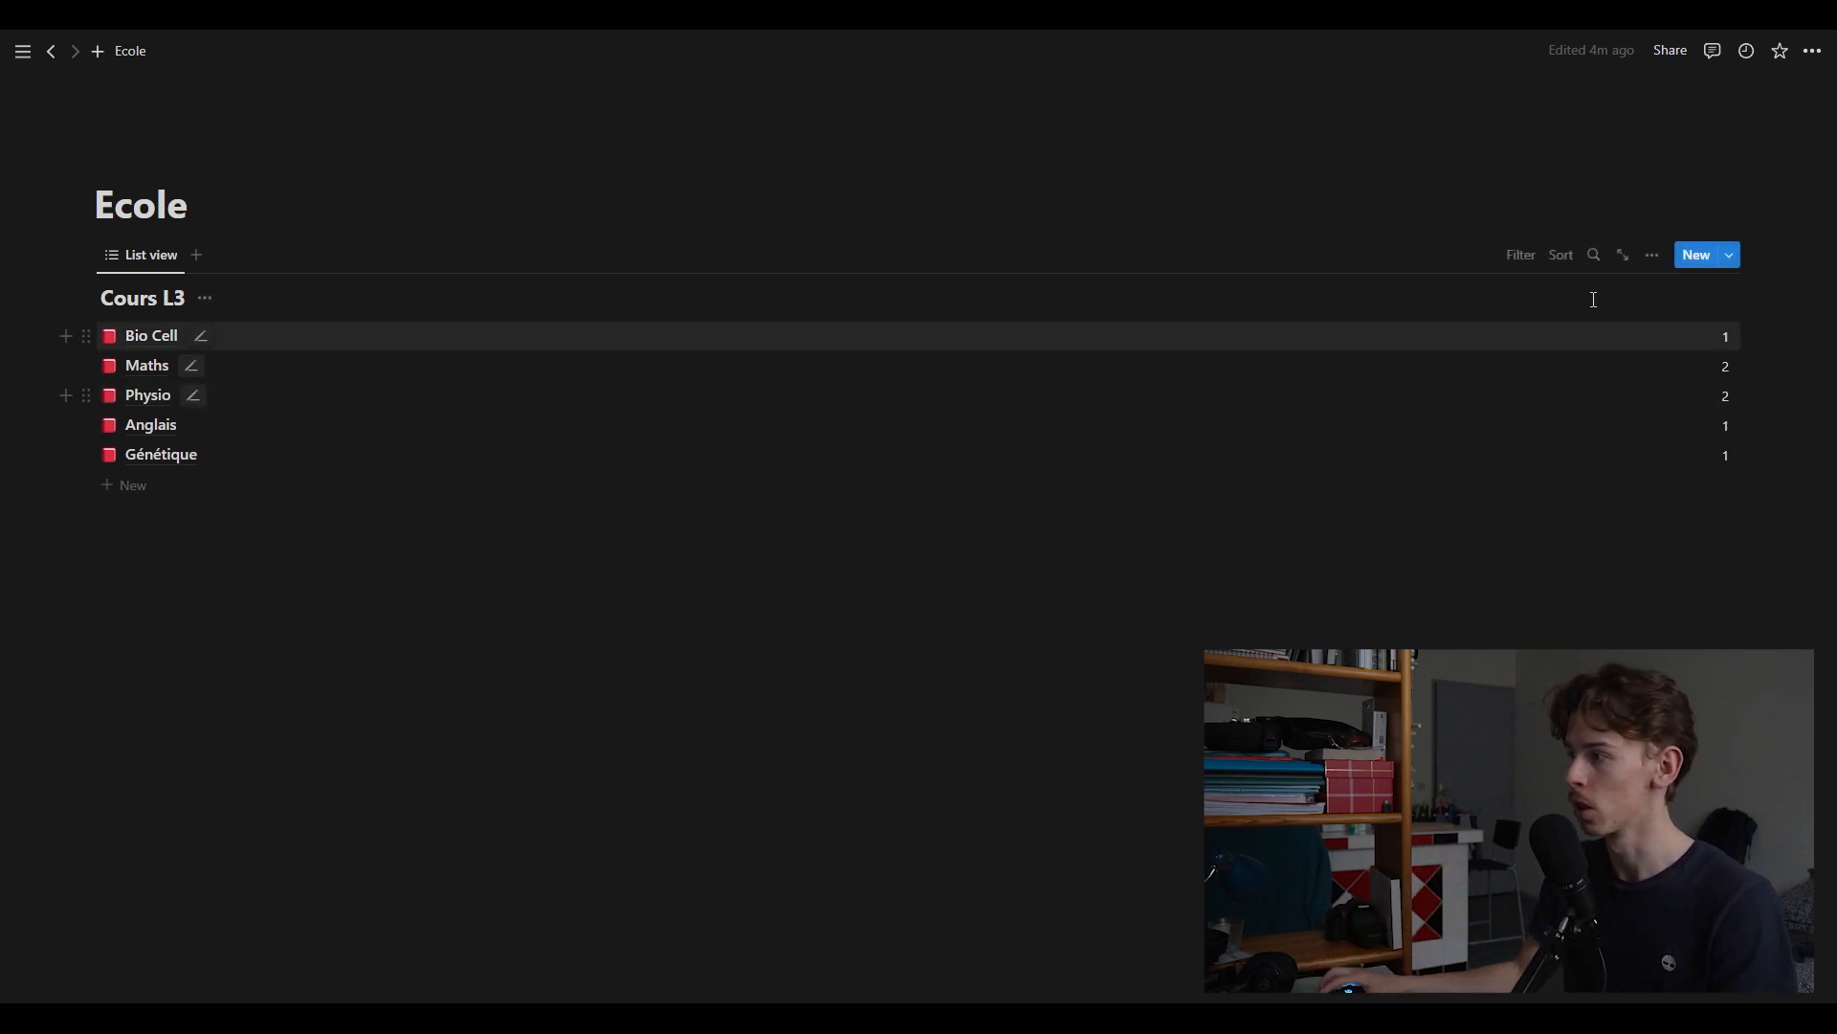
# Group the Cours L3 list by the Semestre property
pyautogui.click(1653, 256)
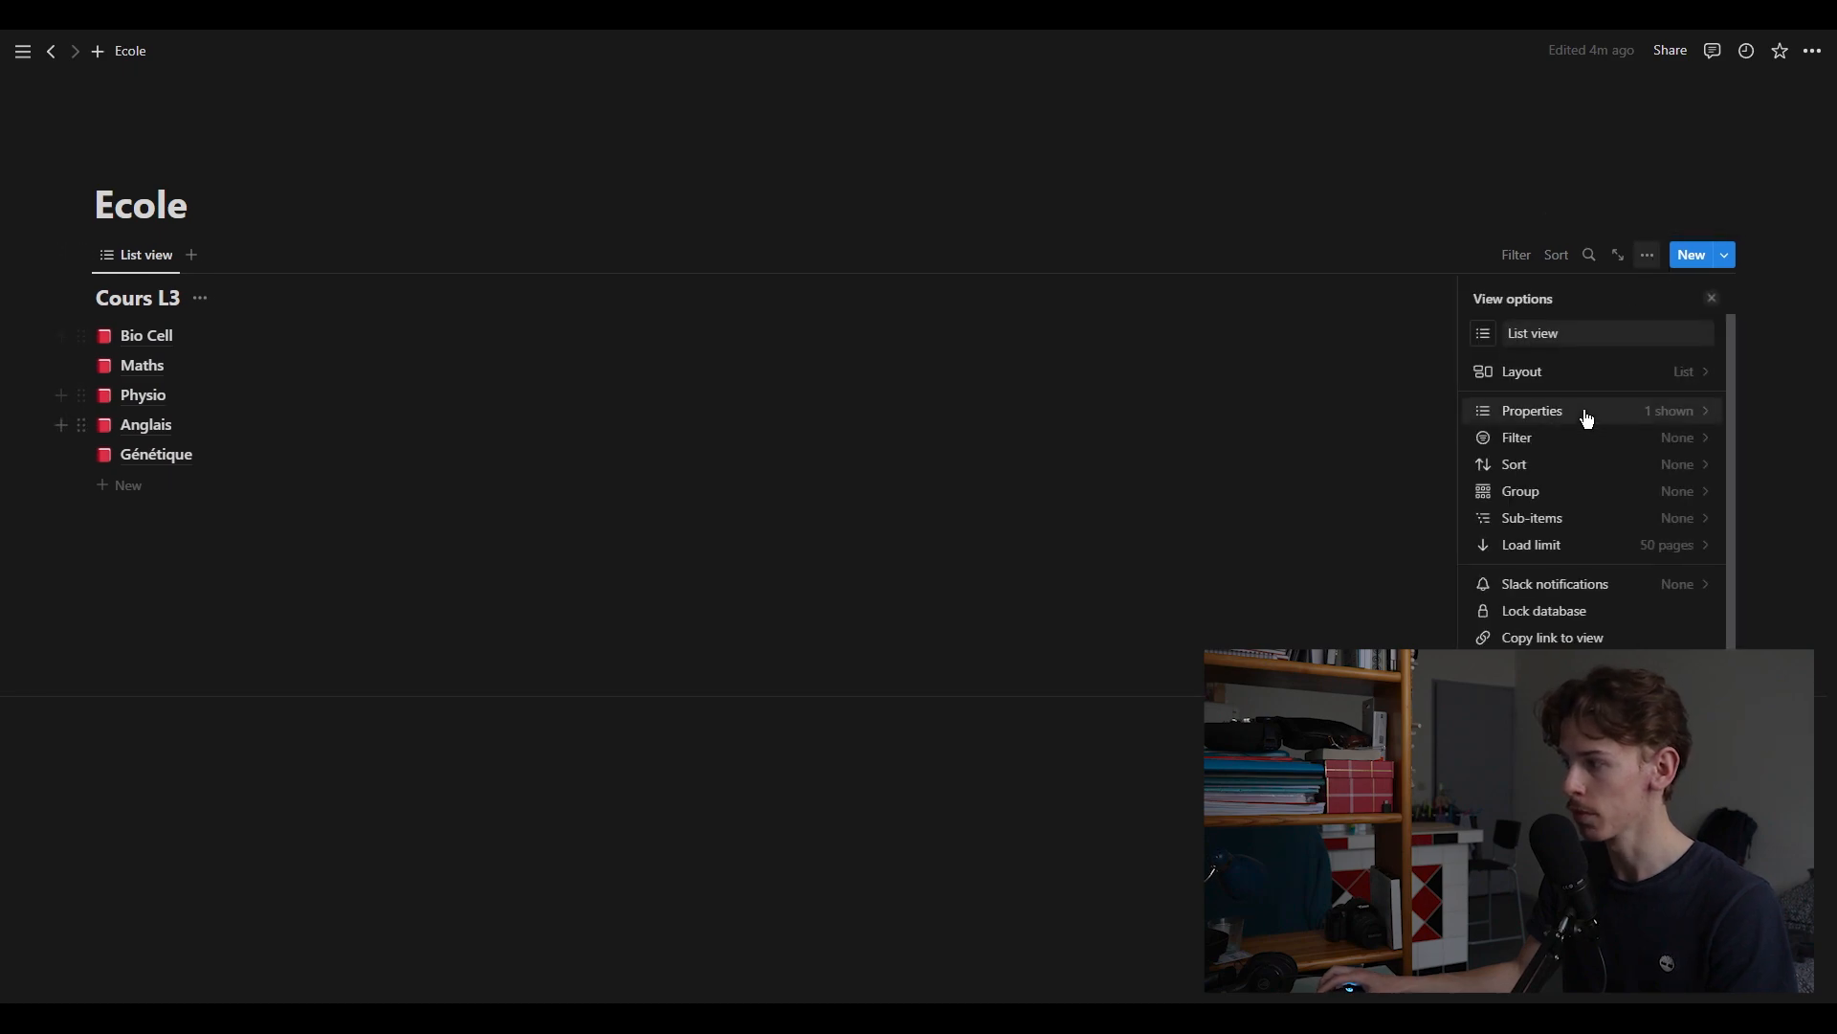
pyautogui.click(1538, 490)
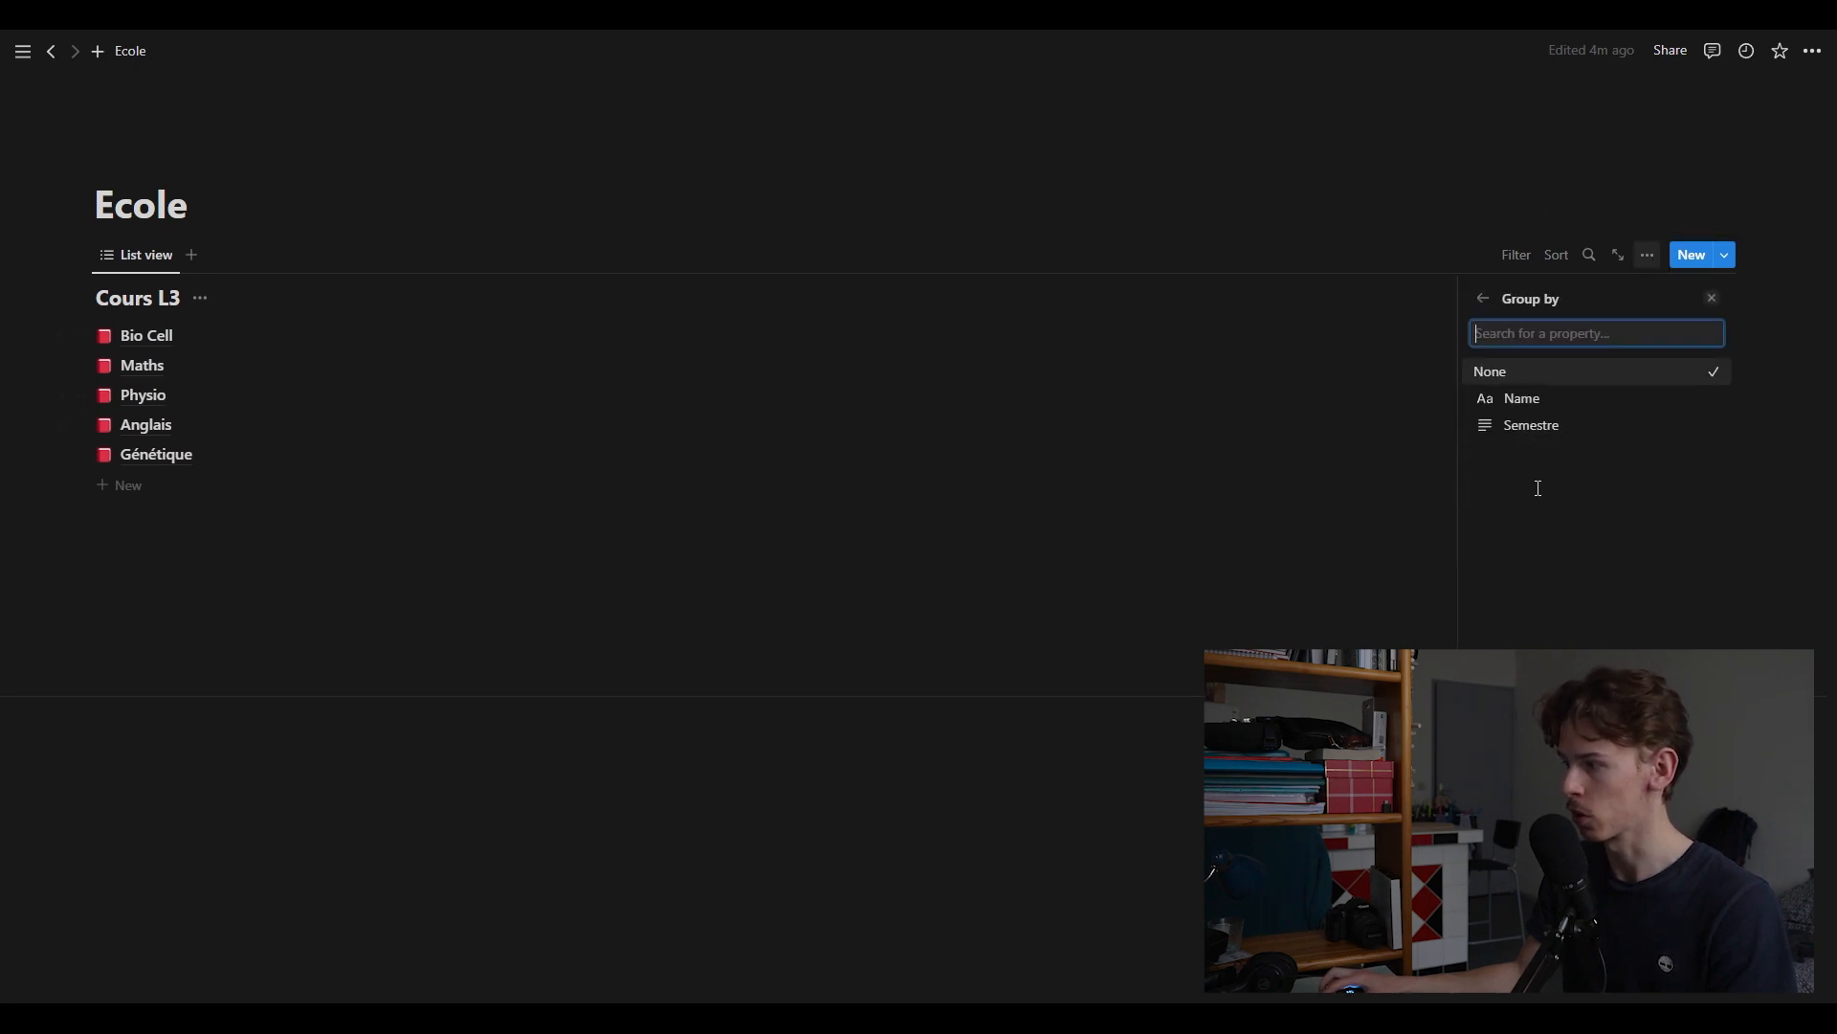
pyautogui.click(1541, 429)
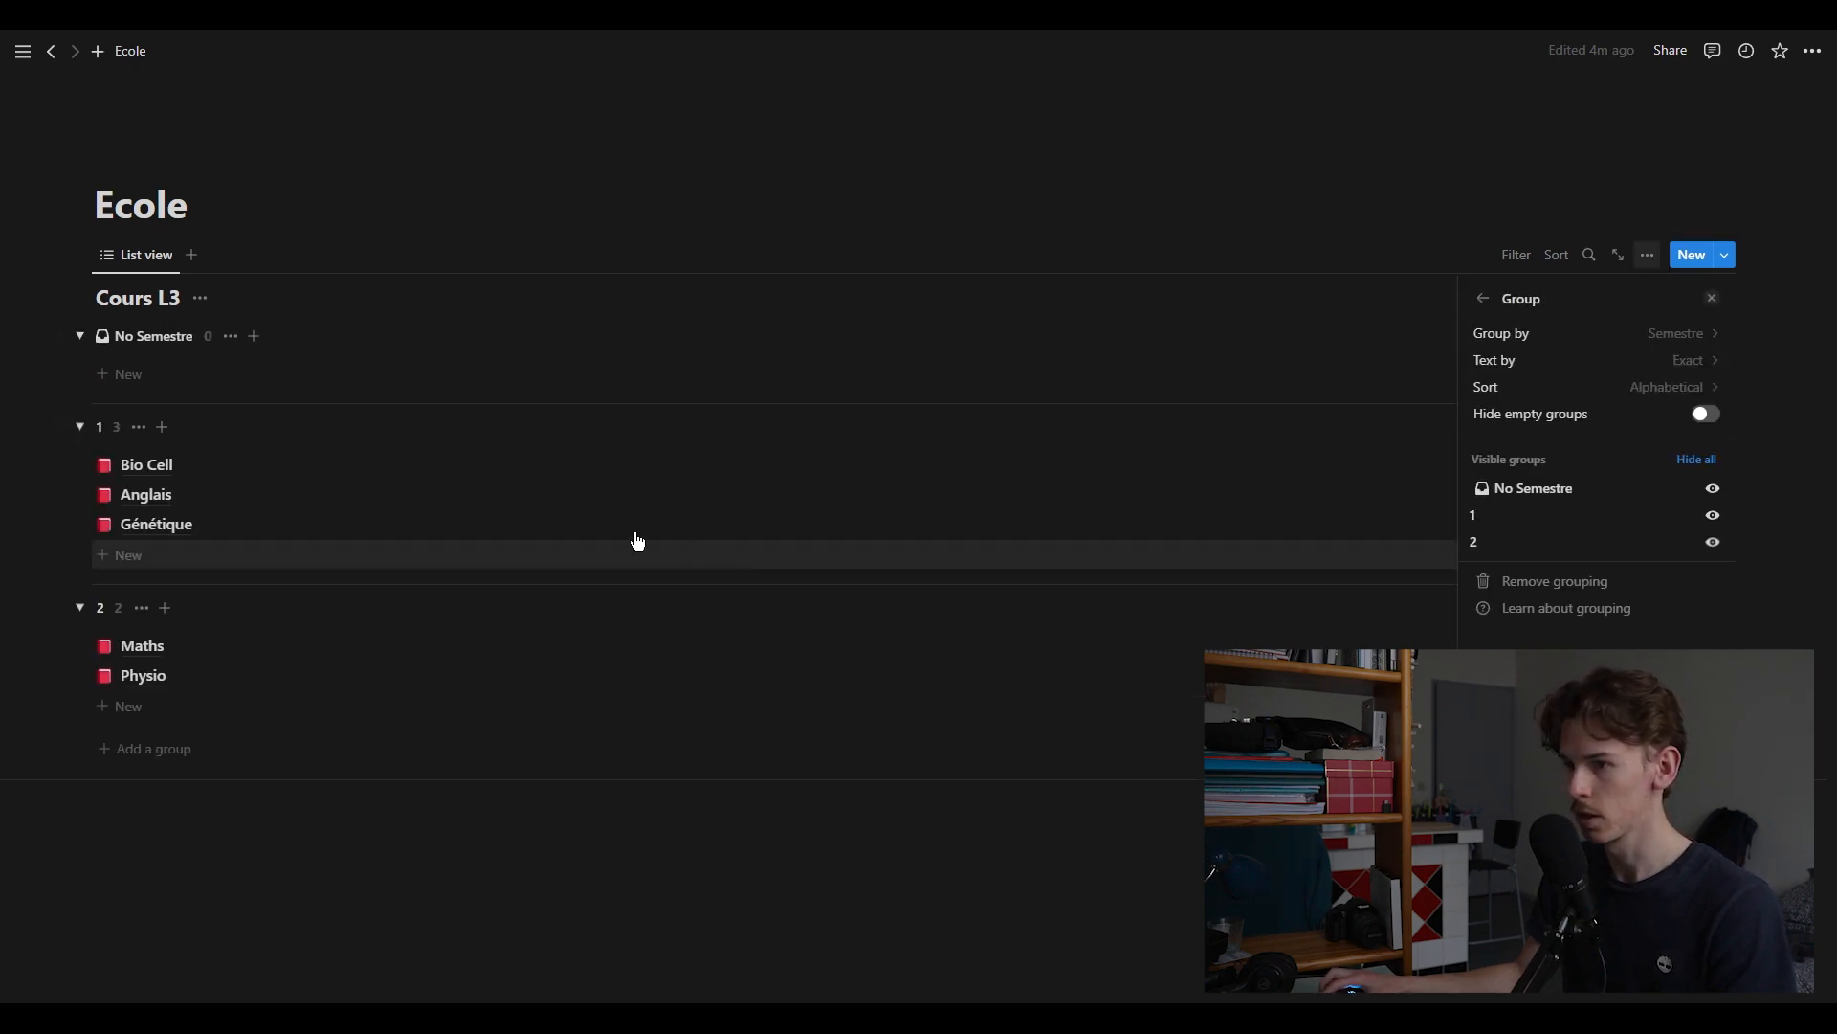
pyautogui.click(1085, 240)
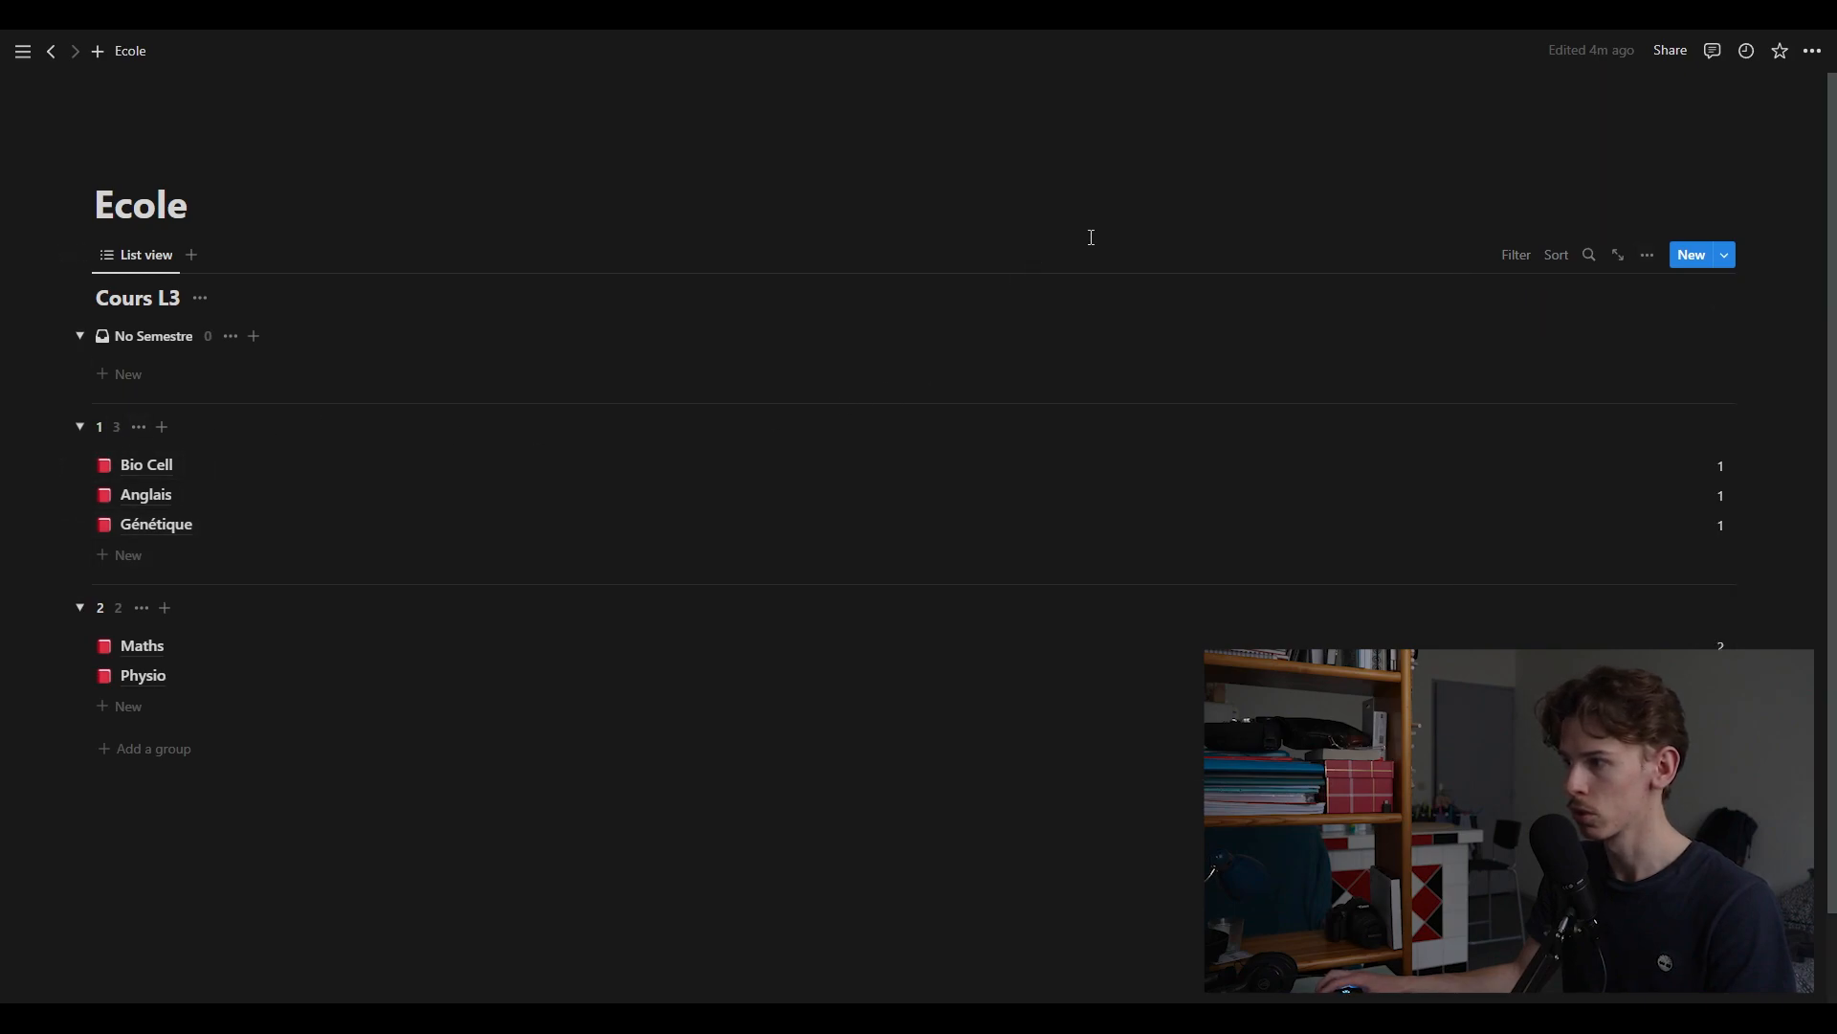
# Change the layout of the Cours L3 view from List to Gallery
pyautogui.scroll(-2, 1005, 268)
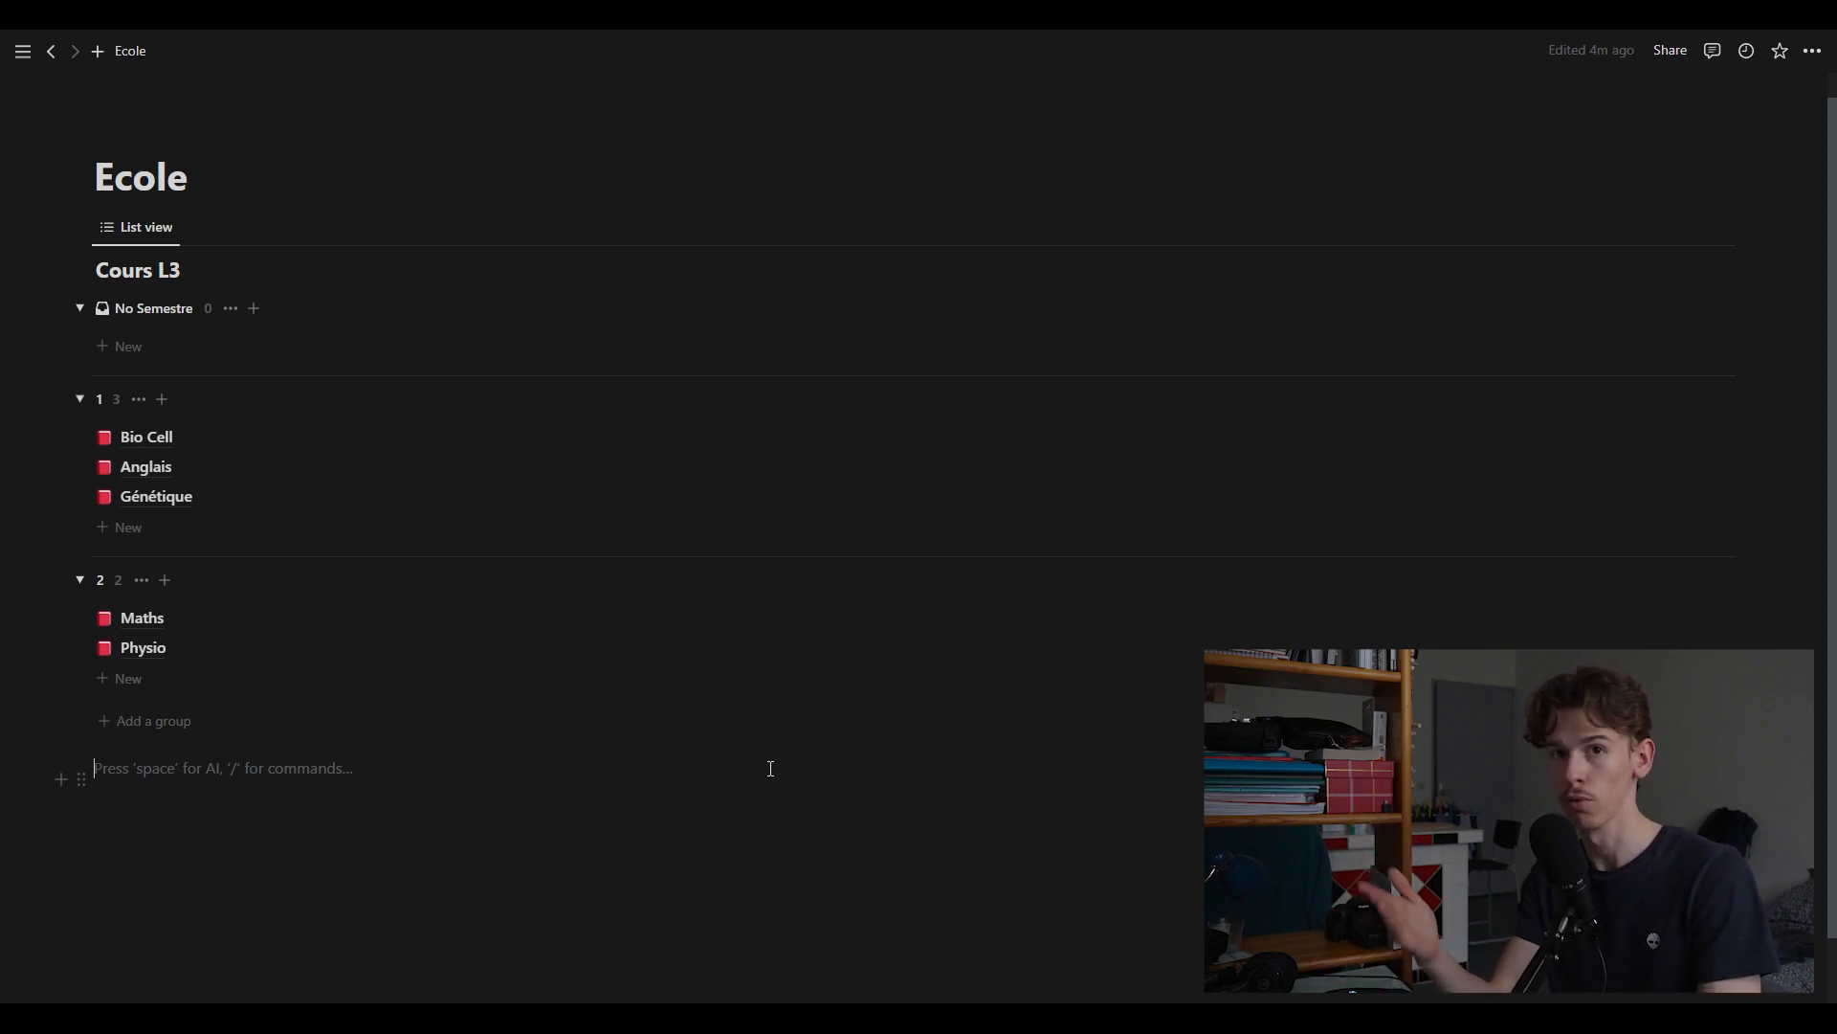
pyautogui.click(146, 230)
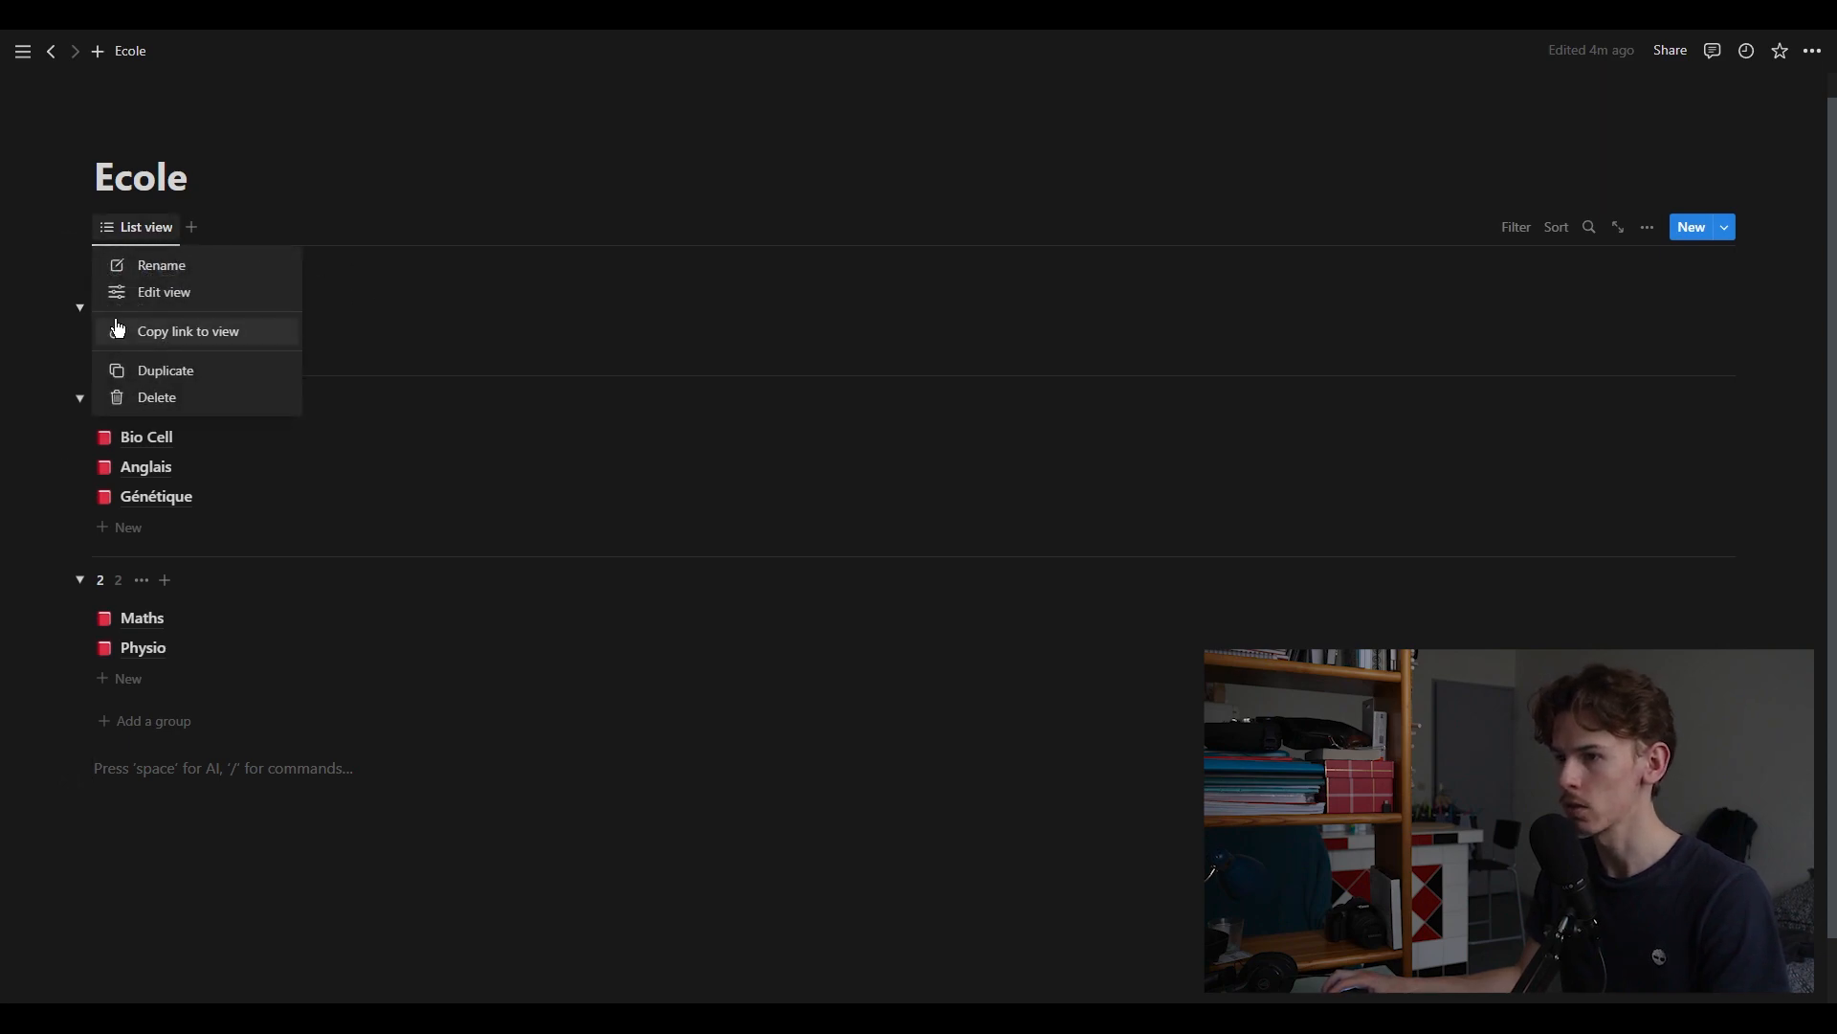
pyautogui.click(179, 291)
pyautogui.click(1566, 355)
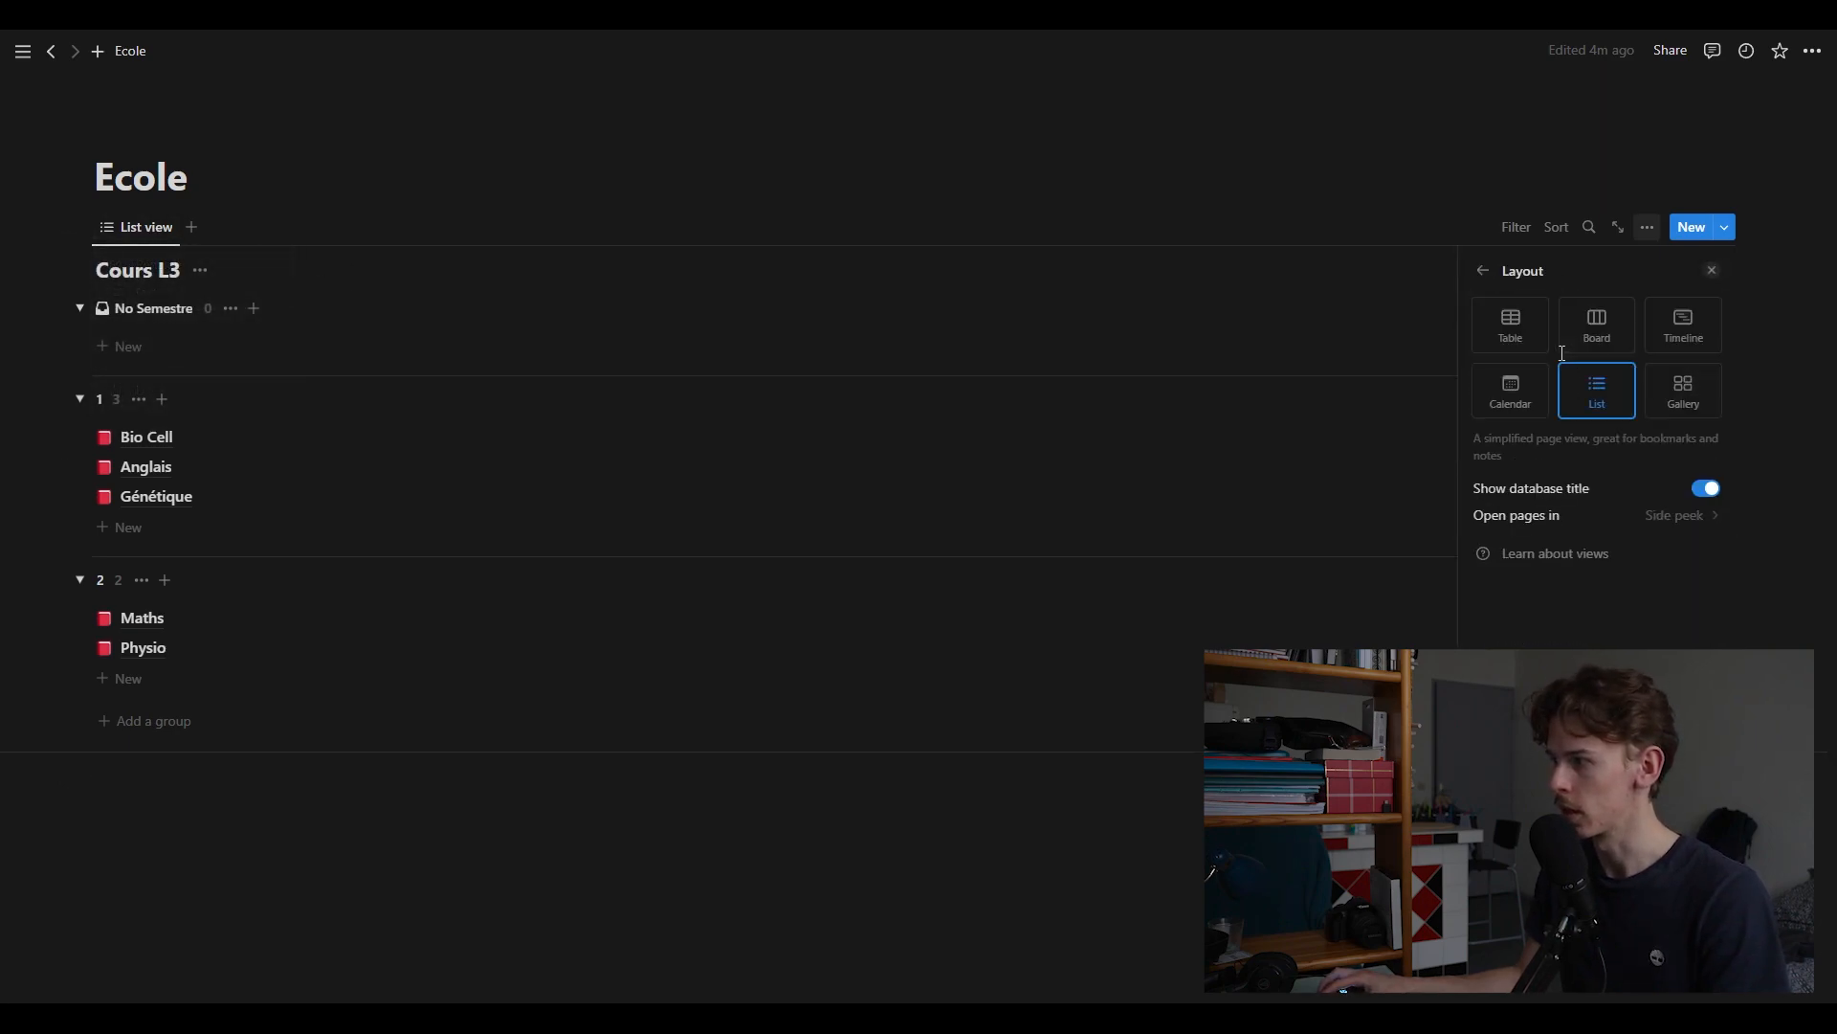
pyautogui.click(1689, 407)
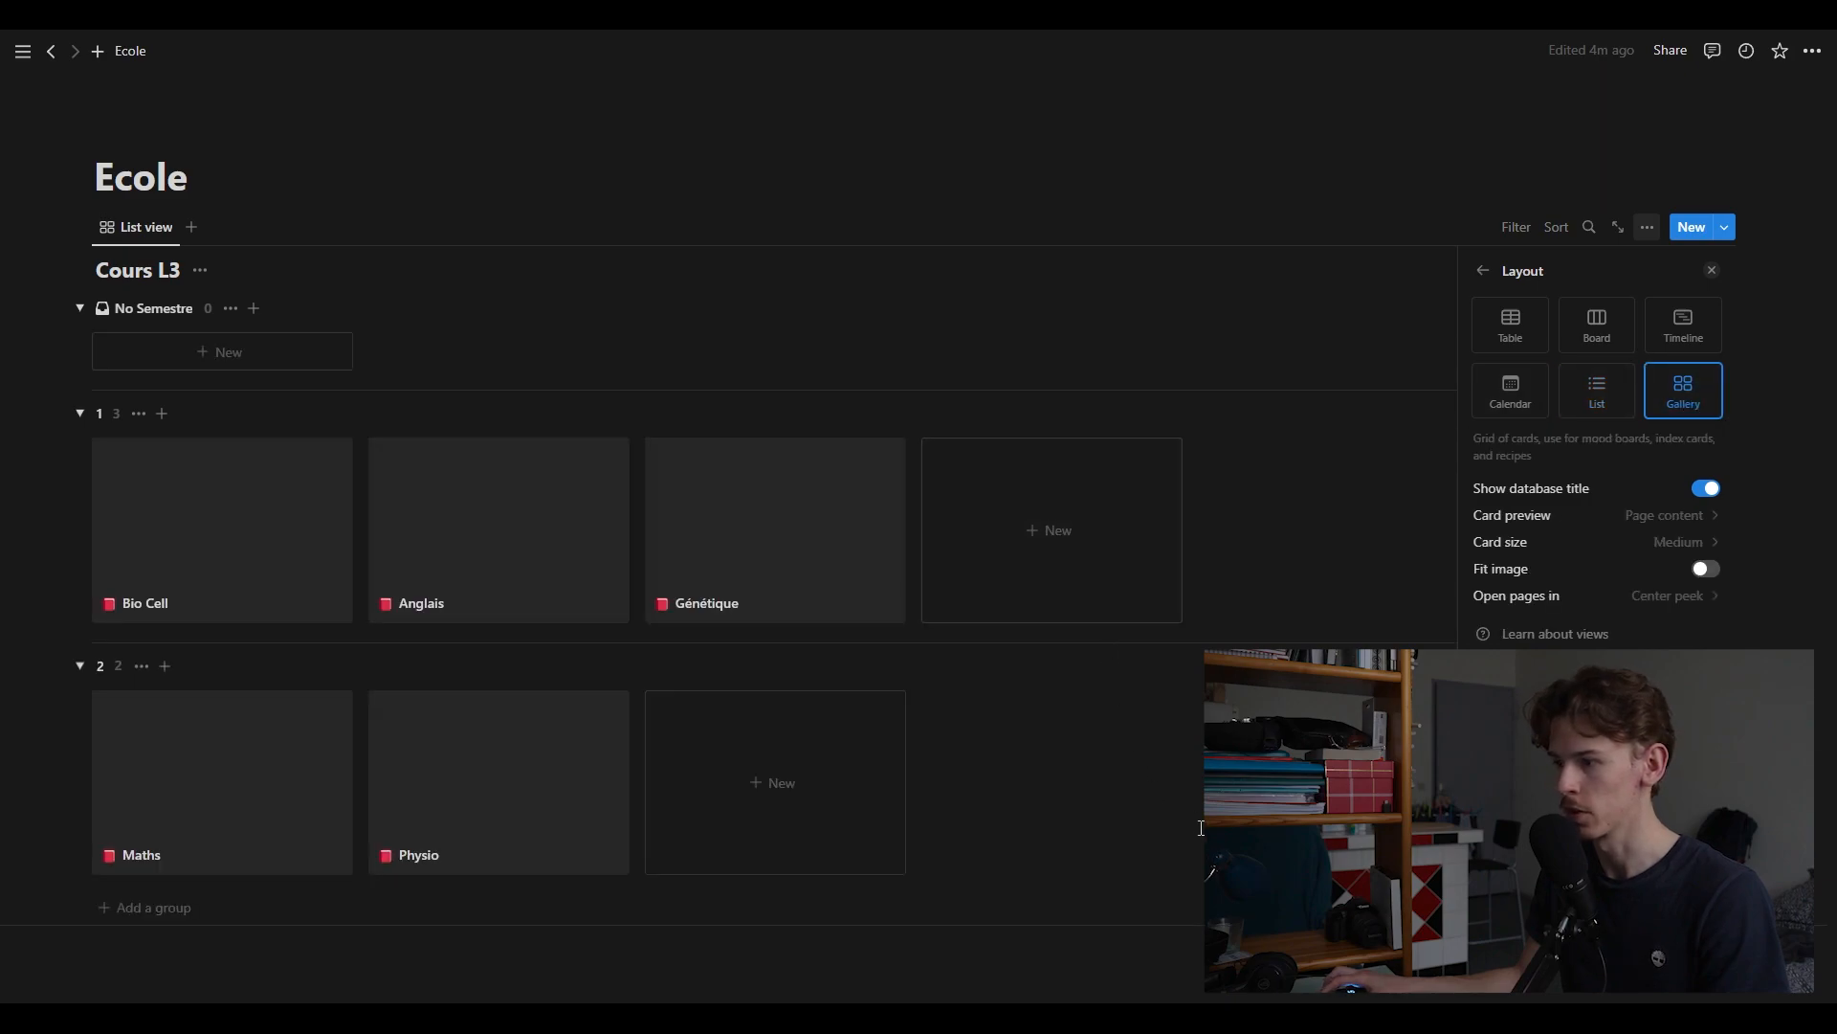
pyautogui.click(1202, 825)
pyautogui.scroll(-2, 1203, 804)
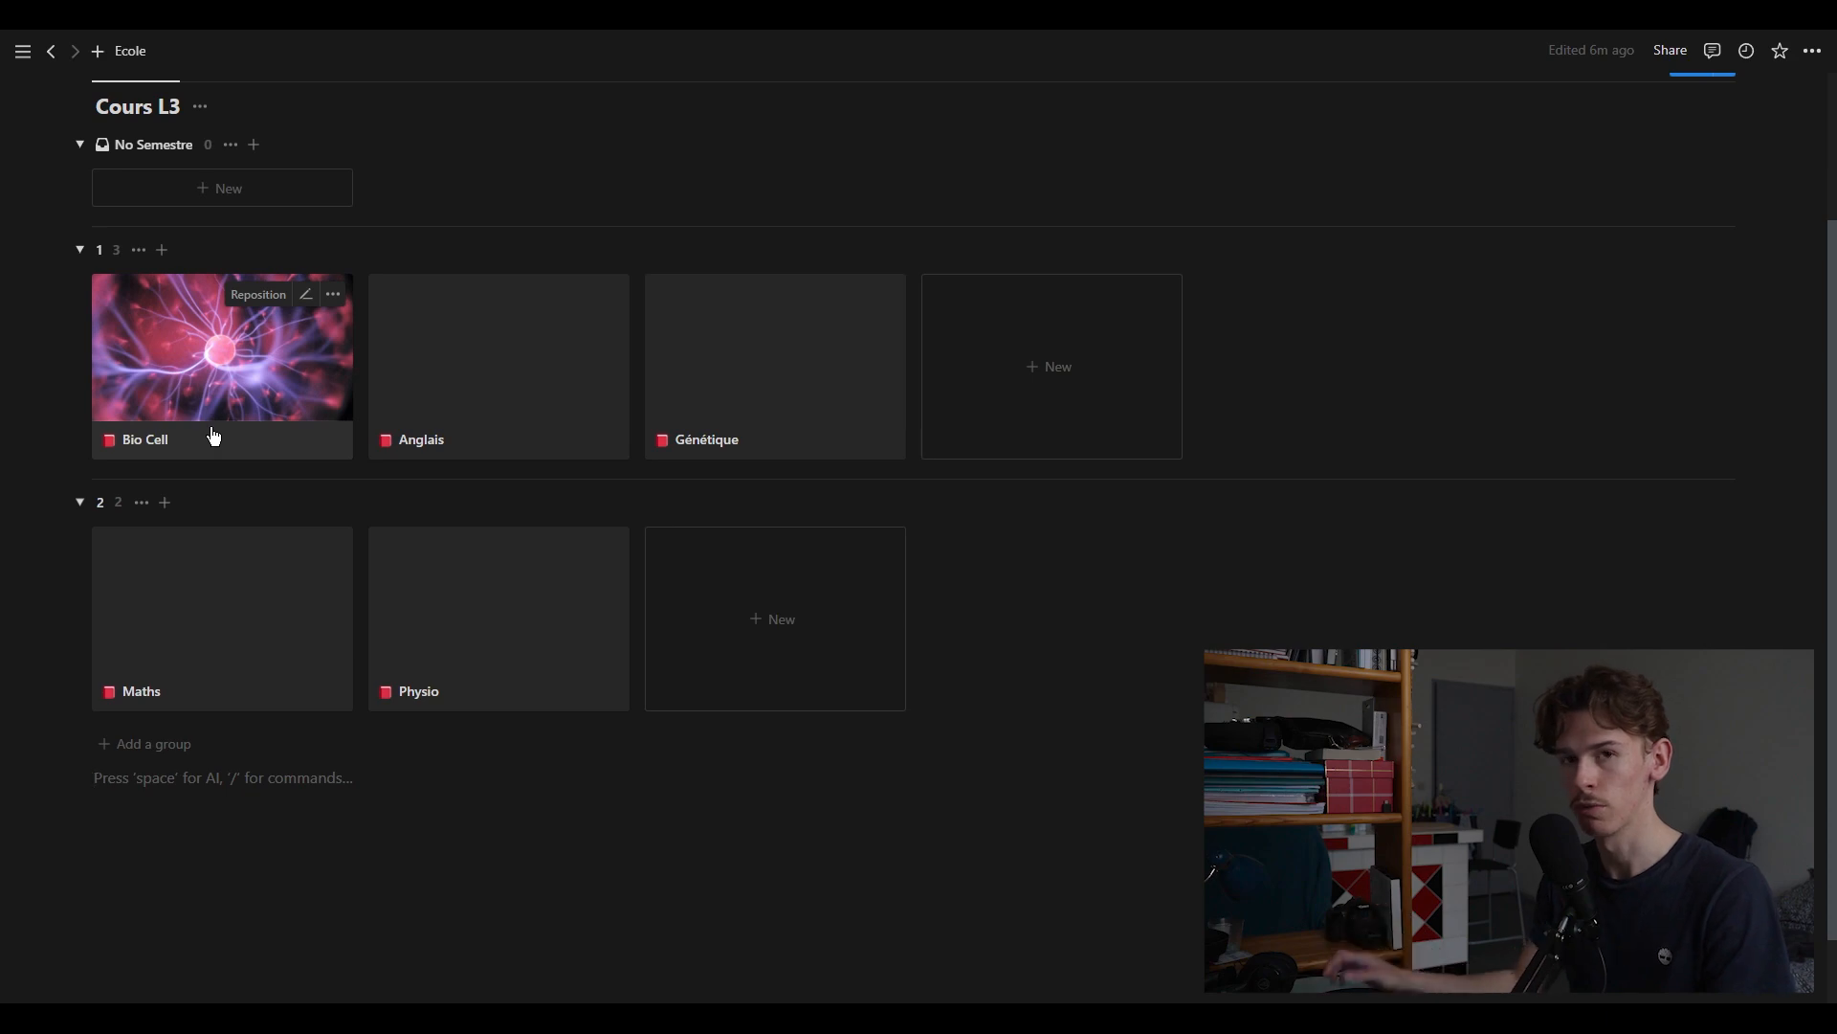
# Add a cover to the Anglais page using an Unsplash photo of the British flag found by searching "english"
pyautogui.click(533, 357)
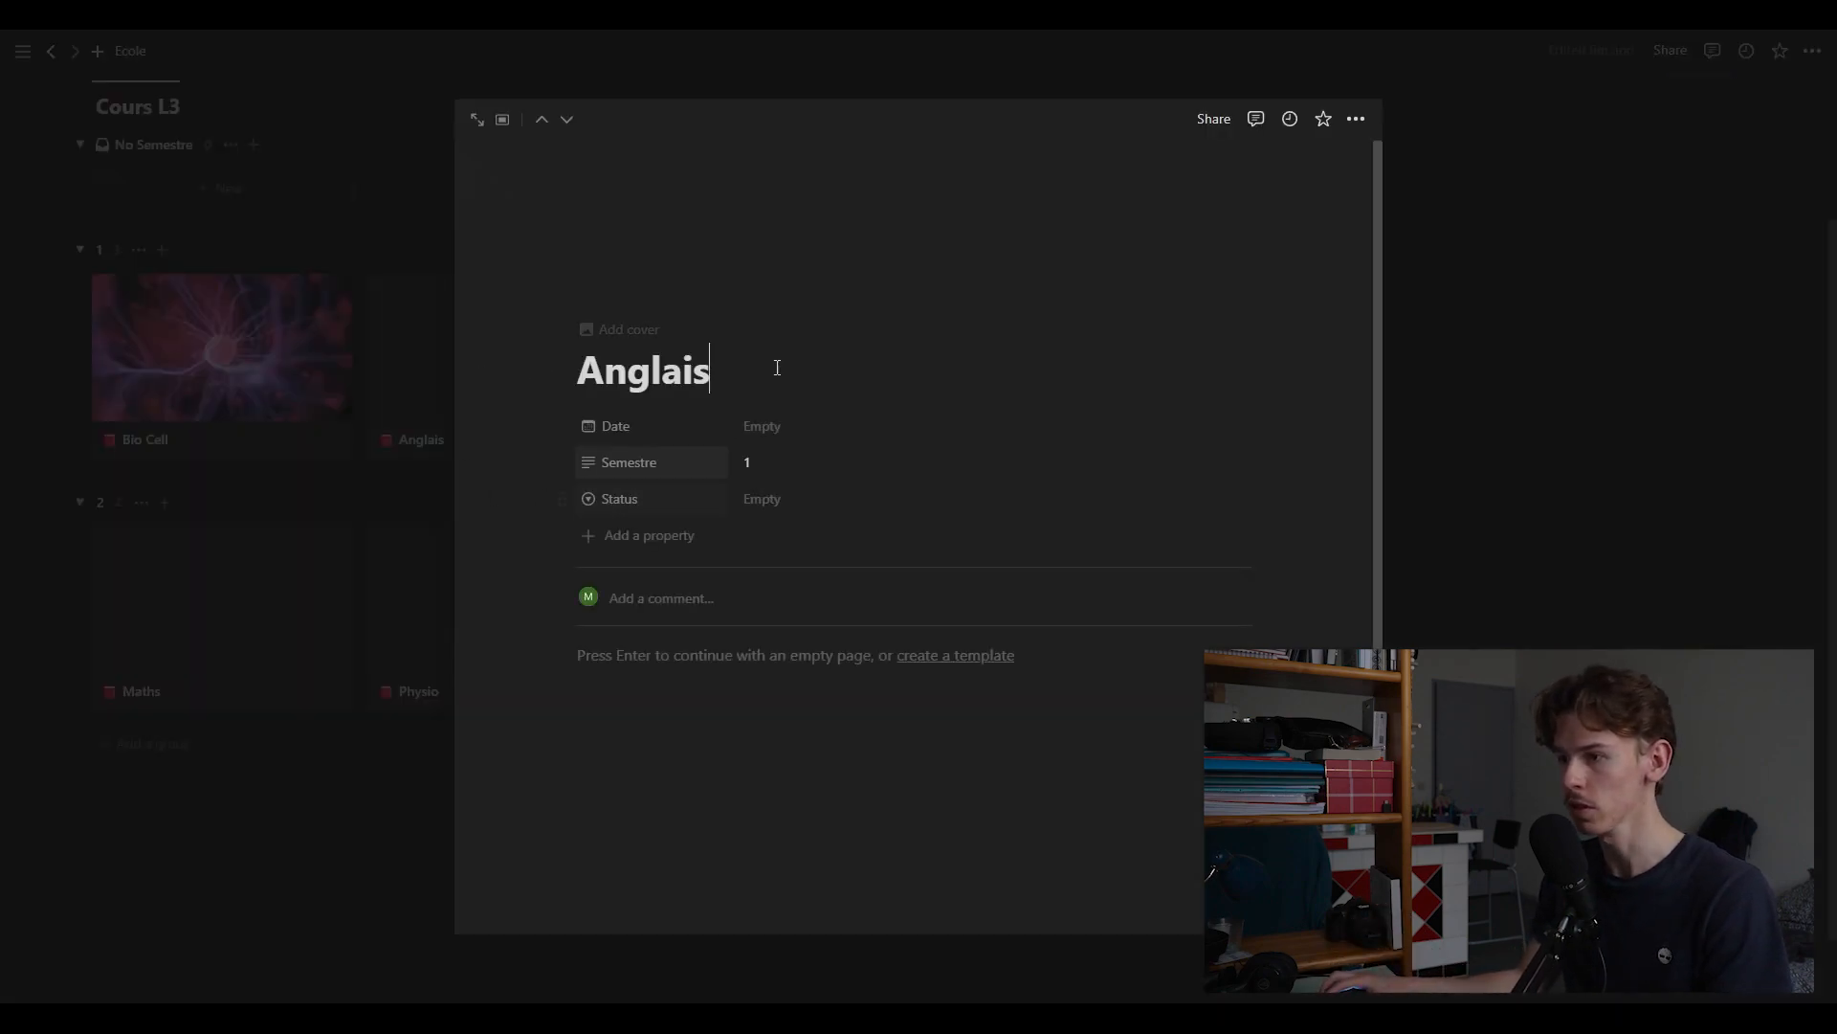
pyautogui.click(624, 330)
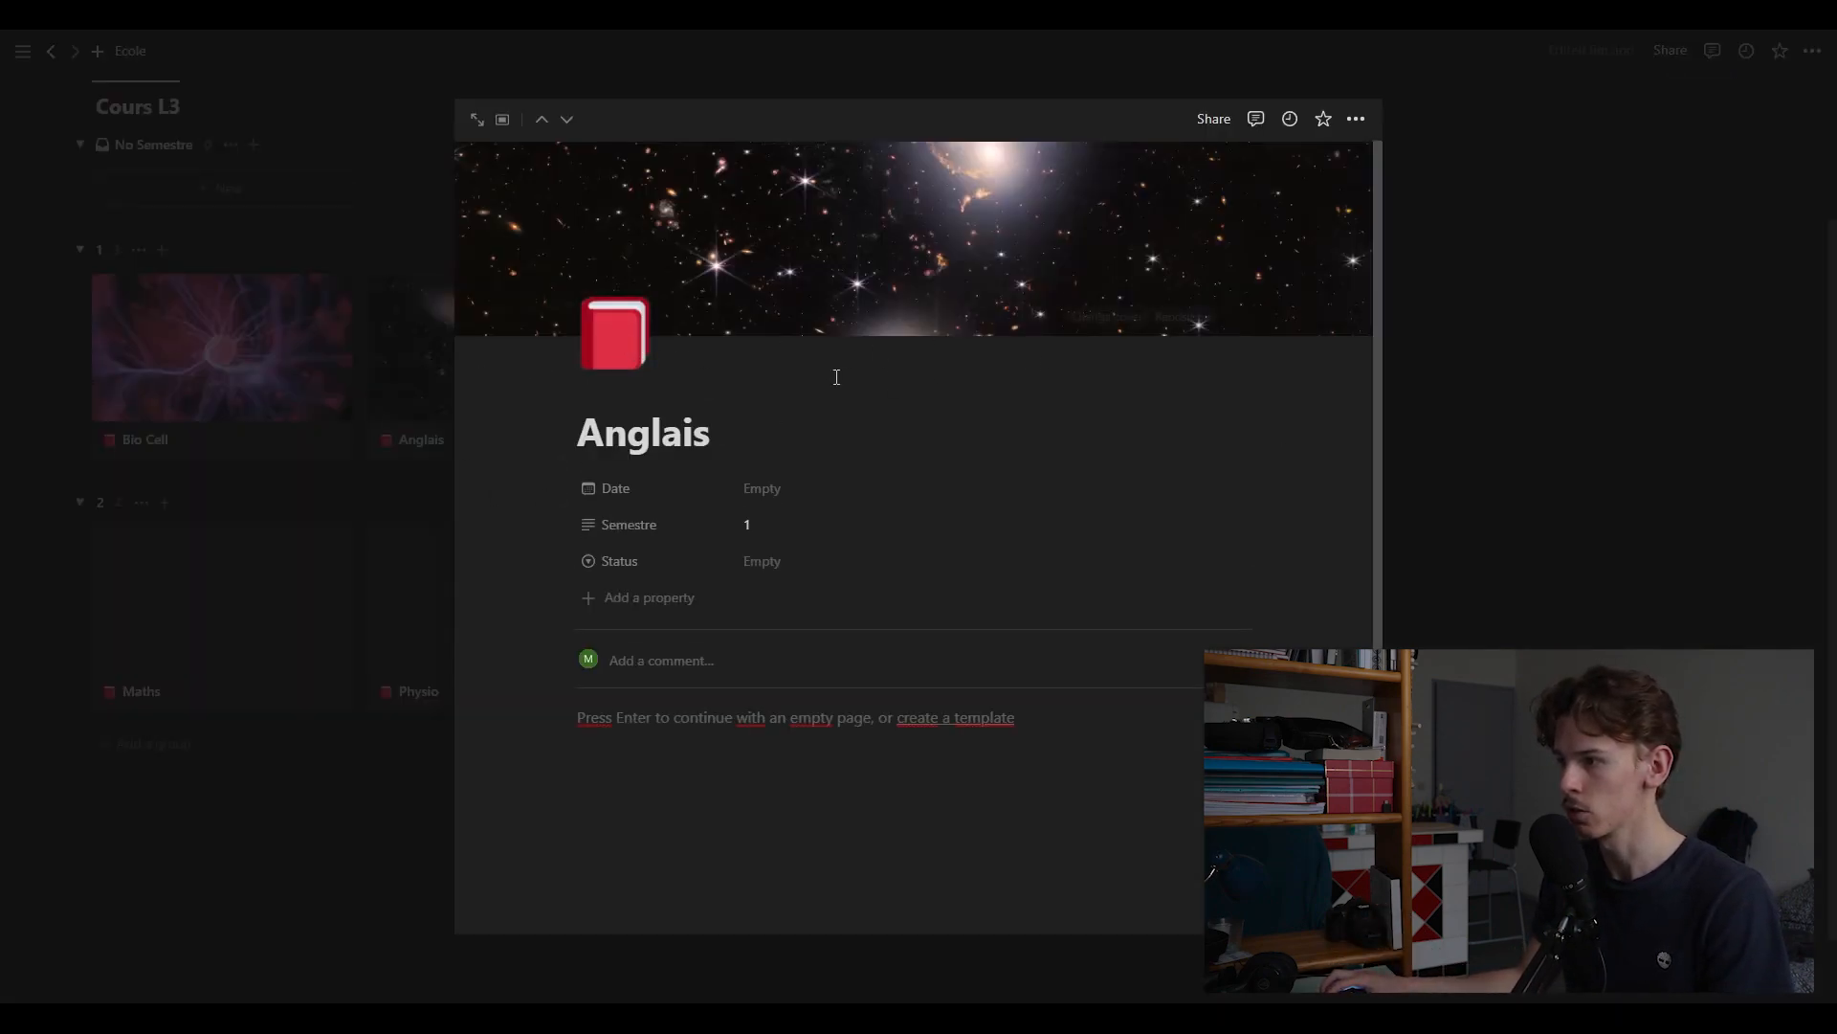
pyautogui.click(1107, 317)
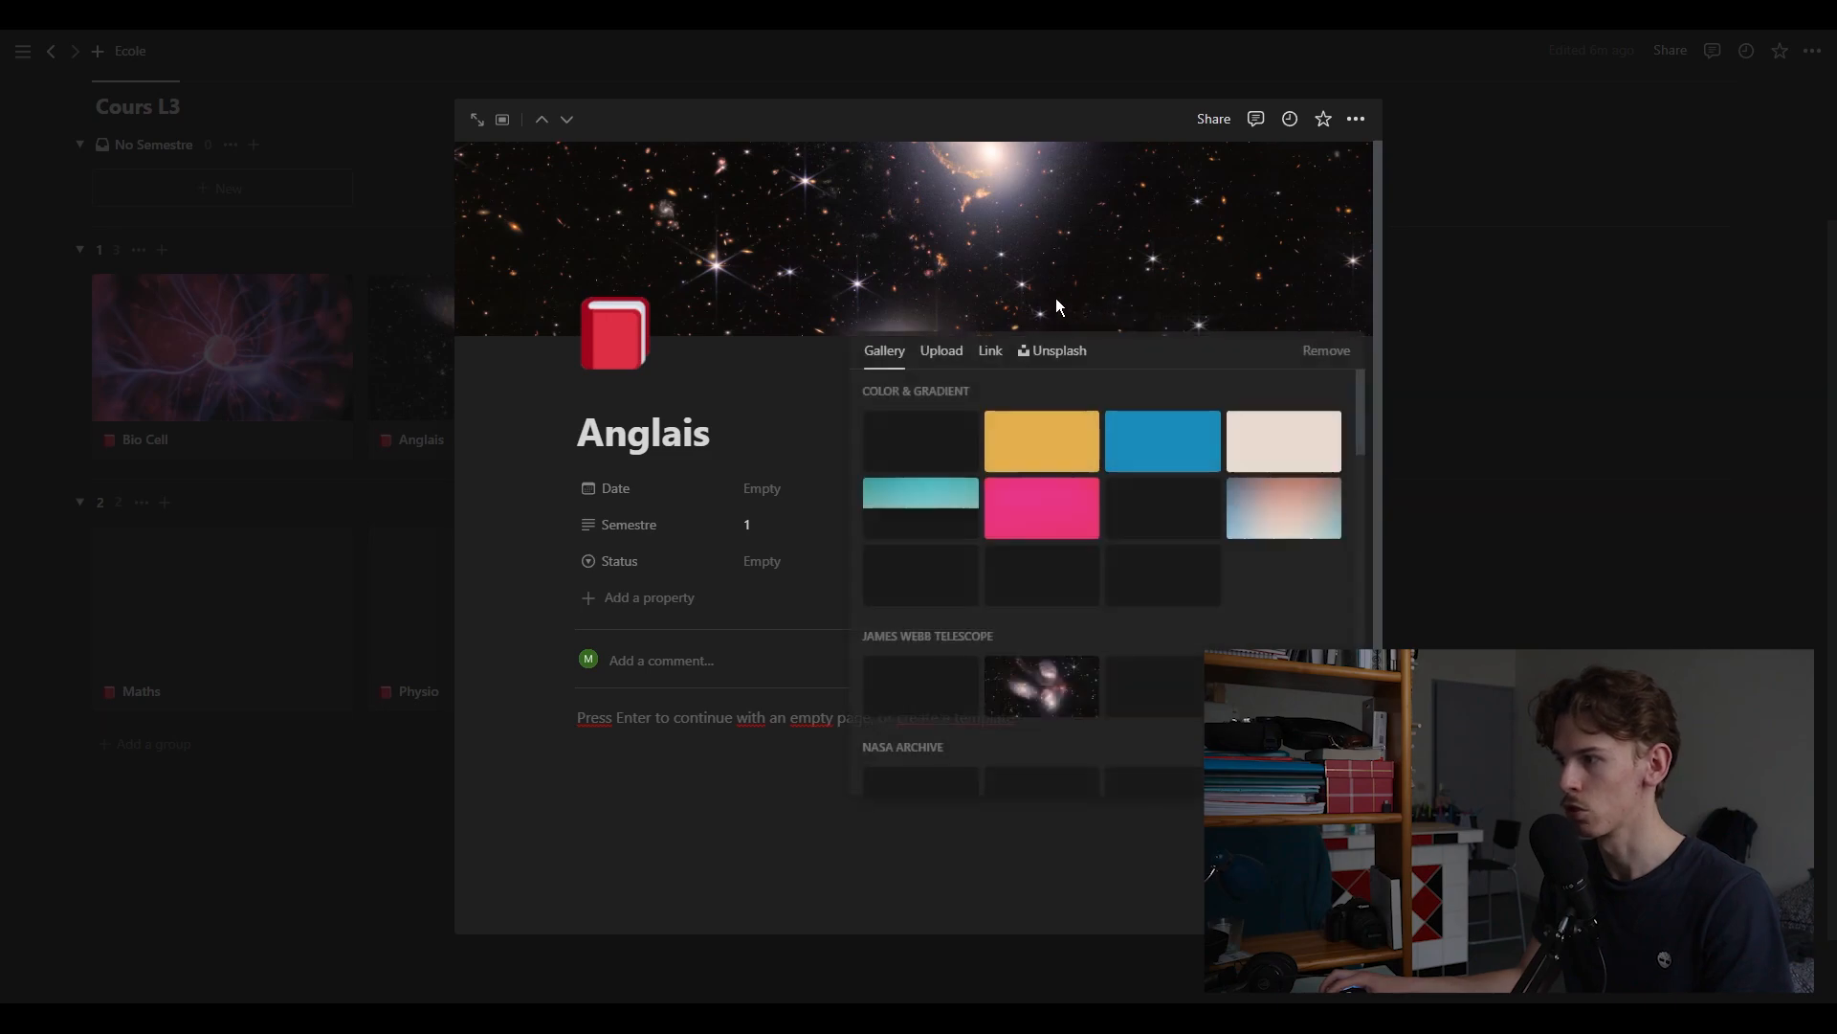
pyautogui.click(946, 354)
pyautogui.click(1053, 351)
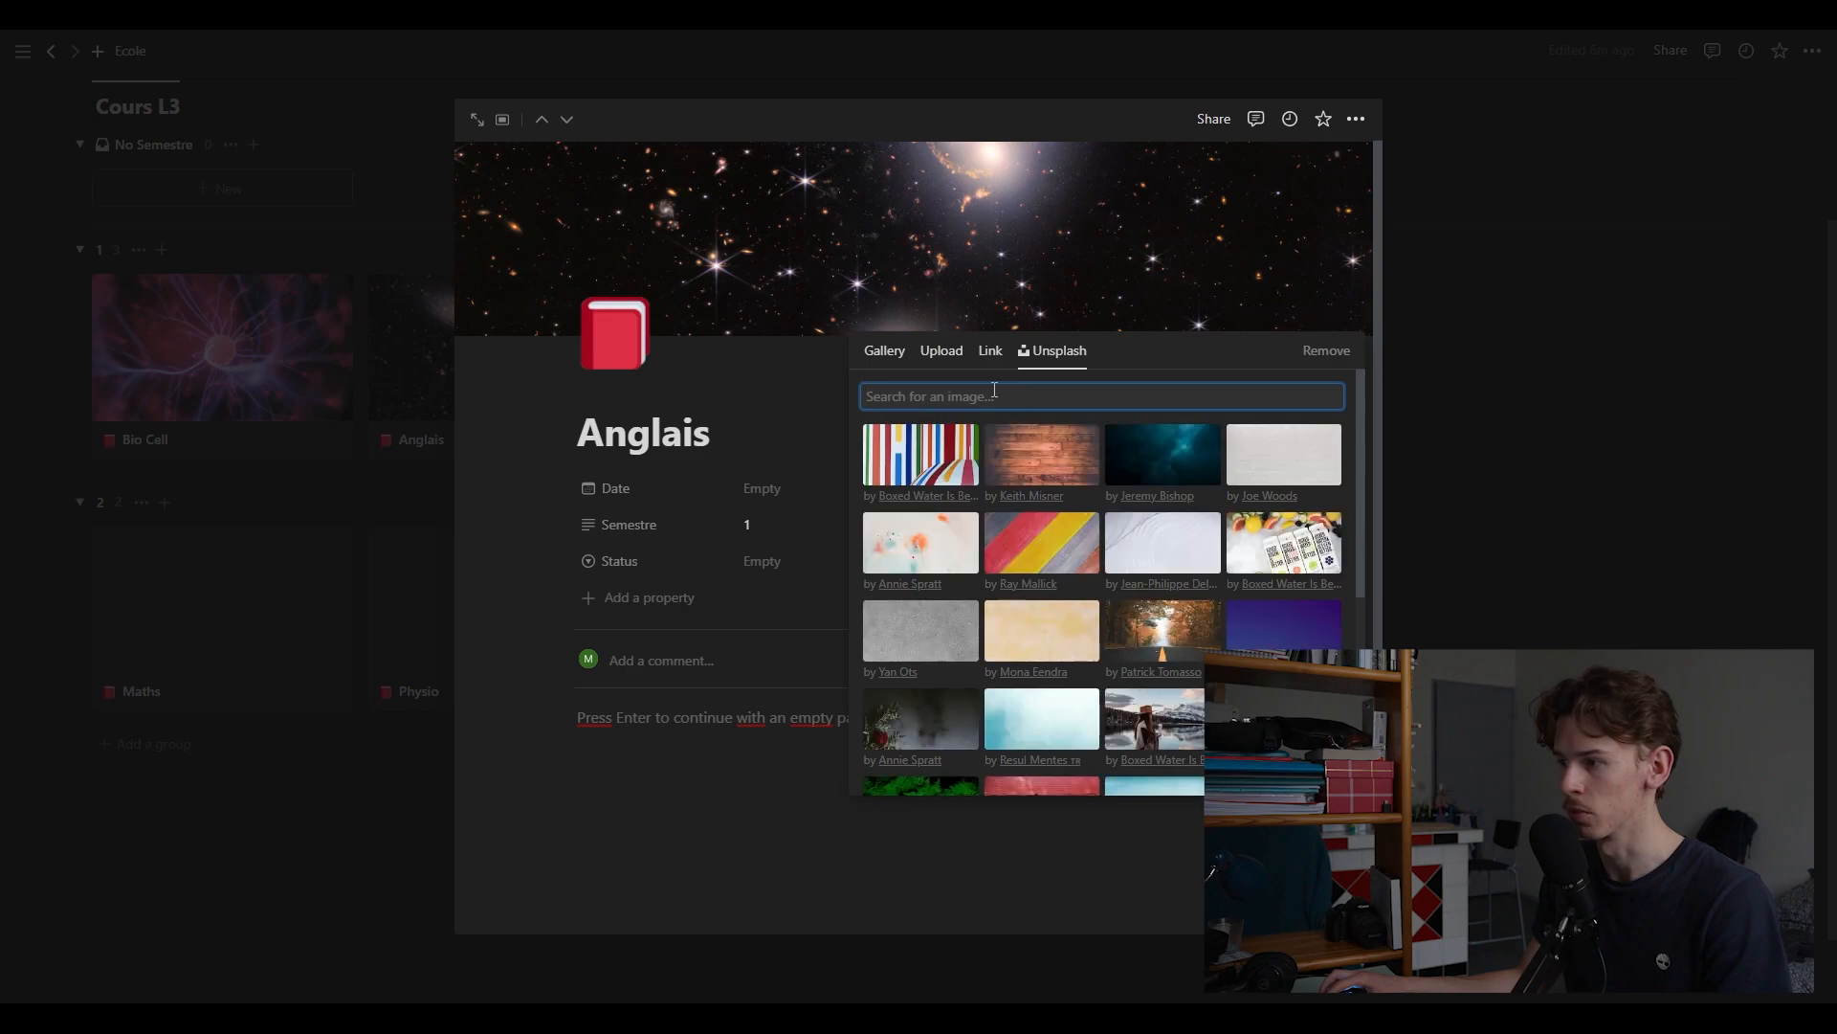
pyautogui.write('english')
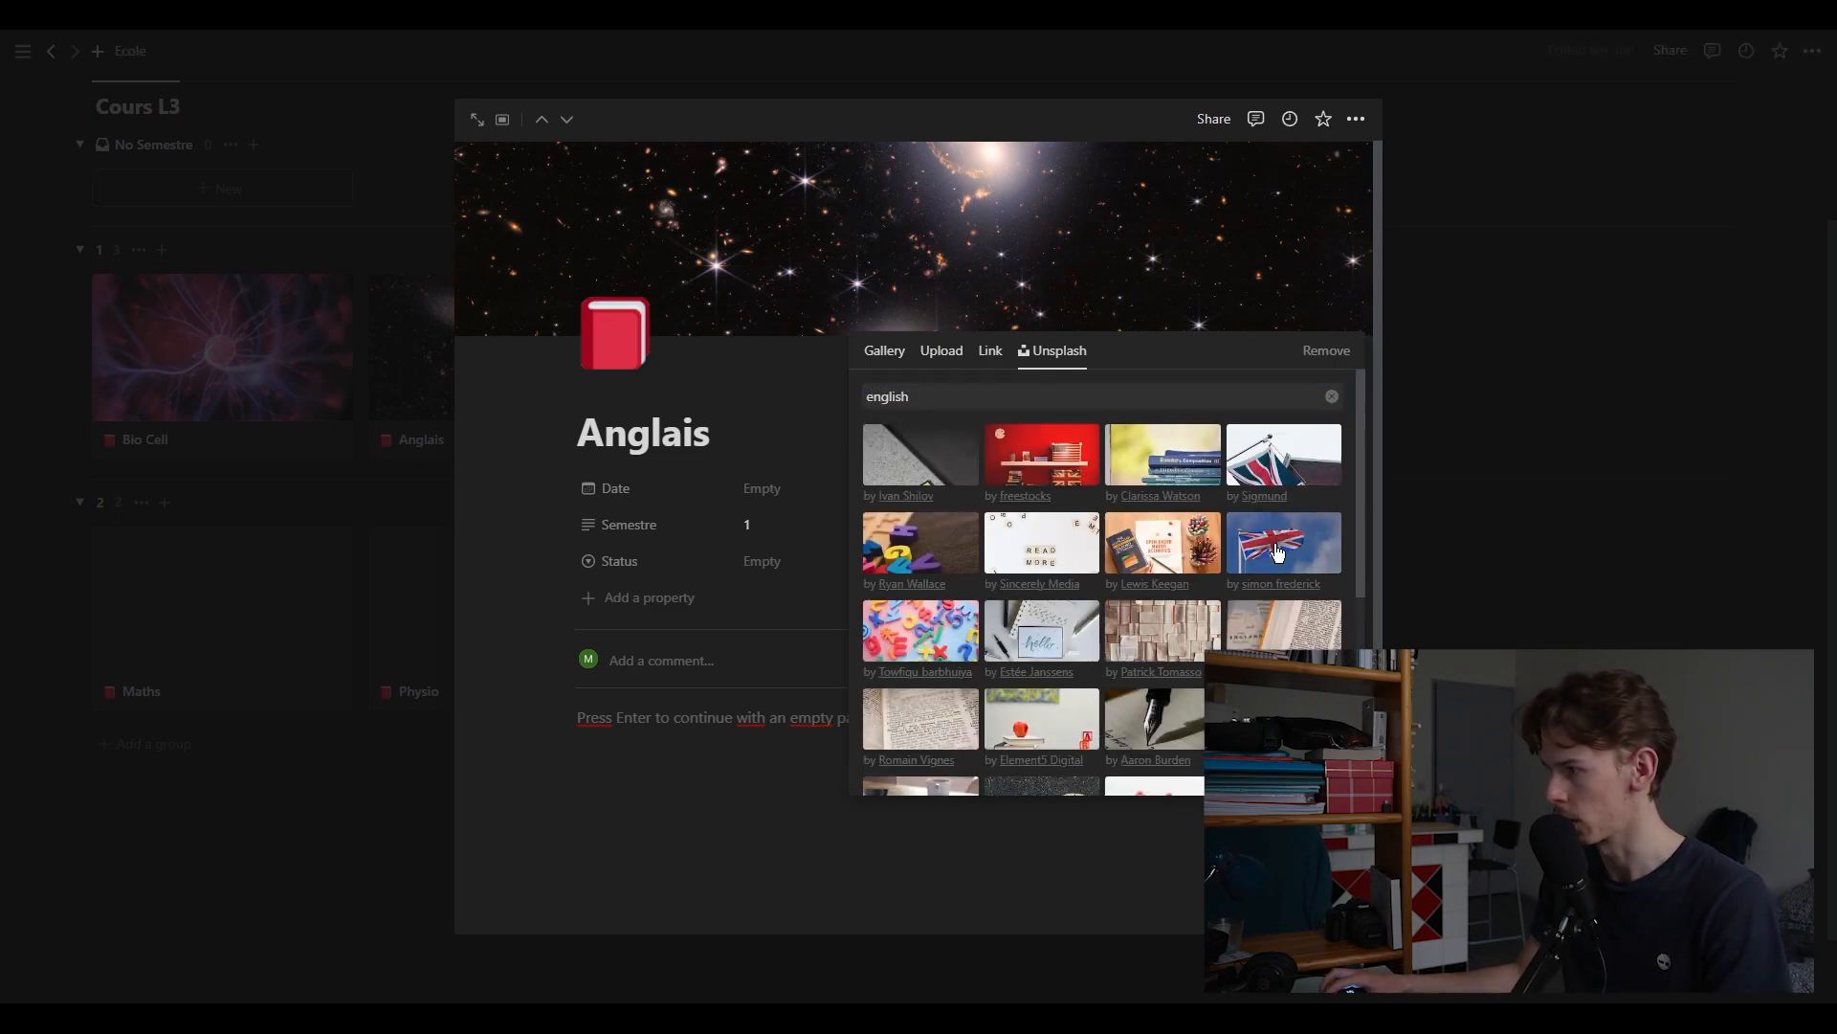
pyautogui.click(1279, 550)
pyautogui.click(824, 253)
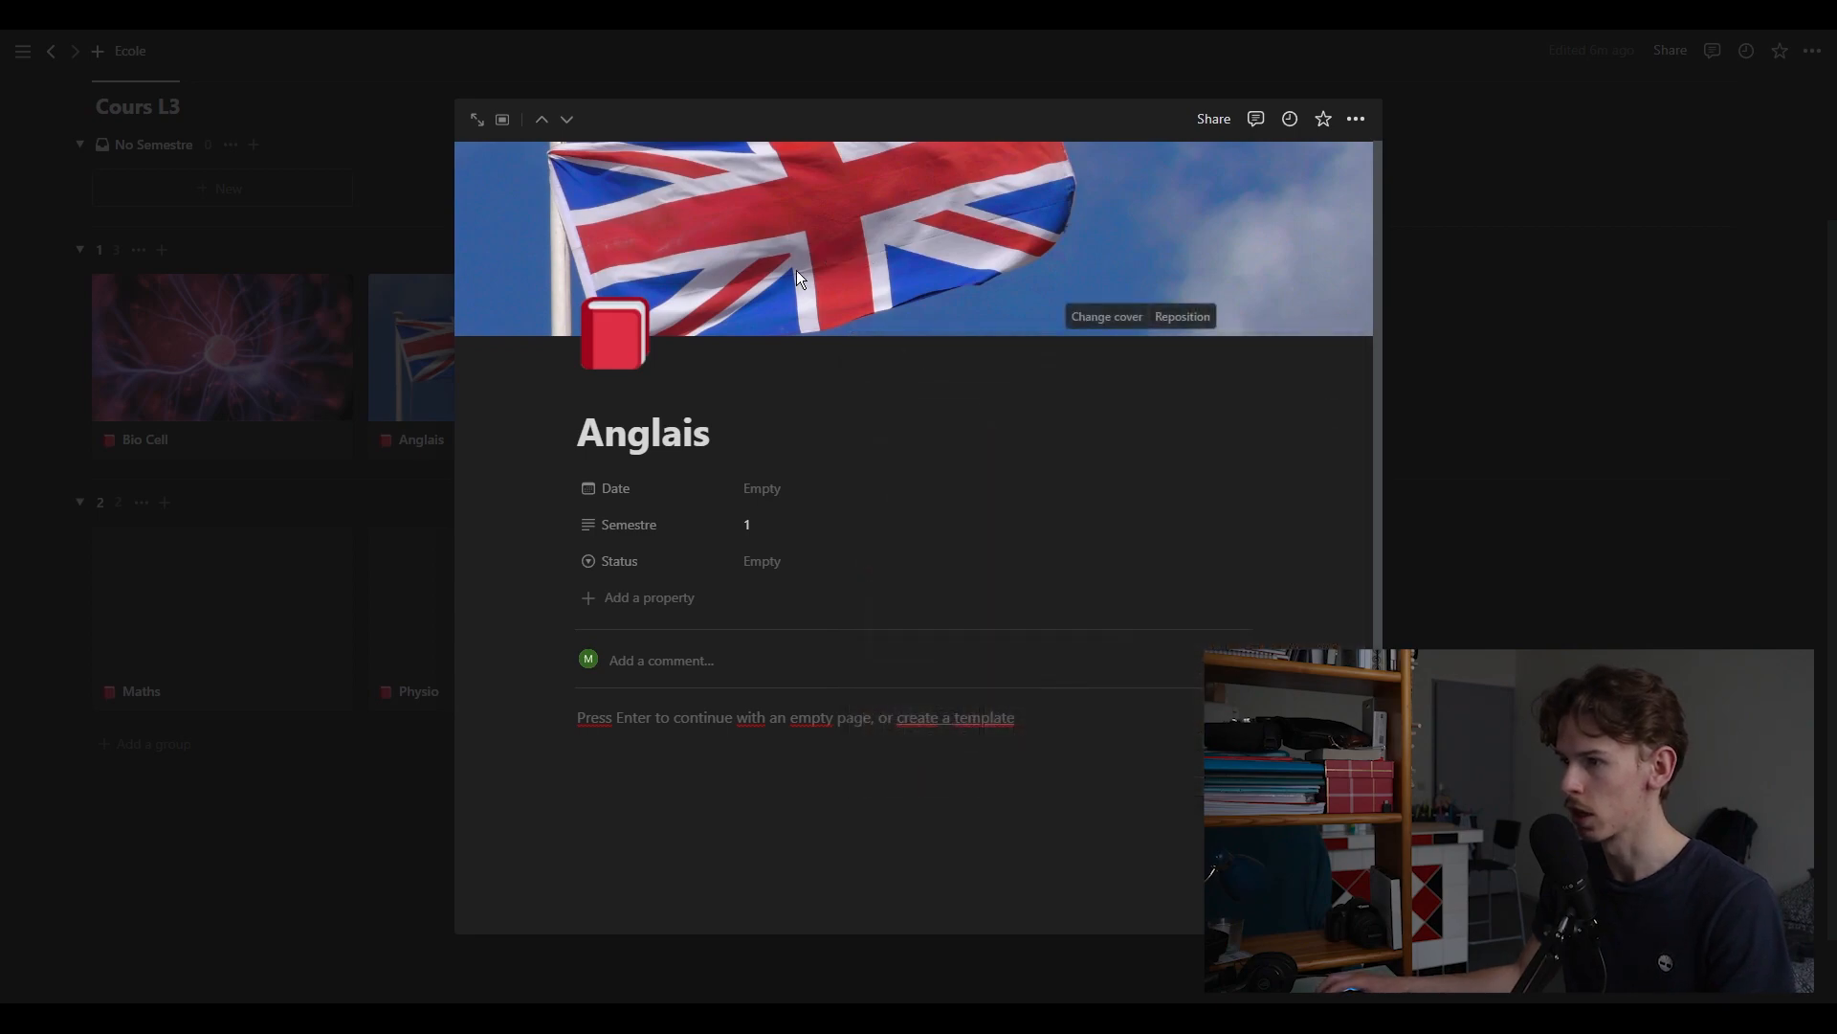
pyautogui.click(1432, 398)
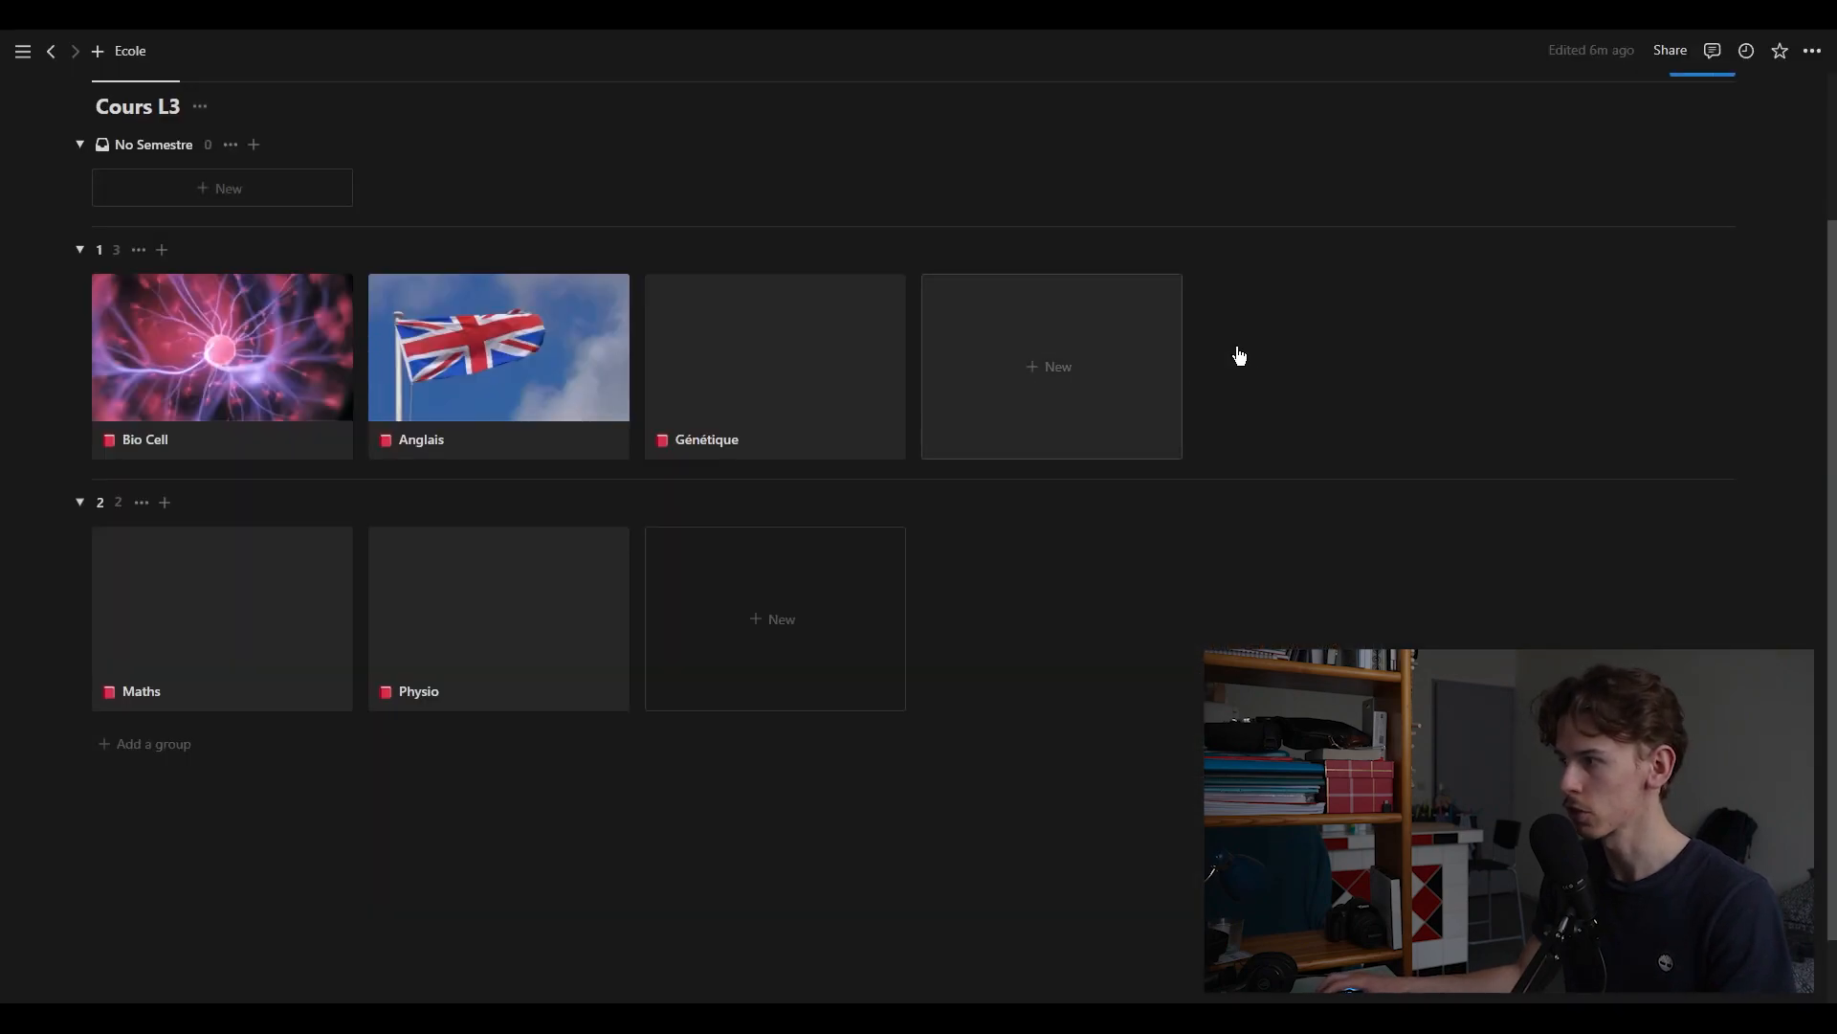
# Set the card preview of the Cours L3 gallery to Page content
pyautogui.scroll(2, 1550, 222)
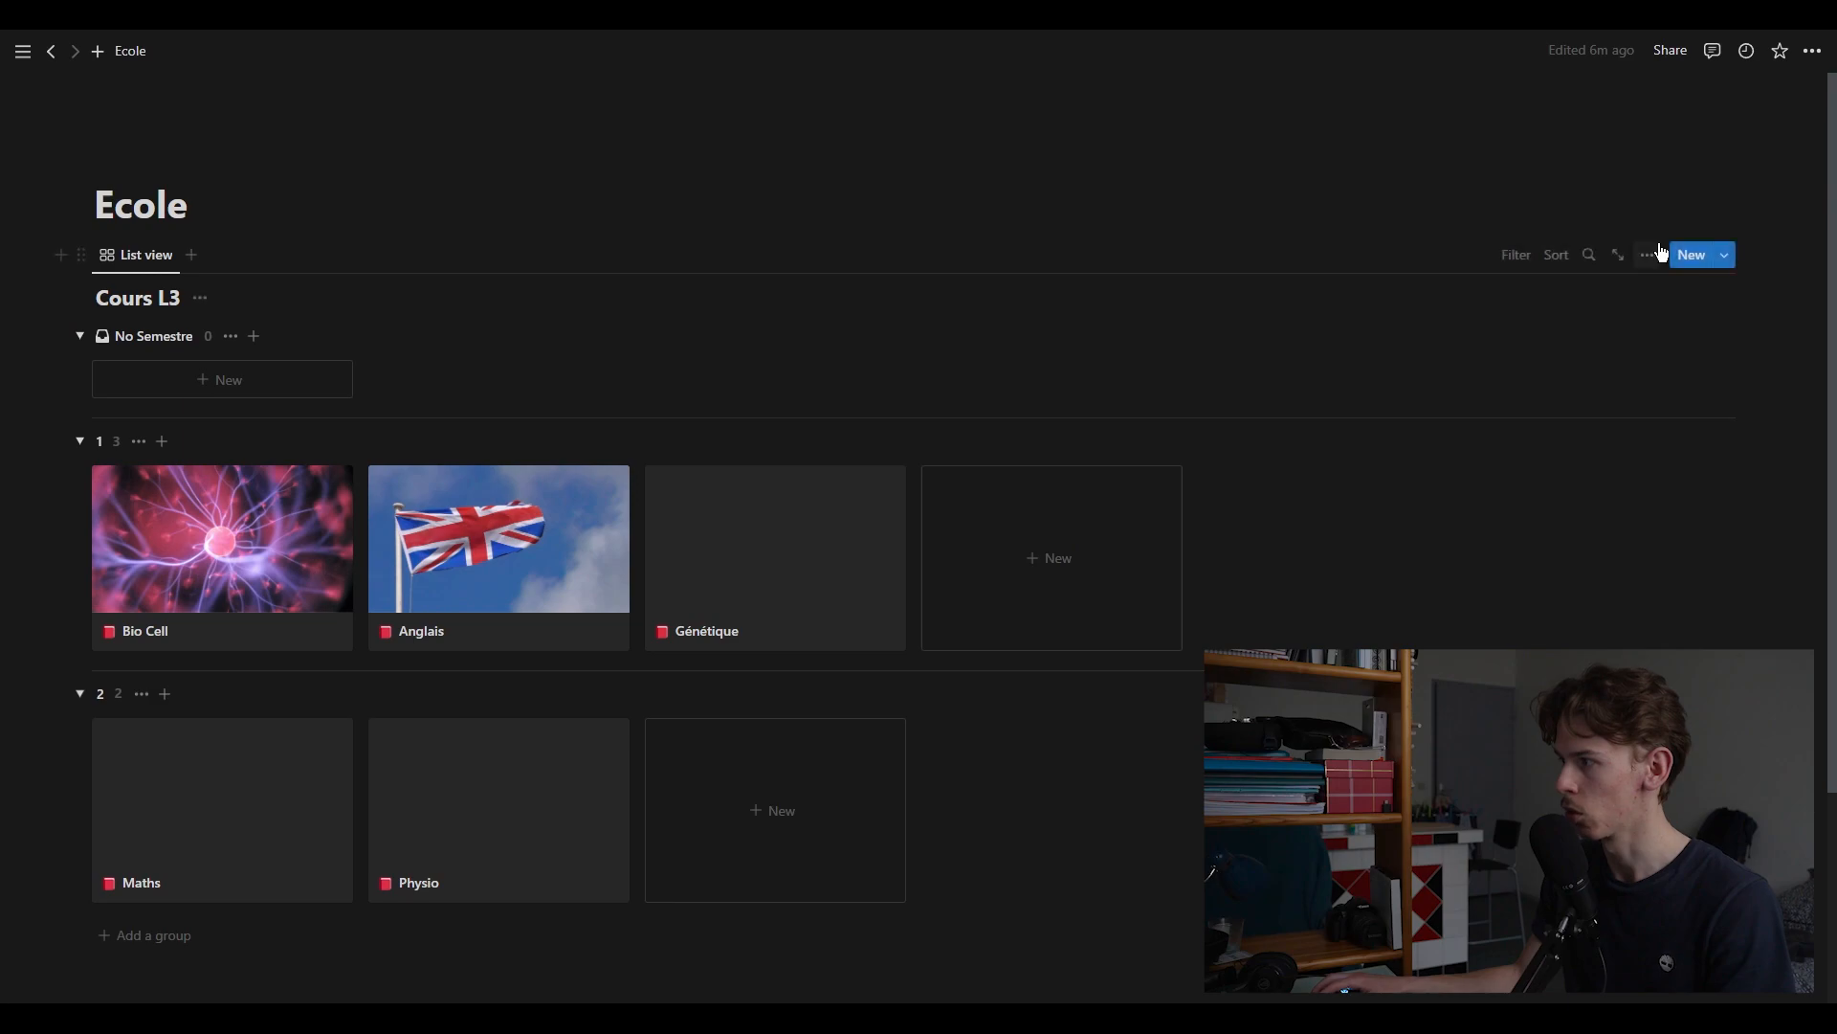
pyautogui.click(1650, 257)
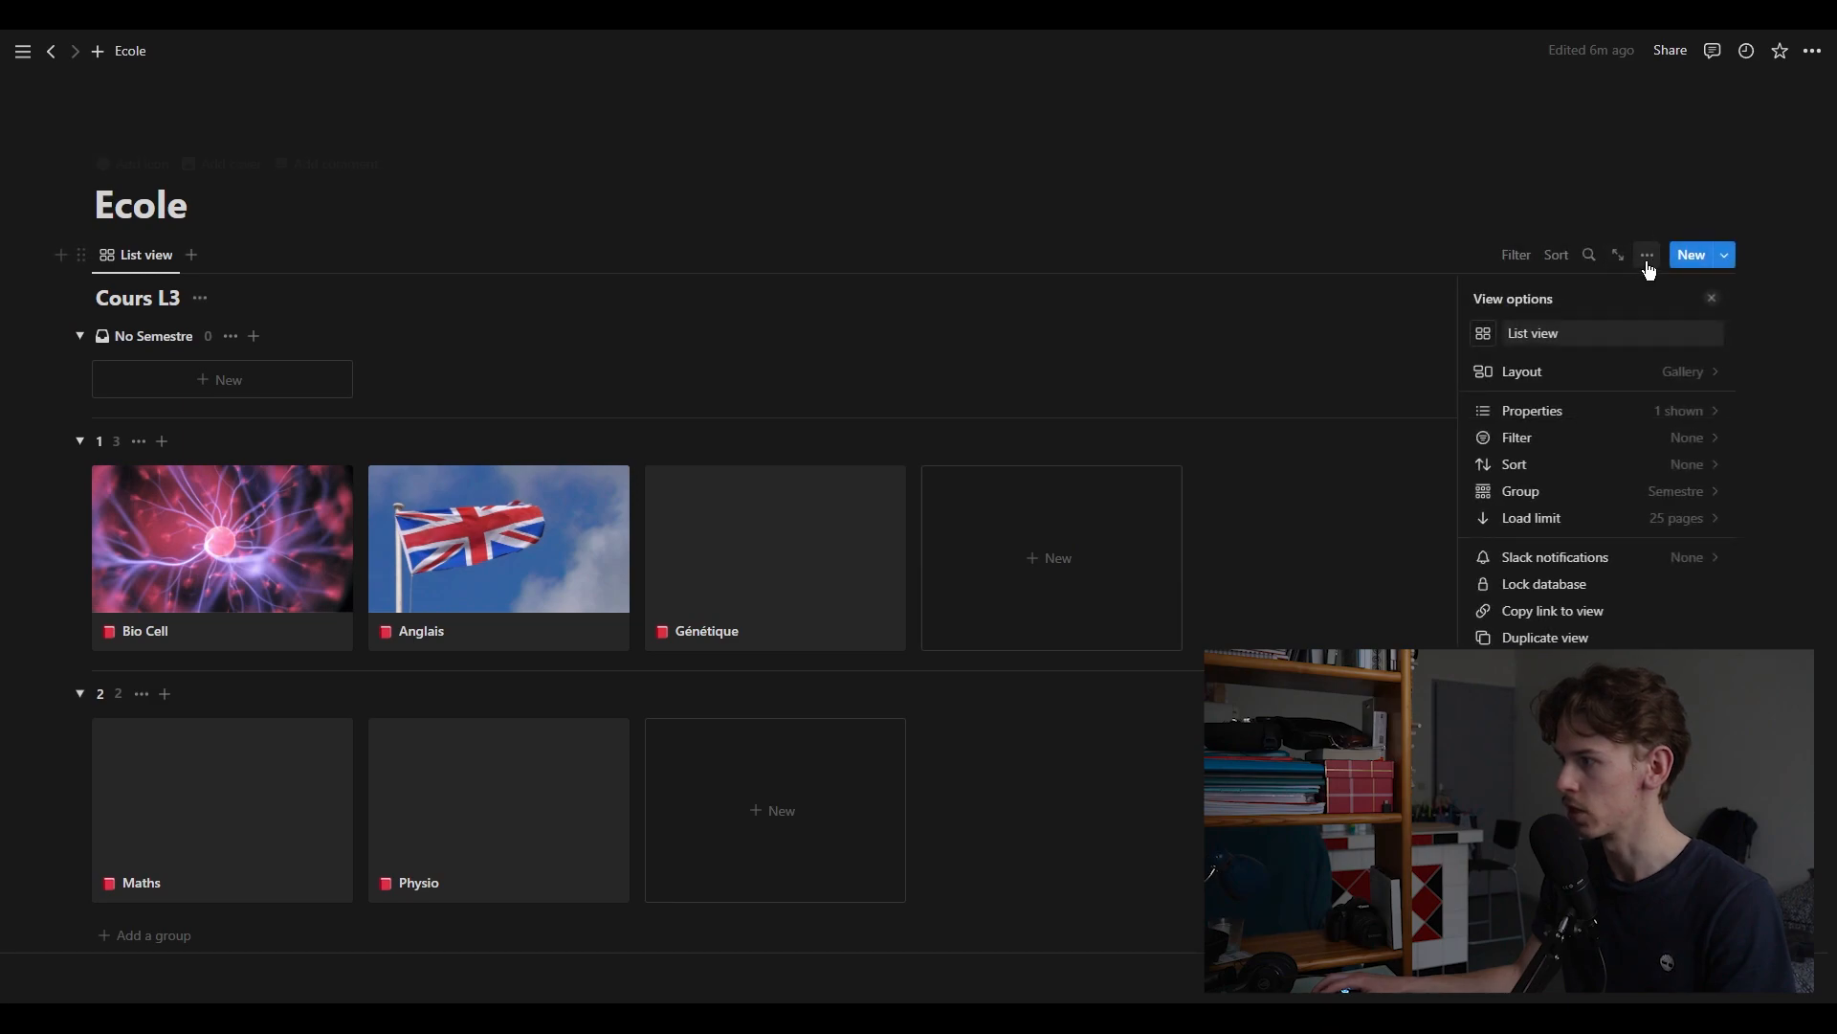
pyautogui.click(1588, 375)
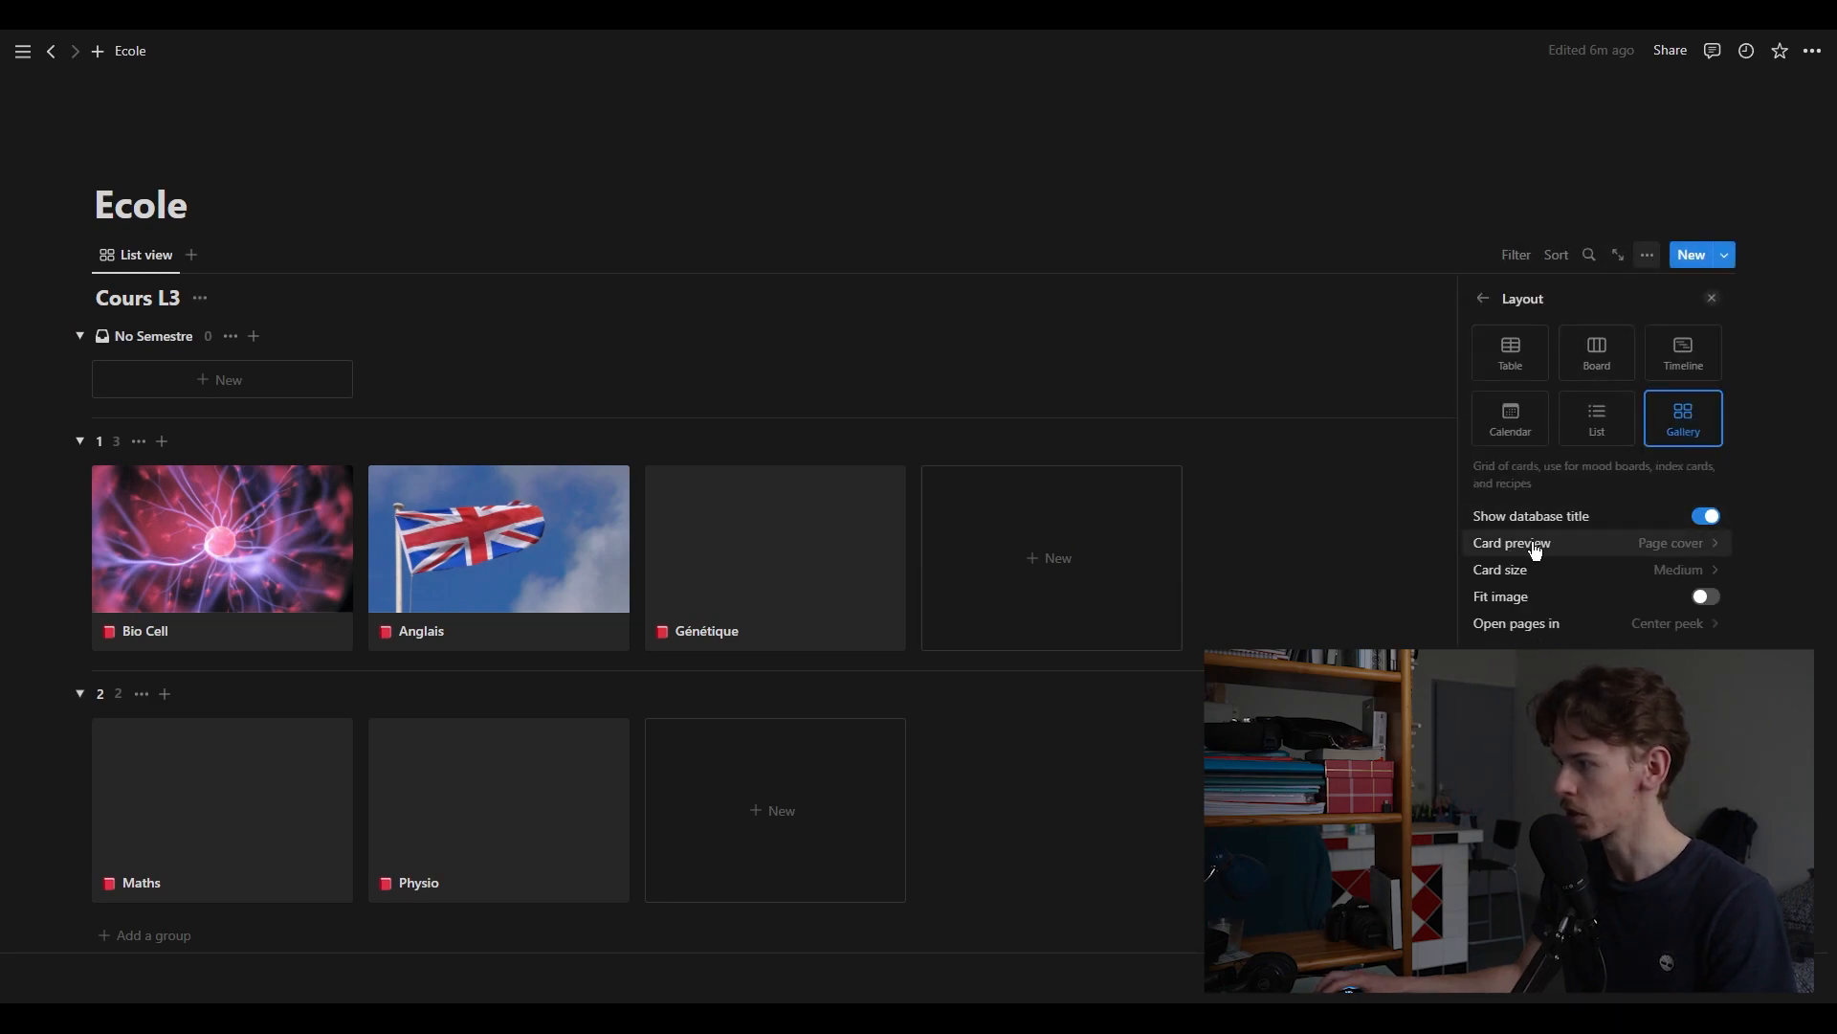
pyautogui.click(1677, 549)
pyautogui.click(1599, 601)
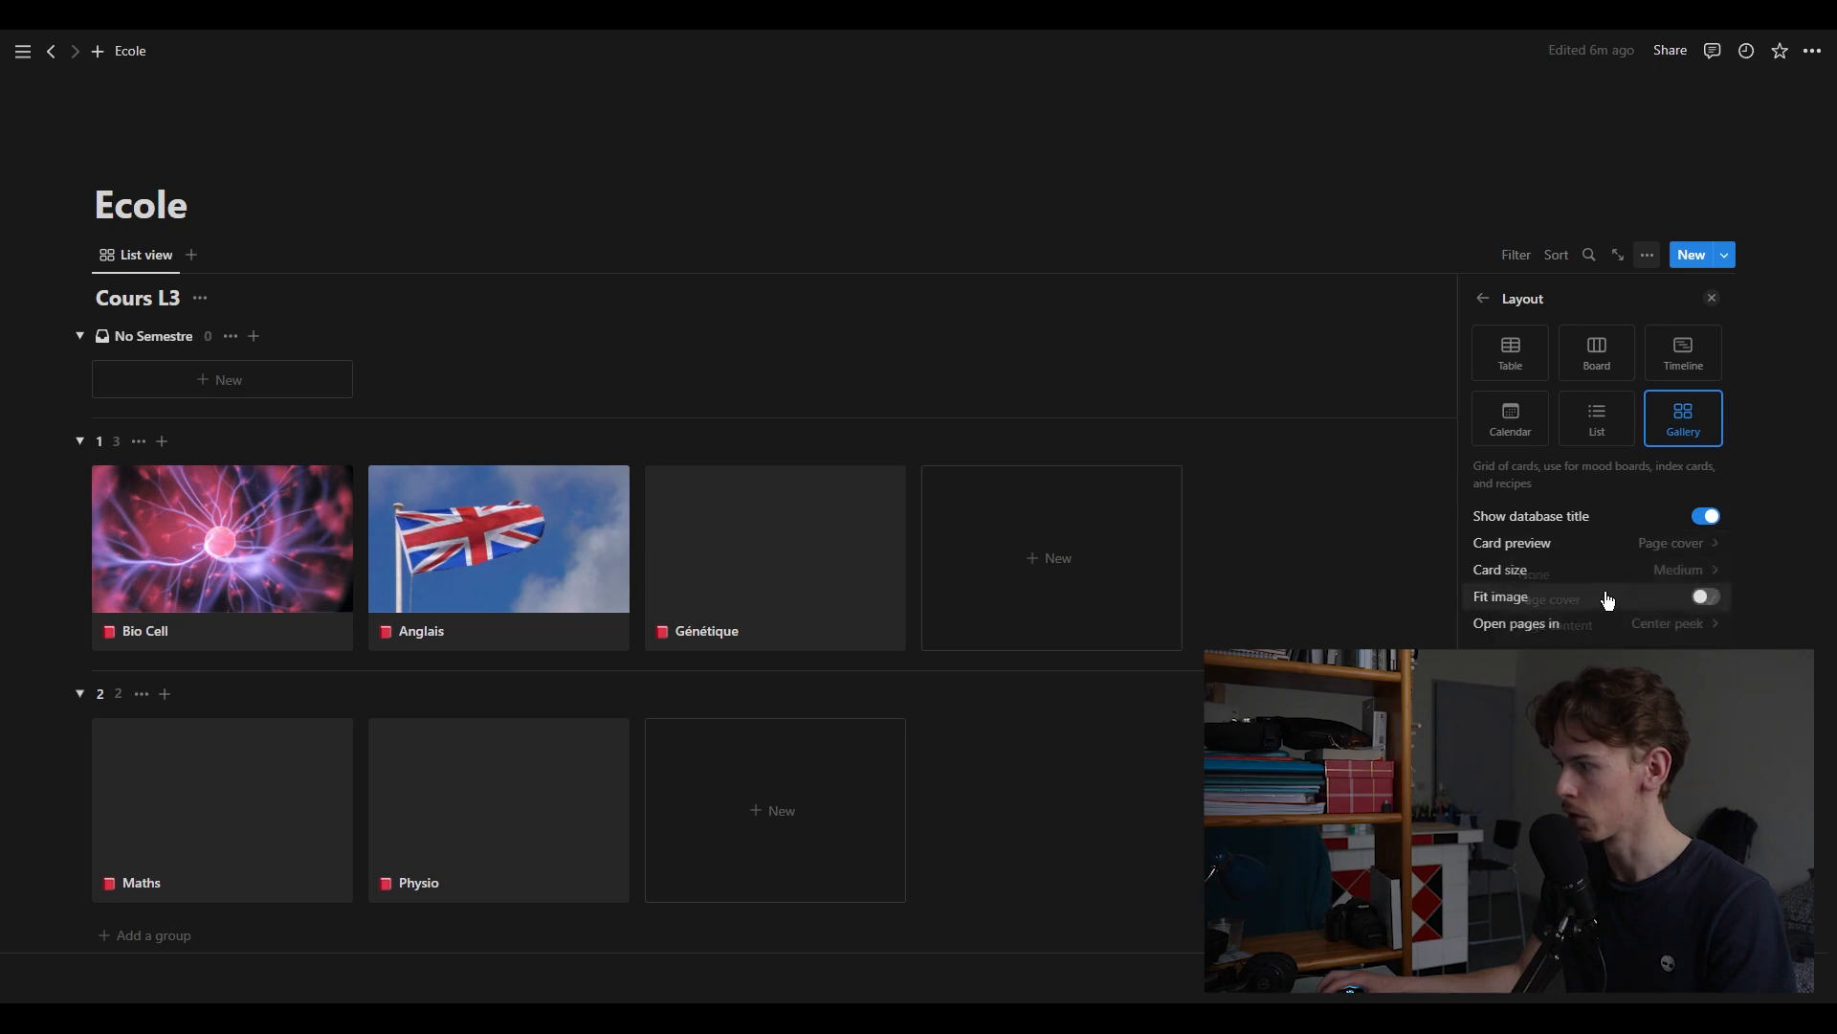
pyautogui.click(1687, 549)
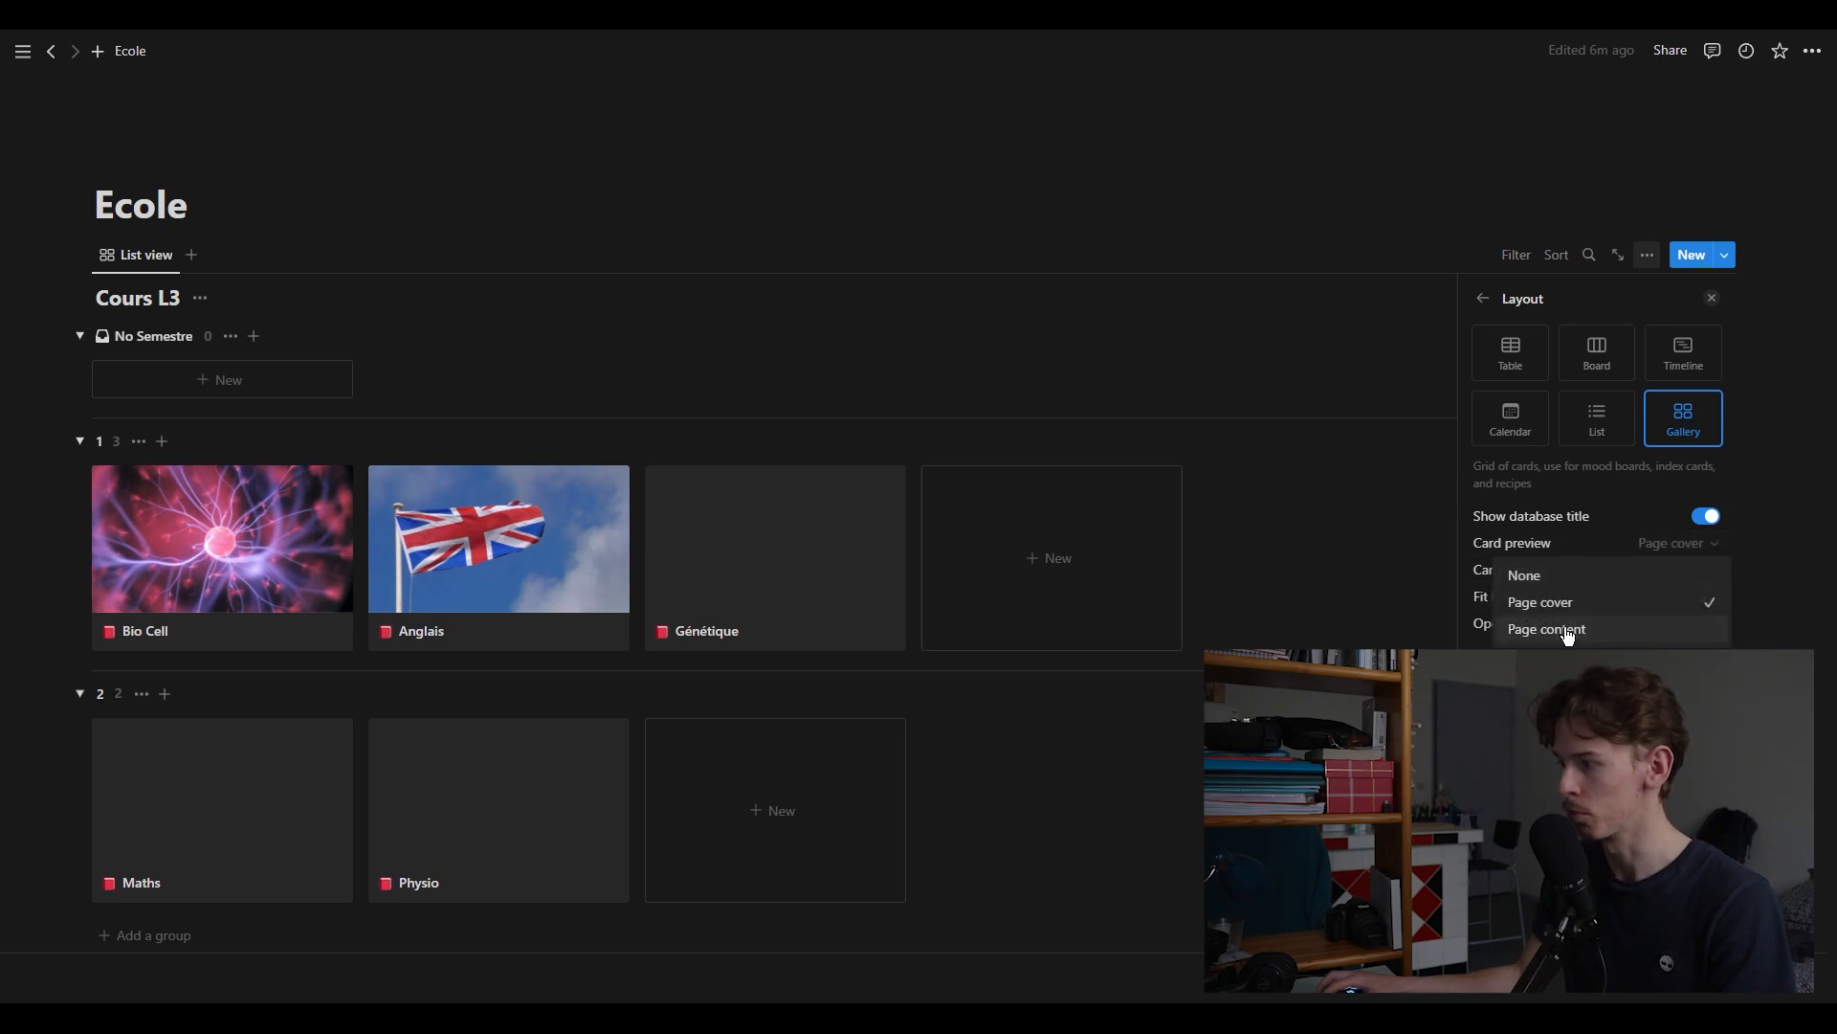
pyautogui.click(1562, 629)
pyautogui.click(1279, 620)
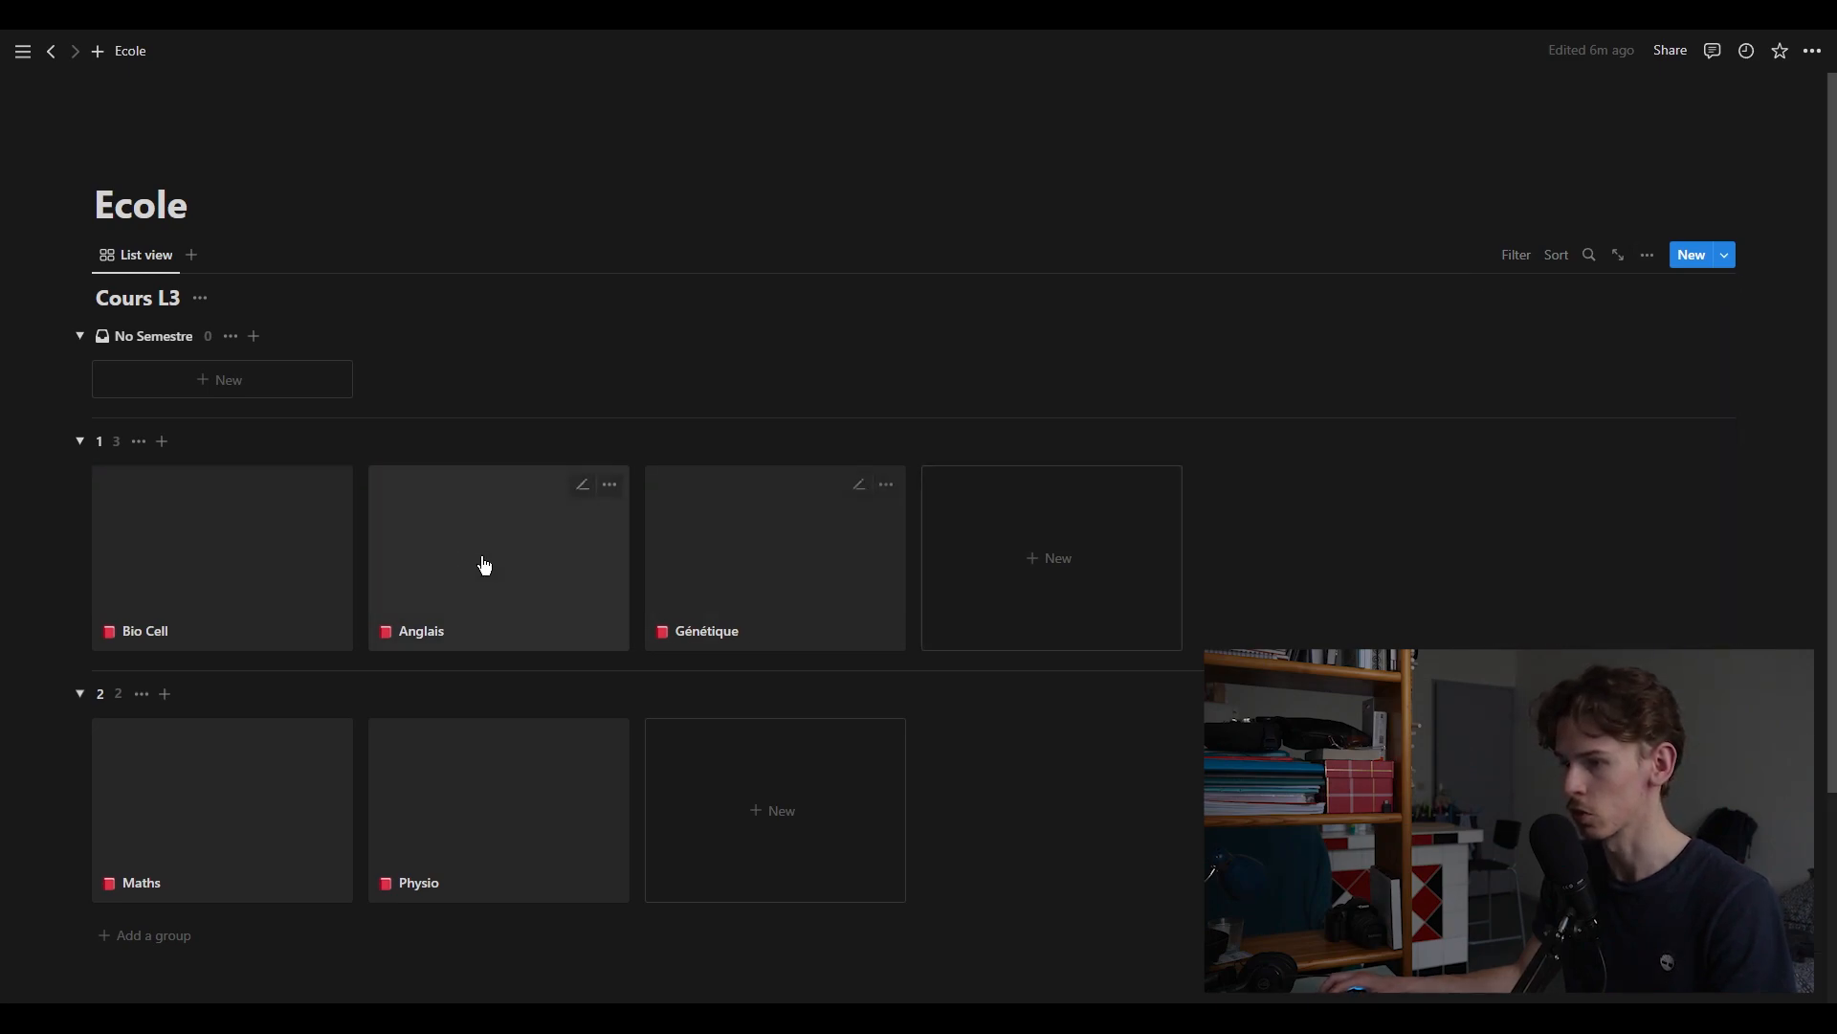
# Create a sub-page titled "Exemple" inside the full-page Bio Cell course, then return to the Cours L3 database
pyautogui.click(205, 570)
pyautogui.click(478, 119)
pyautogui.click(622, 747)
pyautogui.write('/page')
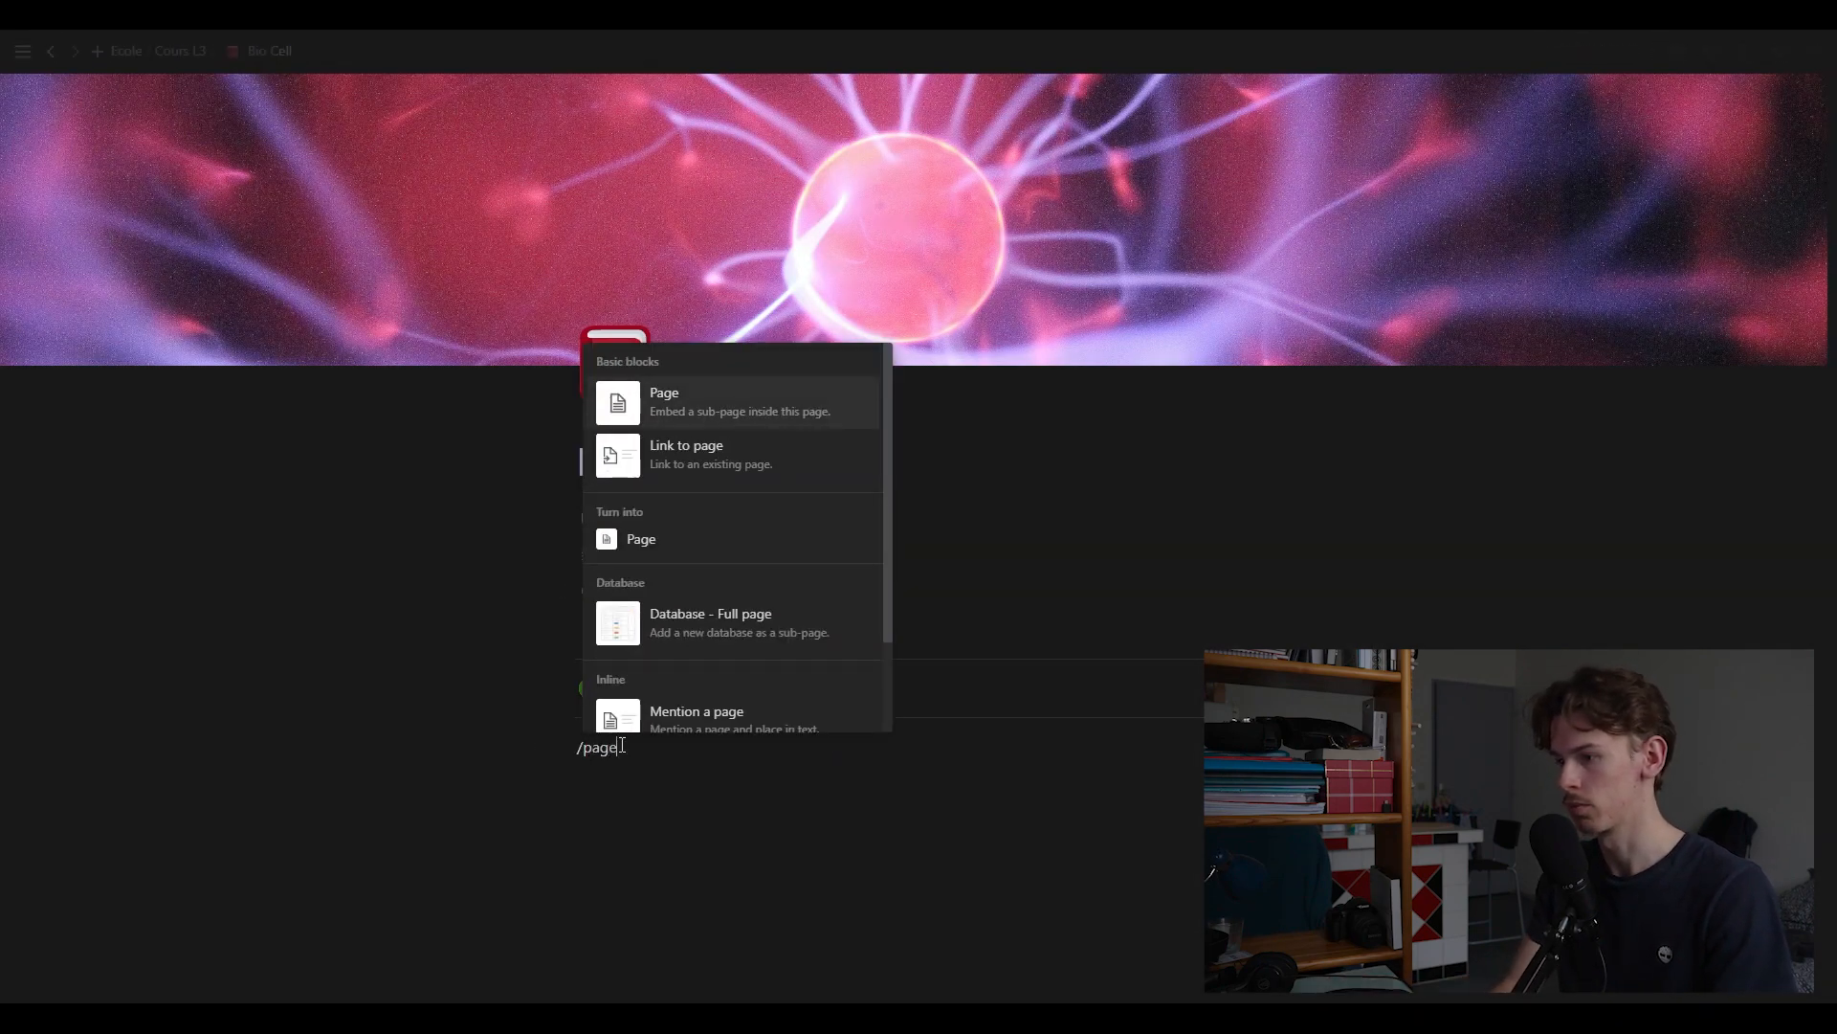
pyautogui.press('Return')
pyautogui.write('Exemple')
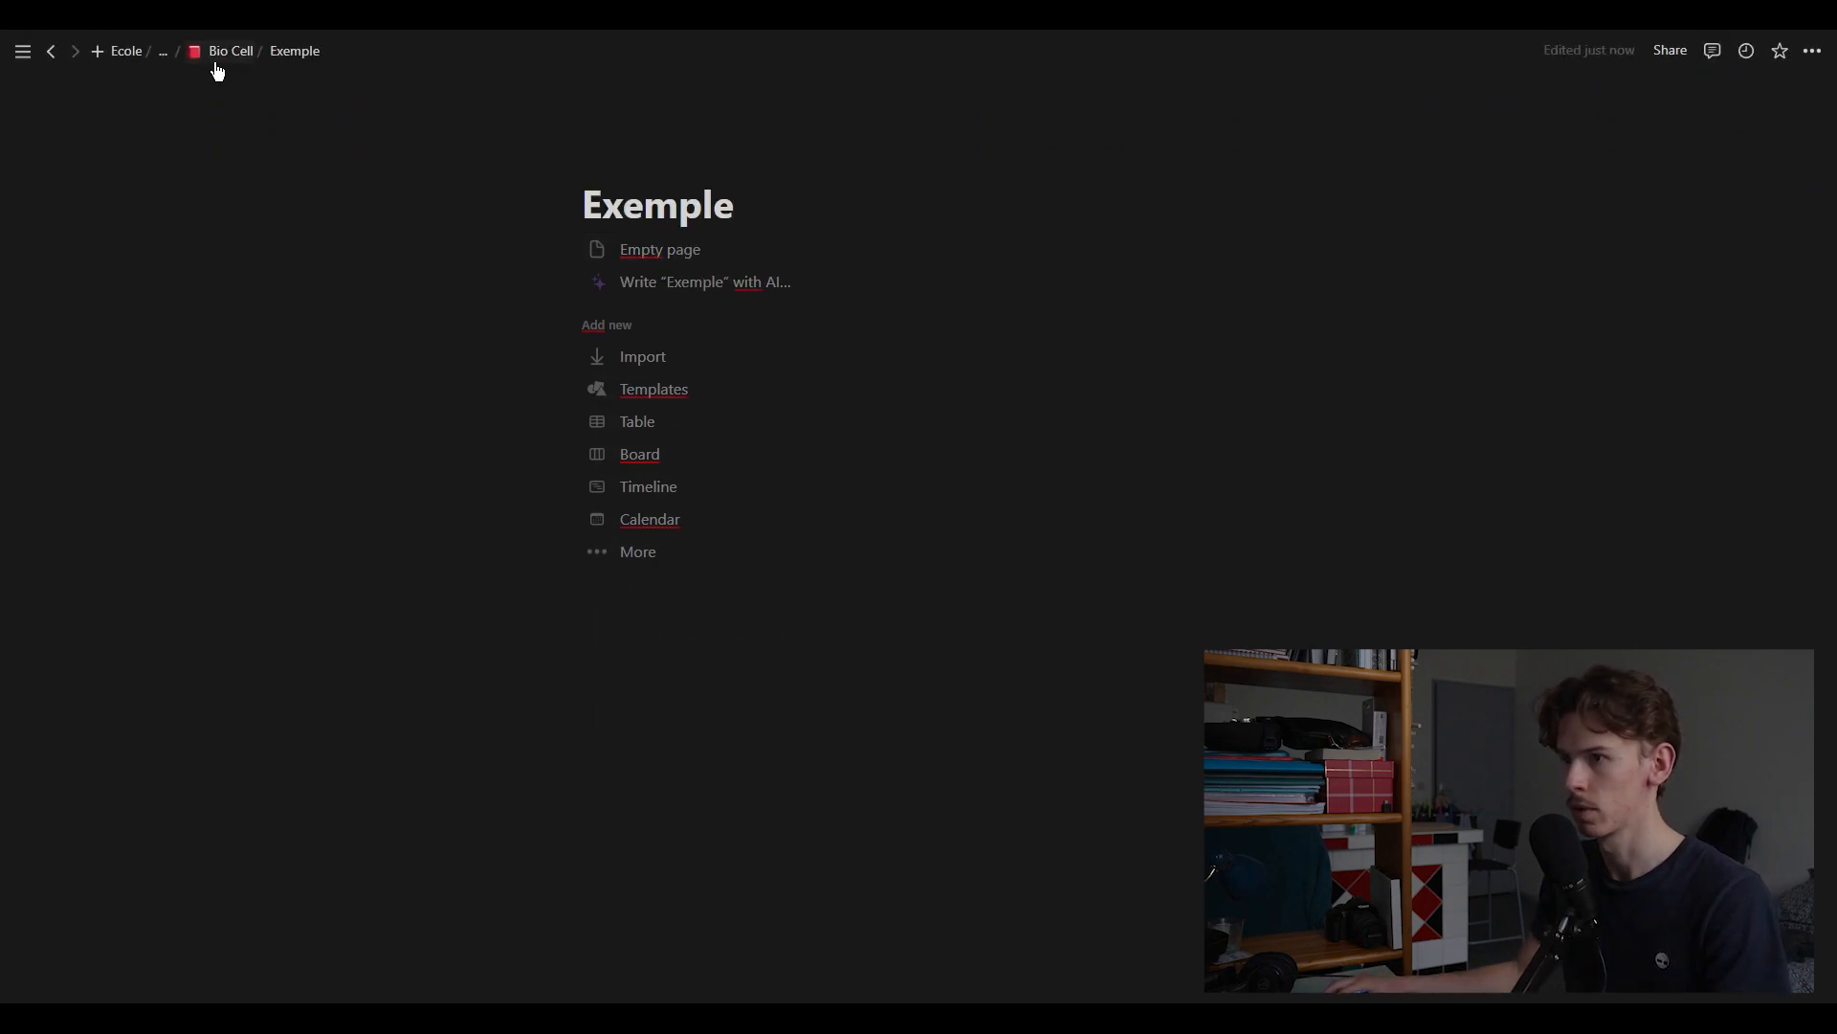
pyautogui.click(217, 67)
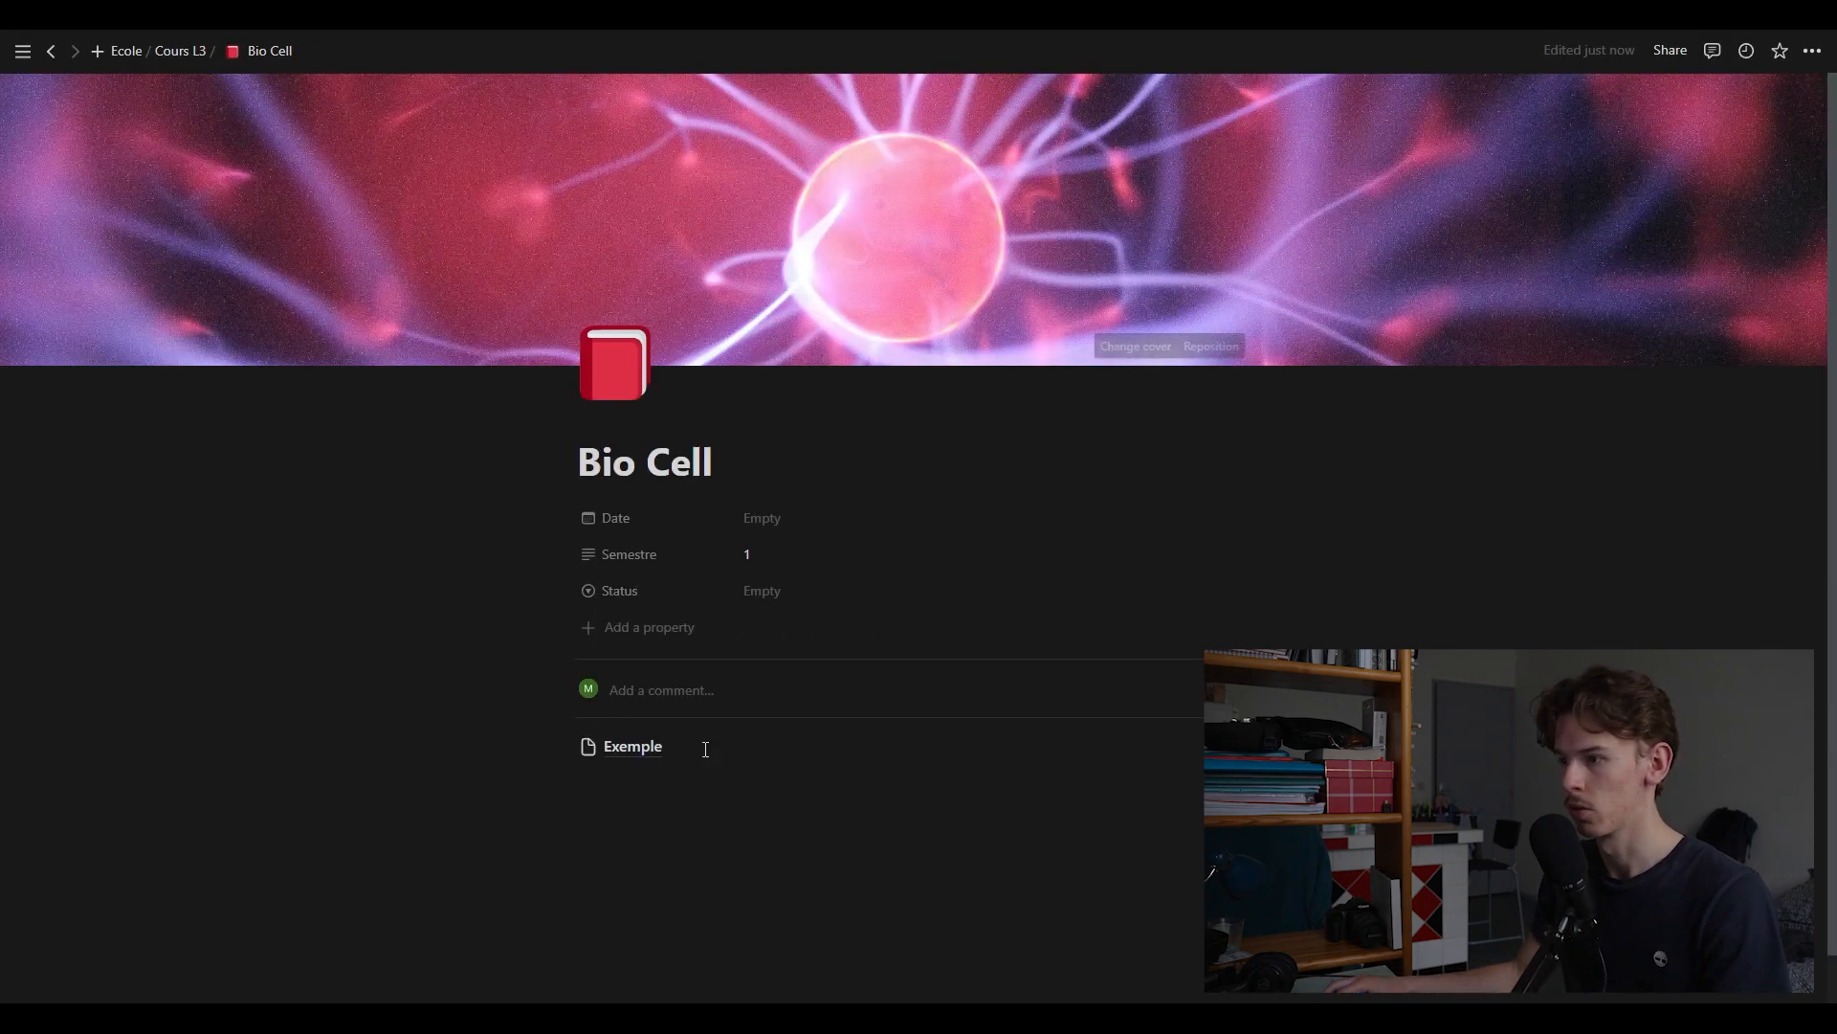
pyautogui.click(184, 52)
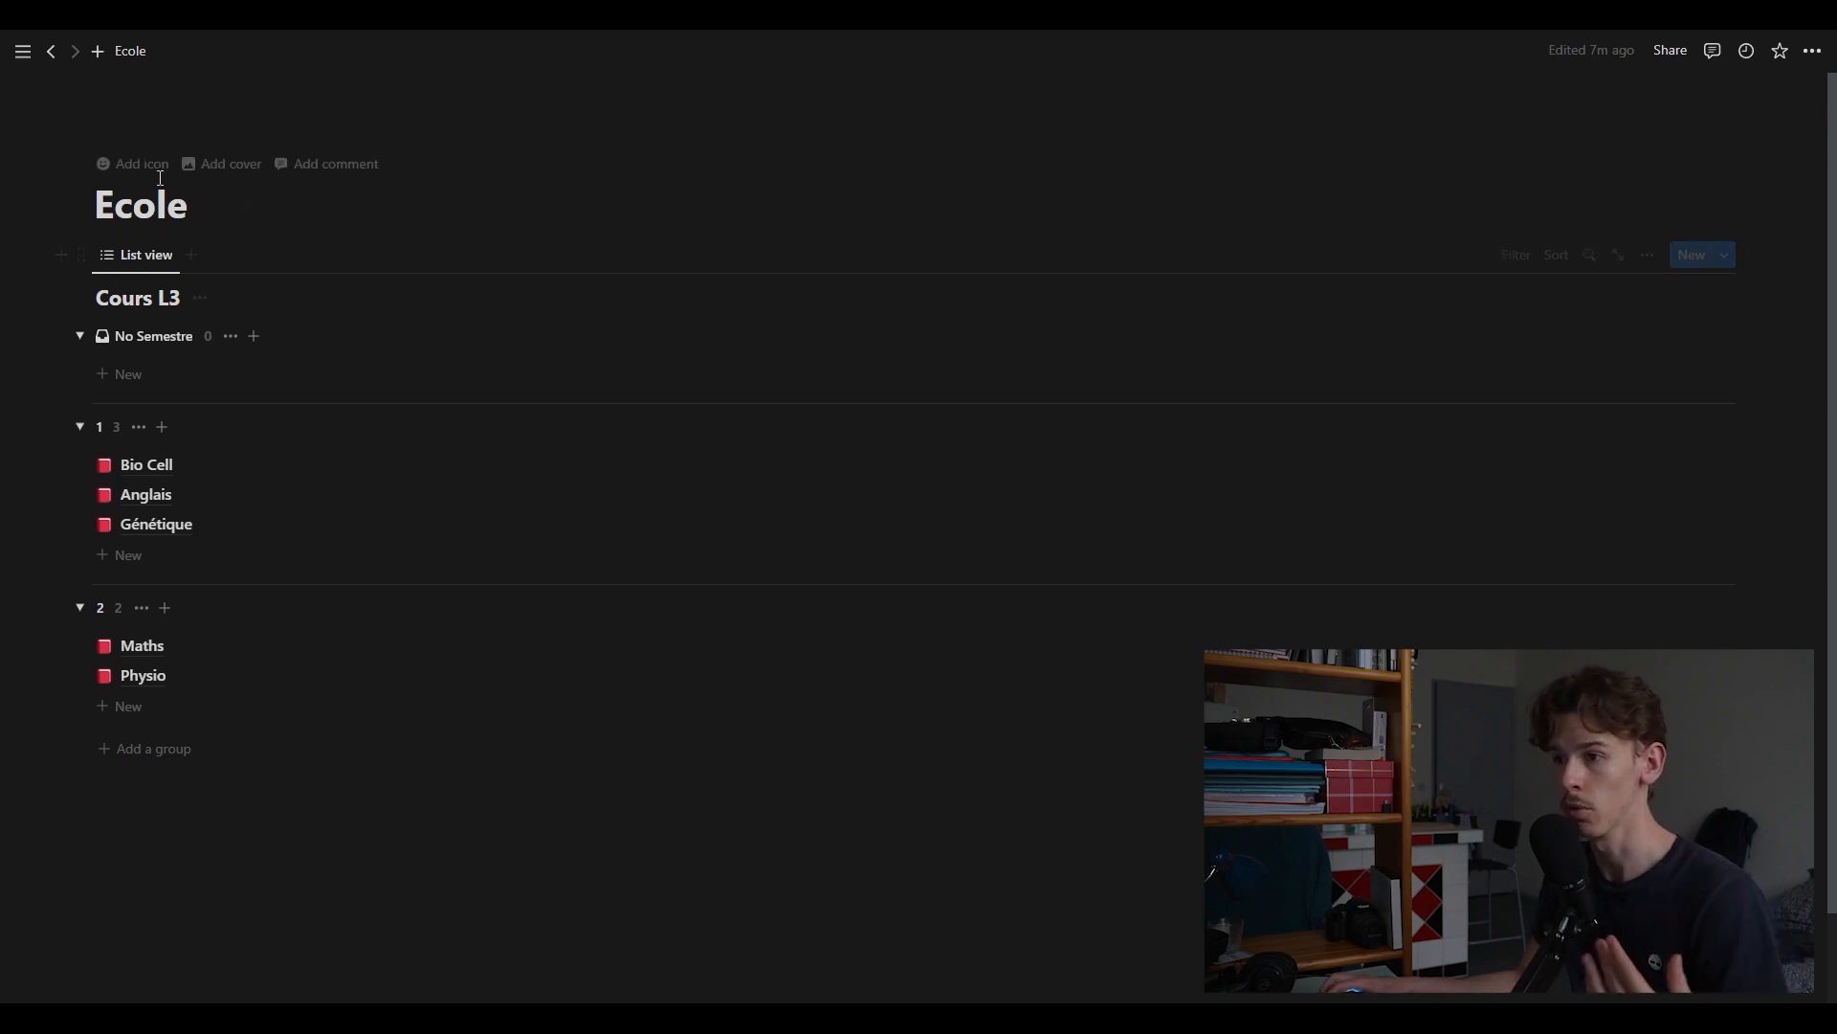
# Give the Ecole page the school building emoji as its icon, found by searching "School"
pyautogui.click(123, 172)
pyautogui.click(129, 197)
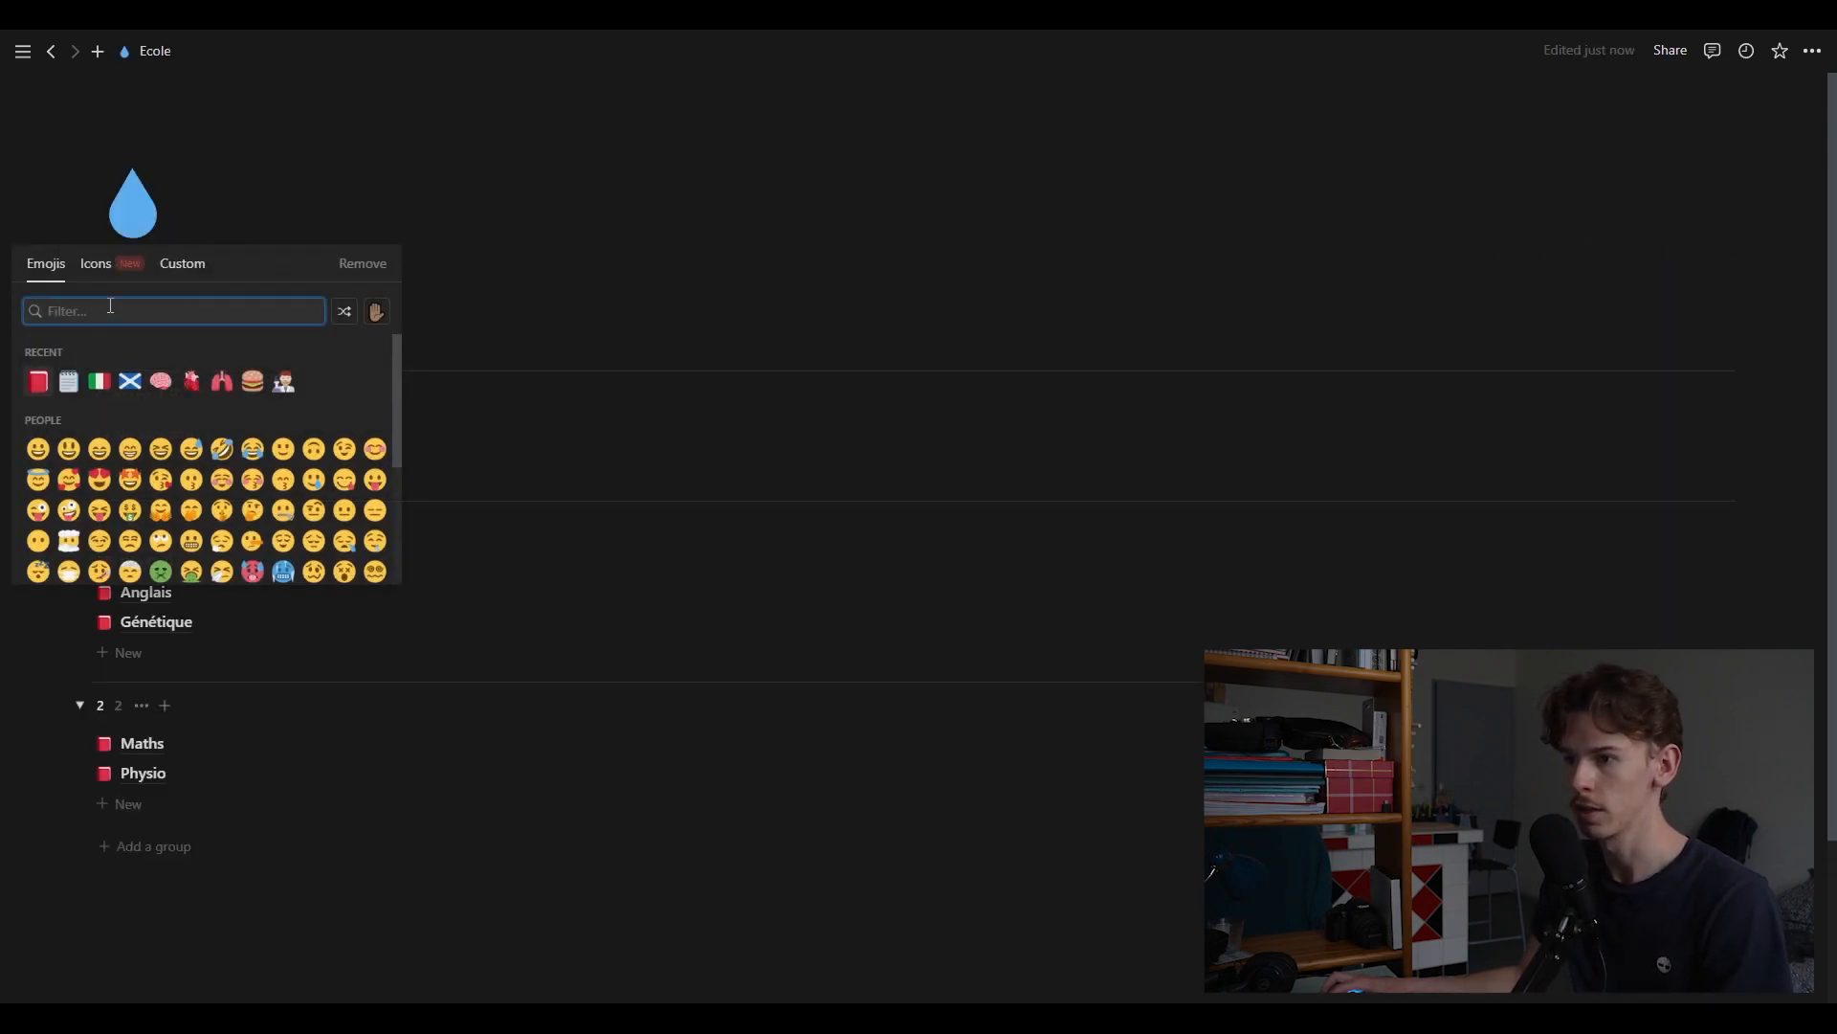
pyautogui.write('School')
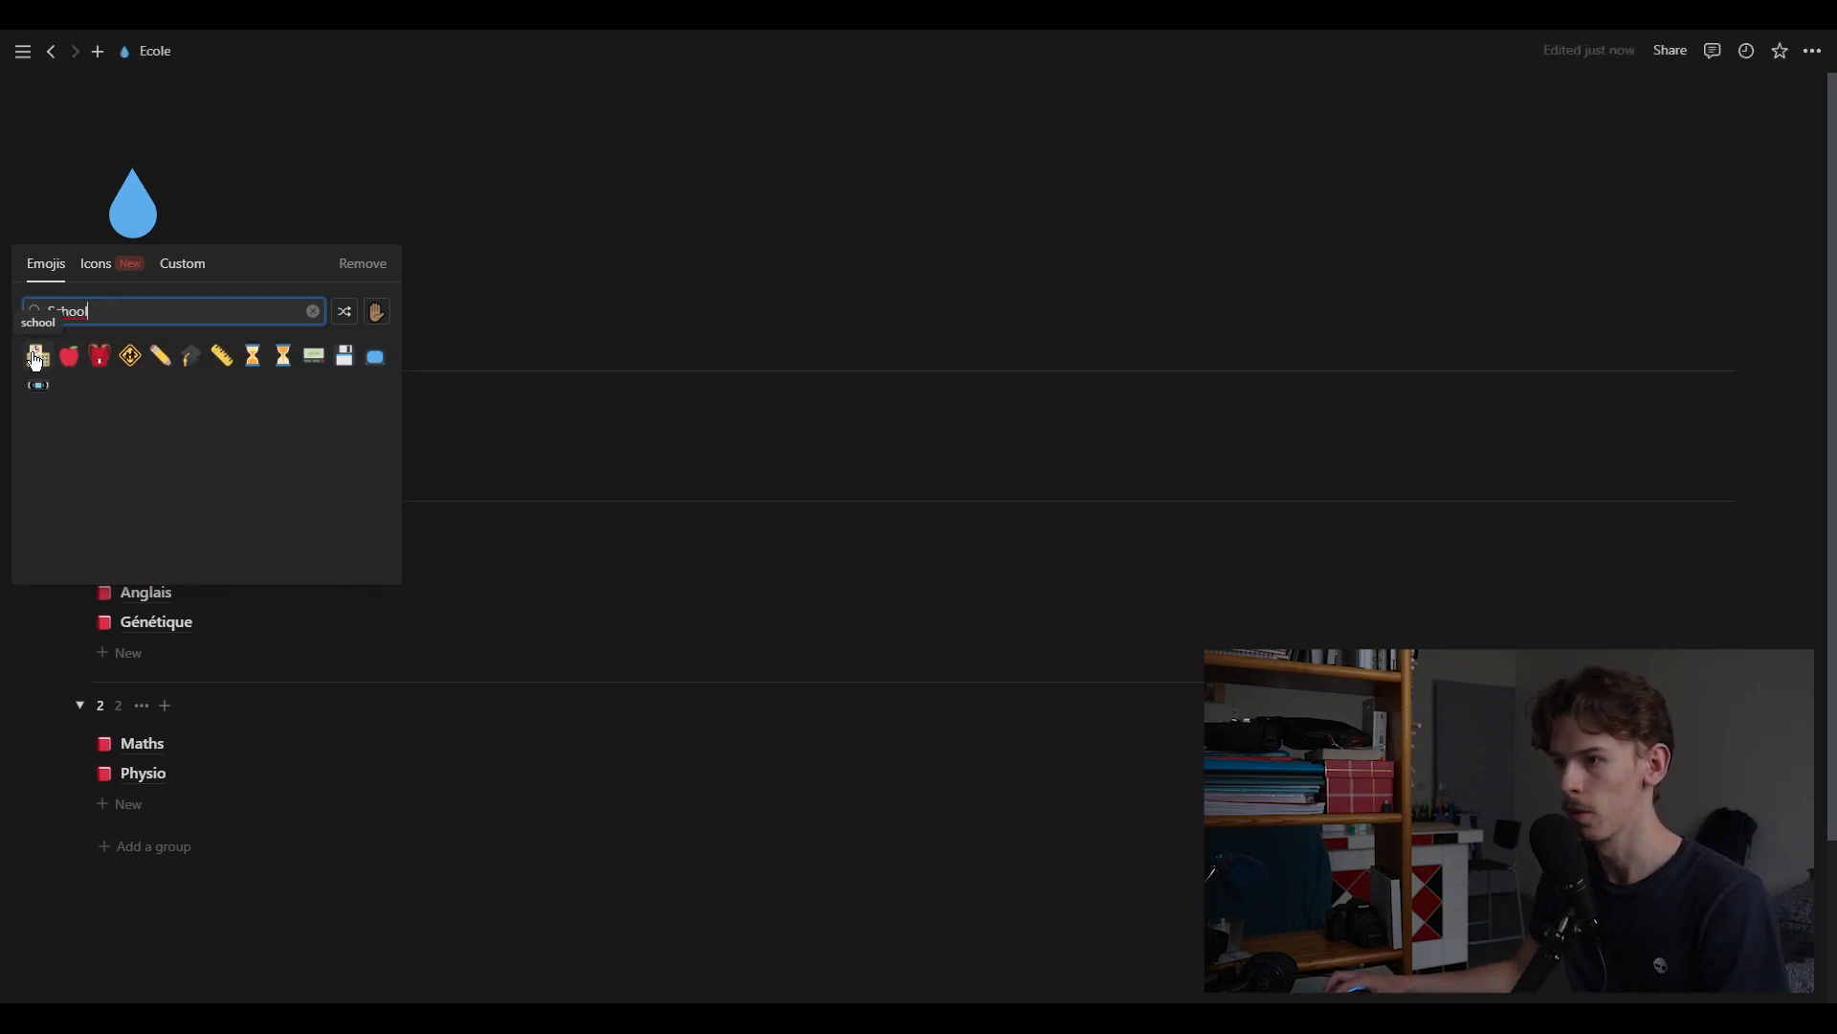
pyautogui.press('Return')
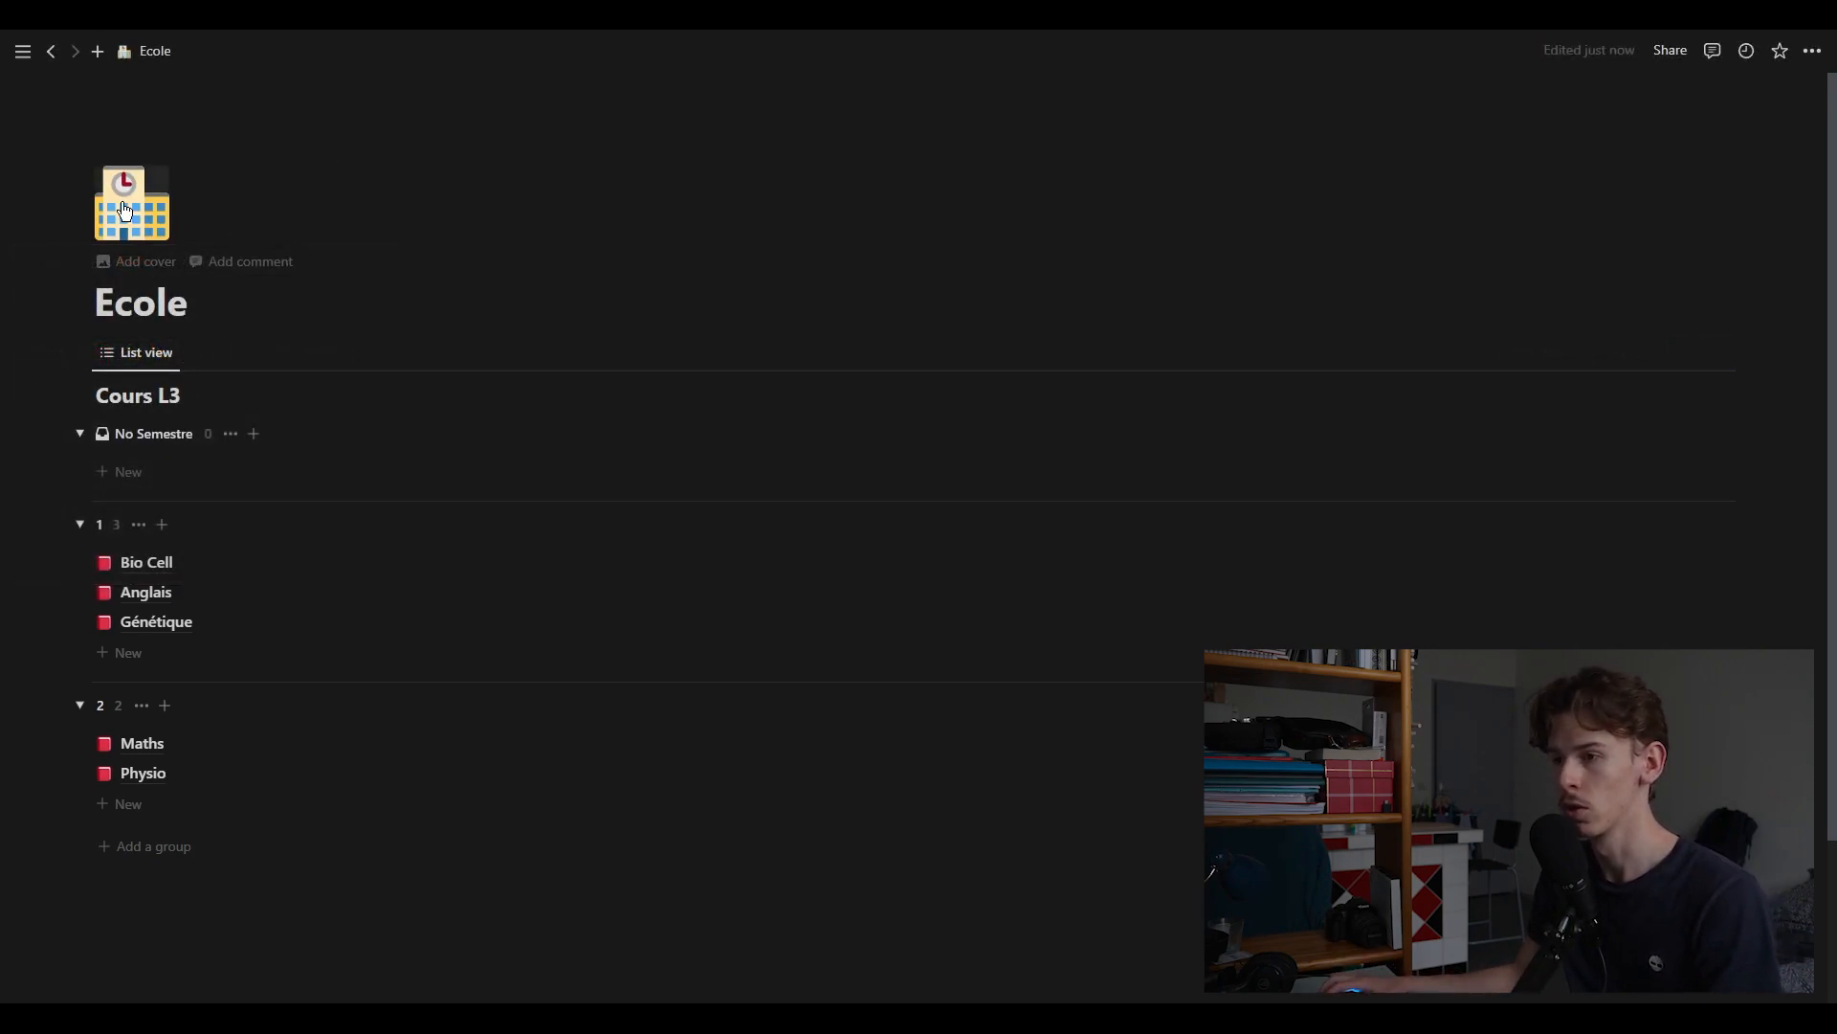
# Add a cover to the Ecole page and change it to the photo of an old stone college building
pyautogui.click(134, 263)
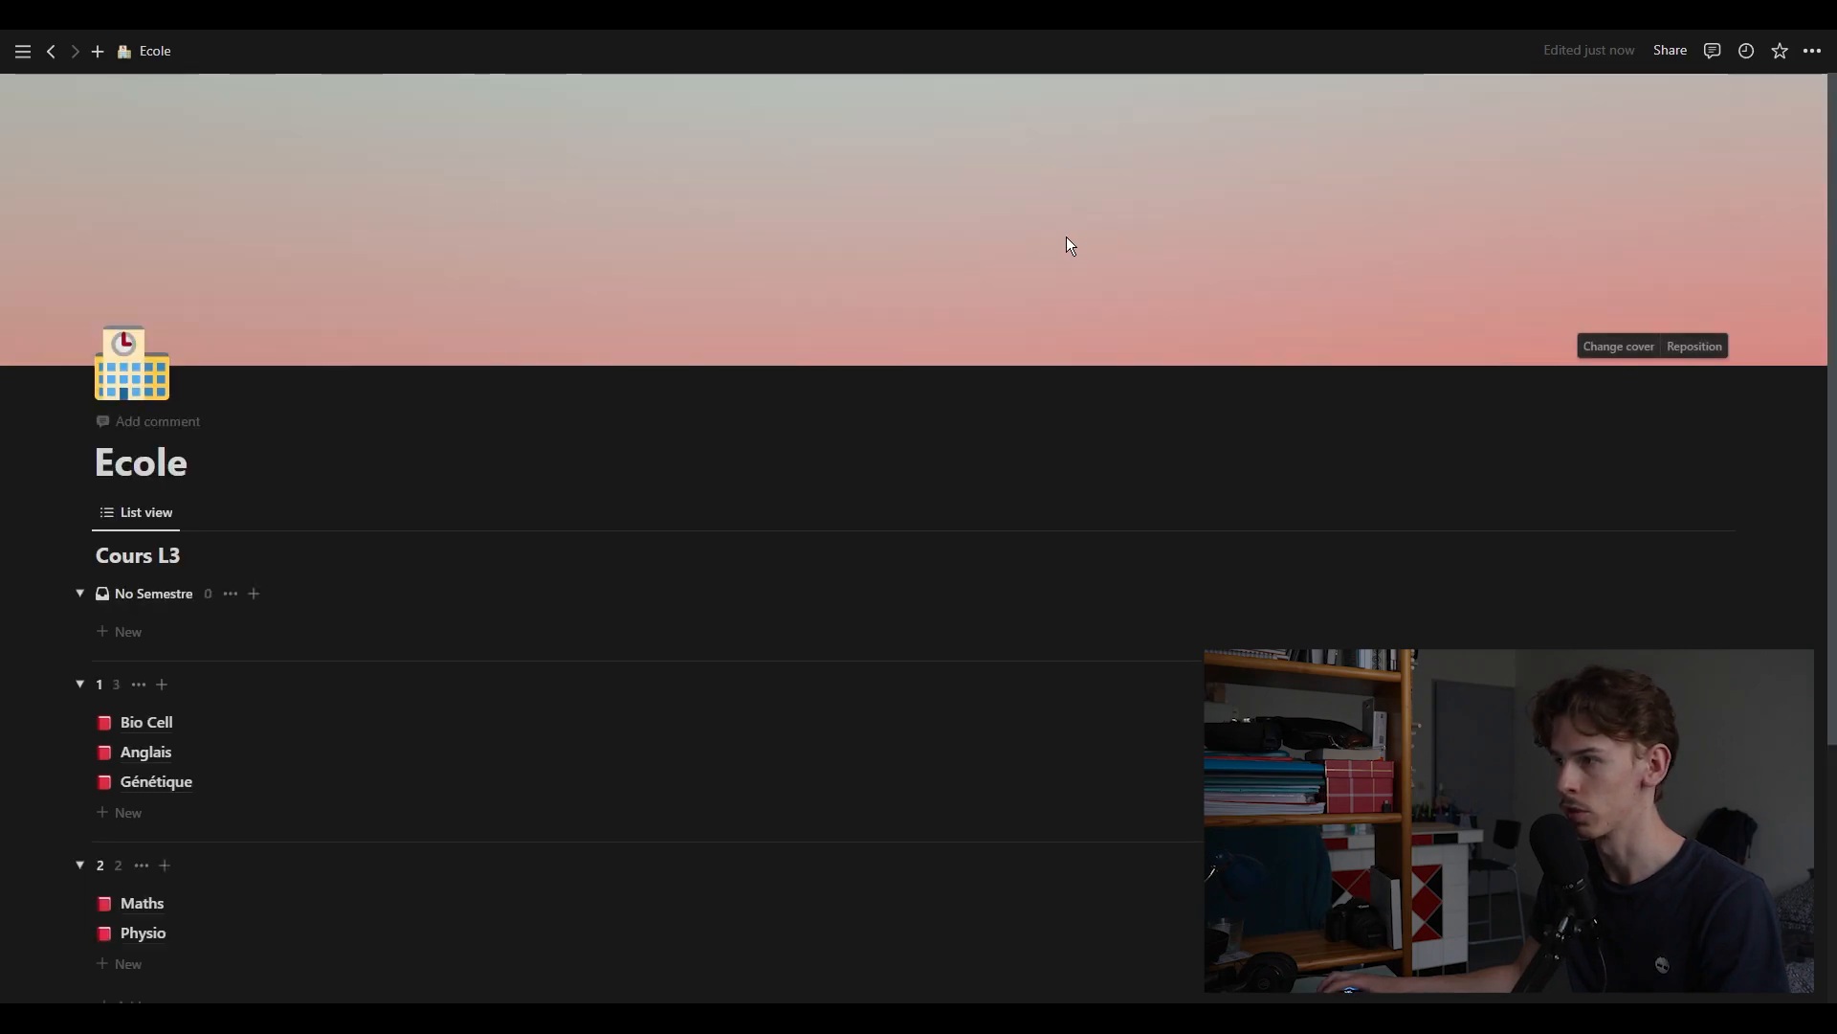
pyautogui.click(1617, 346)
pyautogui.click(1378, 535)
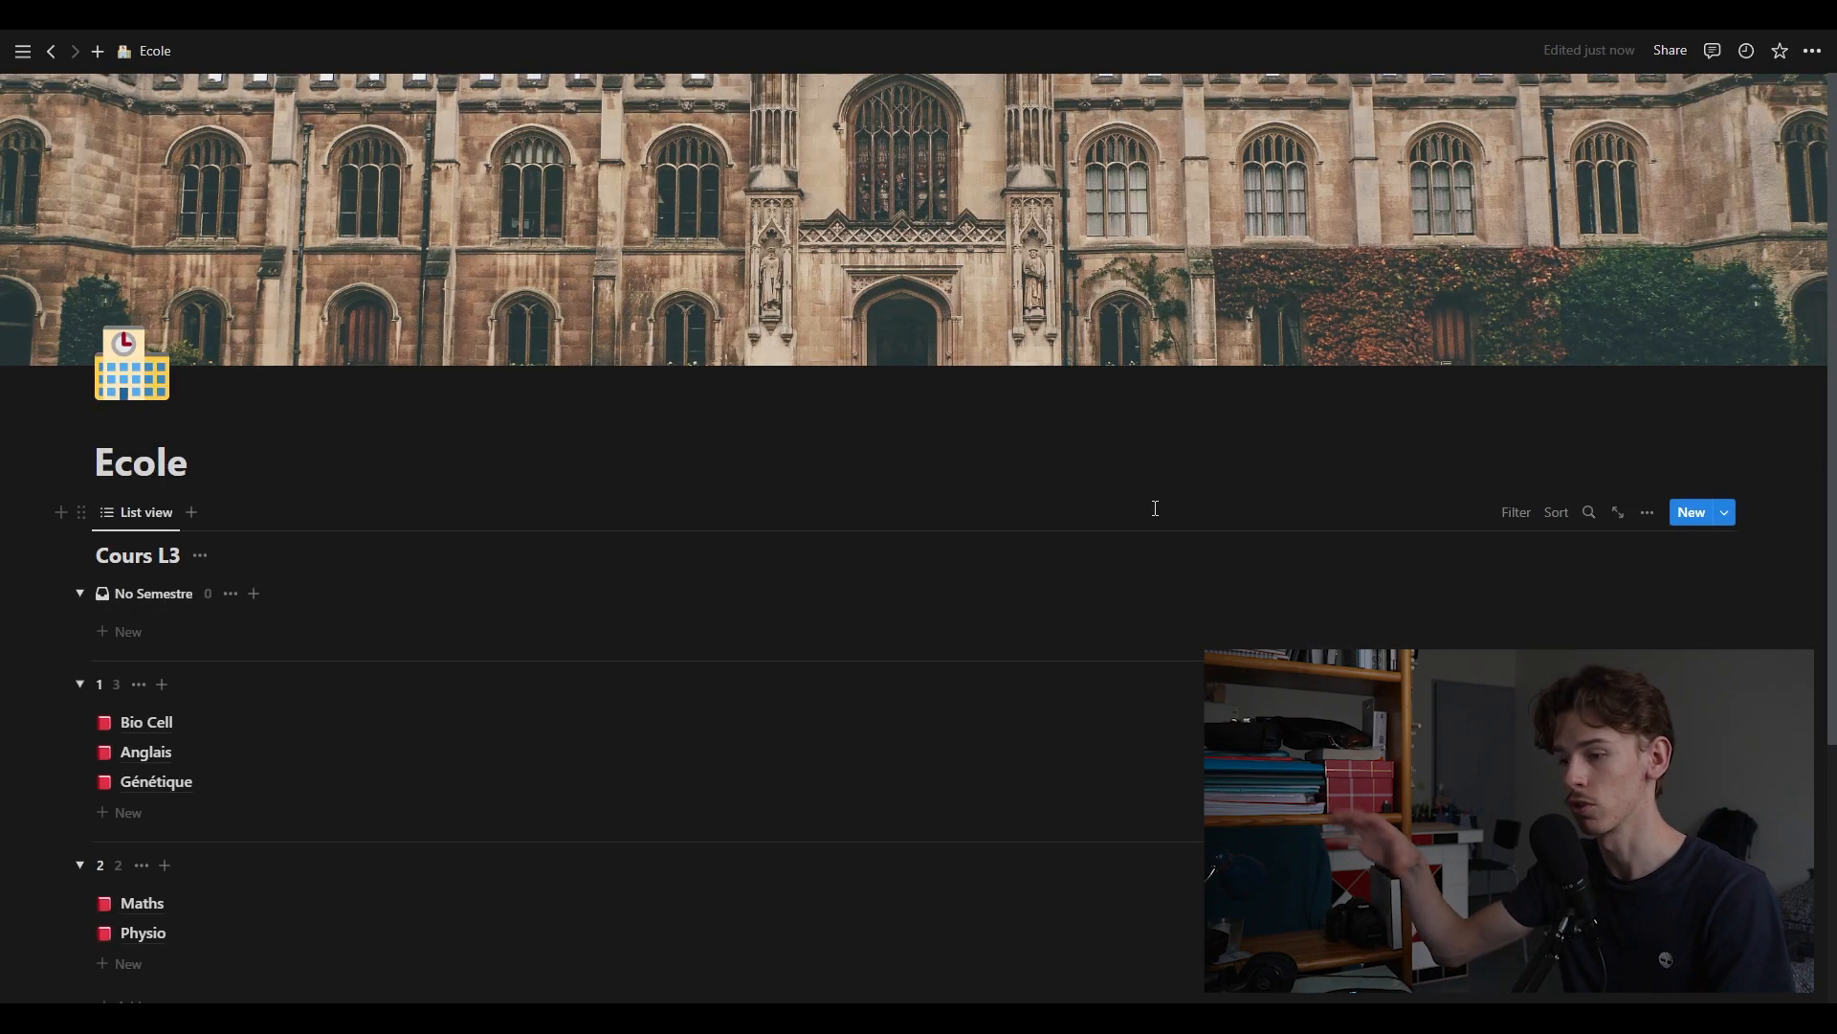
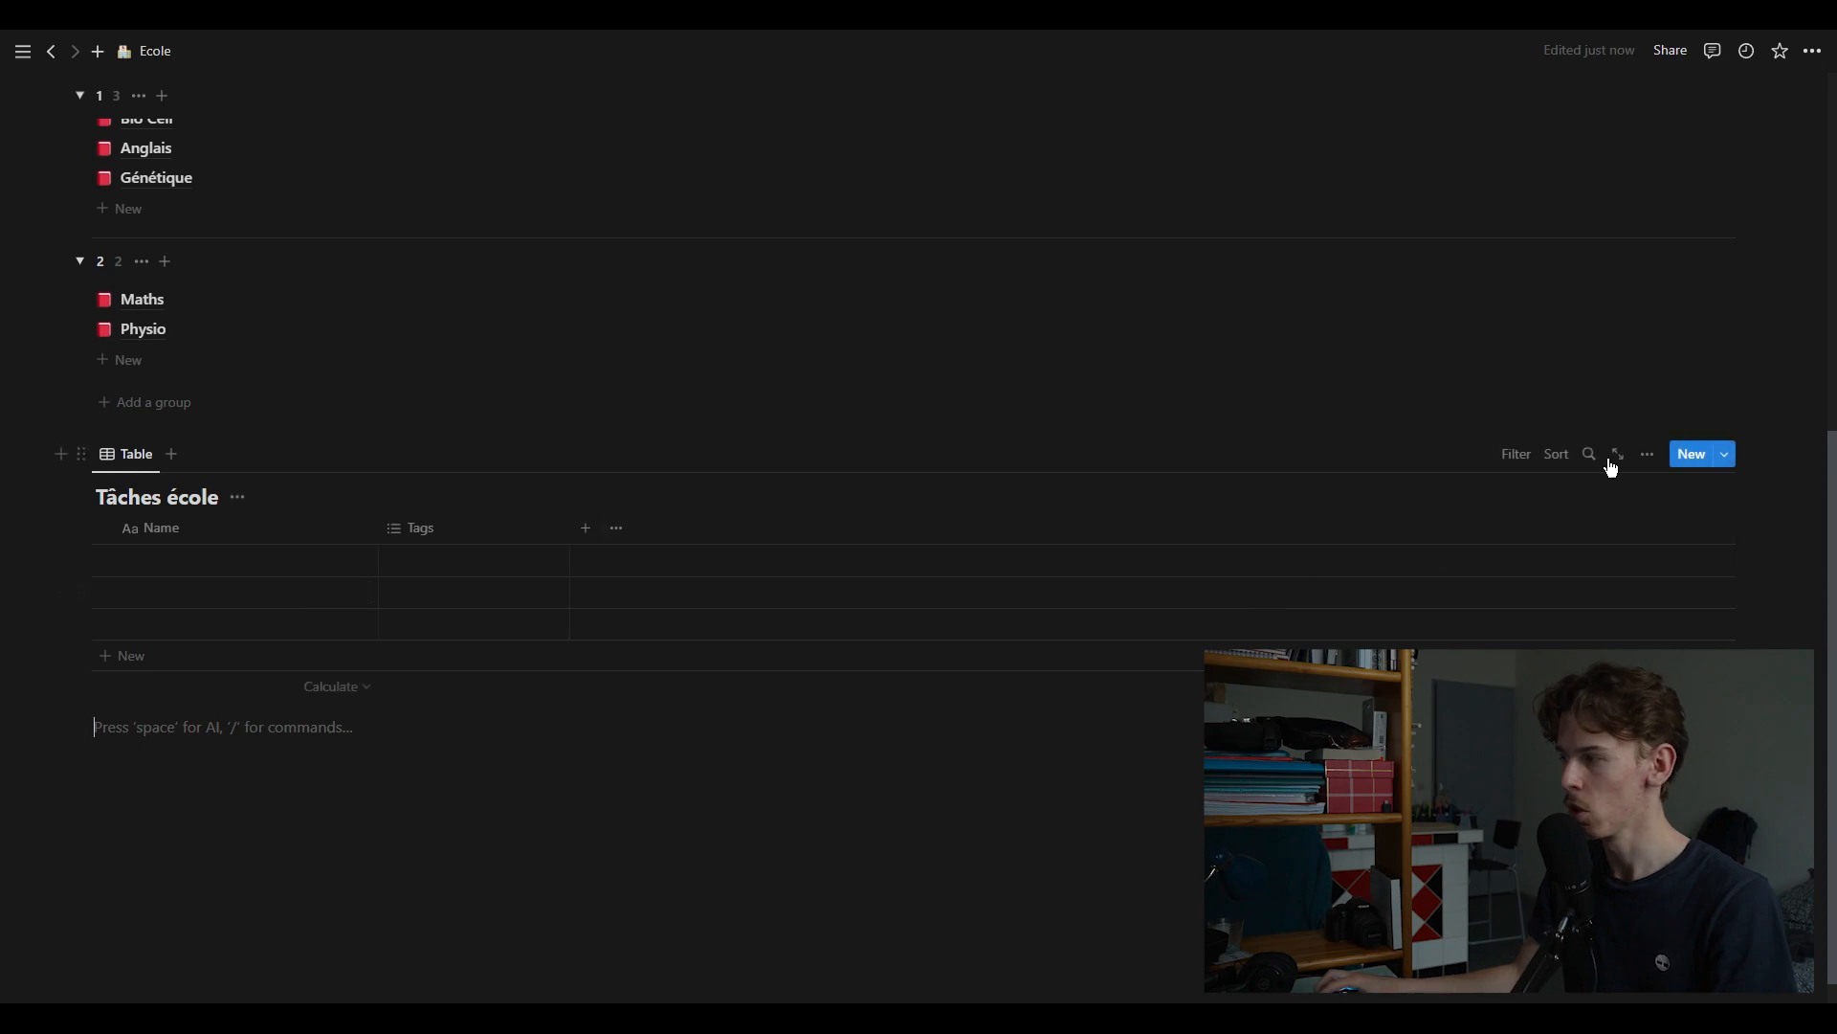
# Open the Tâches école database as a full page and set its icon to the green check mark emoji
pyautogui.click(1618, 455)
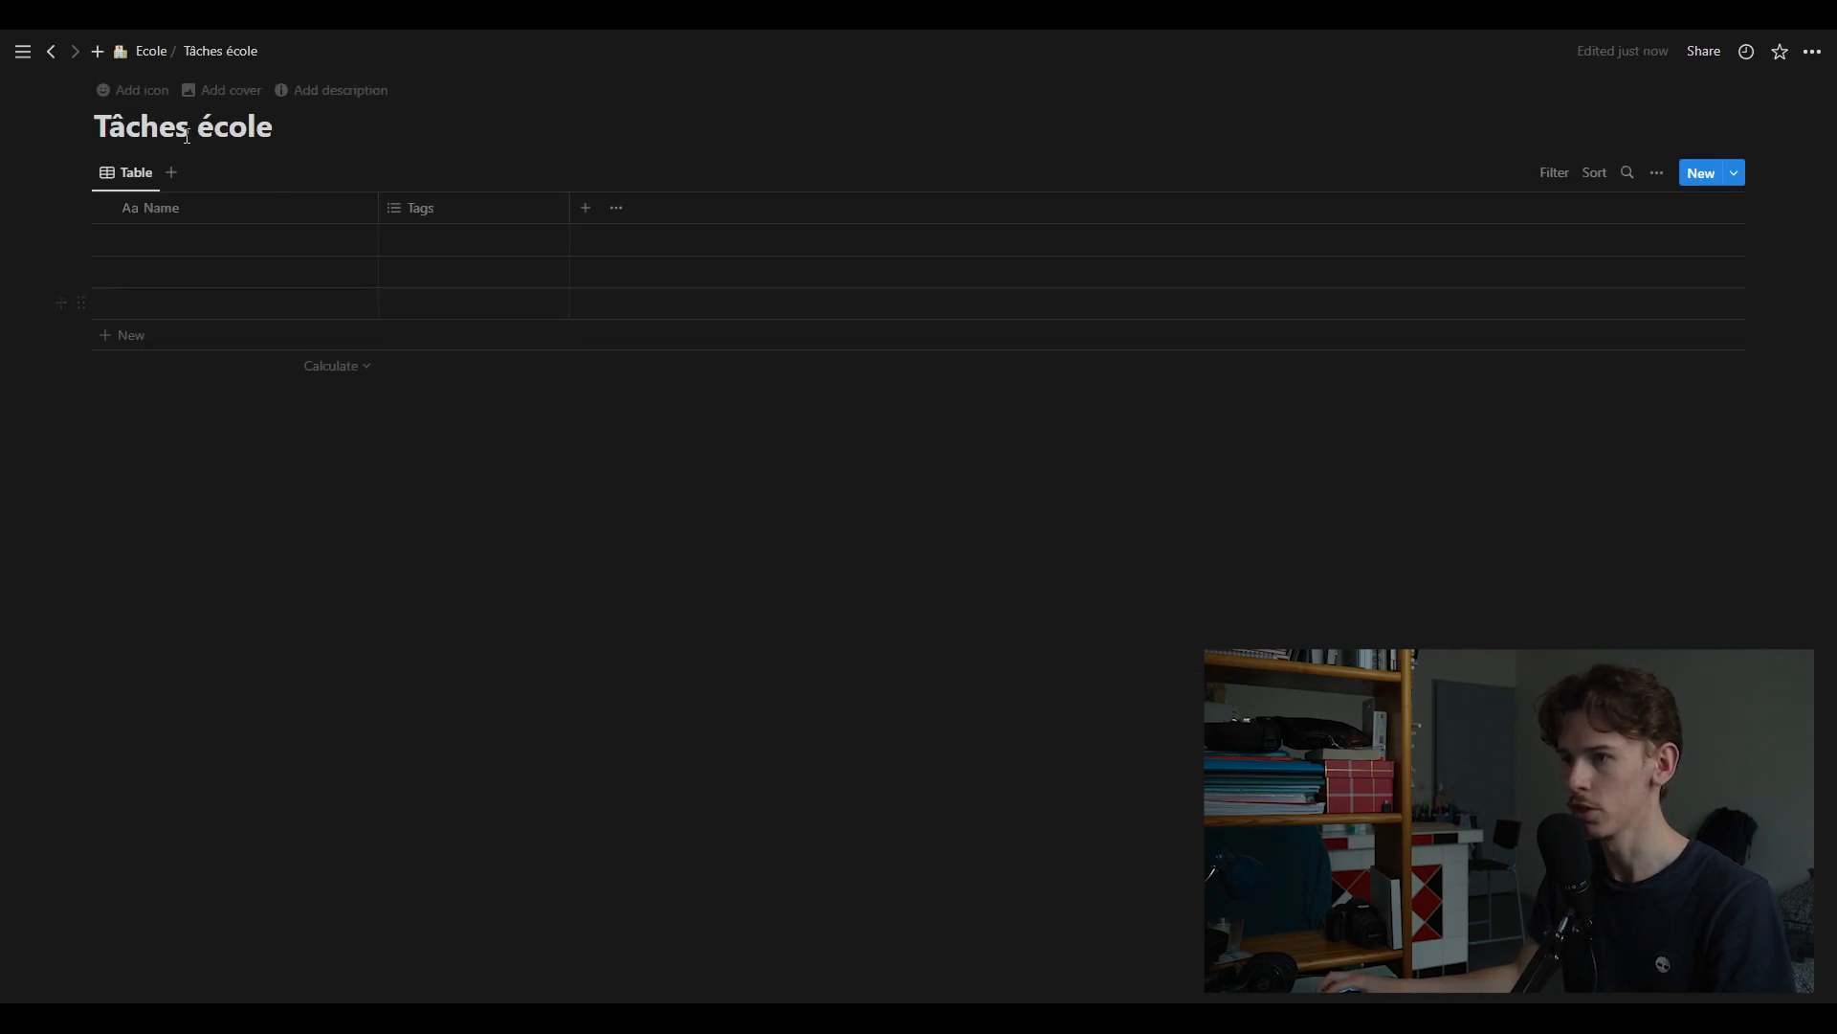
pyautogui.click(128, 96)
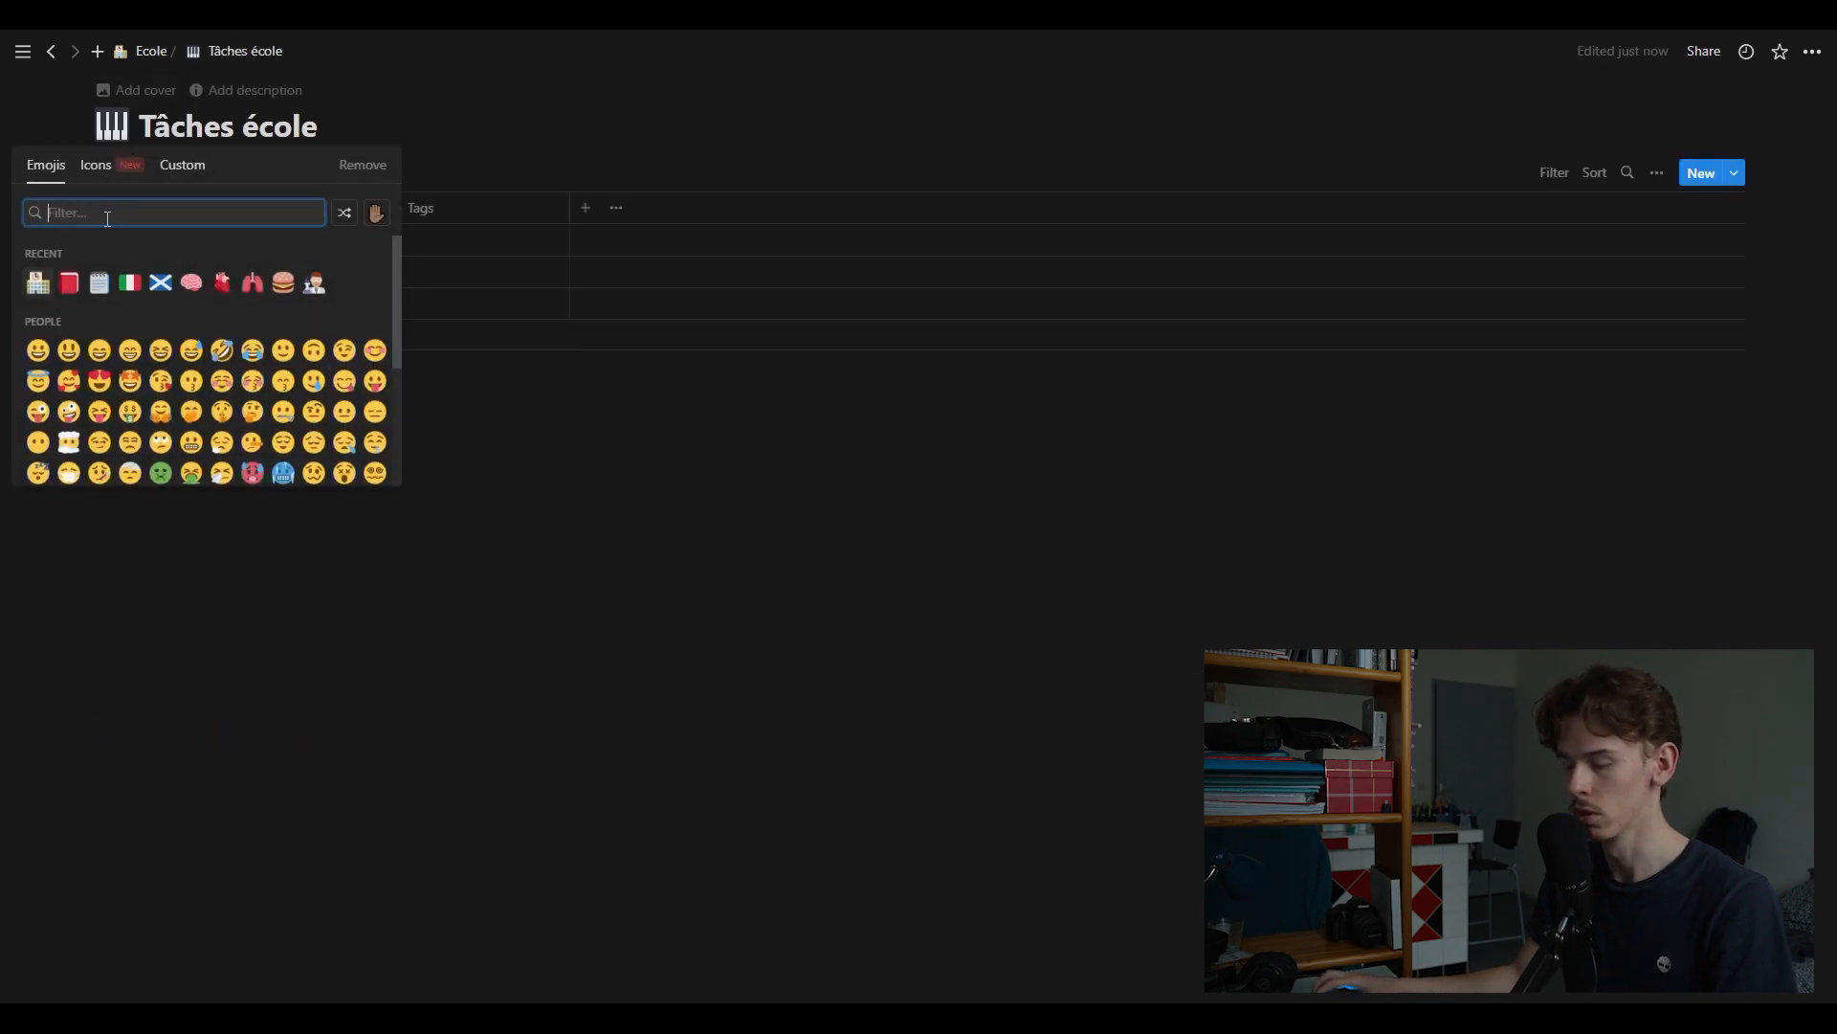
pyautogui.write('check')
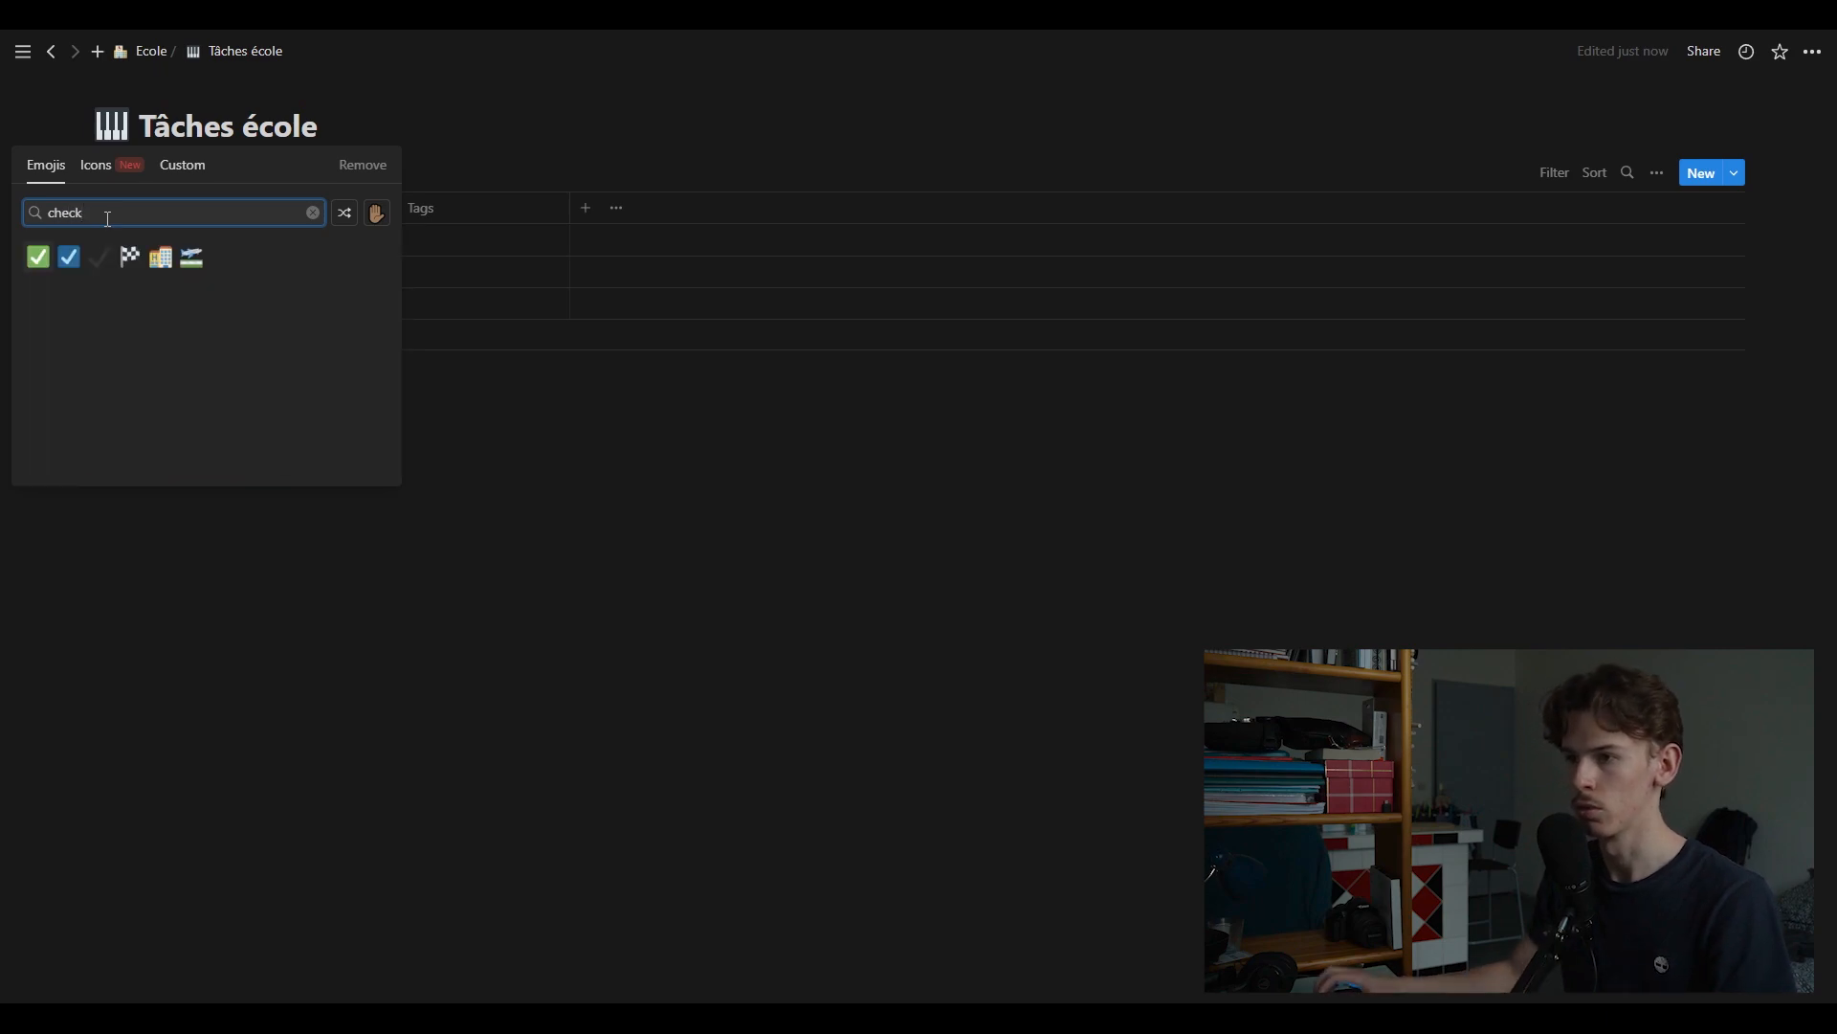
pyautogui.click(37, 256)
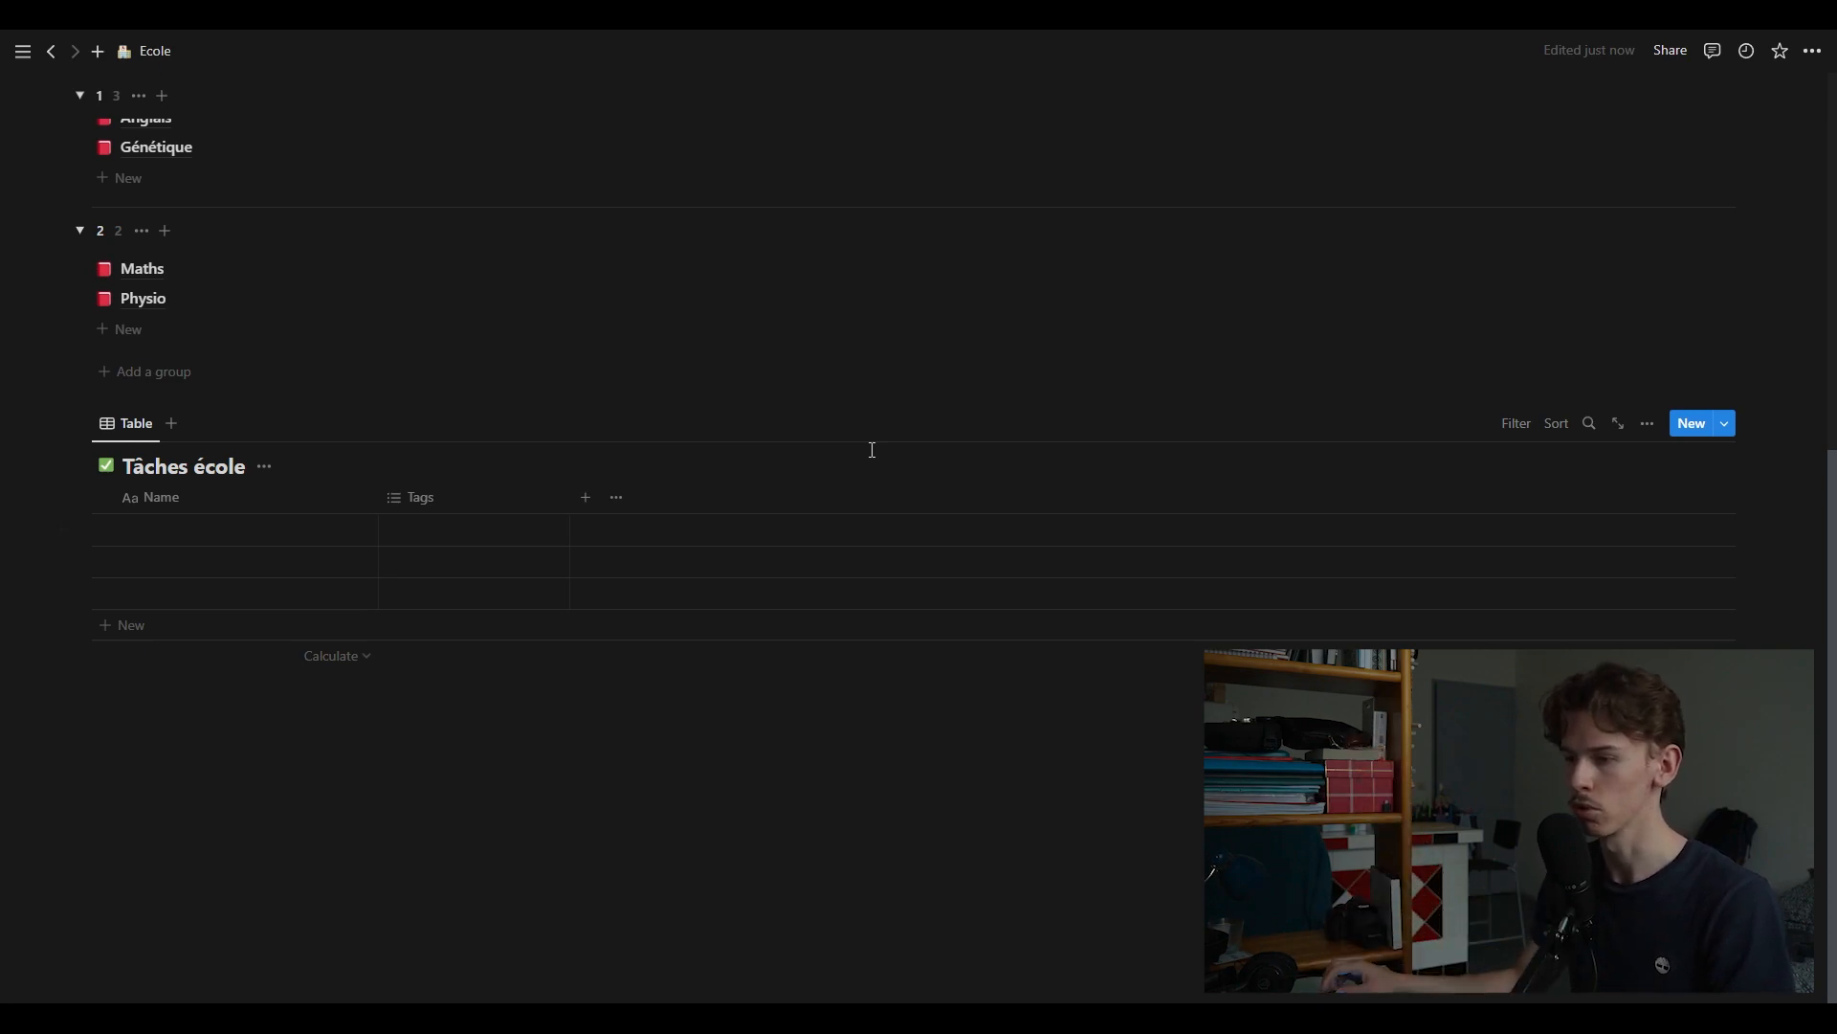
# Rename the Tags property of the Tâches école table to "Contacts"
pyautogui.click(1647, 423)
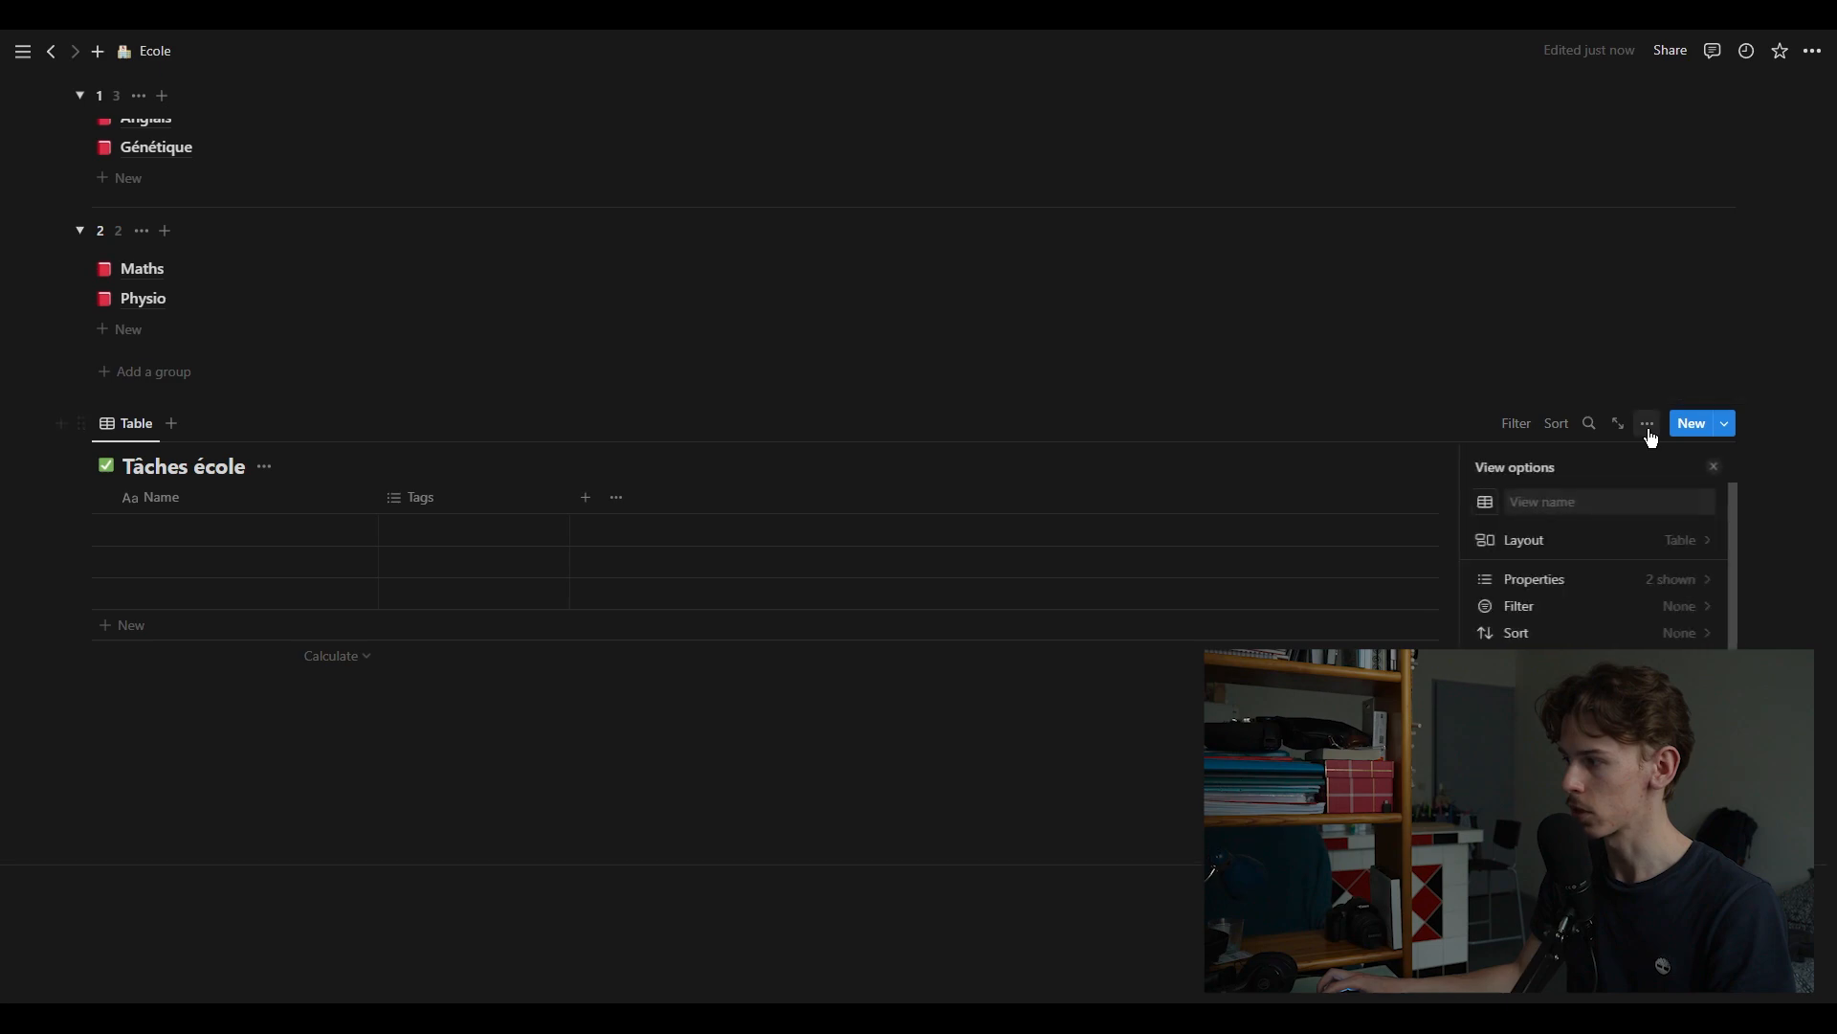
pyautogui.click(1566, 577)
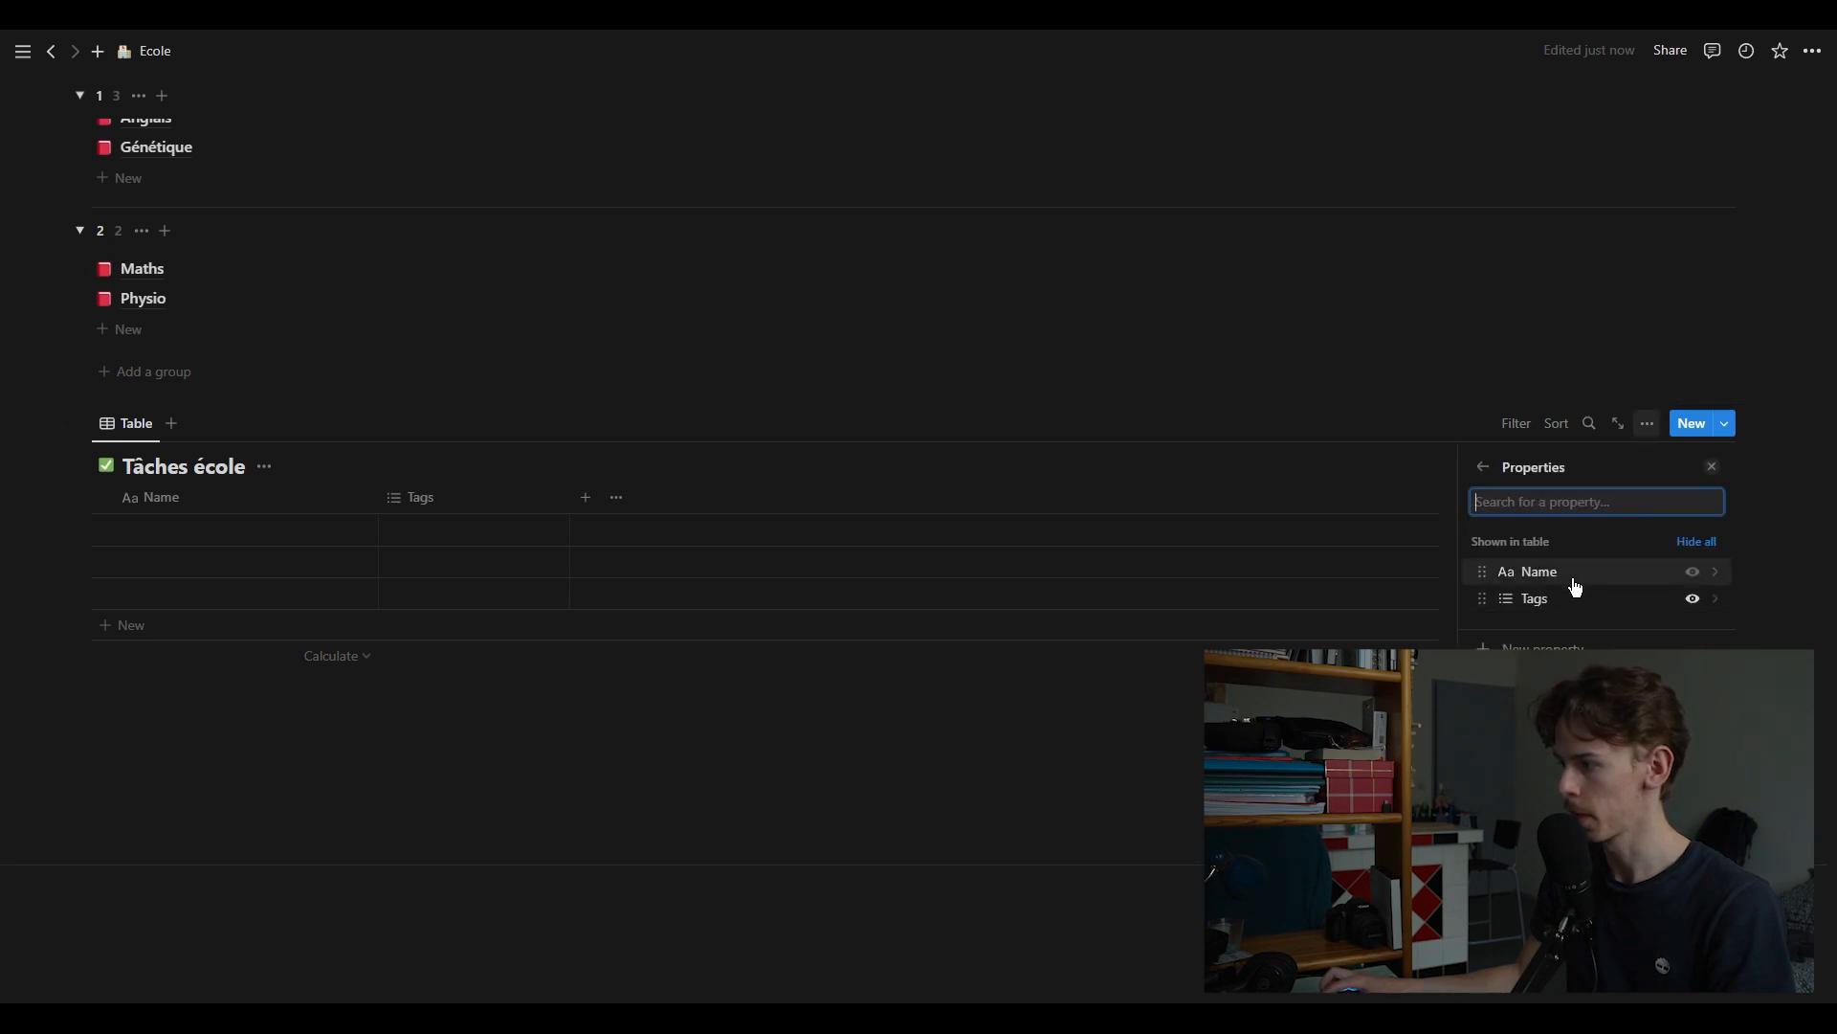
pyautogui.click(1546, 603)
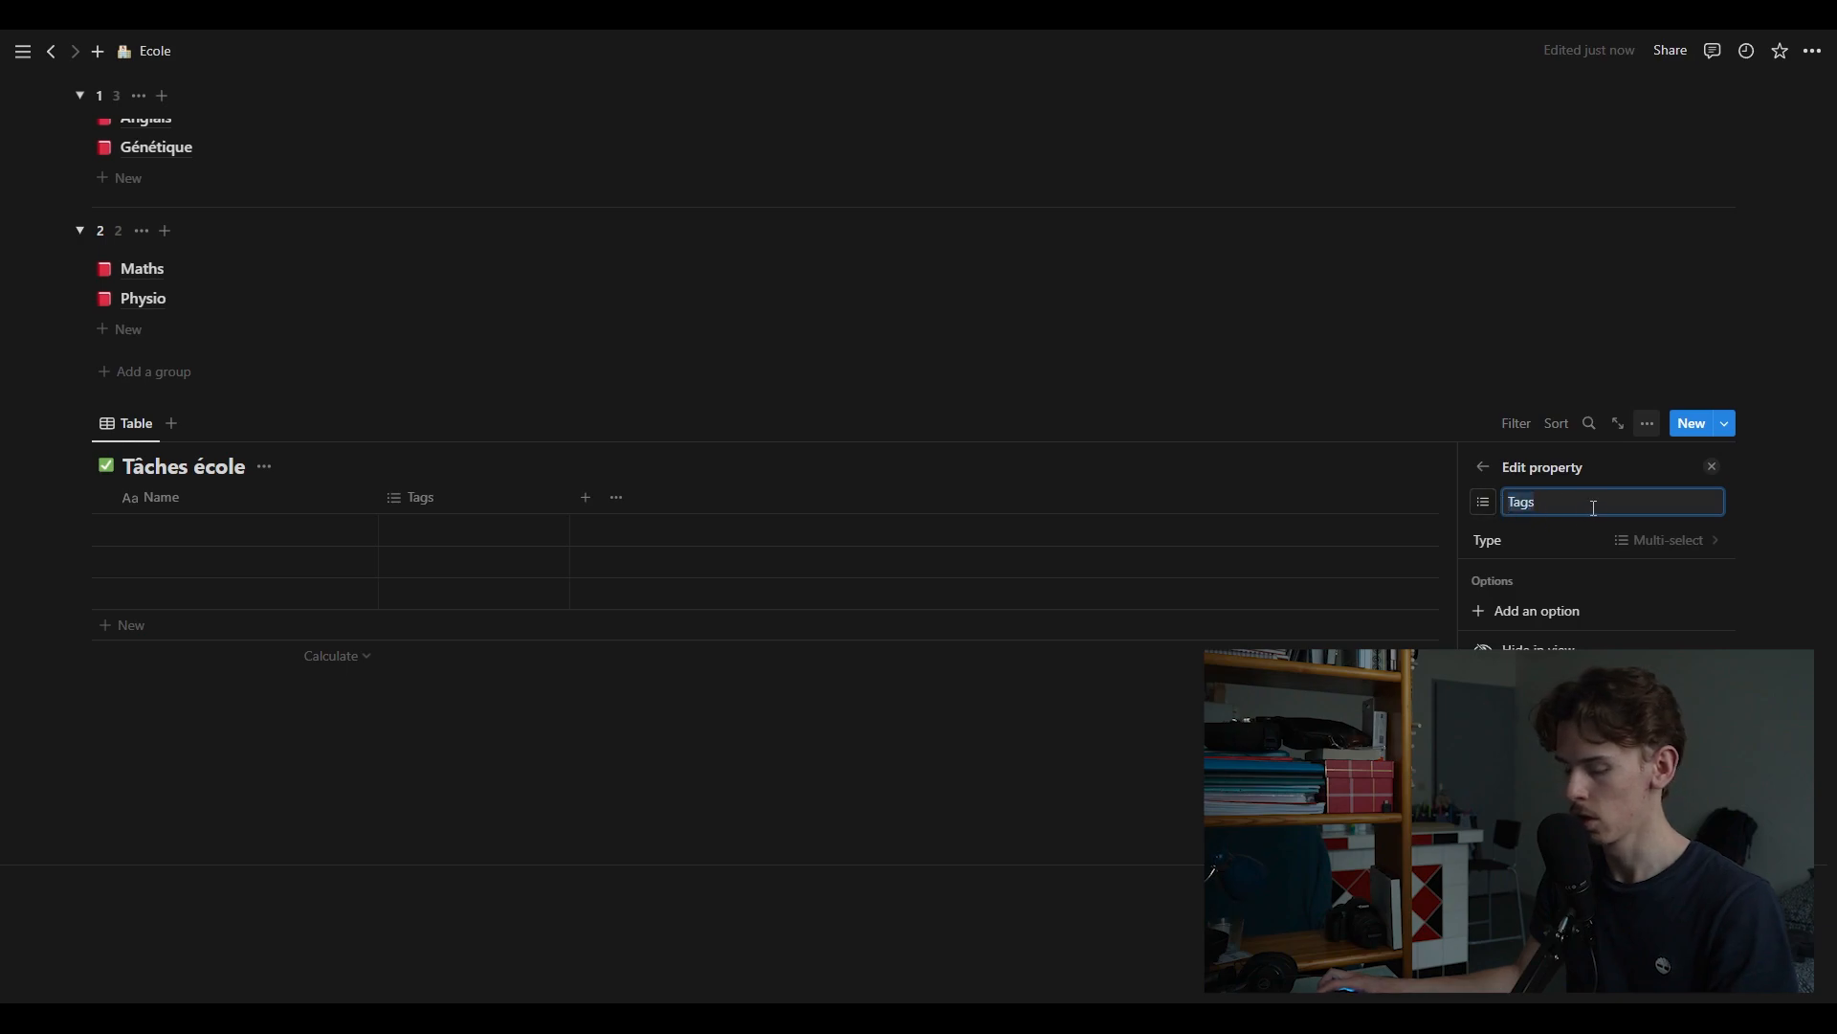
pyautogui.write('Conb')
pyautogui.press('BackSpace')
pyautogui.press('BackSpace')
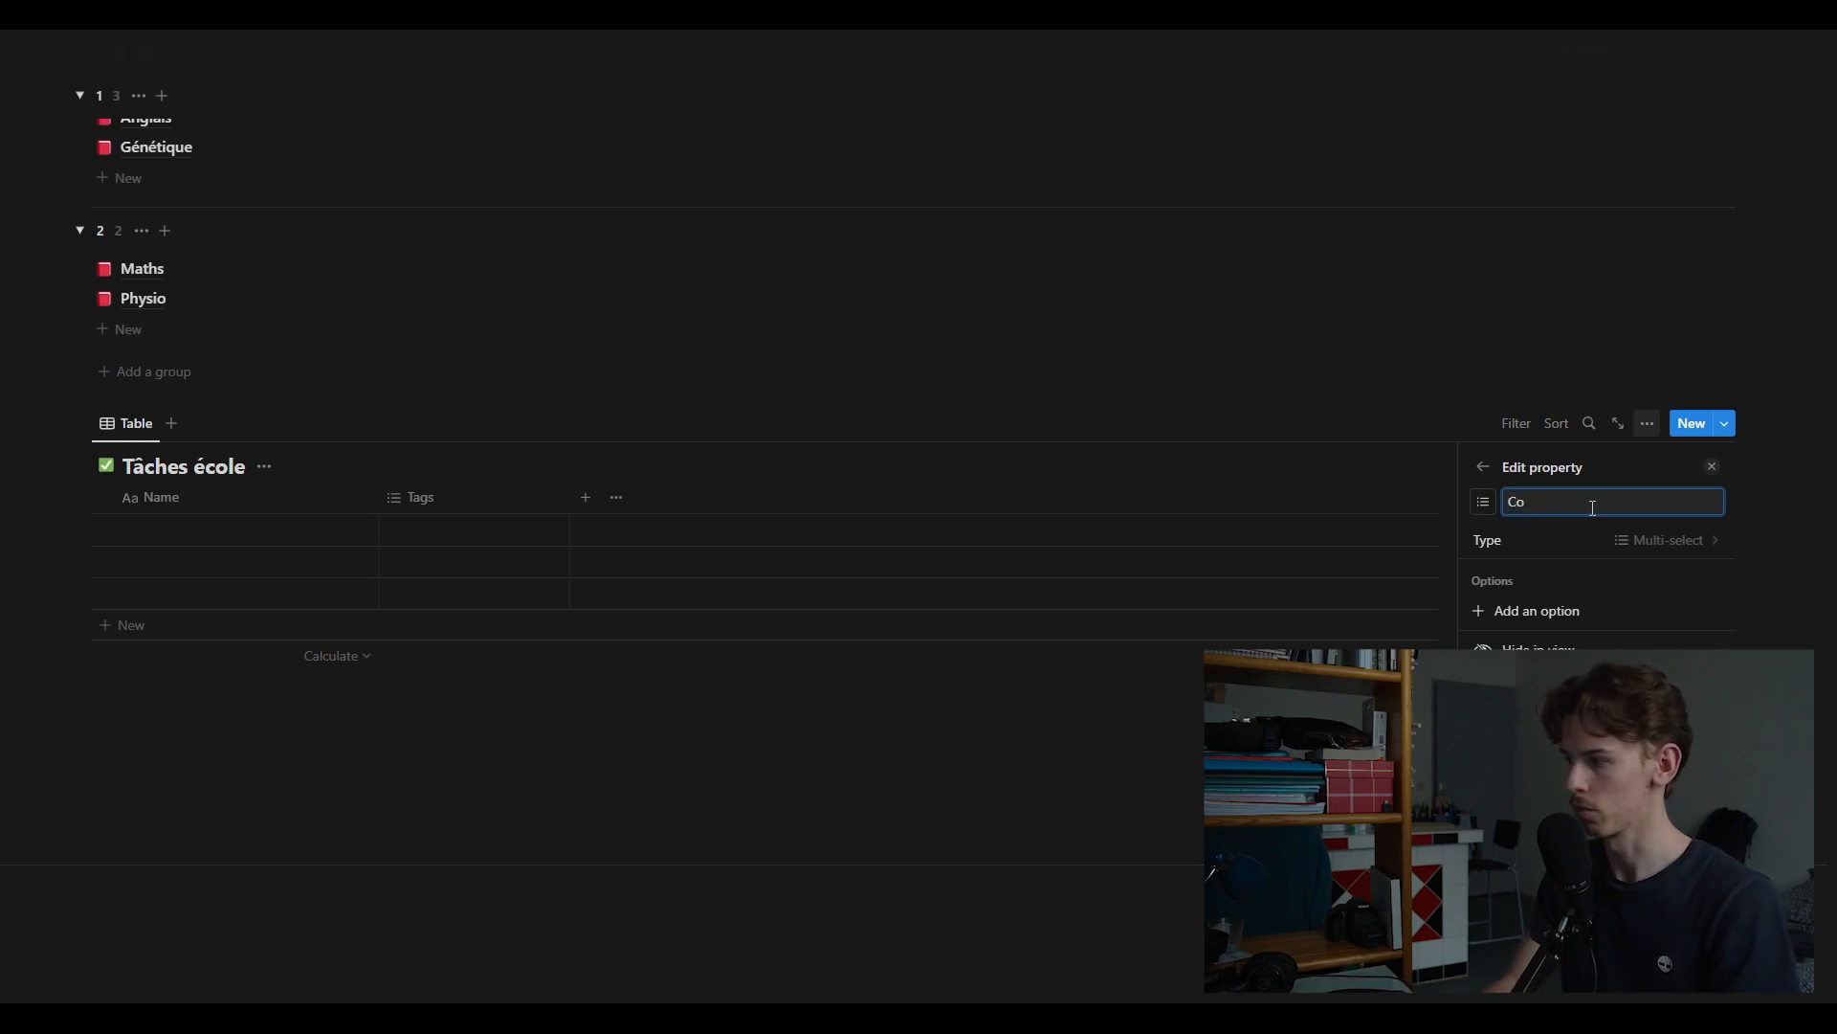
pyautogui.write('ntacts')
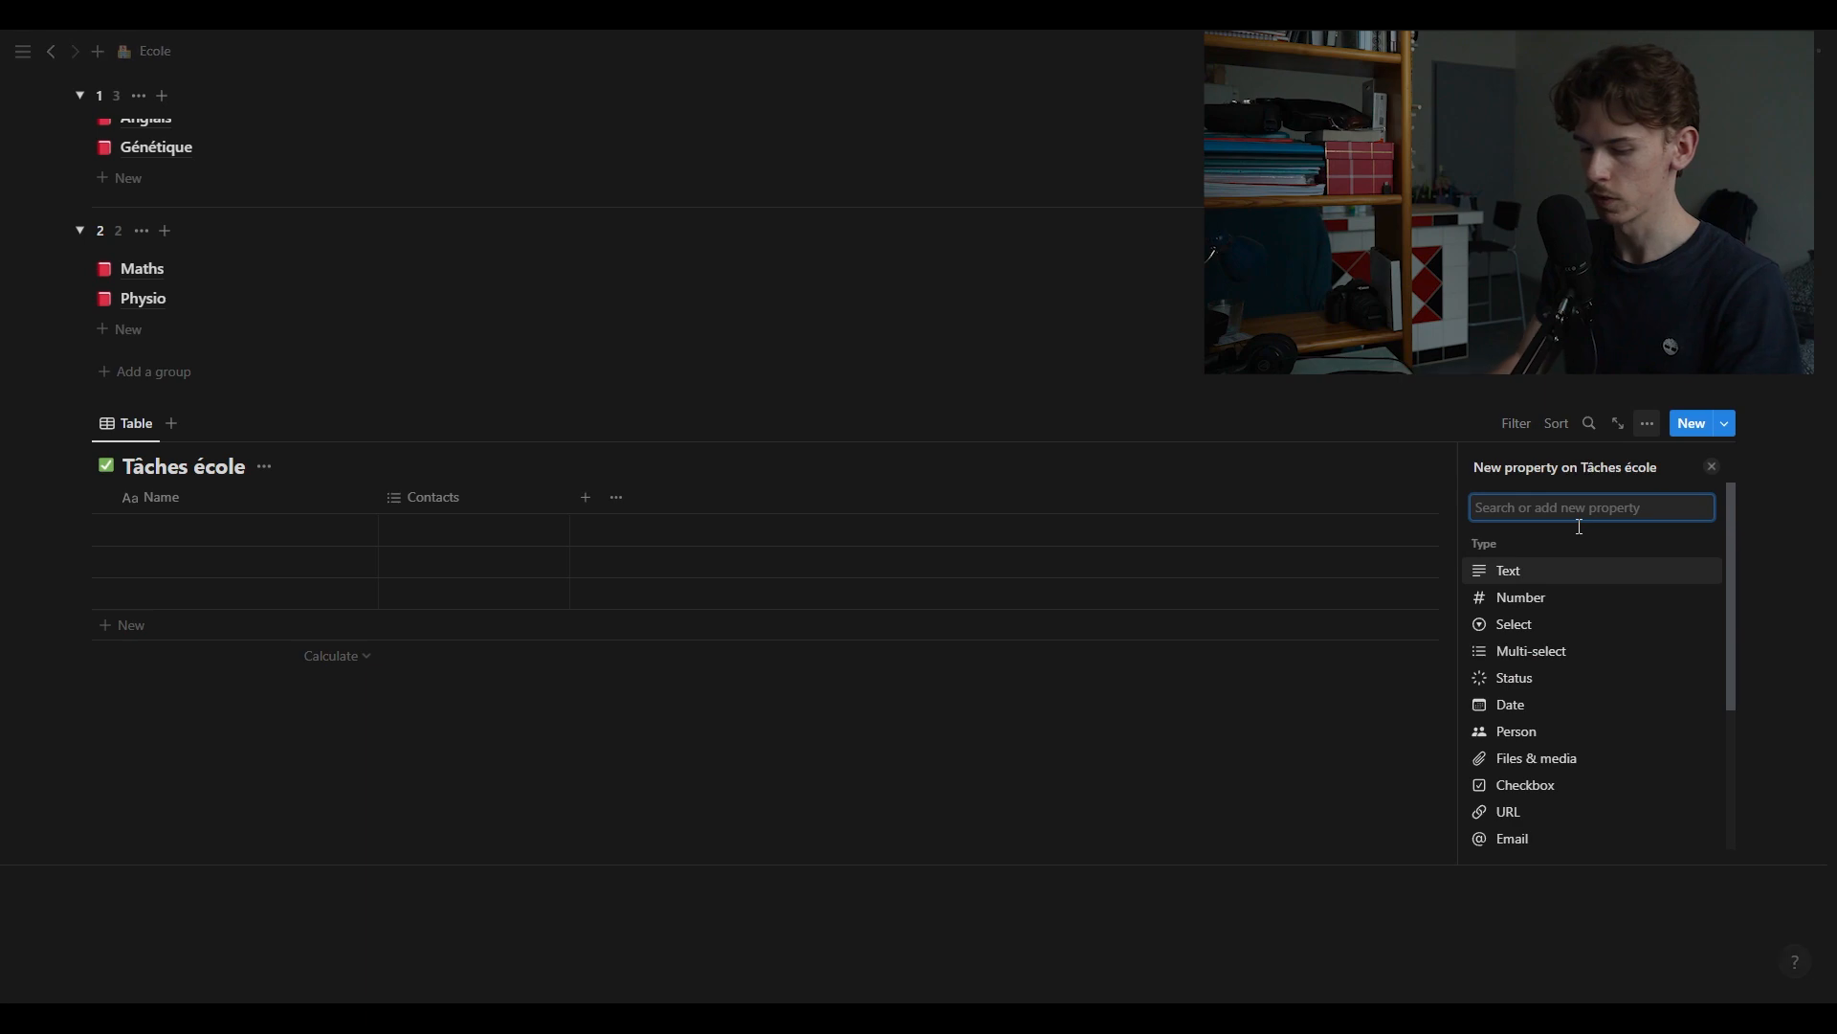
# Add a Checkbox property named "Done" to the Tâches école table
pyautogui.click(1537, 787)
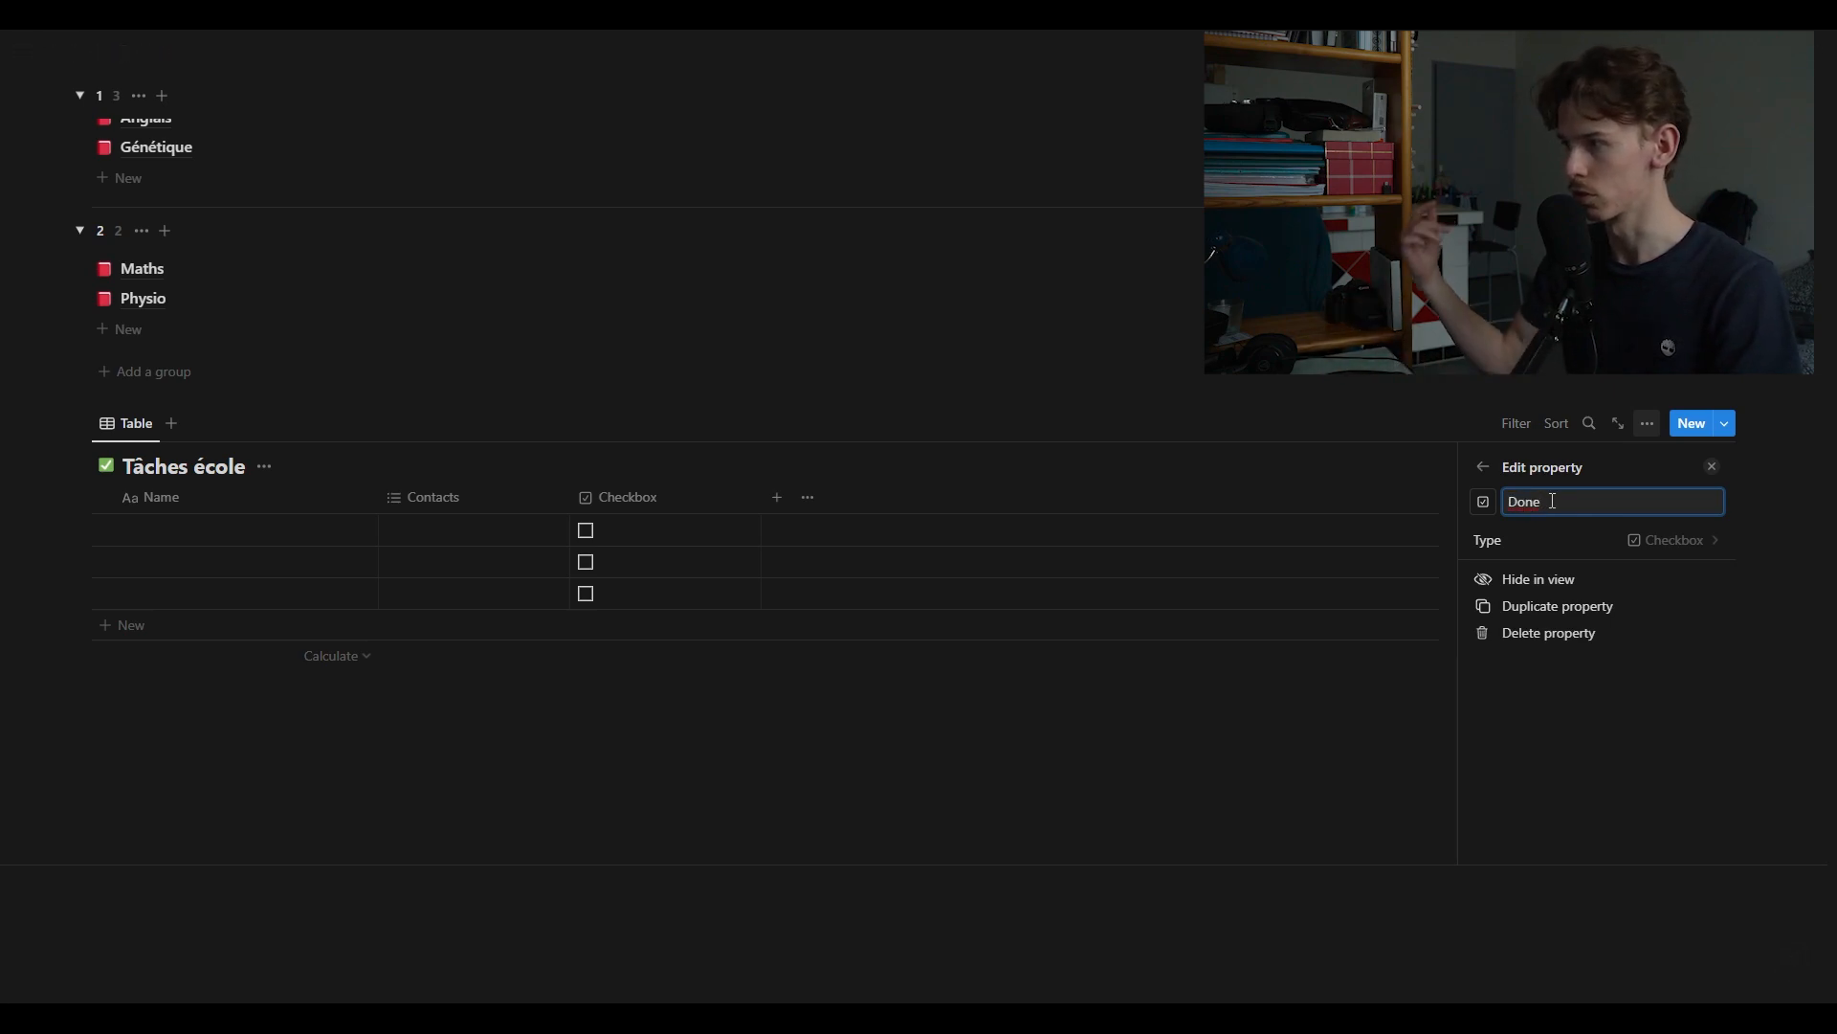
pyautogui.click(1481, 469)
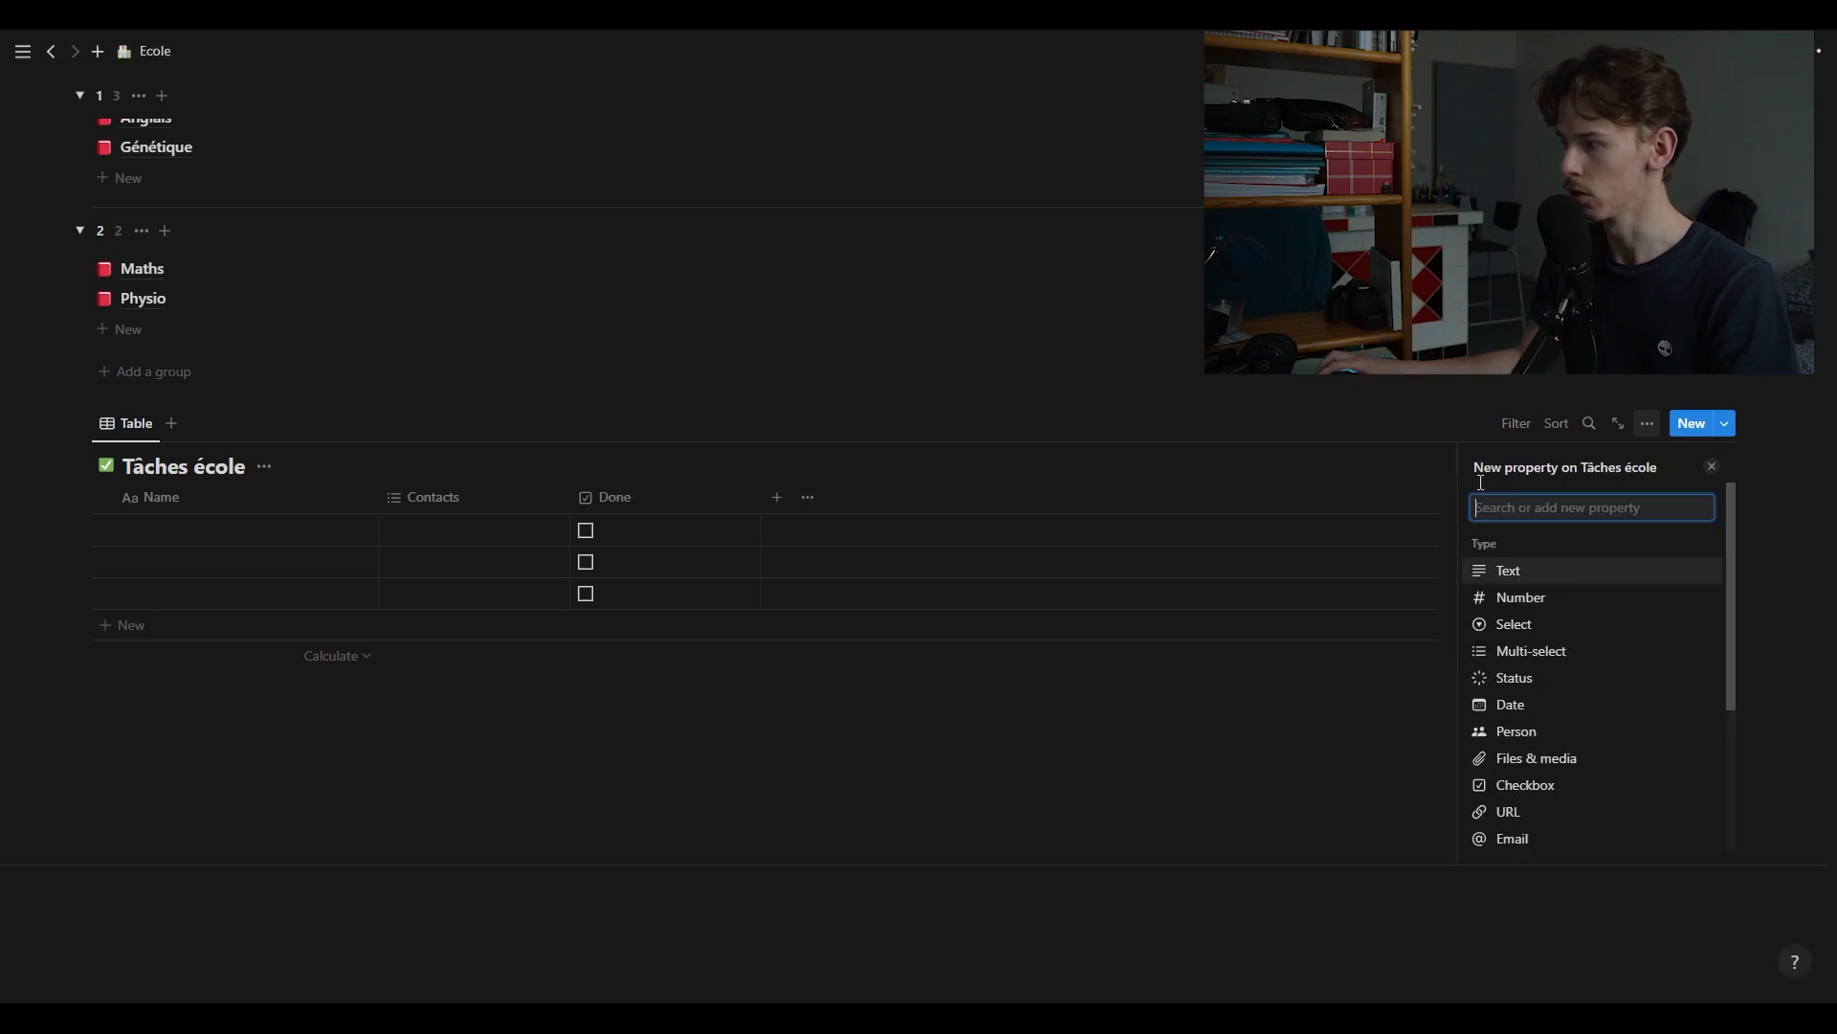
# Add a Date property named "Date" to the Tâches école table, using the 12 hour time format
pyautogui.write('Date')
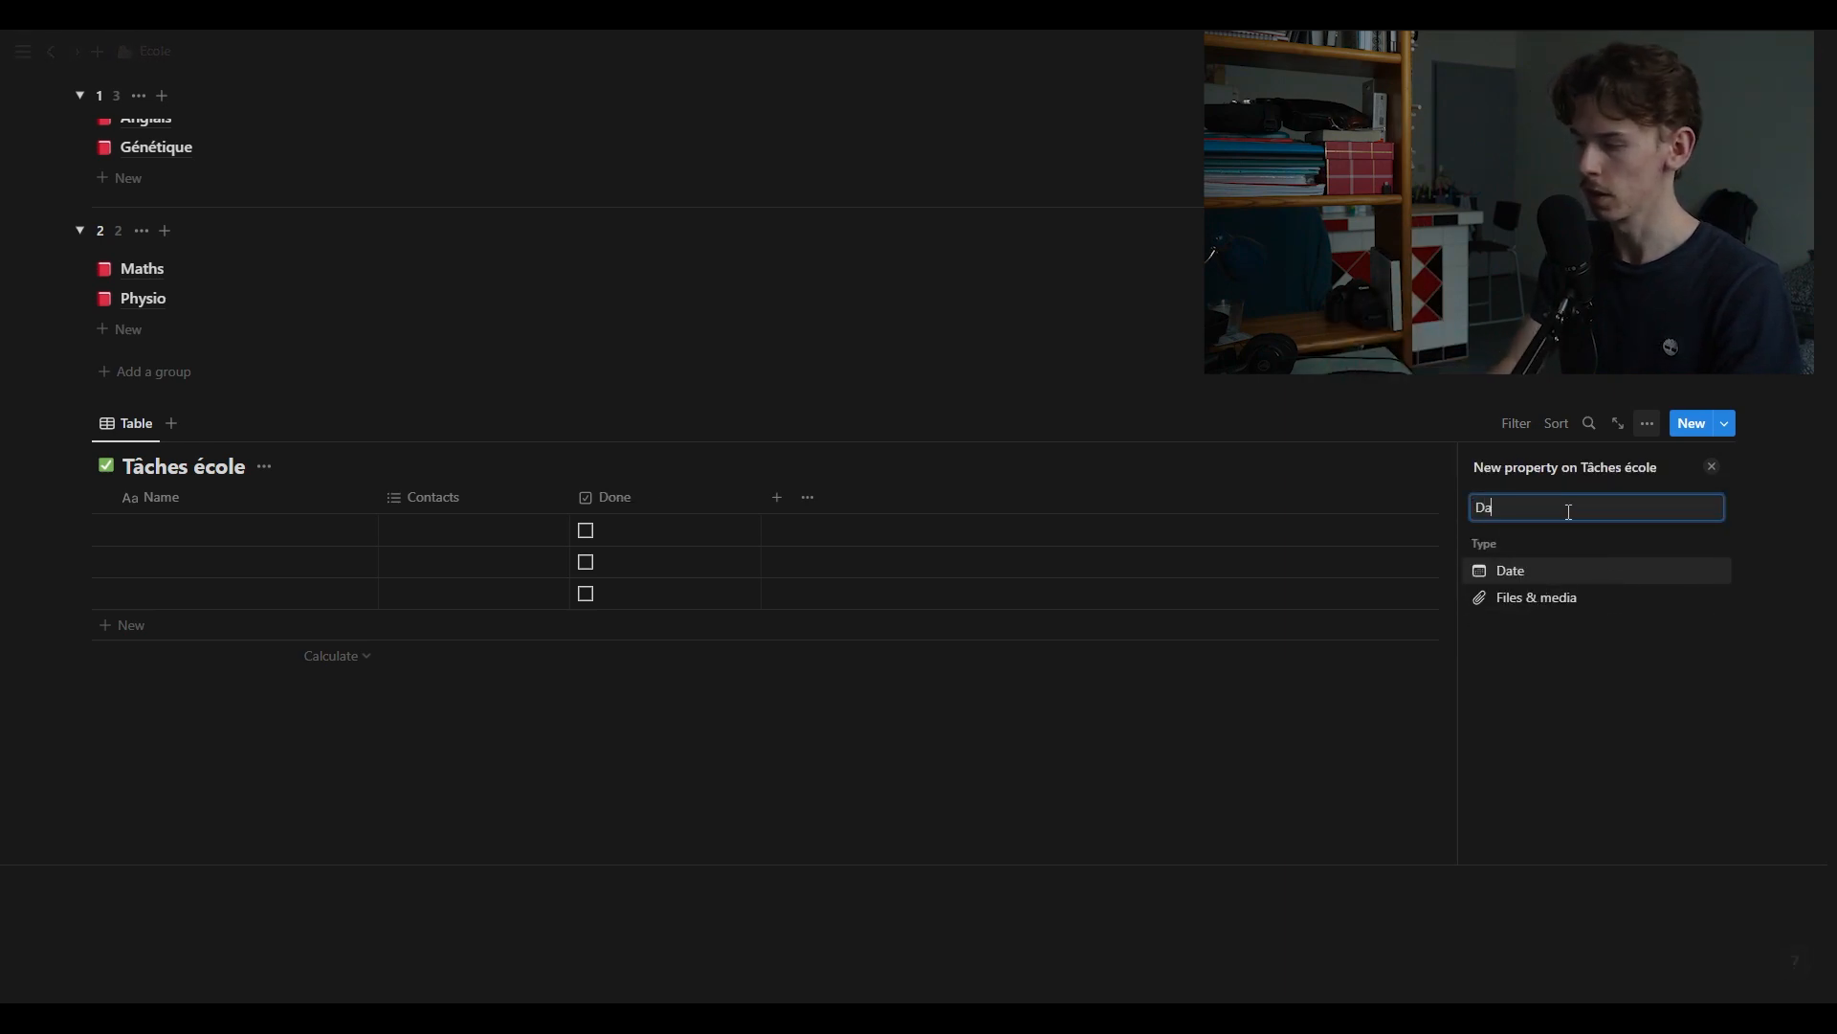
pyautogui.click(1529, 579)
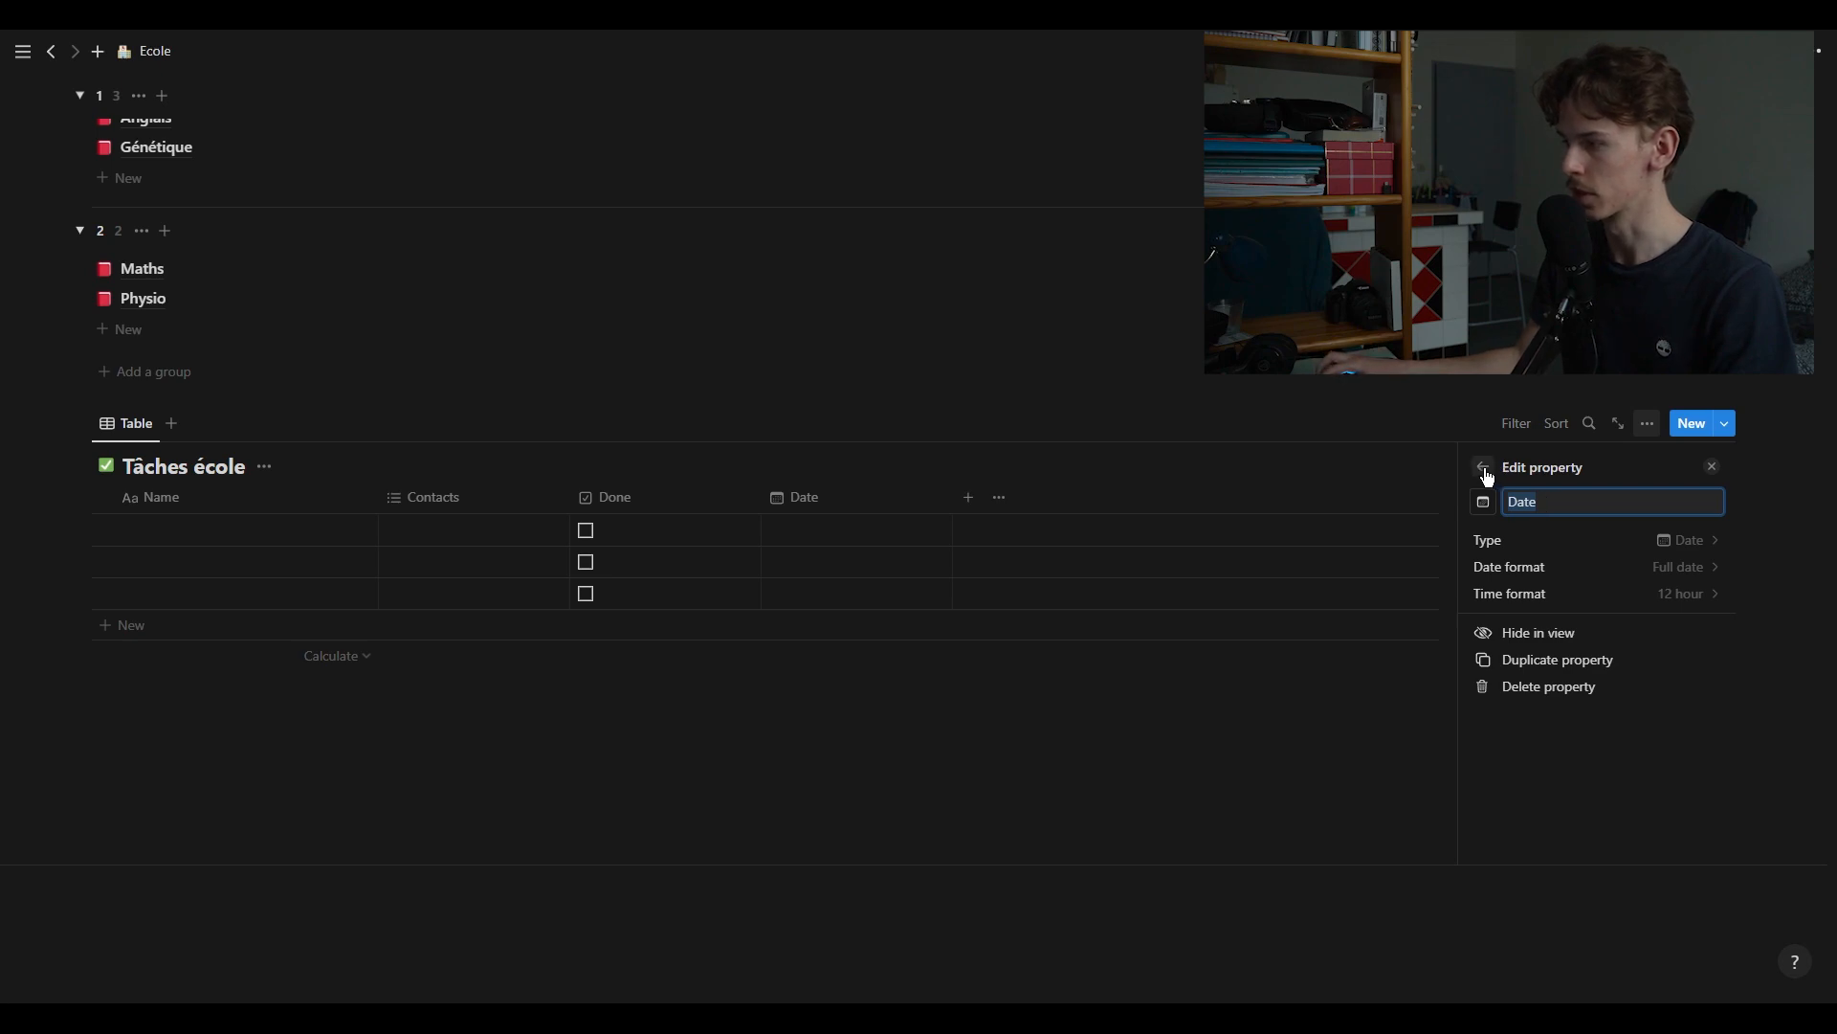
pyautogui.click(1604, 601)
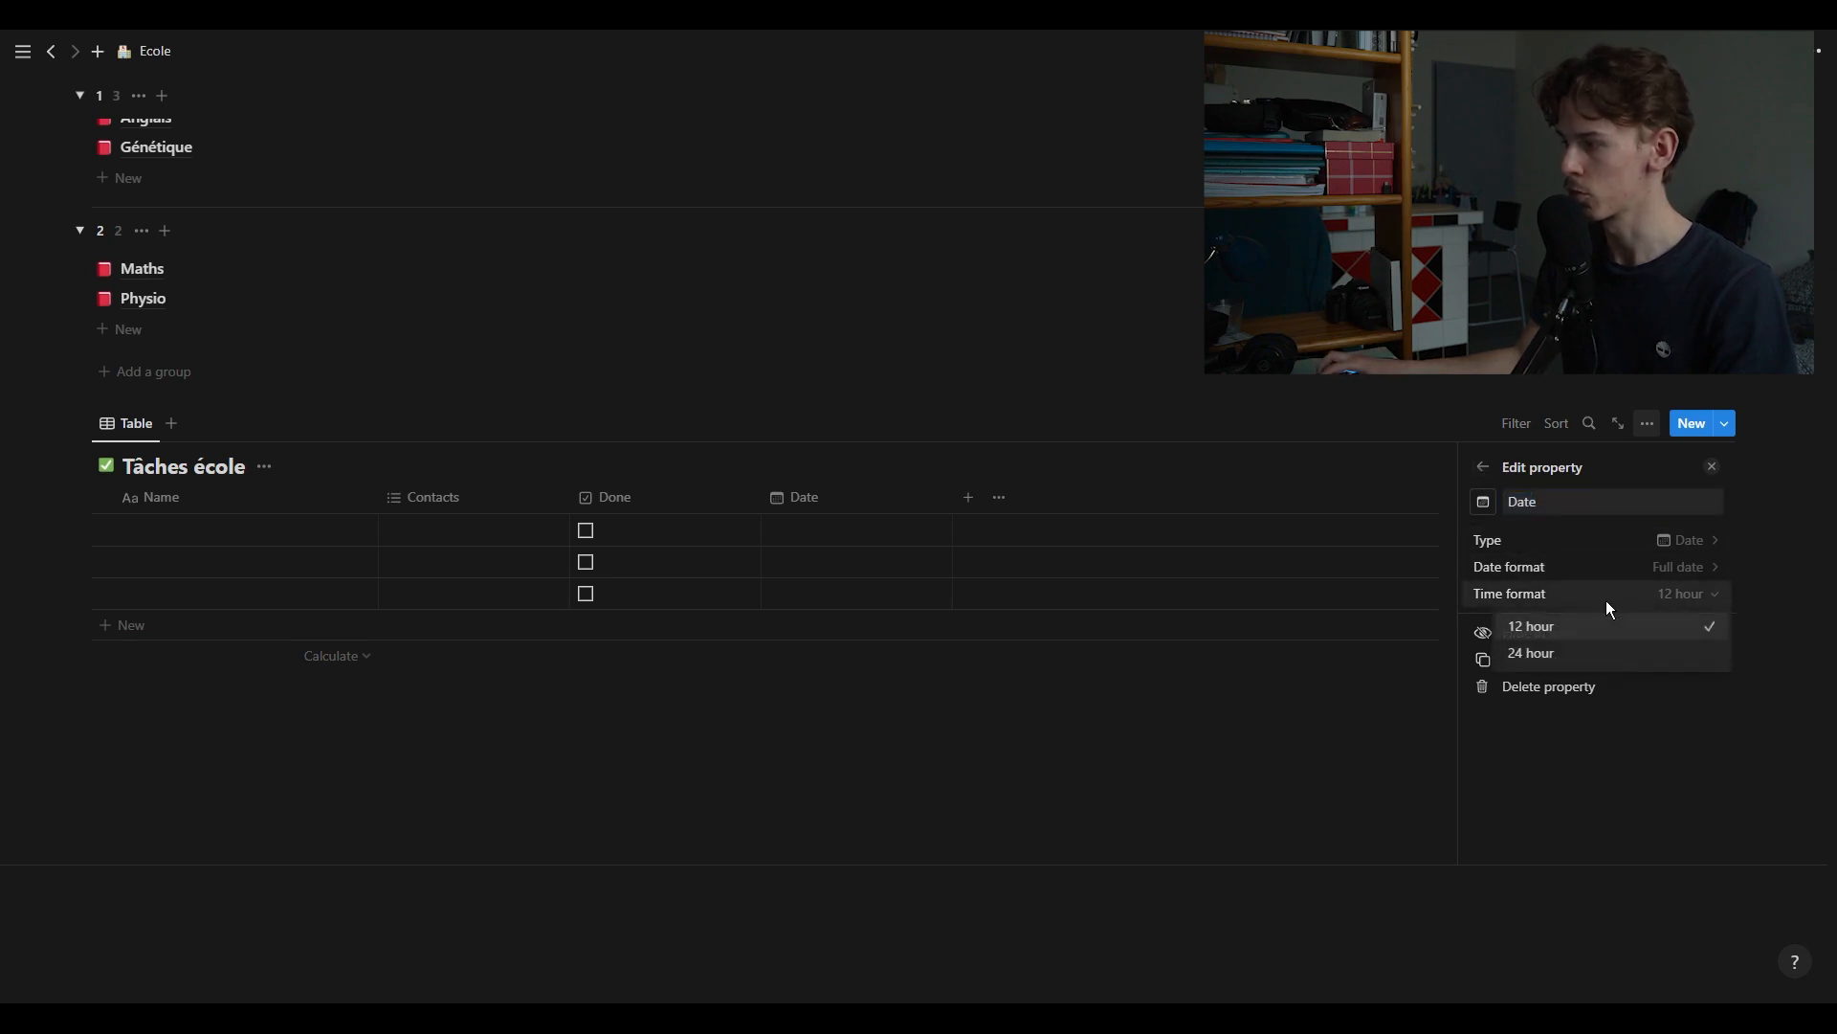
pyautogui.click(1567, 634)
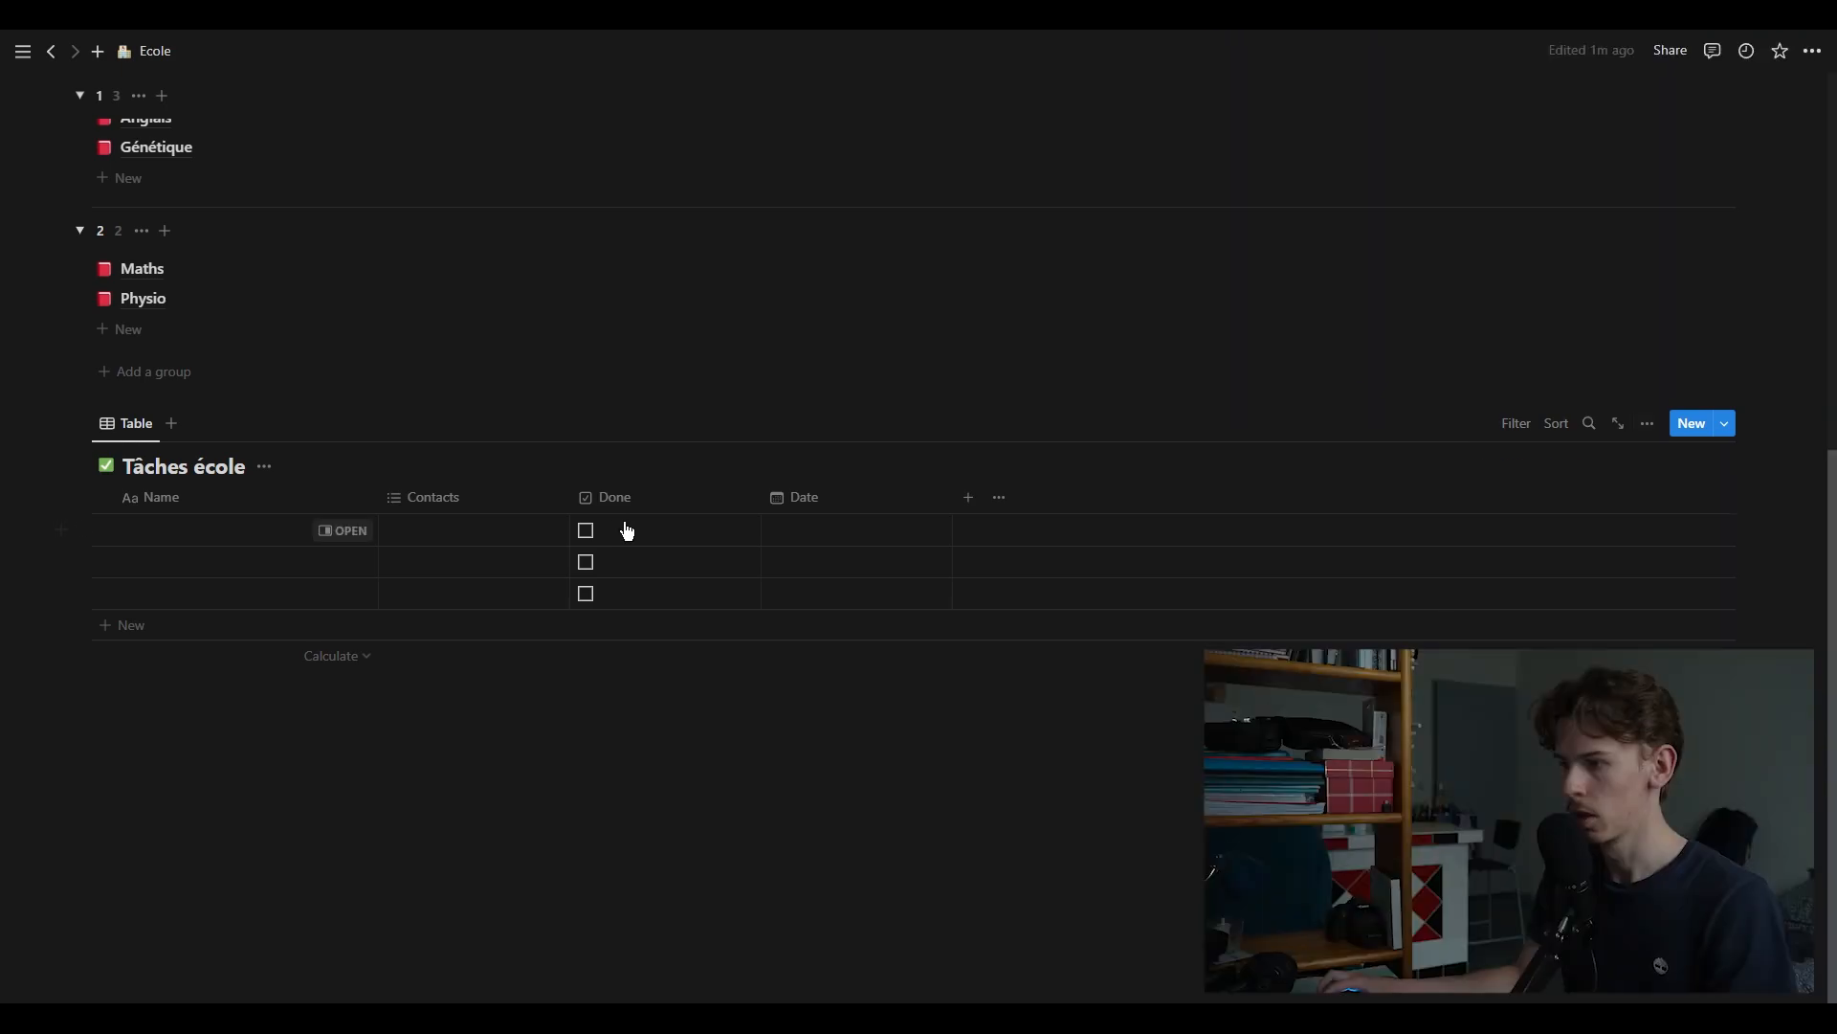
# Move the Done column before the Name column in the Tâches école table and narrow it to checkbox width
pyautogui.moveTo(619, 502); pyautogui.dragTo(162, 499)
pyautogui.moveTo(305, 497); pyautogui.dragTo(117, 514)
pyautogui.click(131, 530)
pyautogui.click(130, 562)
pyautogui.click(130, 593)
pyautogui.click(131, 562)
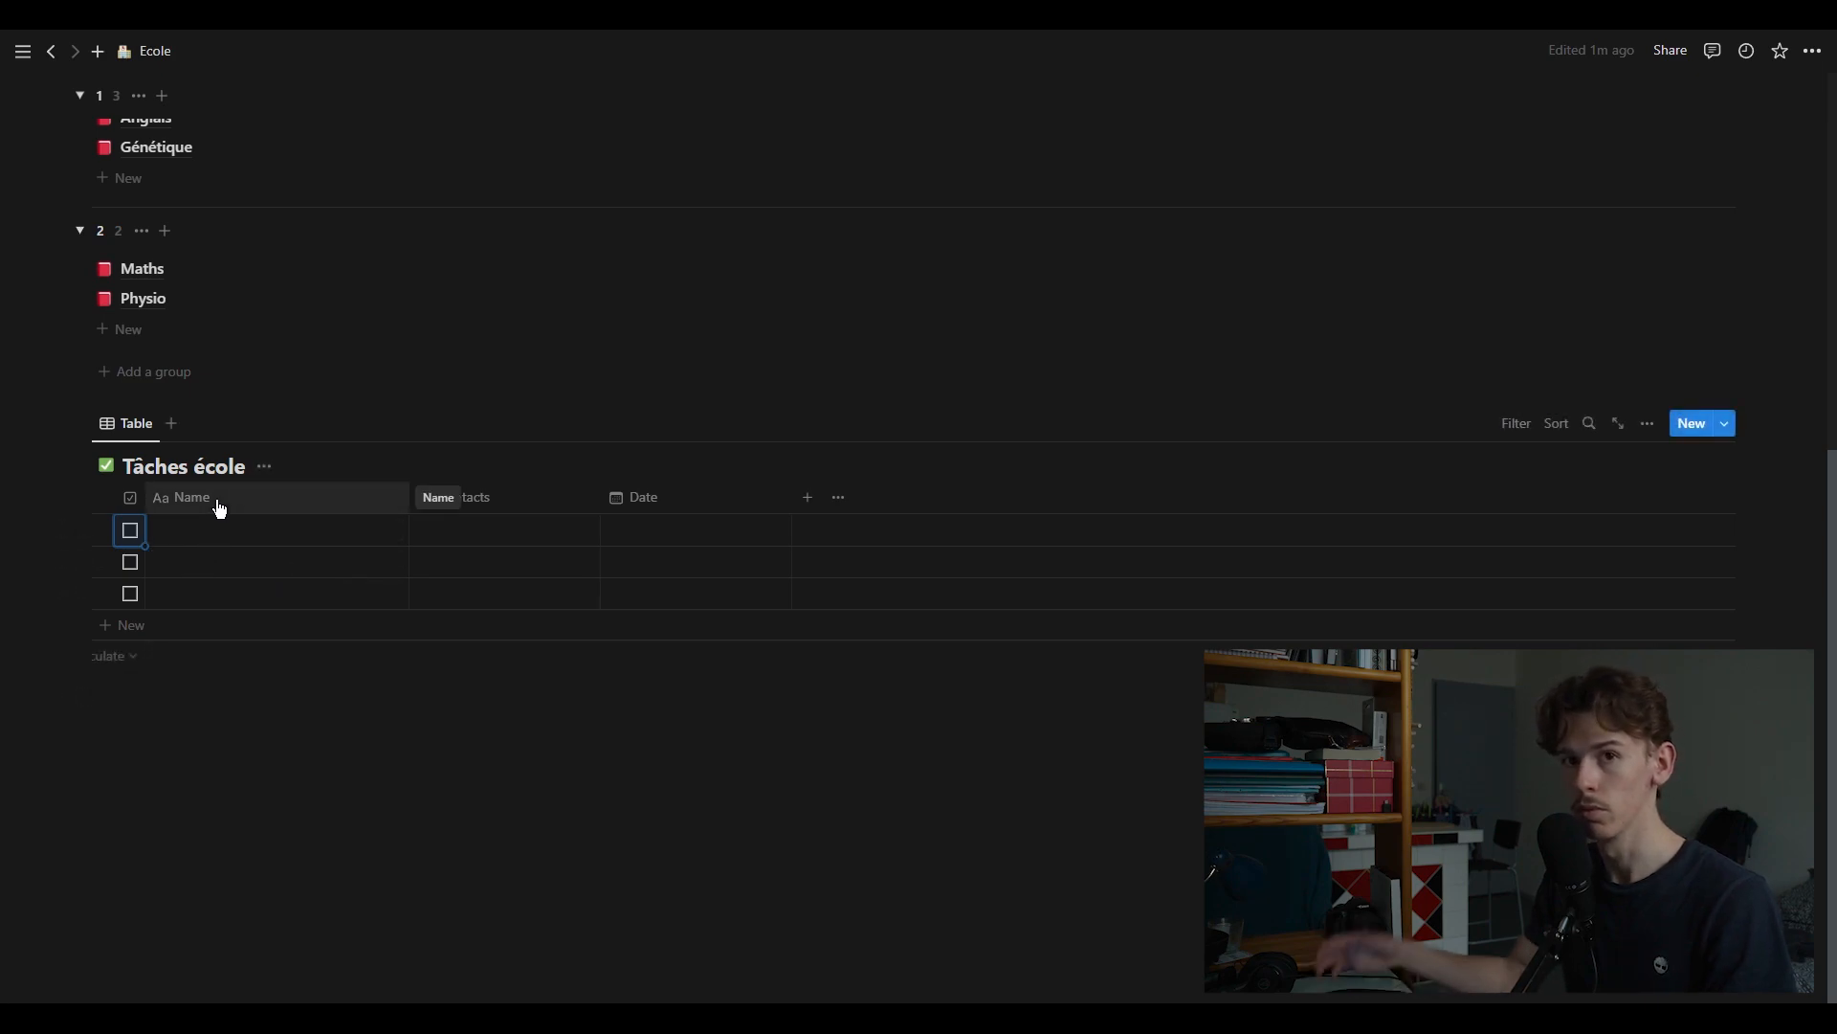
# Create the options X and Y in the Contacts cell of the first task
pyautogui.click(507, 530)
pyautogui.write('X')
pyautogui.press('Return')
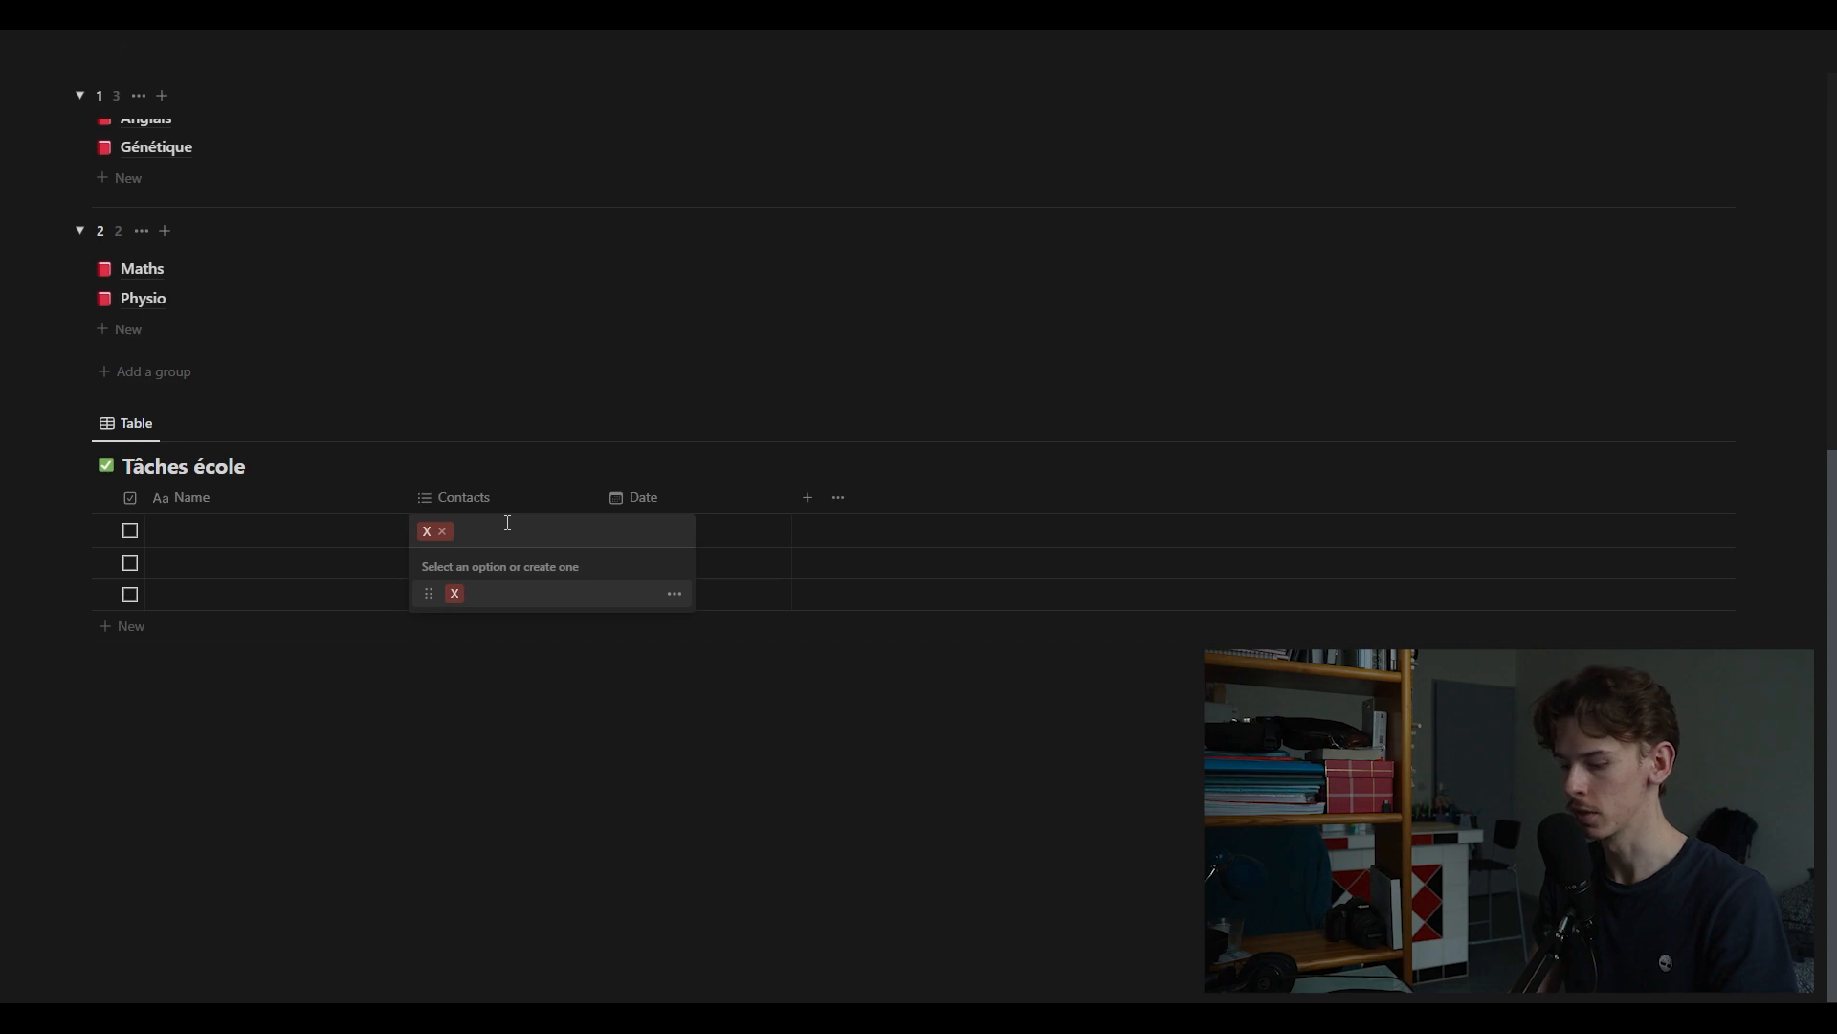
pyautogui.press('Return')
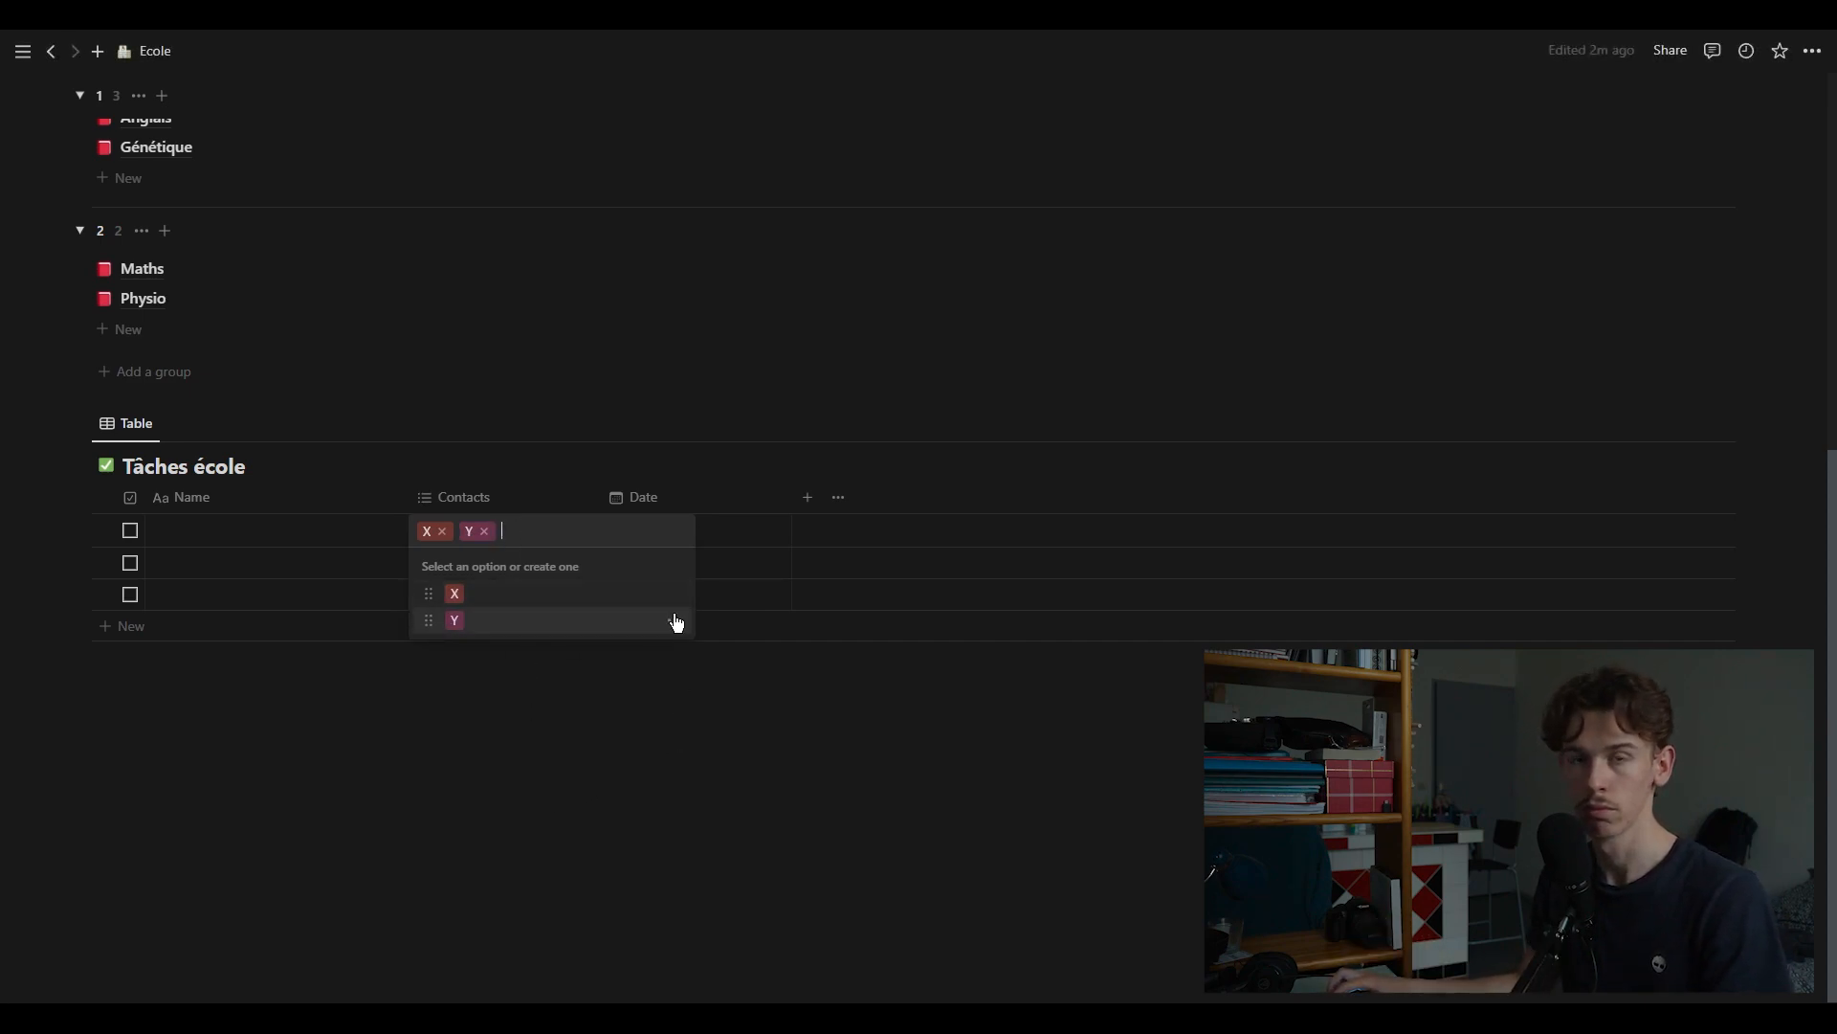
pyautogui.click(674, 594)
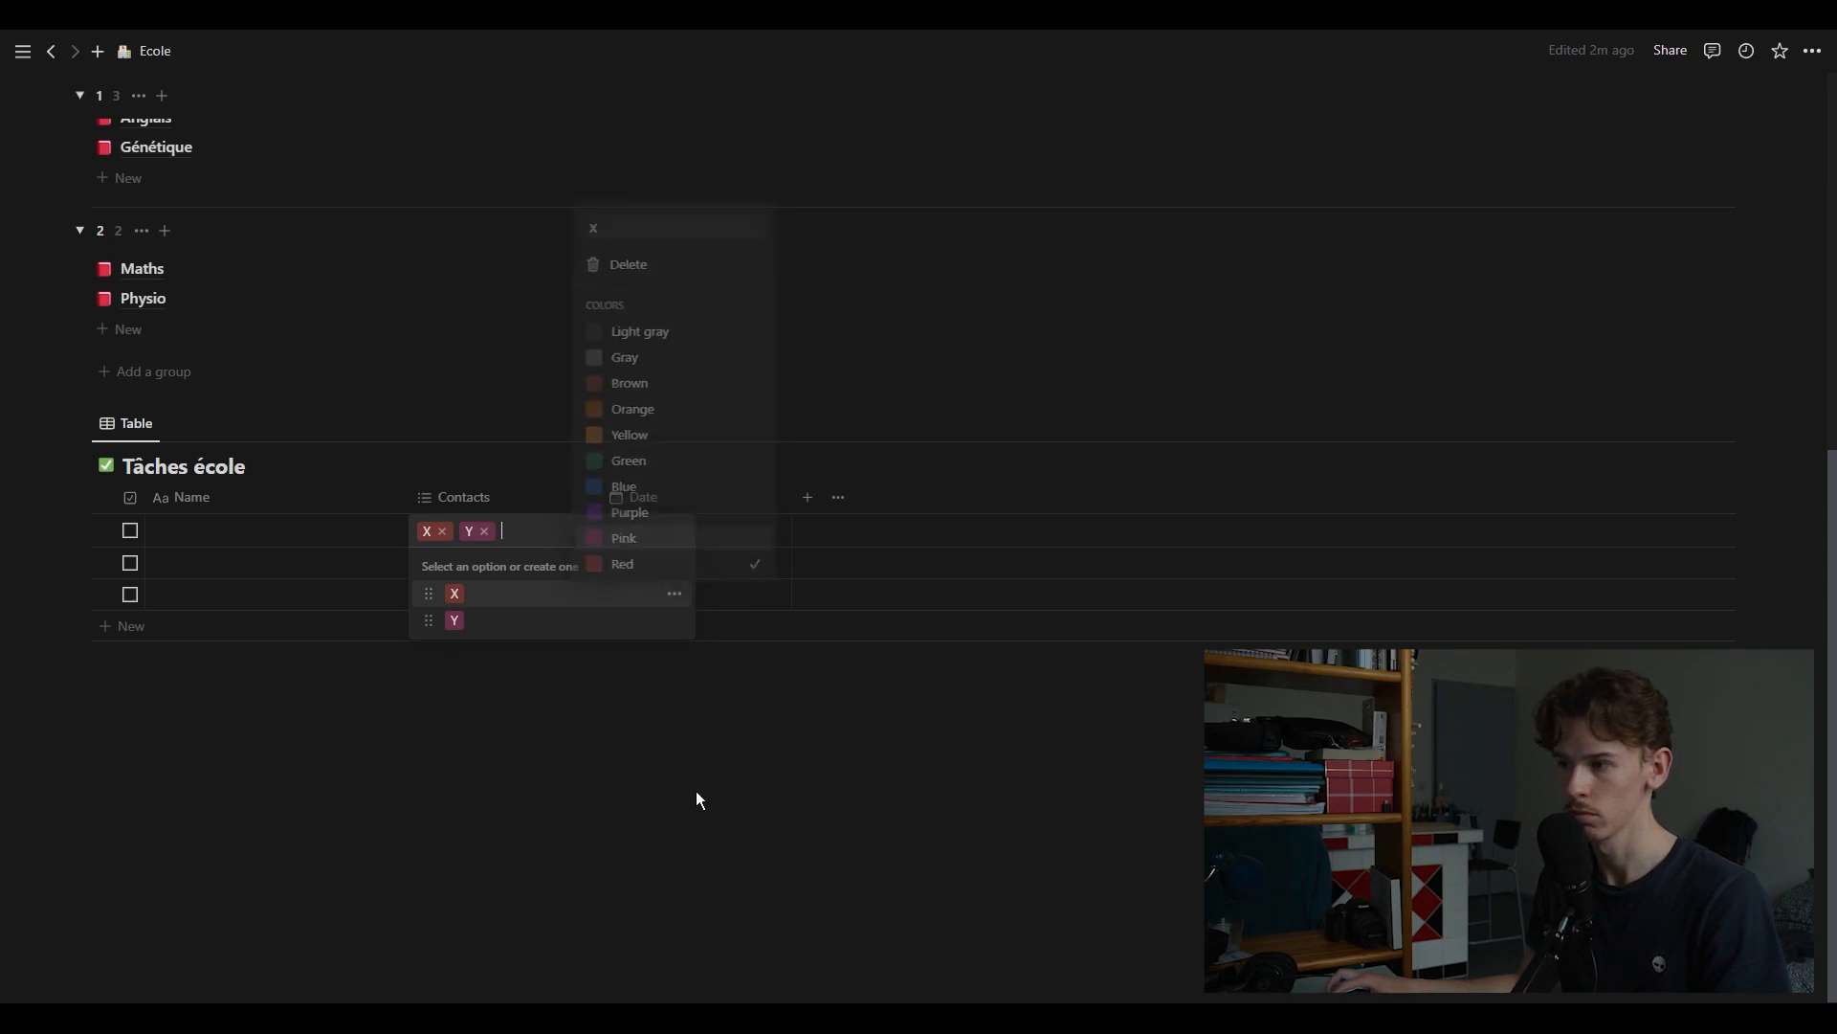
pyautogui.press('Escape')
pyautogui.press('Escape')
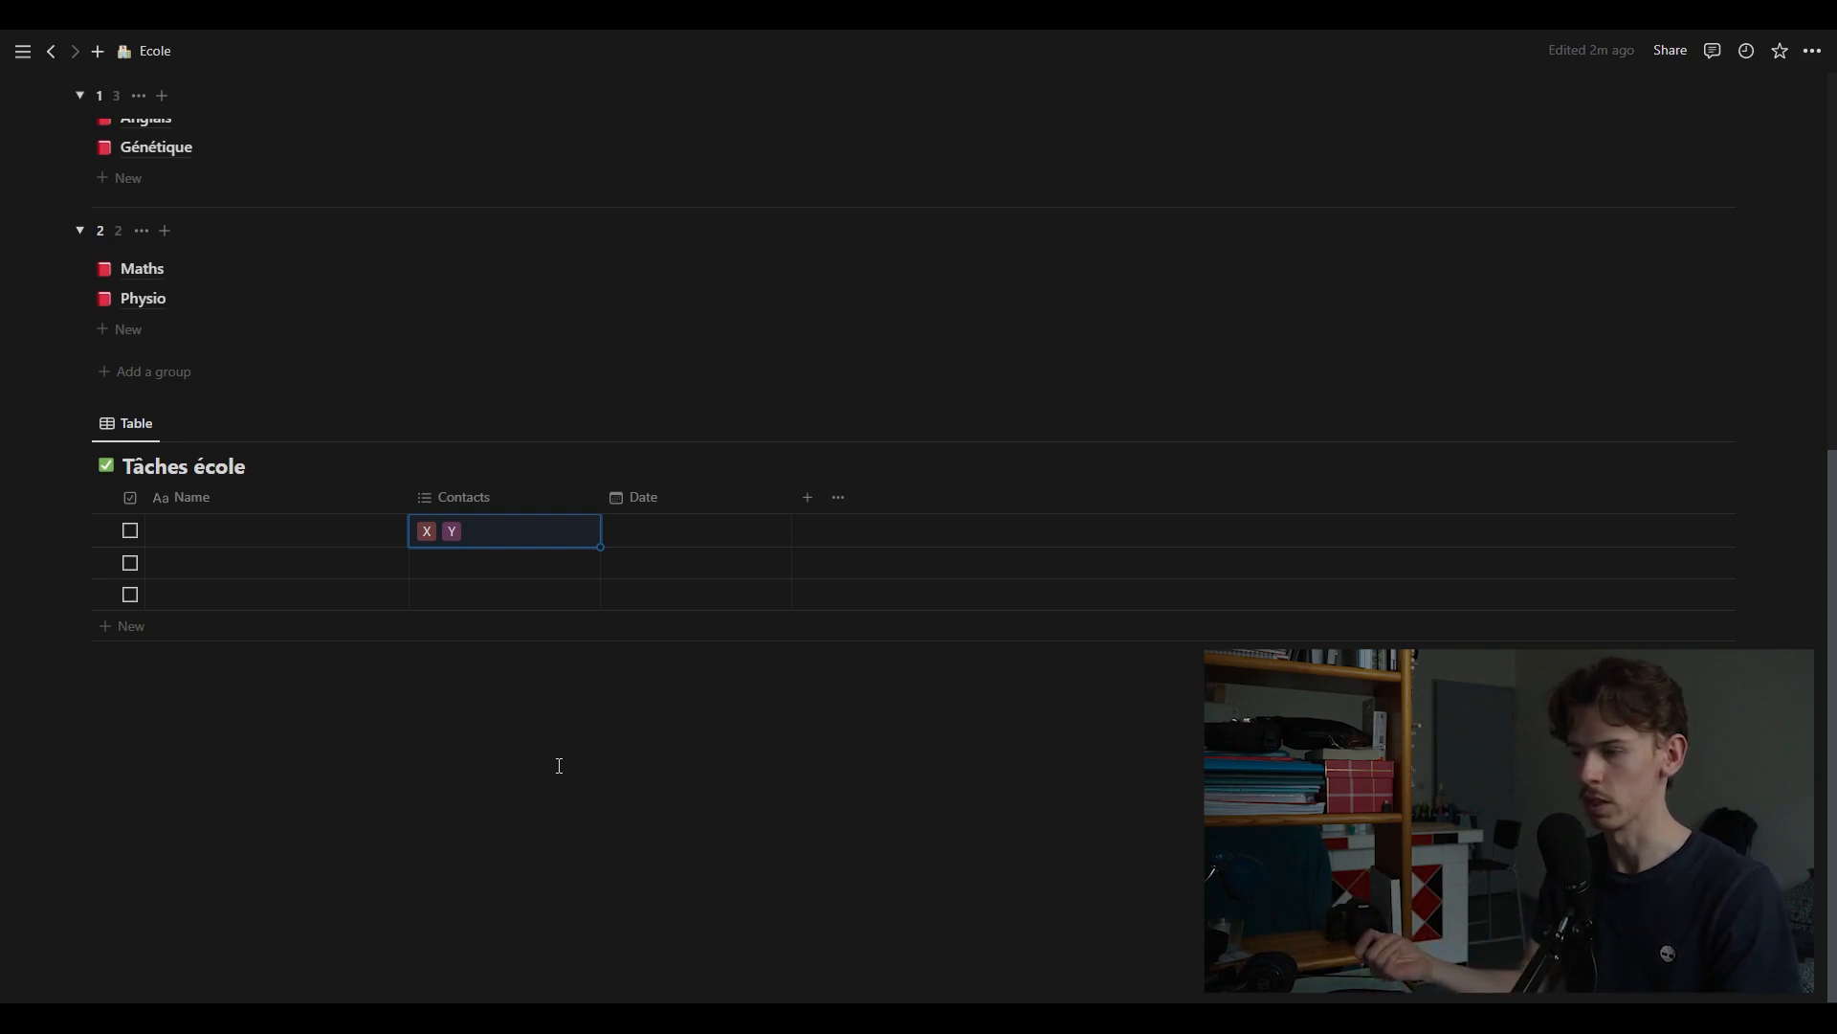
# Name the first task in the Tâches école table "Exposé"
pyautogui.click(230, 529)
pyautogui.write('E')
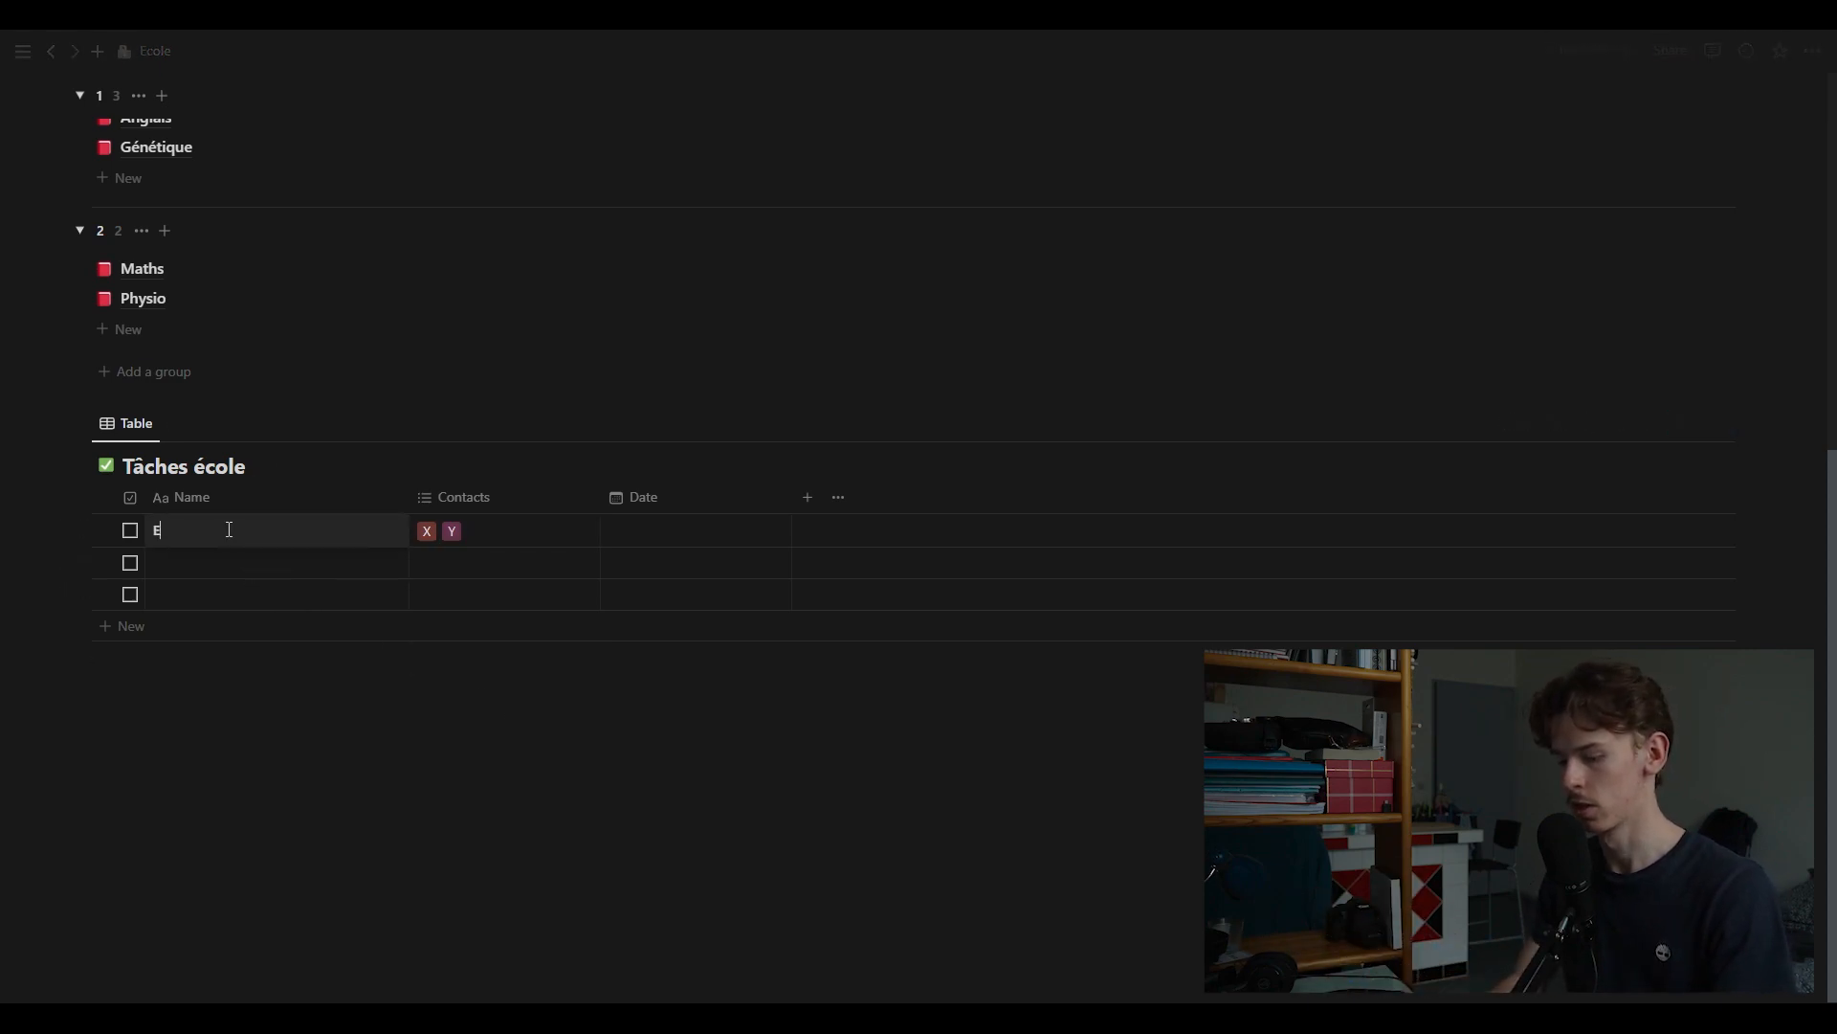
pyautogui.write('xposé')
pyautogui.press('Return')
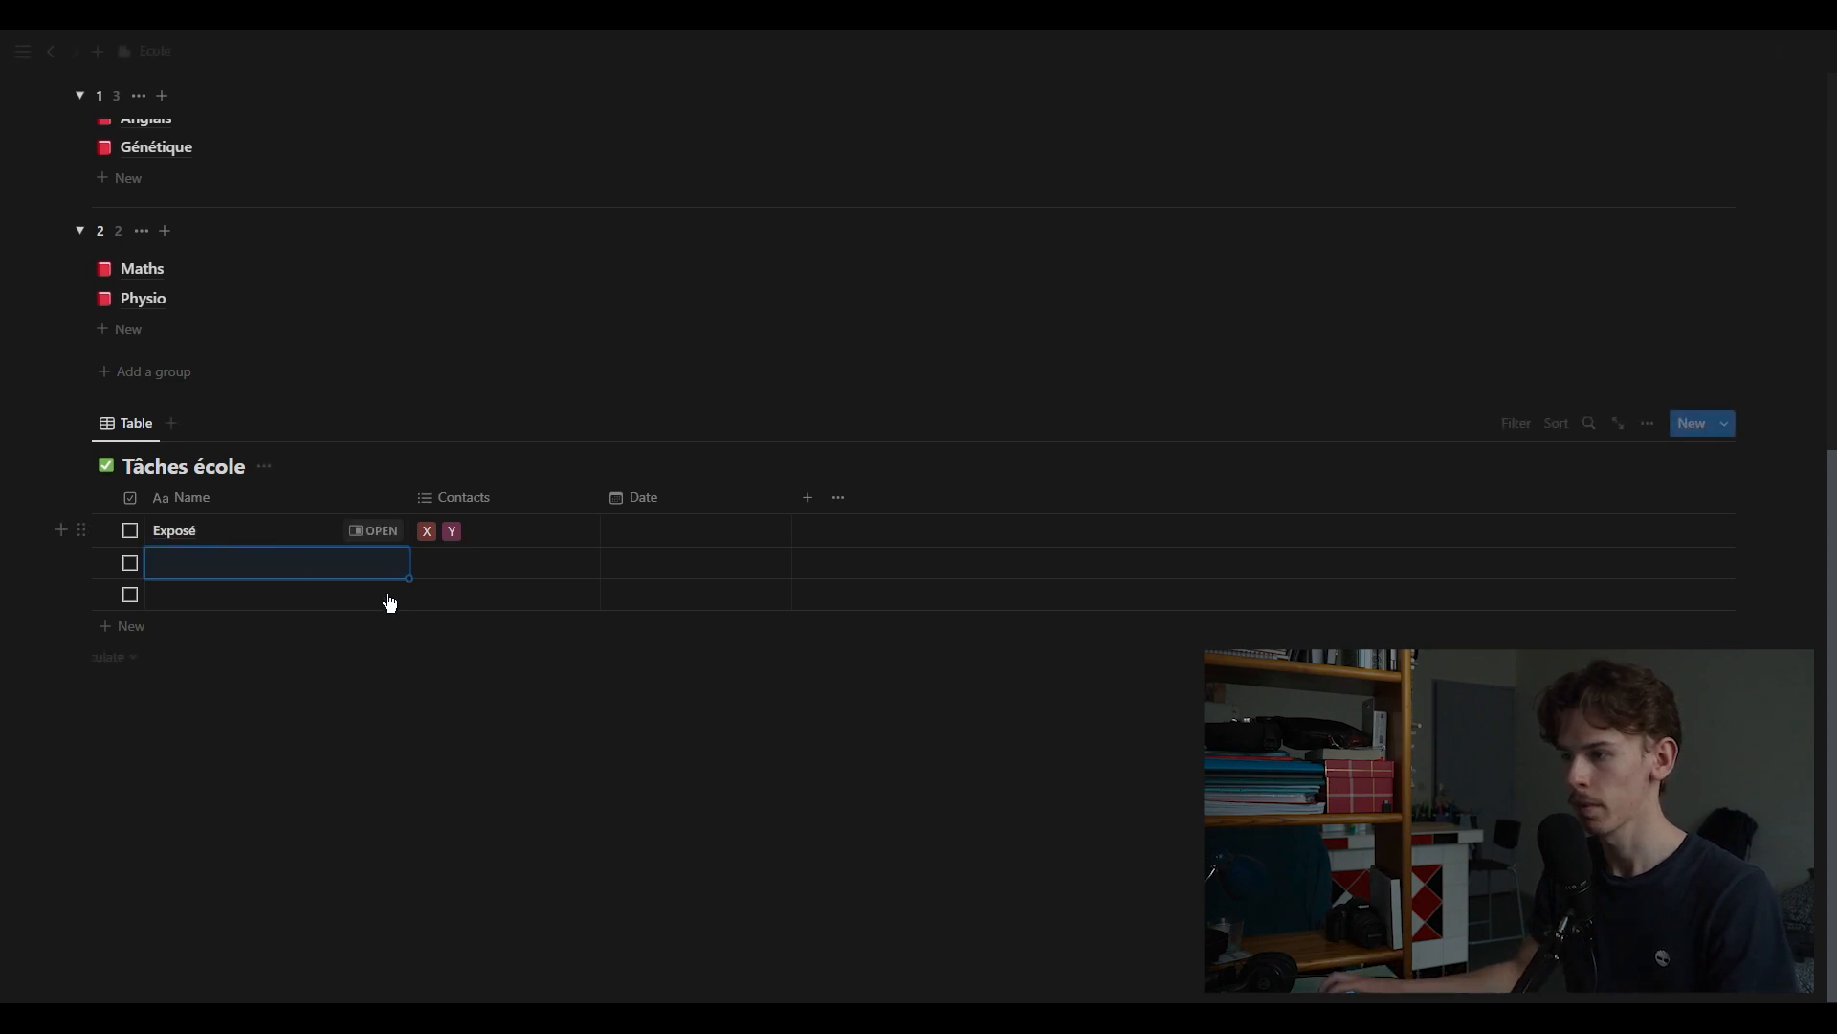
# Set the Exposé task's date to May 10, 2023 and include the time 10:00 AM
pyautogui.click(681, 527)
pyautogui.click(823, 533)
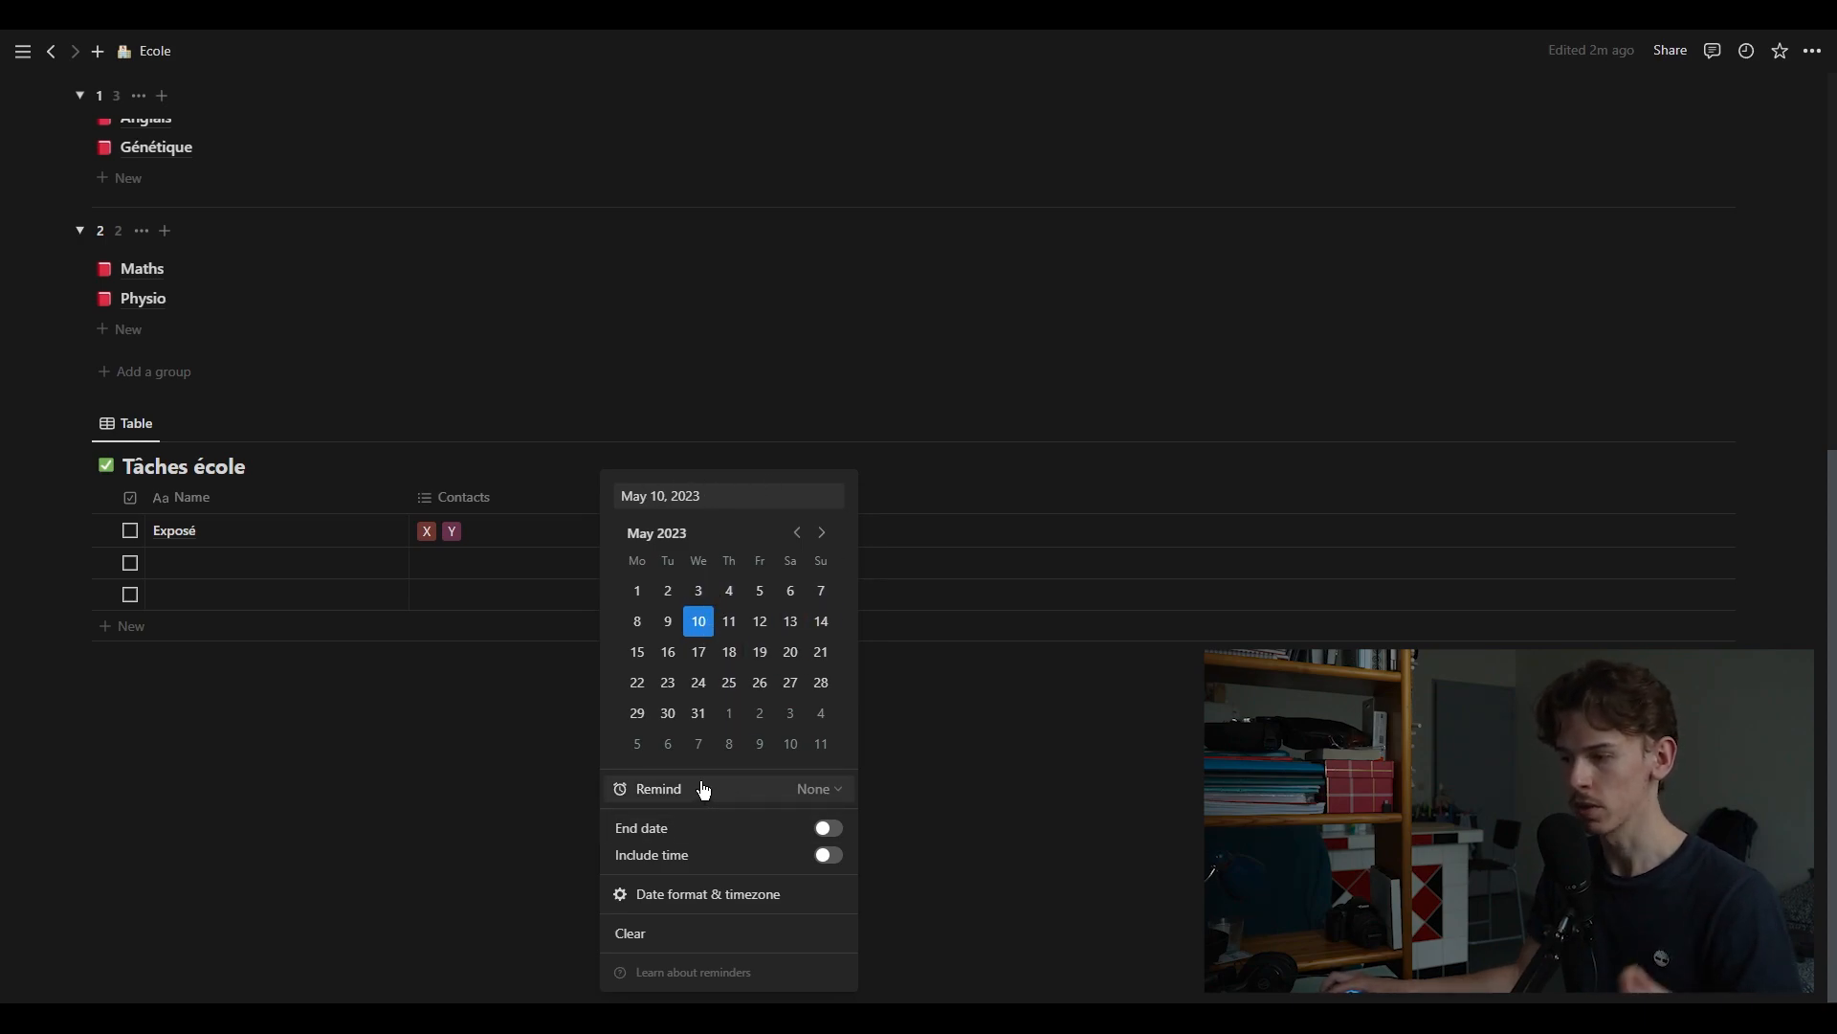
pyautogui.click(779, 788)
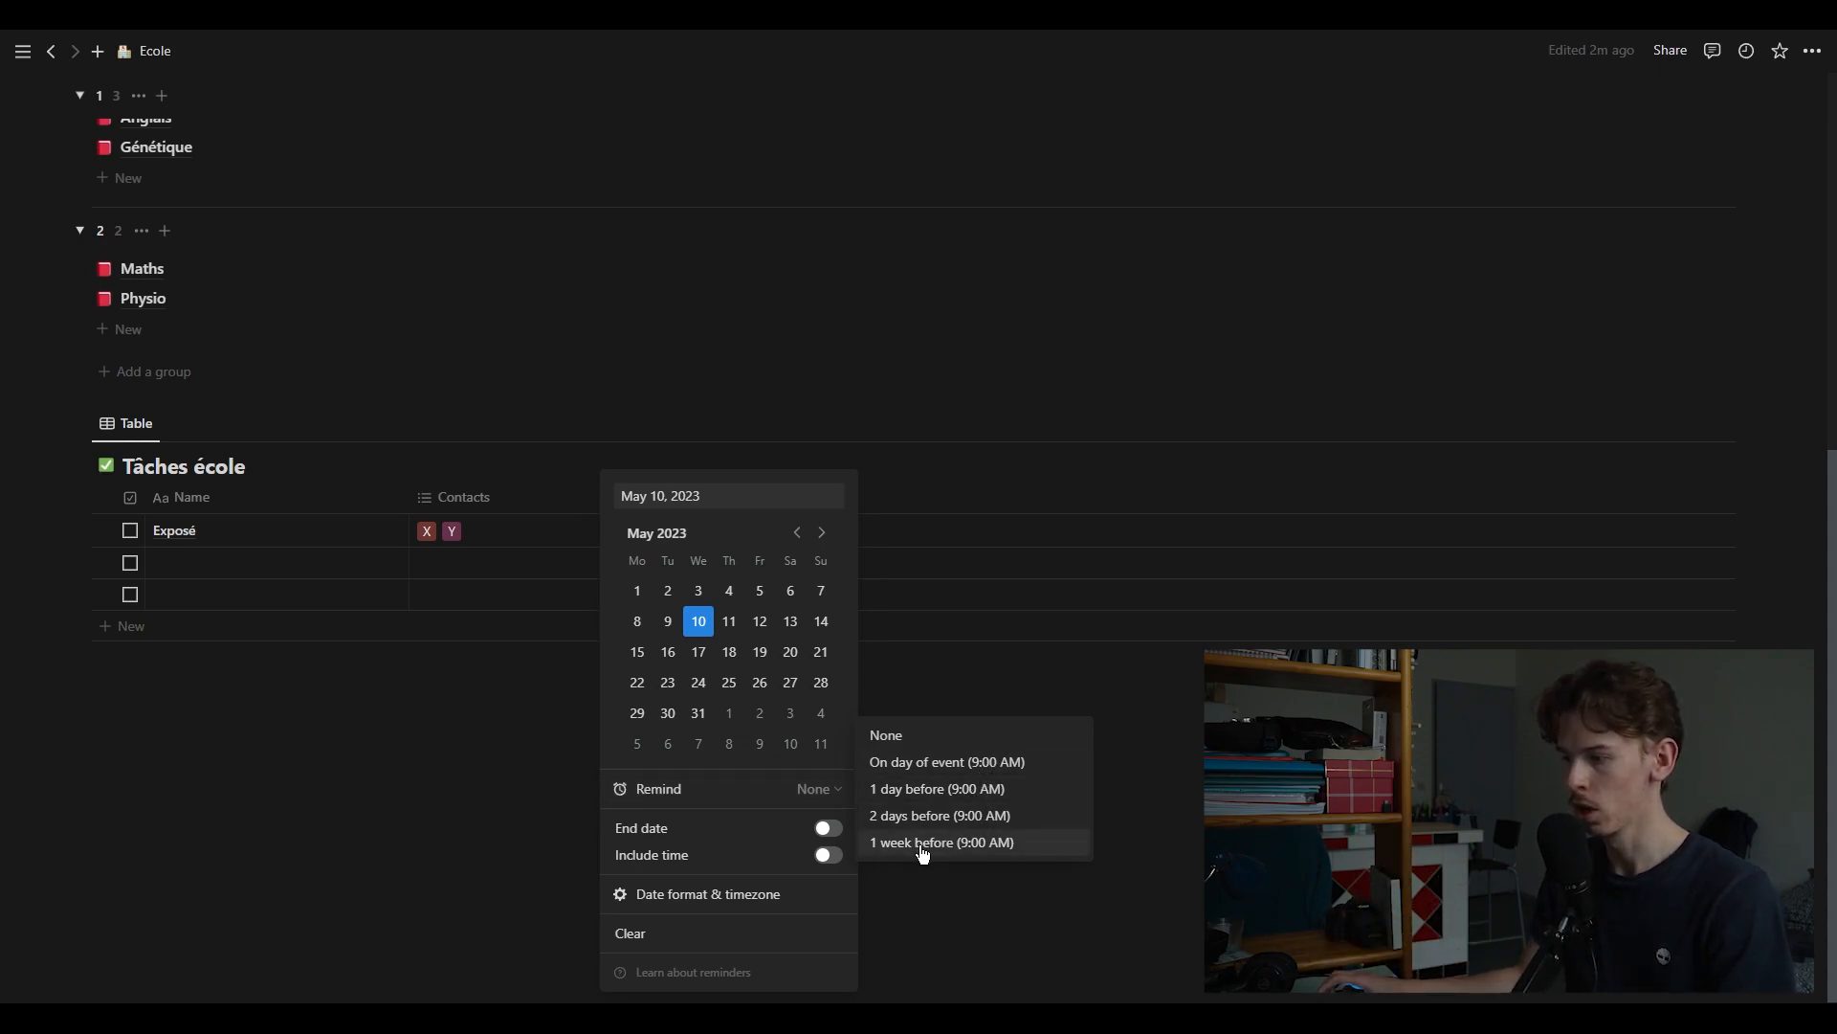
pyautogui.click(833, 787)
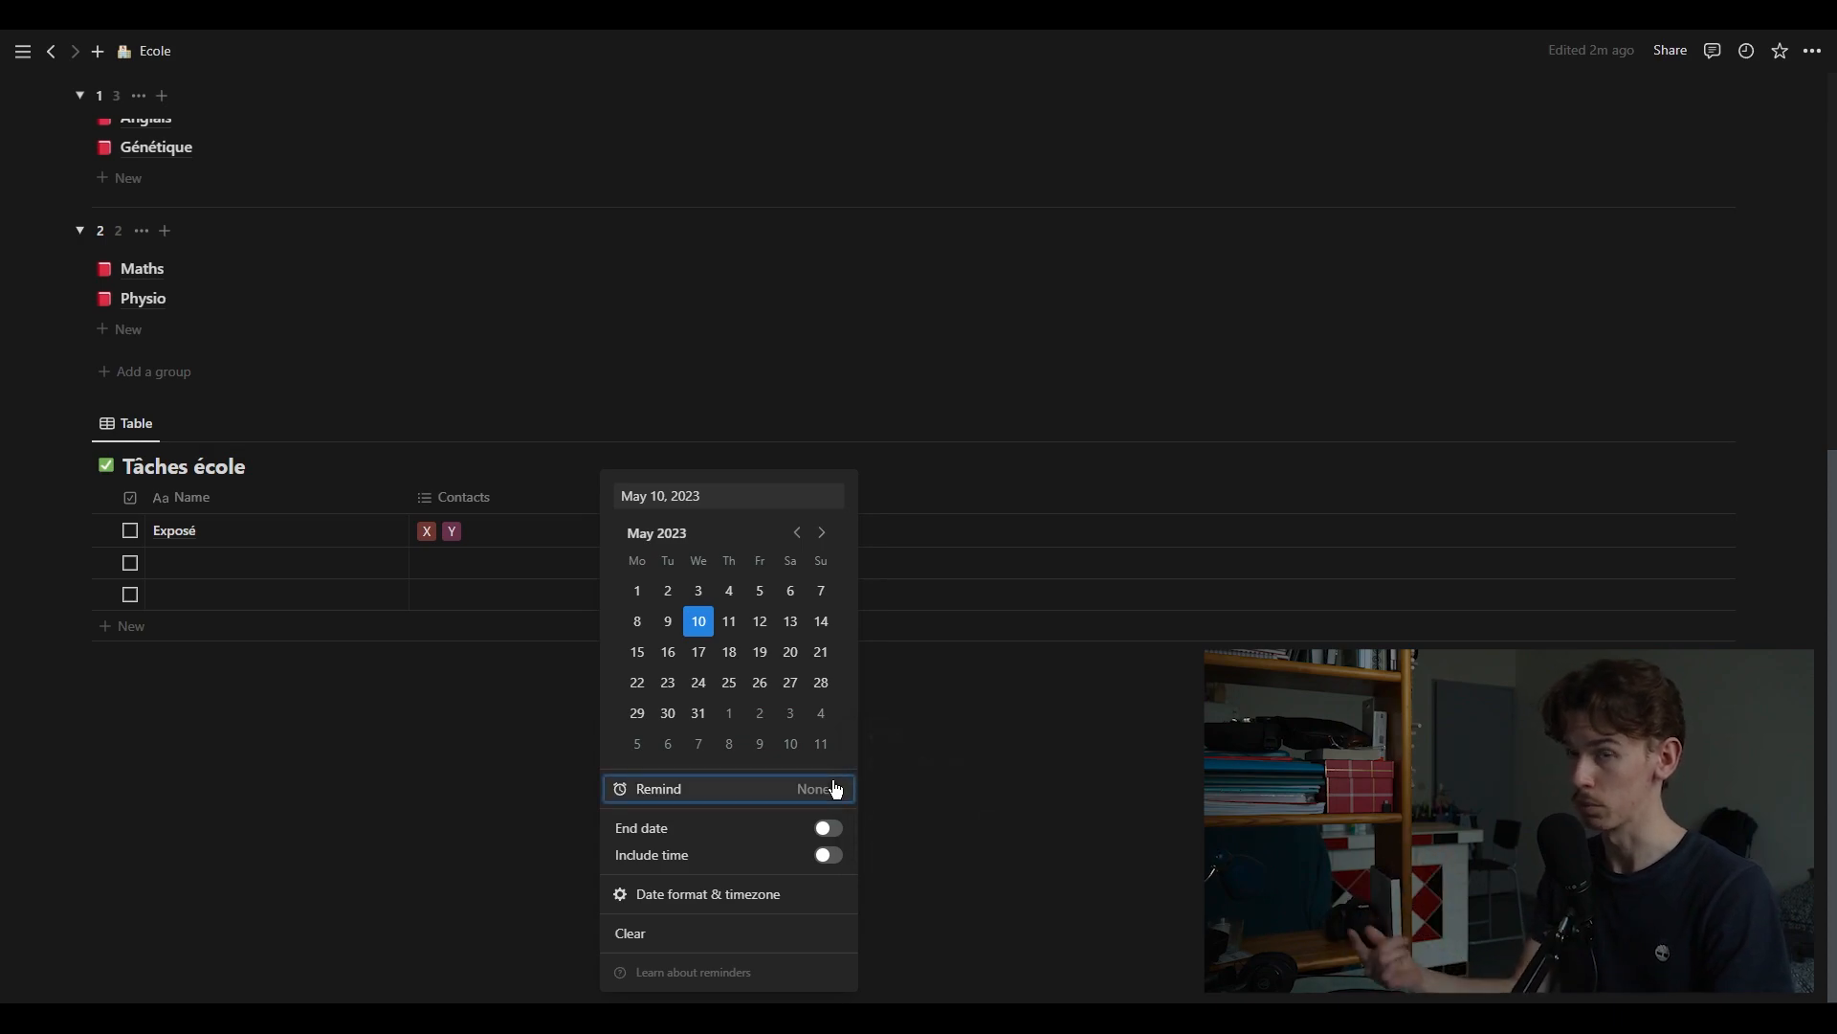
pyautogui.click(842, 863)
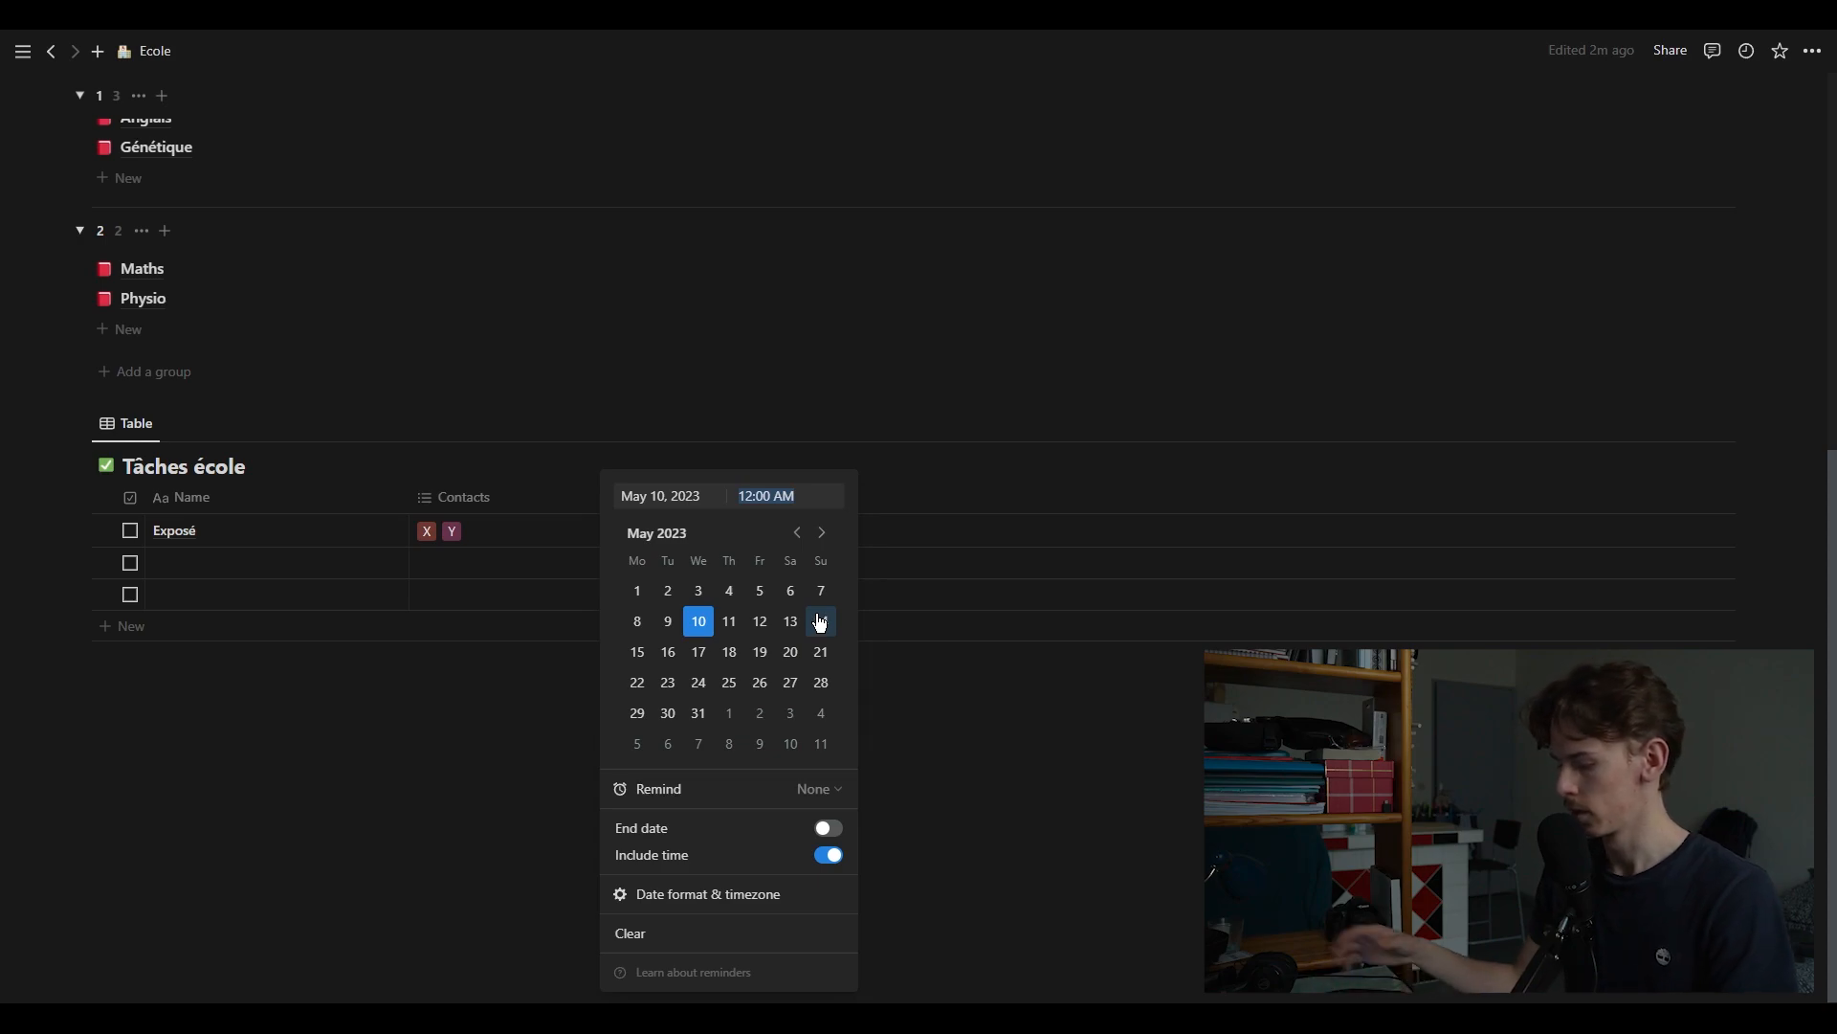
pyautogui.write('10')
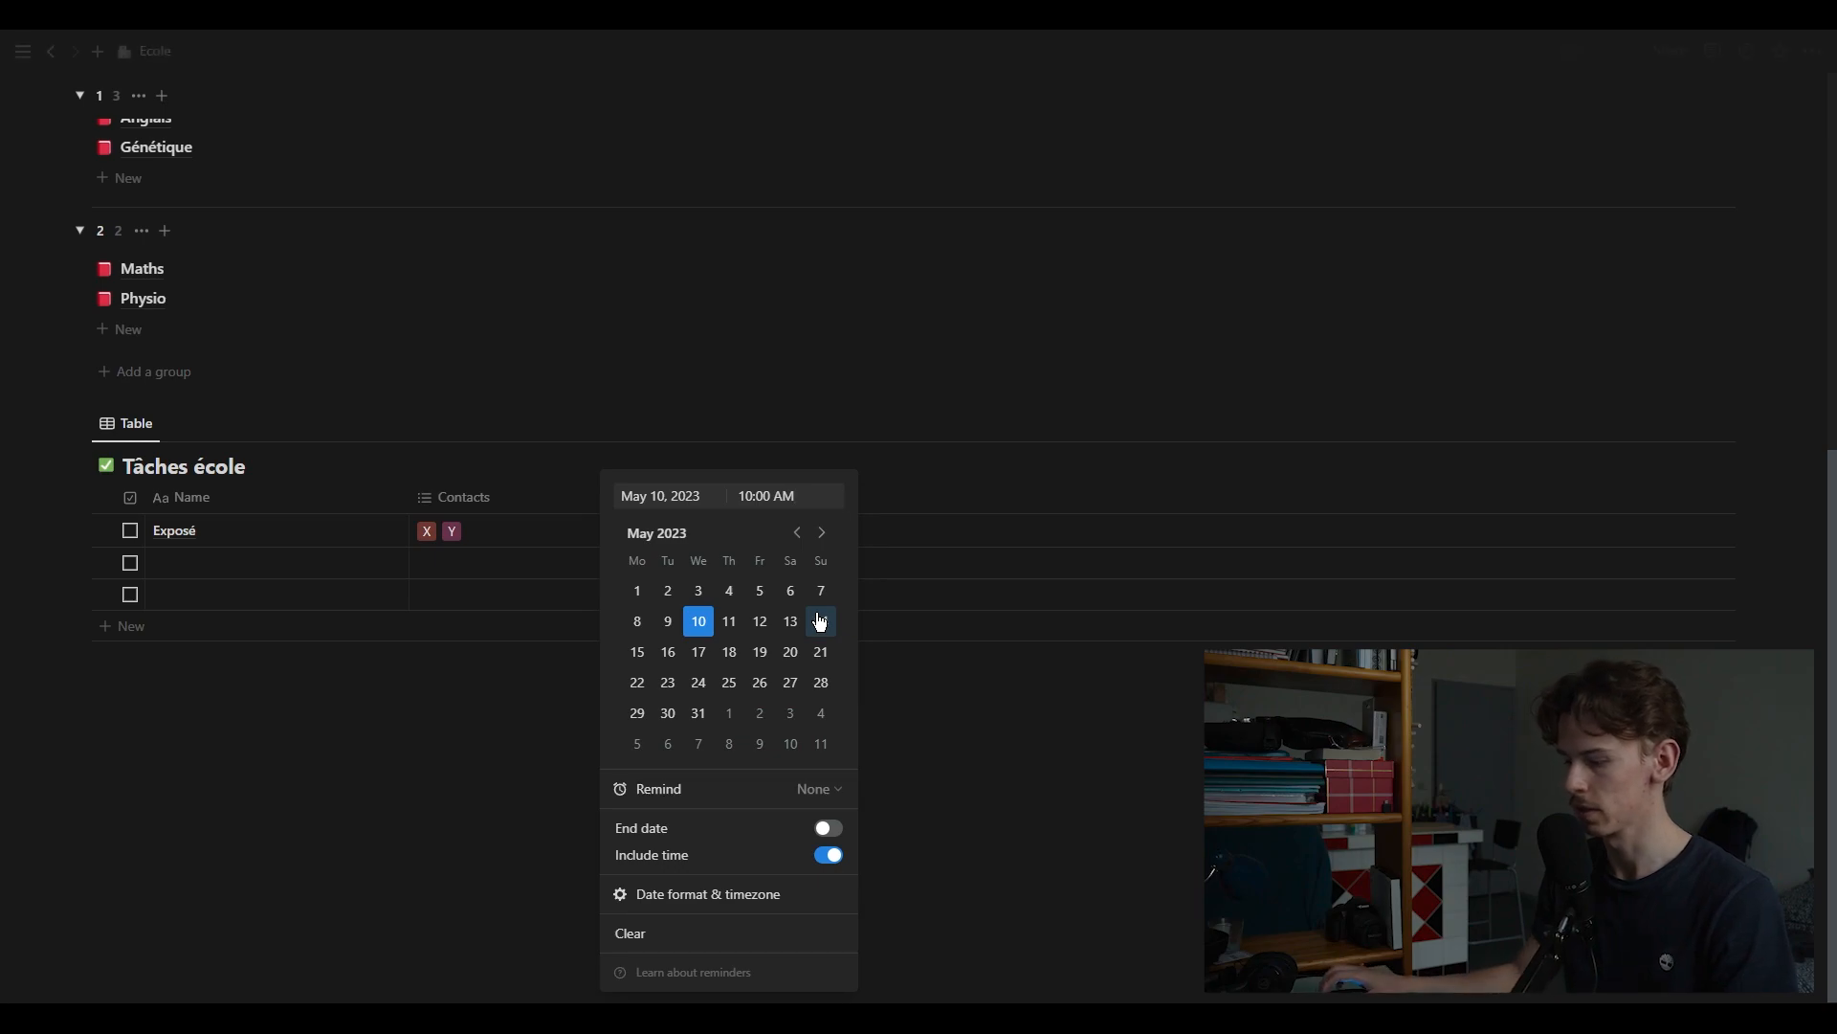
pyautogui.click(750, 794)
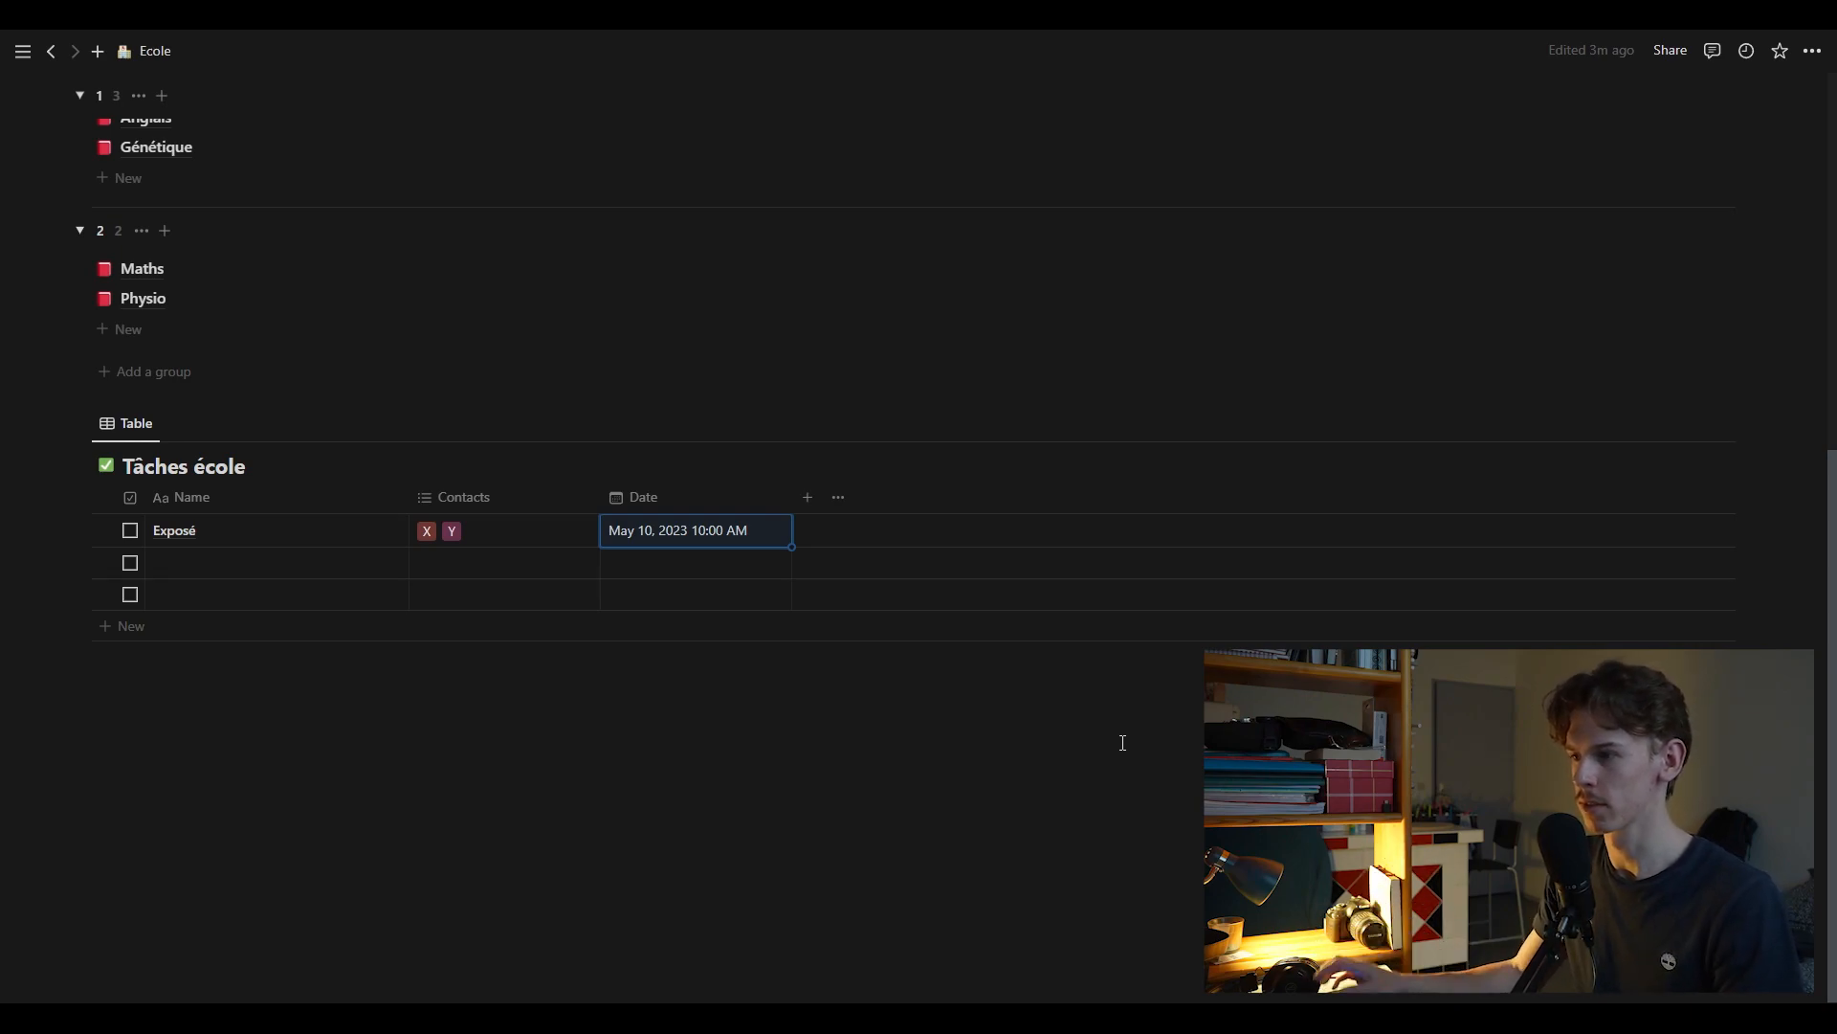
# Add a reminder 10 minutes before the Exposé task's date
pyautogui.click(648, 531)
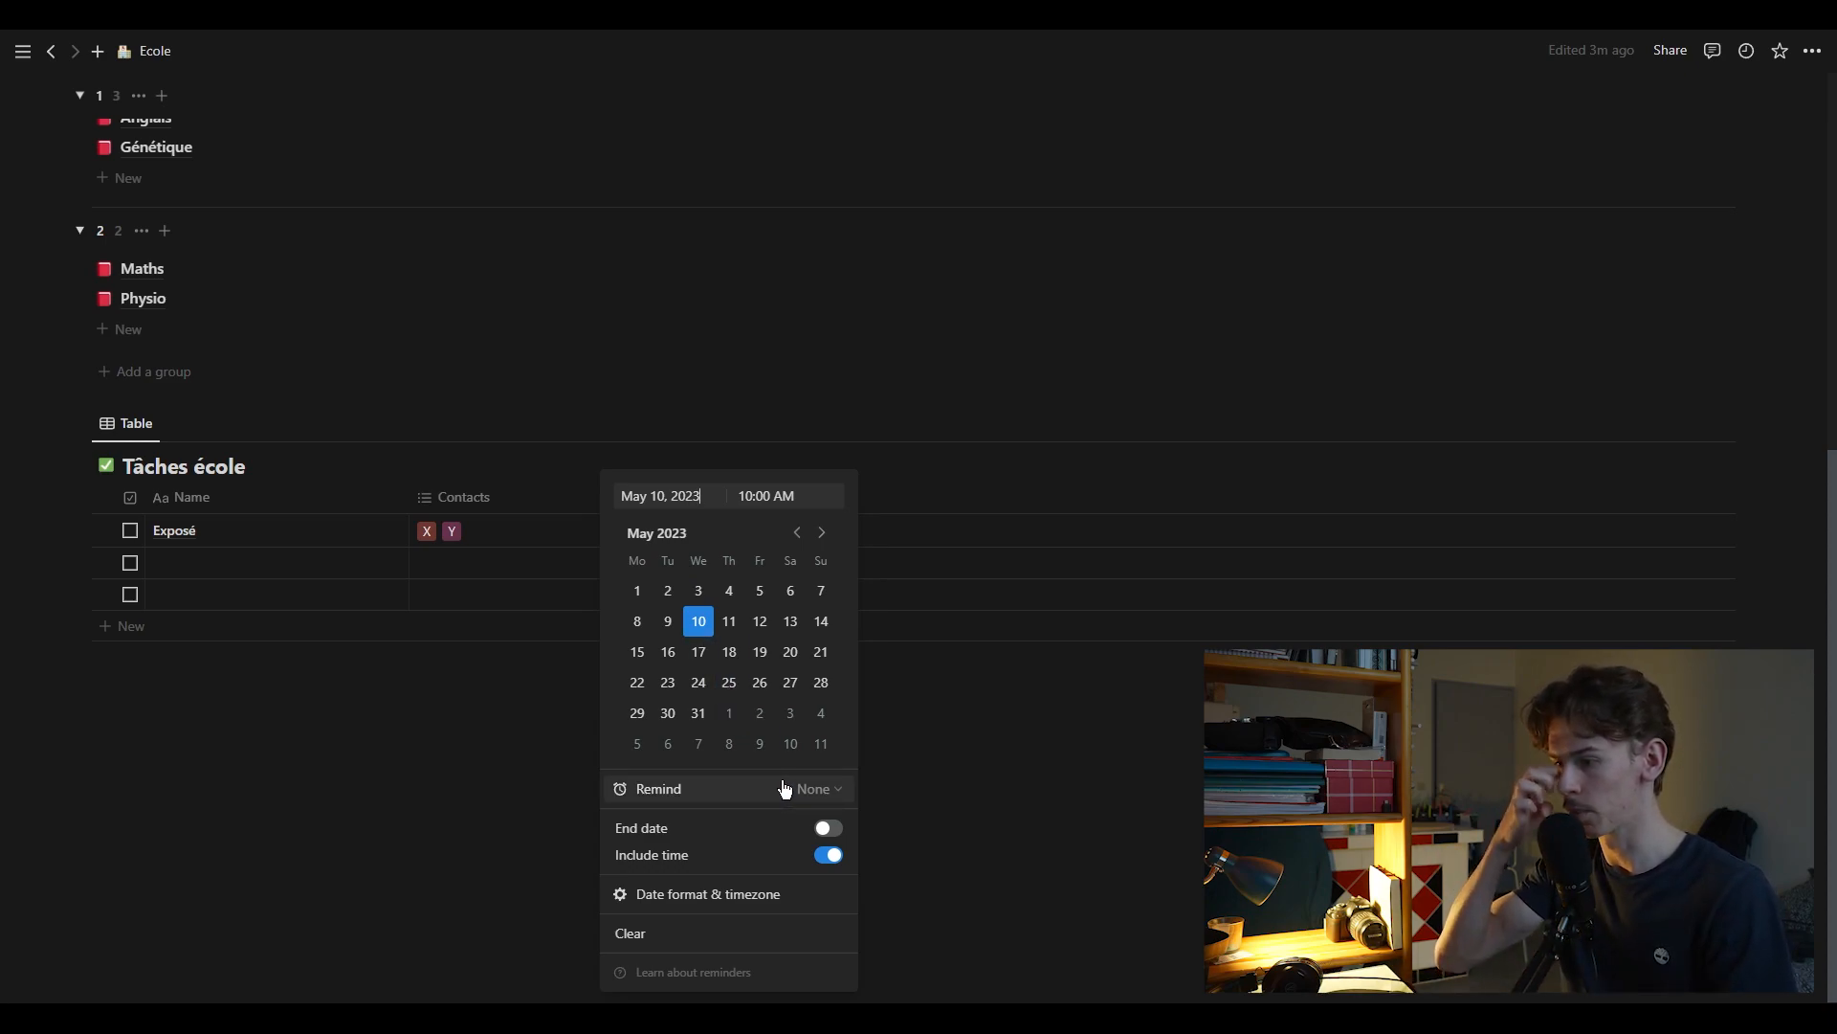
pyautogui.click(726, 790)
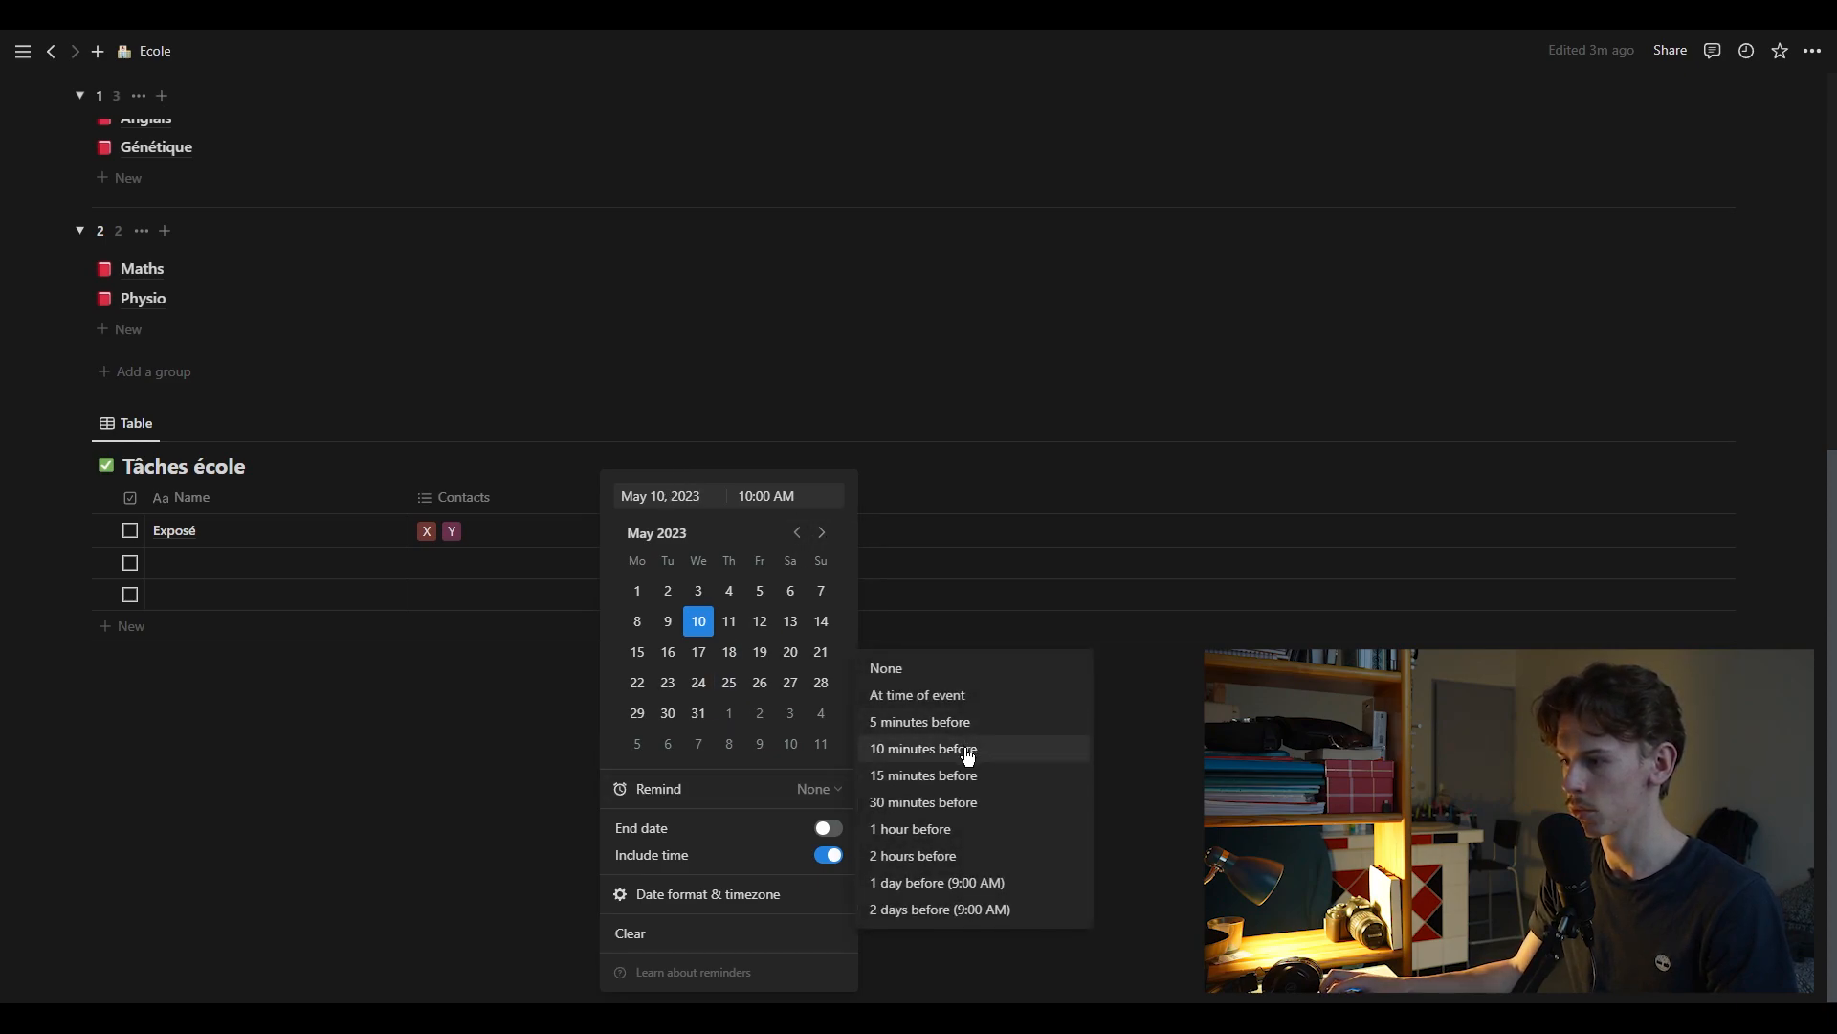
pyautogui.click(968, 756)
pyautogui.click(1080, 816)
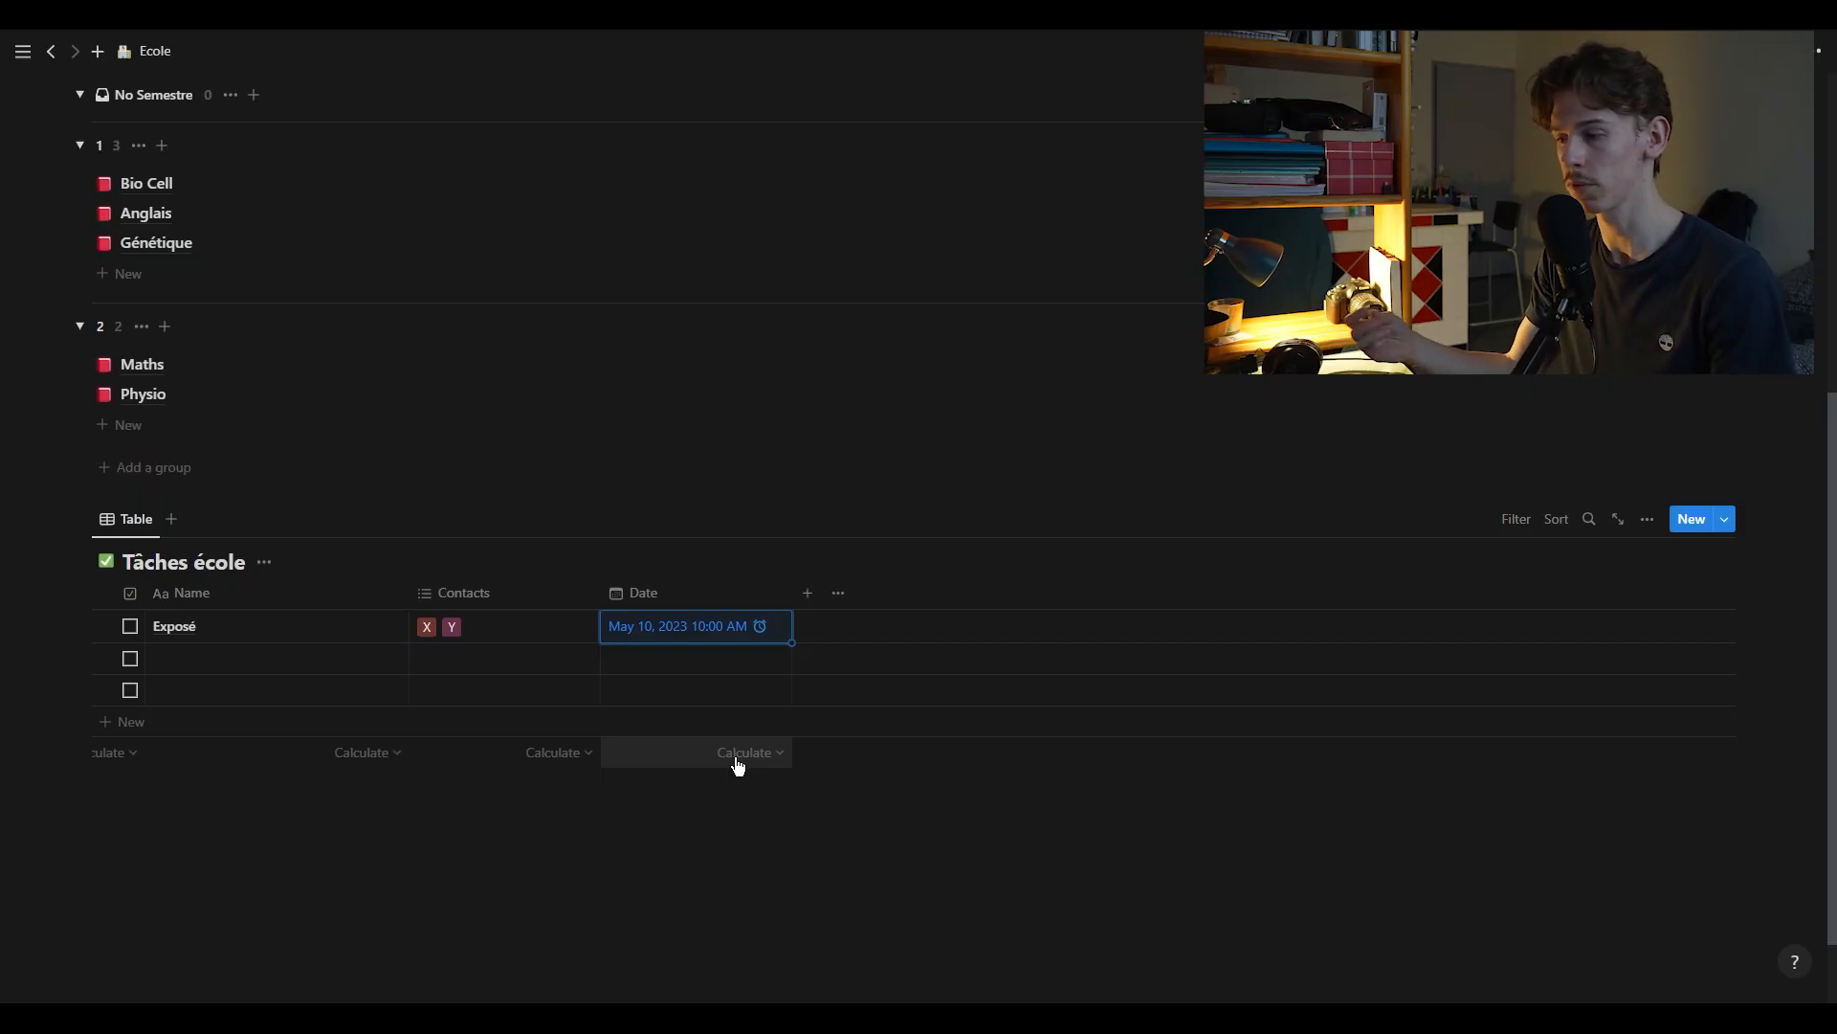
# Start a new Relation property on the Tâches école table and link it to the Cours L3 database
pyautogui.click(807, 598)
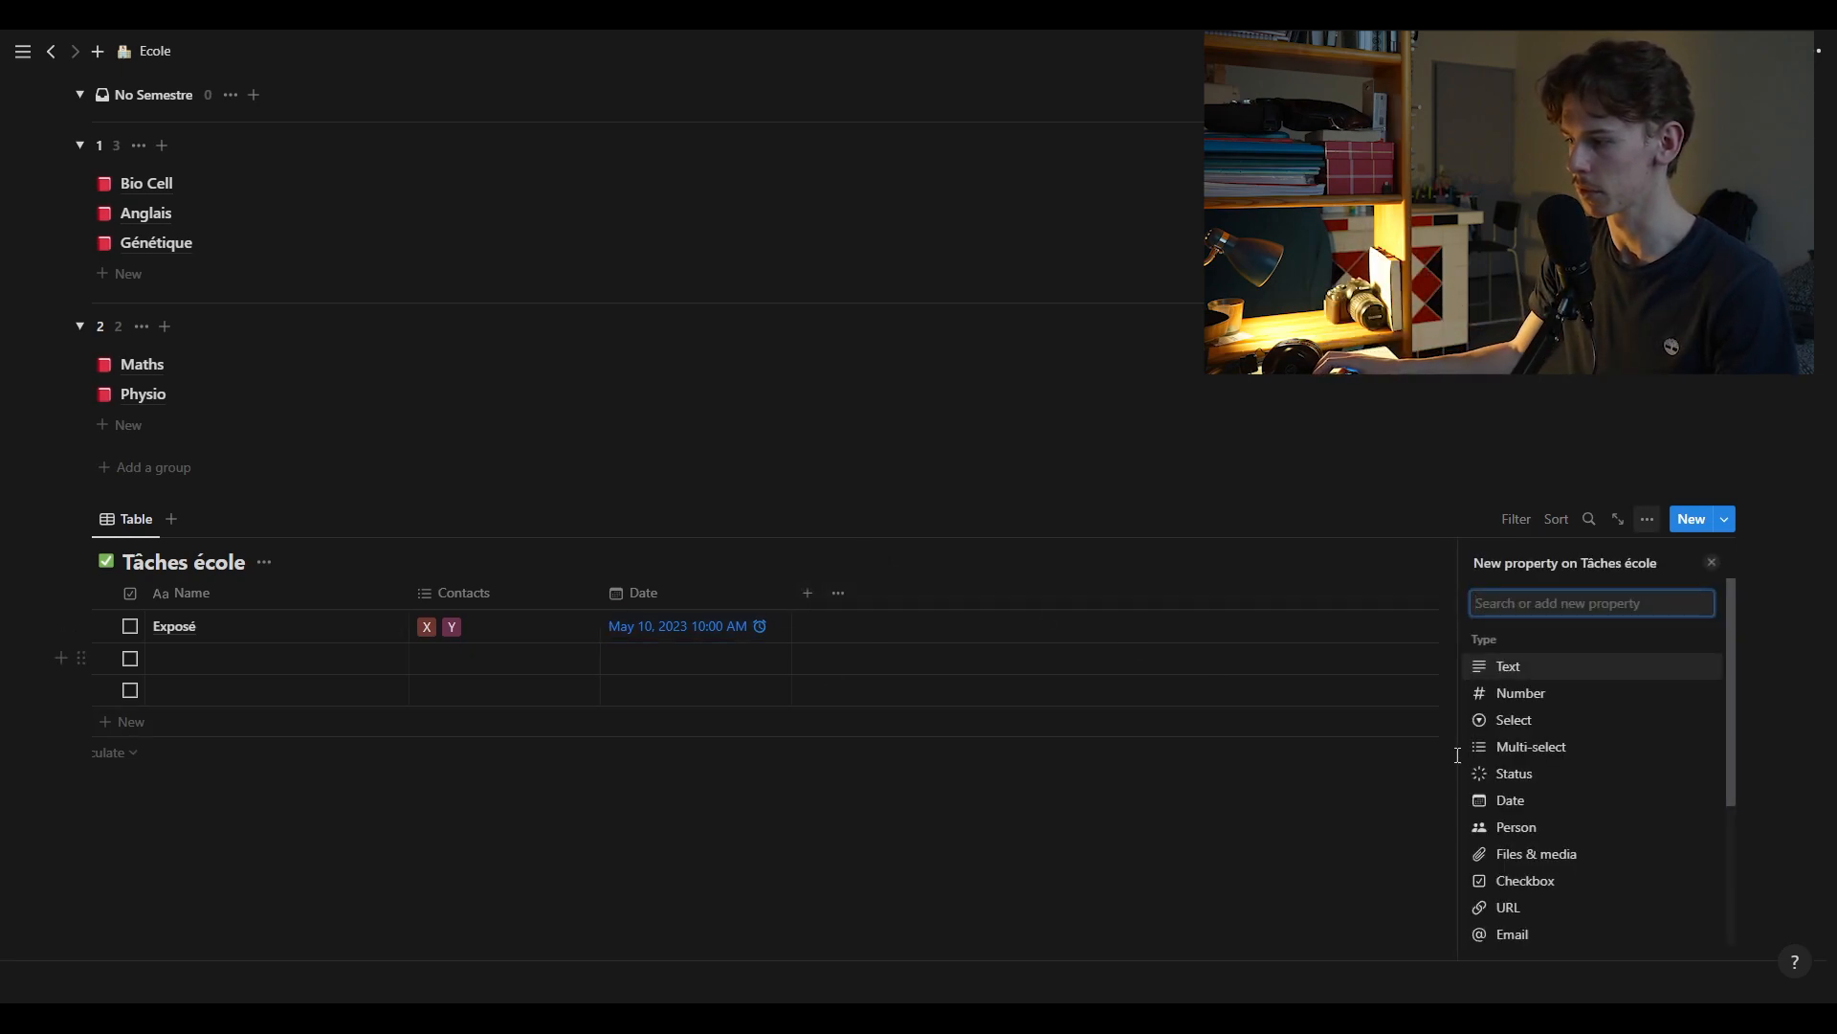
pyautogui.scroll(-3, 1569, 786)
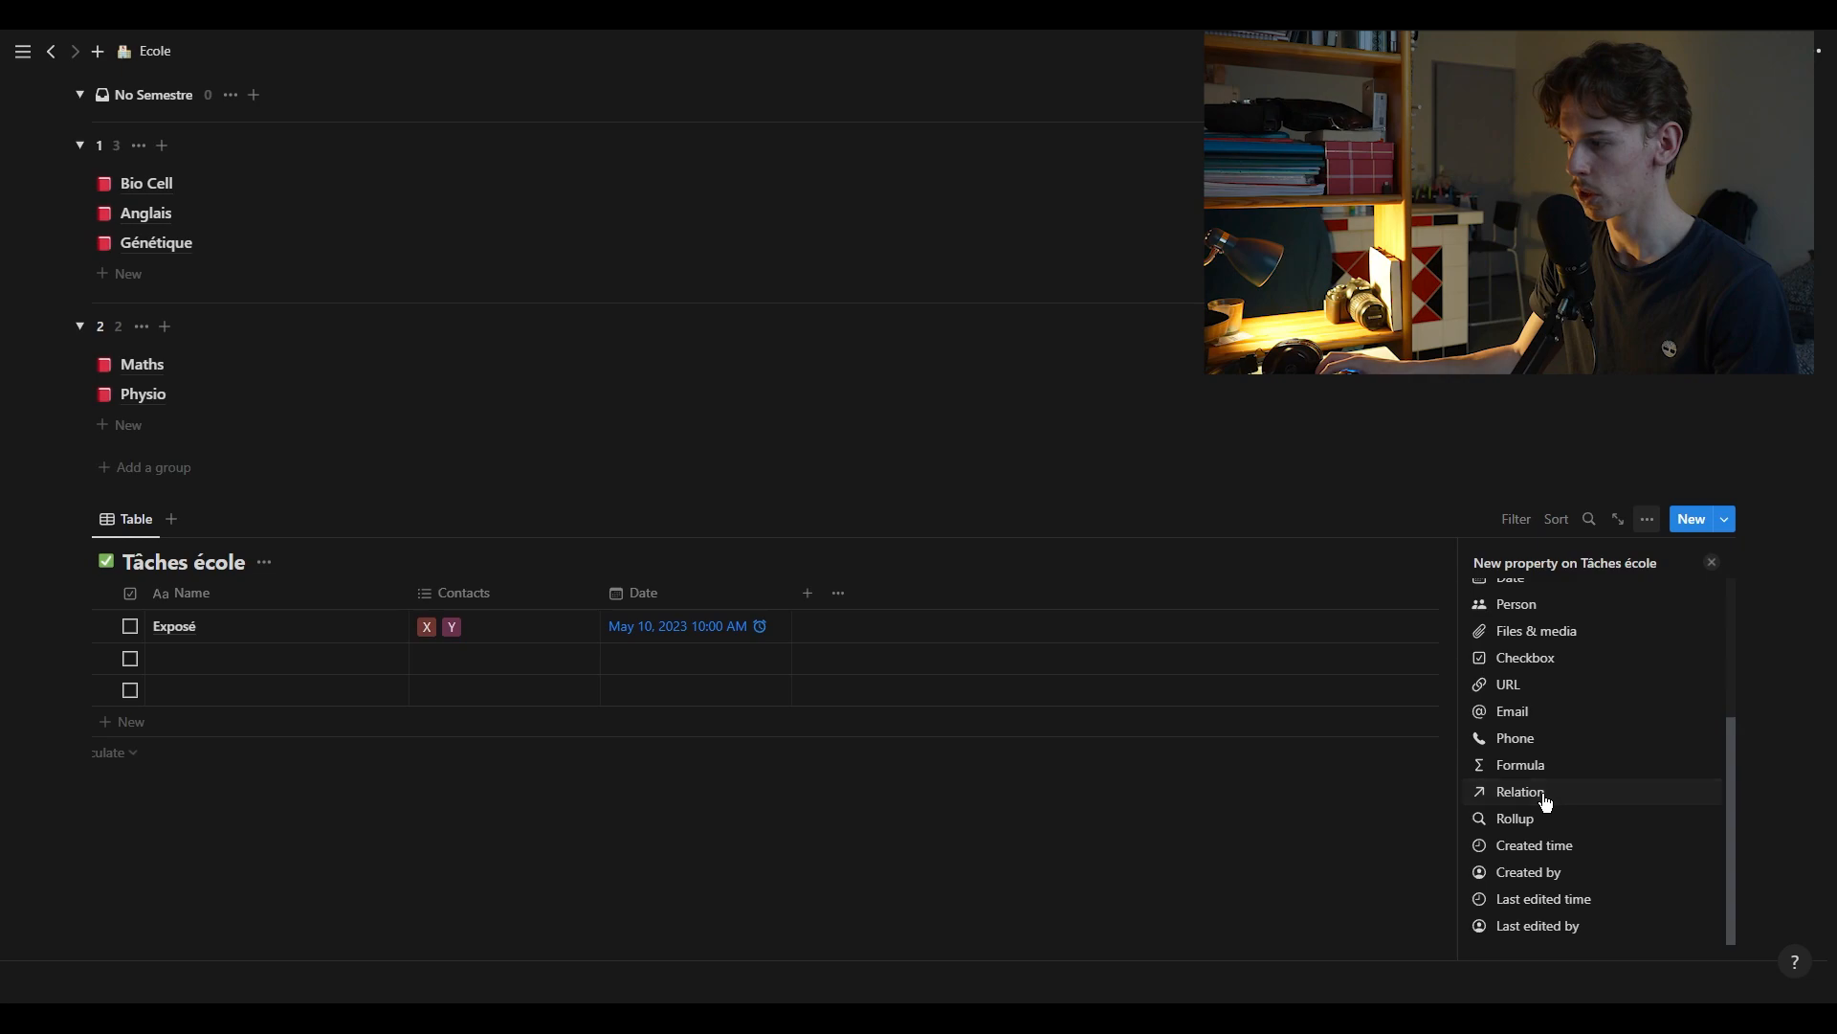
pyautogui.click(1547, 800)
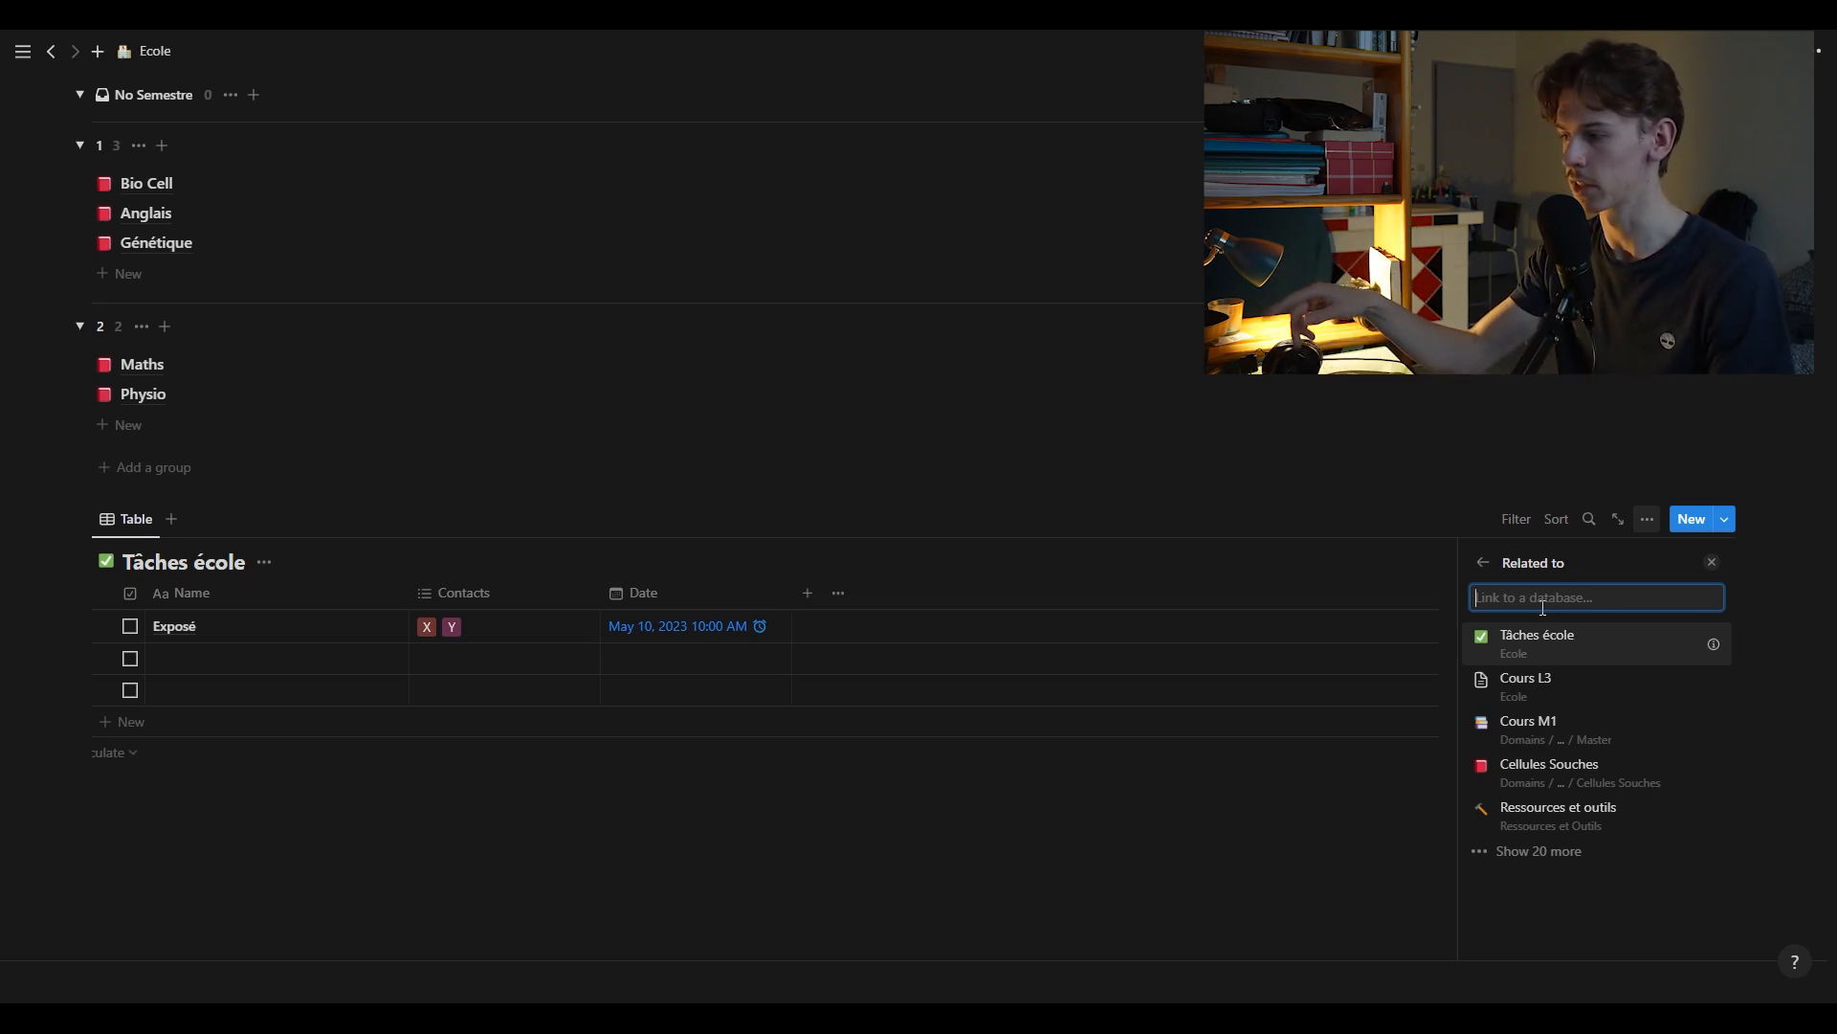
pyautogui.write('C')
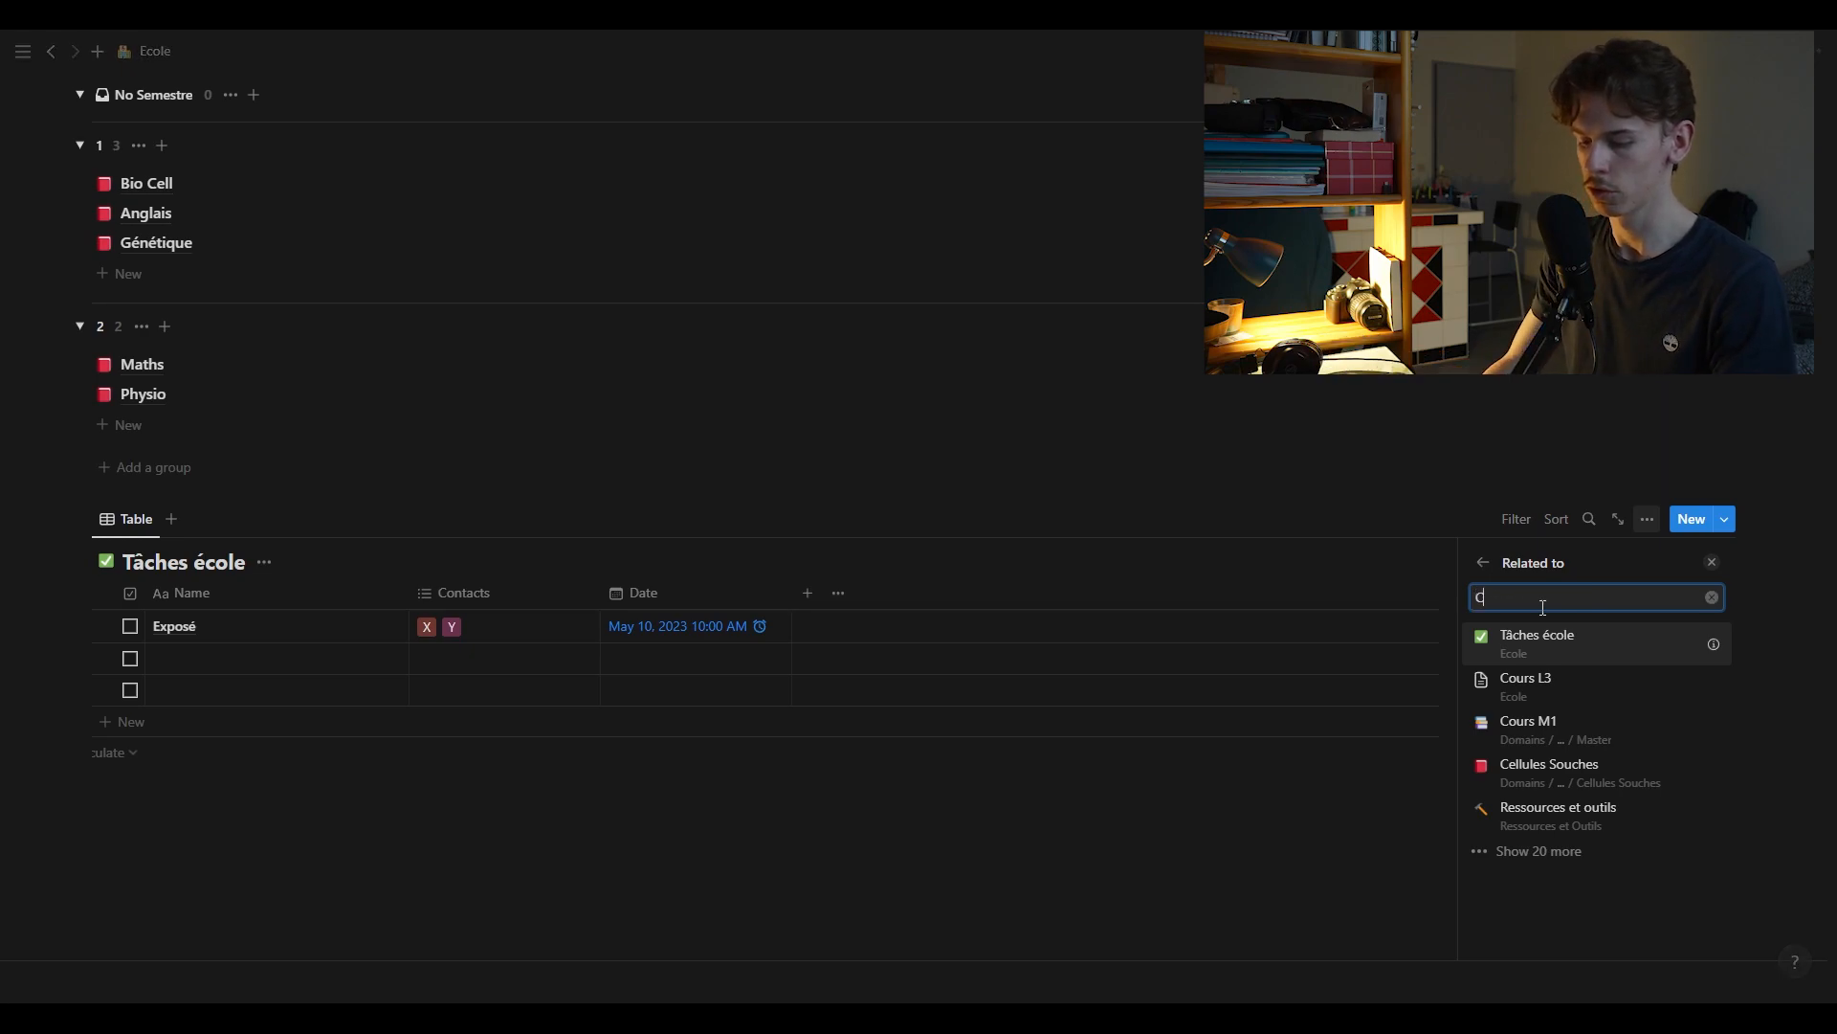
pyautogui.write('ours L3')
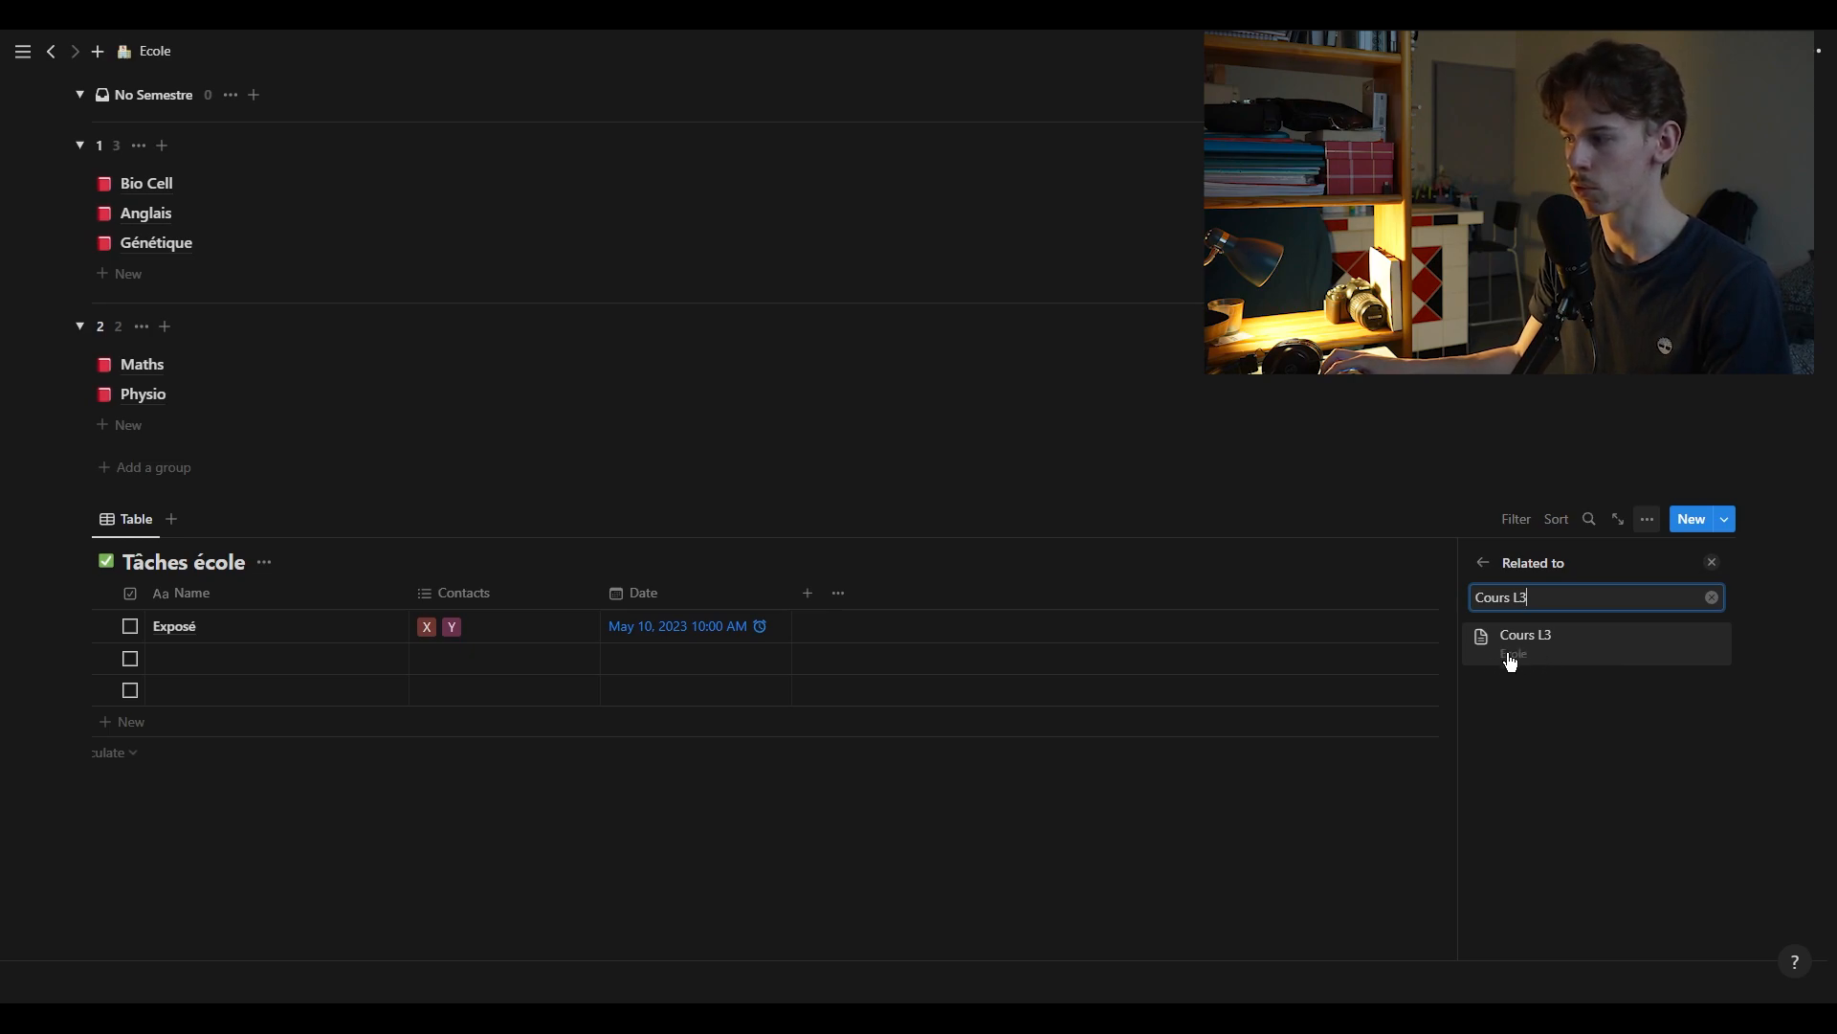
pyautogui.click(1561, 654)
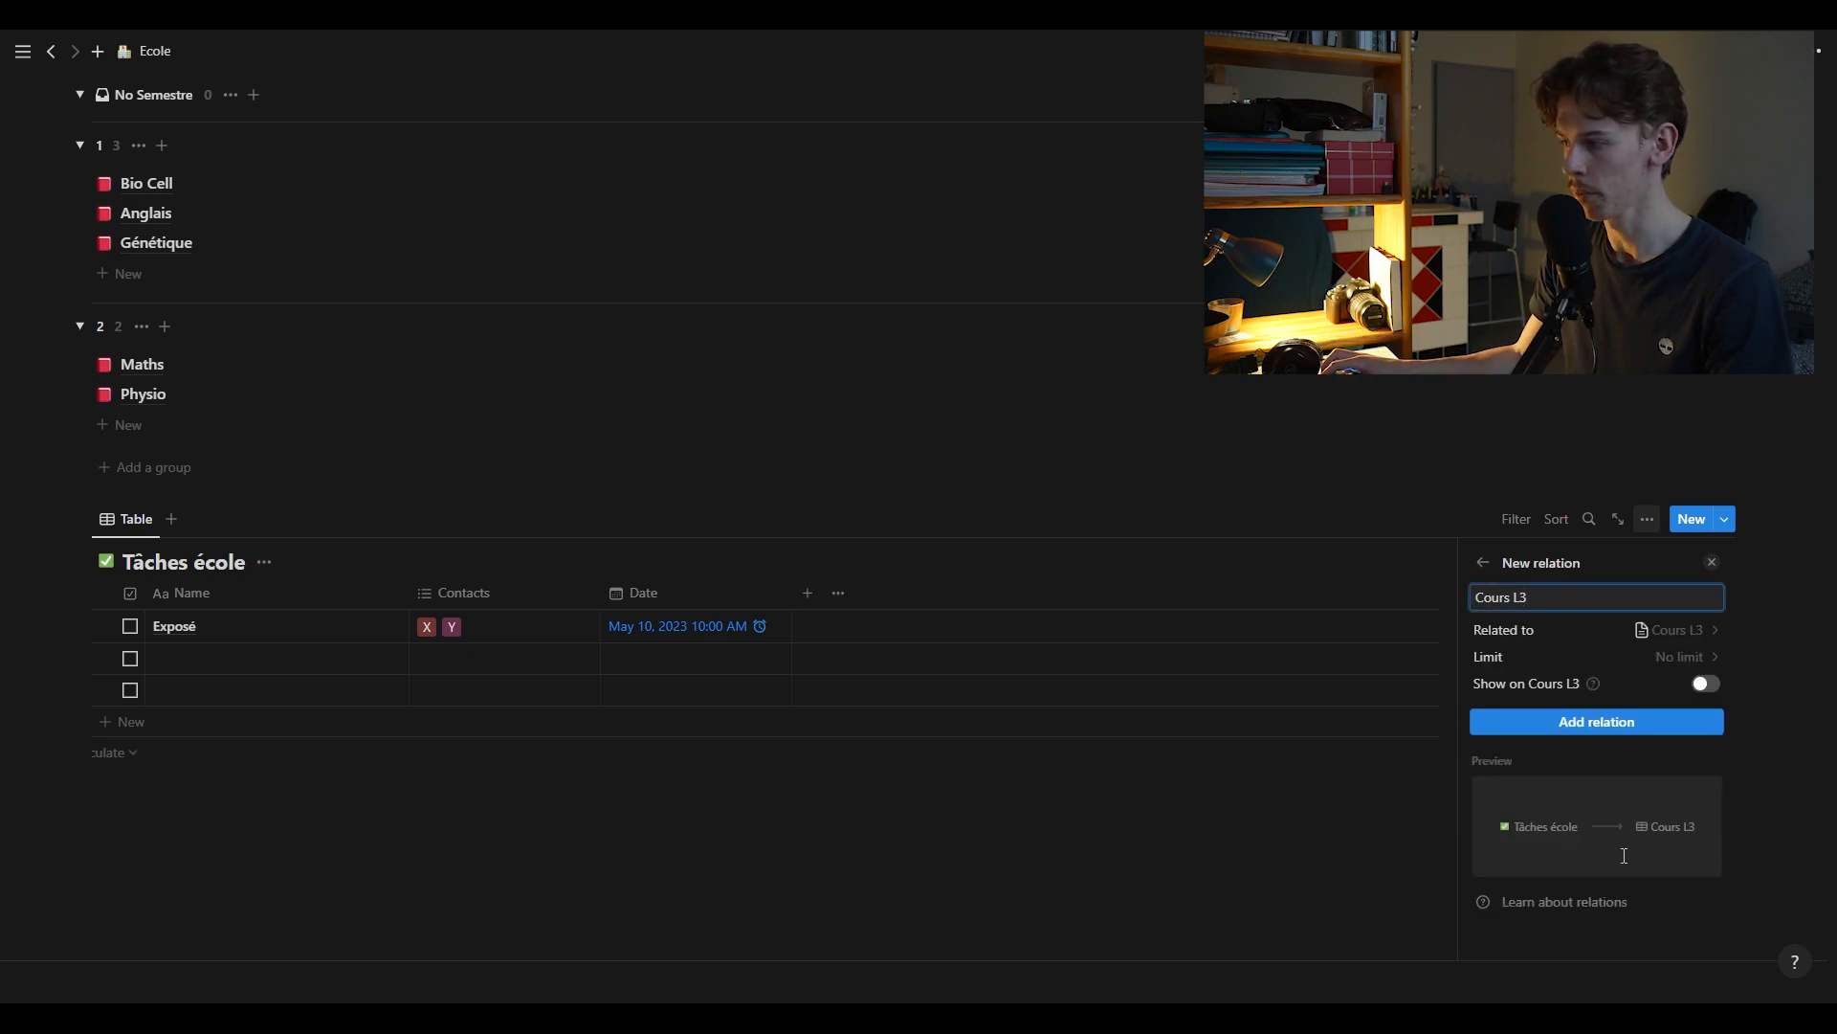
# Show the relation on Cours L3 as well, keep it at No limit, and add it to the table
pyautogui.click(1707, 684)
pyautogui.click(1670, 657)
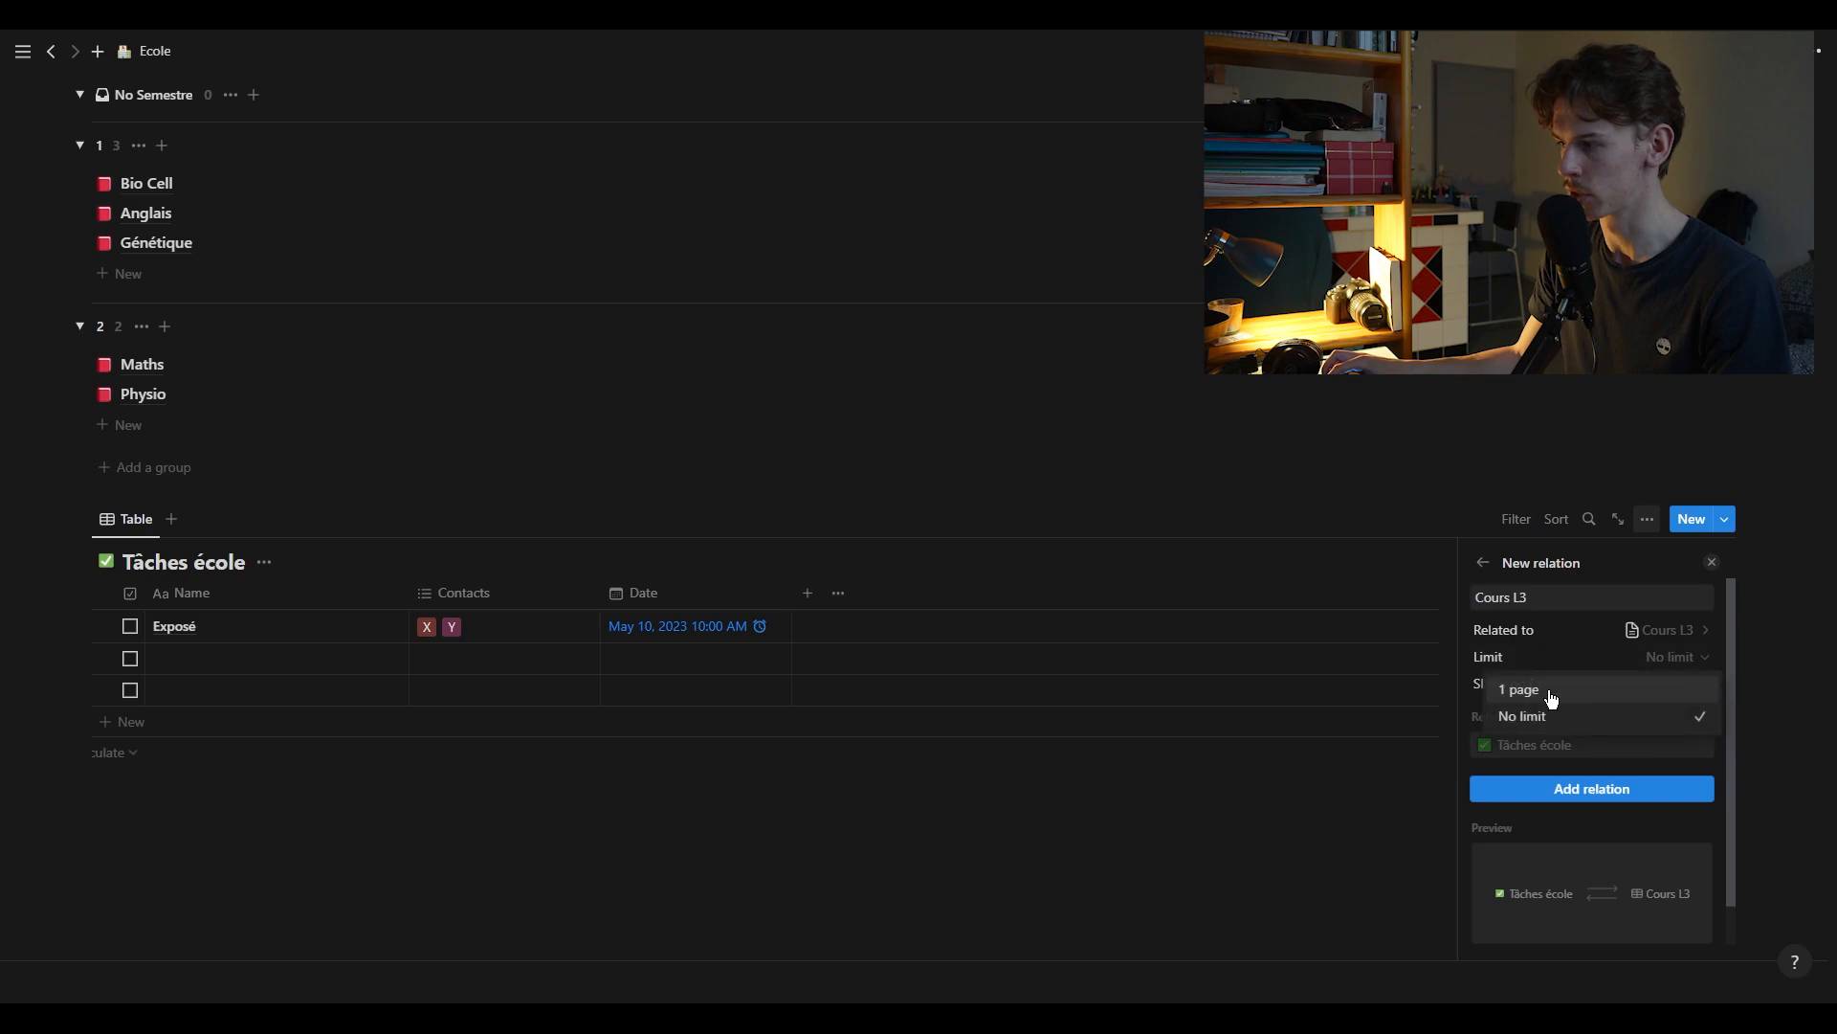
pyautogui.click(1553, 728)
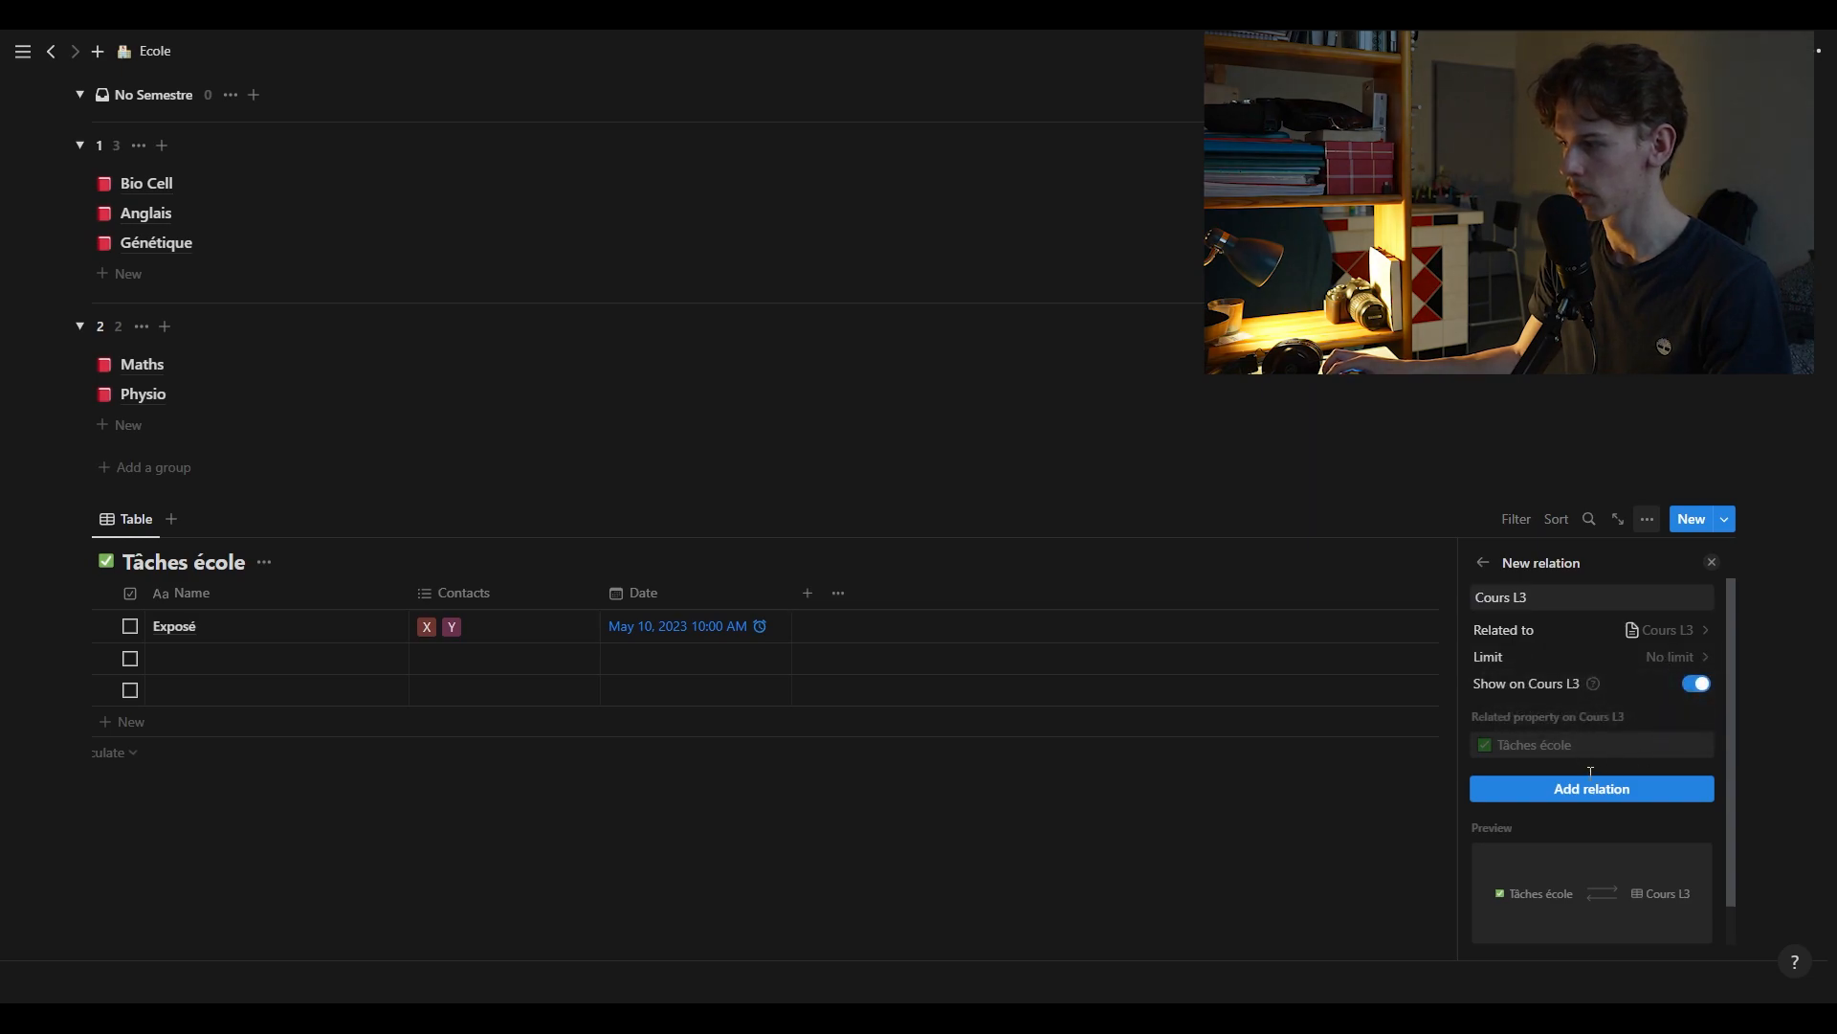
pyautogui.scroll(-1, 1646, 761)
pyautogui.click(1614, 747)
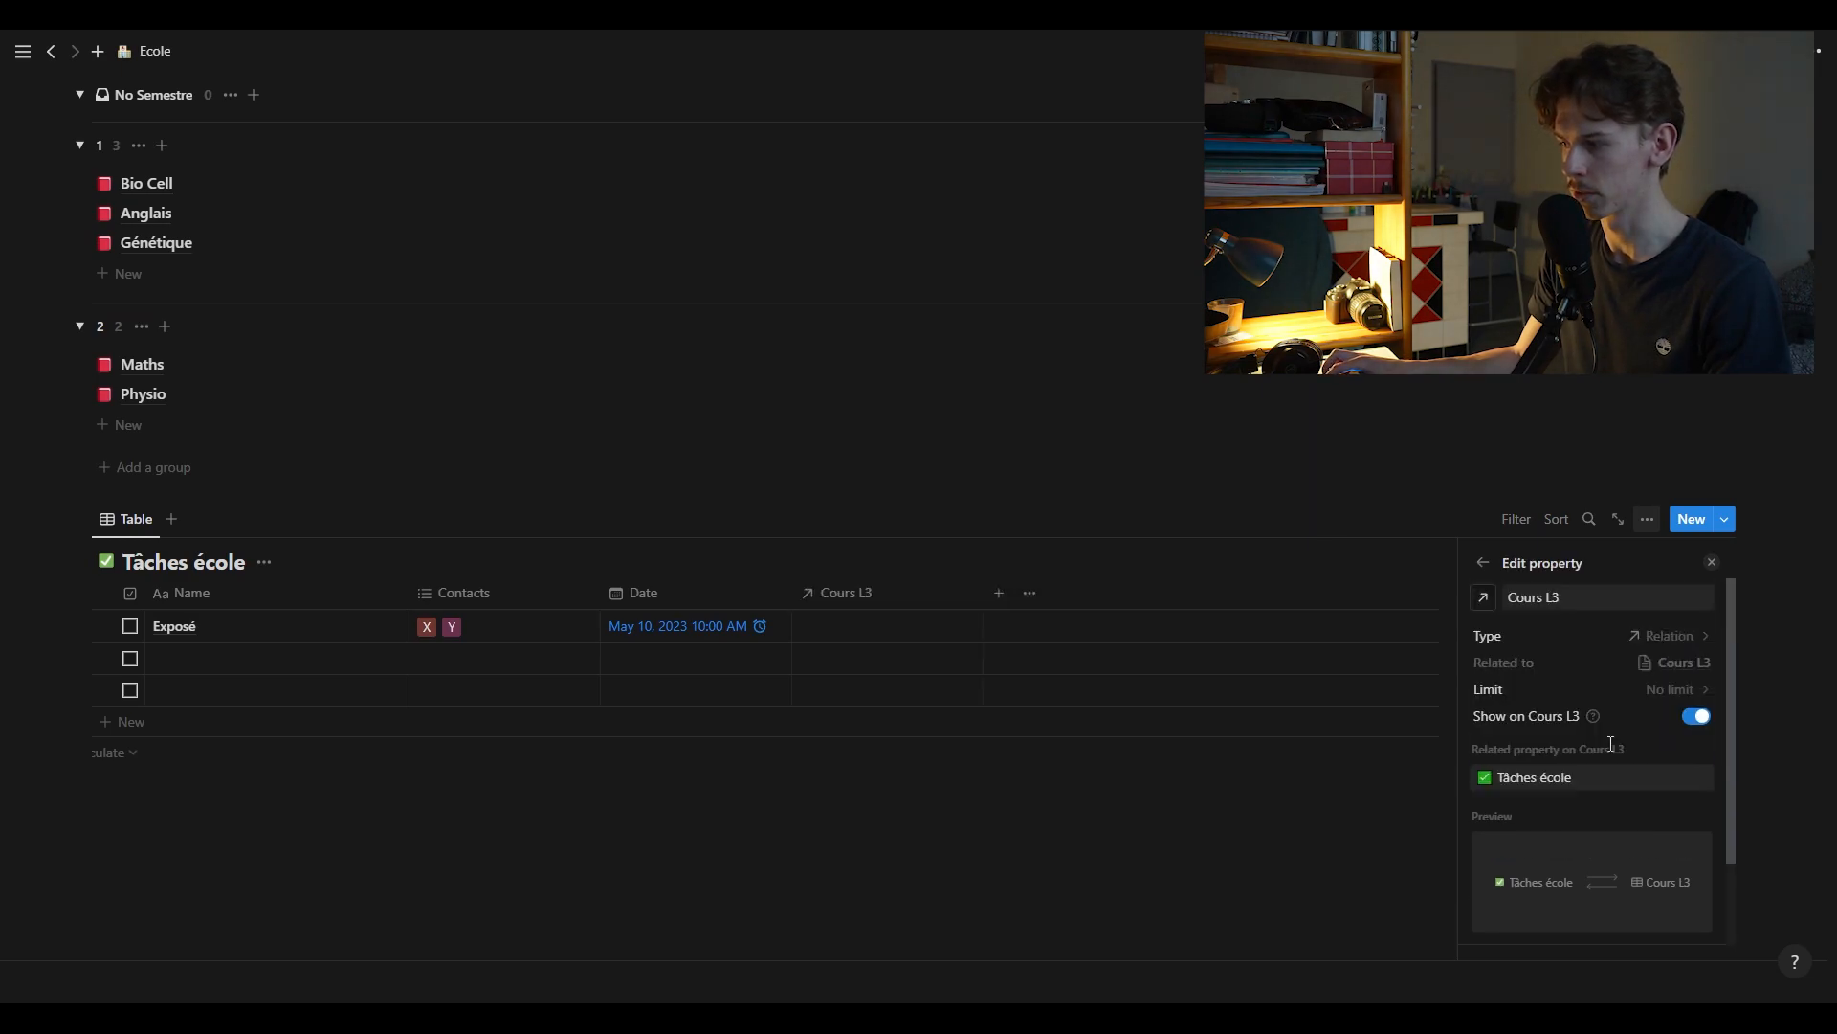
pyautogui.press('Escape')
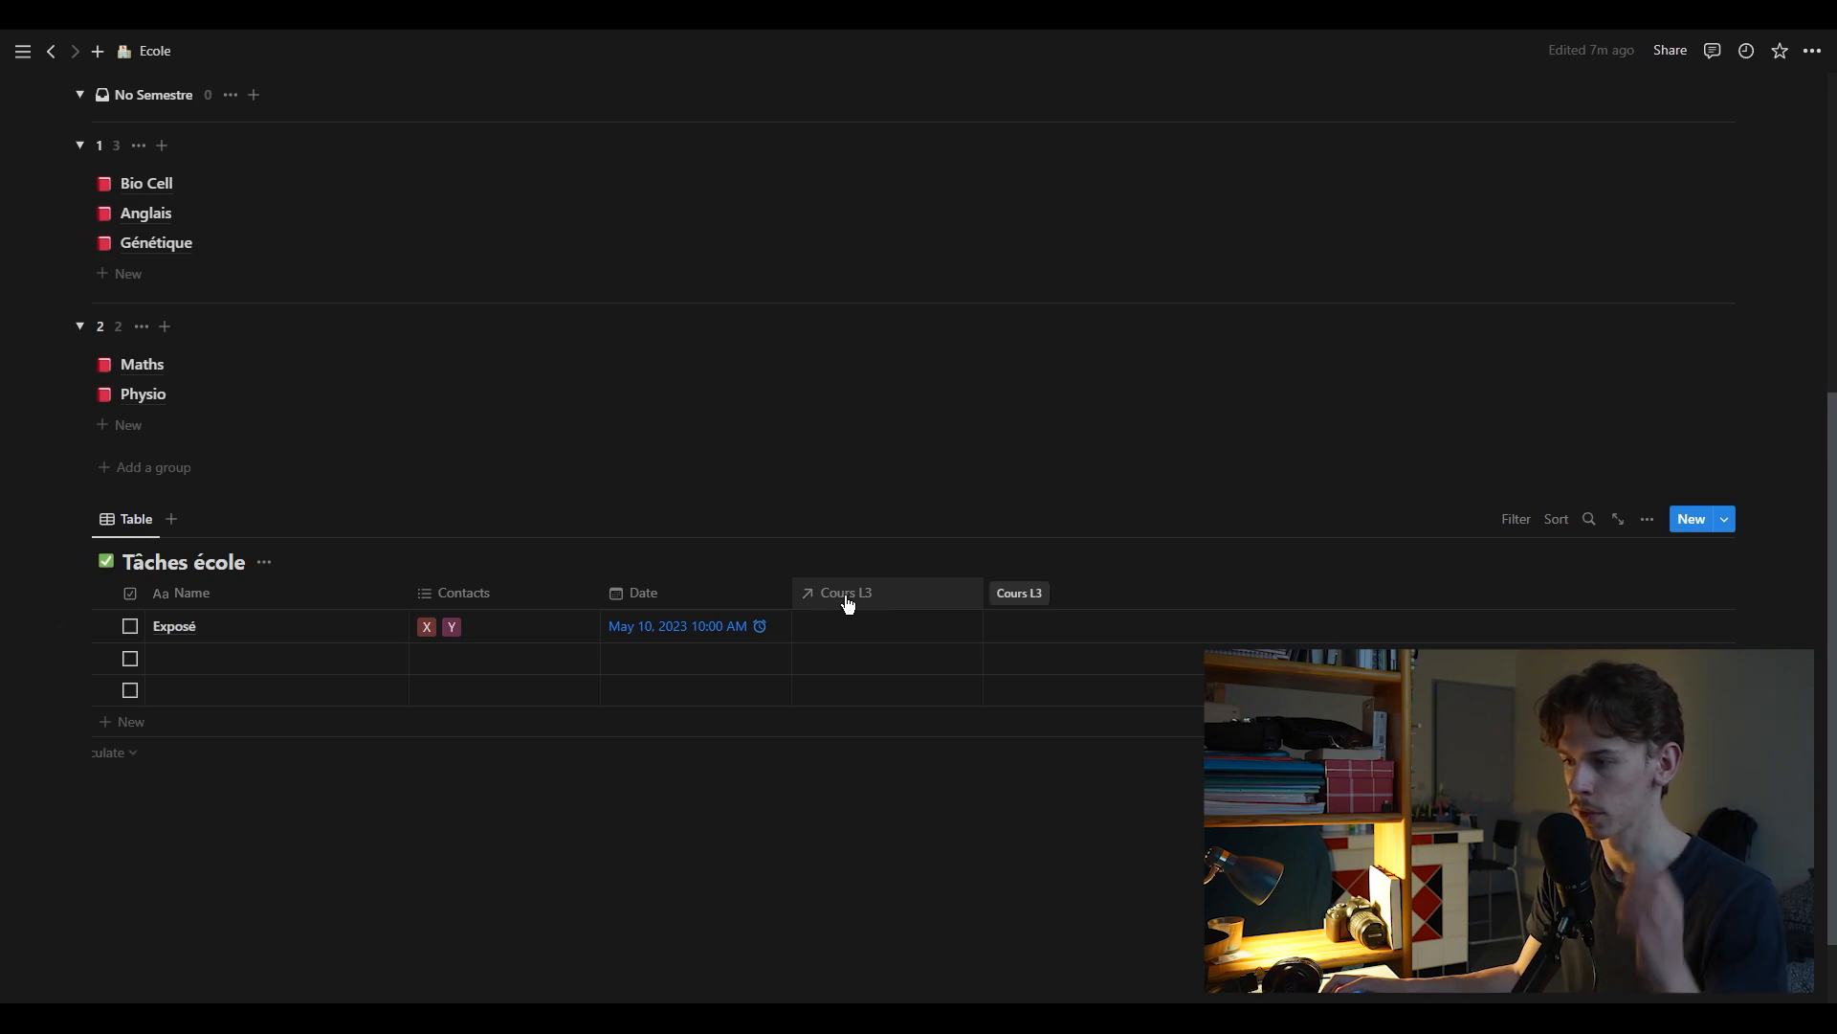
# Check which courses can be linked in the Exposé task's Cours L3 cell
pyautogui.click(866, 627)
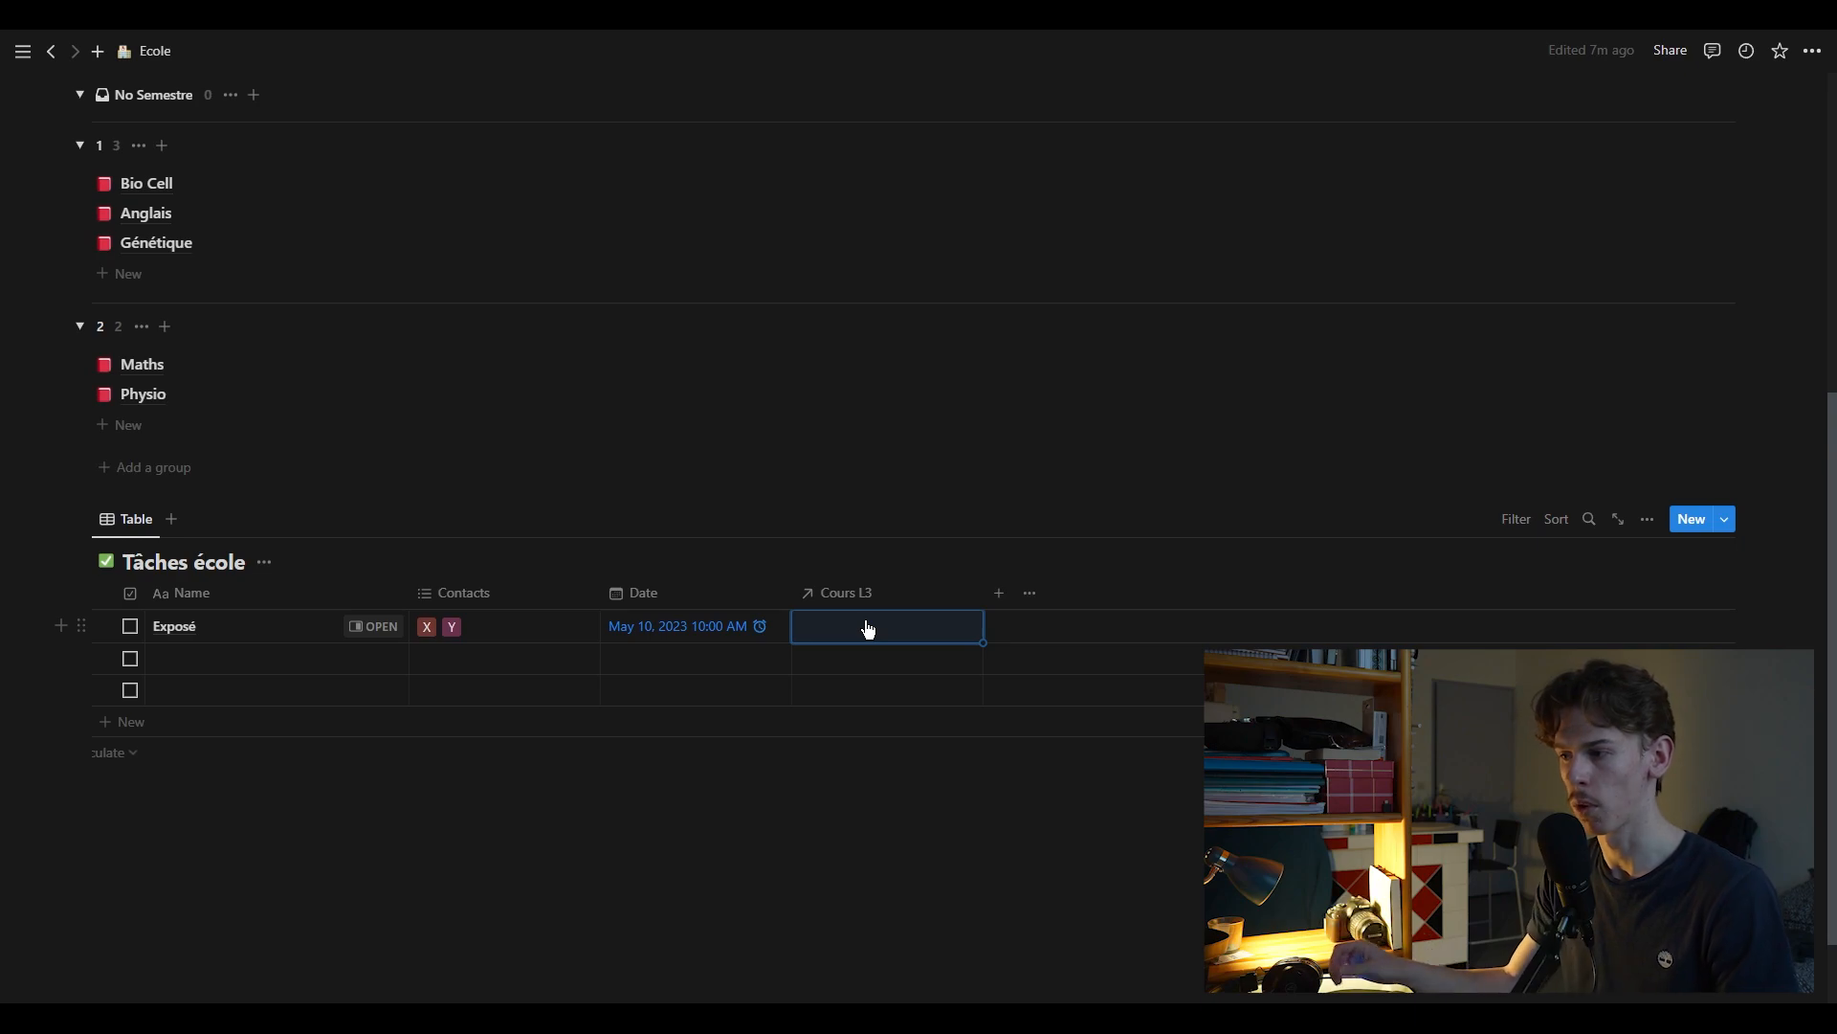
pyautogui.click(855, 631)
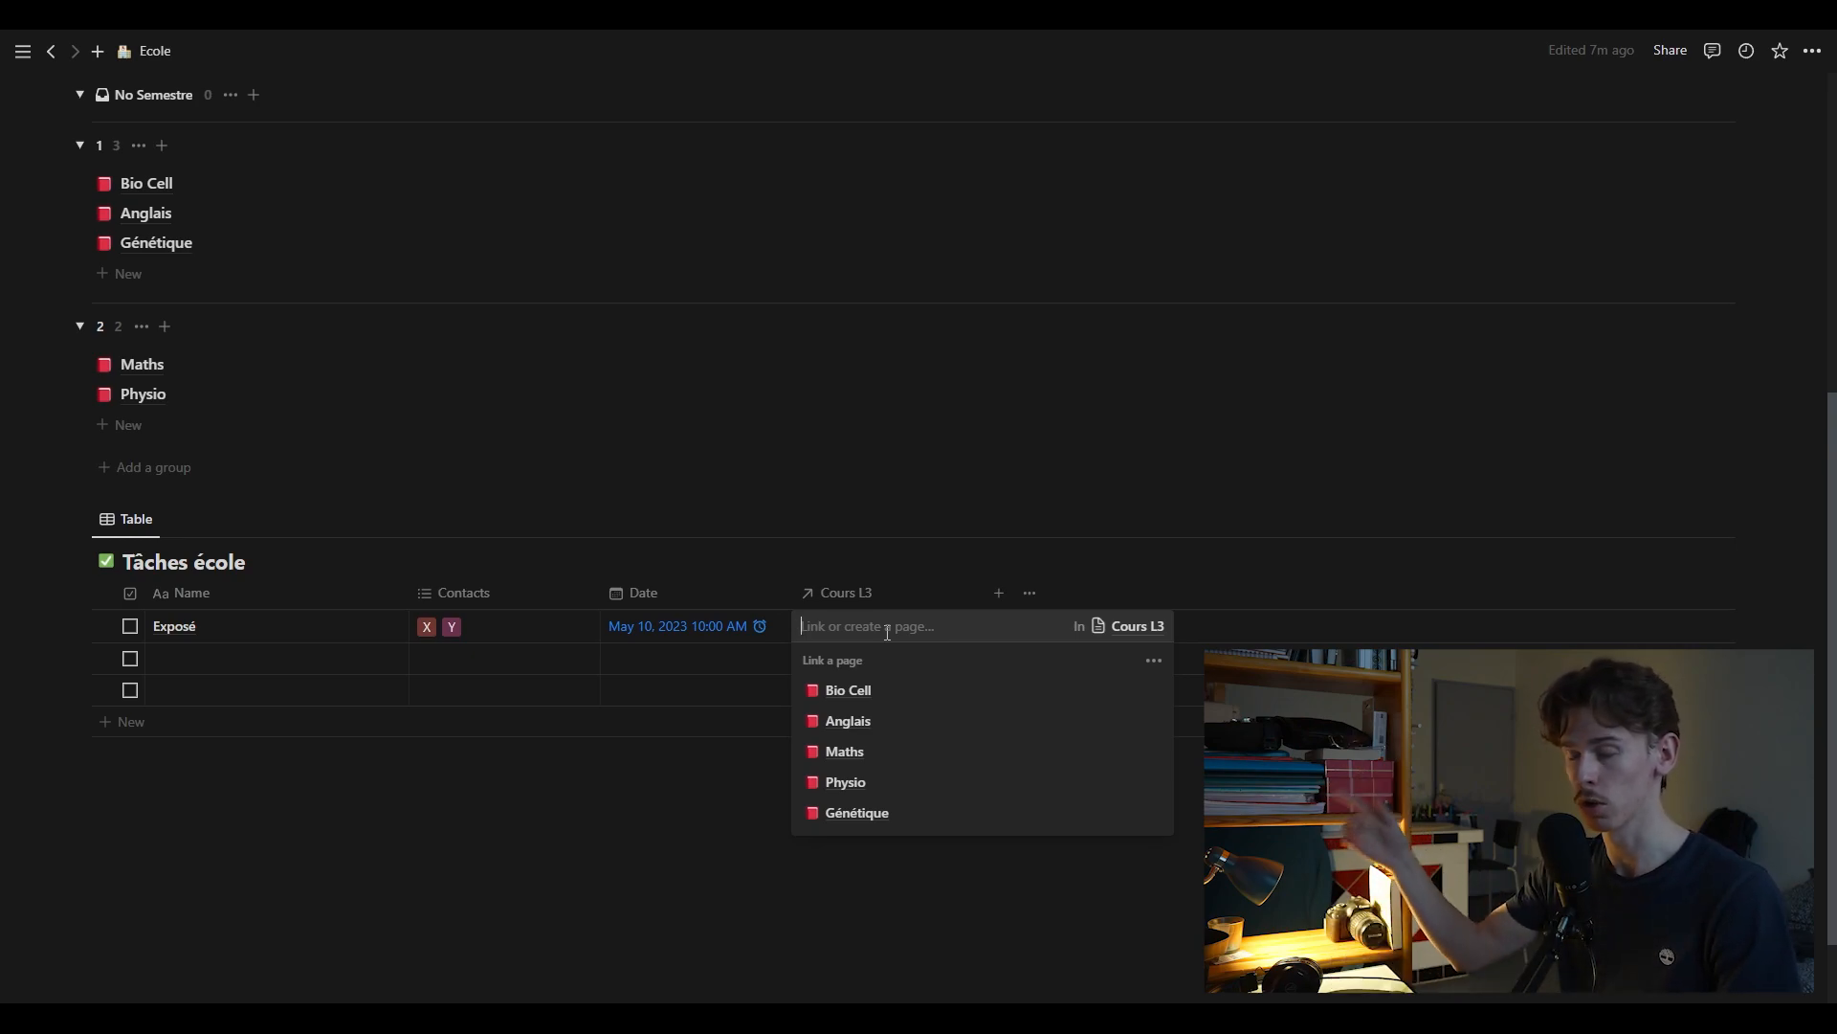
pyautogui.click(703, 809)
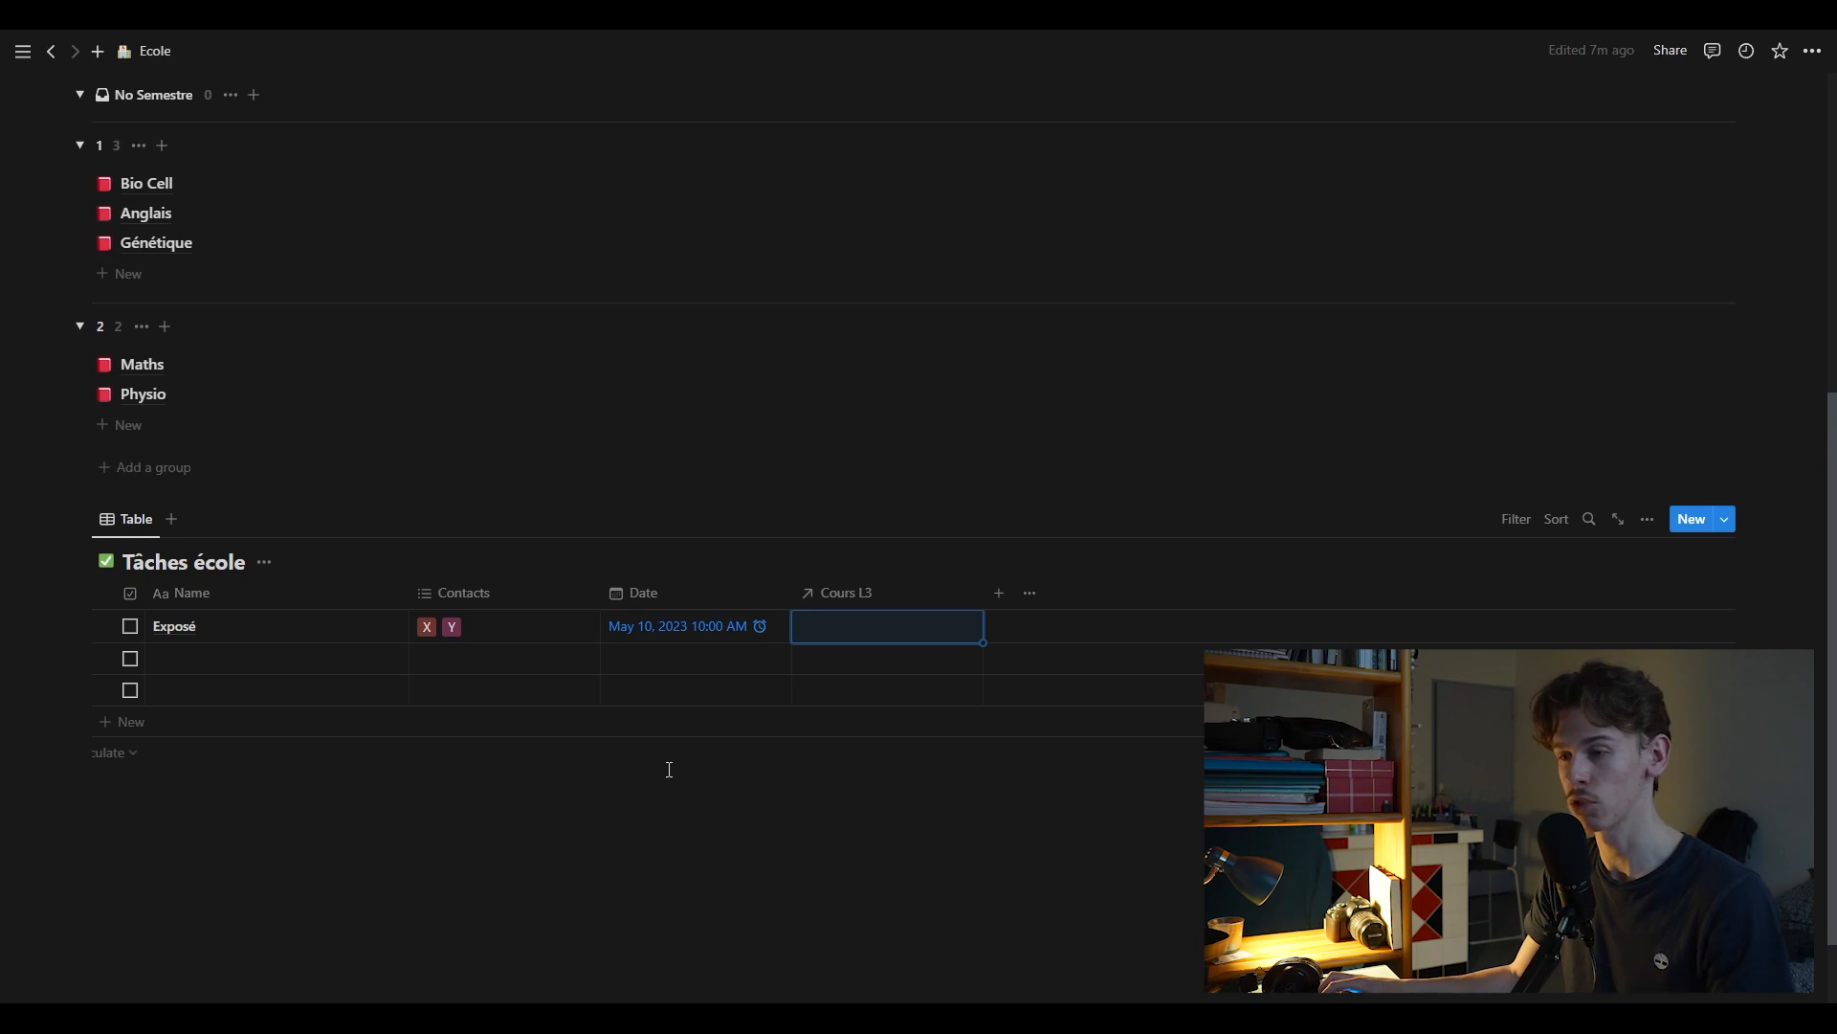
# Add a new course page named "Test" to the semester 2 group of the course list
pyautogui.click(136, 437)
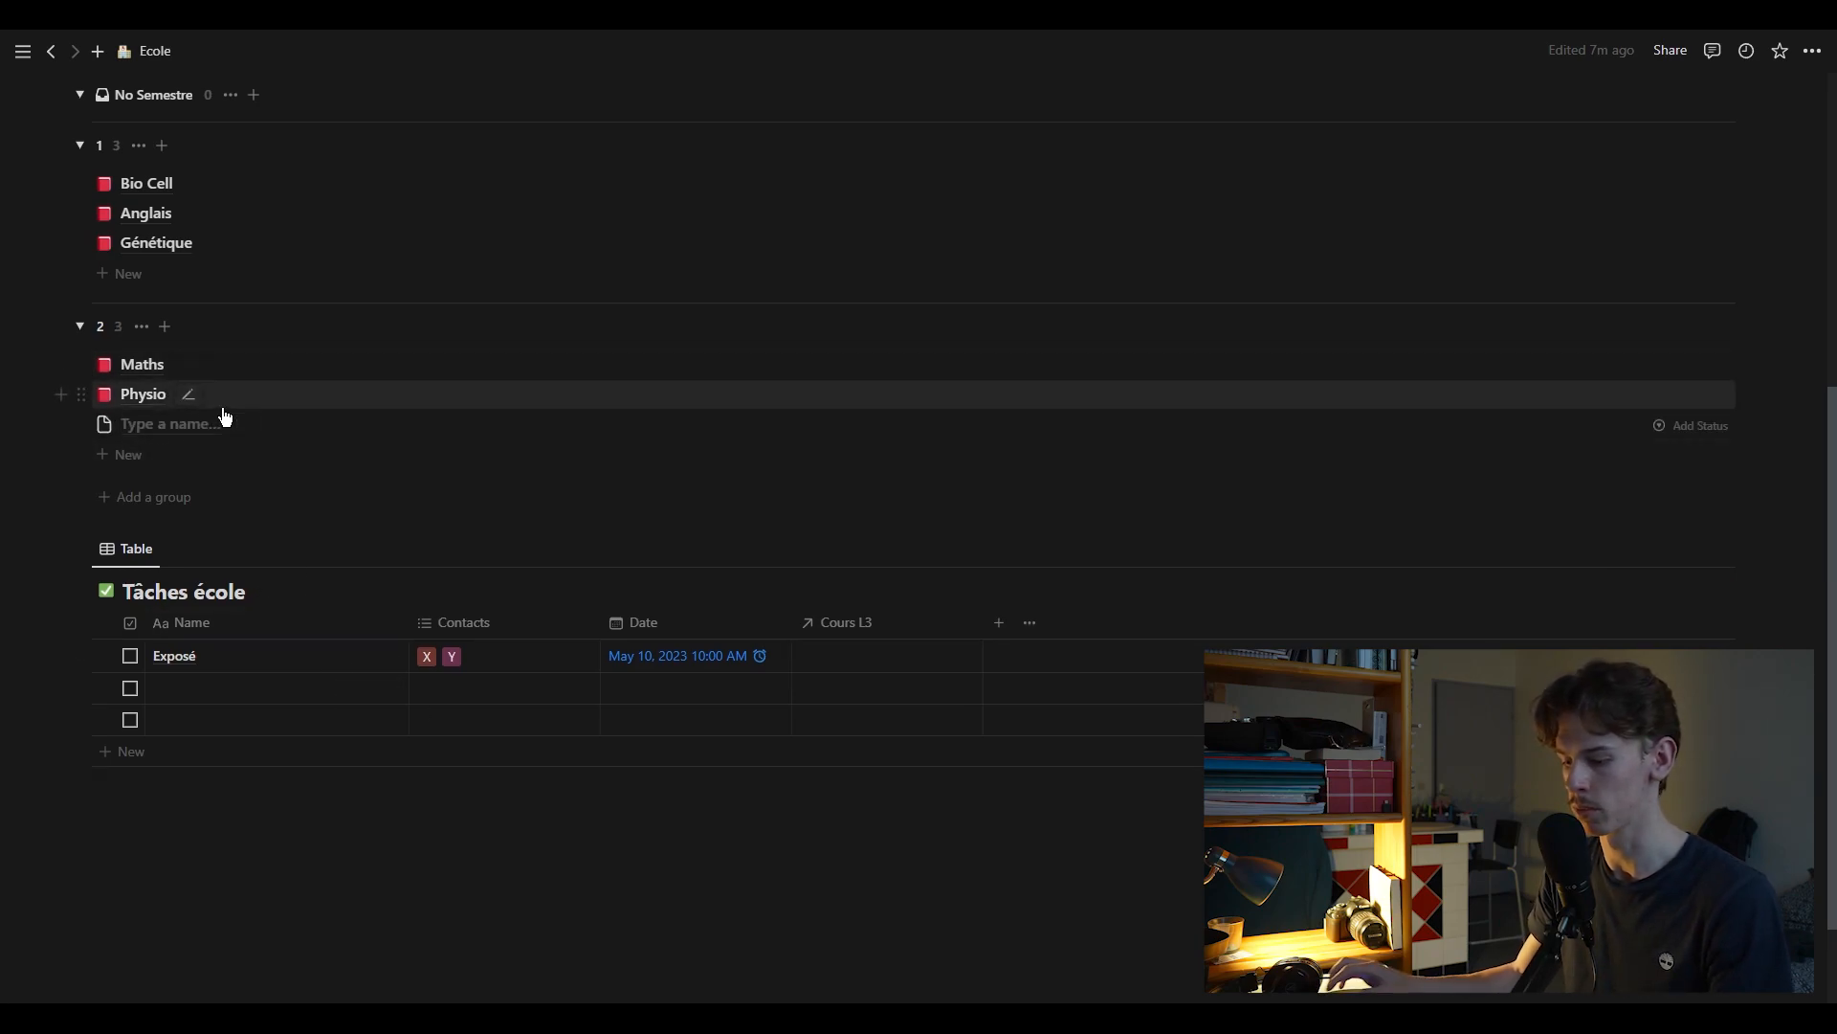
pyautogui.write('Test')
pyautogui.press('Return')
pyautogui.press('Escape')
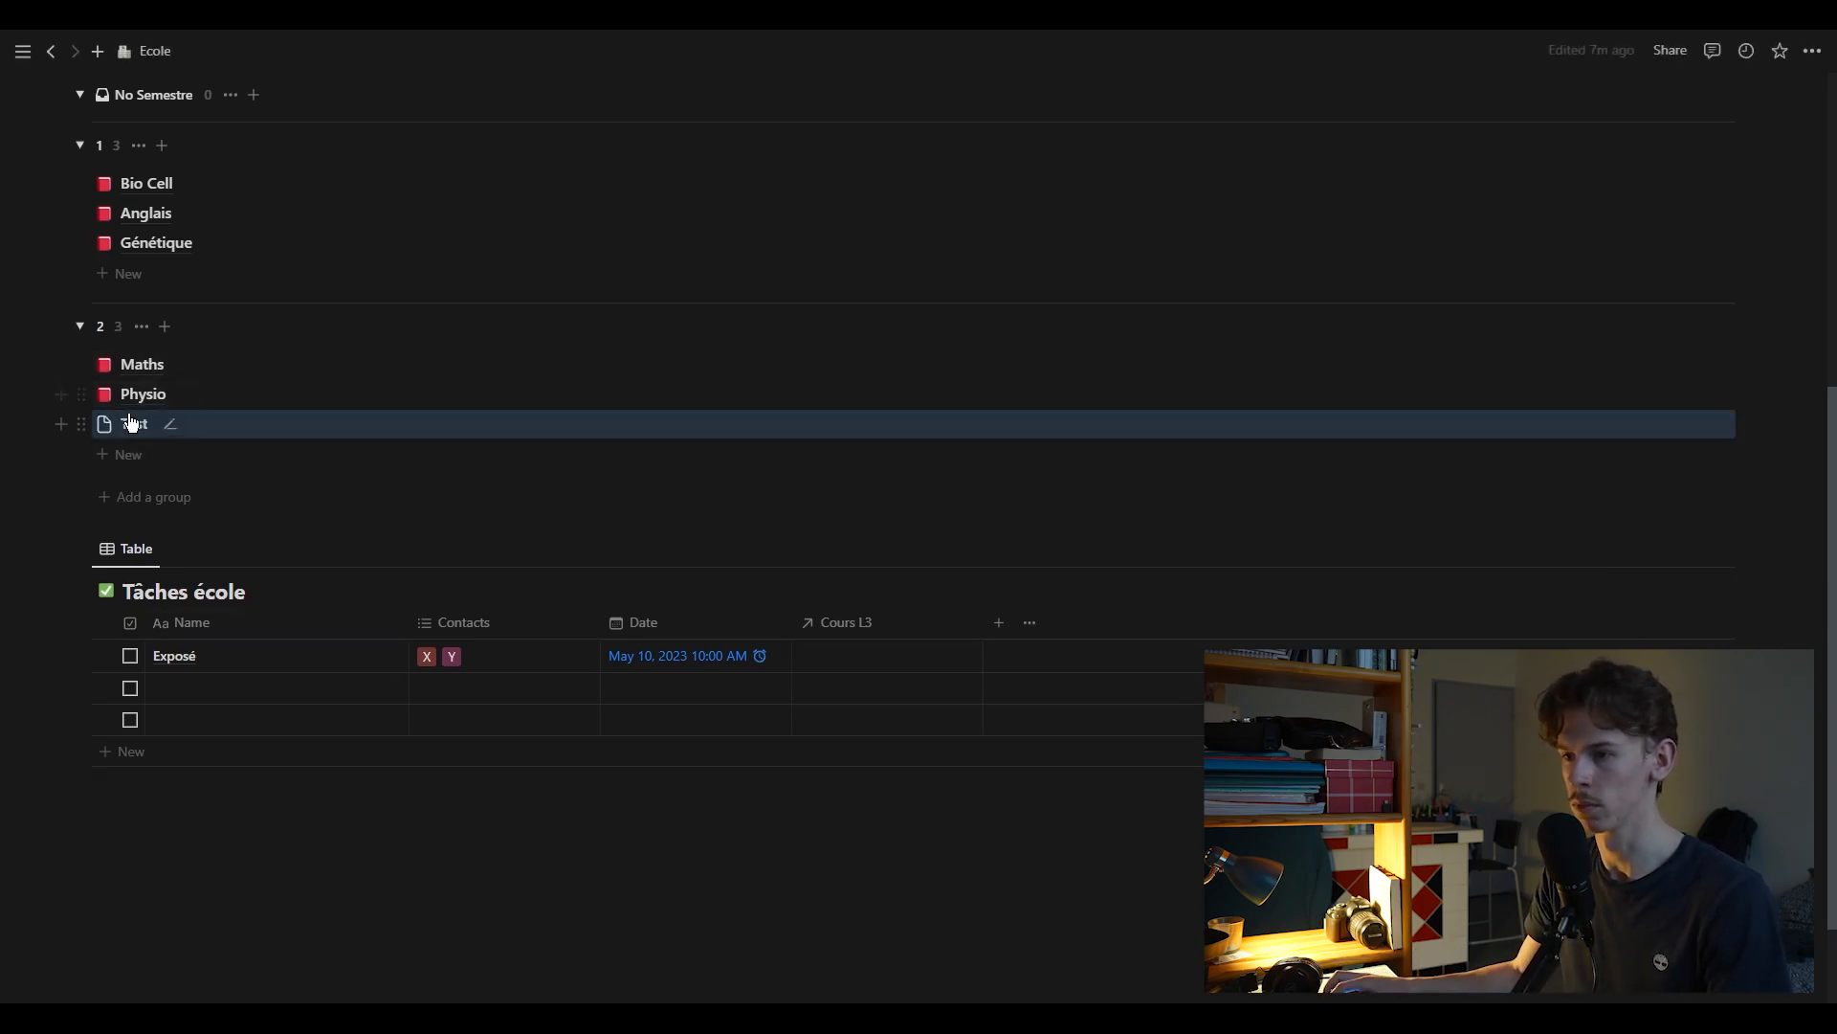
# Give the Test course page the red book icon and check the linkable courses in the Exposé task's Cours L3 cell
pyautogui.click(104, 423)
pyautogui.click(92, 596)
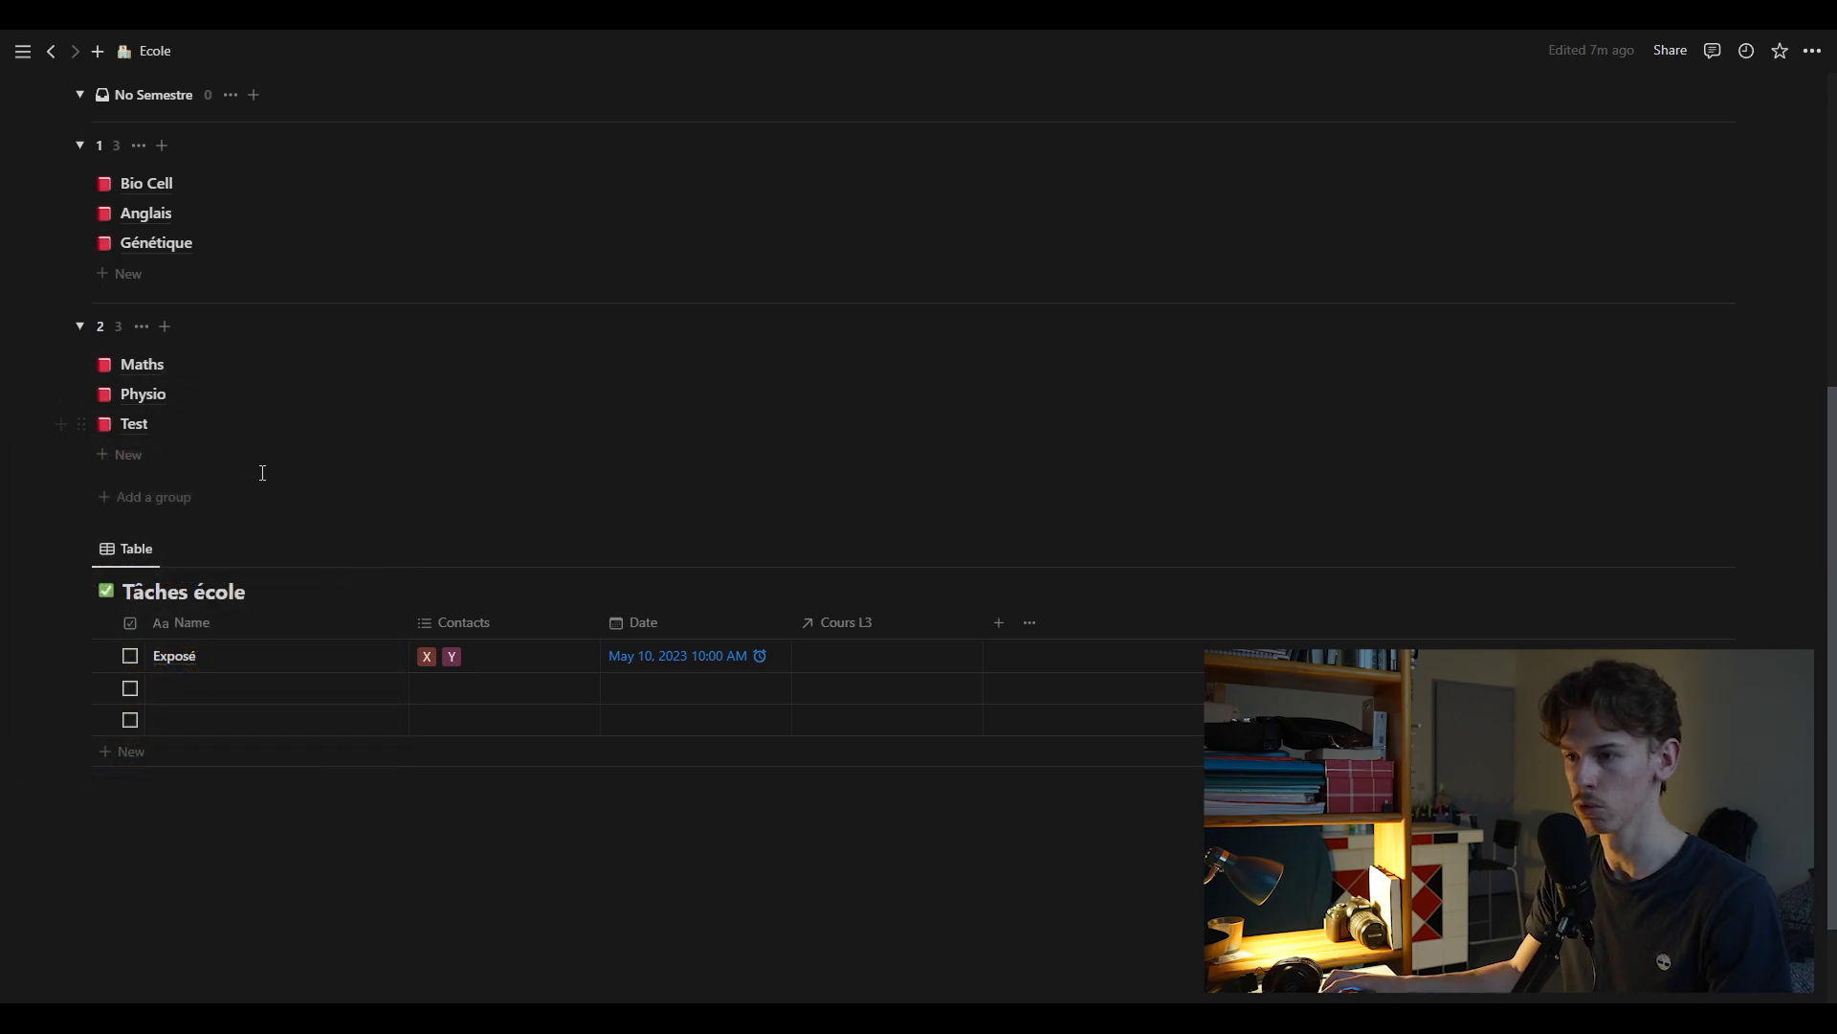
pyautogui.click(841, 664)
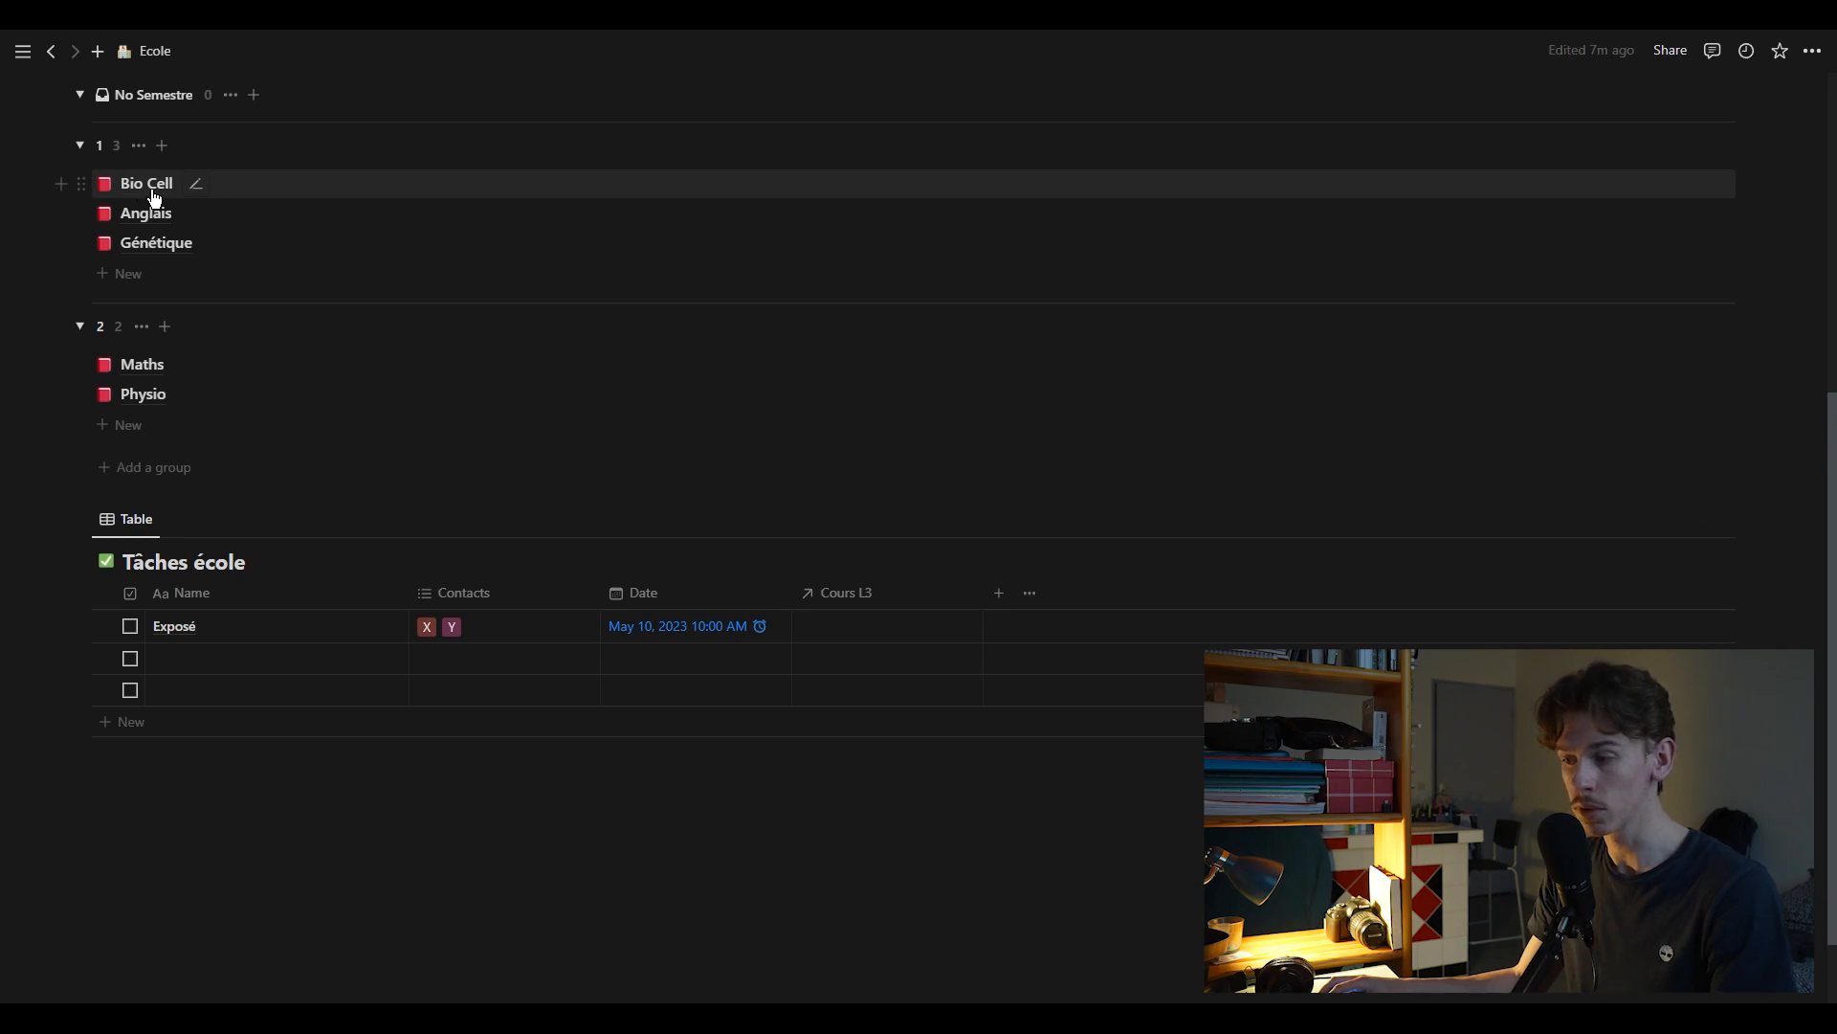
# Link the Exposé task to the Bio Cell course in its Cours L3 cell
pyautogui.click(857, 632)
pyautogui.click(853, 691)
pyautogui.press('Escape')
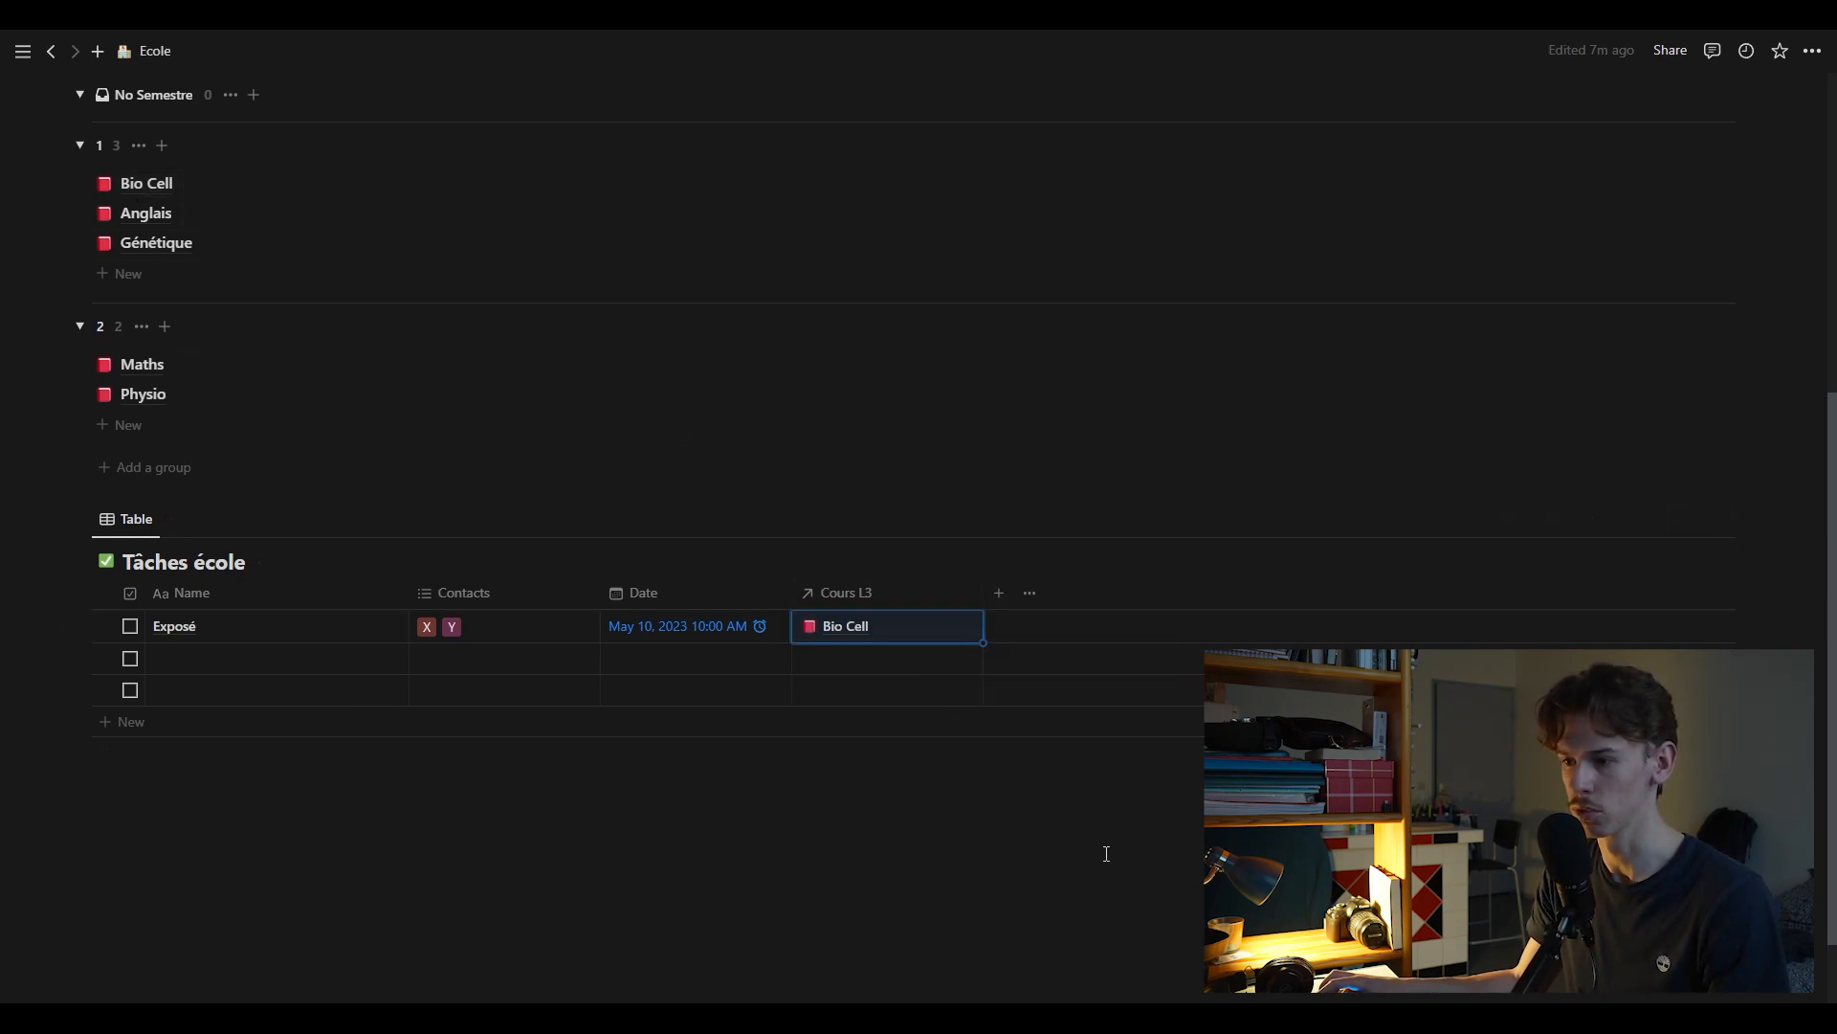
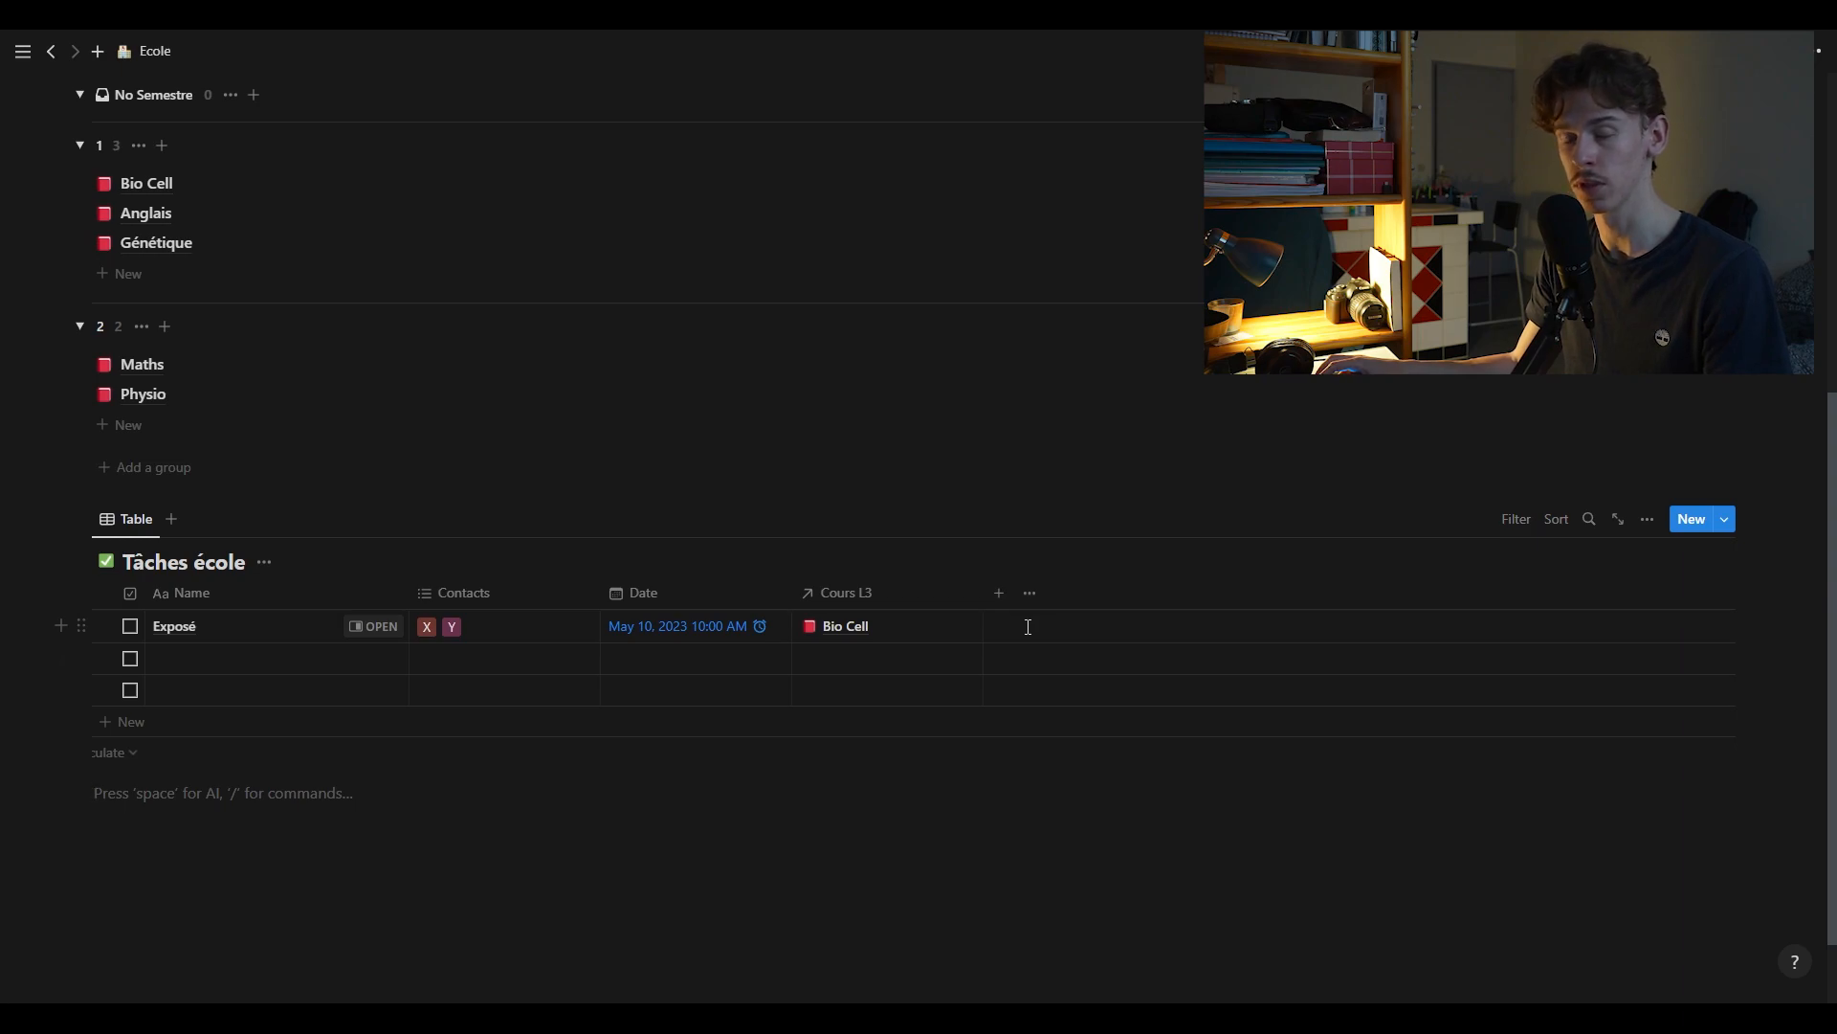
# Start another Relation property on the Tâches école table and link it to the Cours Bio Cell database
pyautogui.click(998, 593)
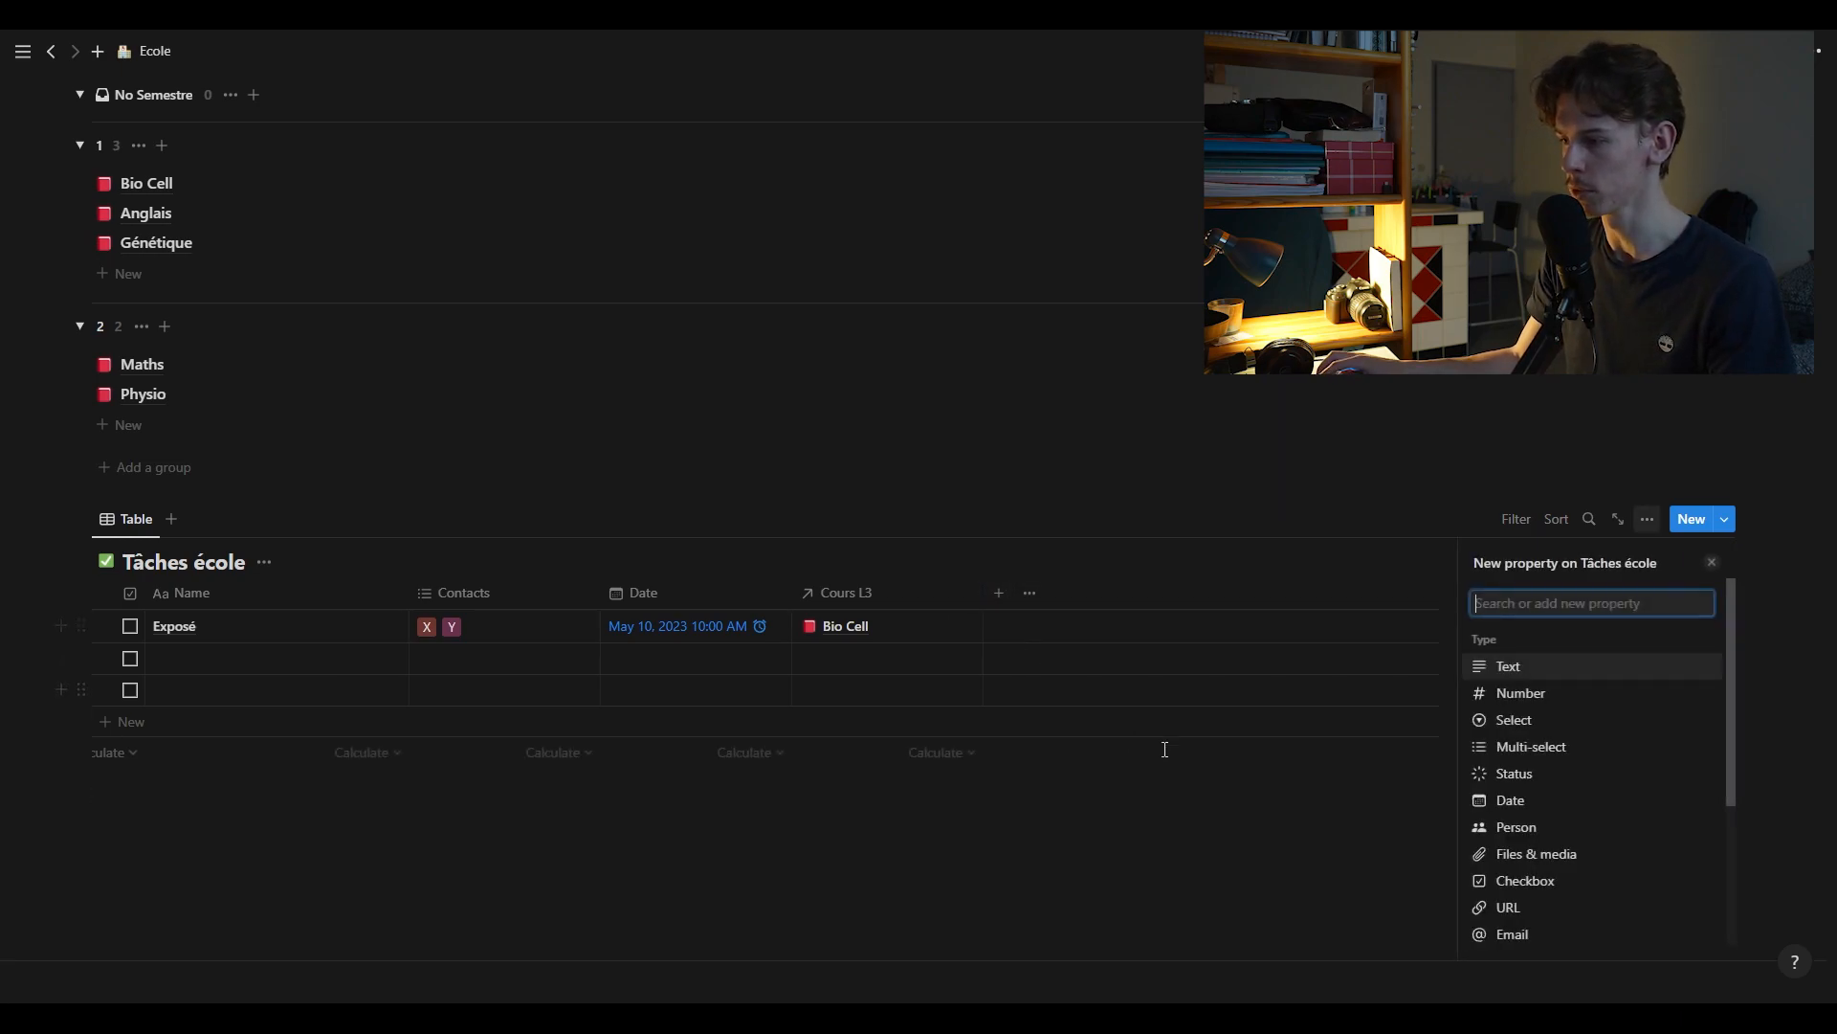
pyautogui.scroll(-4, 1531, 804)
pyautogui.click(1528, 793)
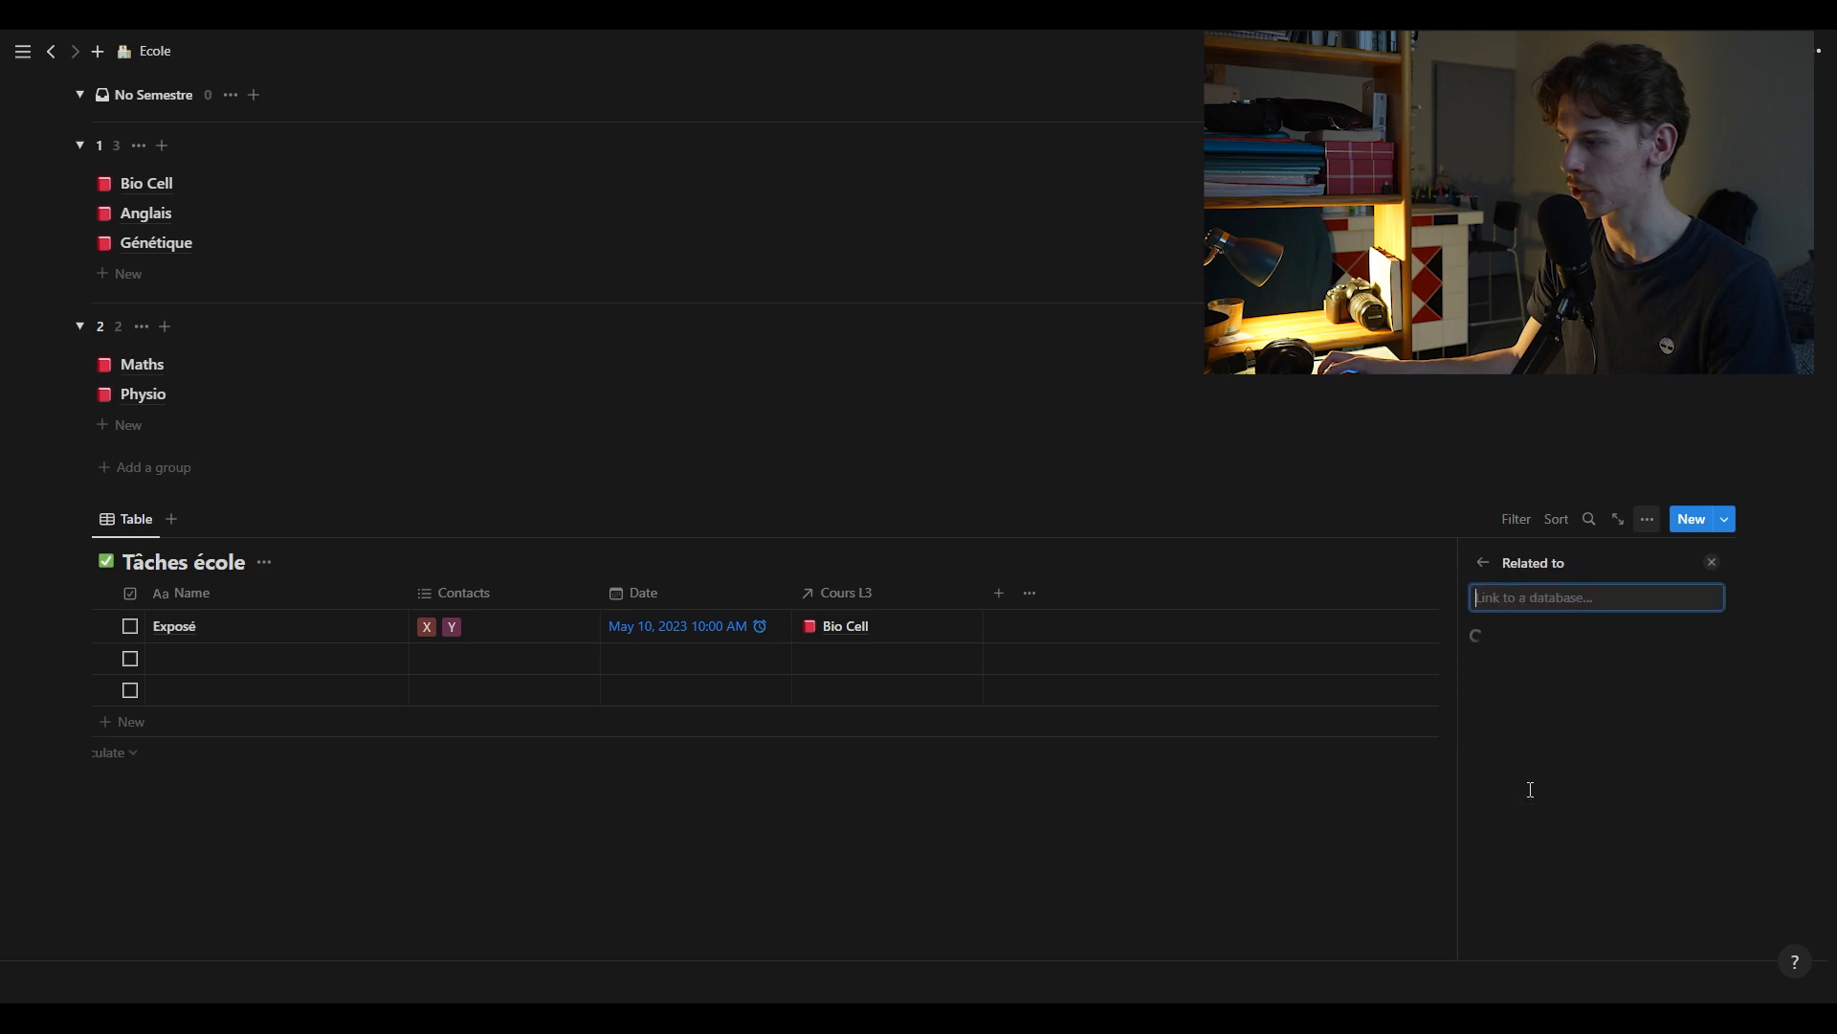
pyautogui.write('C')
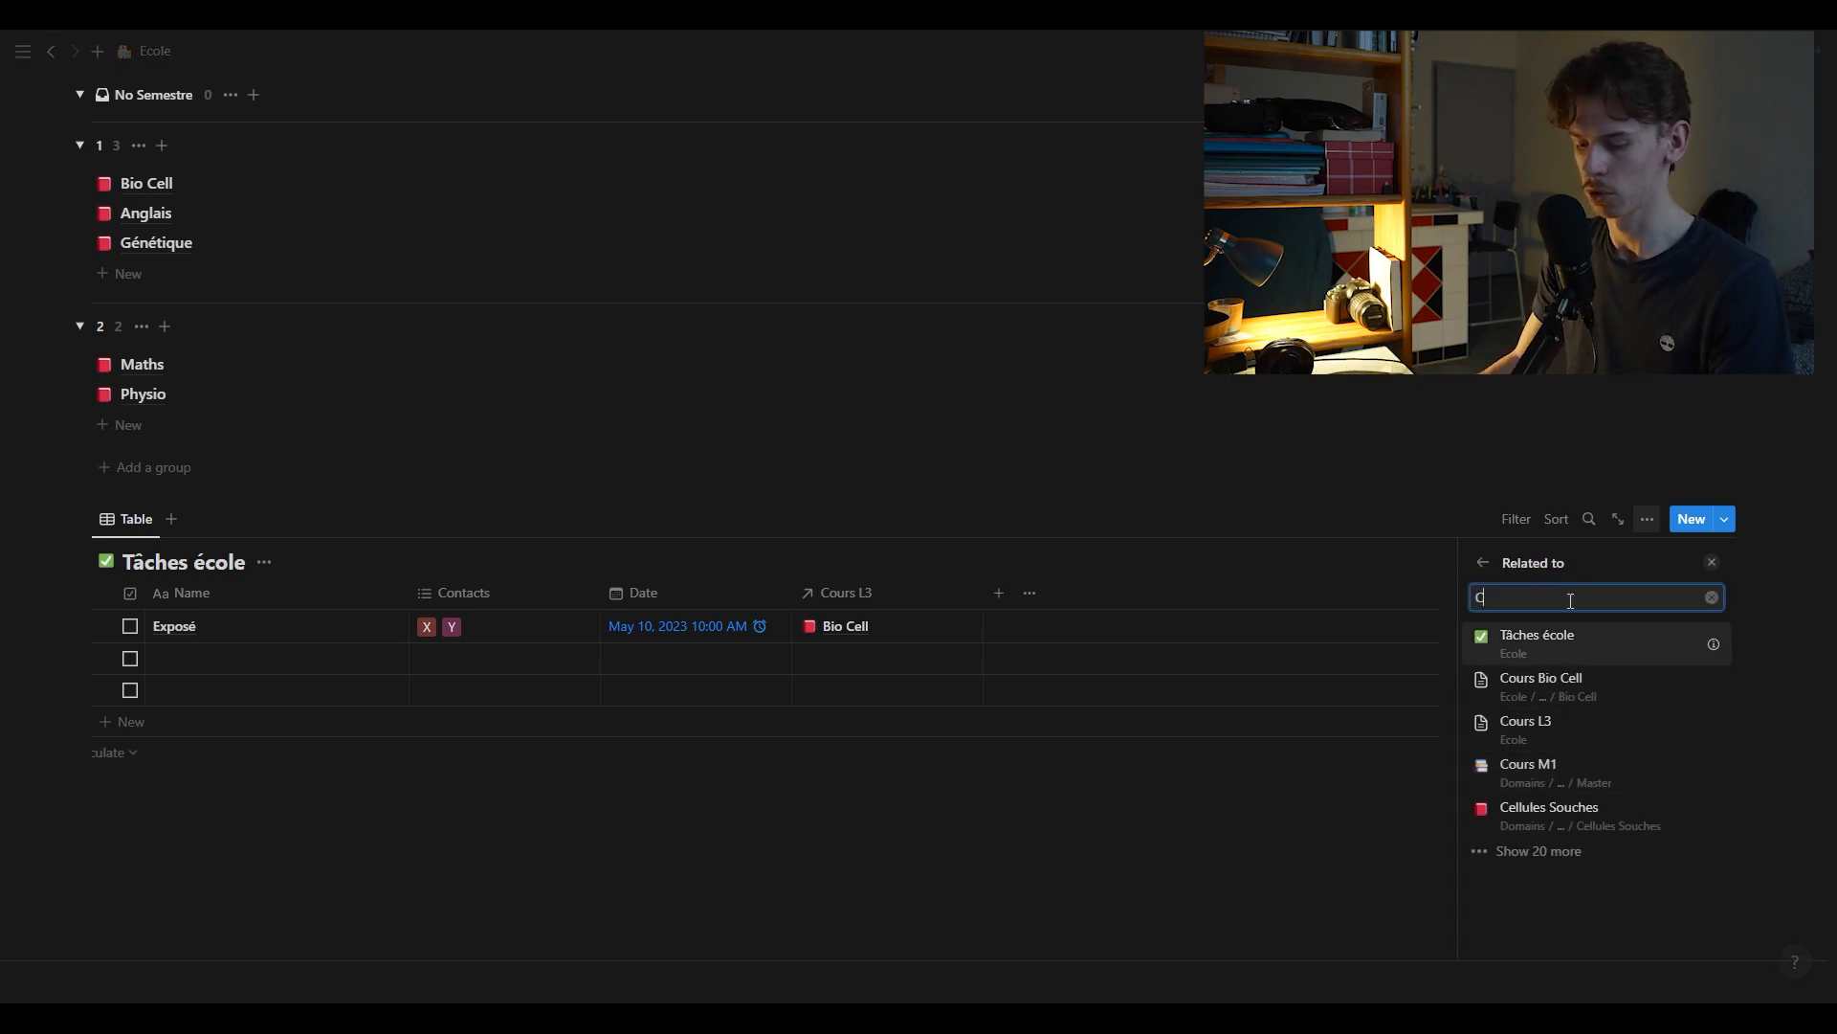
pyautogui.write('ours bio cell')
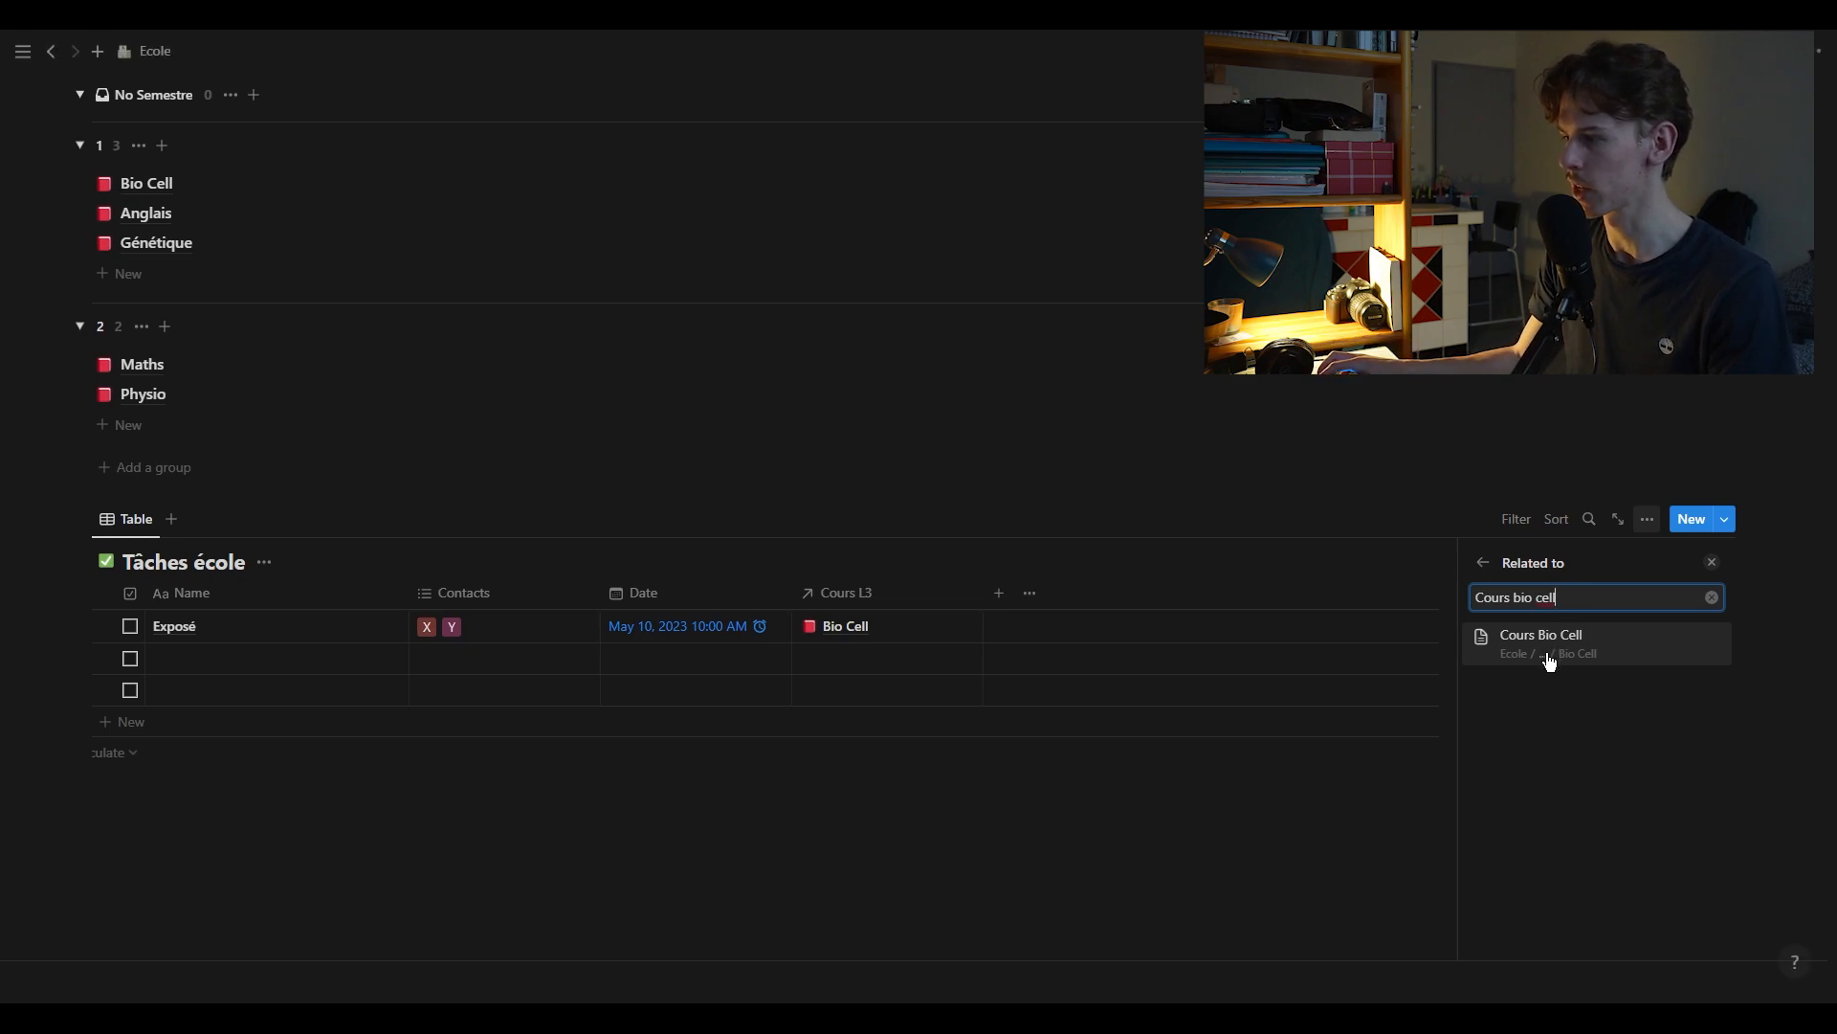
pyautogui.click(1550, 639)
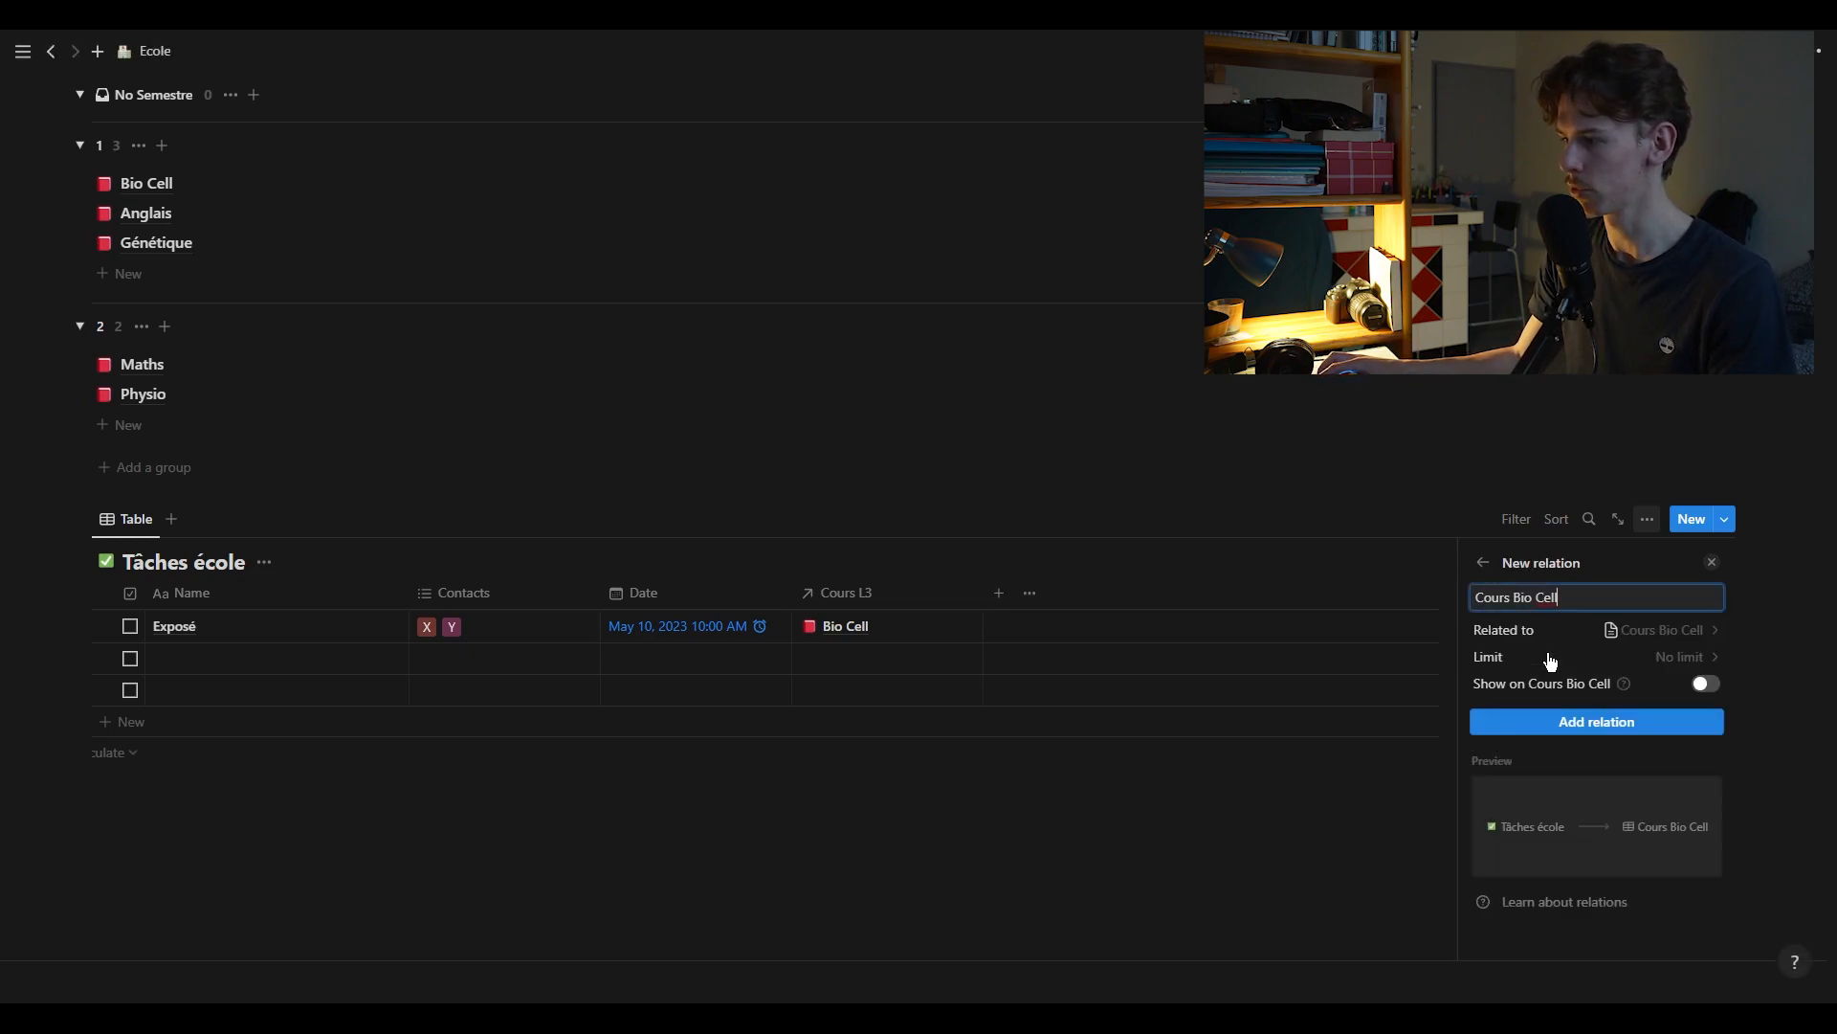
# Show the new relation on Cours Bio Cell as well, keep it at No limit, and add it to the table
pyautogui.click(1706, 684)
pyautogui.click(1689, 658)
pyautogui.click(1551, 716)
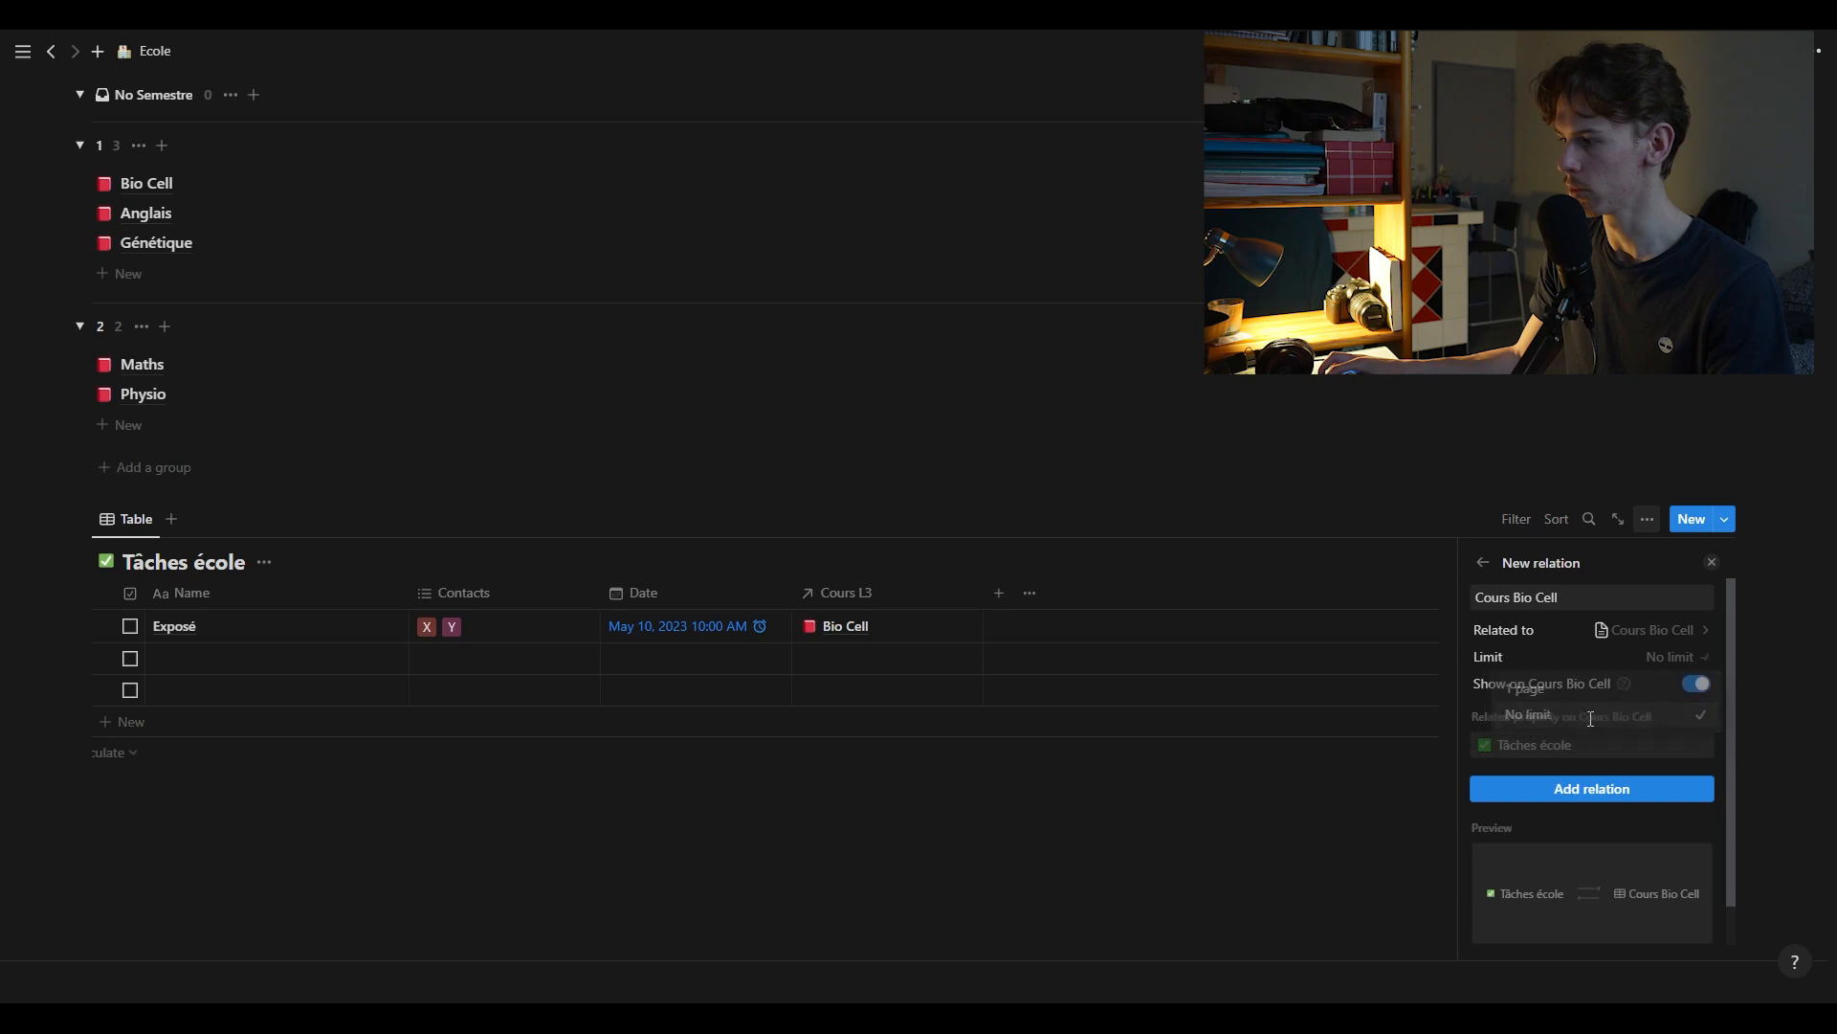
pyautogui.click(1570, 788)
pyautogui.click(1429, 788)
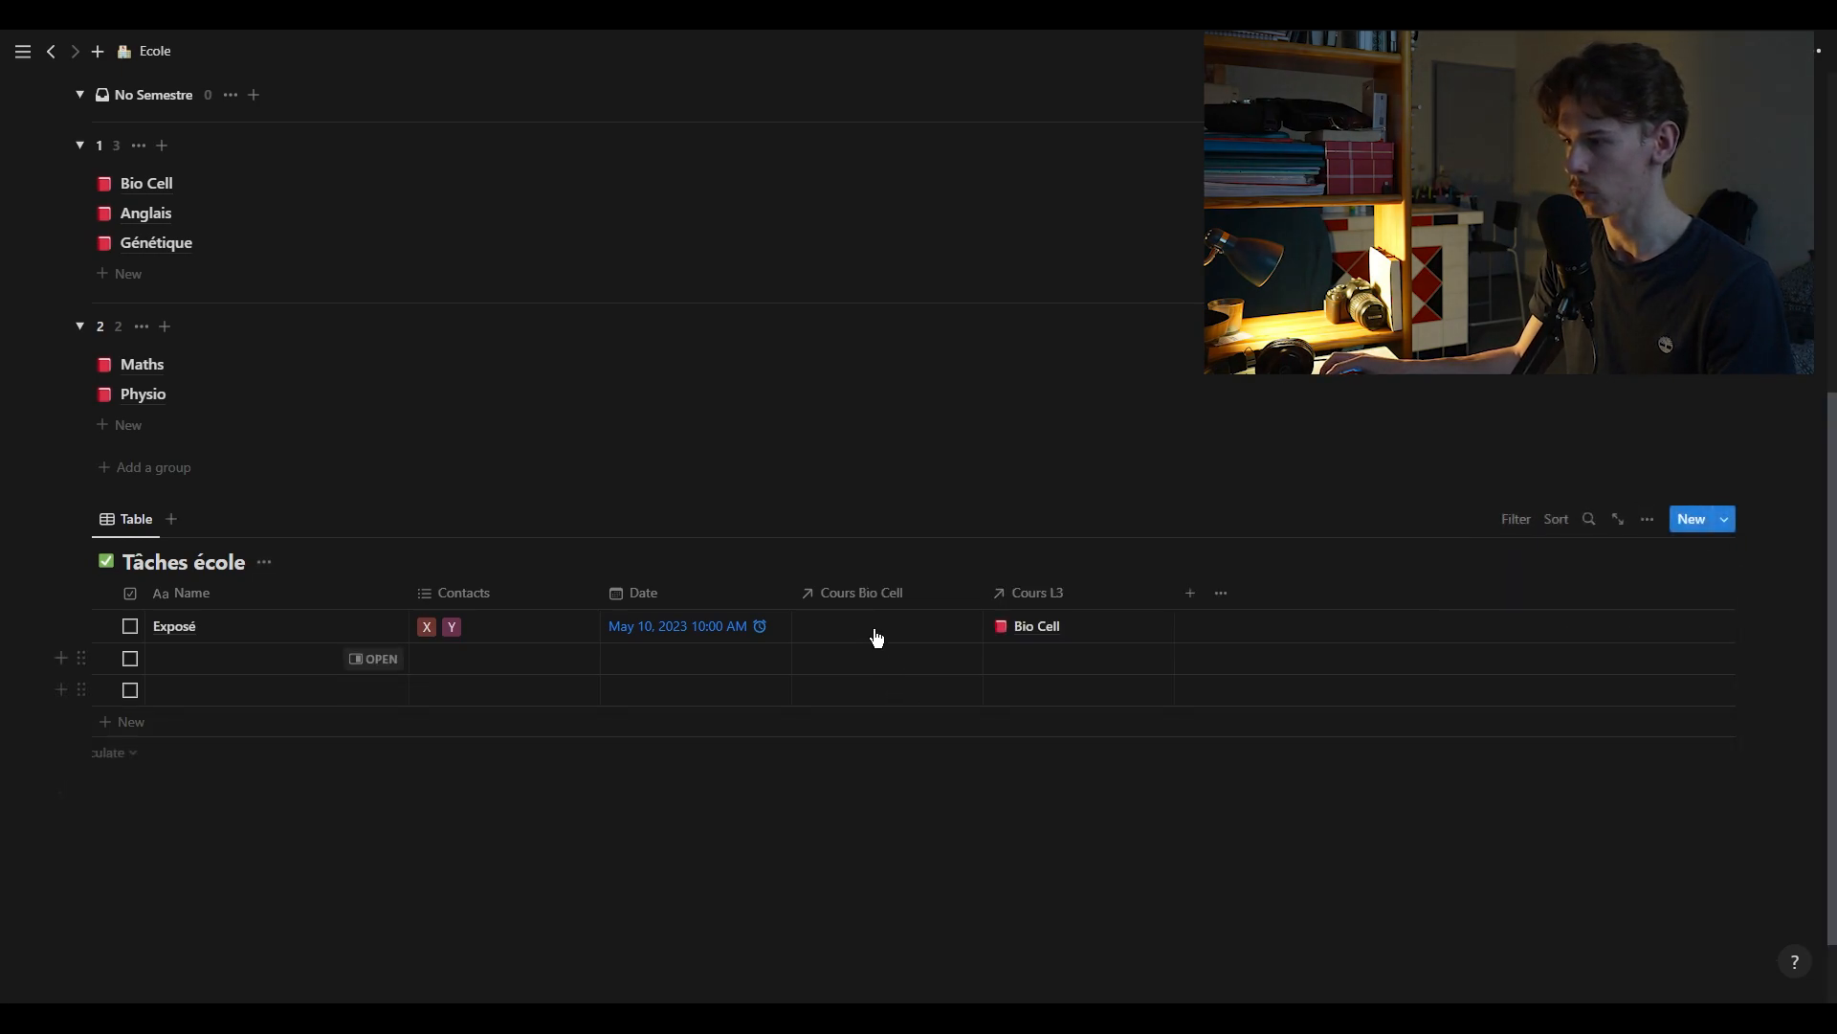
# Move the Cours Bio Cell column after Cours L3 and check which chapters can be linked to the Exposé task
pyautogui.moveTo(861, 594); pyautogui.dragTo(1071, 577)
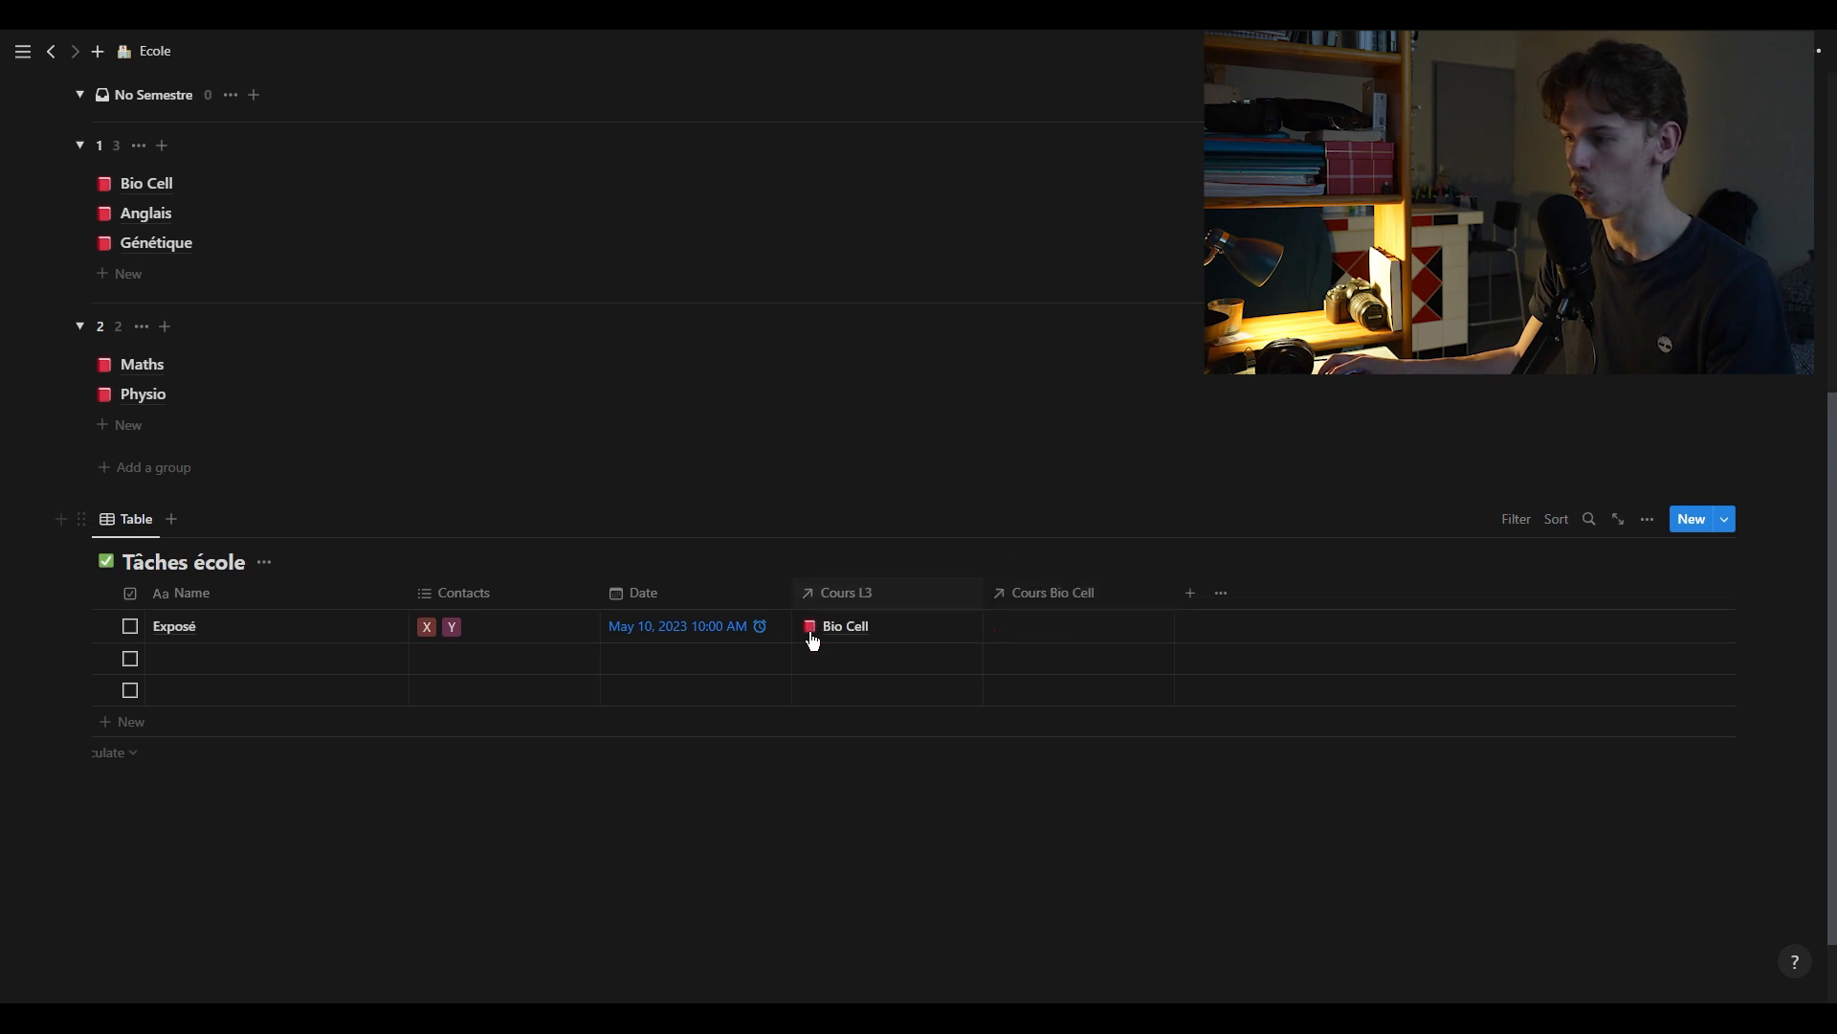
pyautogui.click(1079, 626)
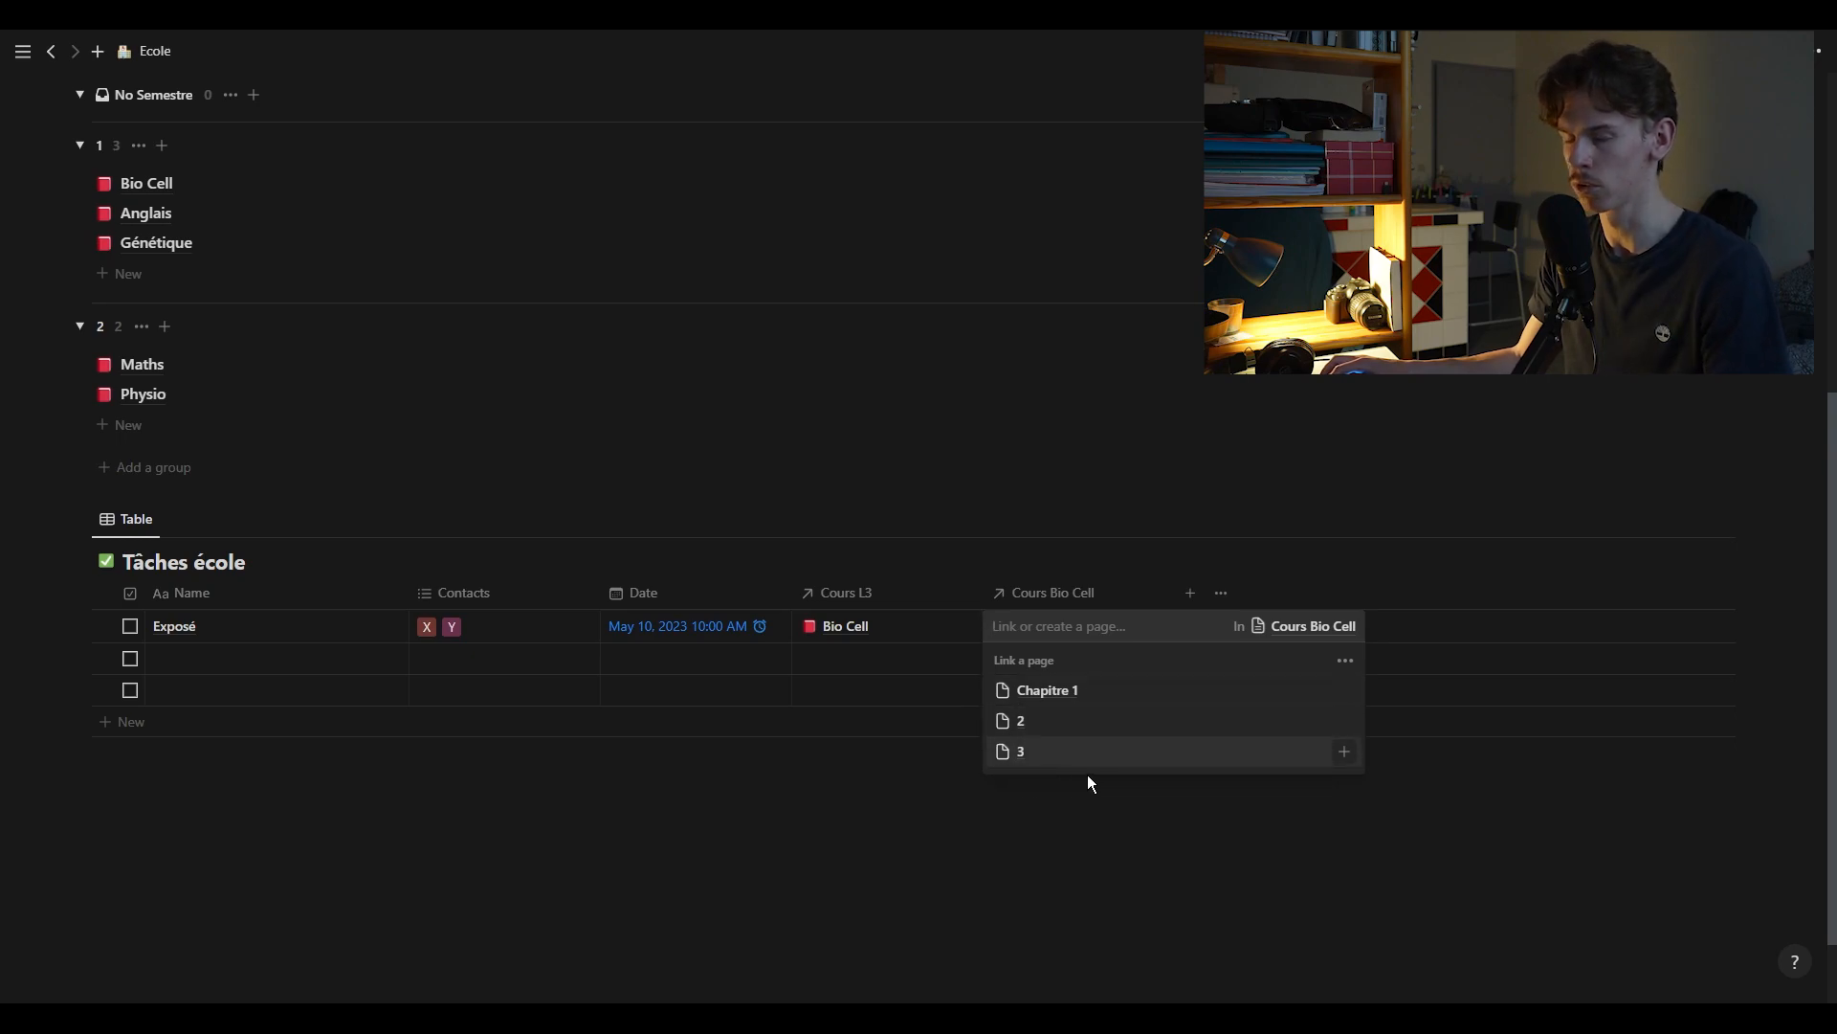
pyautogui.press('Escape')
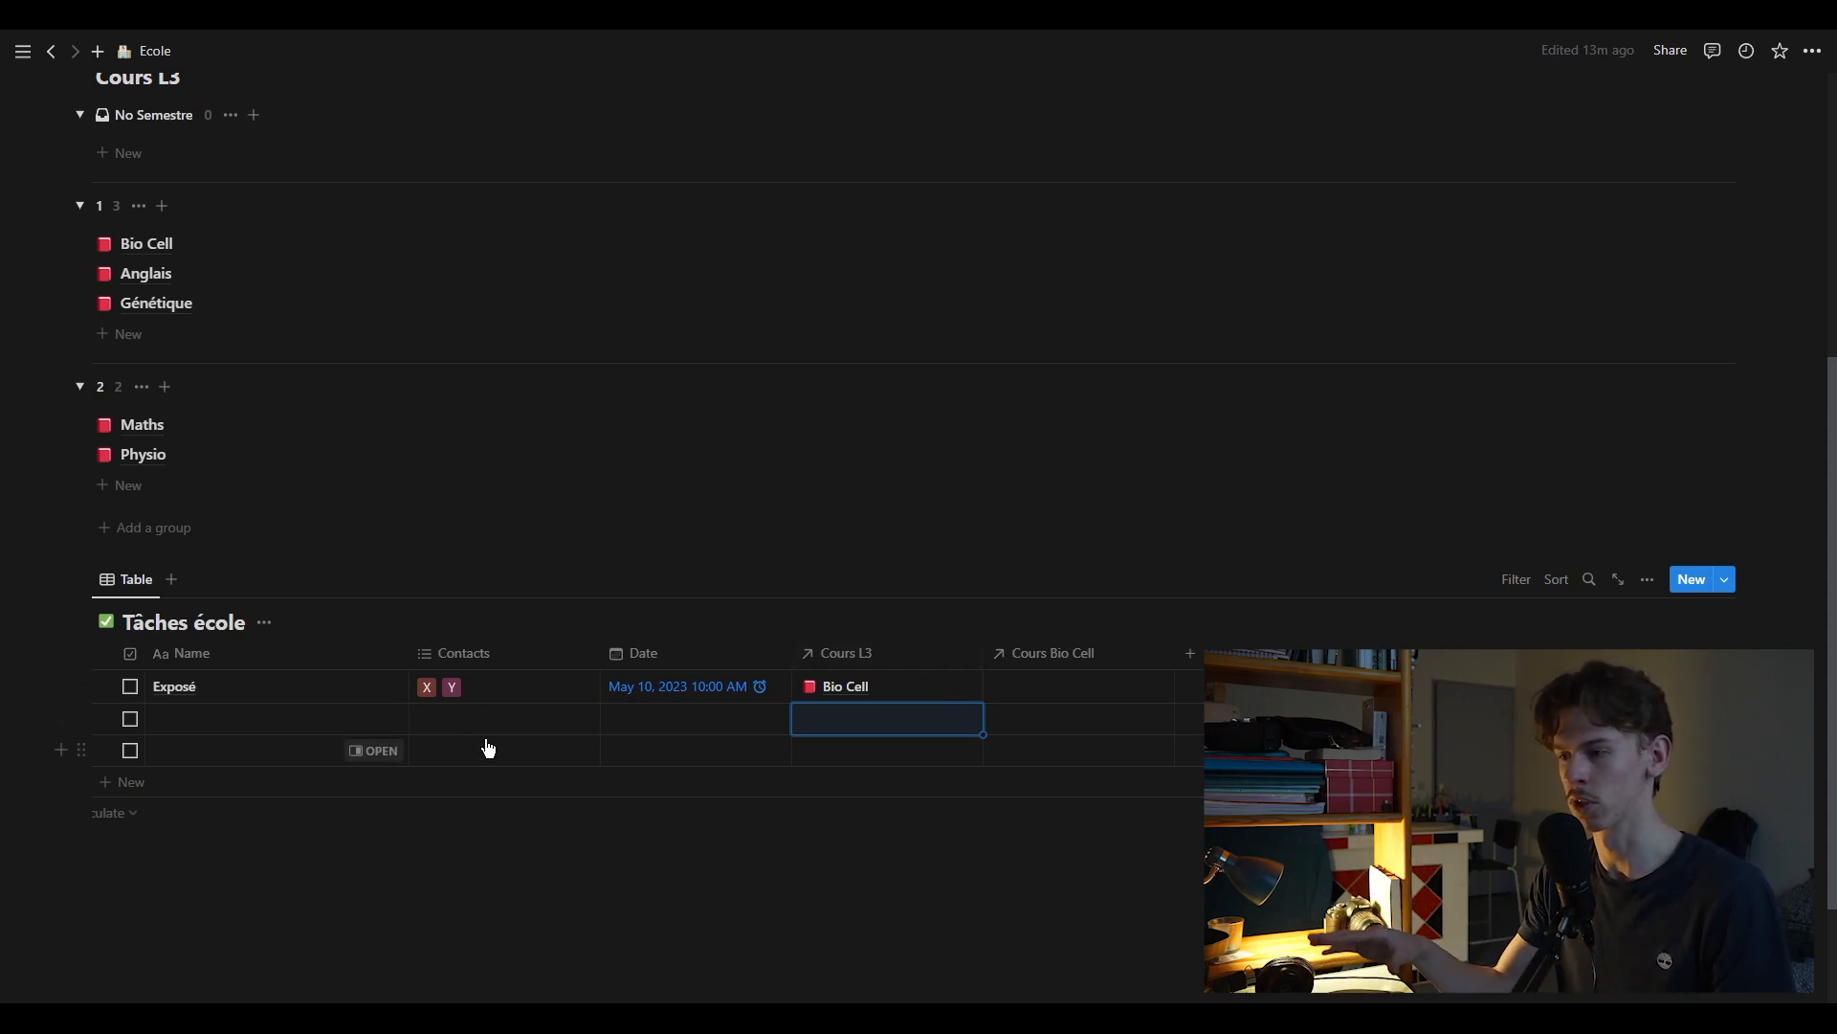
pyautogui.click(543, 867)
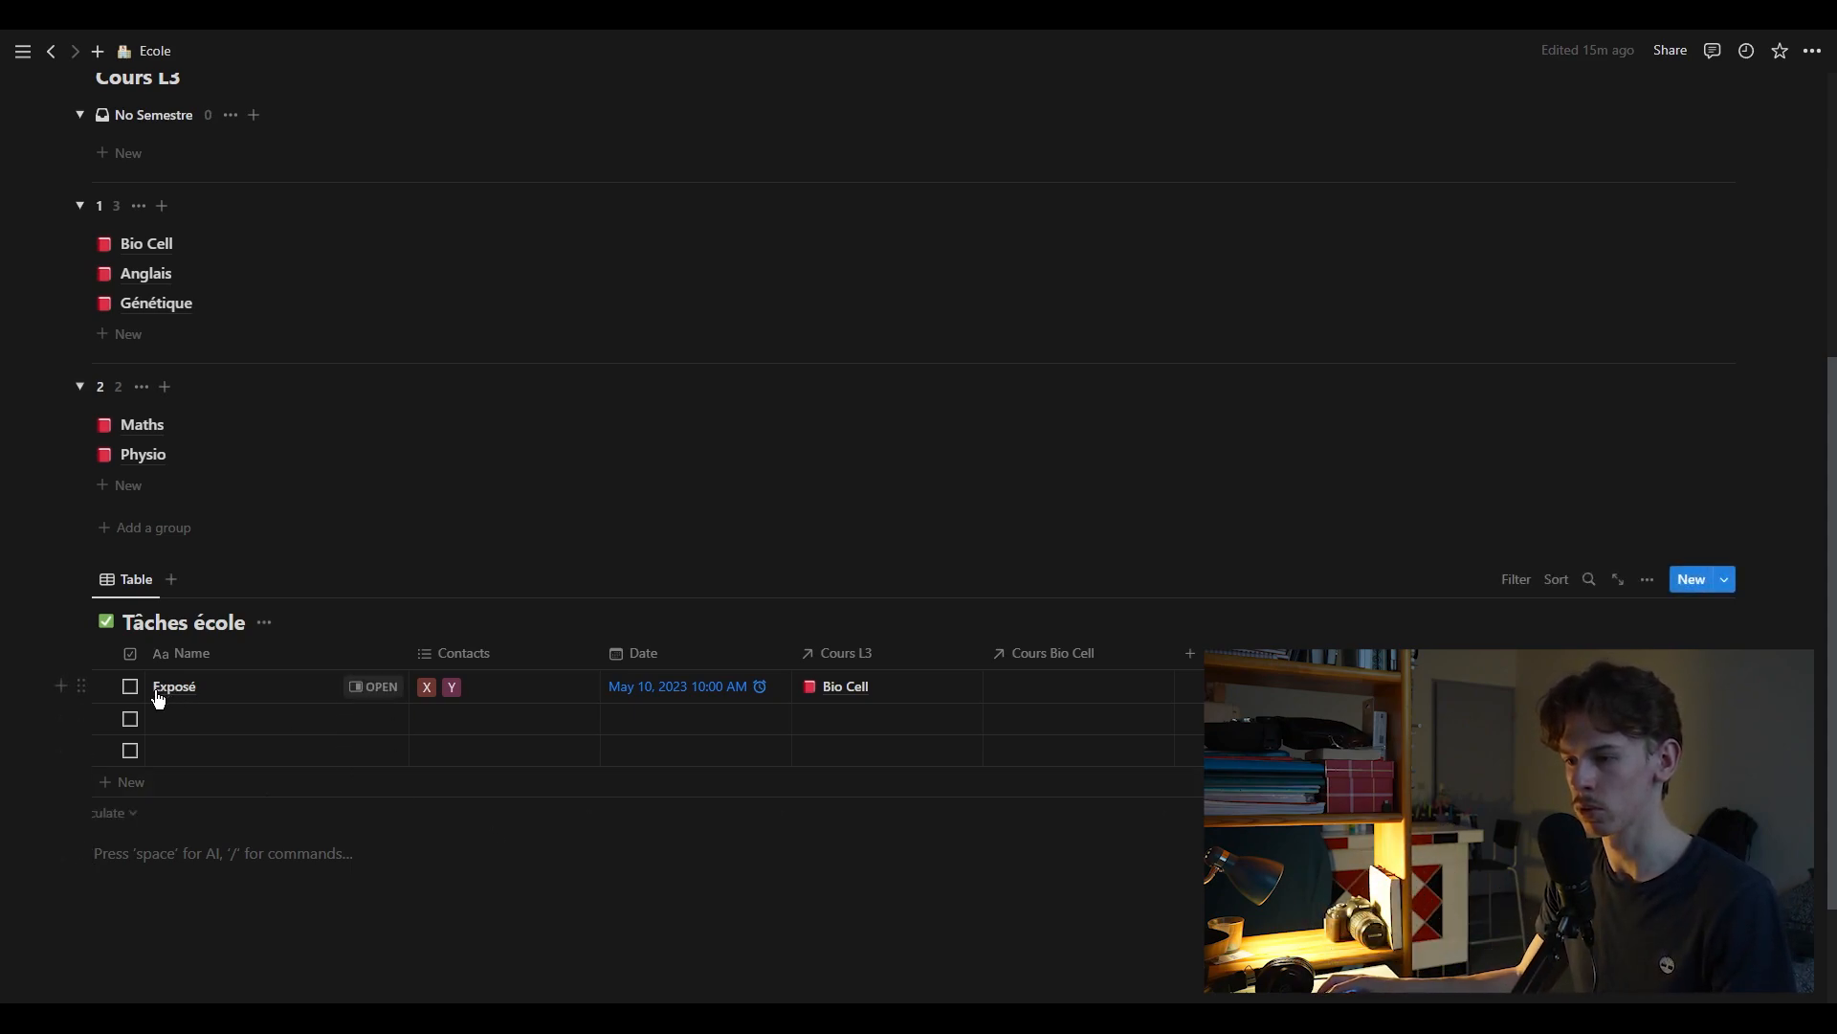
# Fill the second task row with the course Maths, the name "Dm" and the date April 27, 2023
pyautogui.click(813, 721)
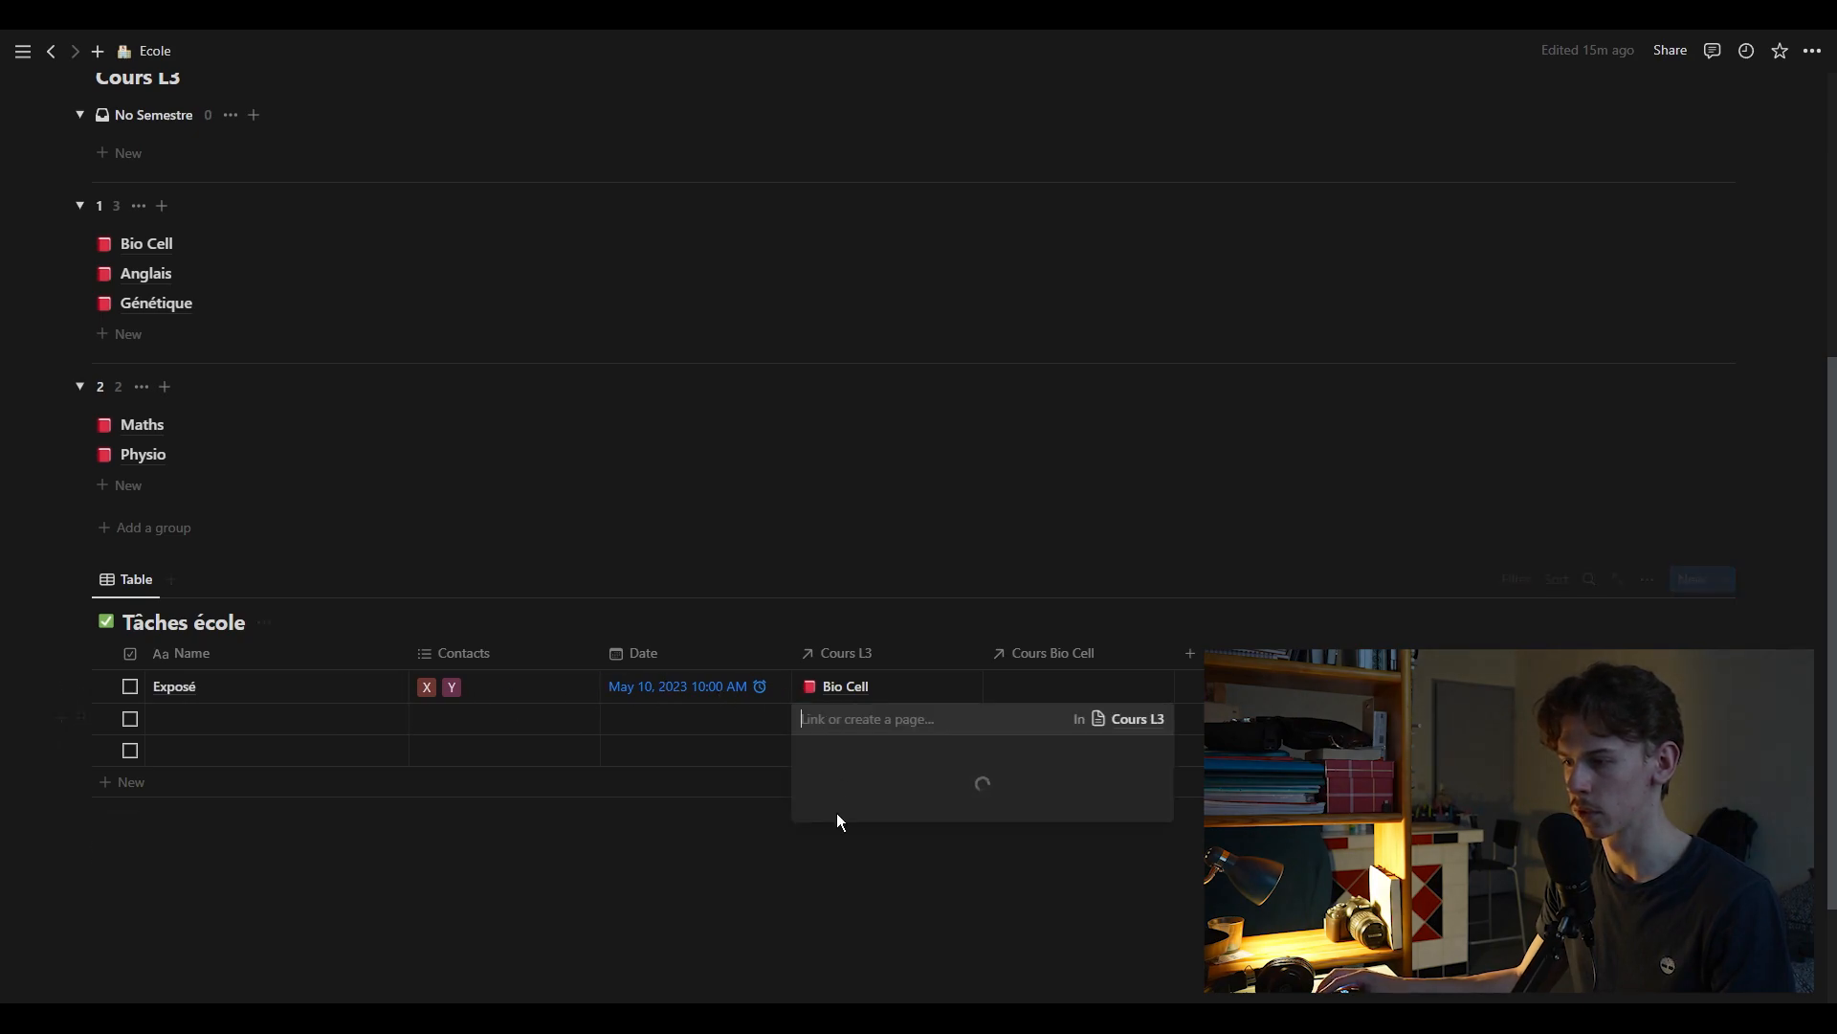
pyautogui.click(849, 842)
pyautogui.click(754, 859)
pyautogui.click(303, 719)
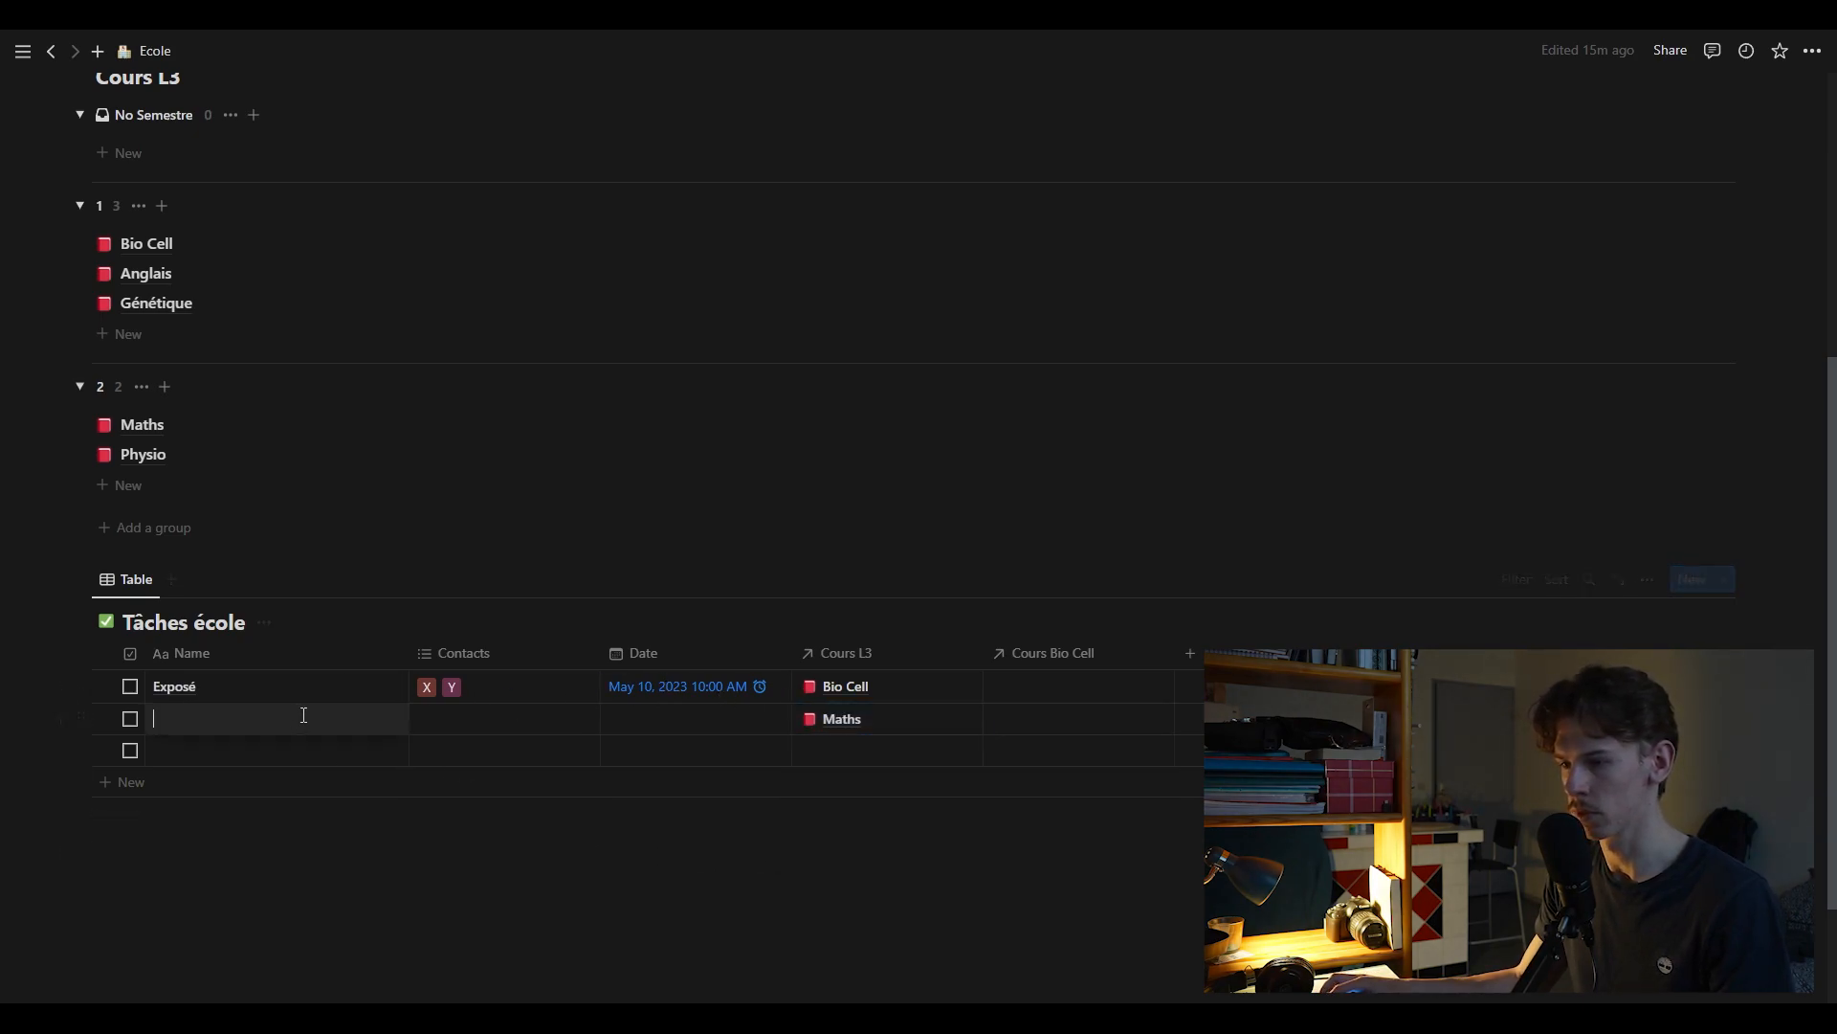
pyautogui.write('Dm')
pyautogui.click(709, 724)
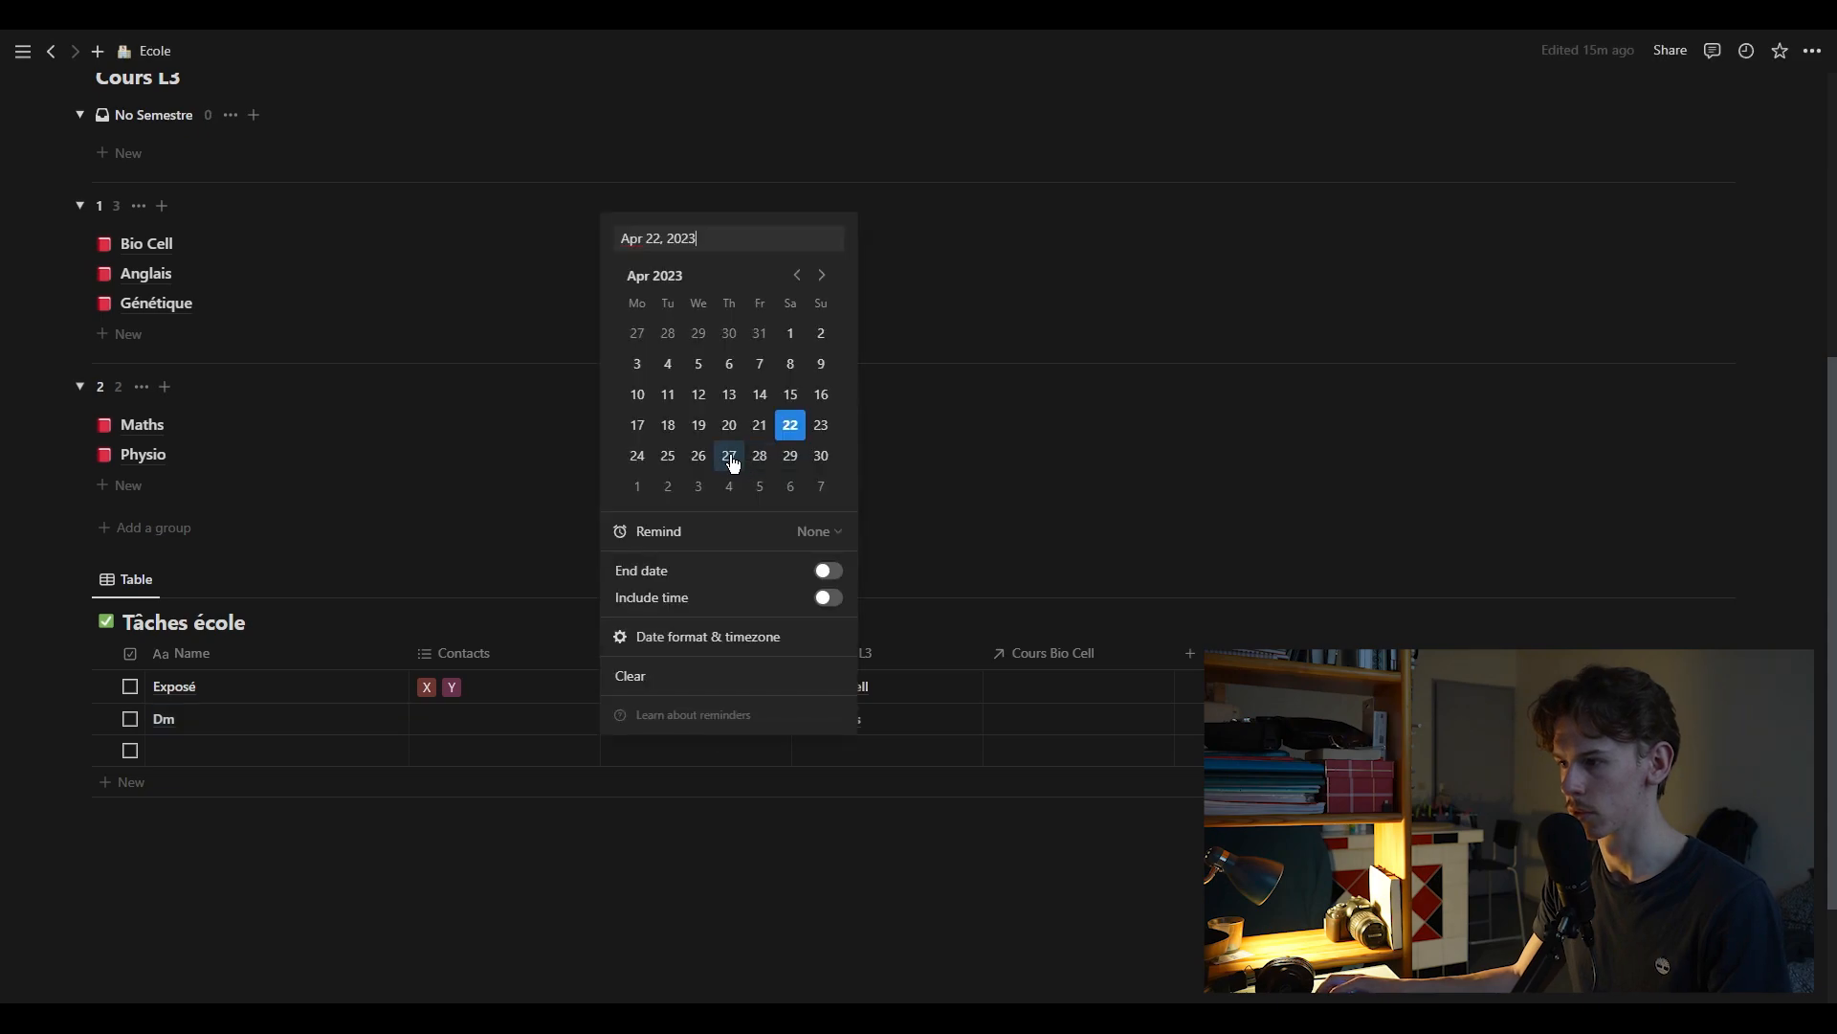
pyautogui.click(730, 459)
# Fill the third task row with the course Physio, the name "Oral" and the date April 30, 2023
pyautogui.click(862, 750)
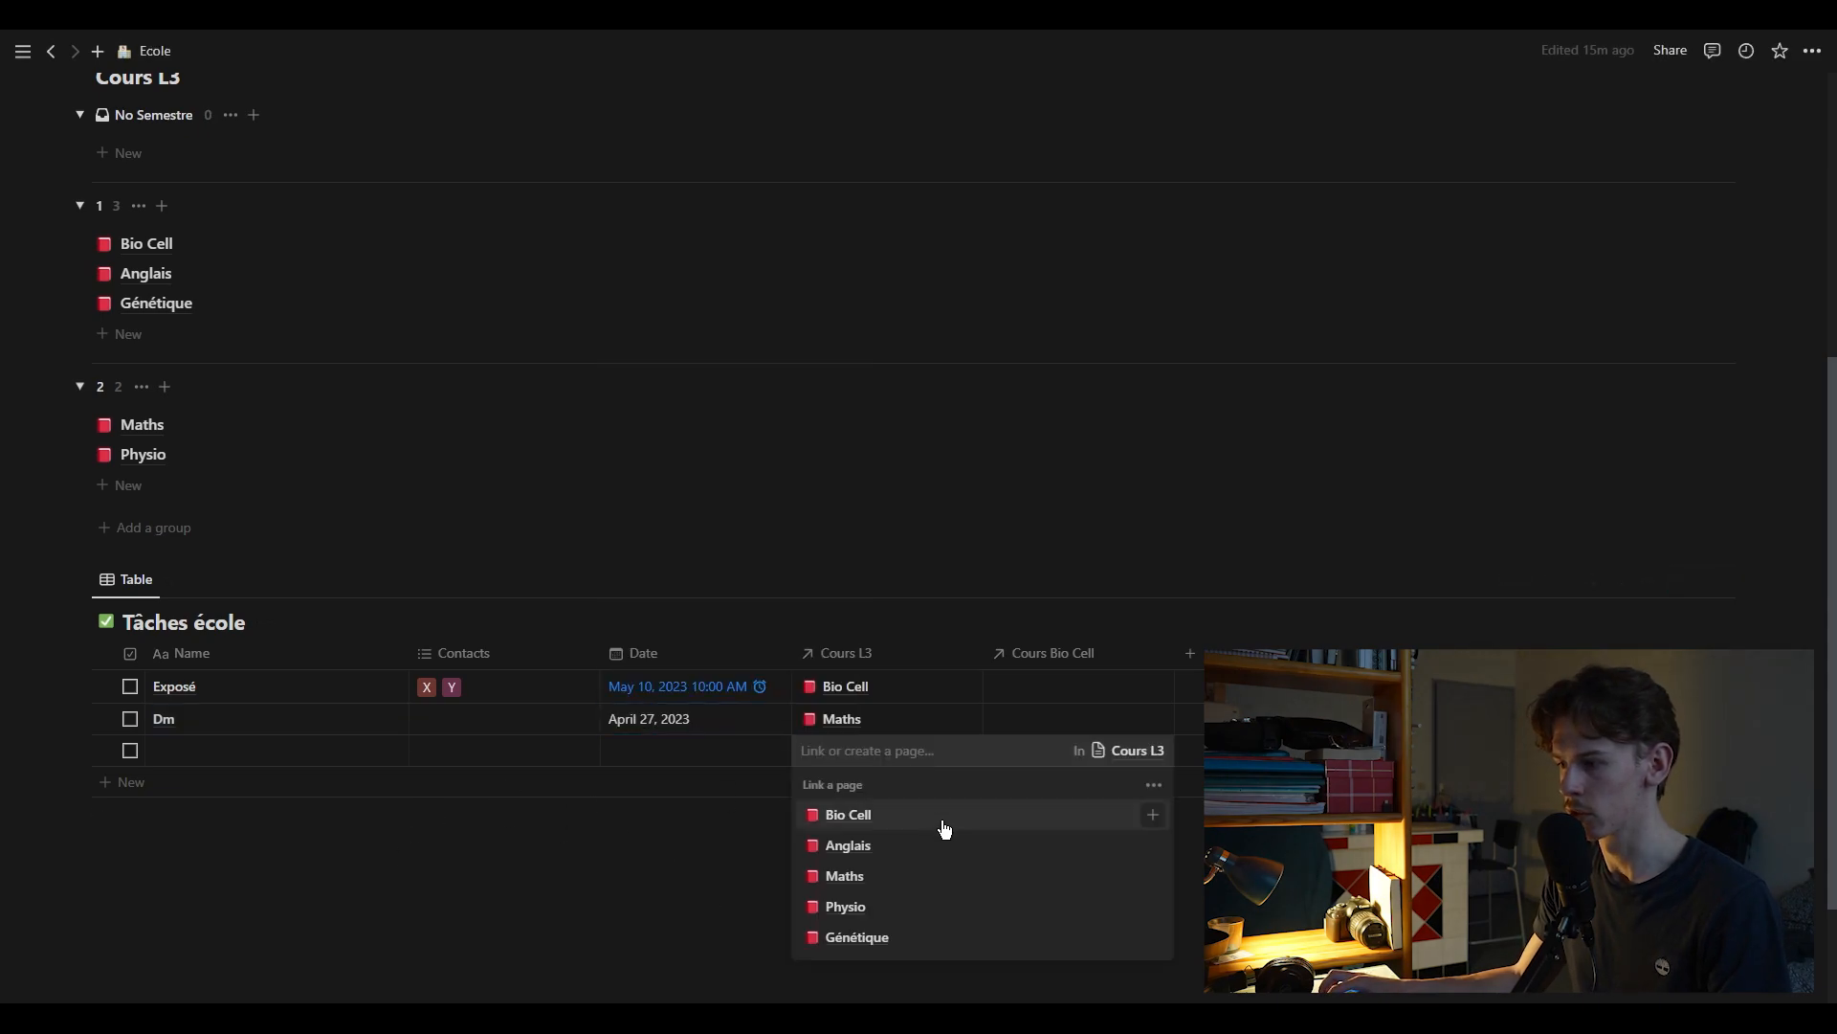
pyautogui.click(910, 899)
pyautogui.click(656, 879)
pyautogui.click(319, 761)
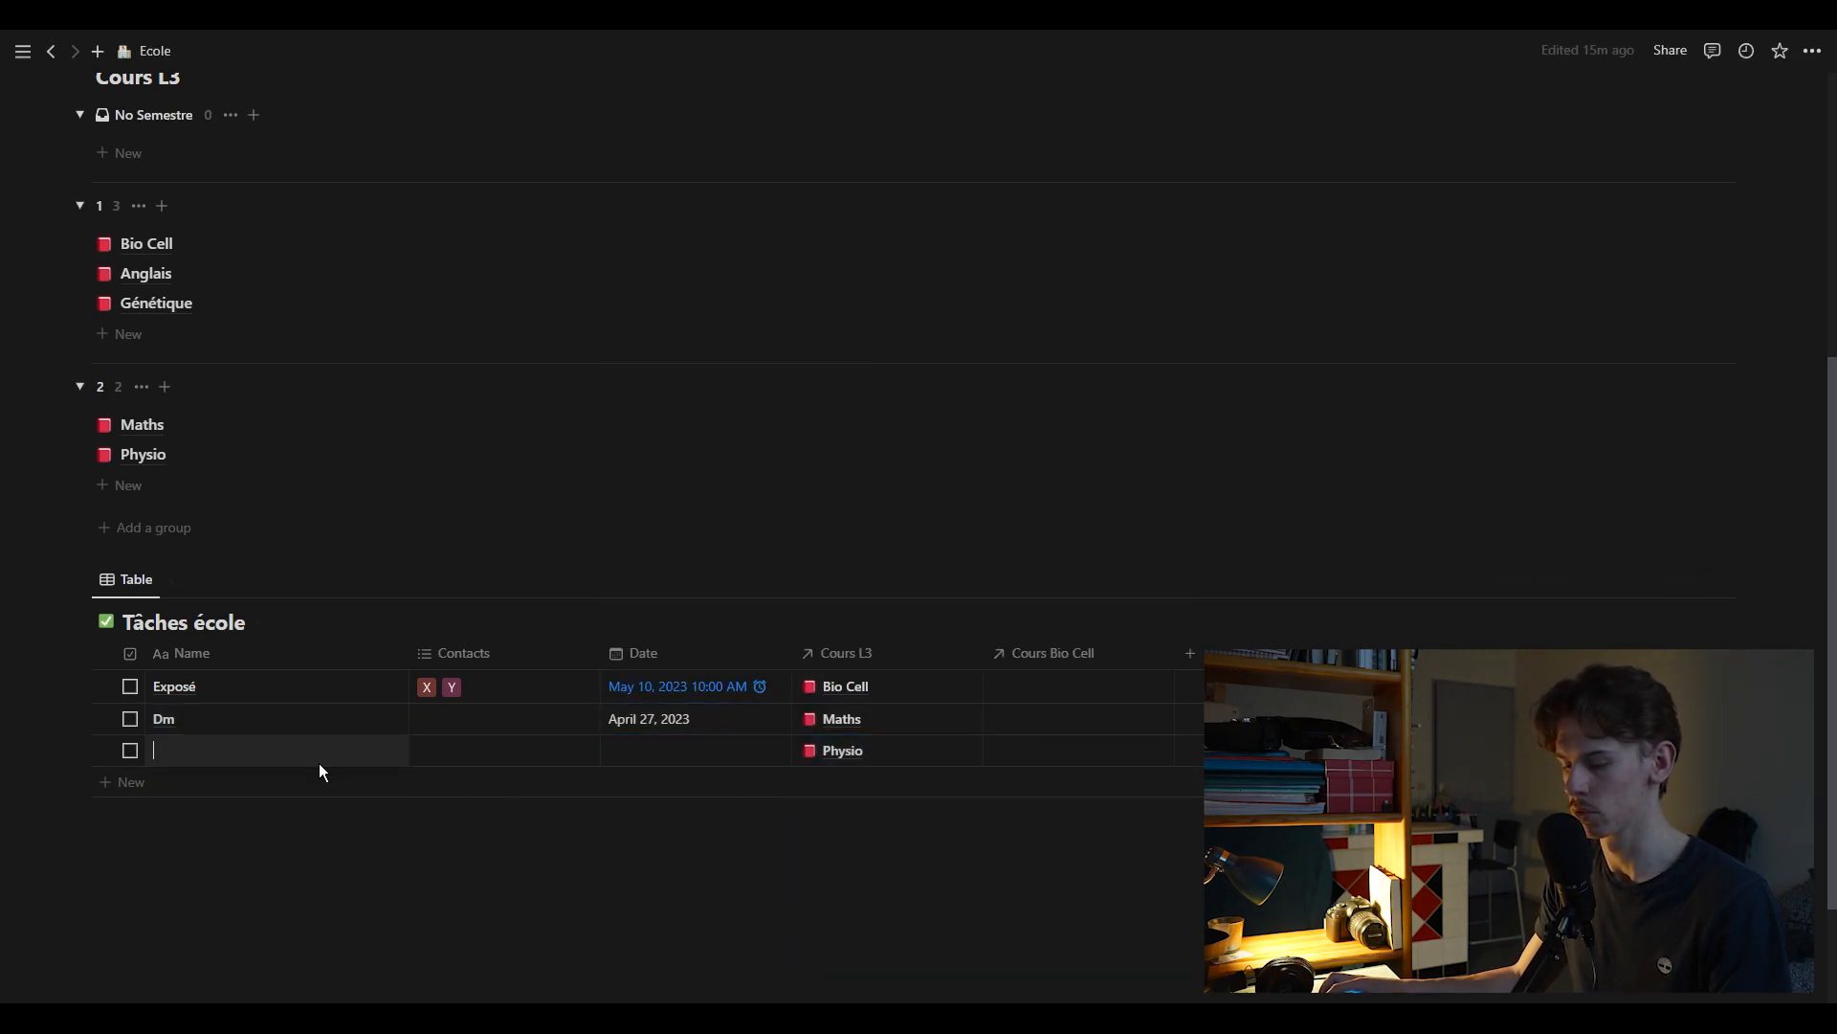
pyautogui.write('Oral')
pyautogui.click(696, 750)
pyautogui.click(821, 488)
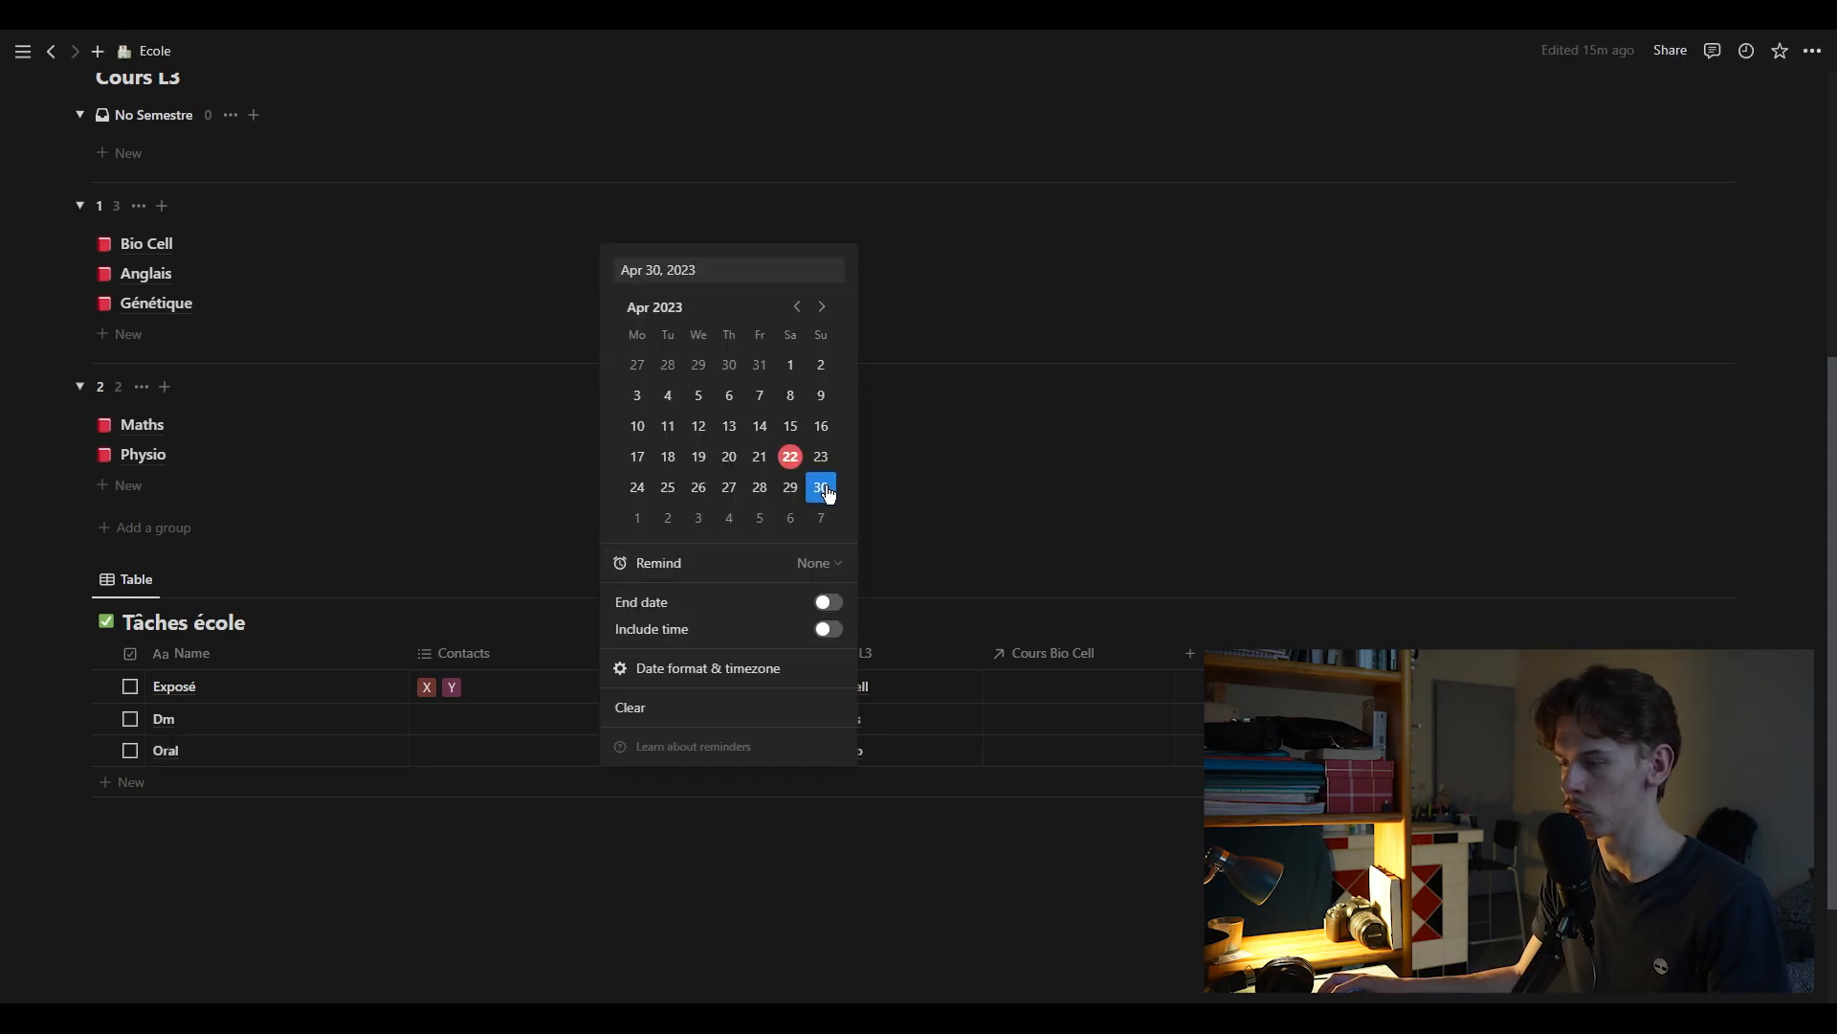
pyautogui.press('Escape')
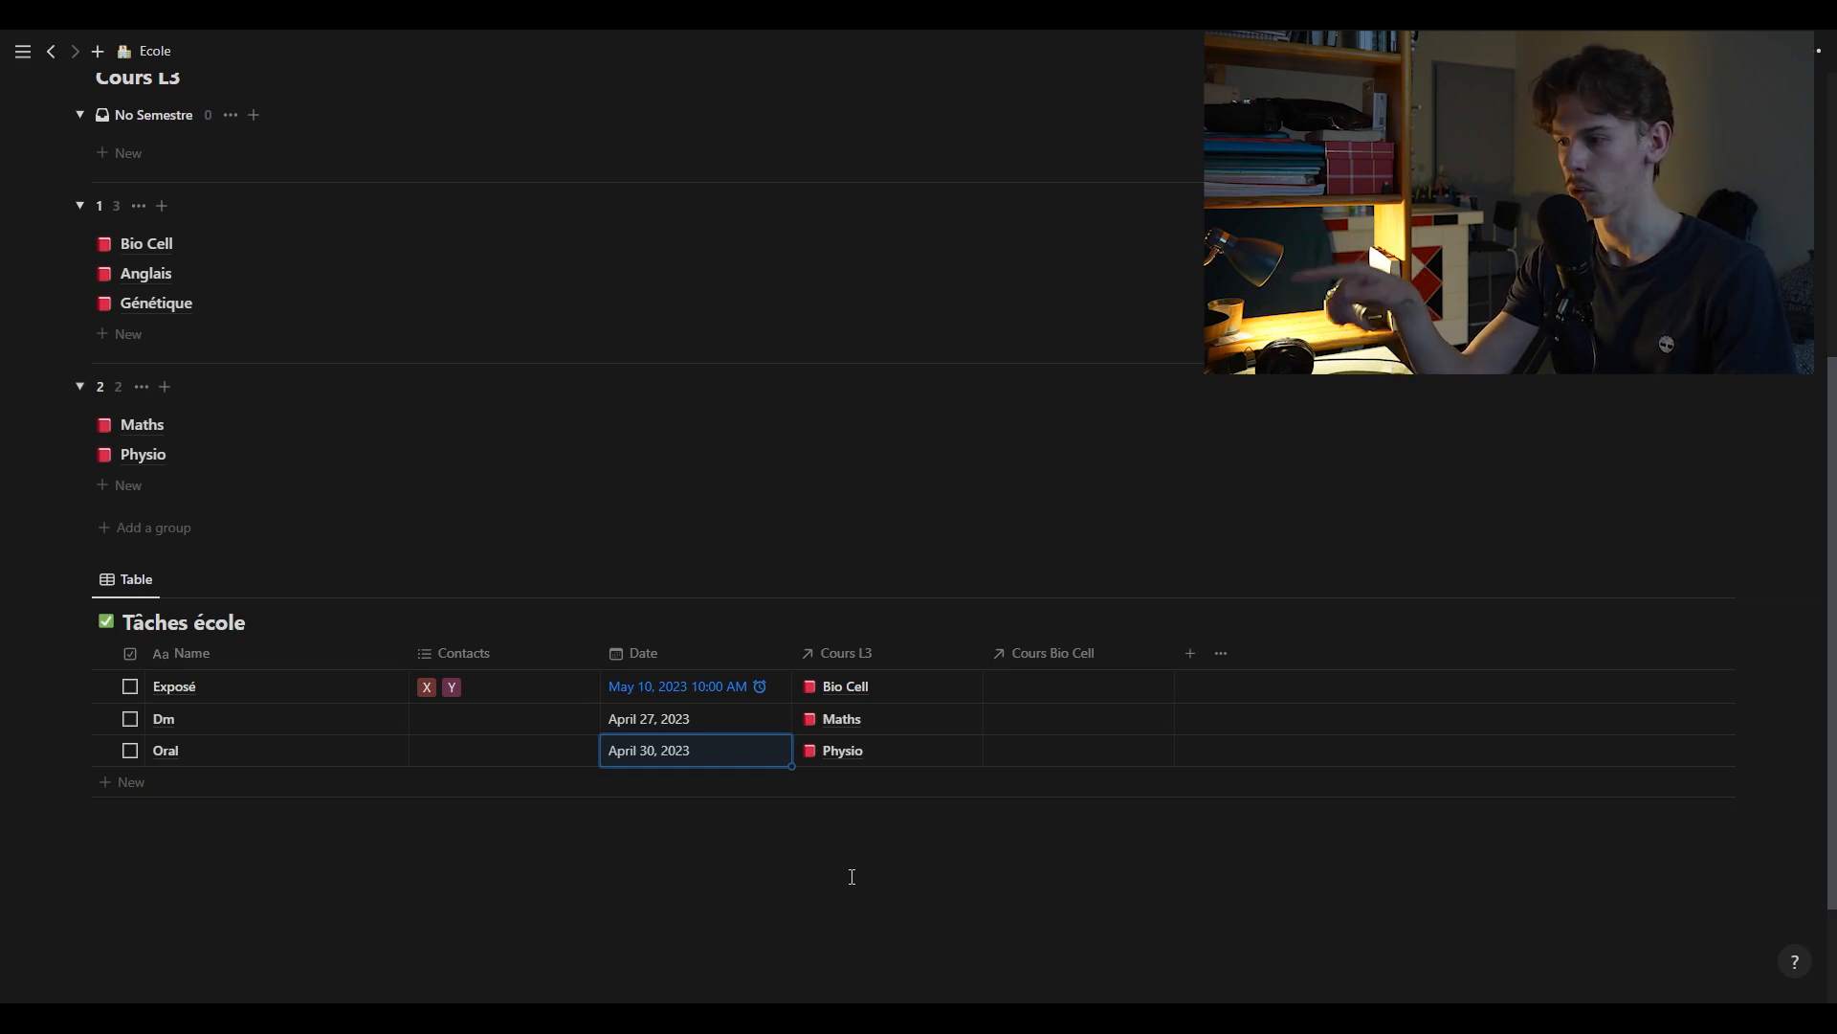
# Open the Bio Cell course page and insert a table view of Tâches école below the Cours Bio Cell table
pyautogui.click(153, 247)
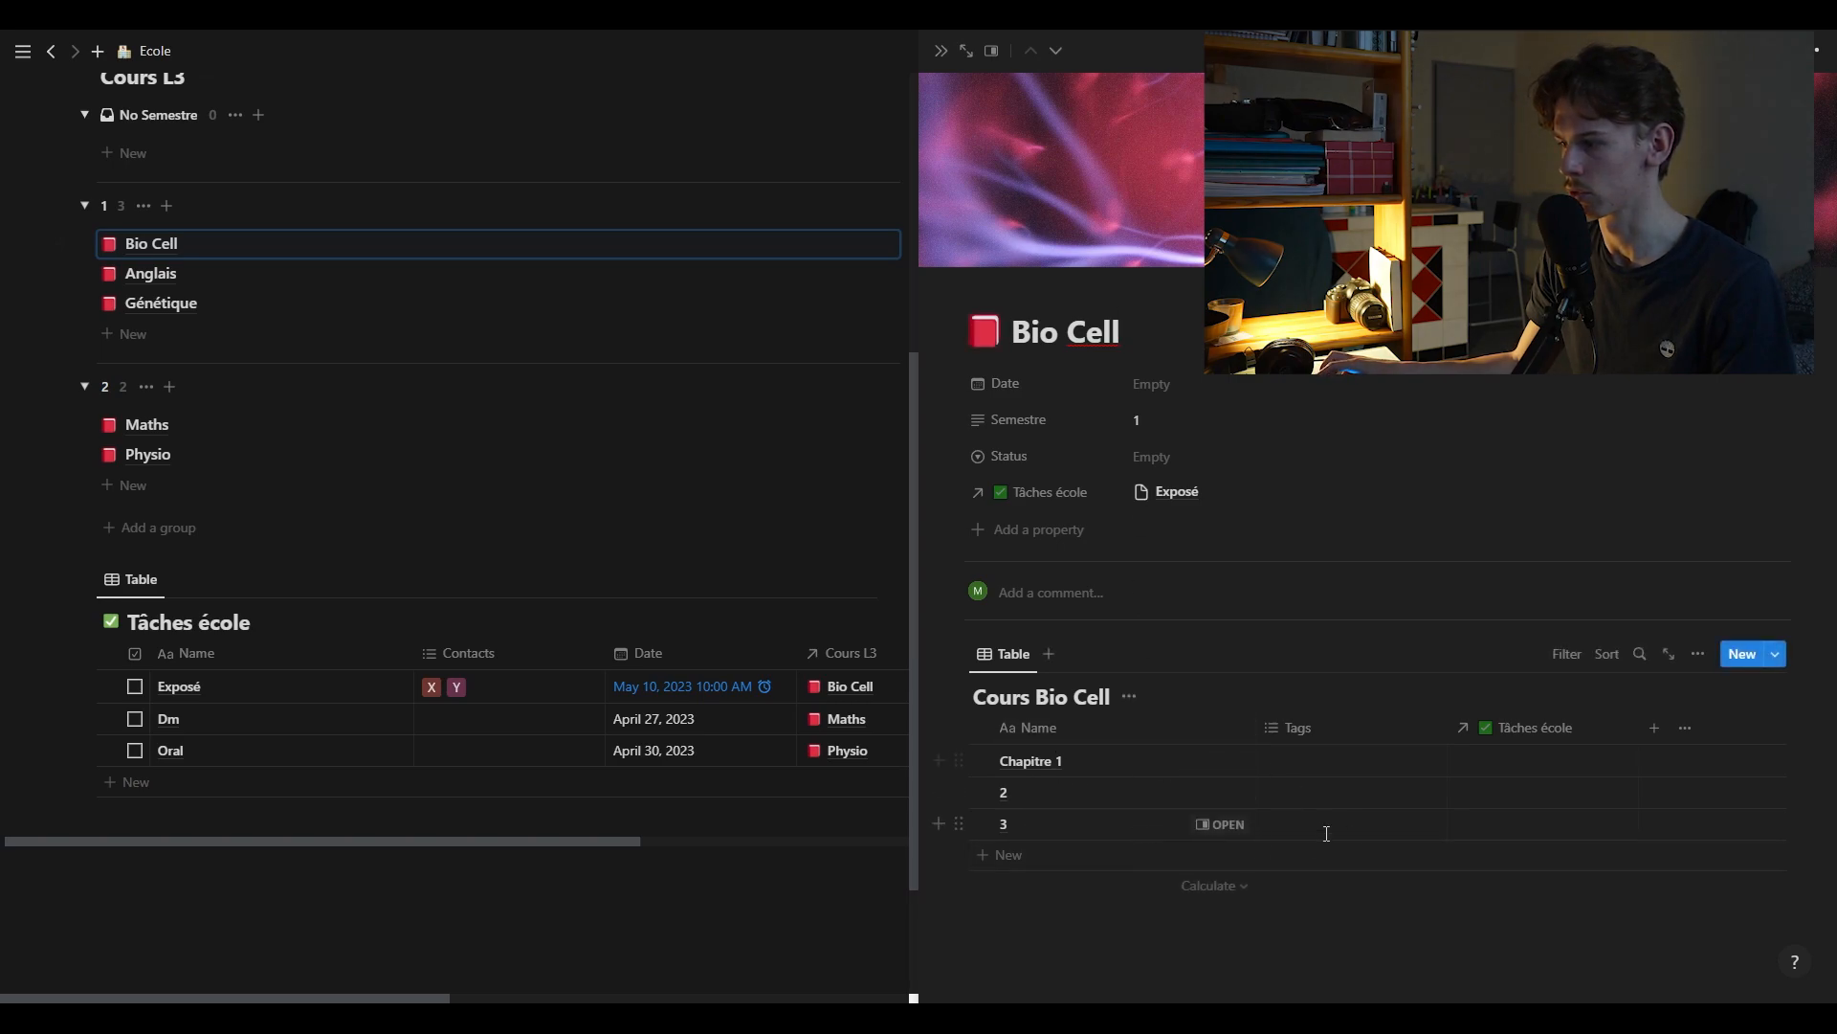
pyautogui.click(1066, 967)
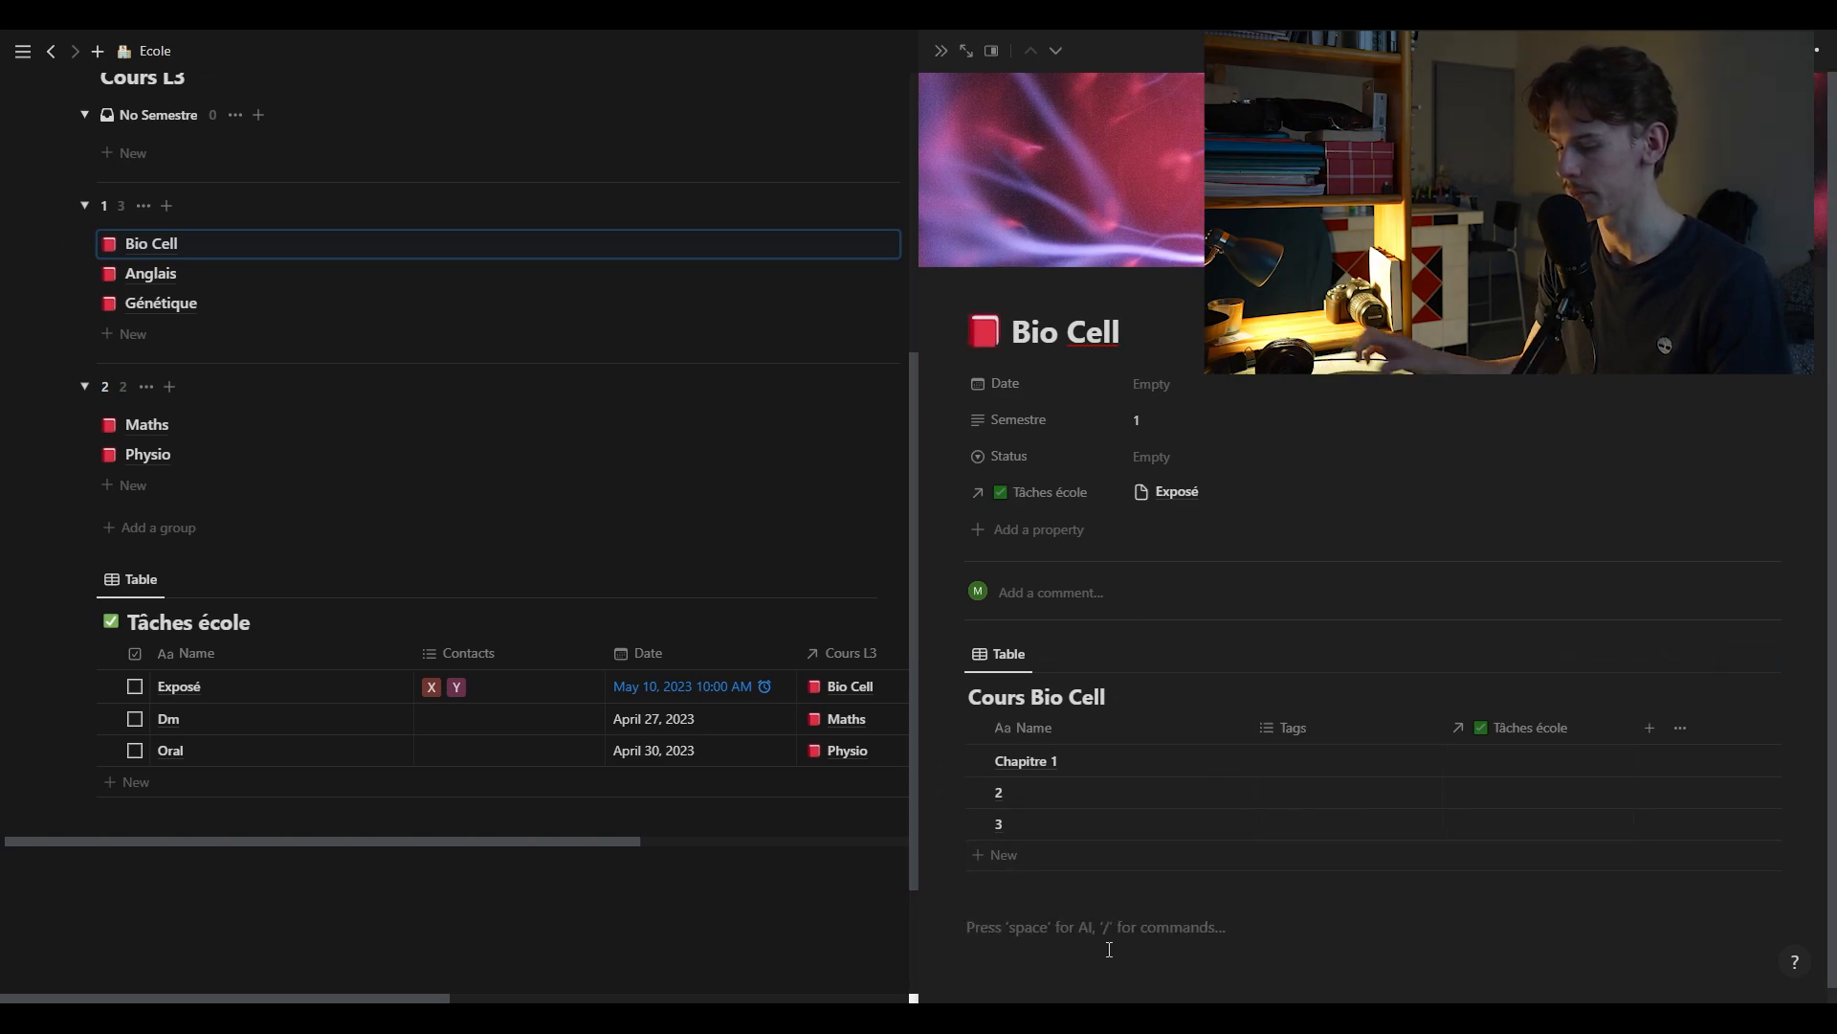
pyautogui.write('/tab')
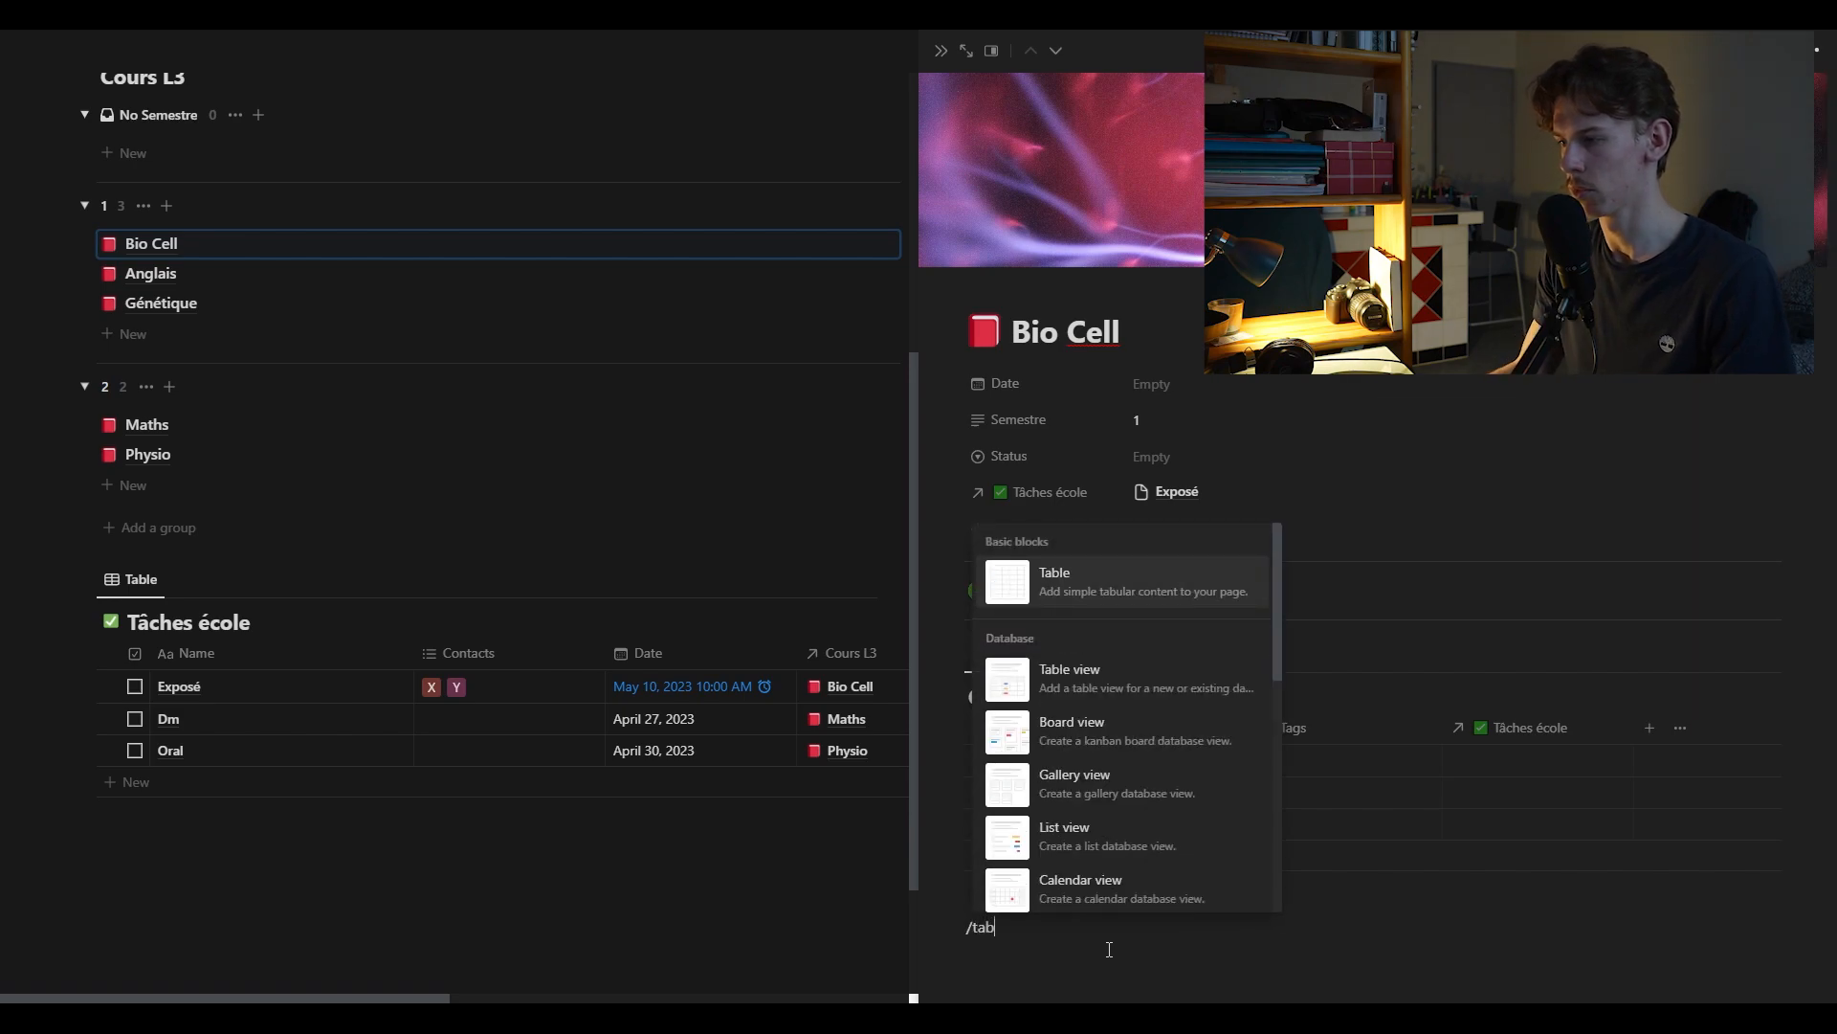
pyautogui.click(1081, 684)
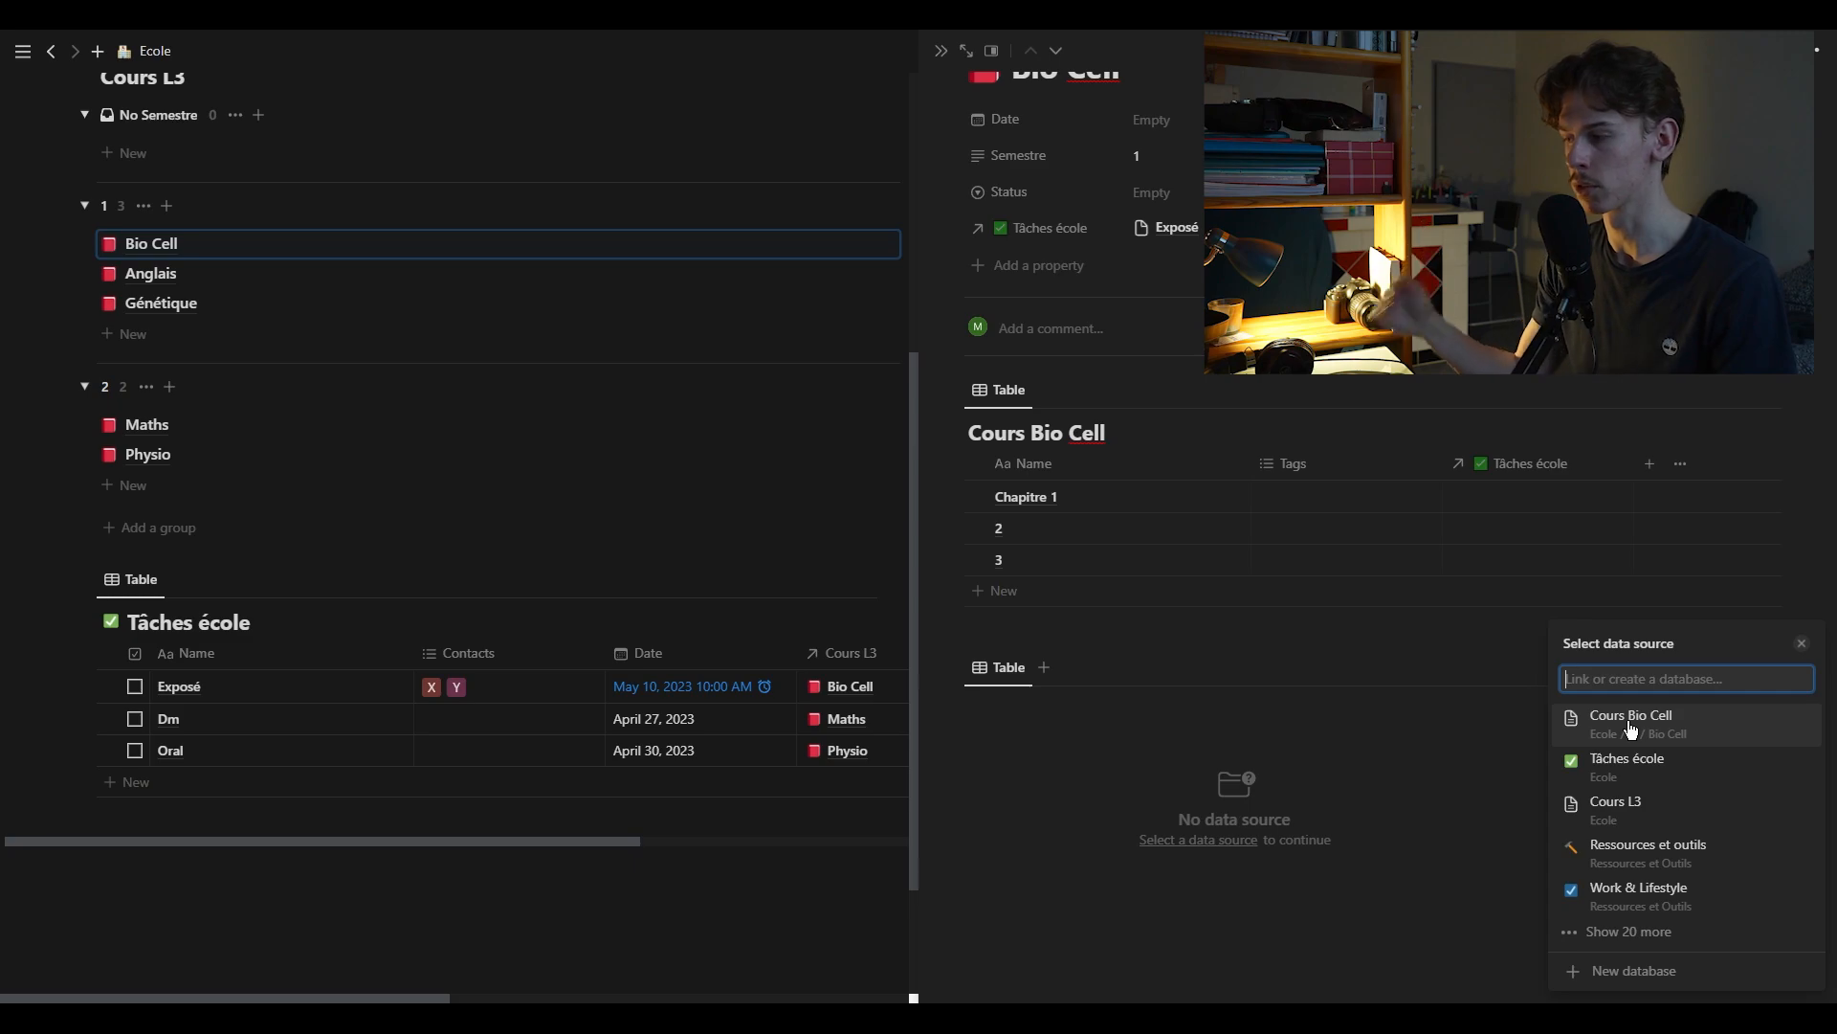
pyautogui.click(1639, 775)
pyautogui.click(1311, 966)
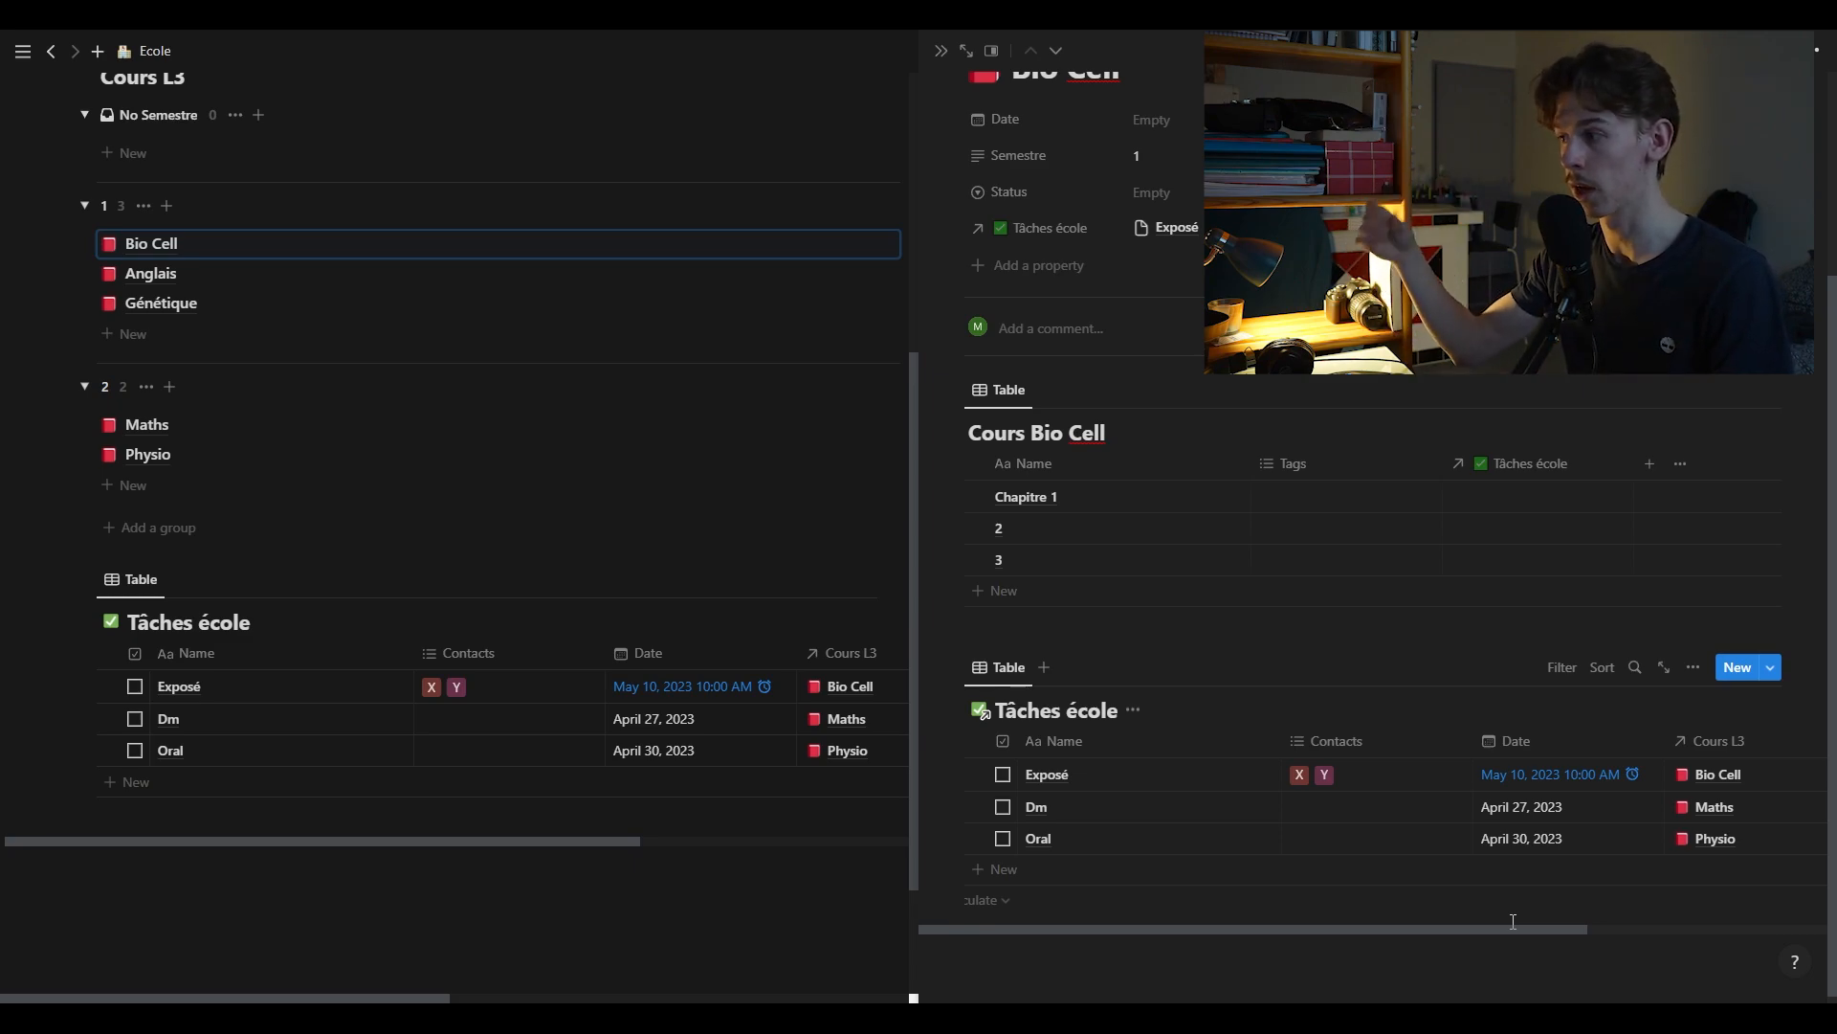
# Filter the Bio Cell page's Tâches école view to tasks whose Cours L3 contains Bio Cell
pyautogui.click(1571, 677)
pyautogui.click(1531, 778)
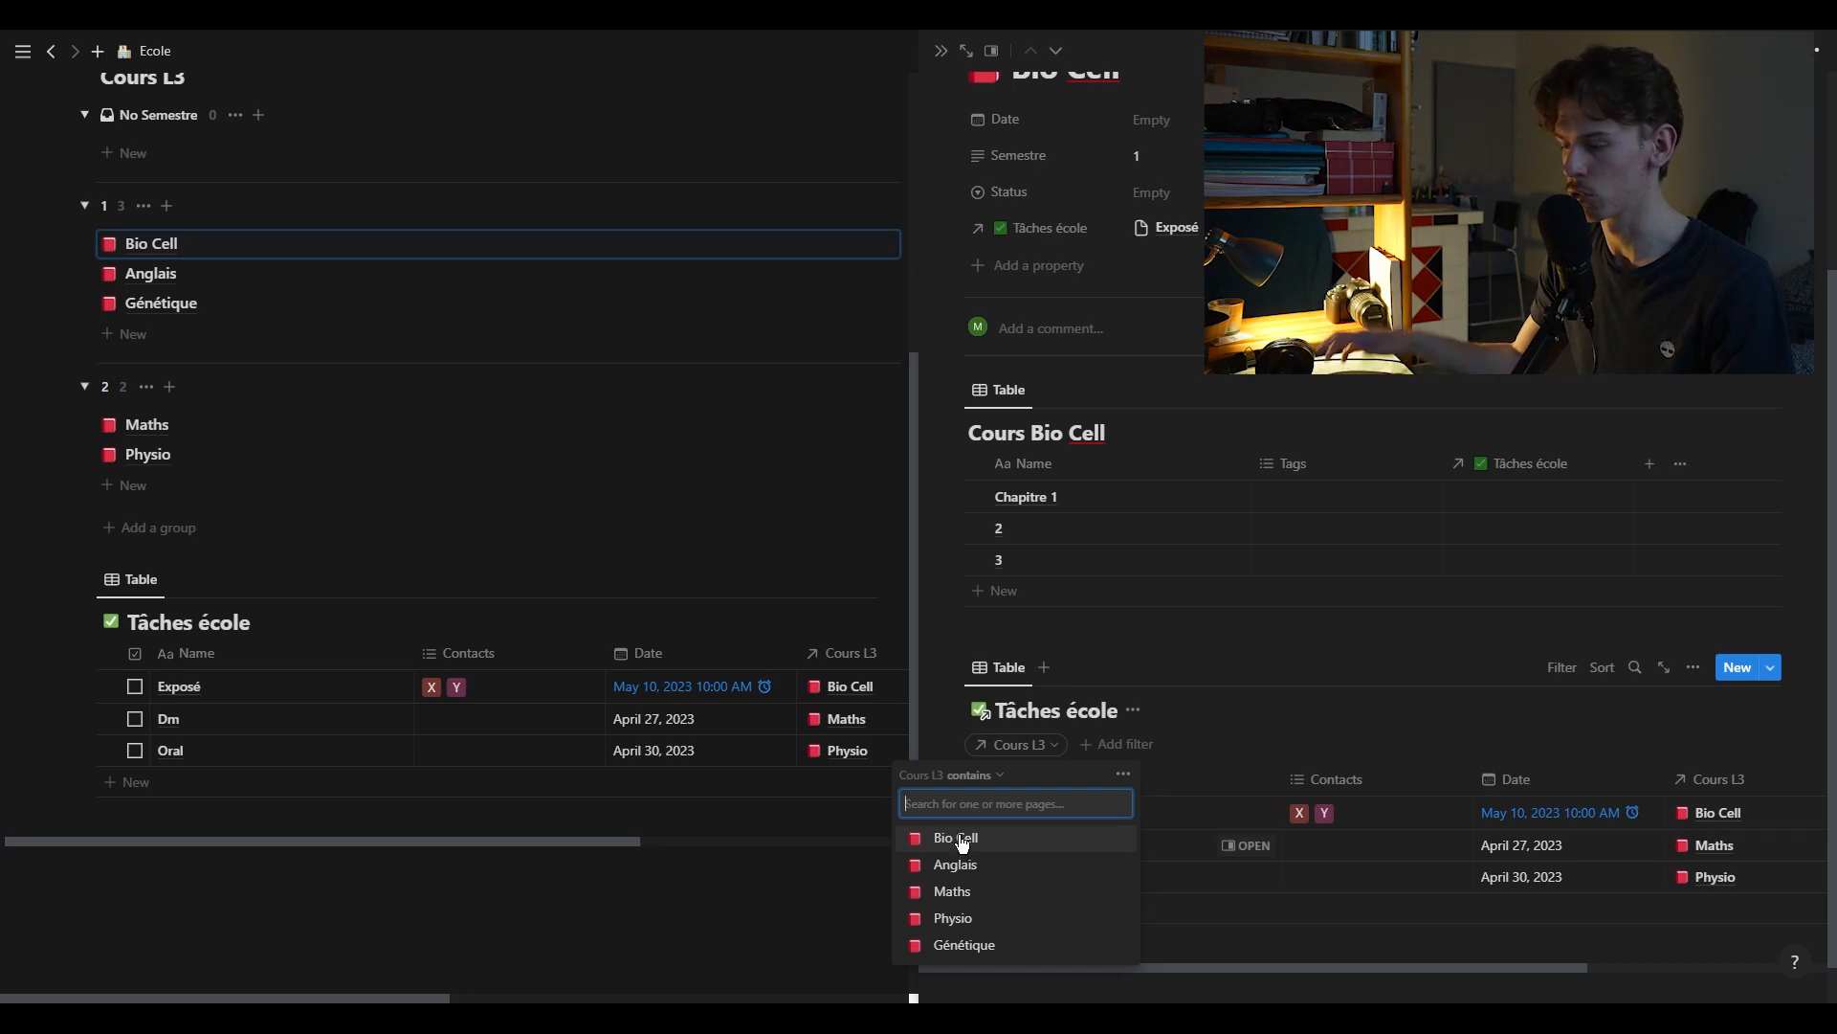
pyautogui.click(959, 838)
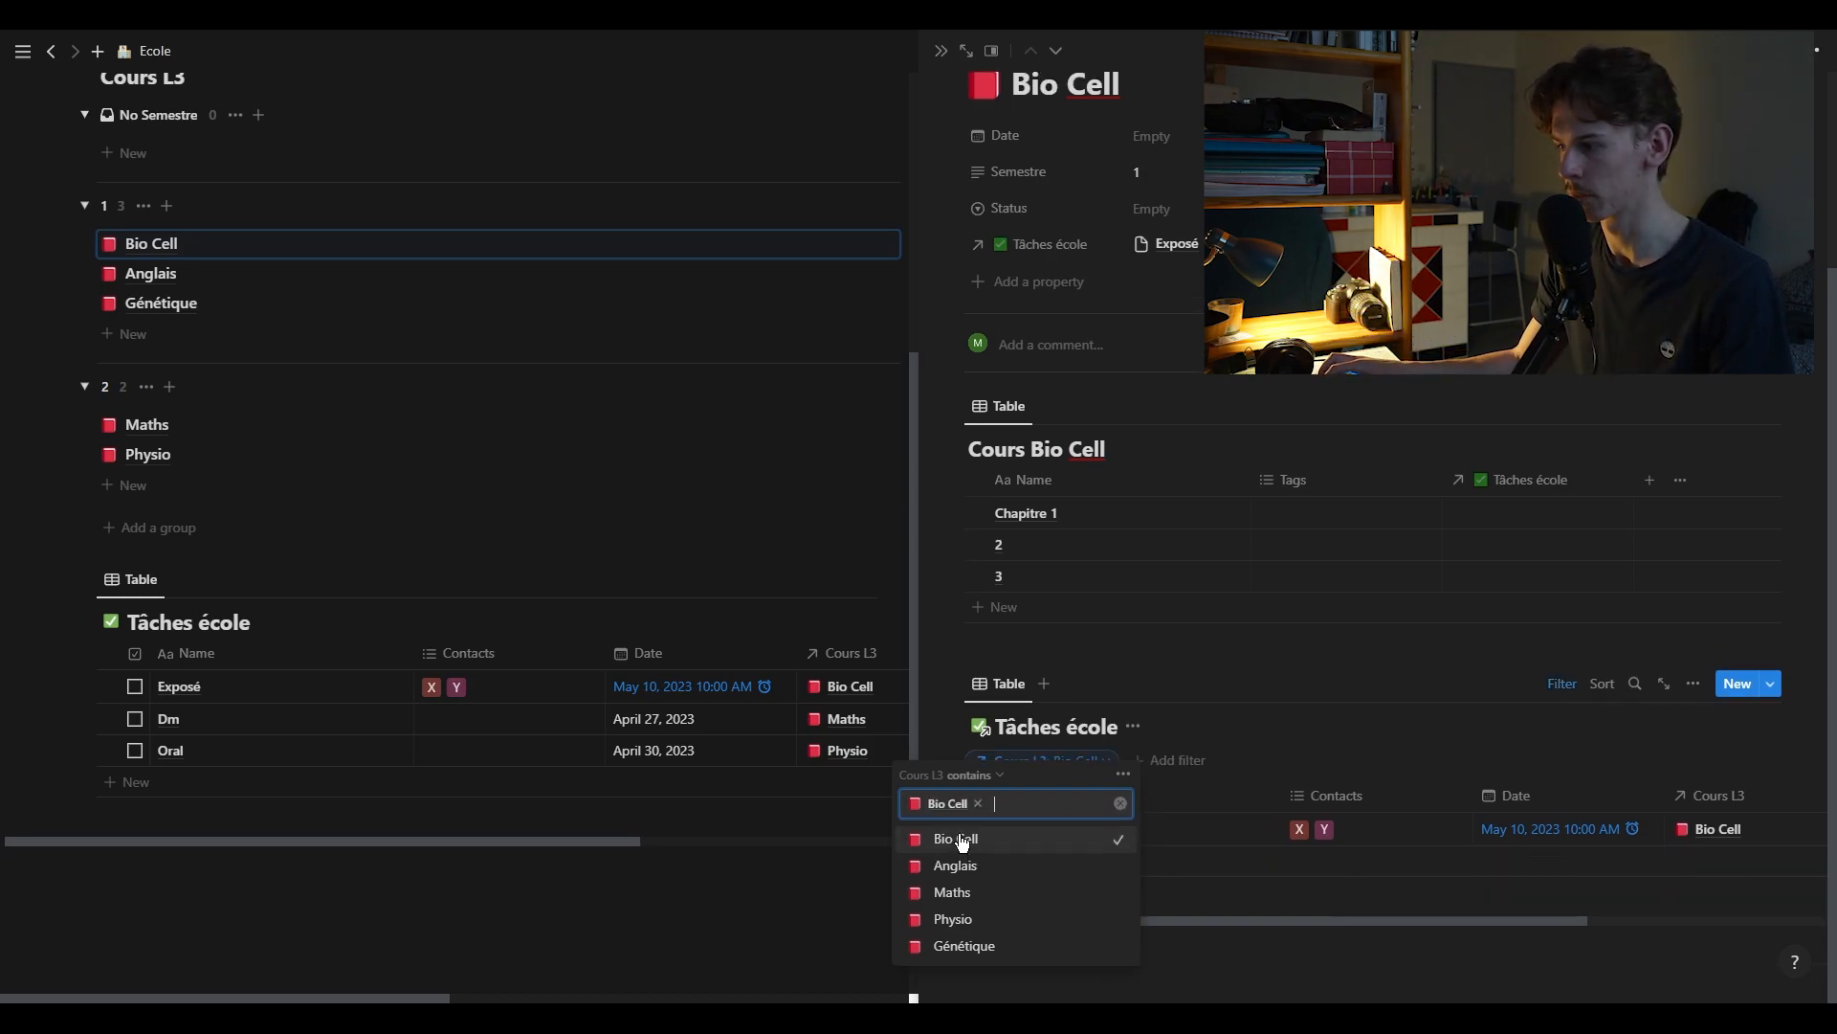
pyautogui.hscroll(-2, 1463, 925)
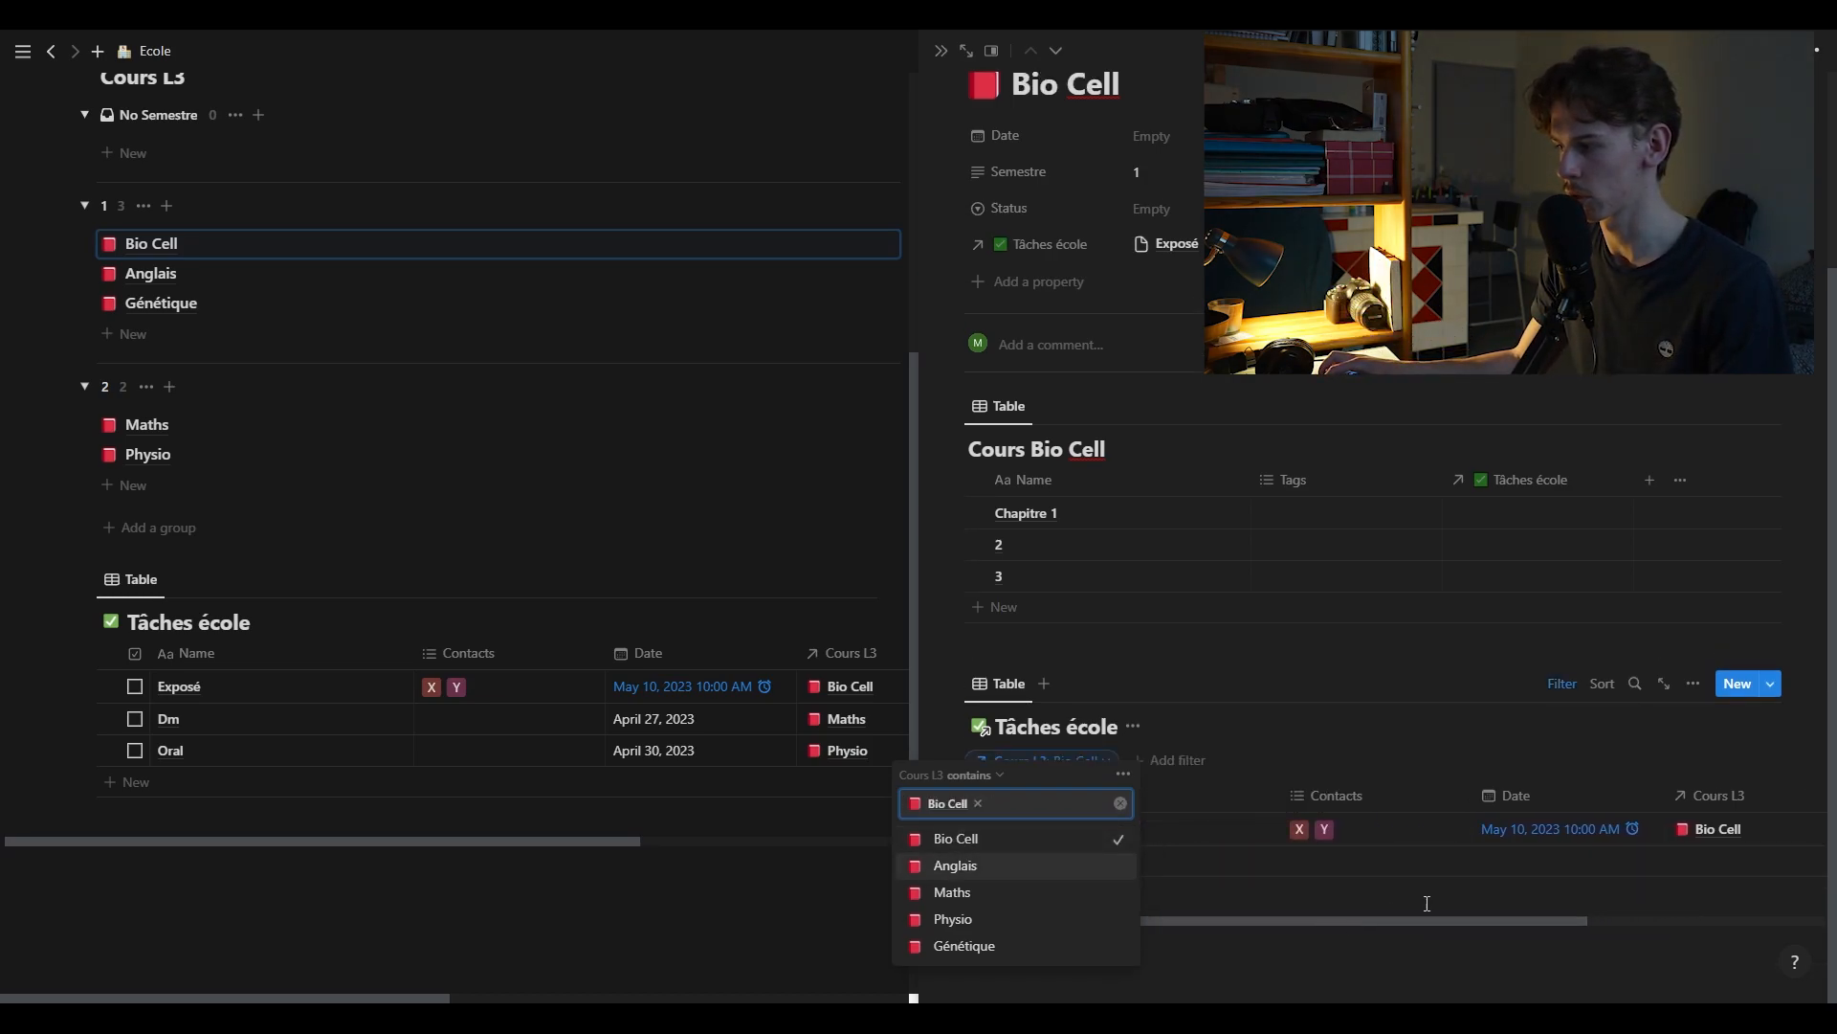
pyautogui.click(1477, 969)
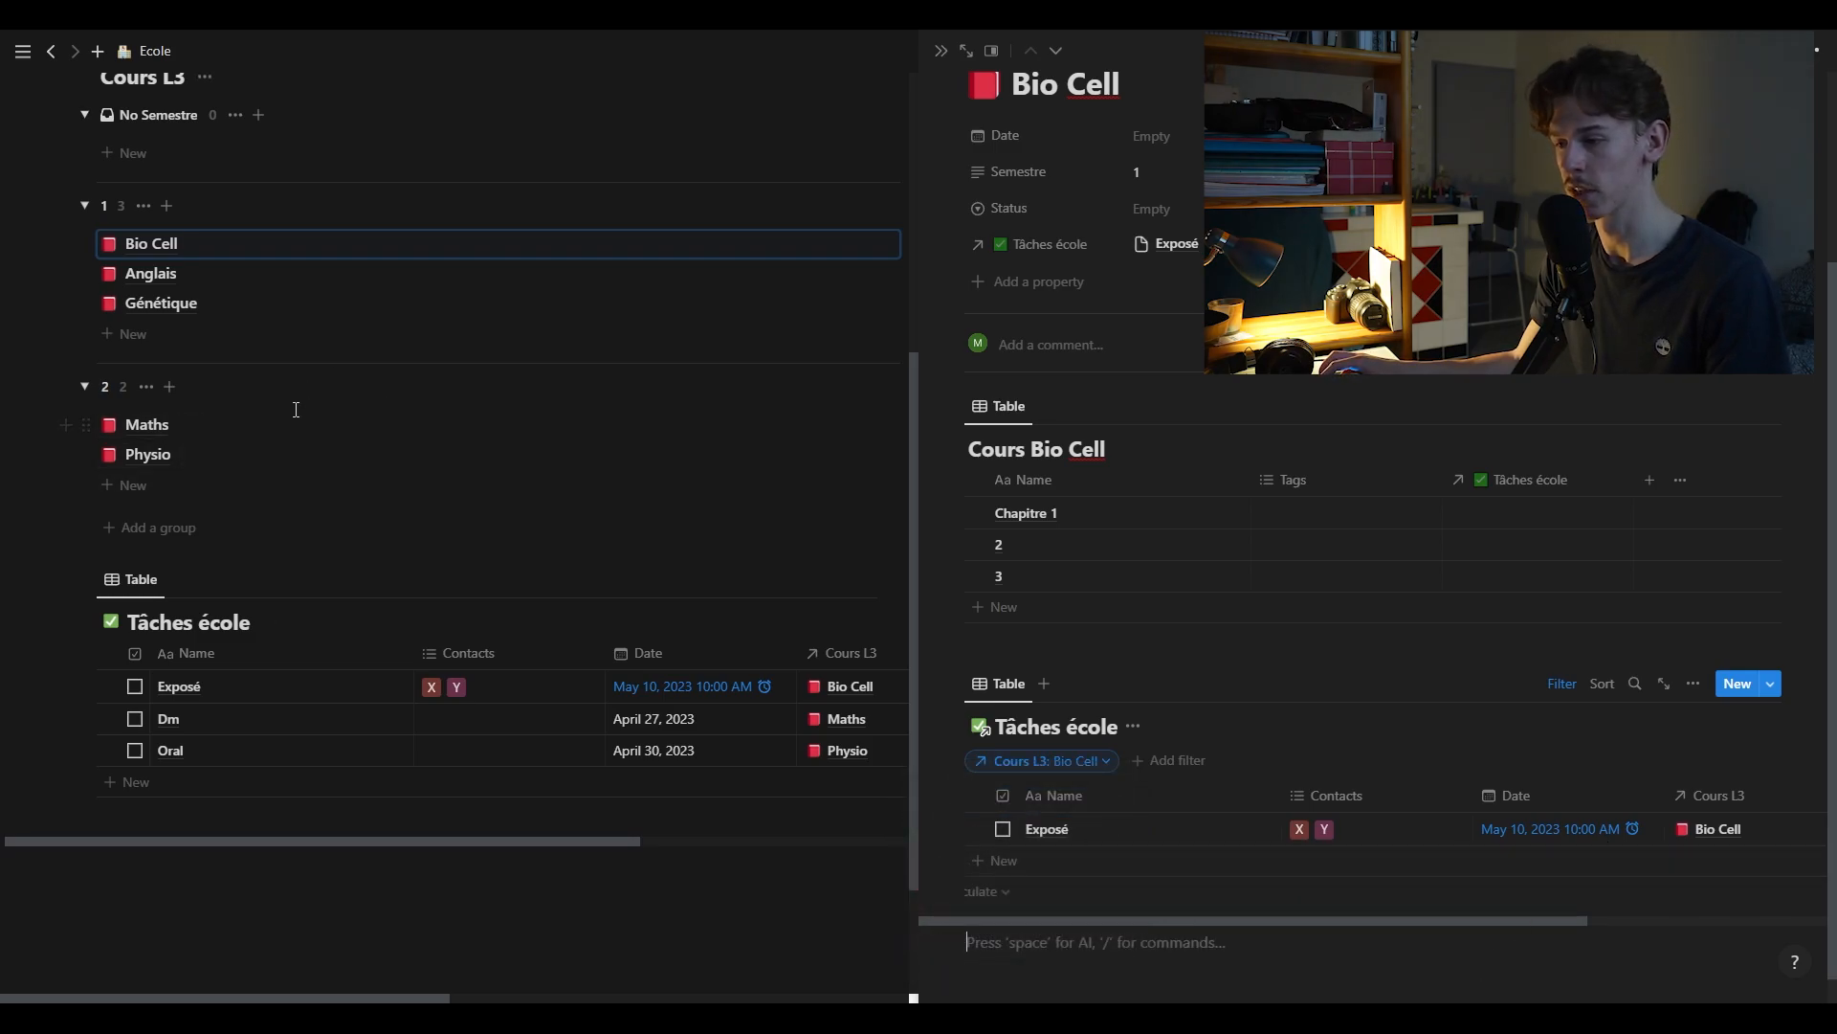
# Open the Physio course page and insert a table view linked to the Tâches école database
pyautogui.click(182, 454)
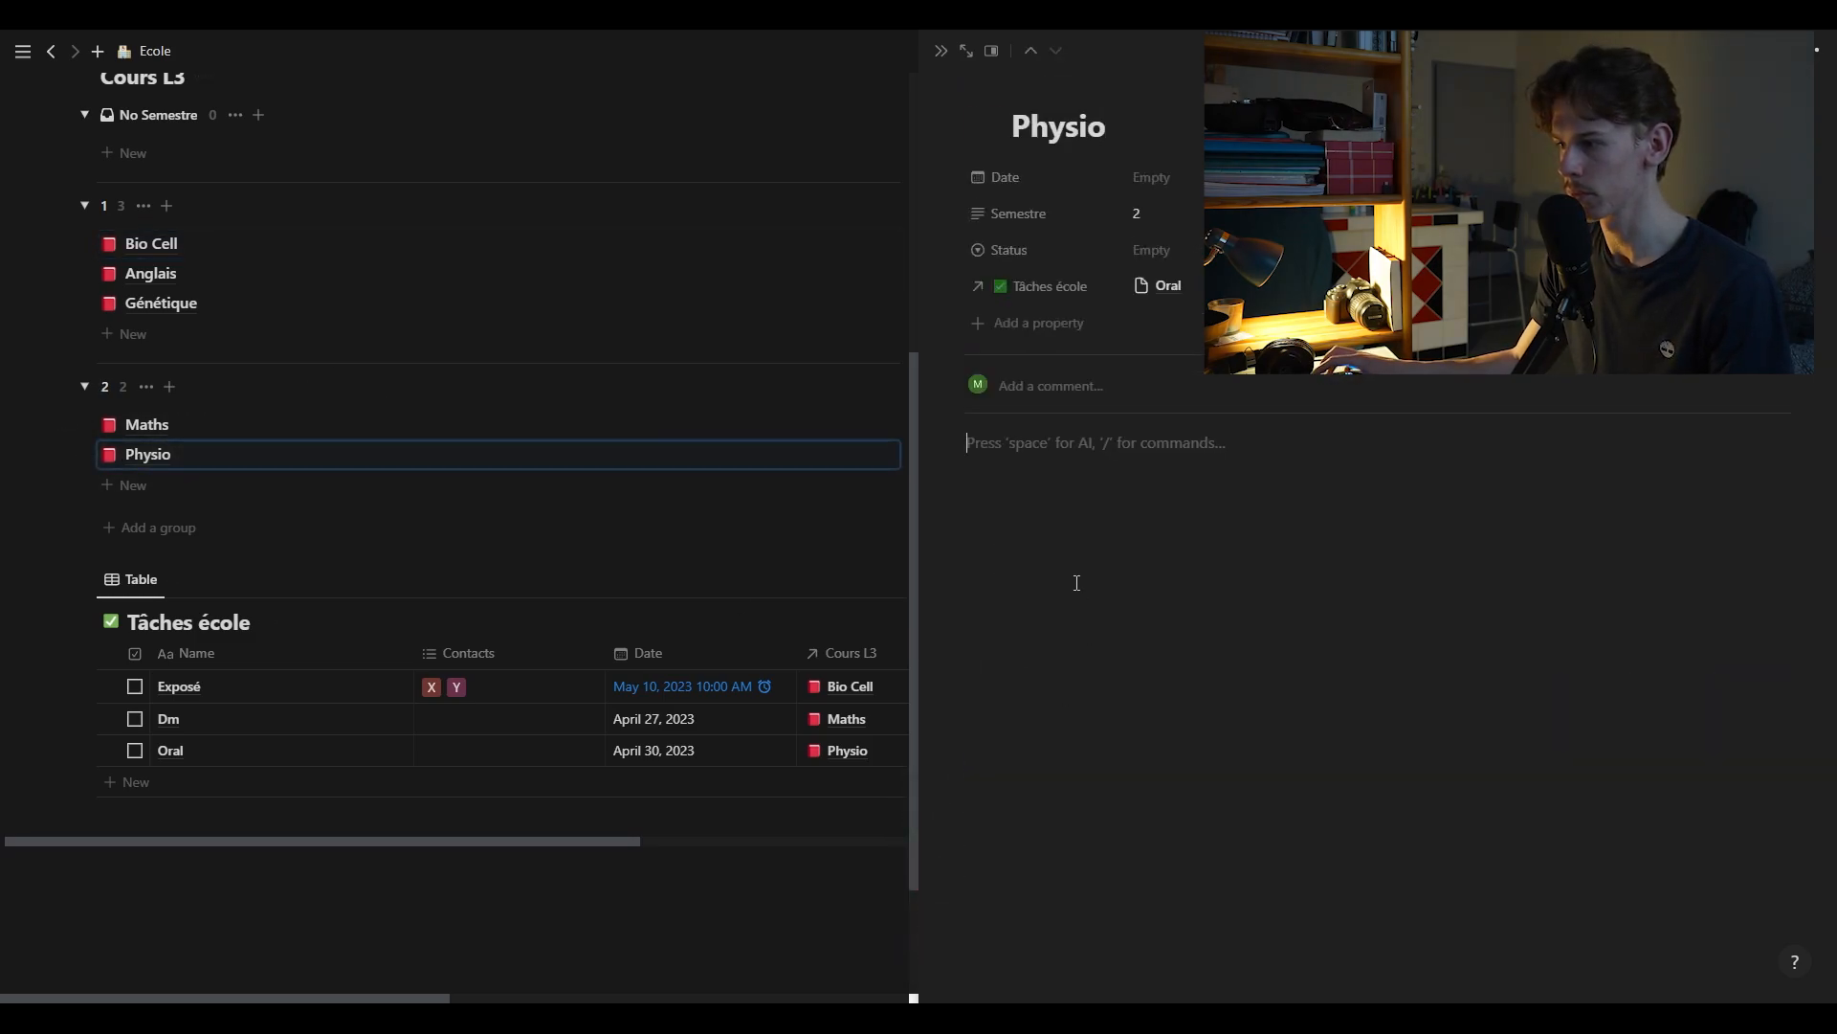
pyautogui.write('/table')
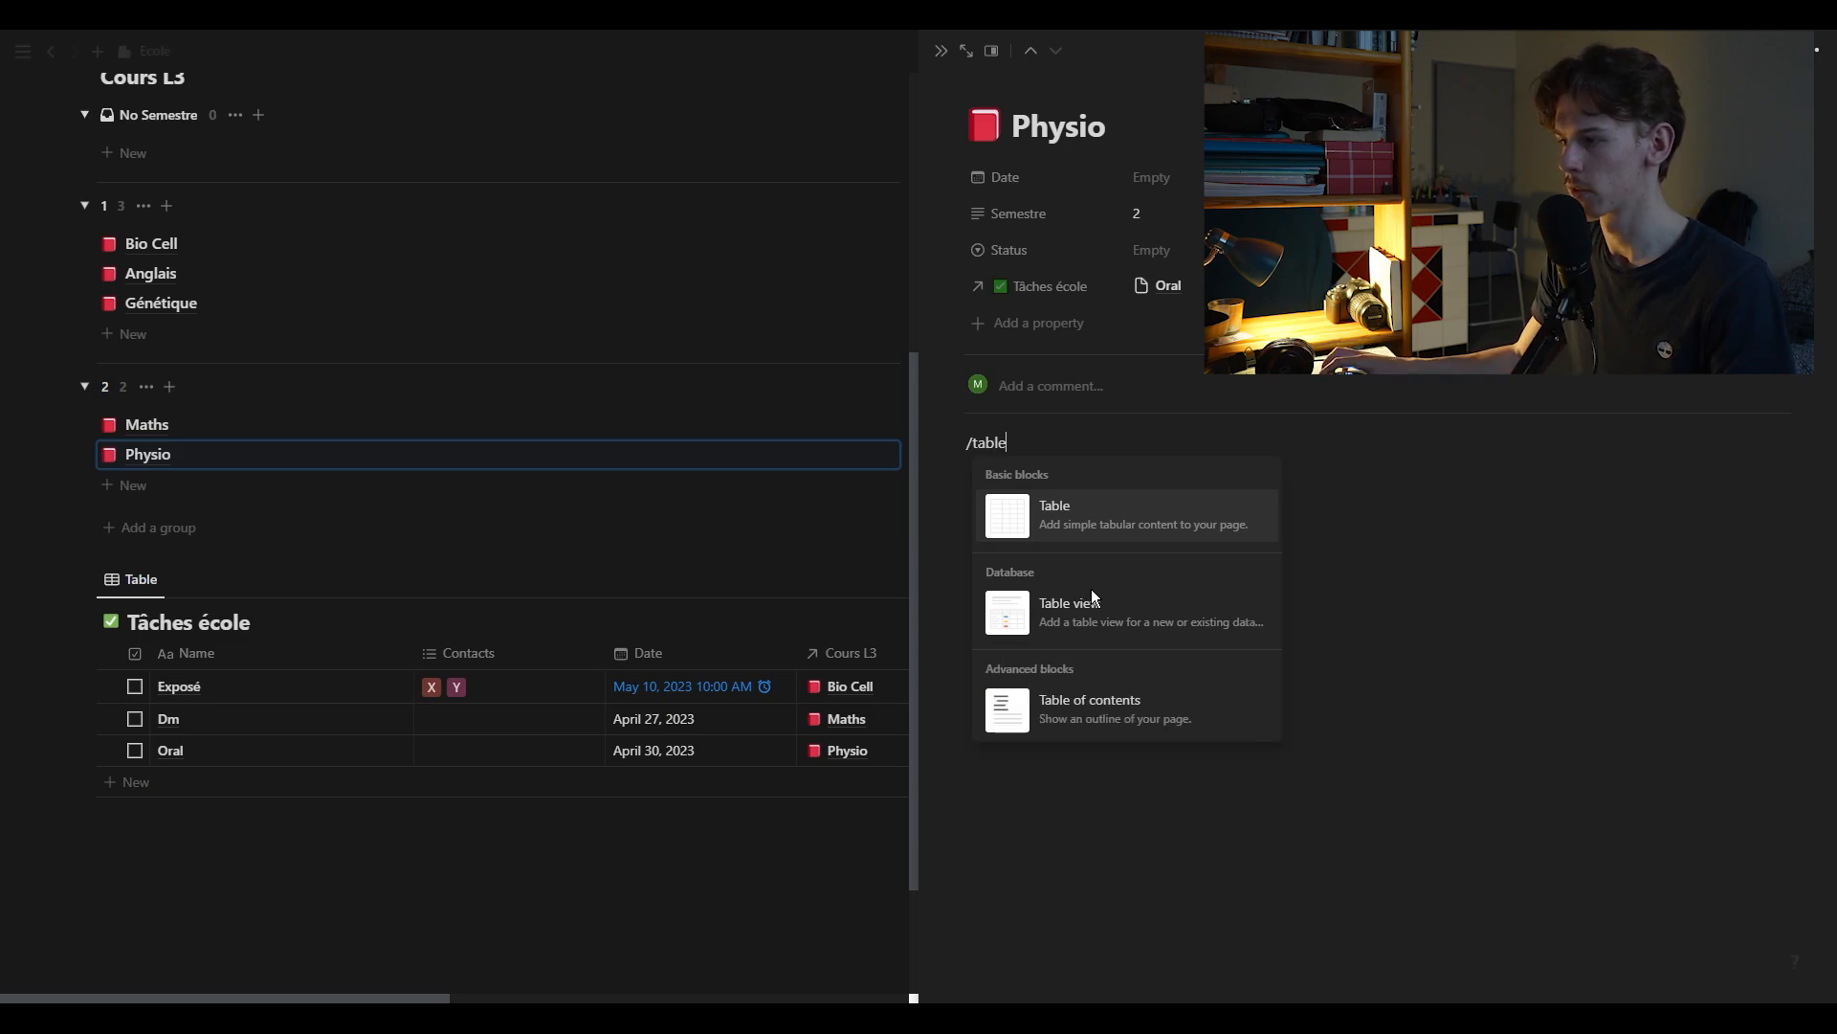
pyautogui.click(1095, 601)
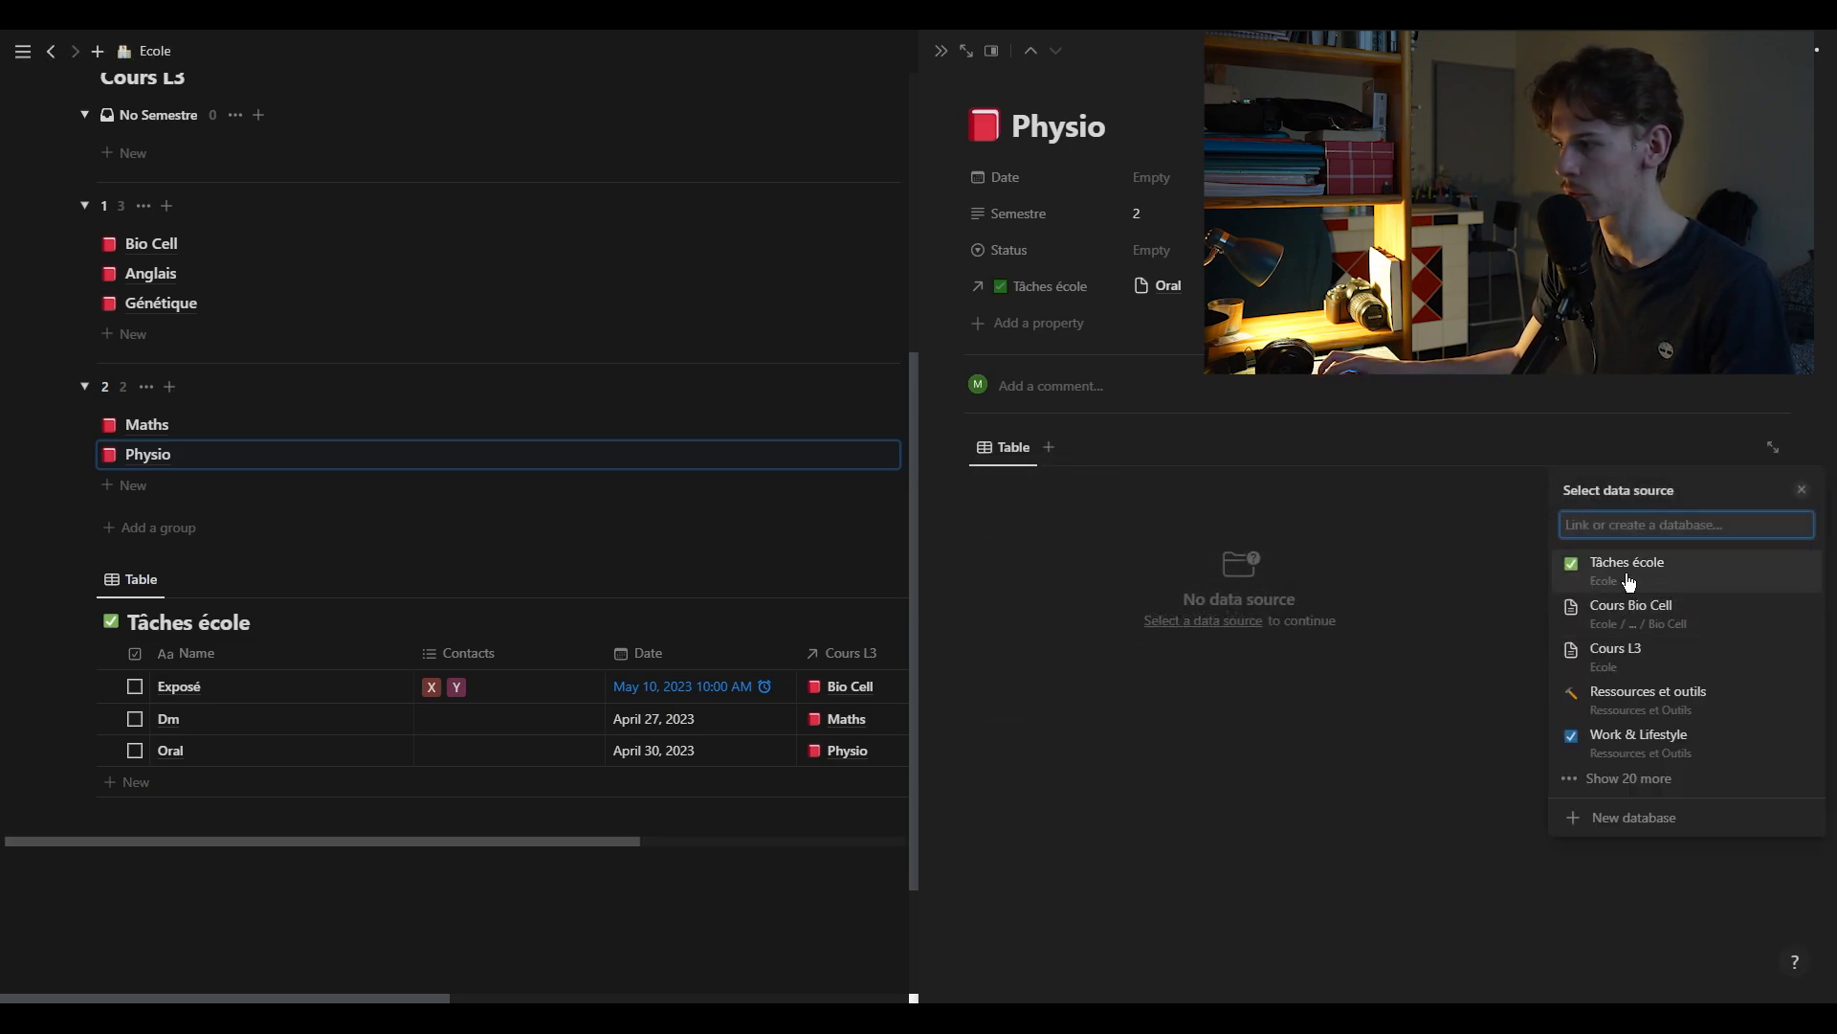
pyautogui.click(1650, 574)
pyautogui.click(1566, 826)
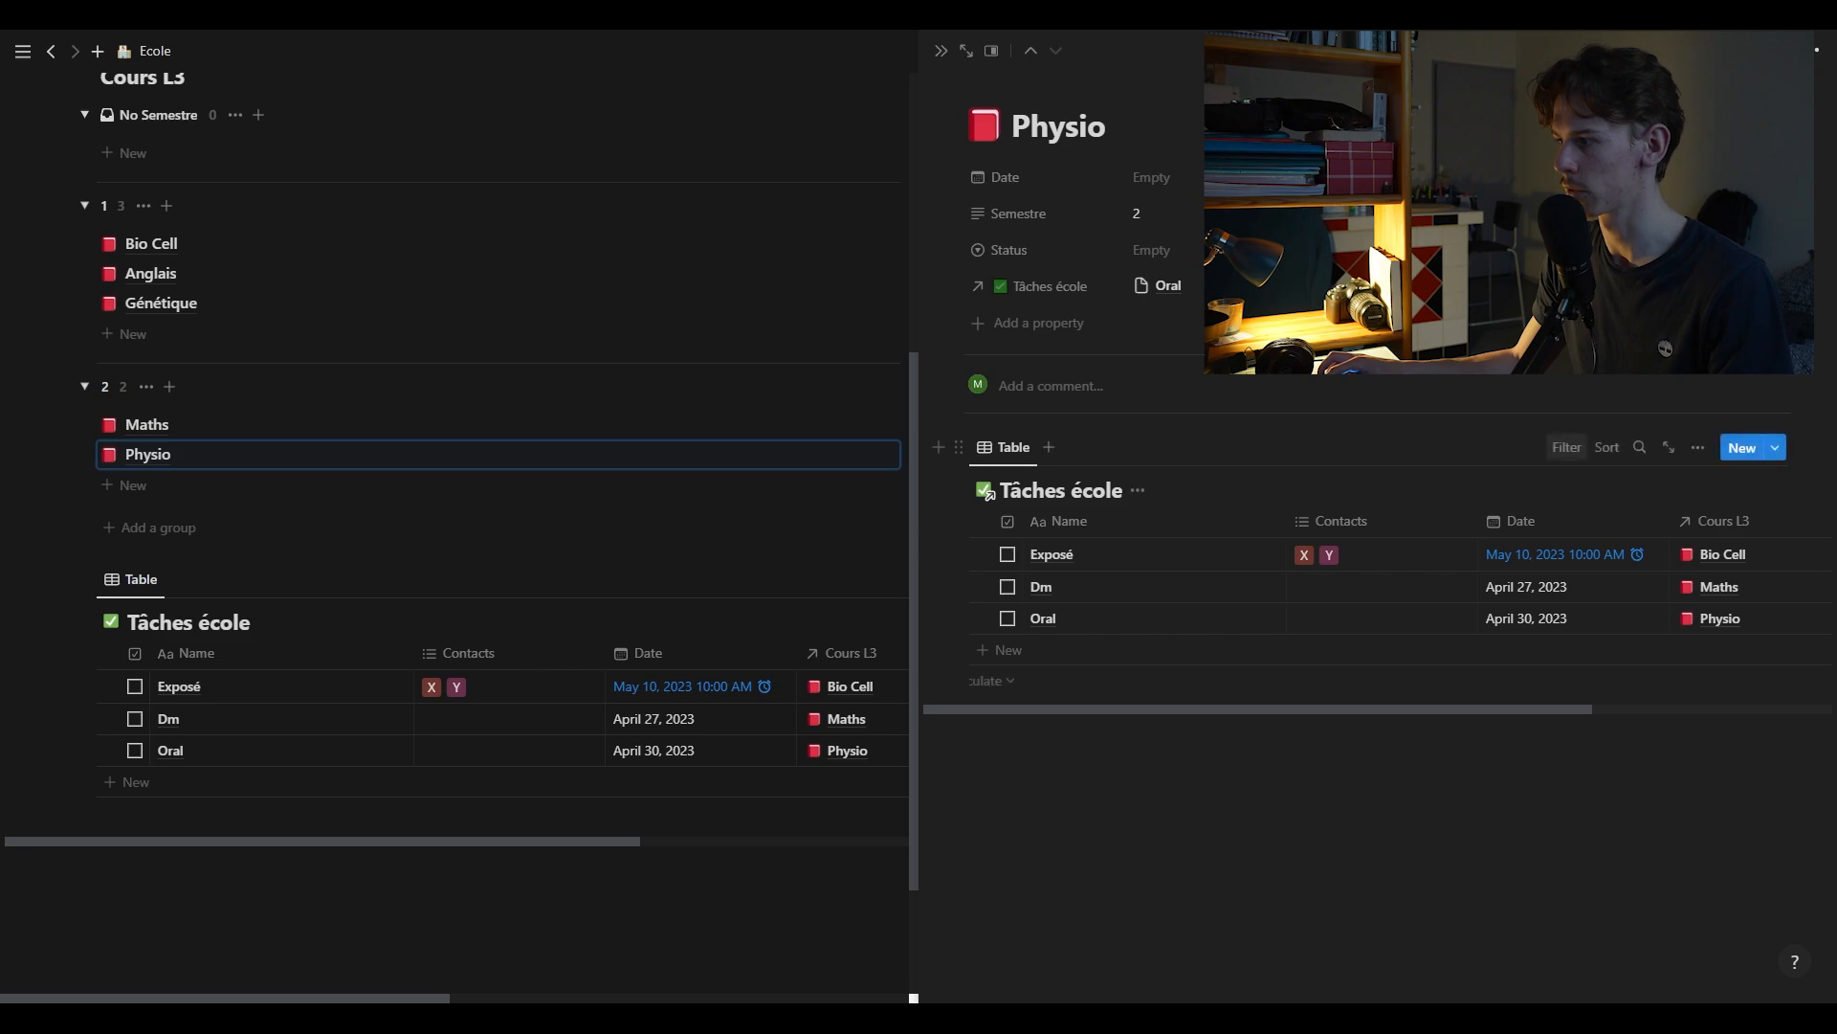
# Filter the Physio page's Tâches école view to tasks whose Cours L3 contains Physio, and add a task named "DM" there
pyautogui.click(1566, 446)
pyautogui.click(1525, 558)
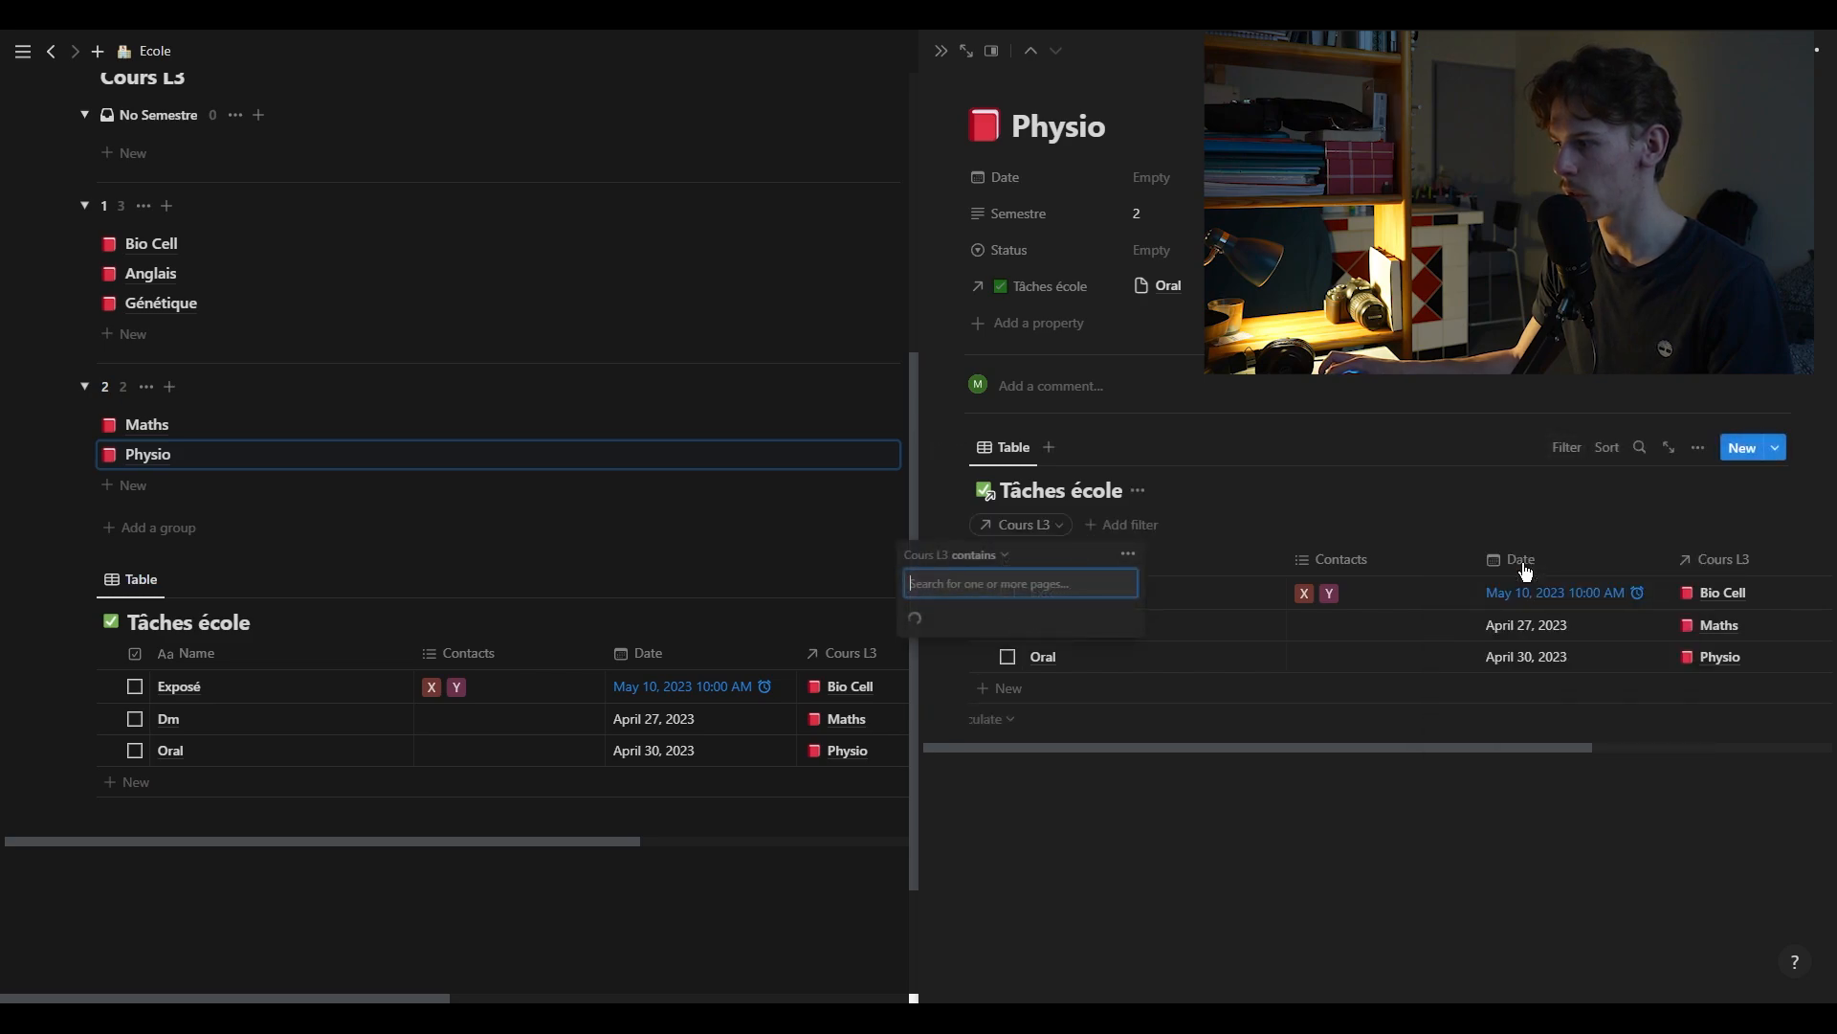
pyautogui.click(957, 645)
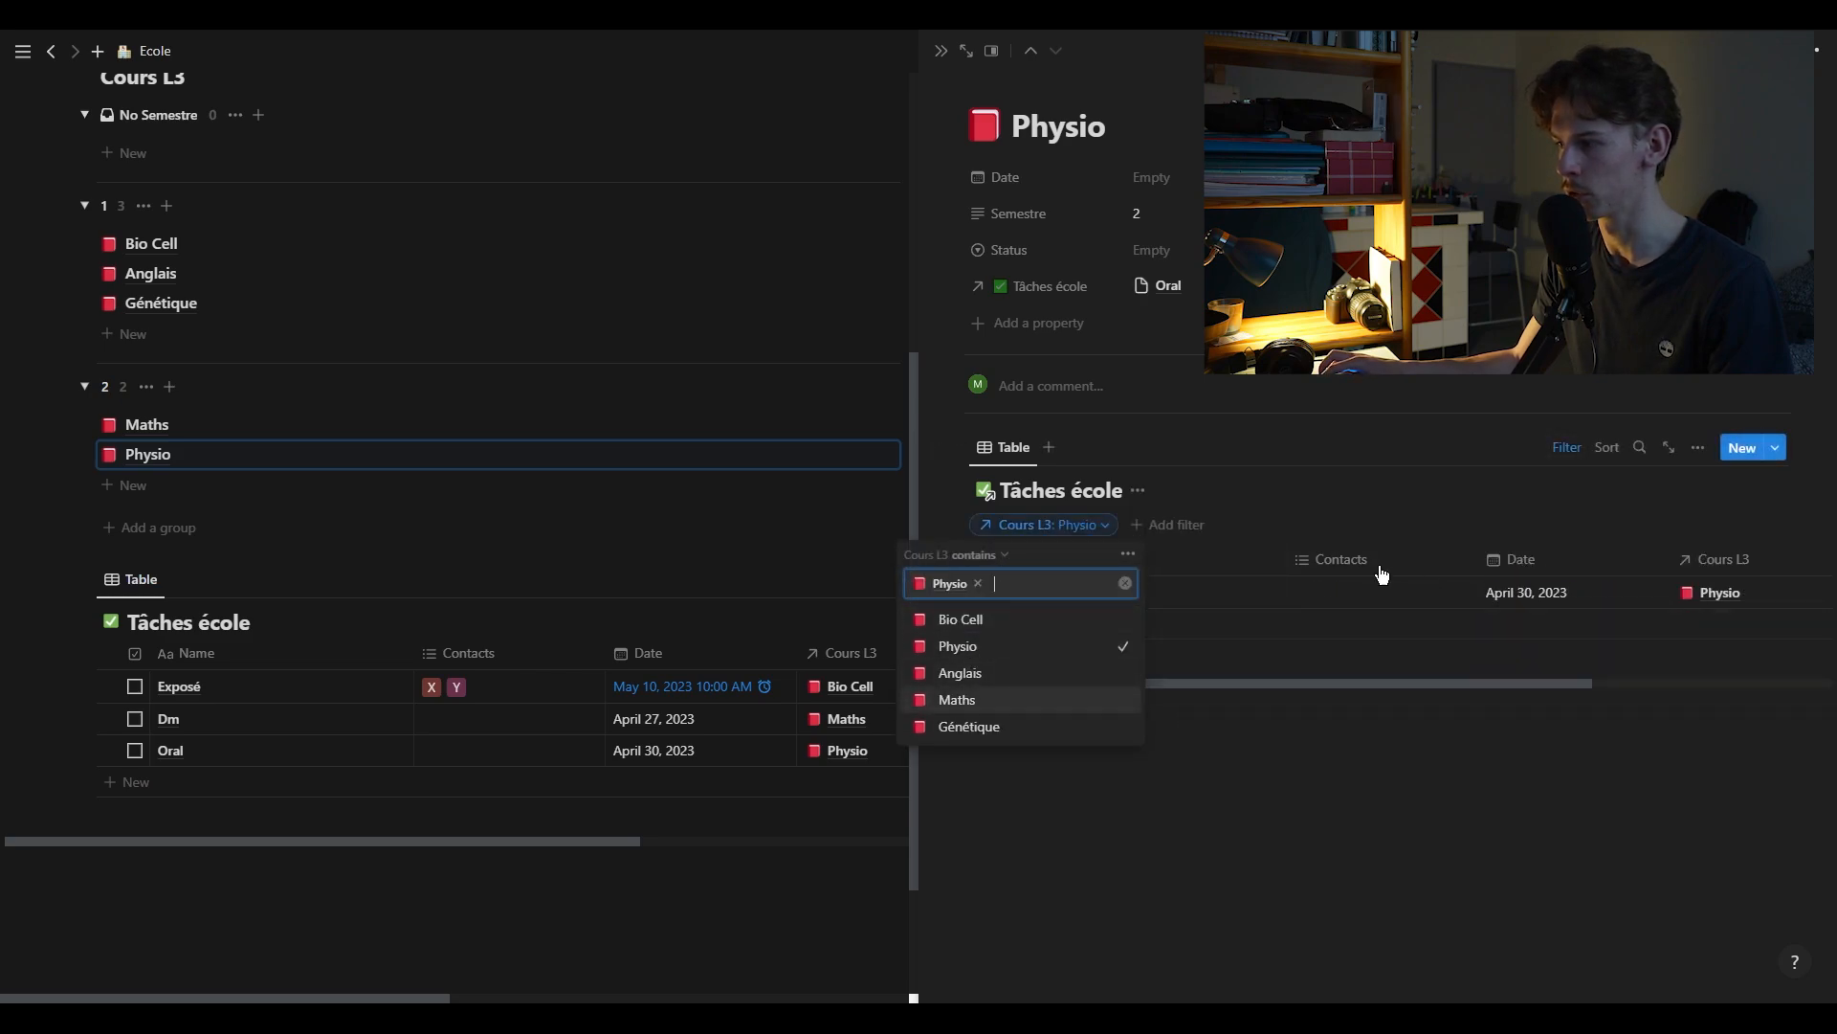
pyautogui.click(1208, 691)
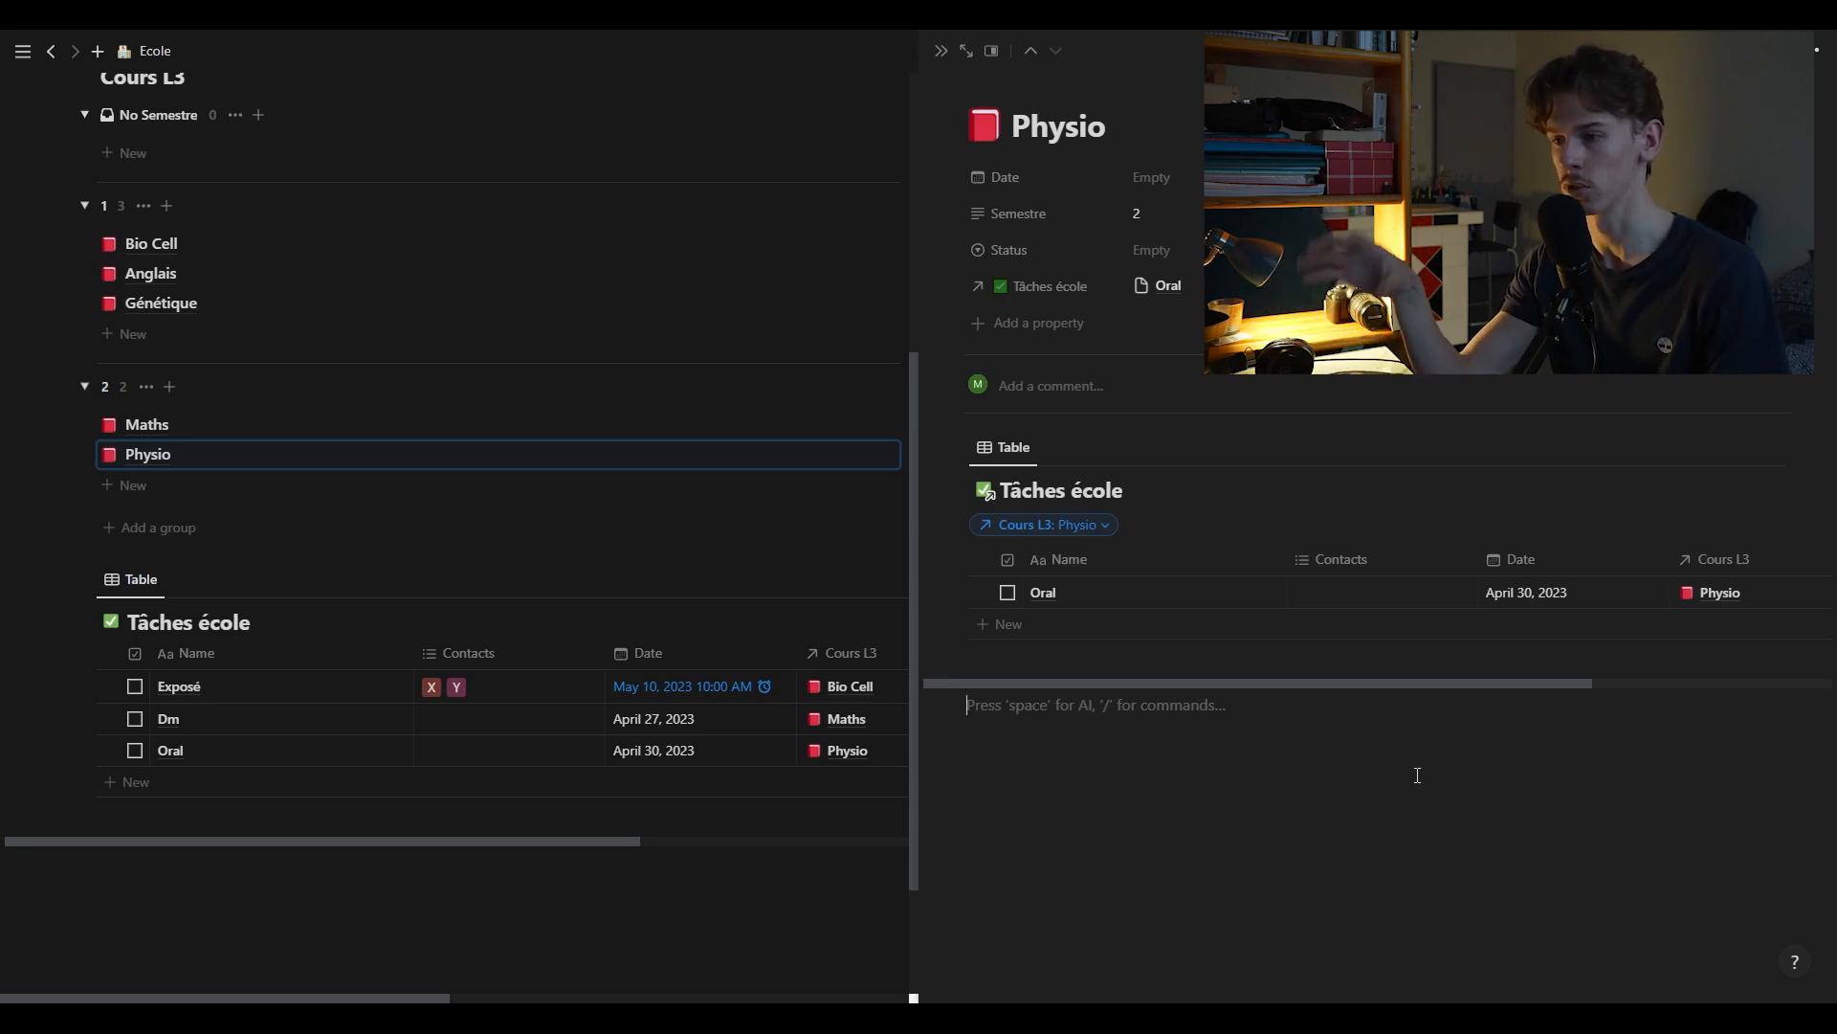
pyautogui.click(1417, 775)
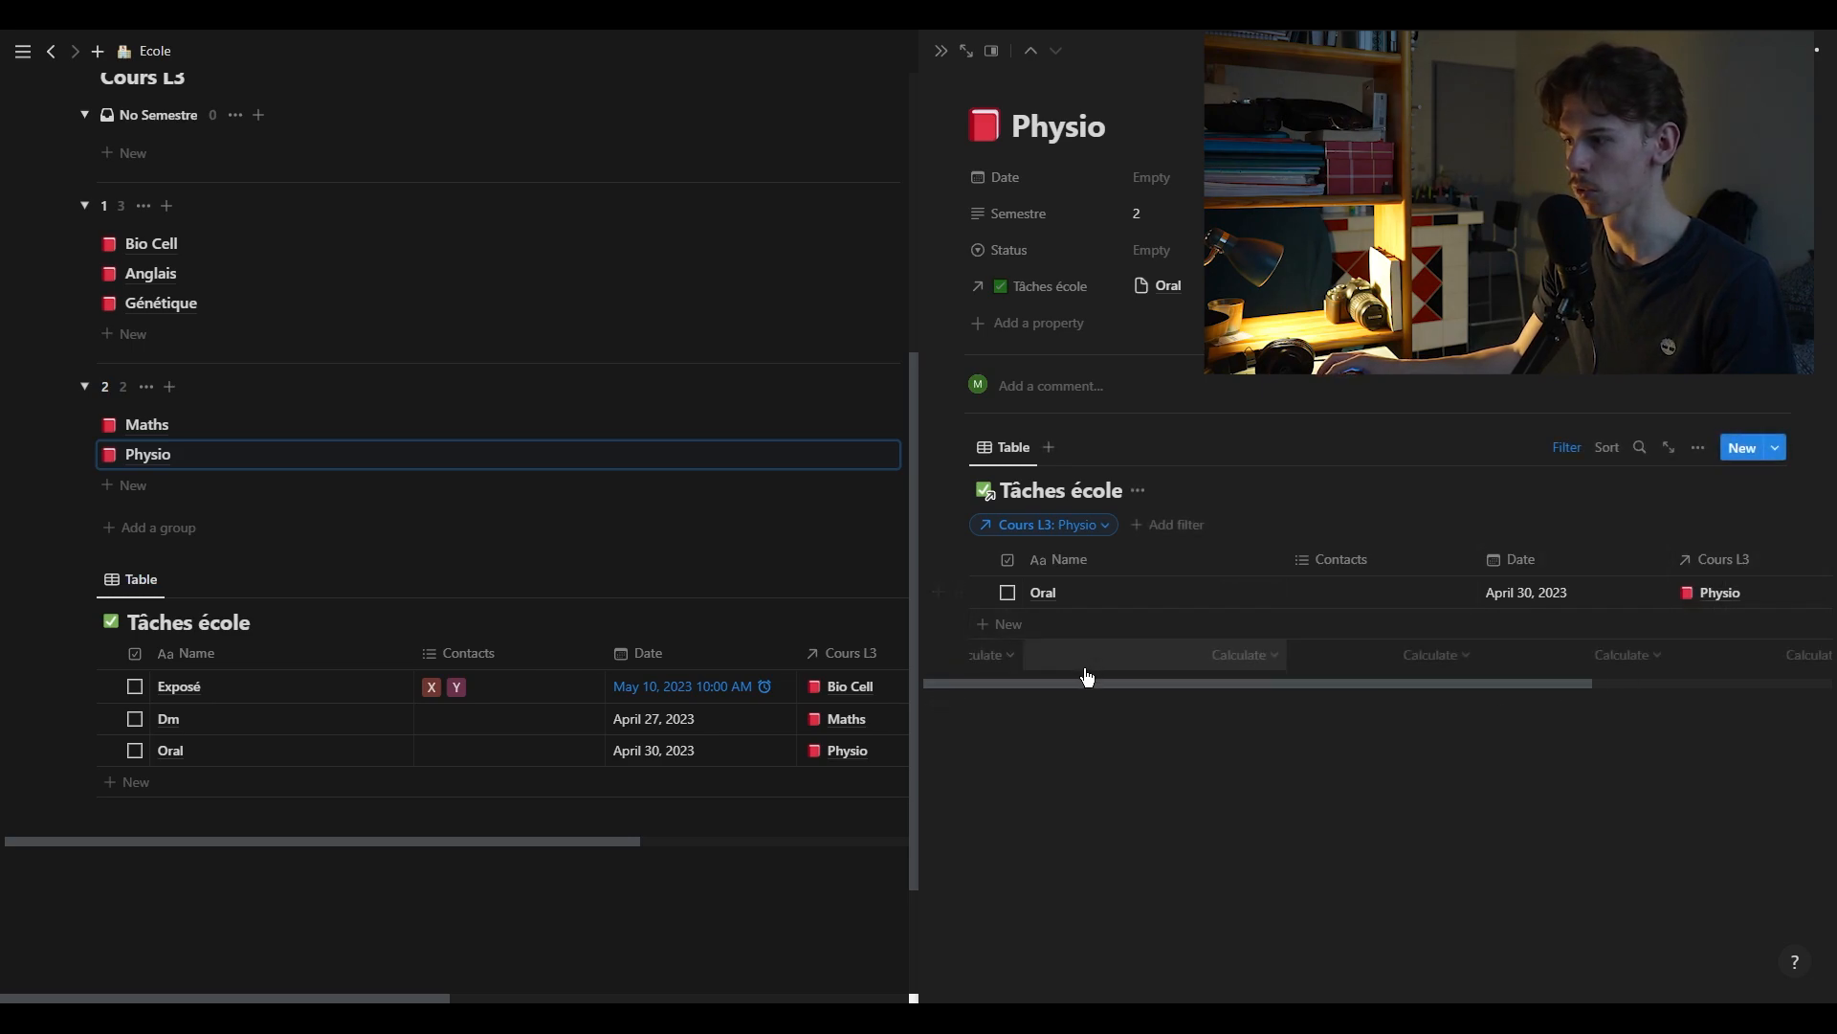
pyautogui.click(1006, 625)
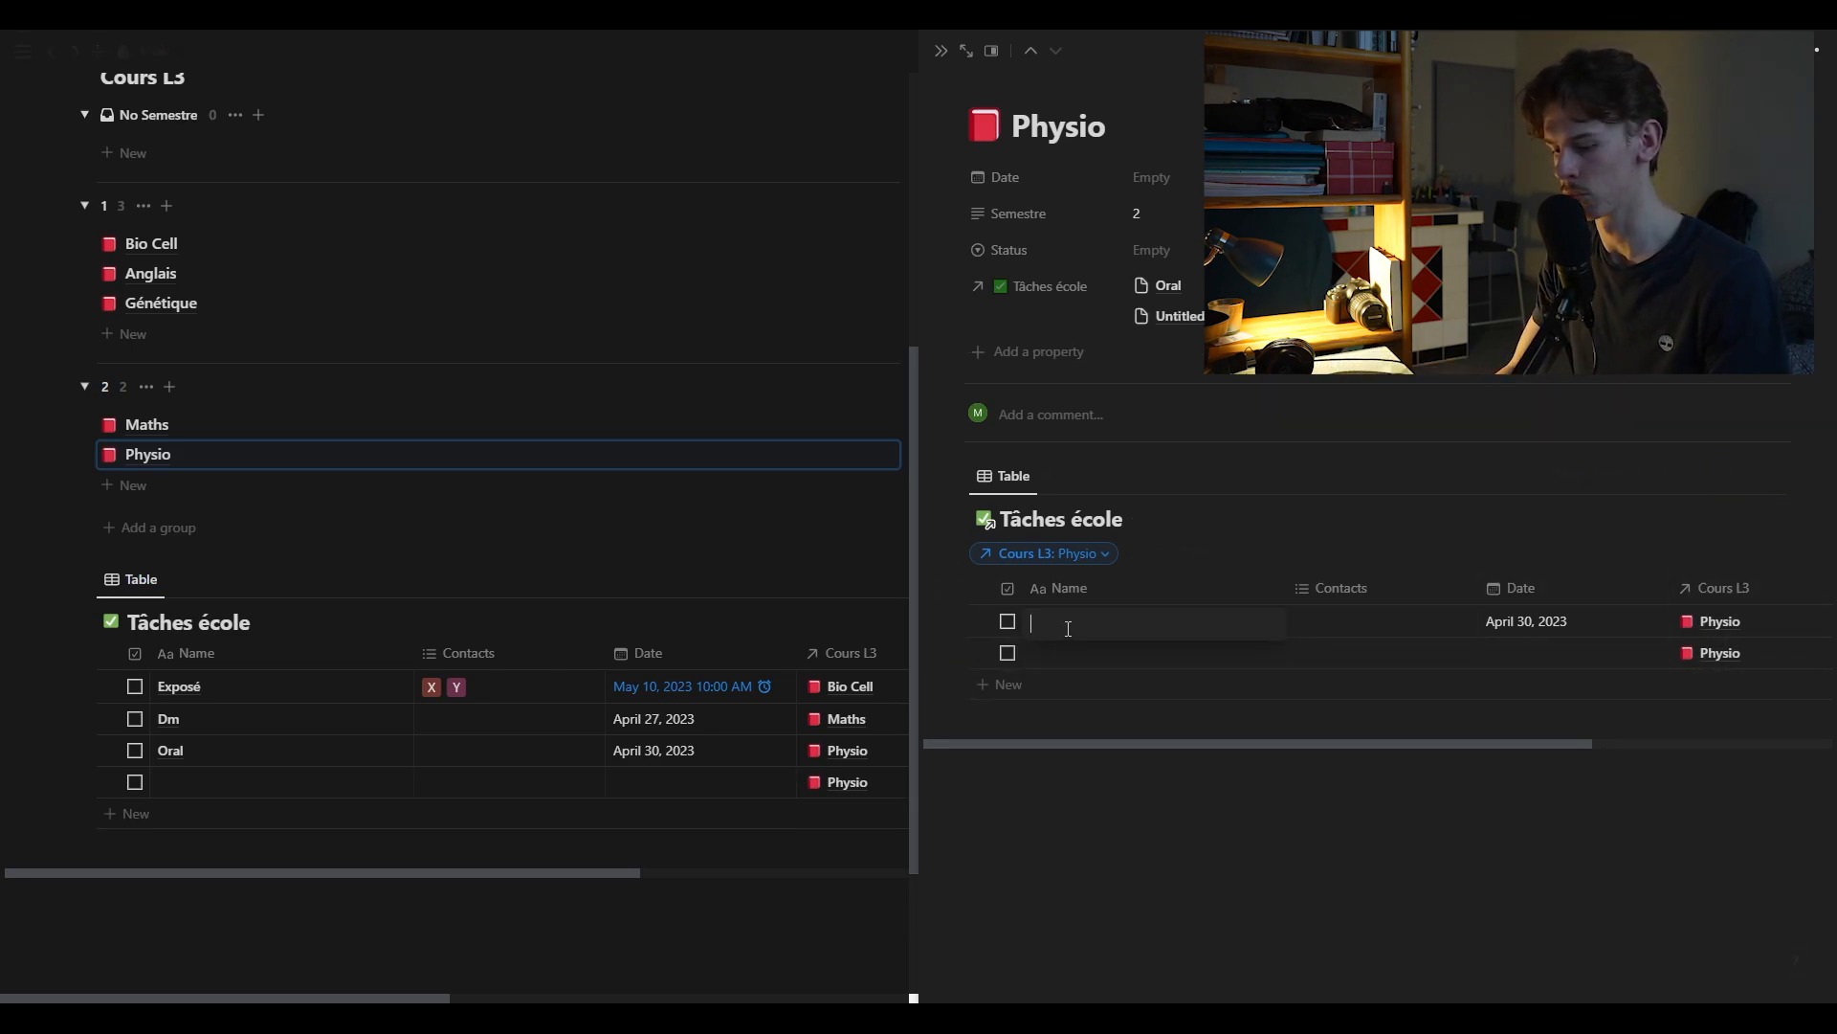
pyautogui.press('Escape')
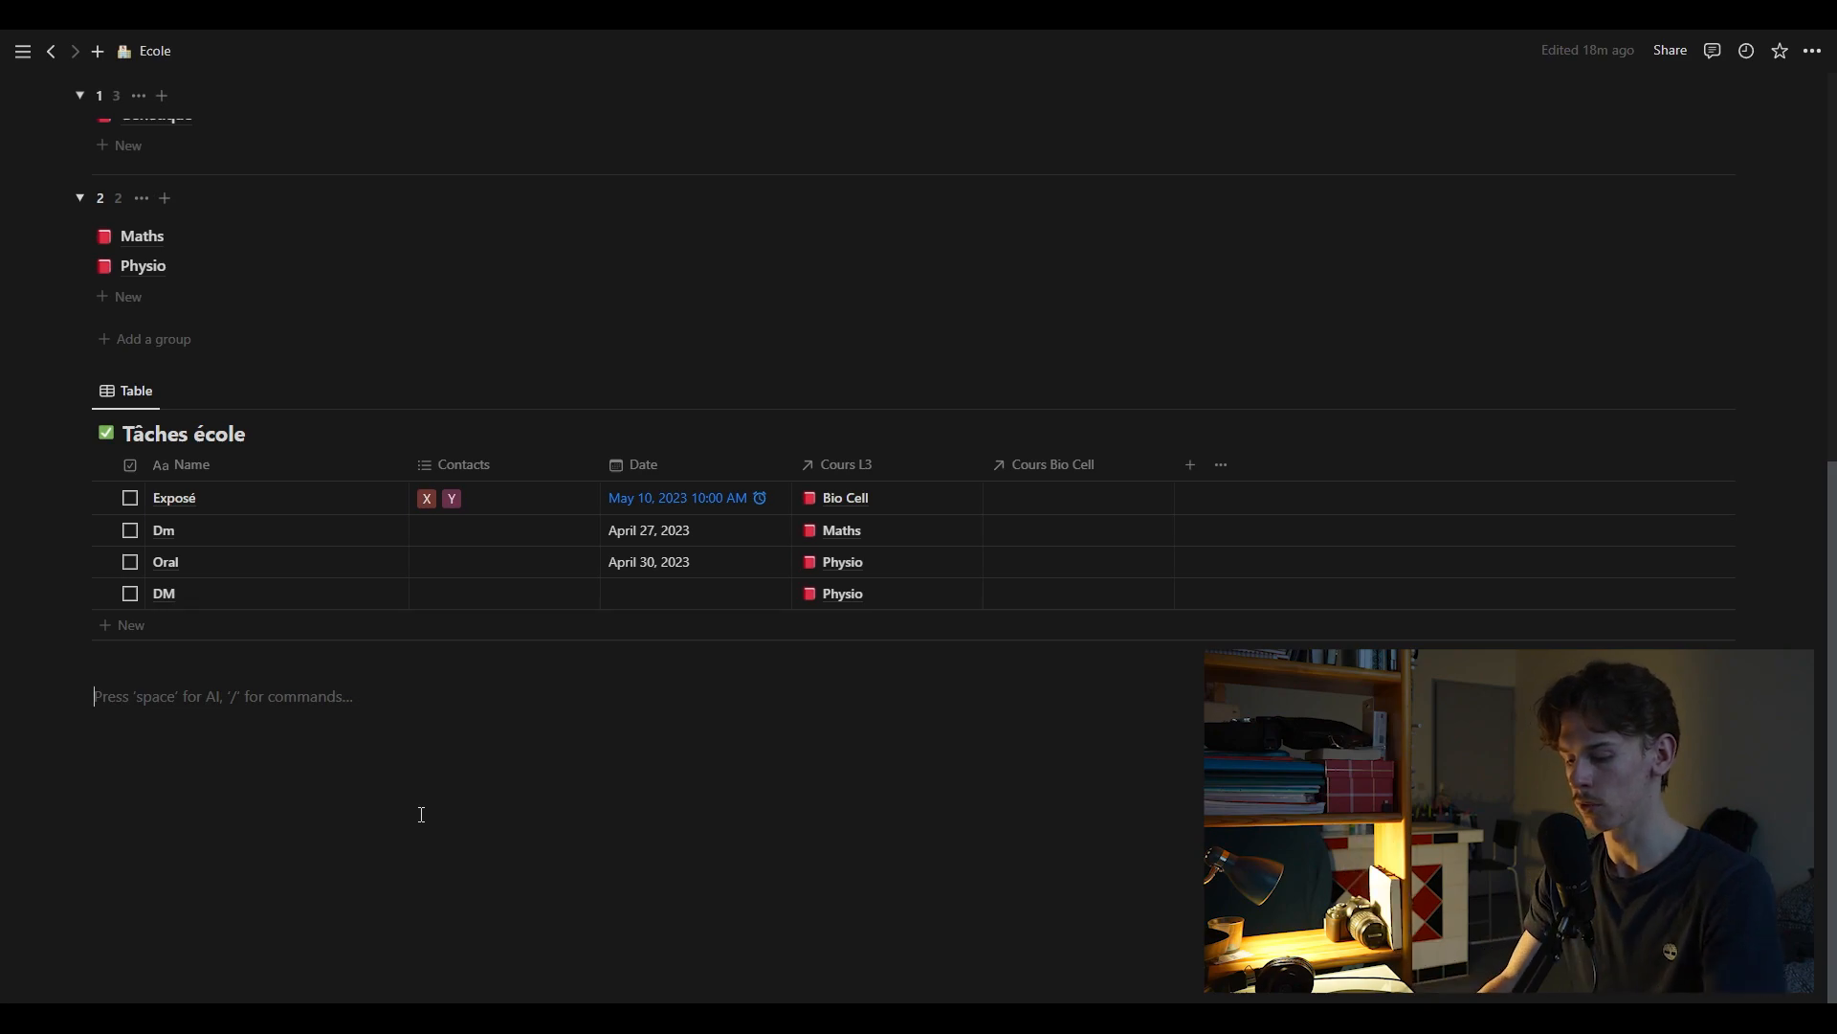
# Insert a table view below Tâches école on the Ecole page and create a new database named "Ressources Article" for it
pyautogui.write('/table')
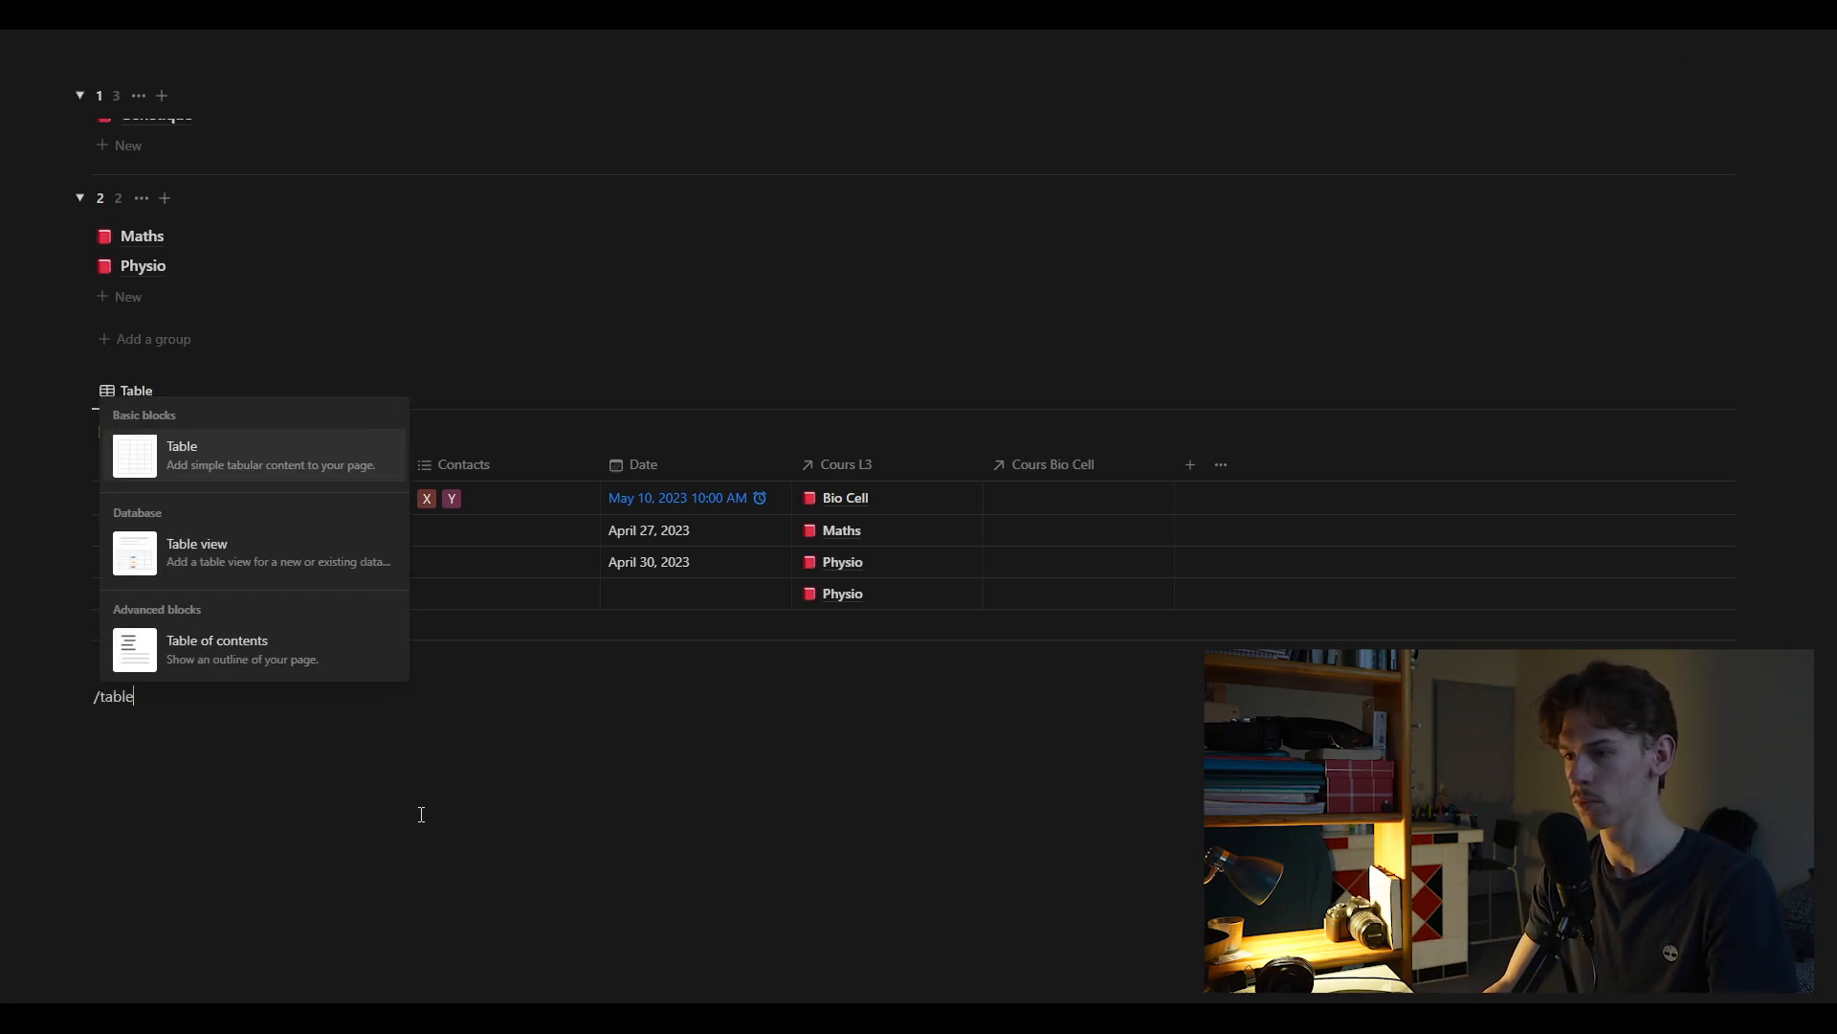
pyautogui.click(203, 555)
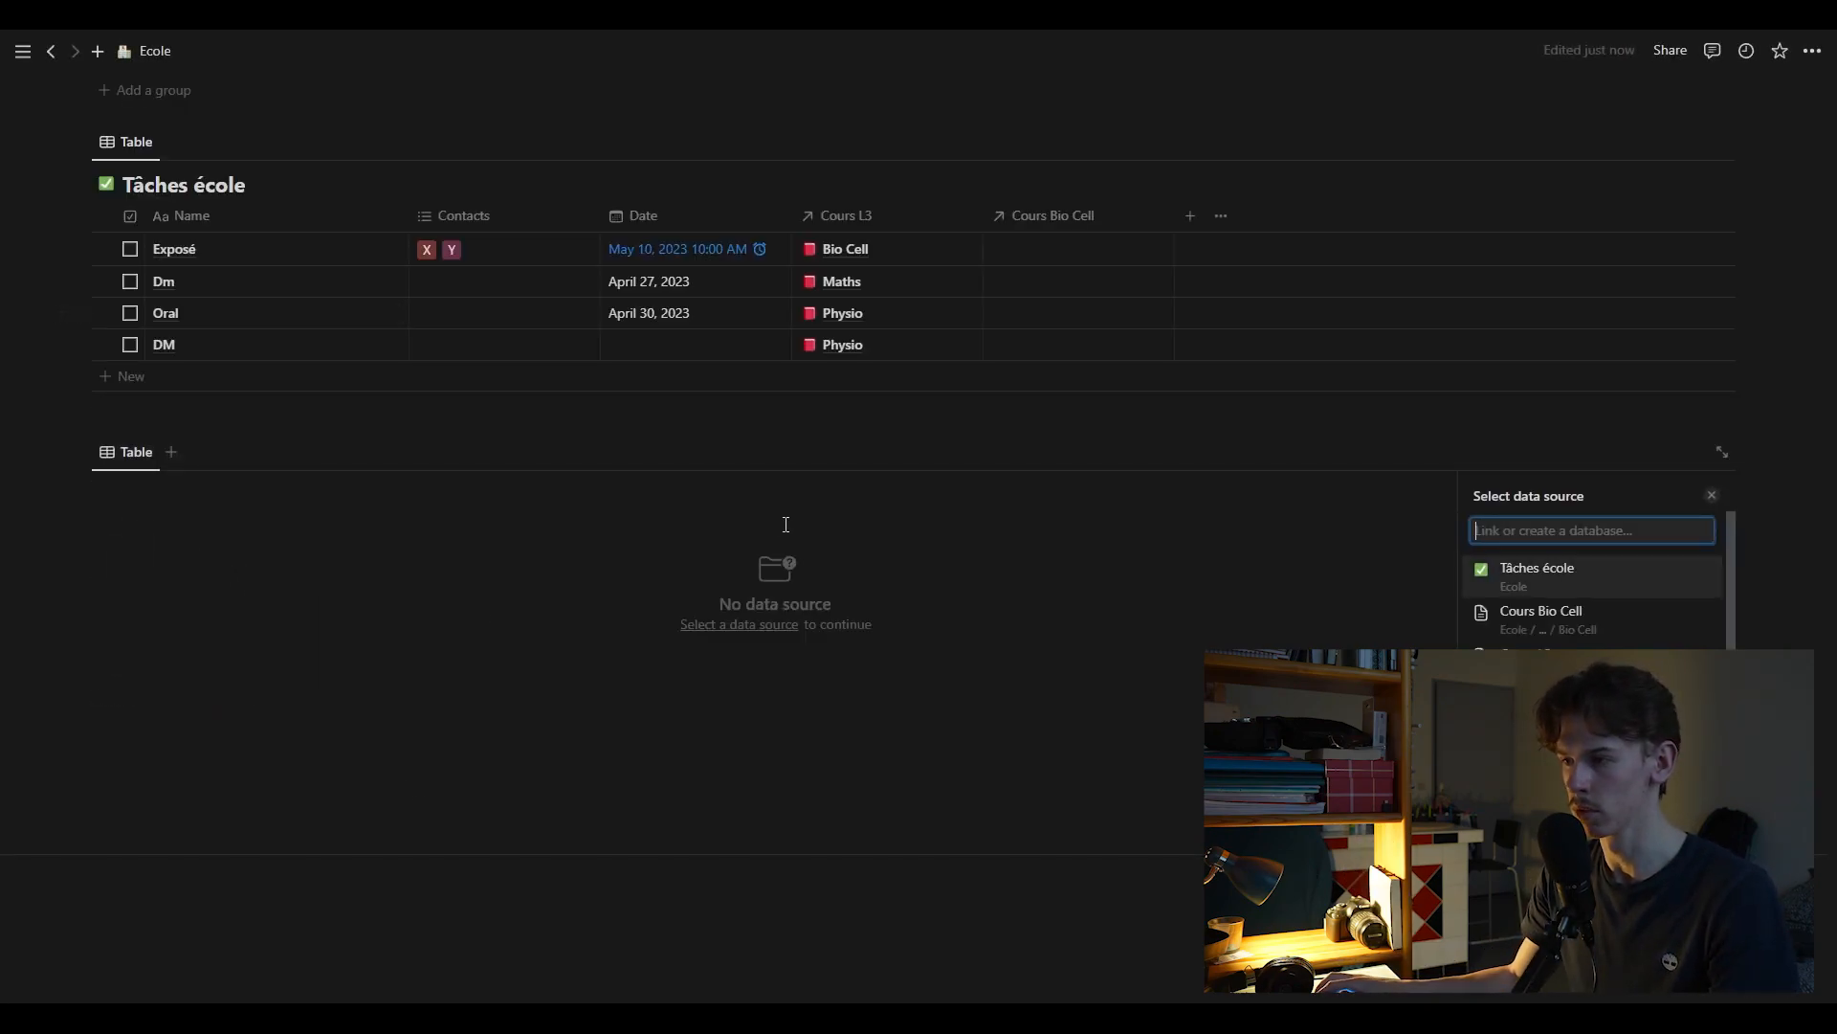
pyautogui.write('R')
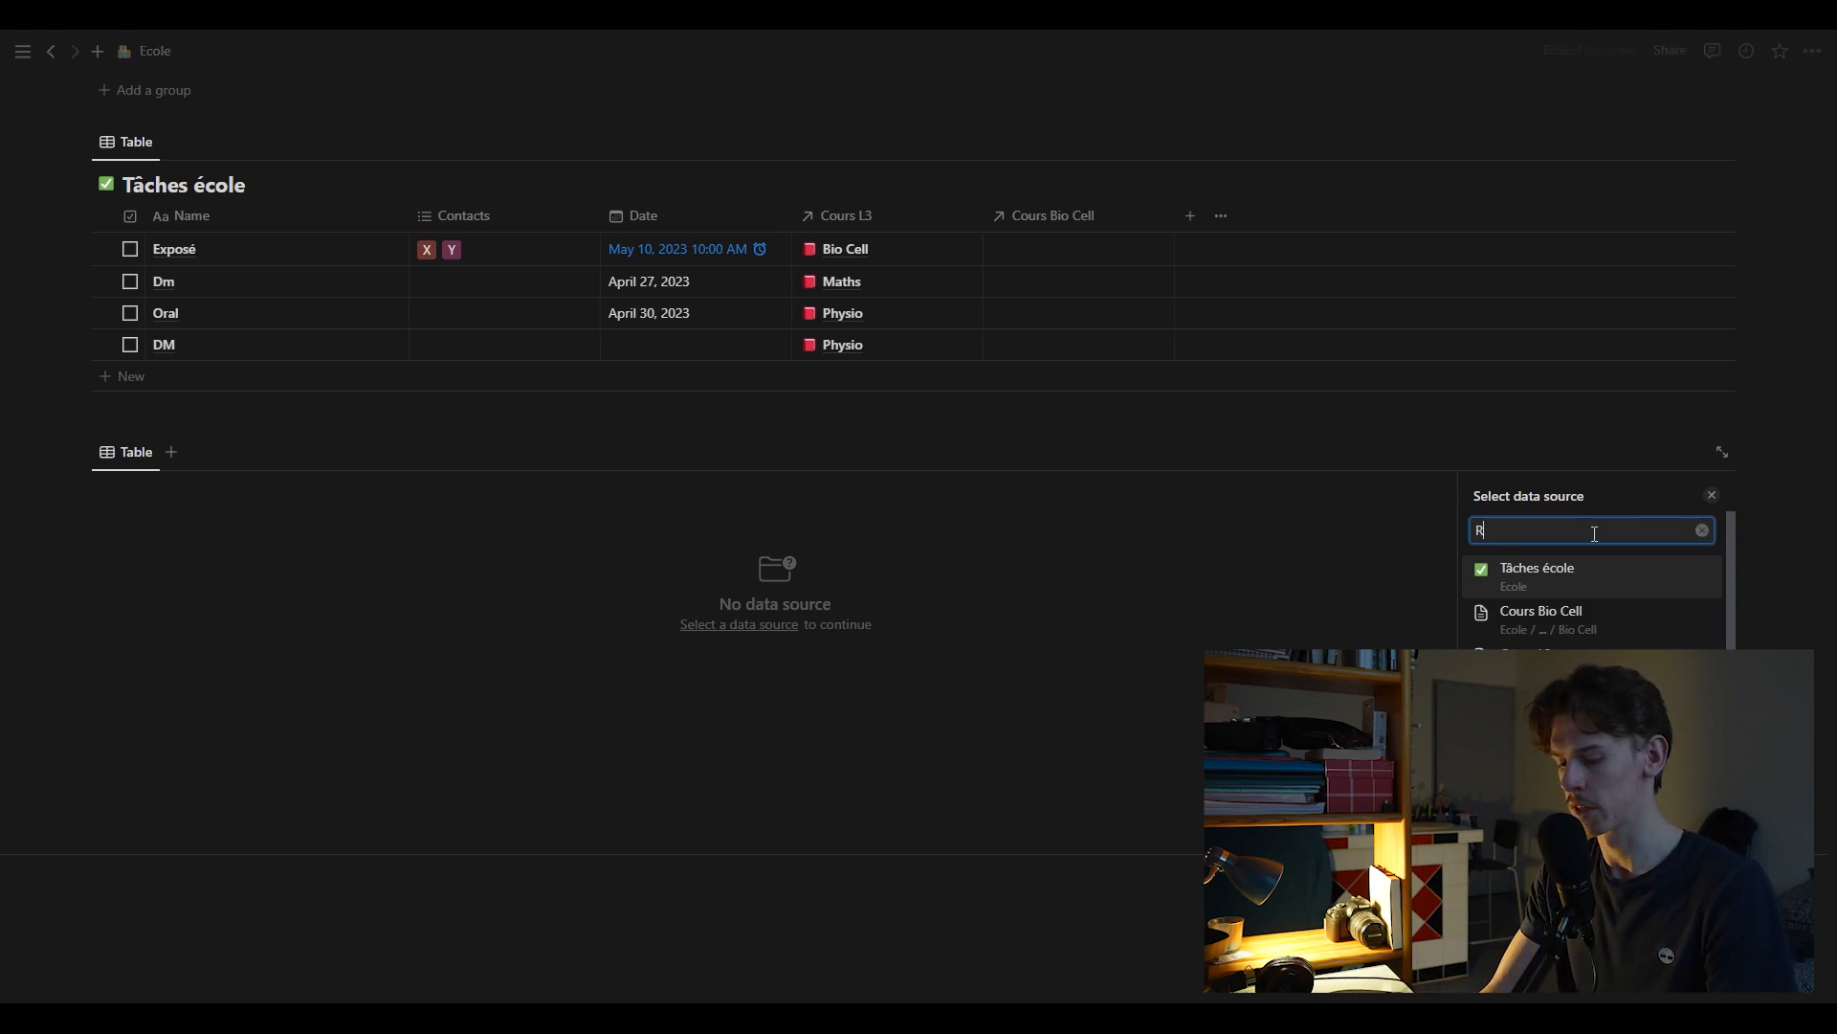
pyautogui.write('essources')
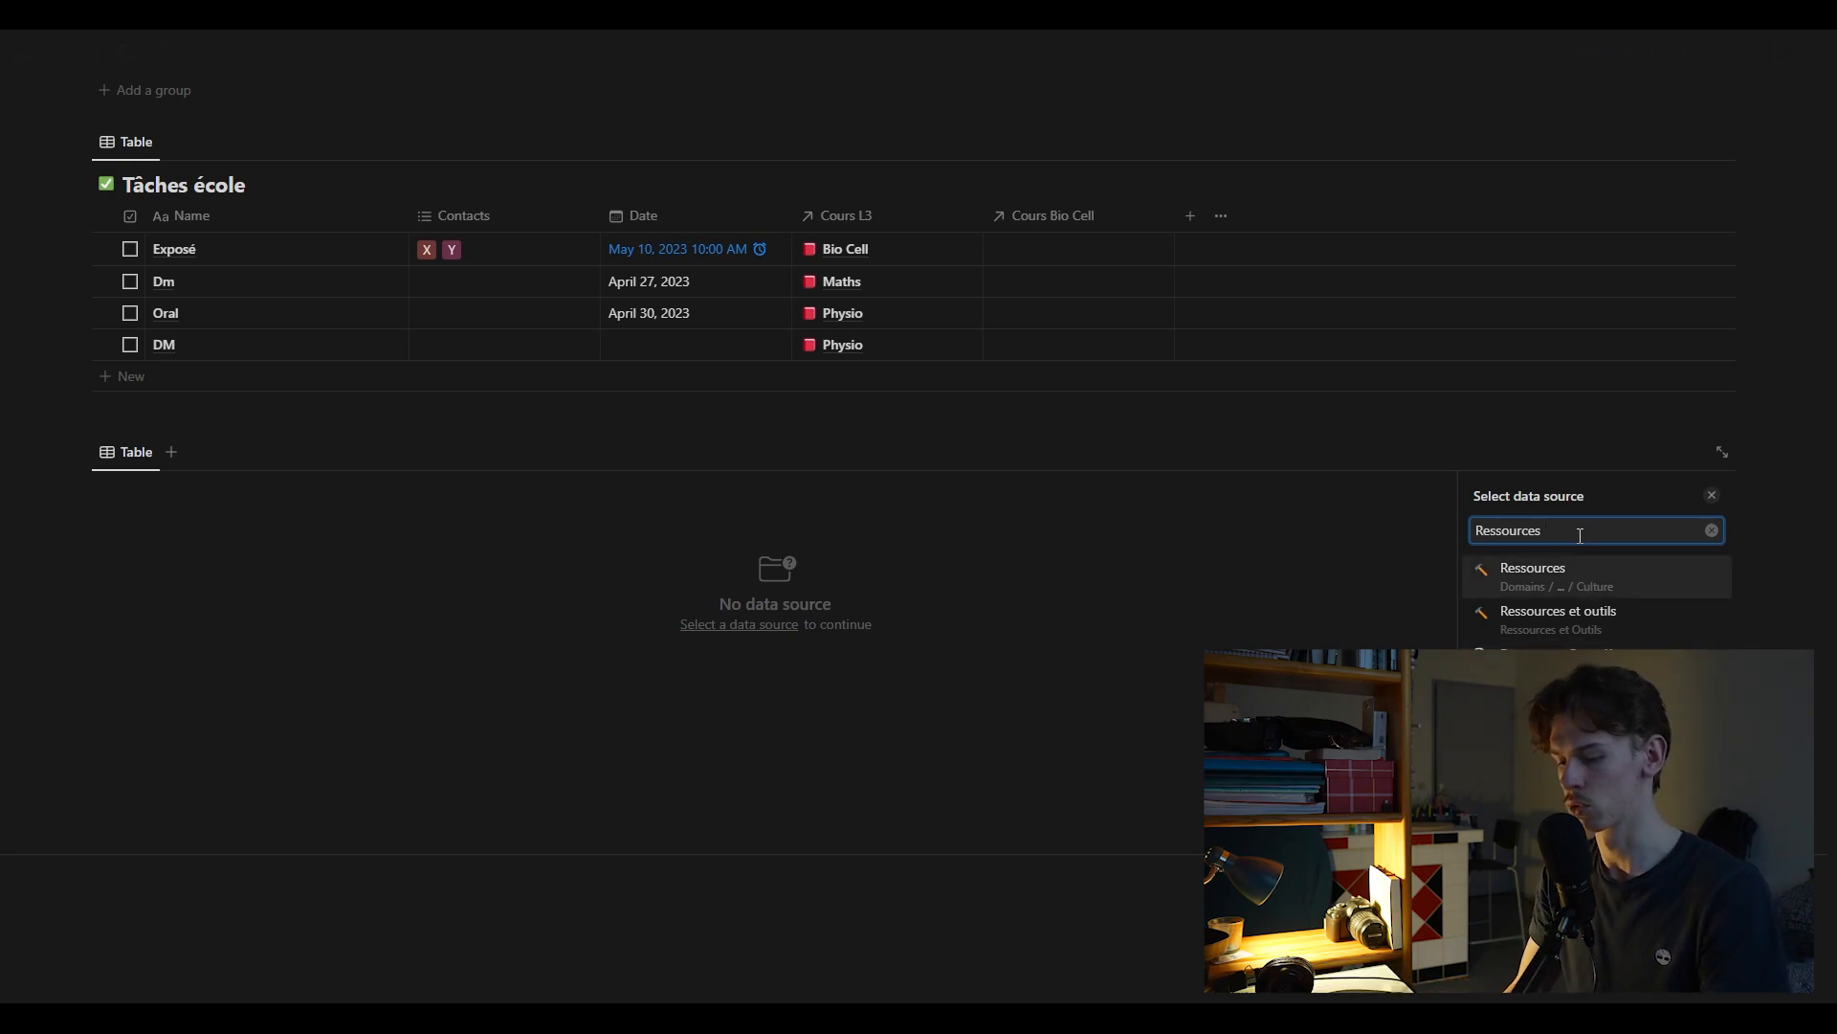
pyautogui.write('Artic')
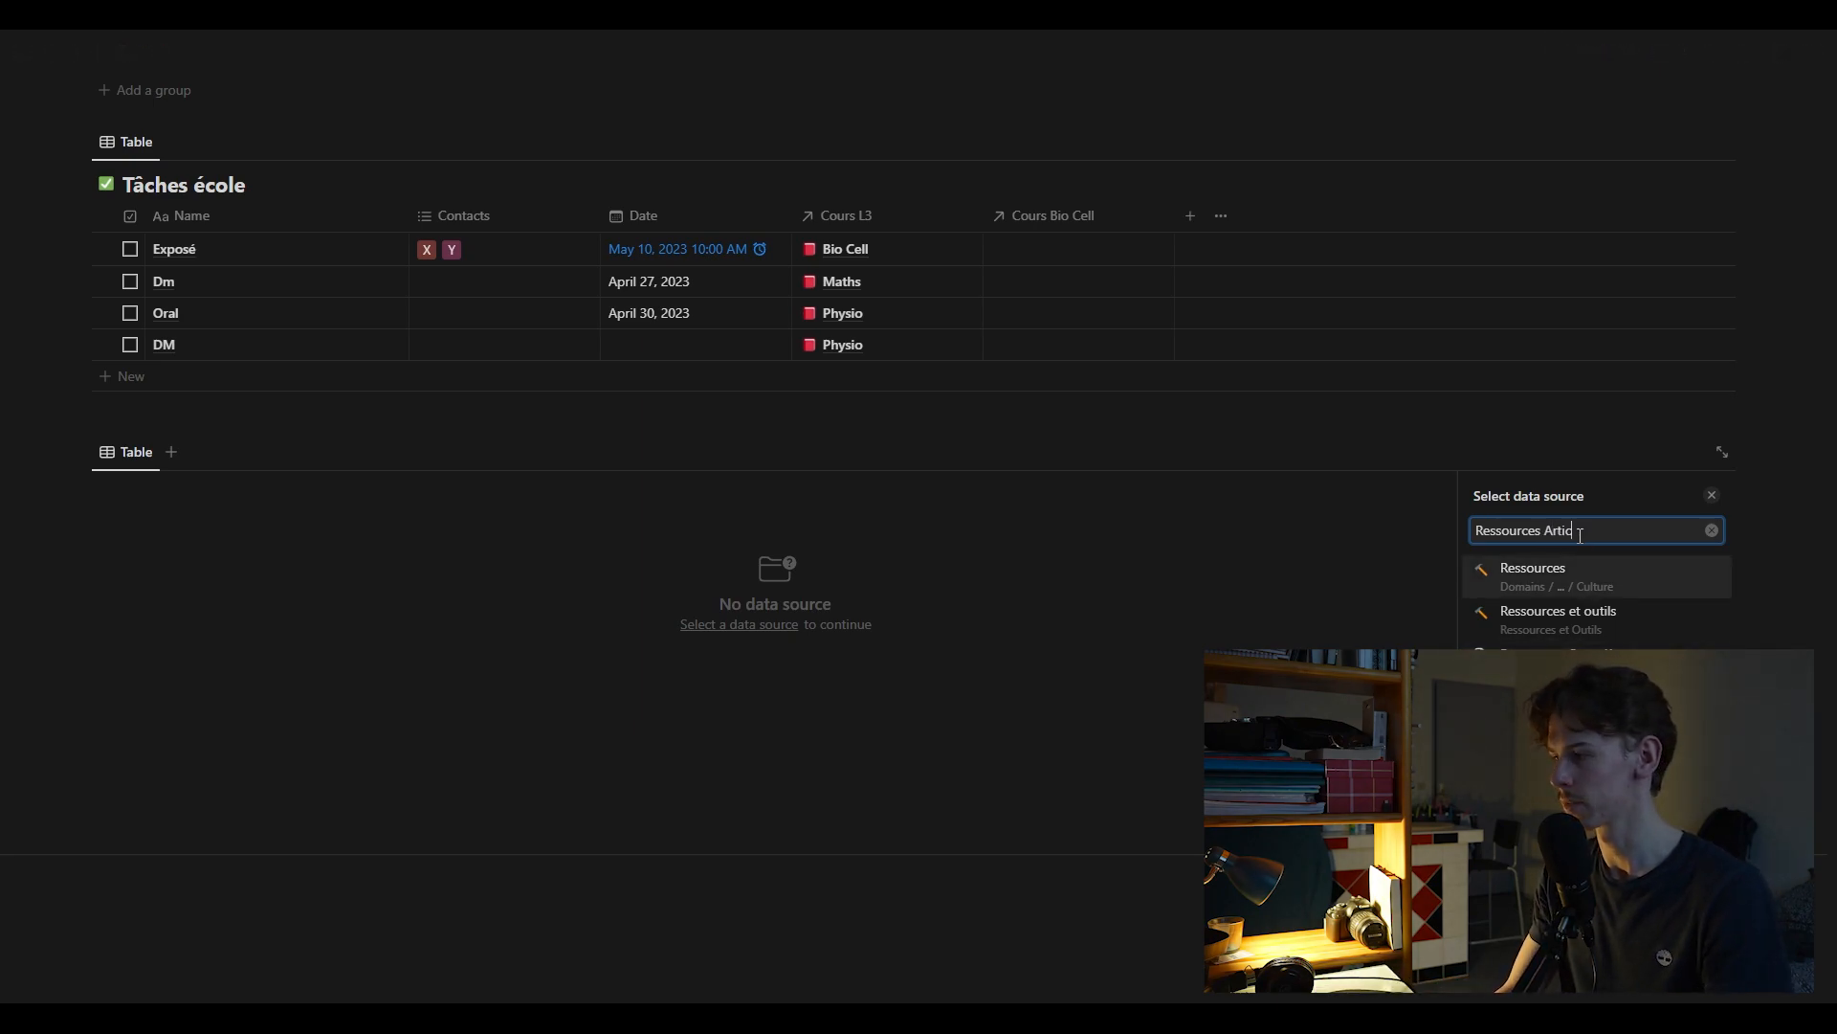
pyautogui.write('le')
pyautogui.click(1604, 601)
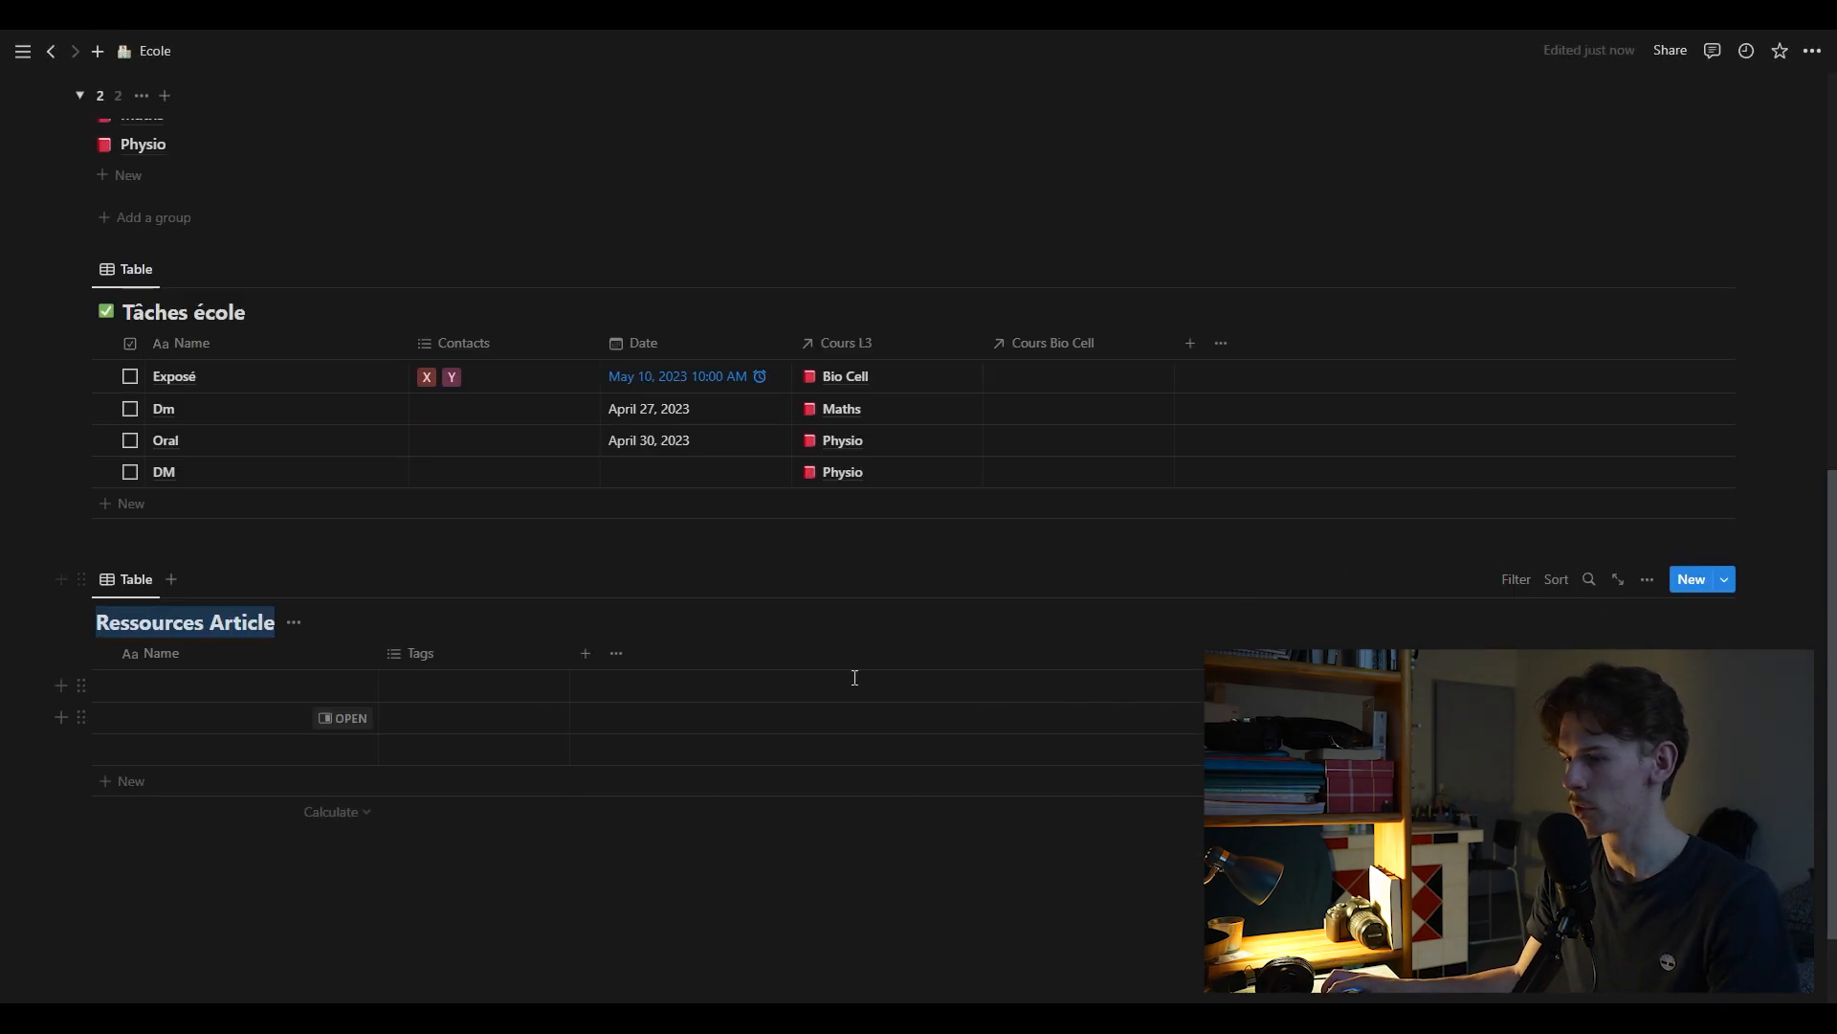
pyautogui.click(362, 878)
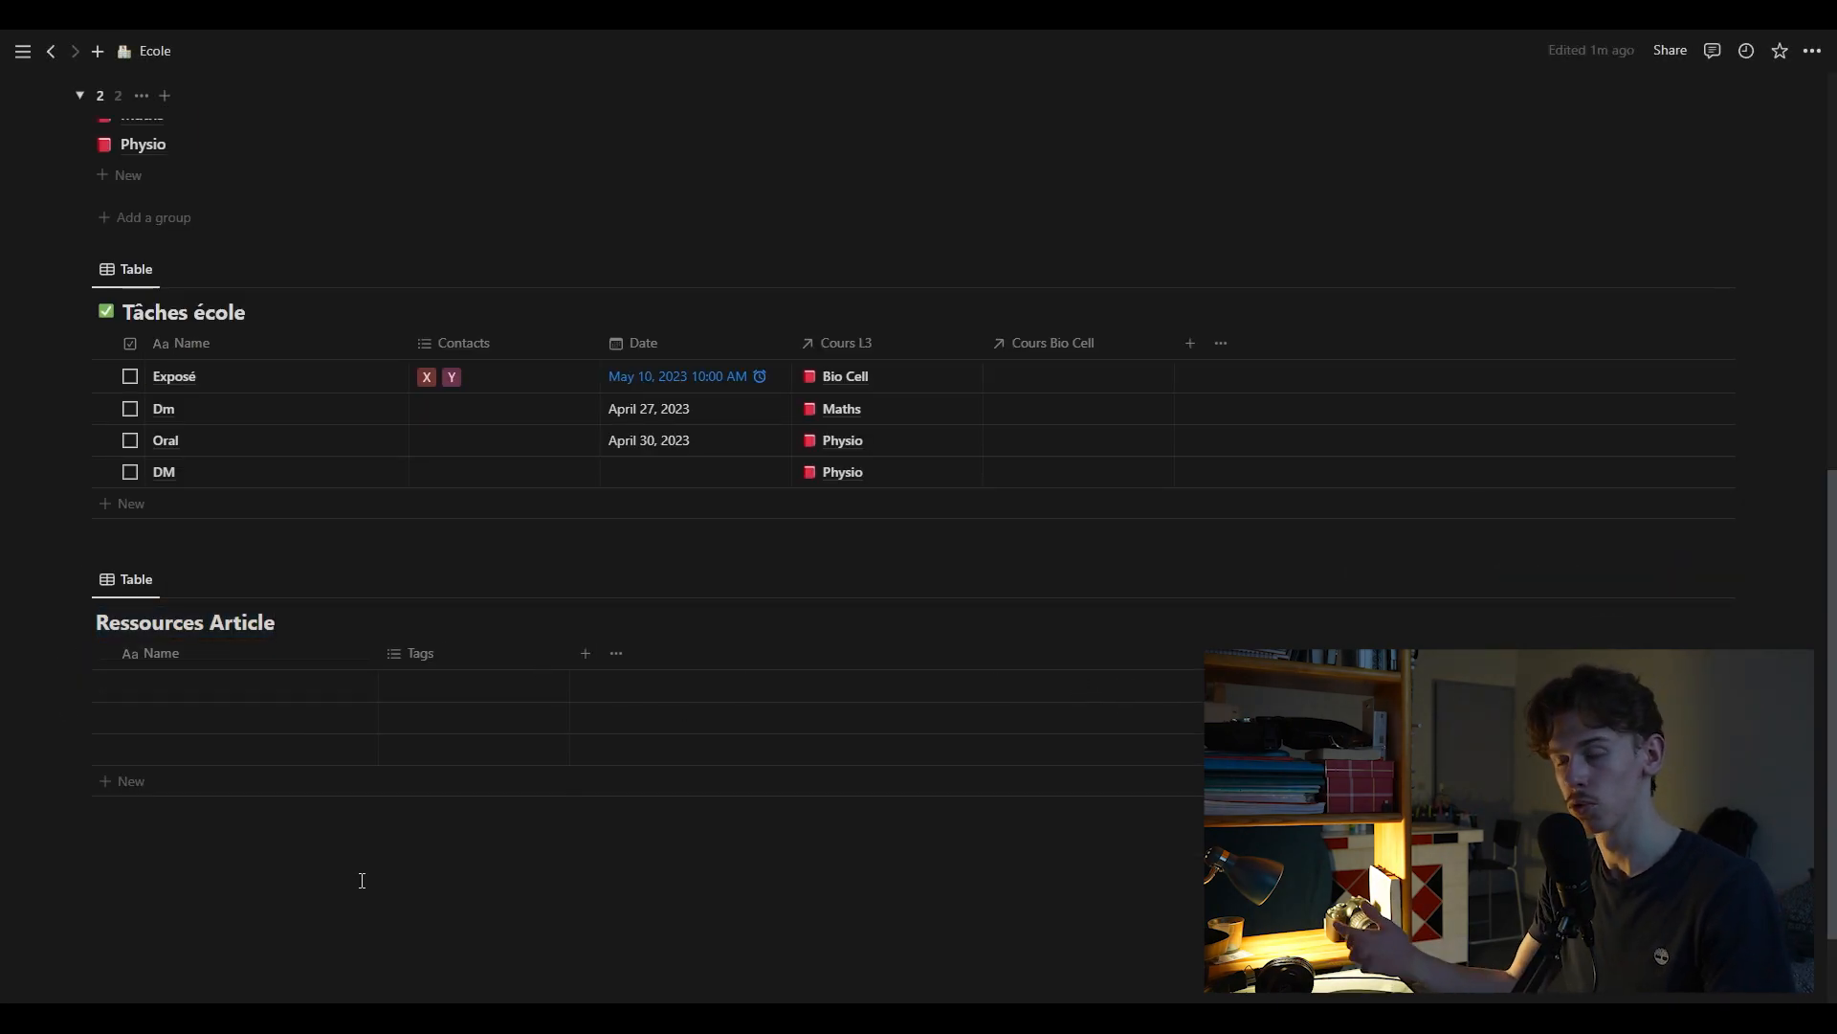
# Name the first Ressources Article row "Article 1" and write "Note" in the body of its page
pyautogui.click(169, 691)
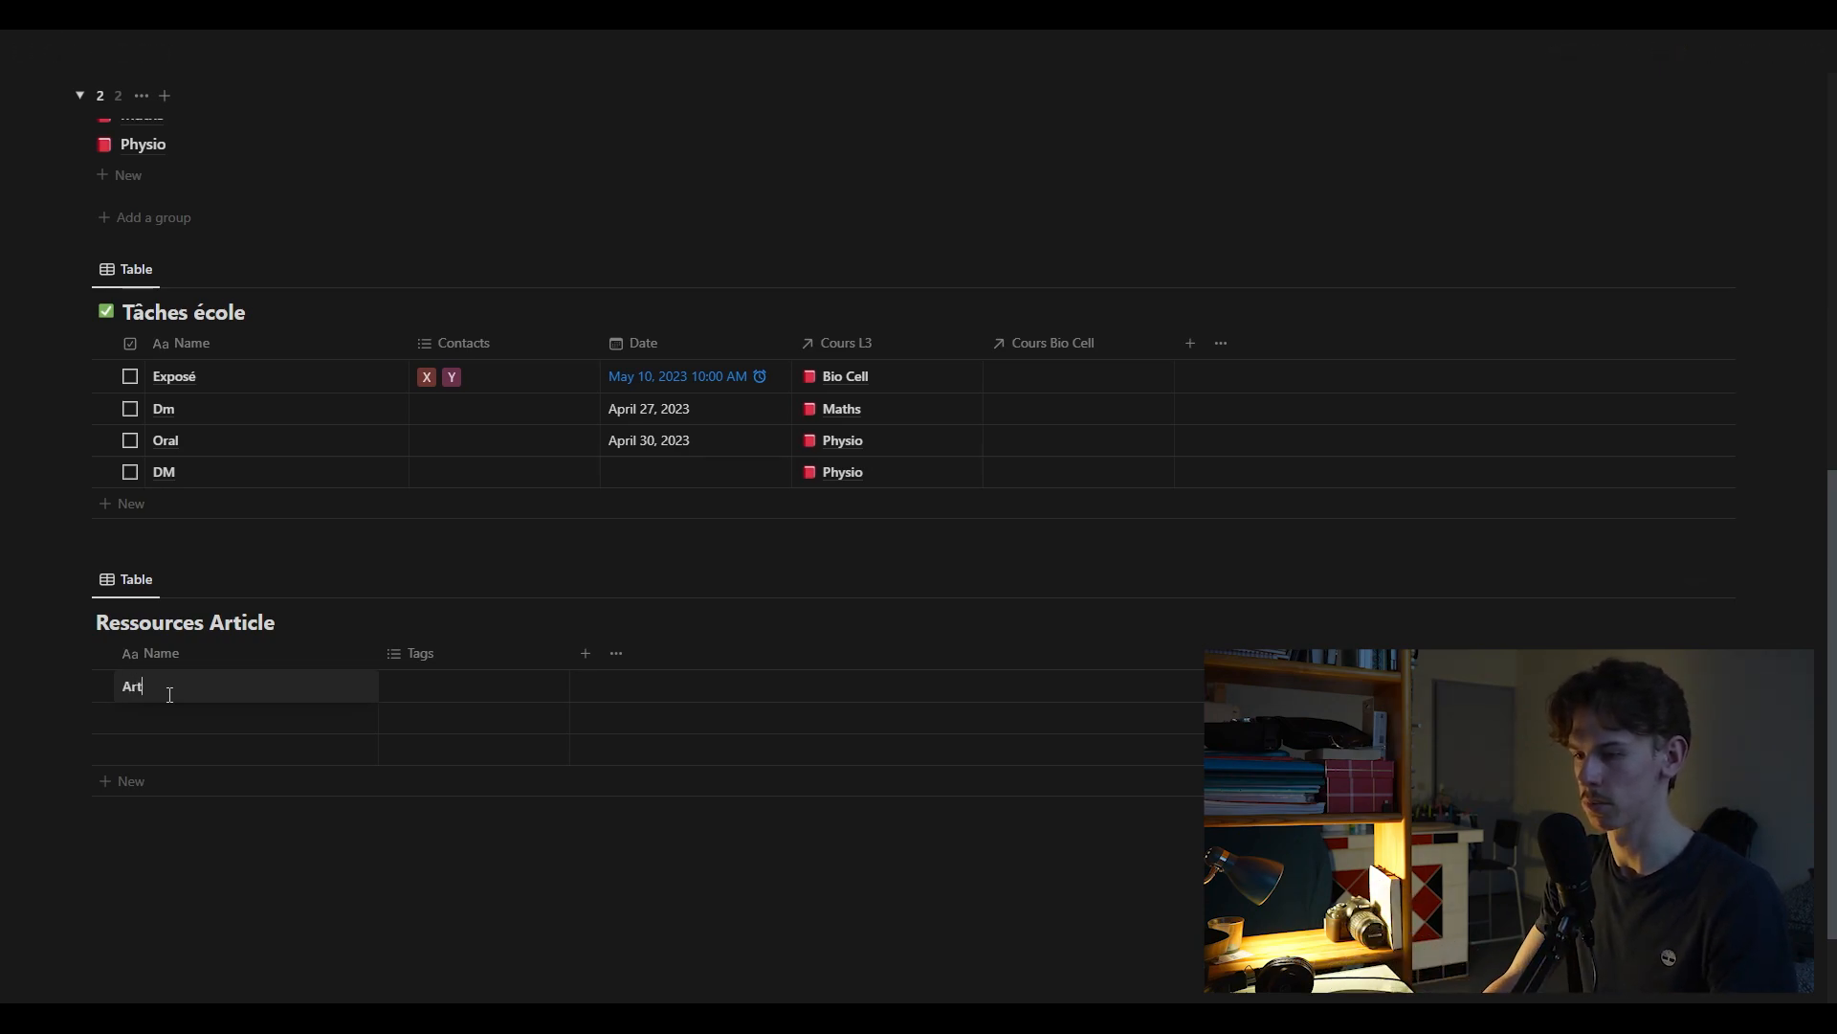
pyautogui.write('Article 1')
pyautogui.press('Return')
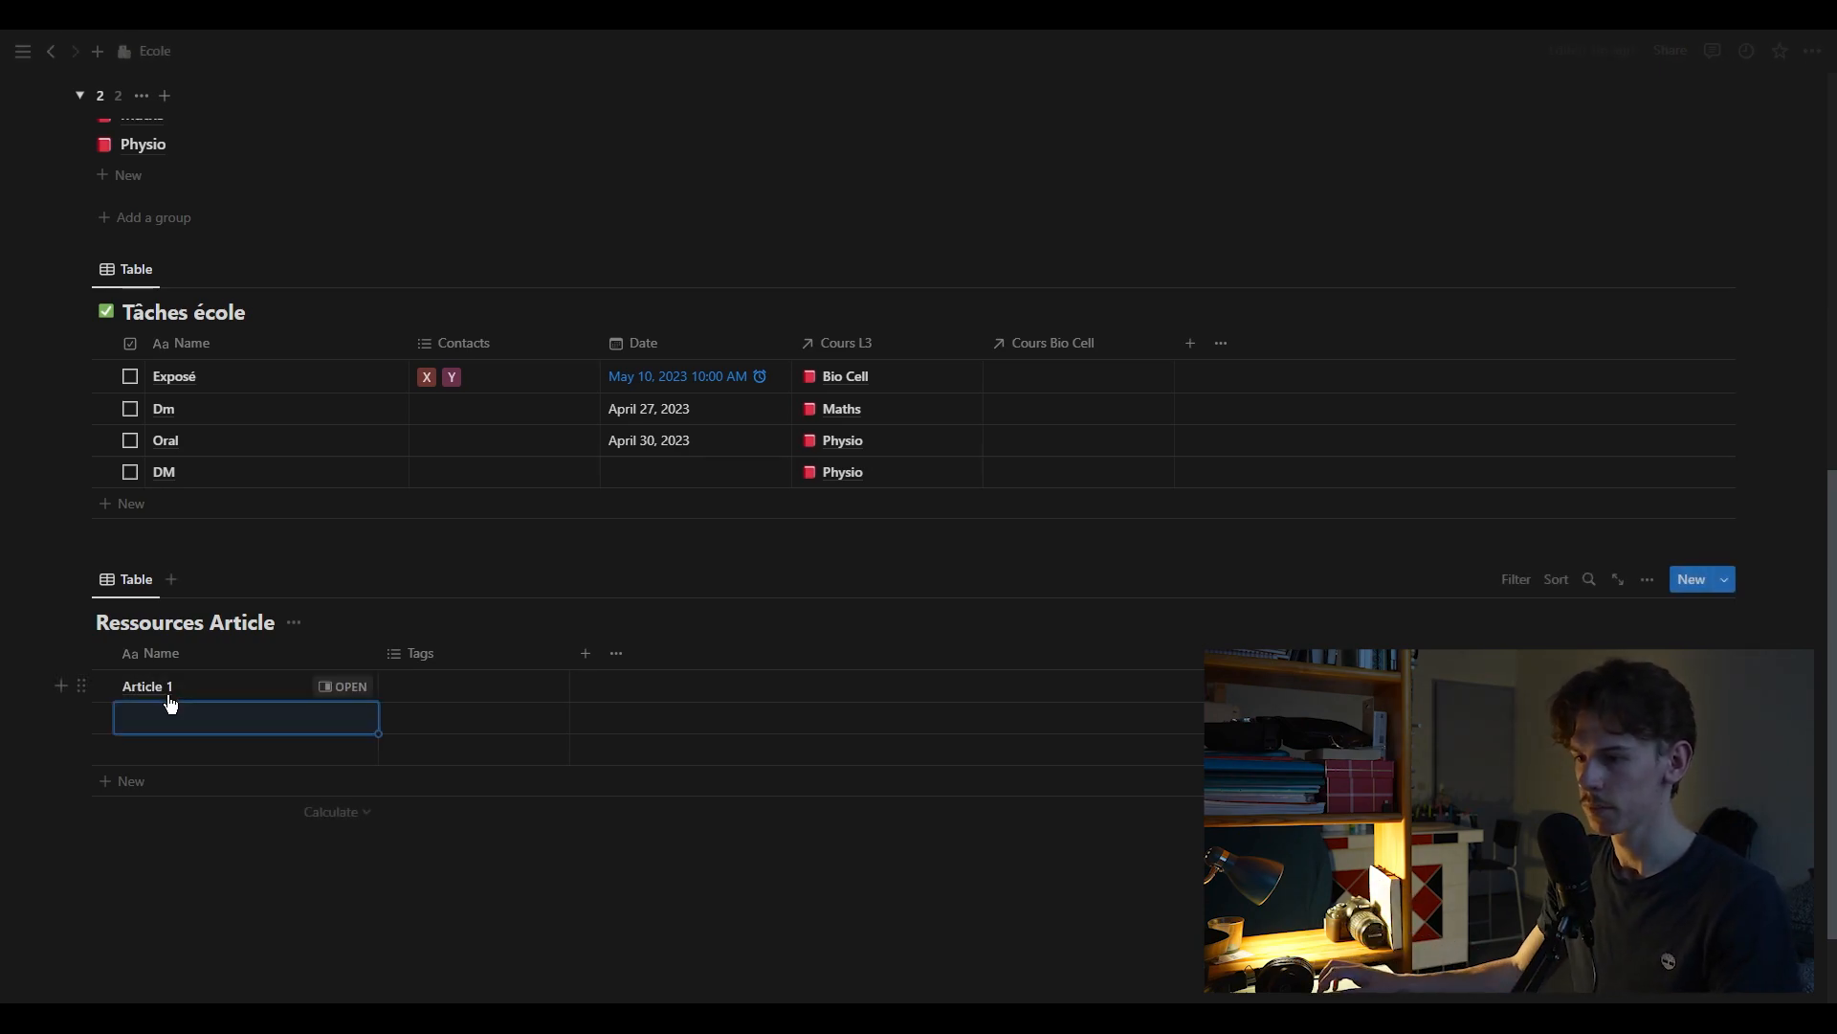
pyautogui.click(343, 687)
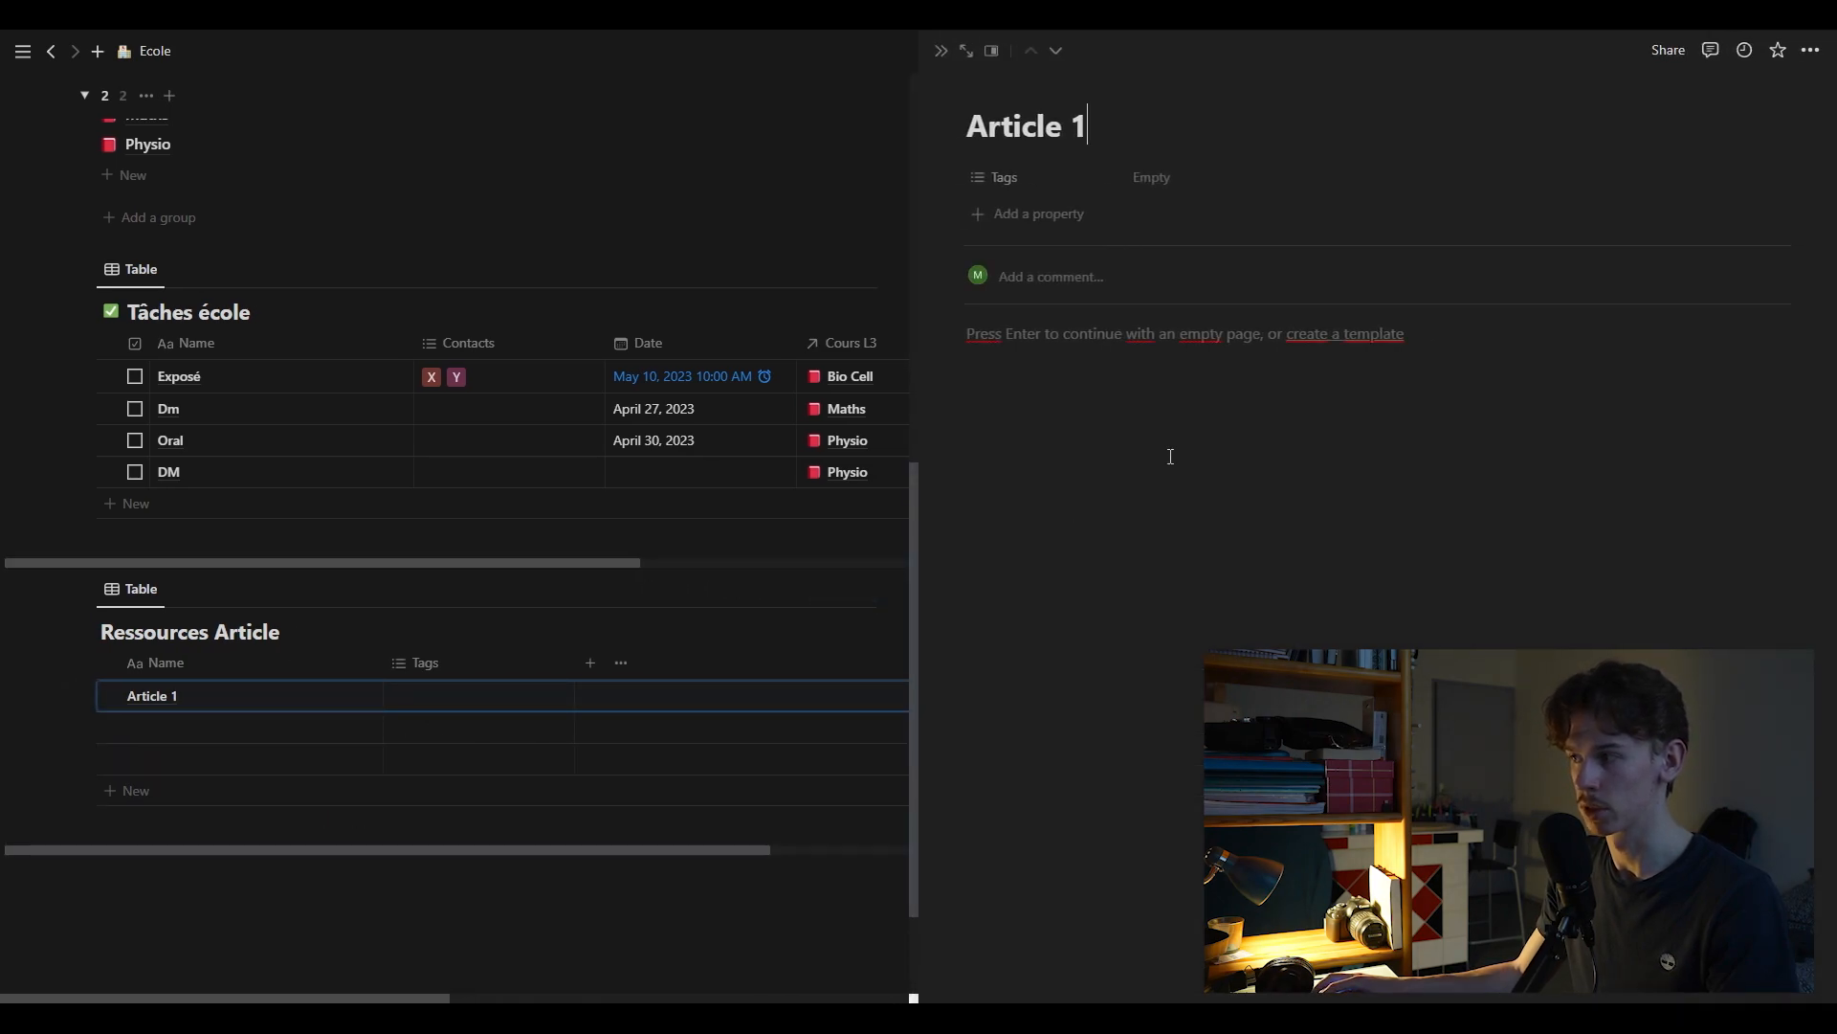
pyautogui.press('Return')
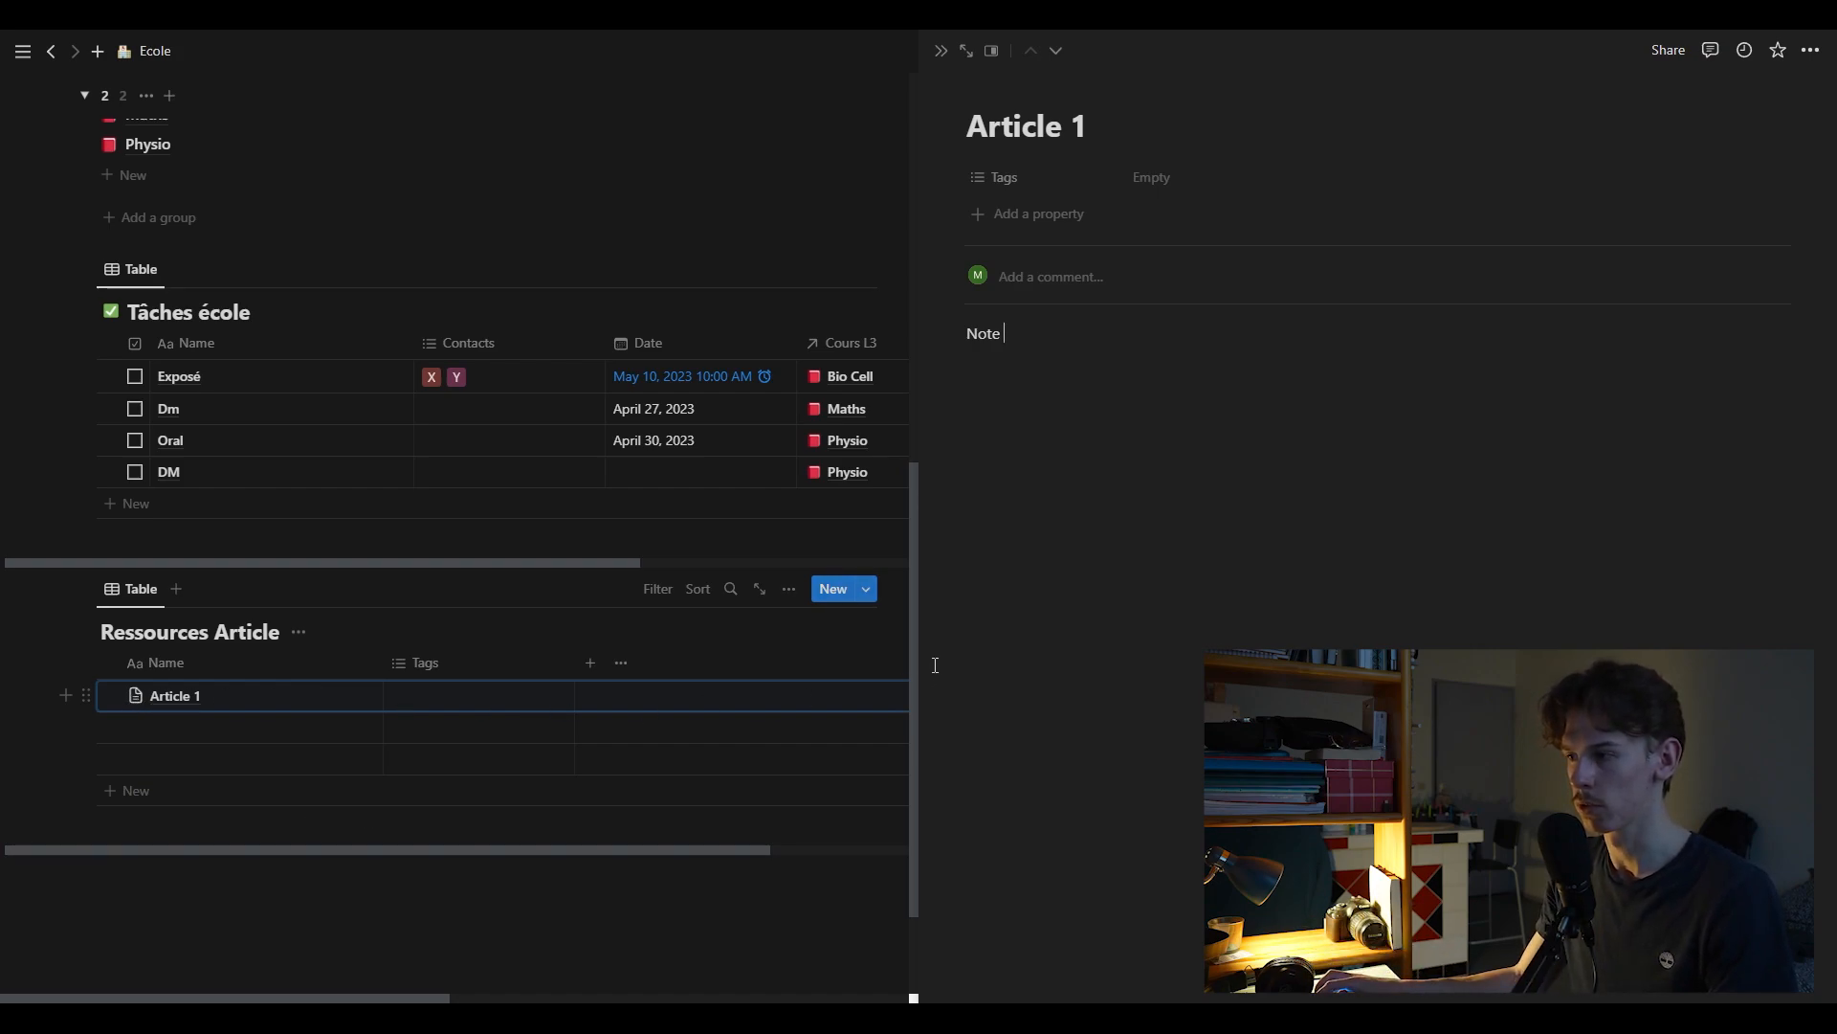
pyautogui.click(658, 934)
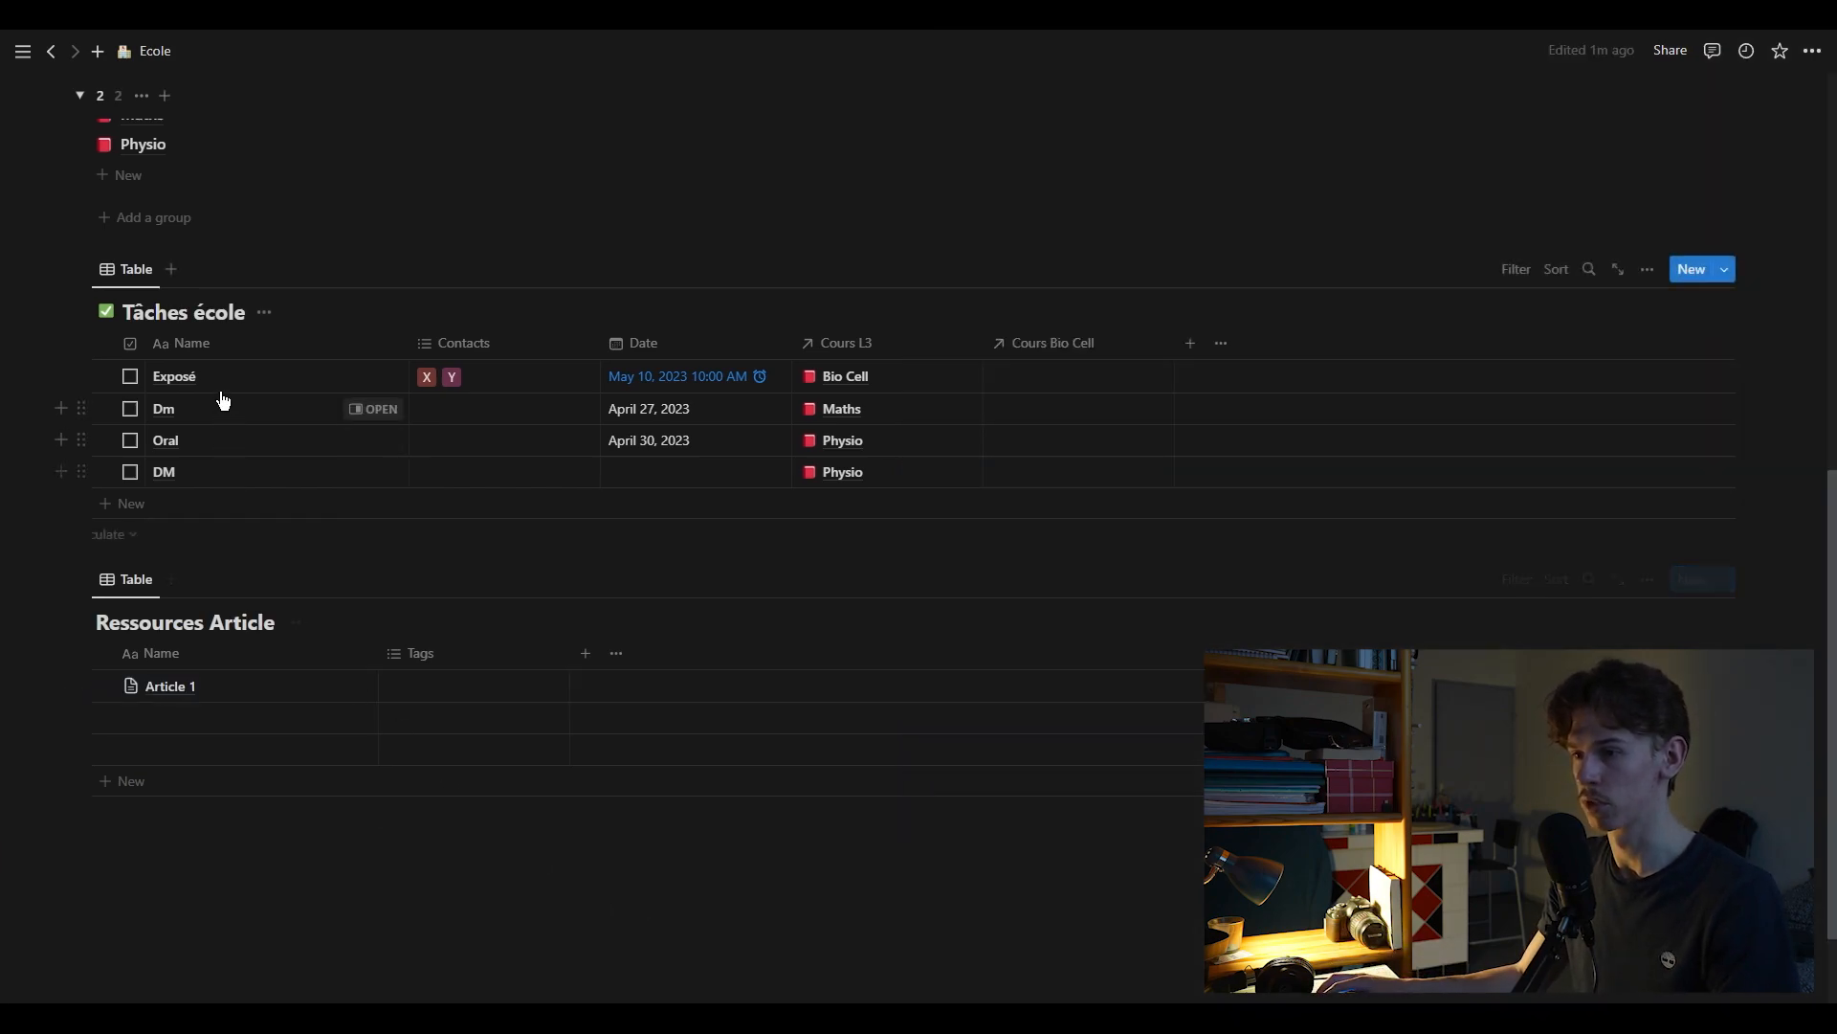
# Write "Consignes :" followed by a bulleted list in the body of the Exposé task's page
pyautogui.click(369, 380)
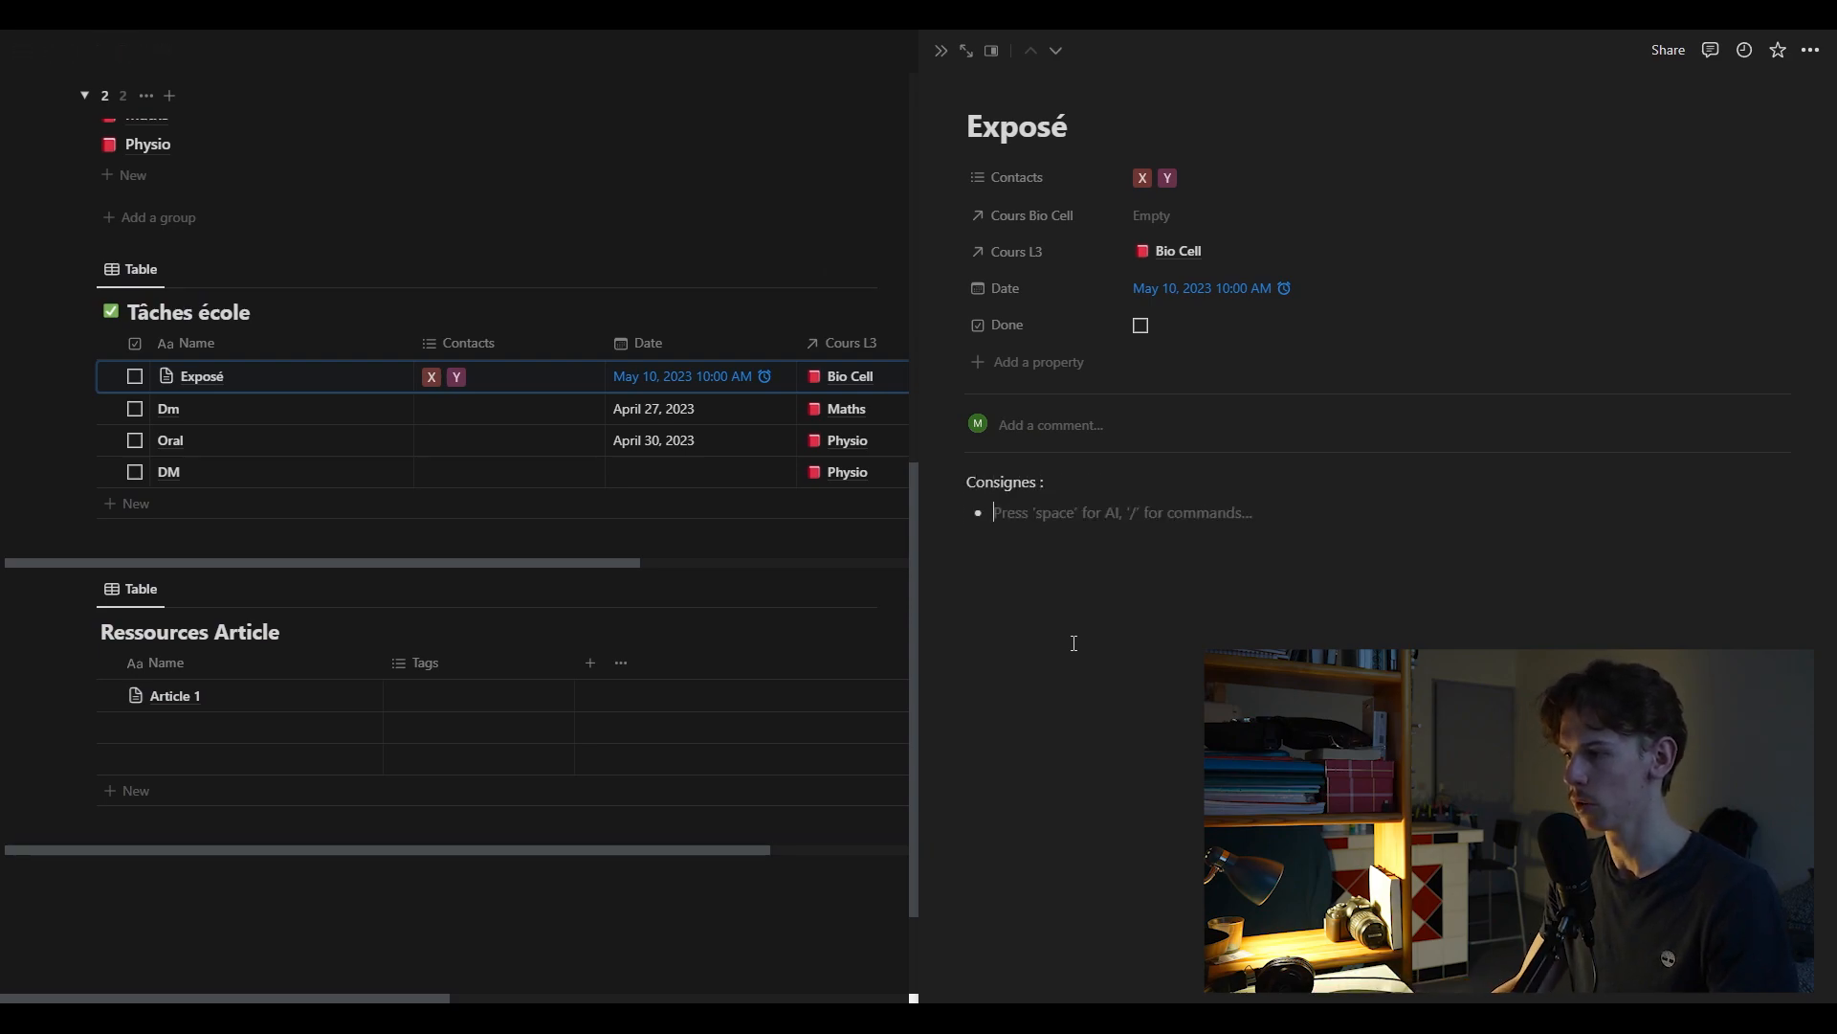
pyautogui.click(599, 855)
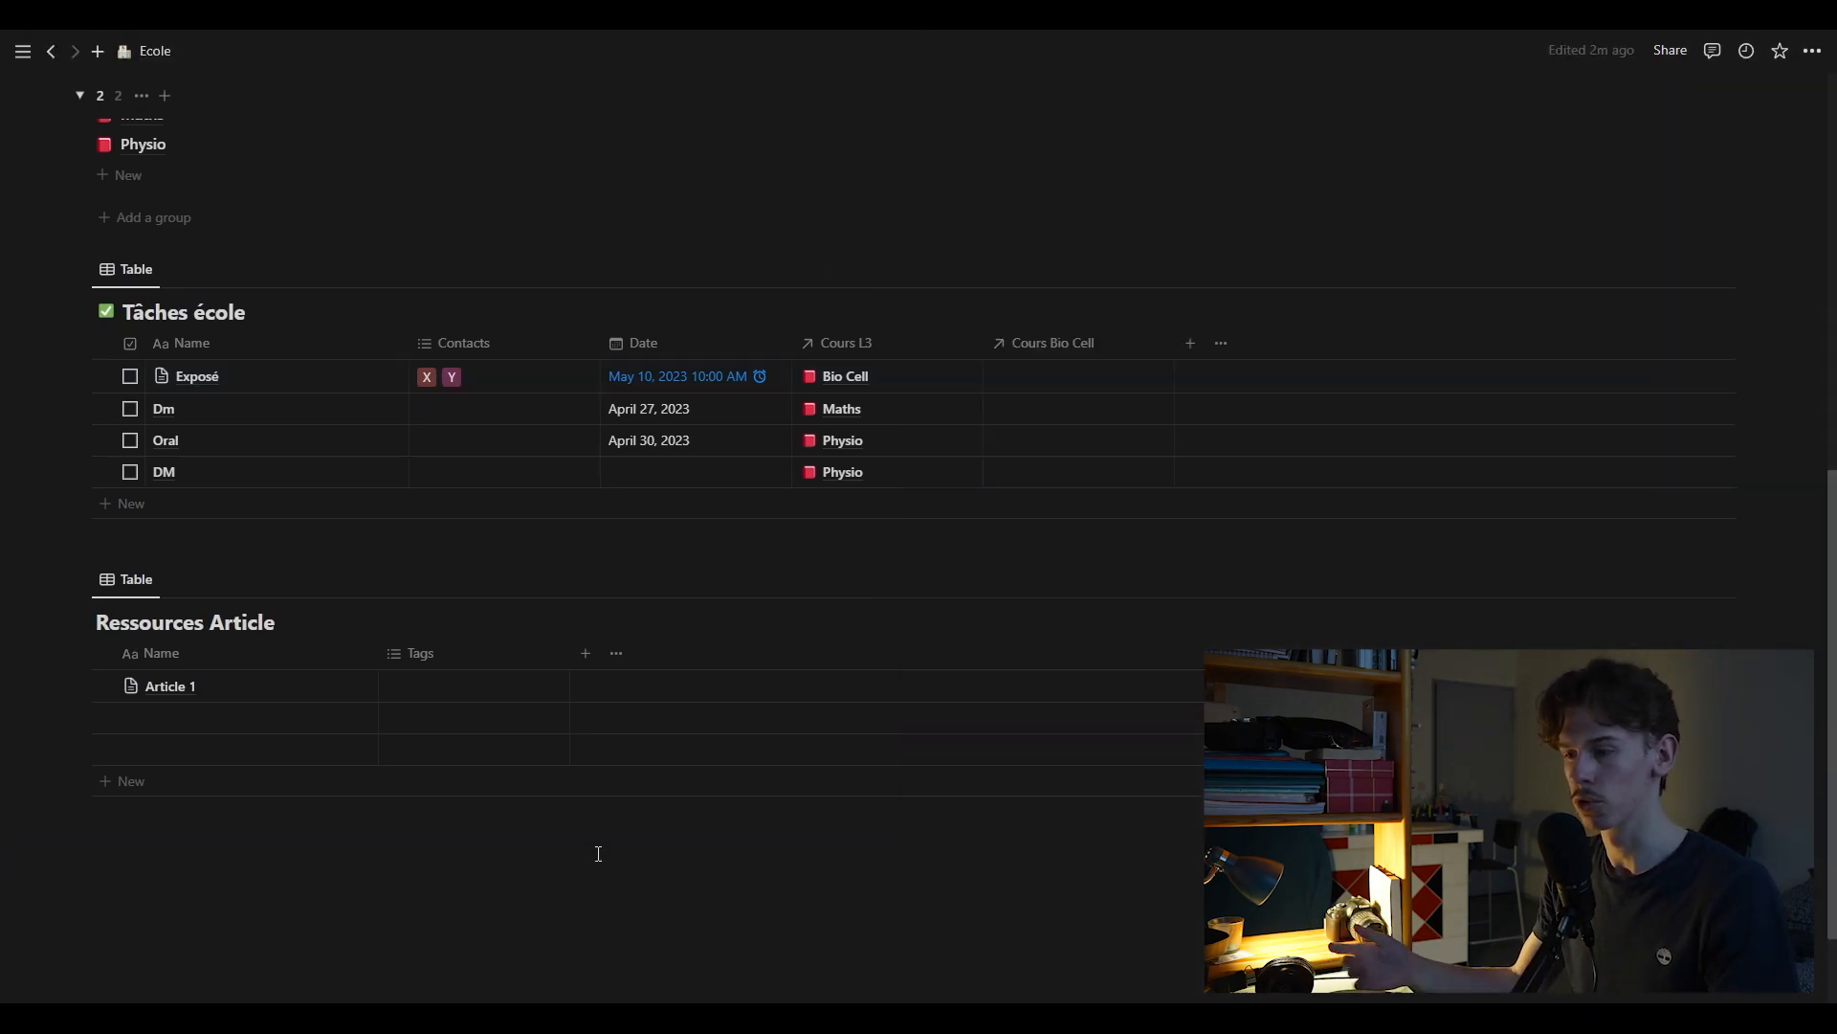
# Delete the Tags property from the Ressources Article database
pyautogui.click(444, 651)
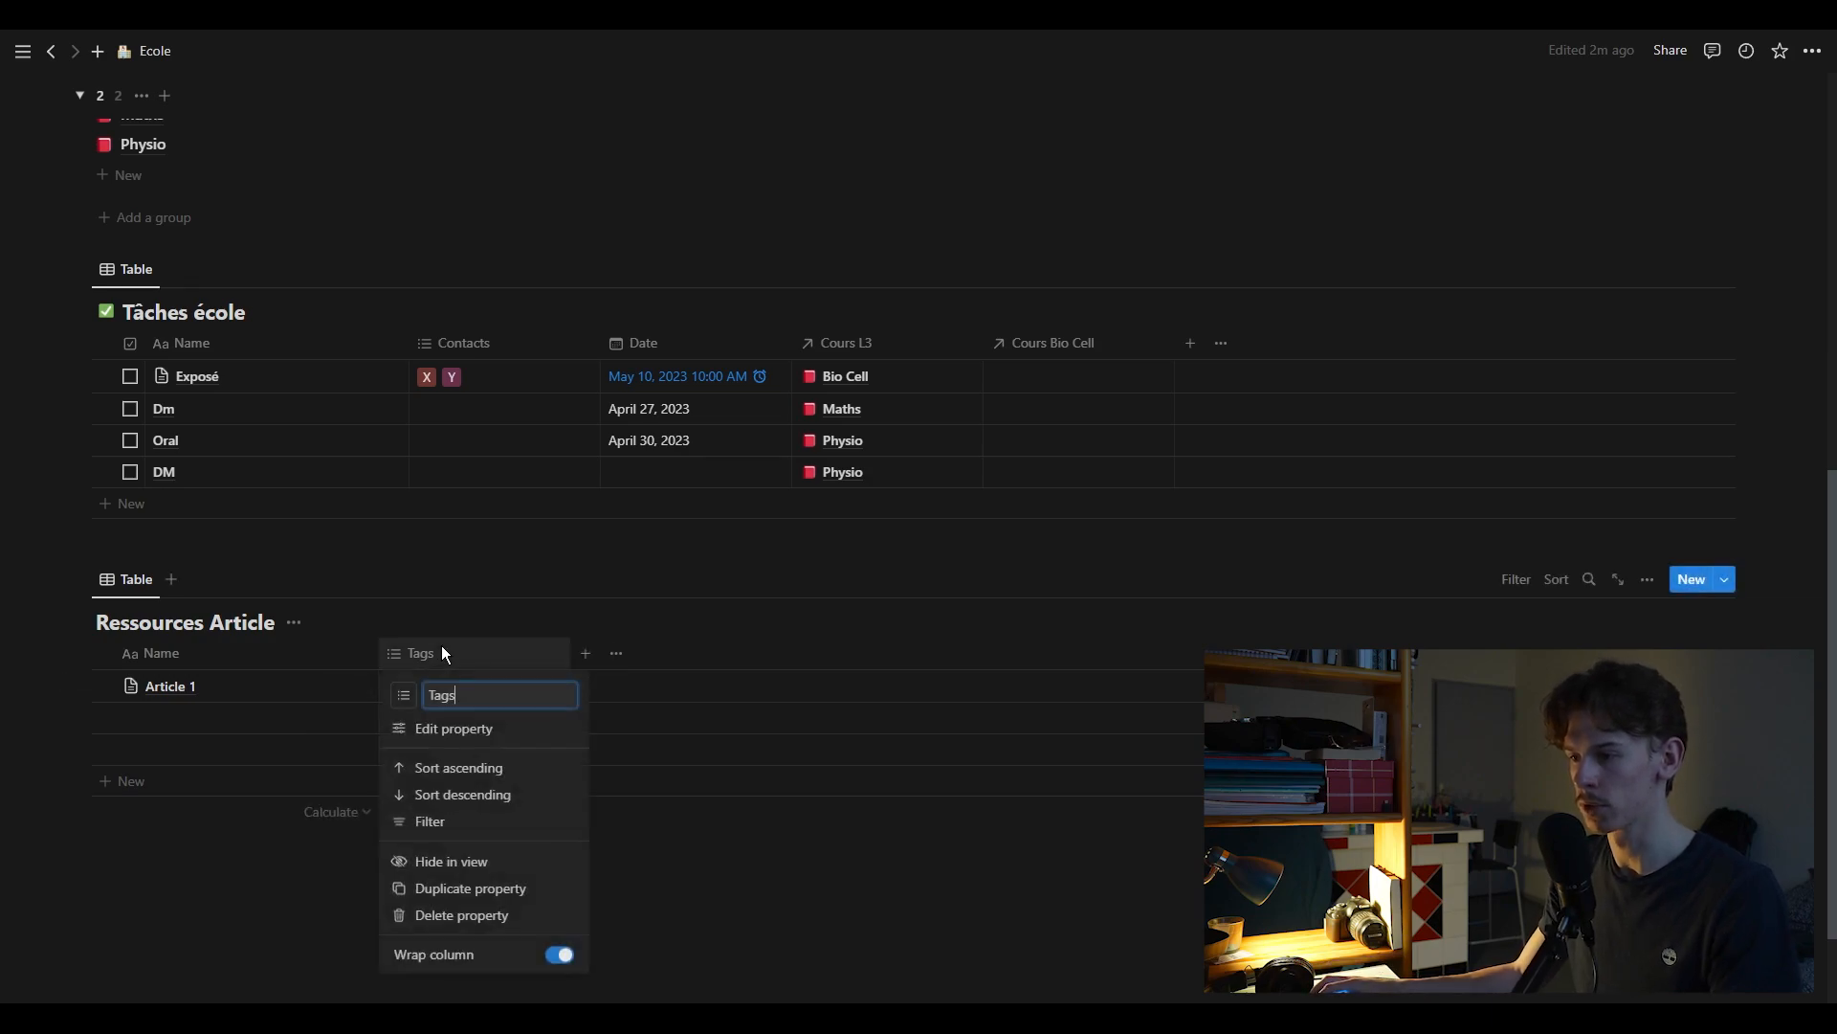
pyautogui.click(459, 919)
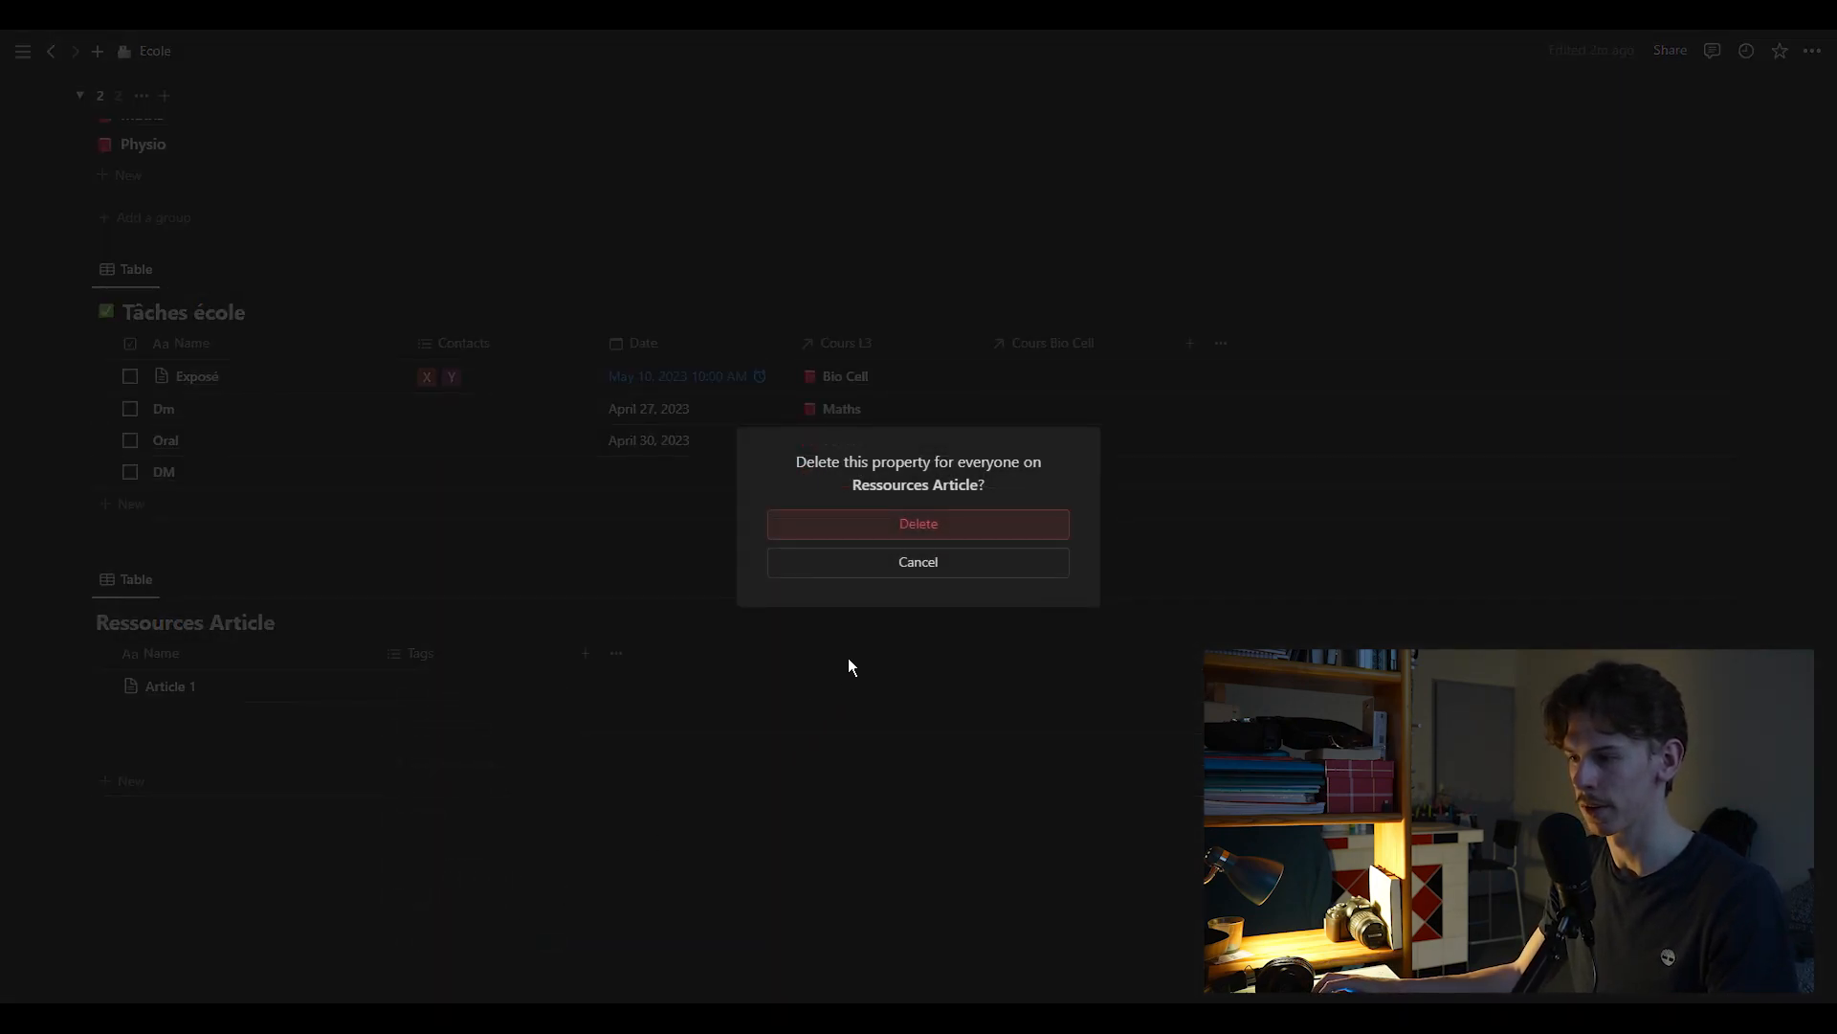
pyautogui.click(956, 530)
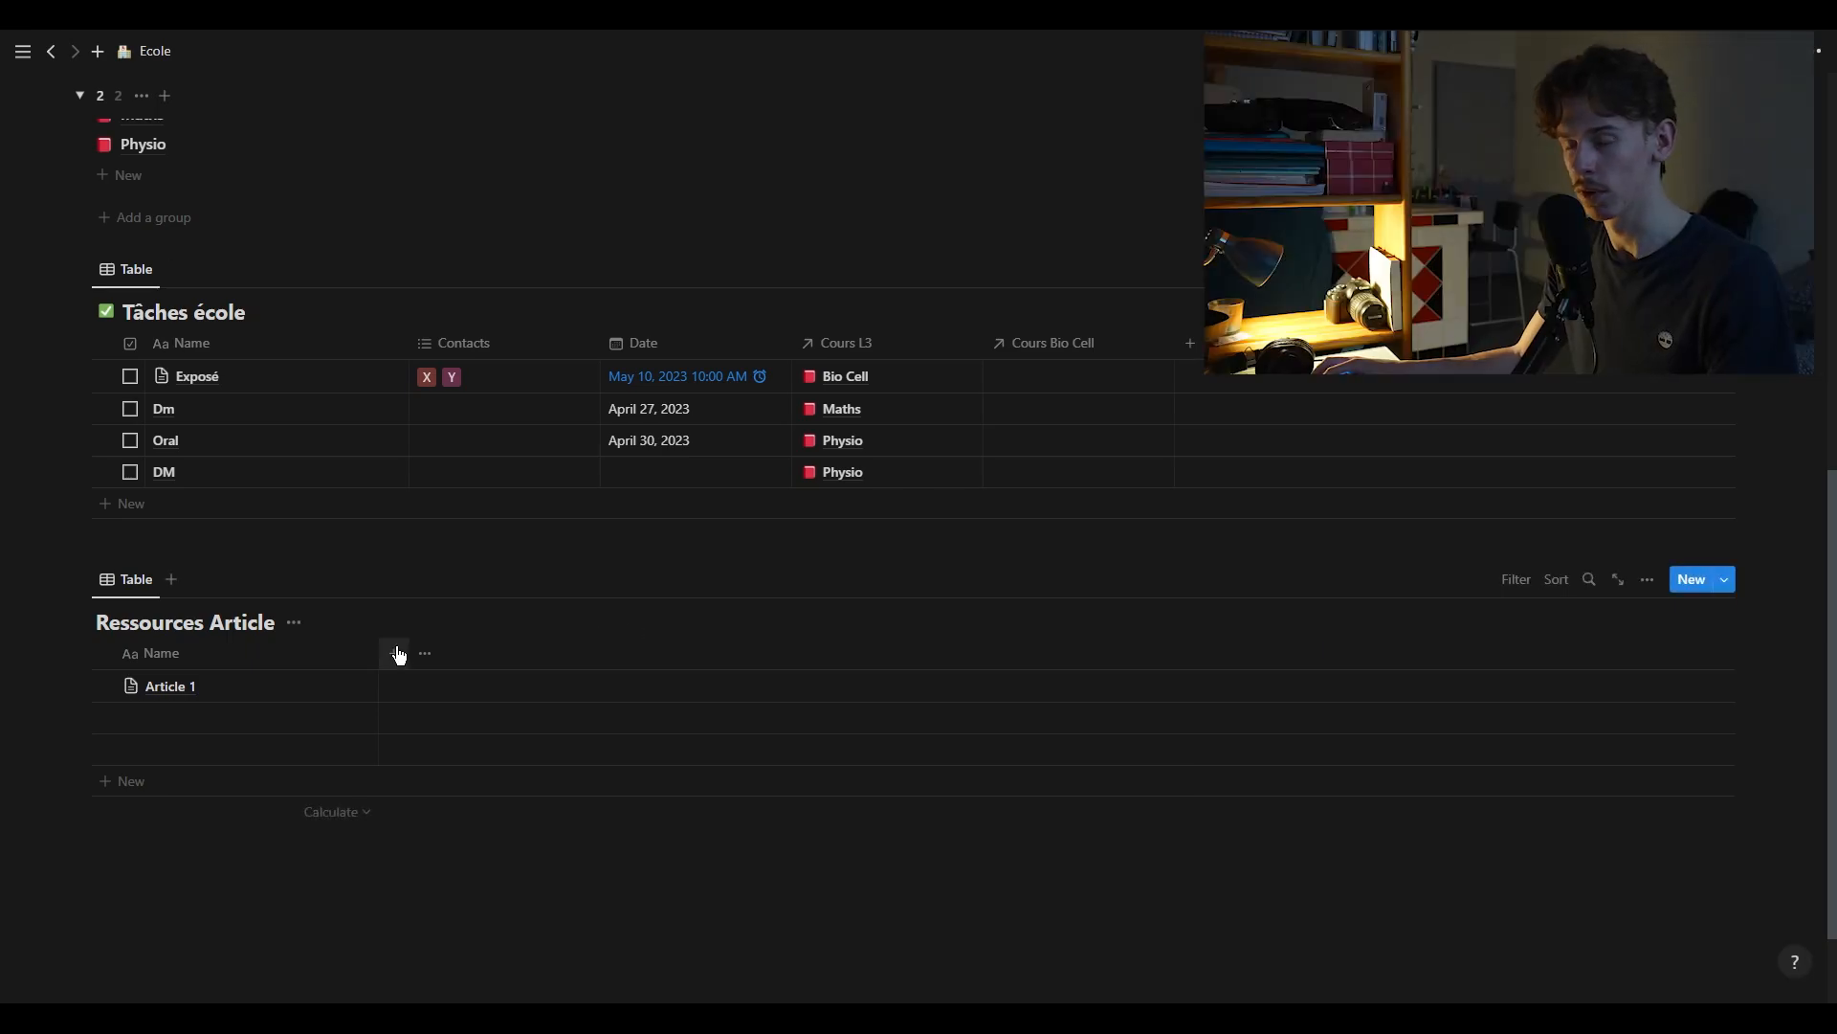
# Add a relation from Ressources Article to Cours L3 with no page limit, shown on Cours L3 as well
pyautogui.click(397, 655)
pyautogui.scroll(-3, 1510, 750)
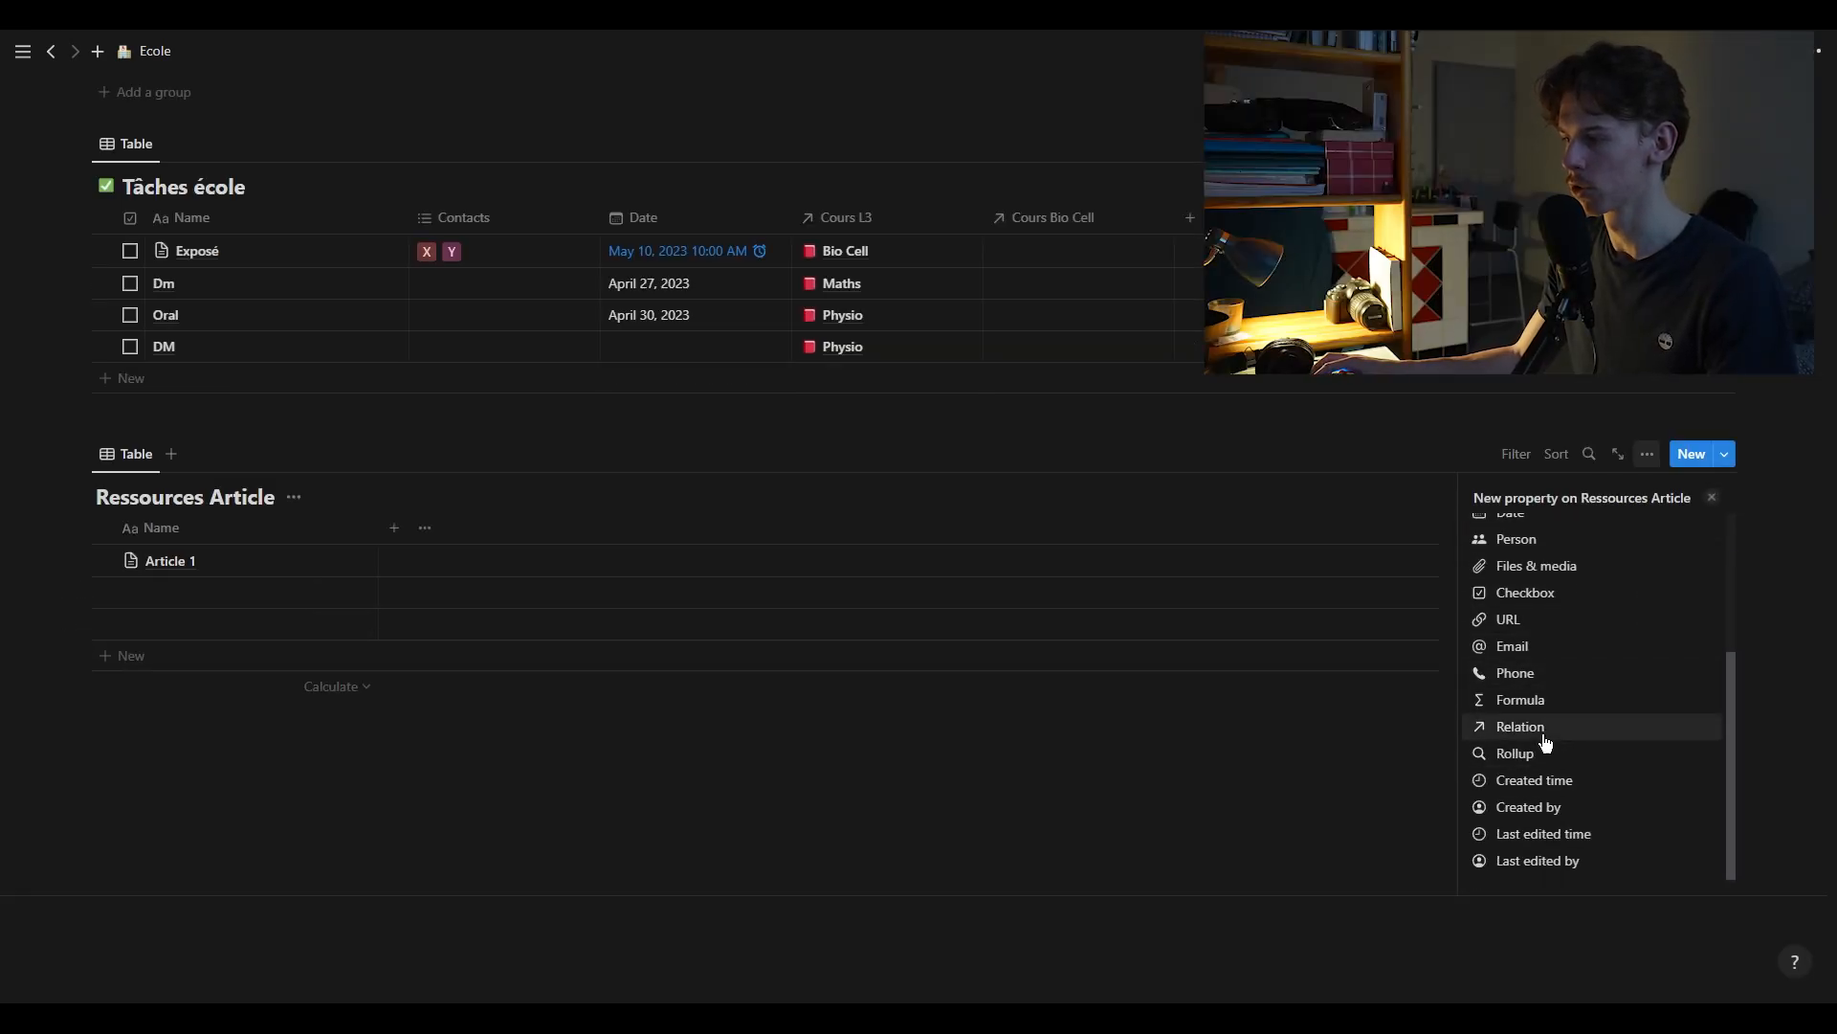
pyautogui.click(1543, 730)
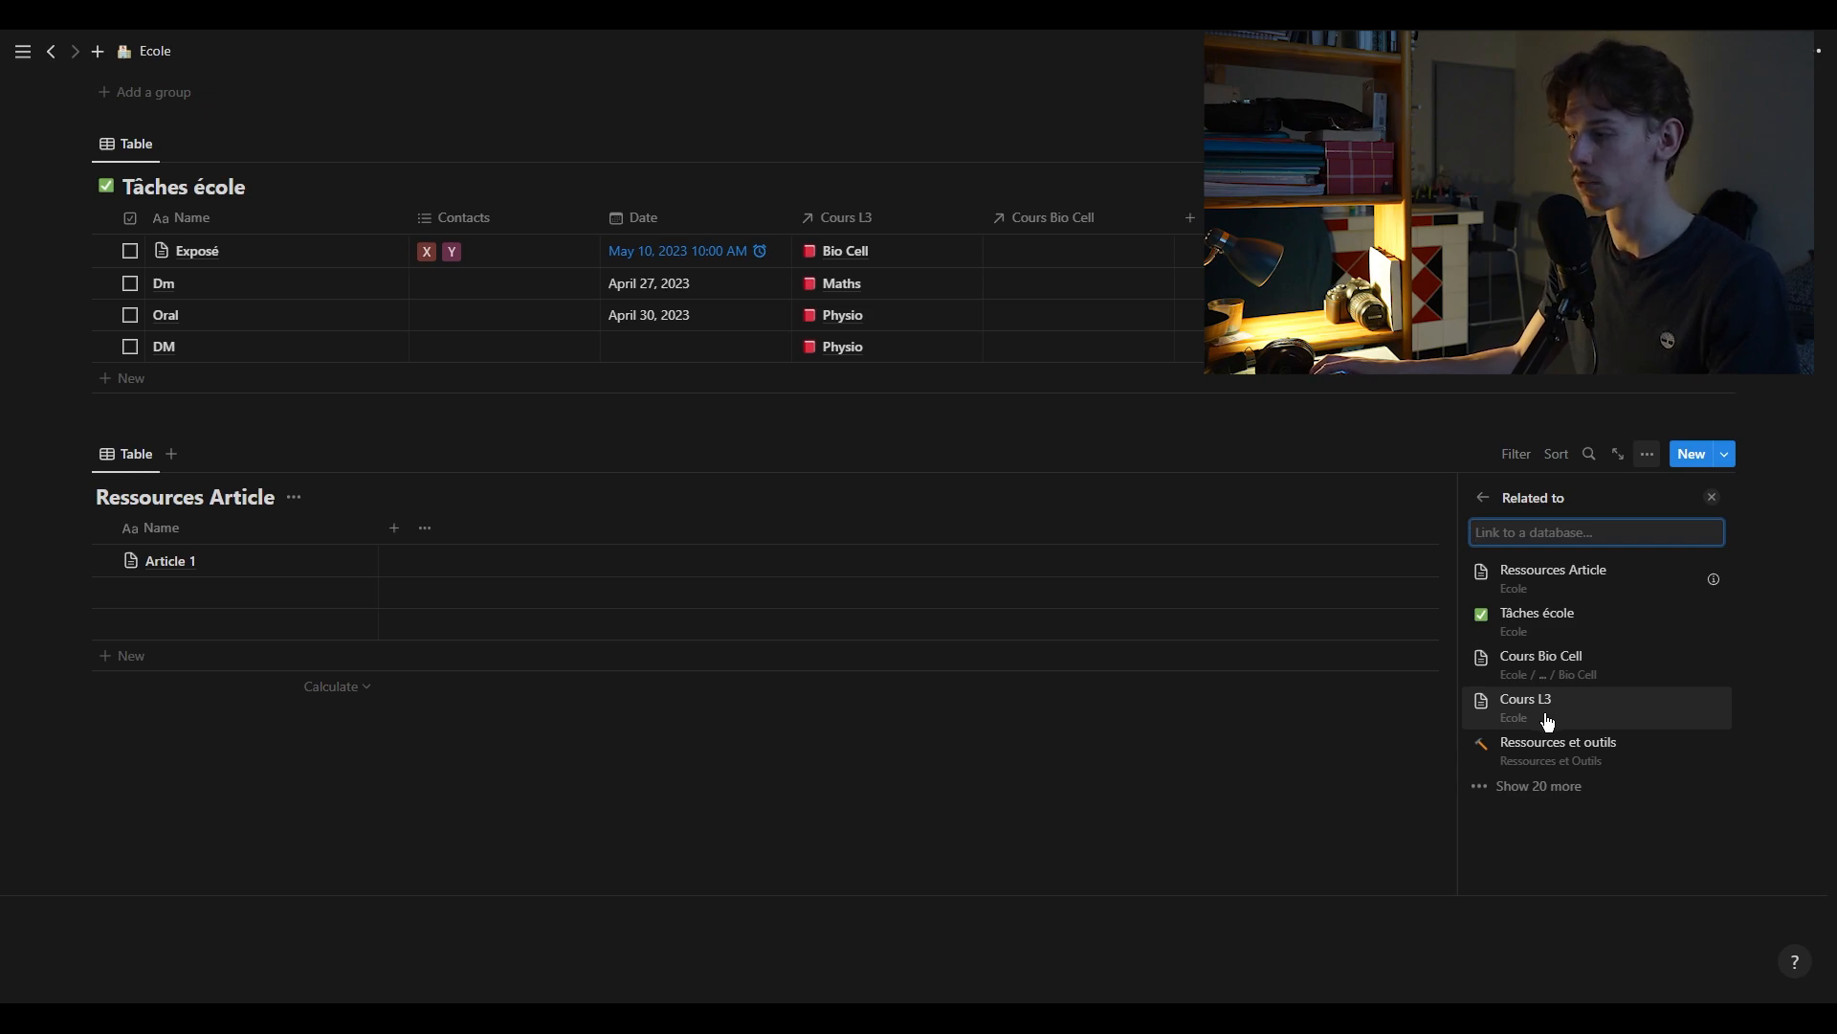
pyautogui.click(1547, 721)
pyautogui.click(1692, 617)
pyautogui.click(1680, 594)
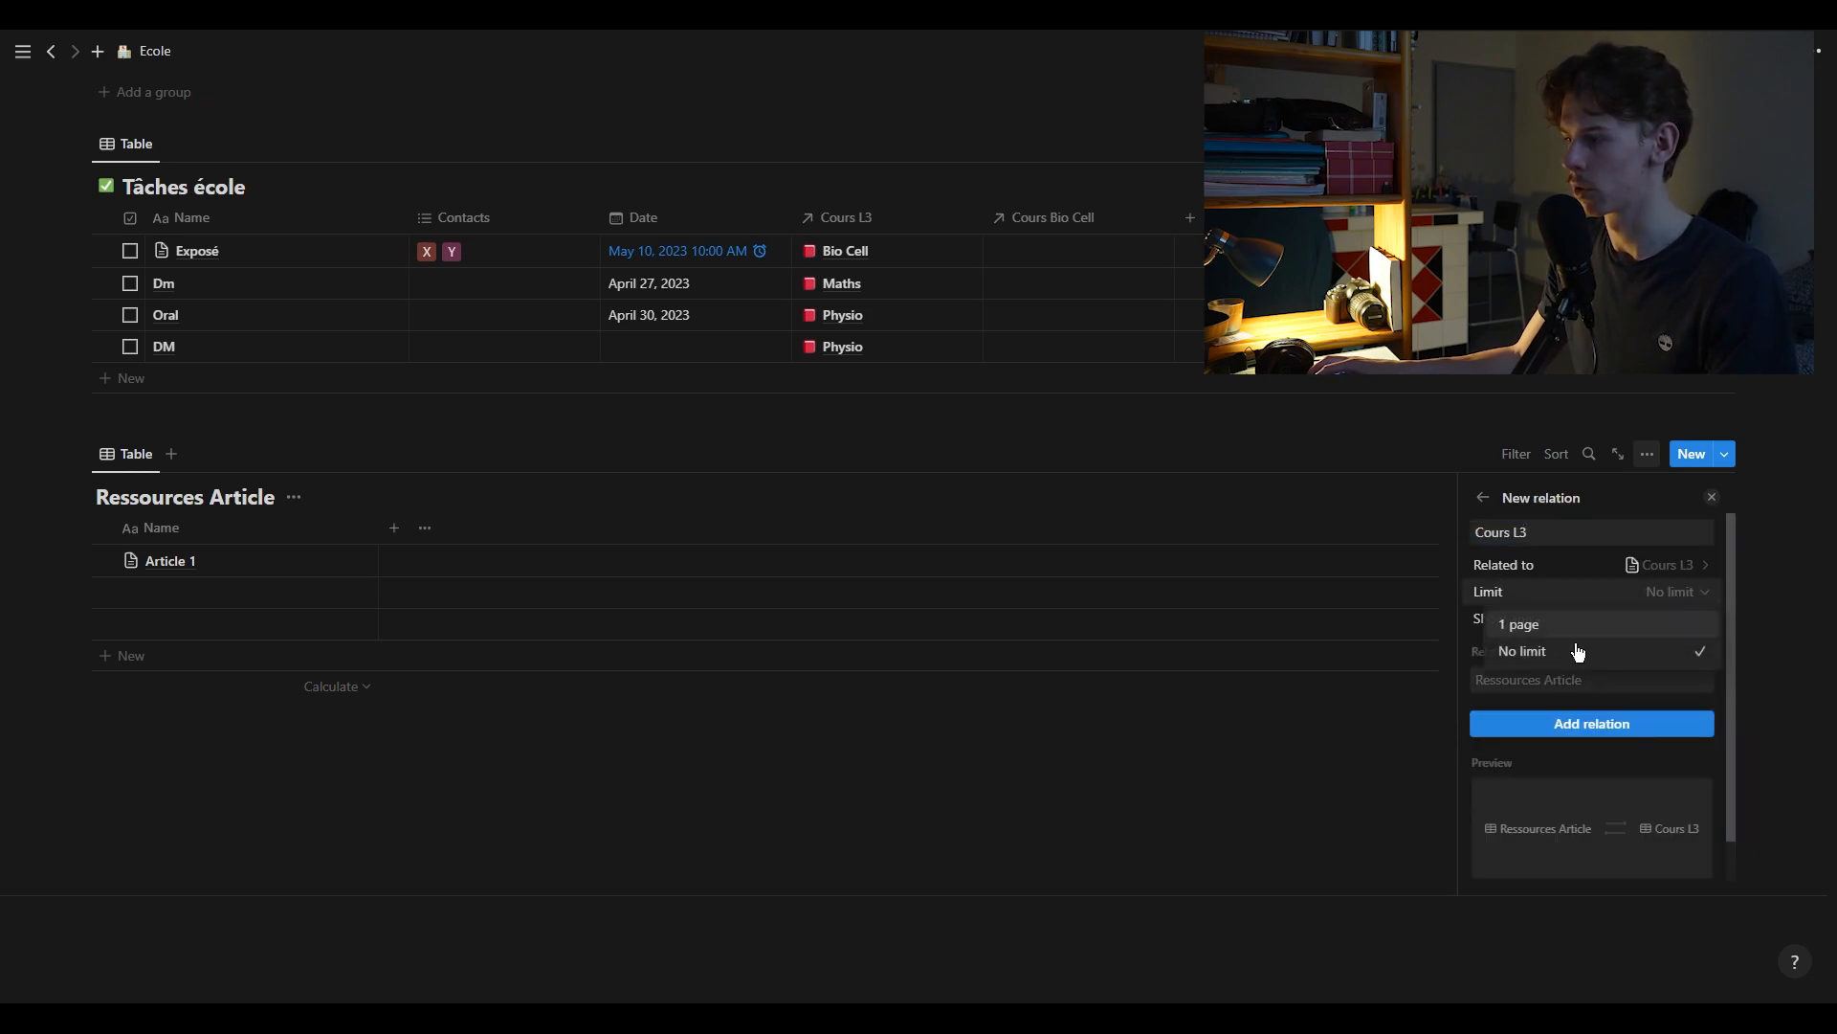
pyautogui.click(1578, 652)
pyautogui.click(1614, 729)
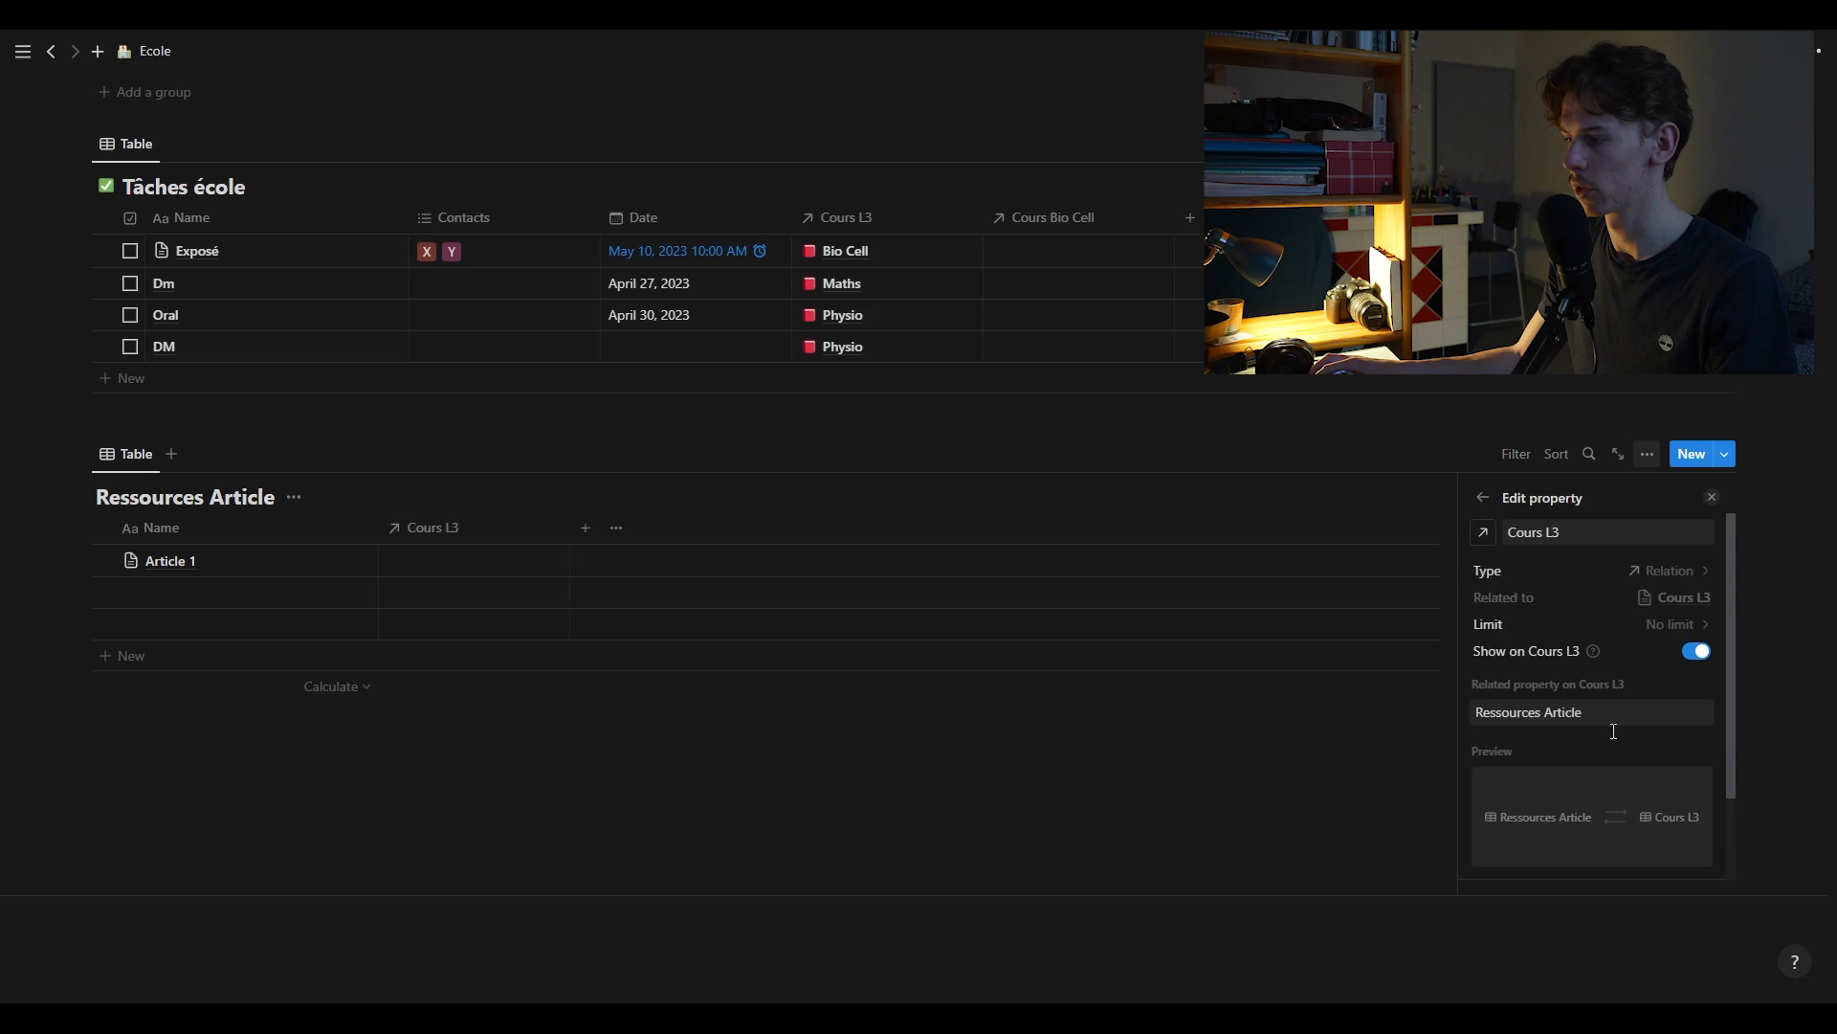
pyautogui.click(1248, 854)
# Link Article 1 to the Bio Cell course and open the Bio Cell course page from the Cours L3 list
pyautogui.click(474, 561)
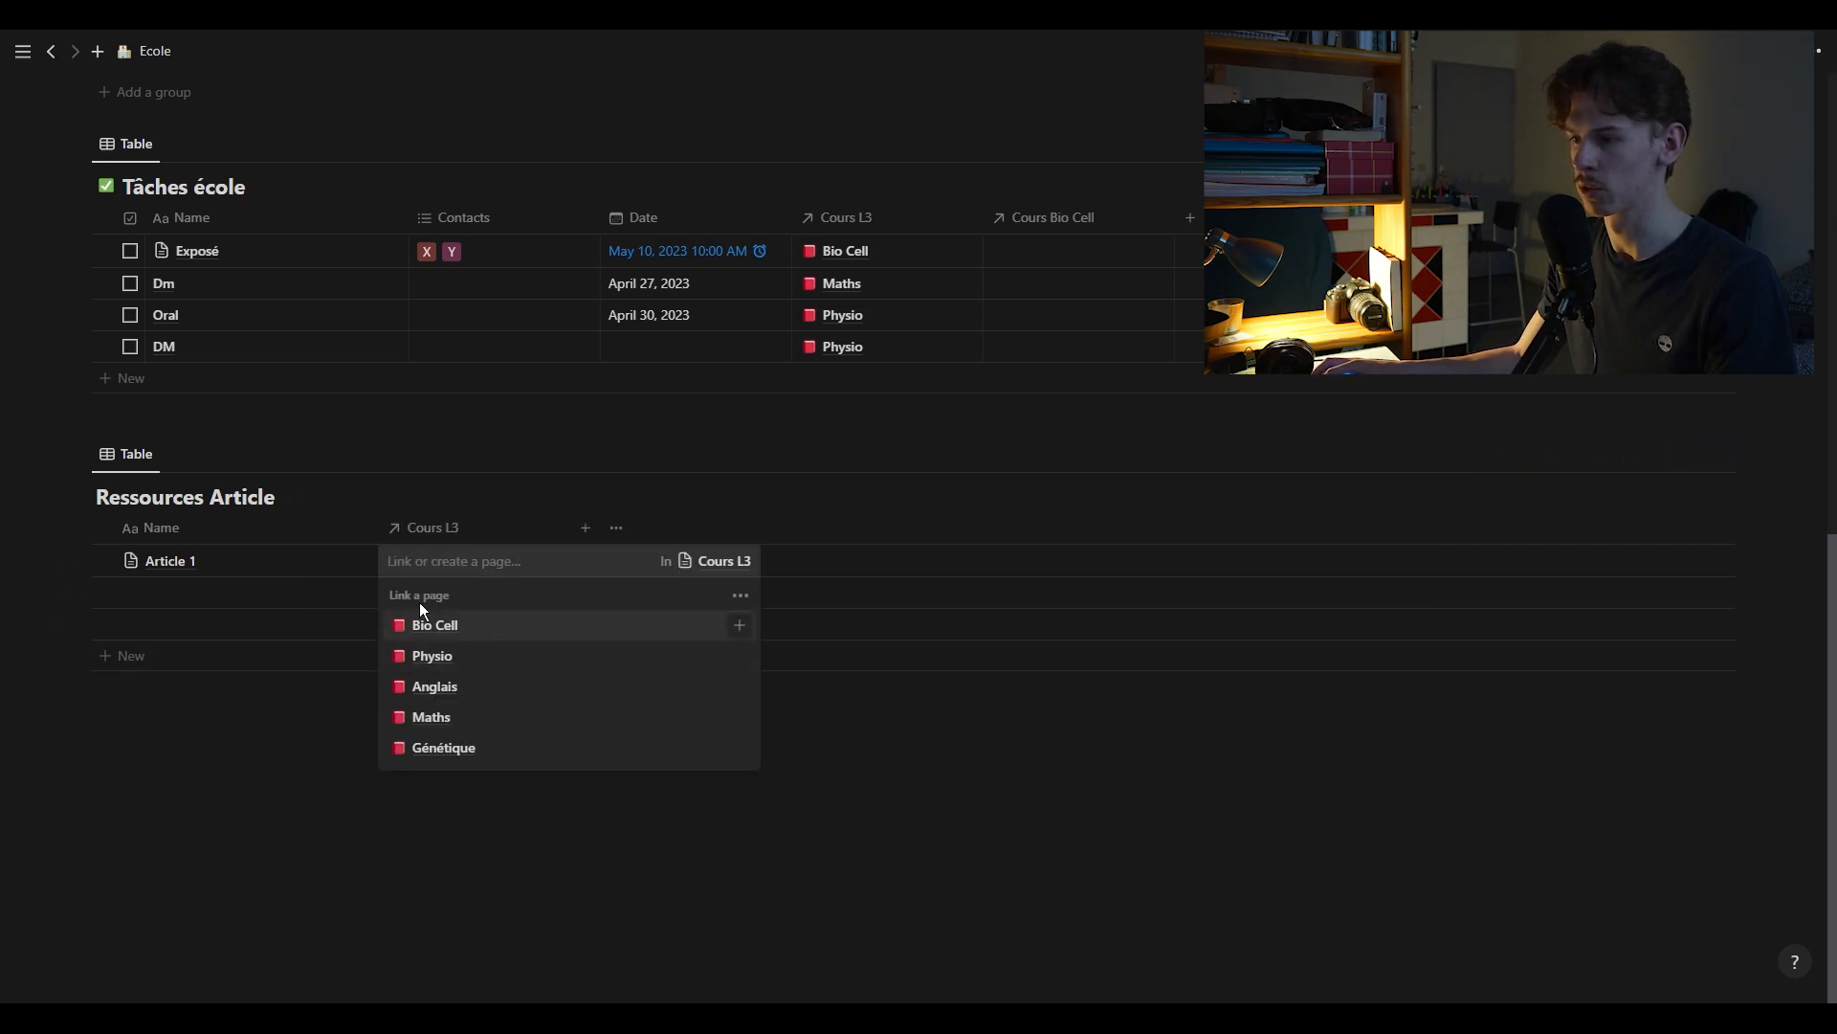
pyautogui.click(488, 633)
pyautogui.click(1070, 763)
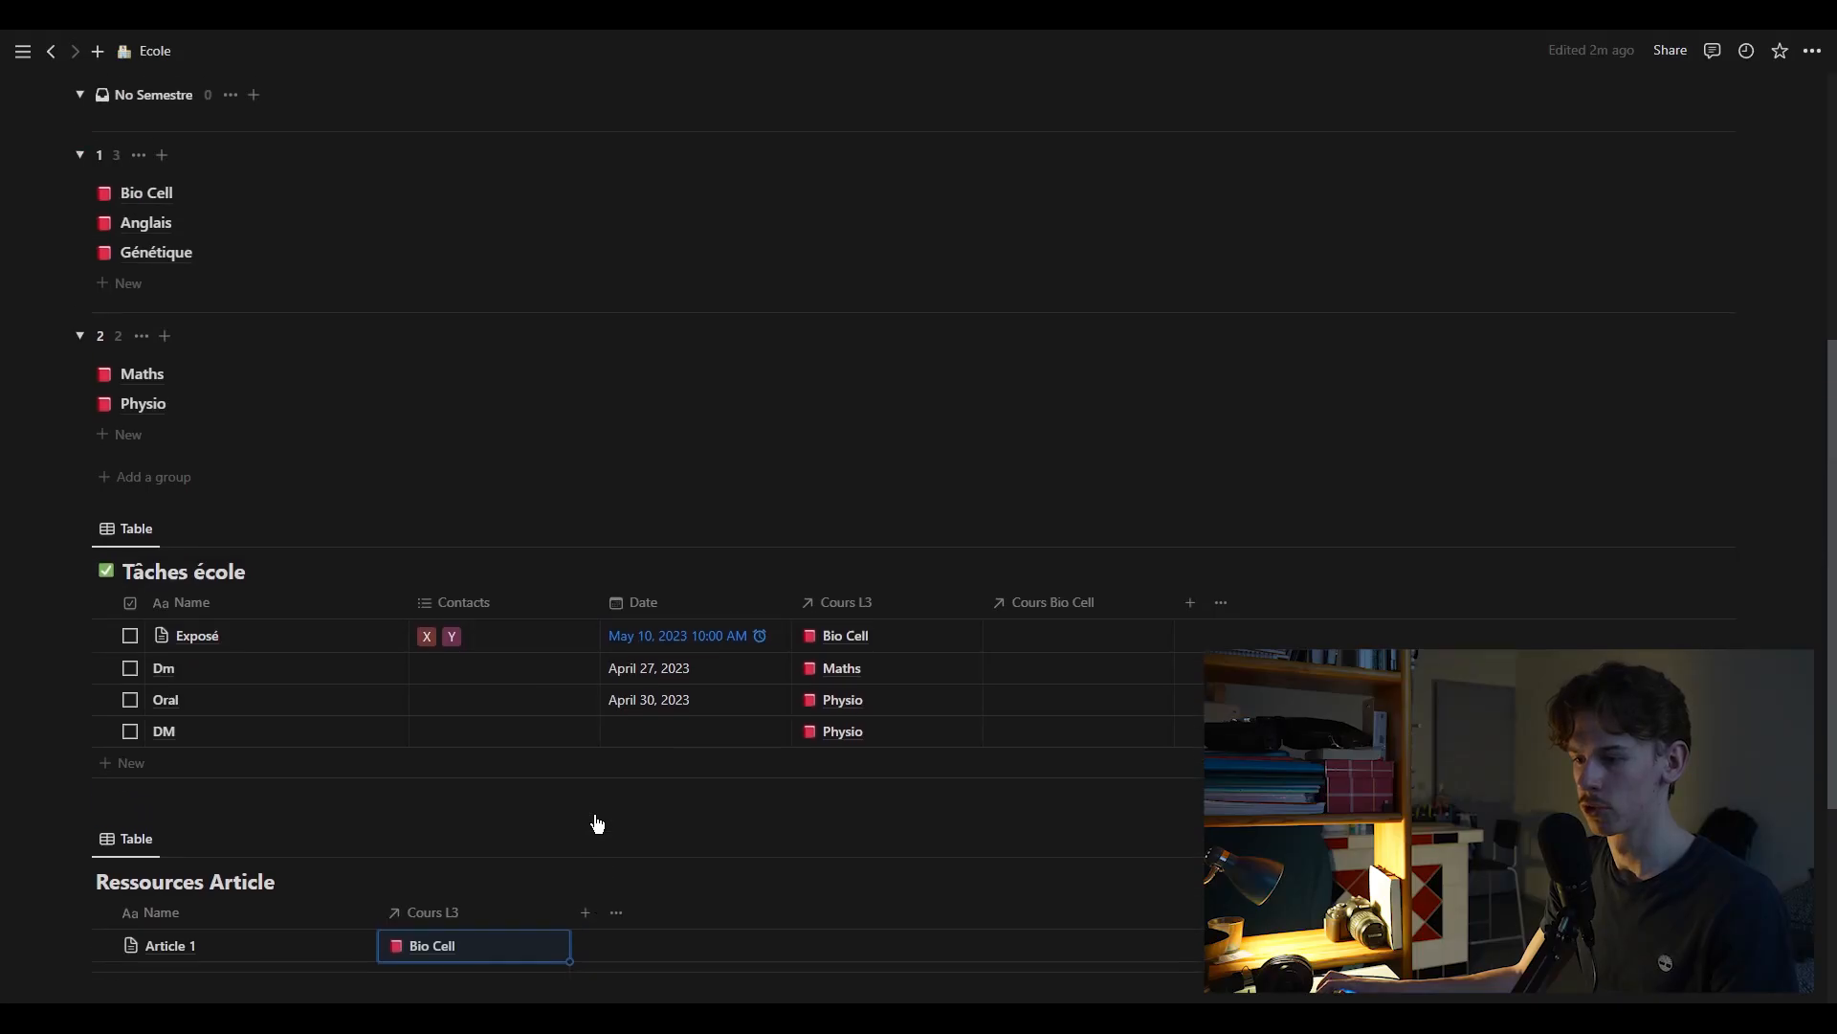
pyautogui.scroll(2, 597, 823)
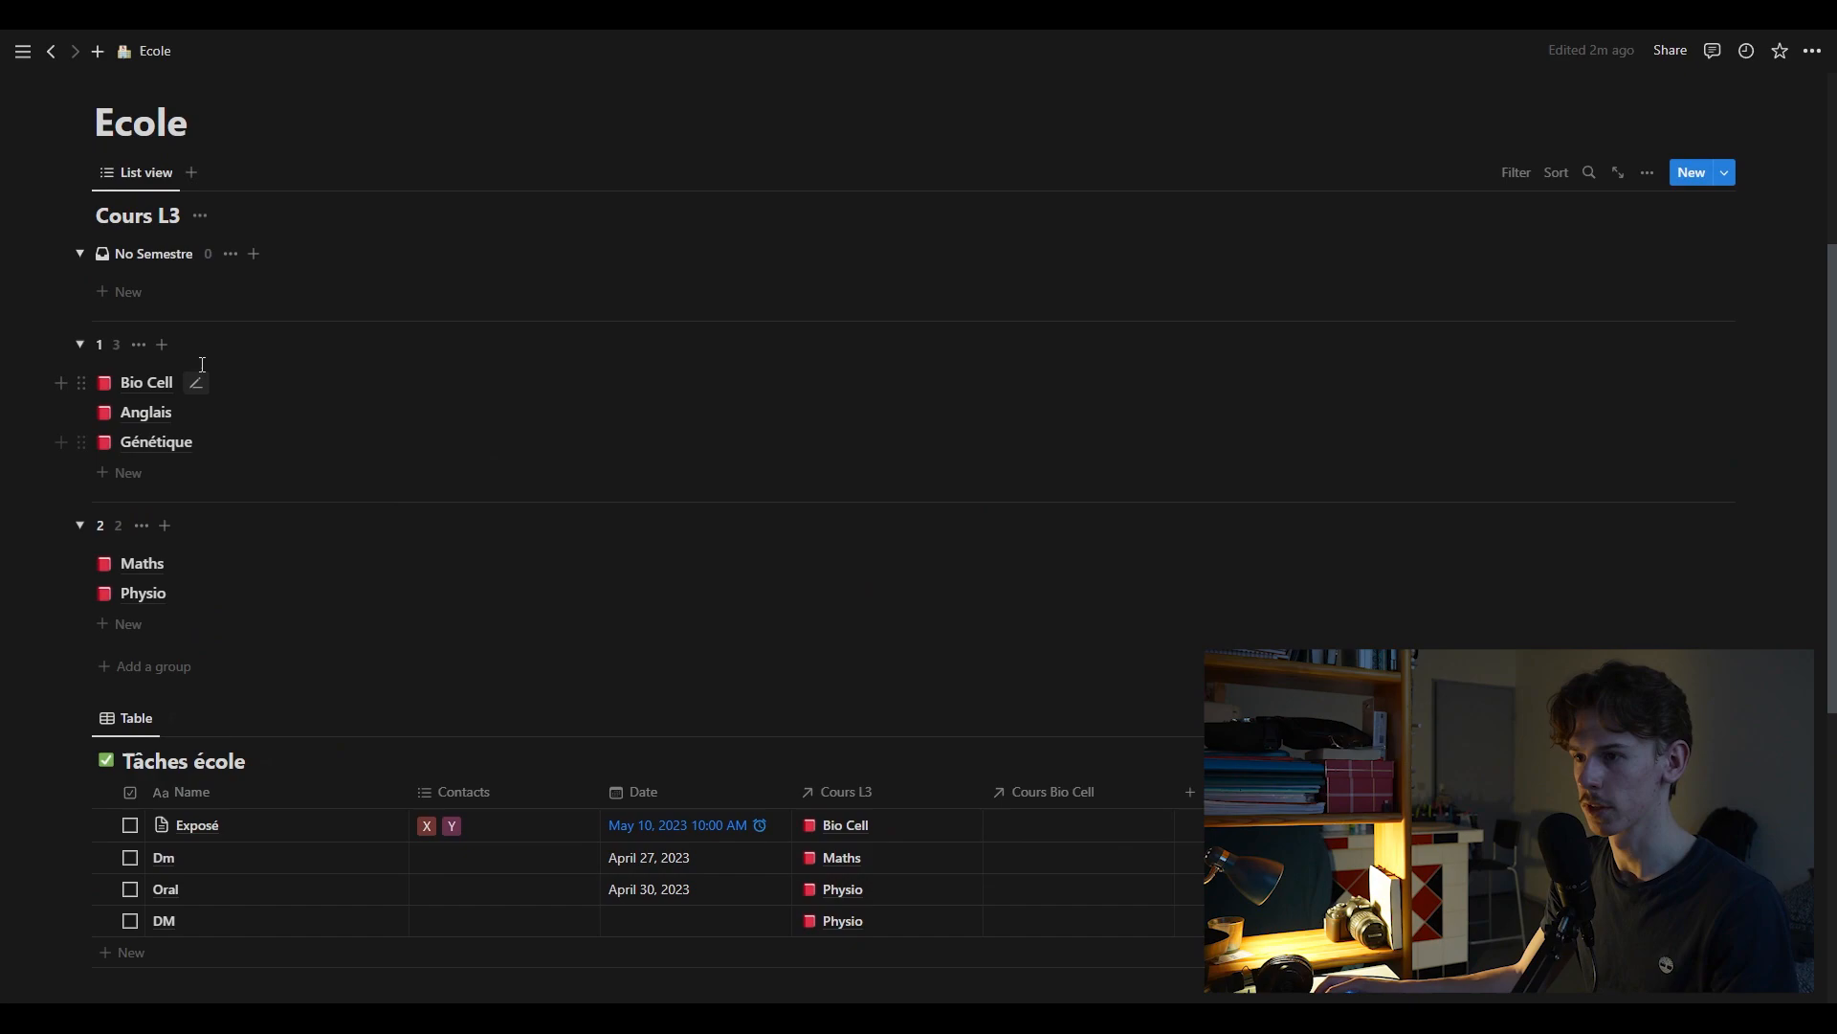
pyautogui.click(152, 388)
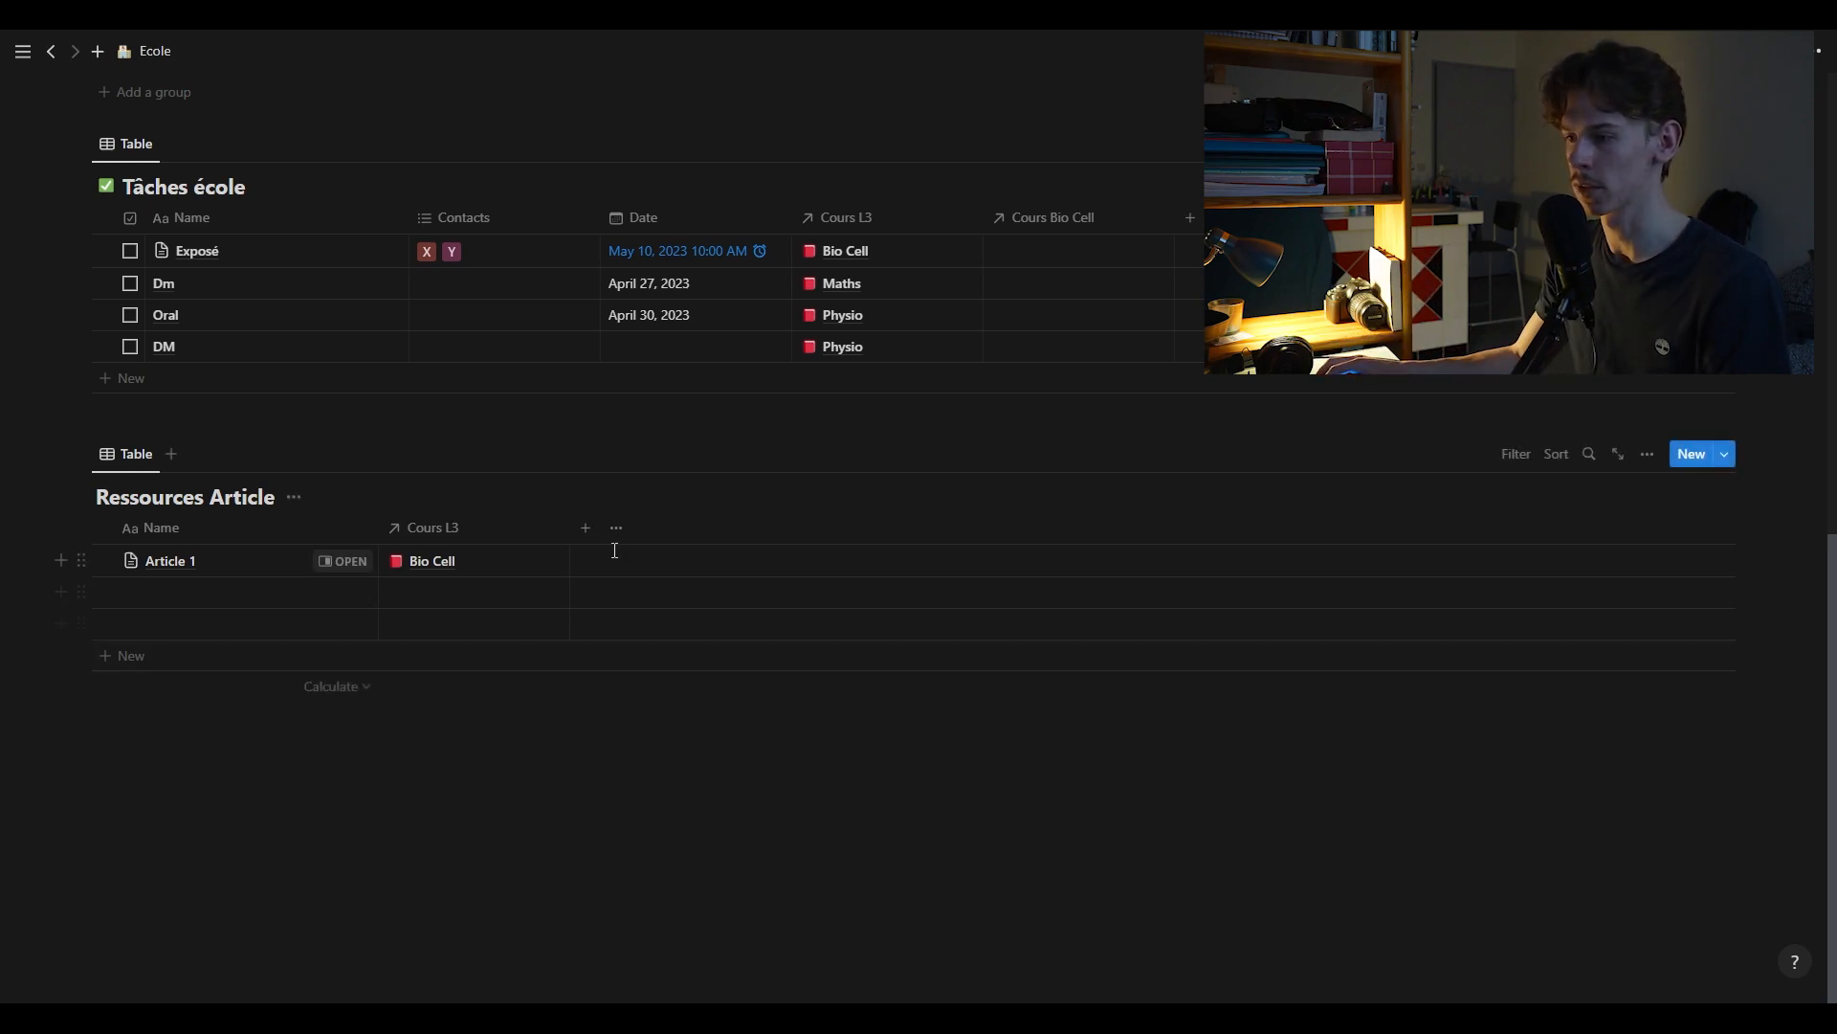
# Add a URL property to the Ressources Article table and open Article 1's URL cell for editing
pyautogui.click(585, 529)
pyautogui.click(1581, 748)
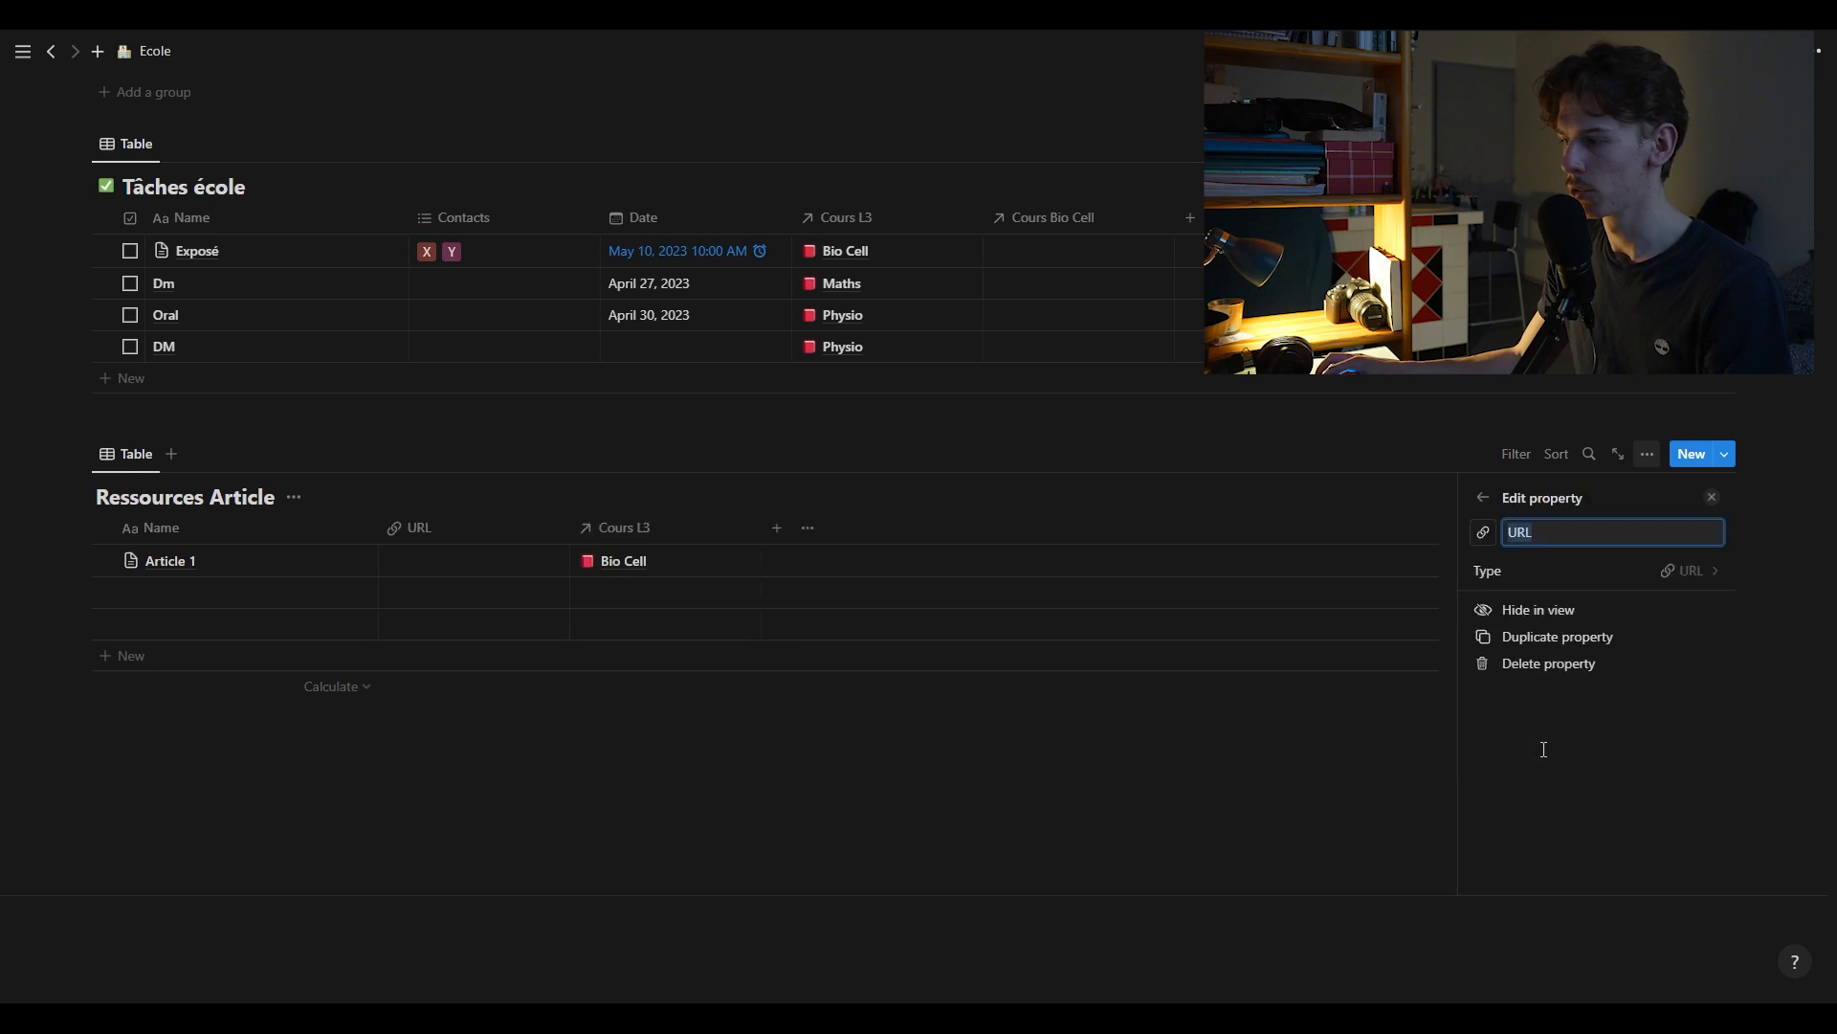
pyautogui.click(1238, 805)
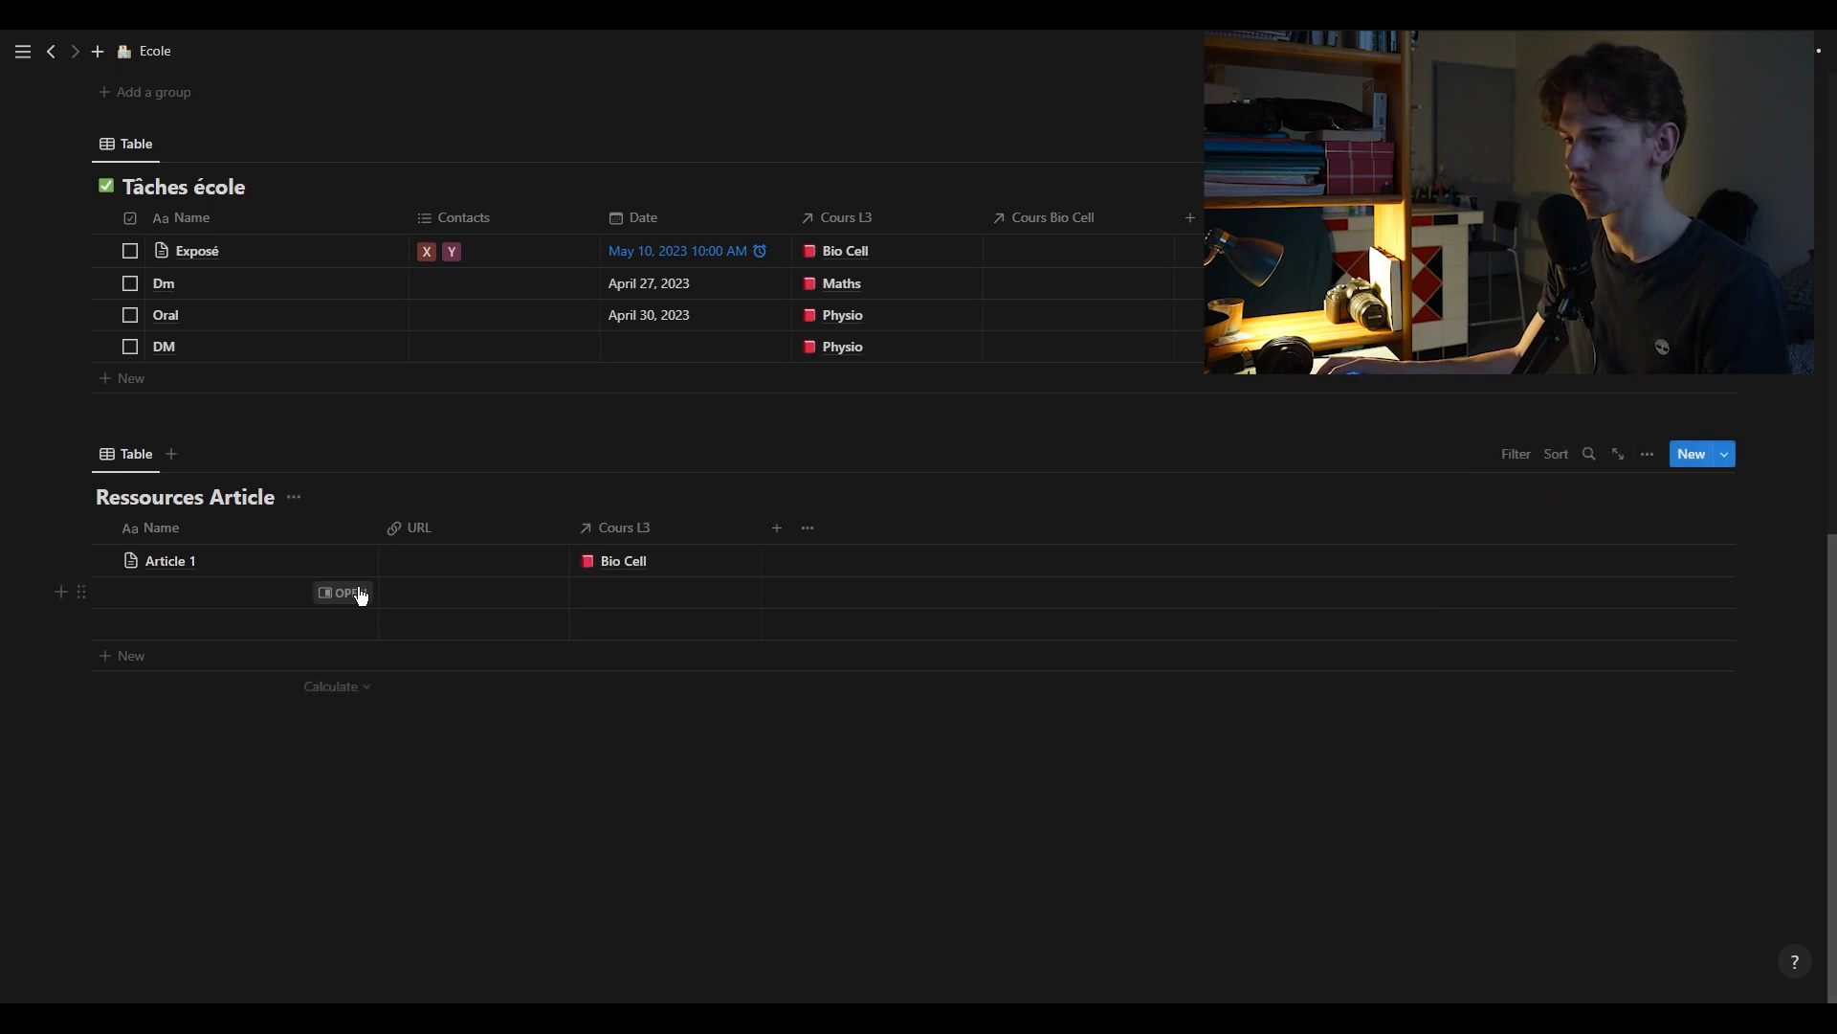
pyautogui.click(433, 565)
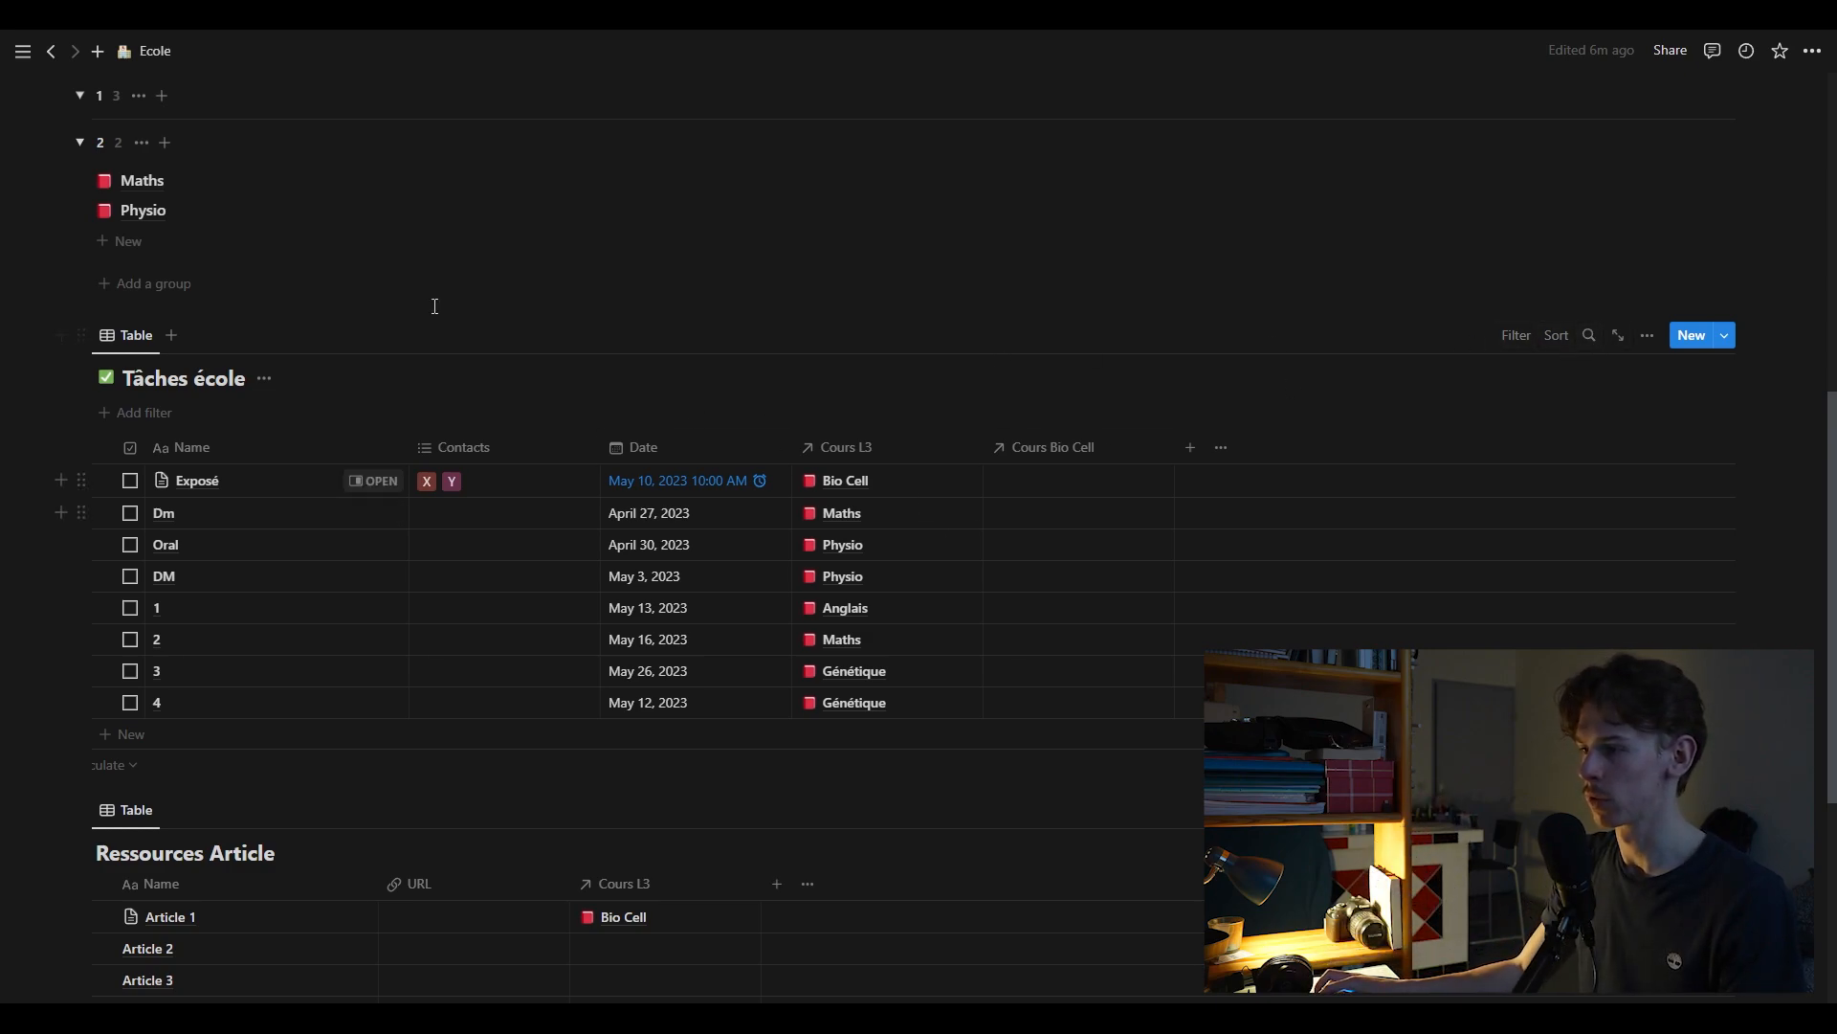
# Sort the Tâches école table on the Ecole page by Date in ascending order
pyautogui.click(1558, 337)
pyautogui.click(1490, 538)
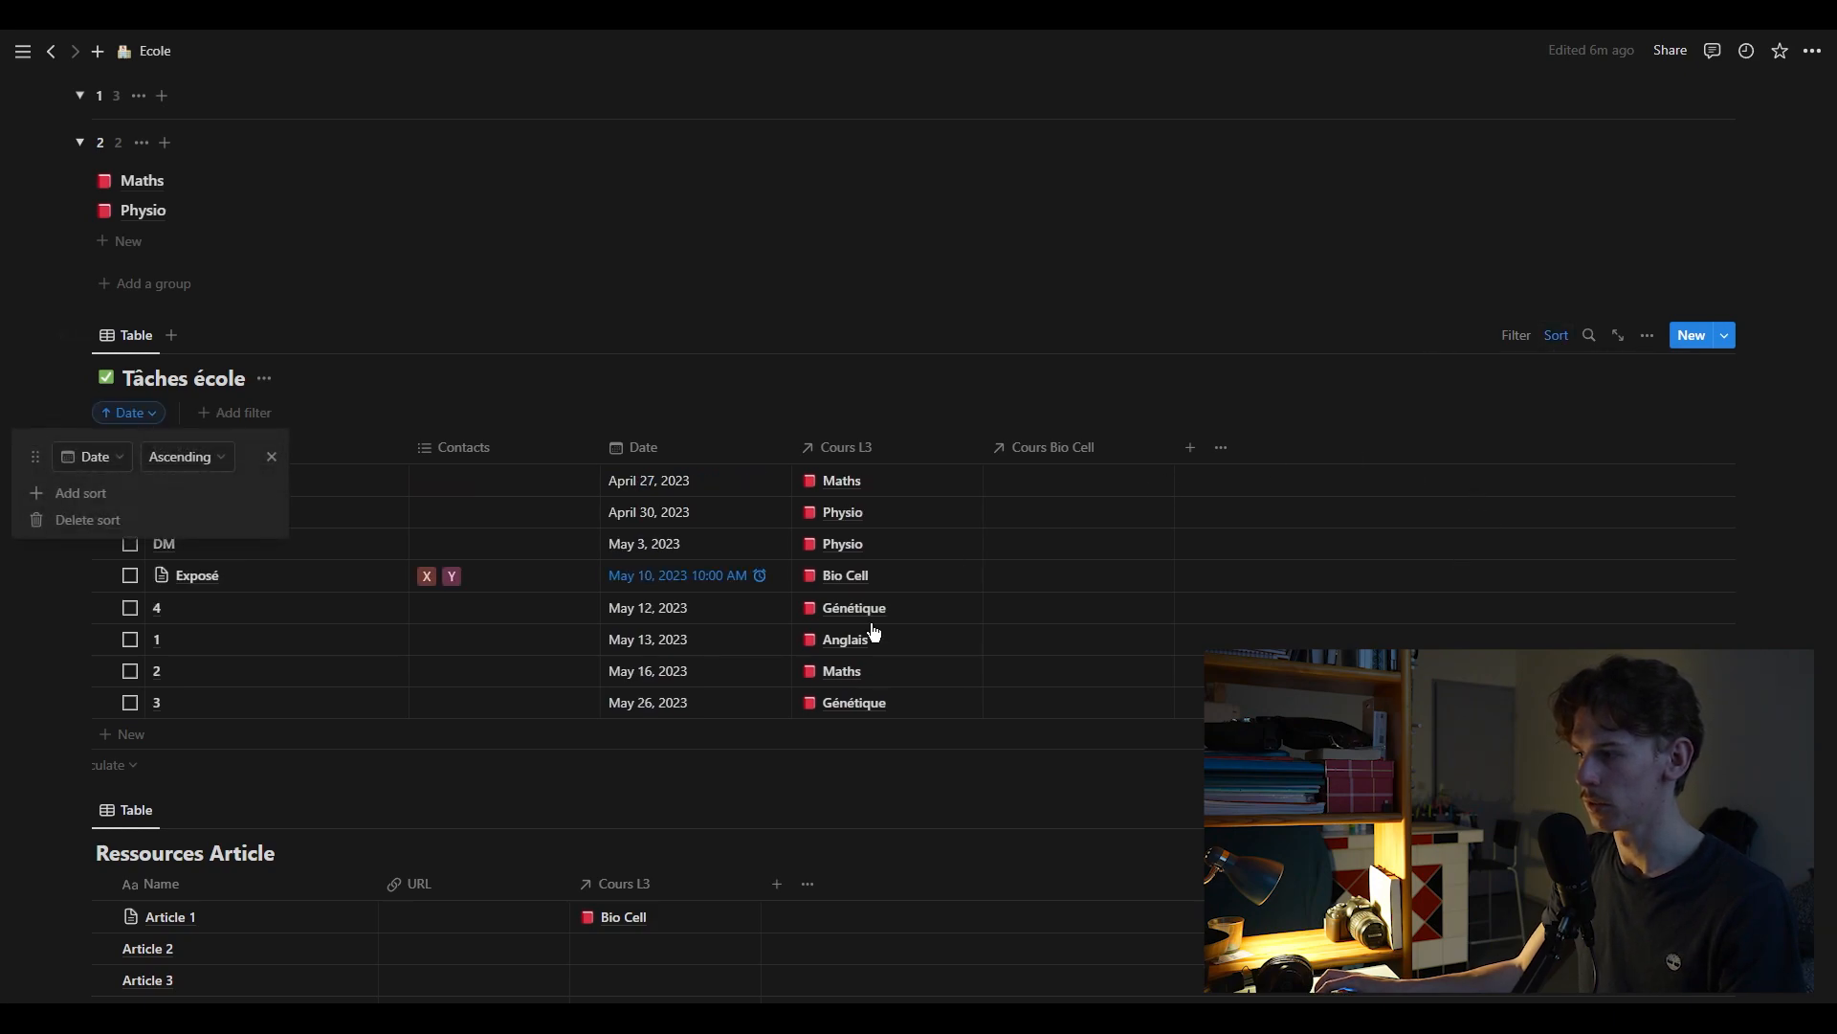
# Add an ascending Cours L3 sort to the Tâches école table and place it above the Date sort
pyautogui.click(184, 457)
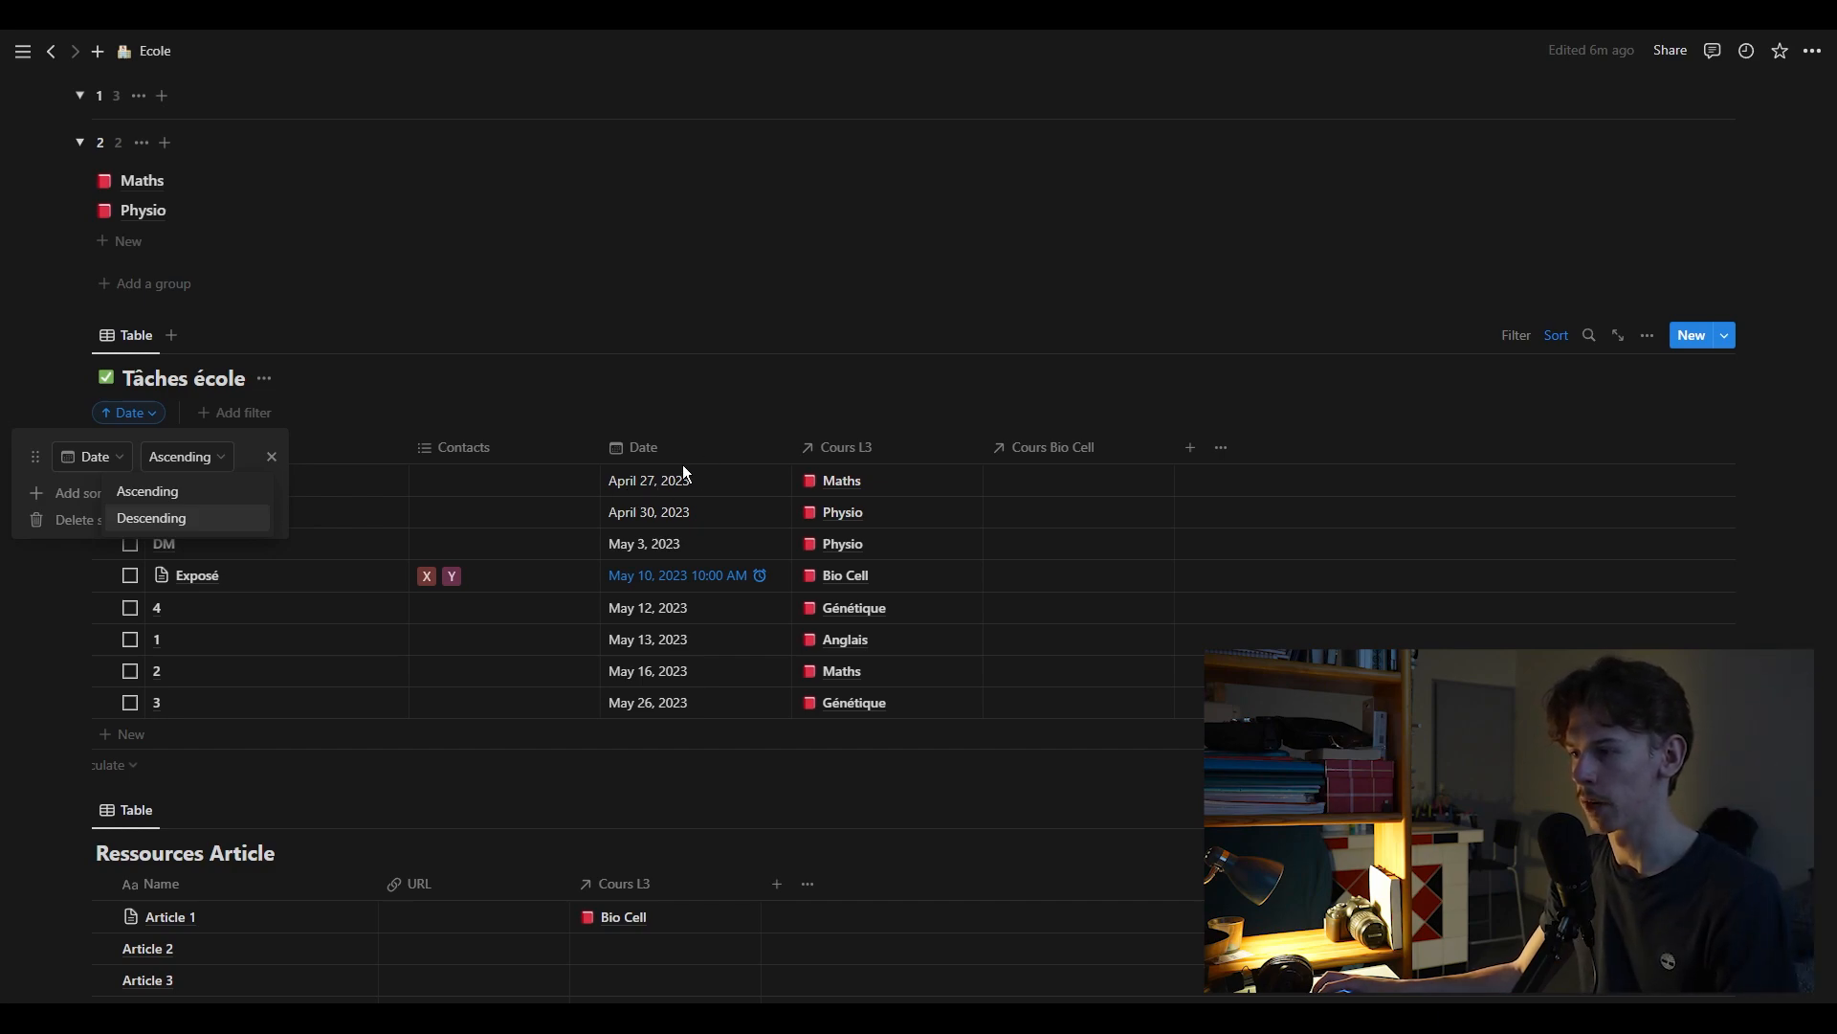
pyautogui.click(481, 360)
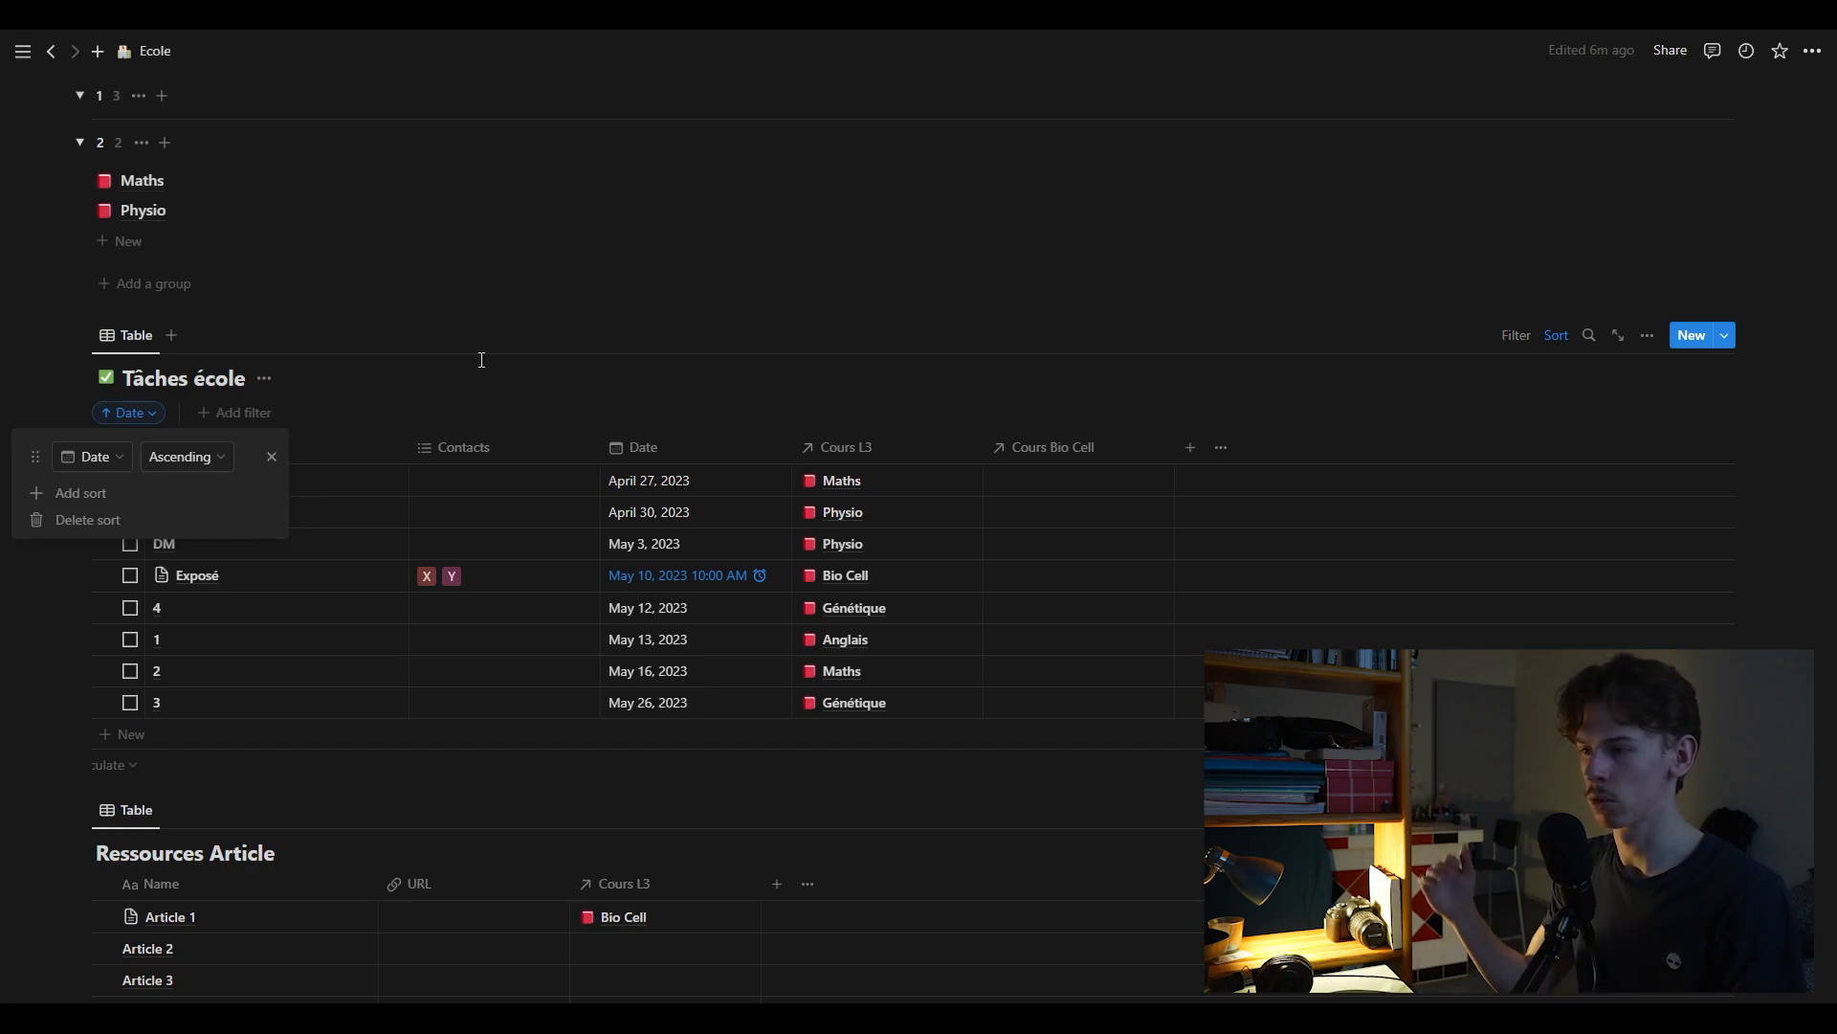
pyautogui.click(92, 492)
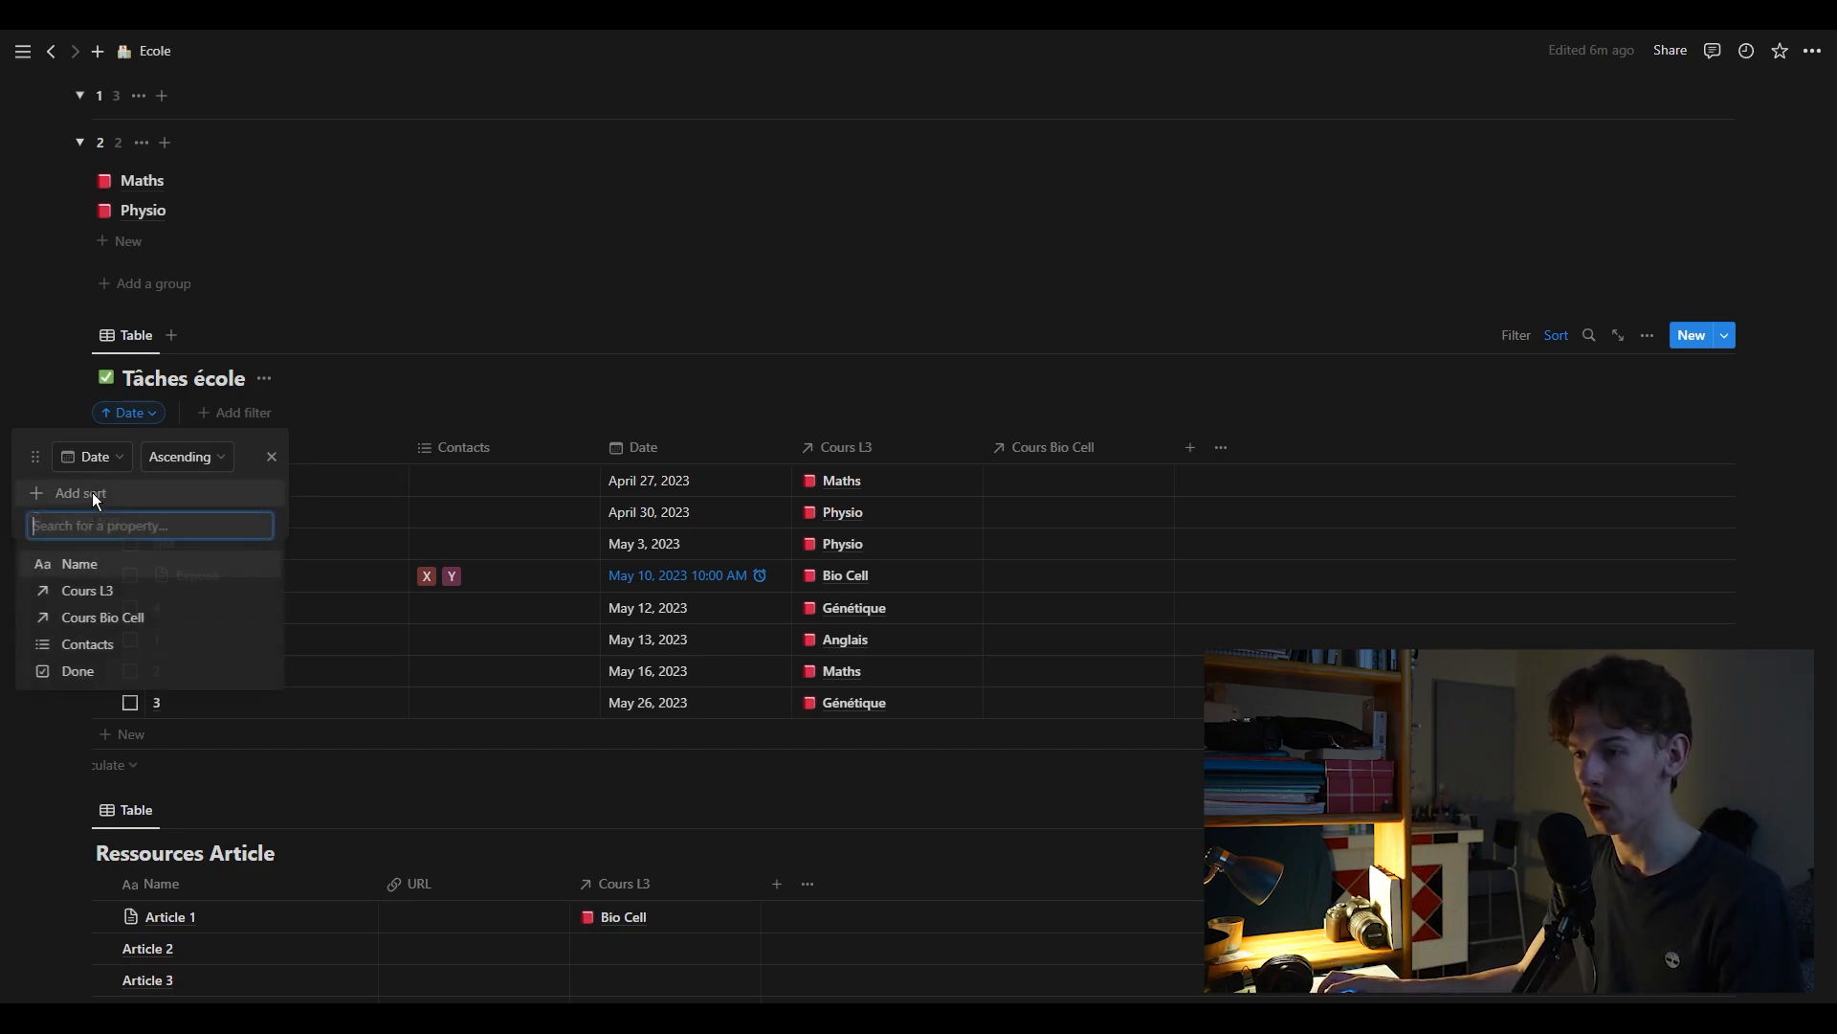
pyautogui.click(93, 599)
pyautogui.moveTo(32, 497); pyautogui.dragTo(37, 451)
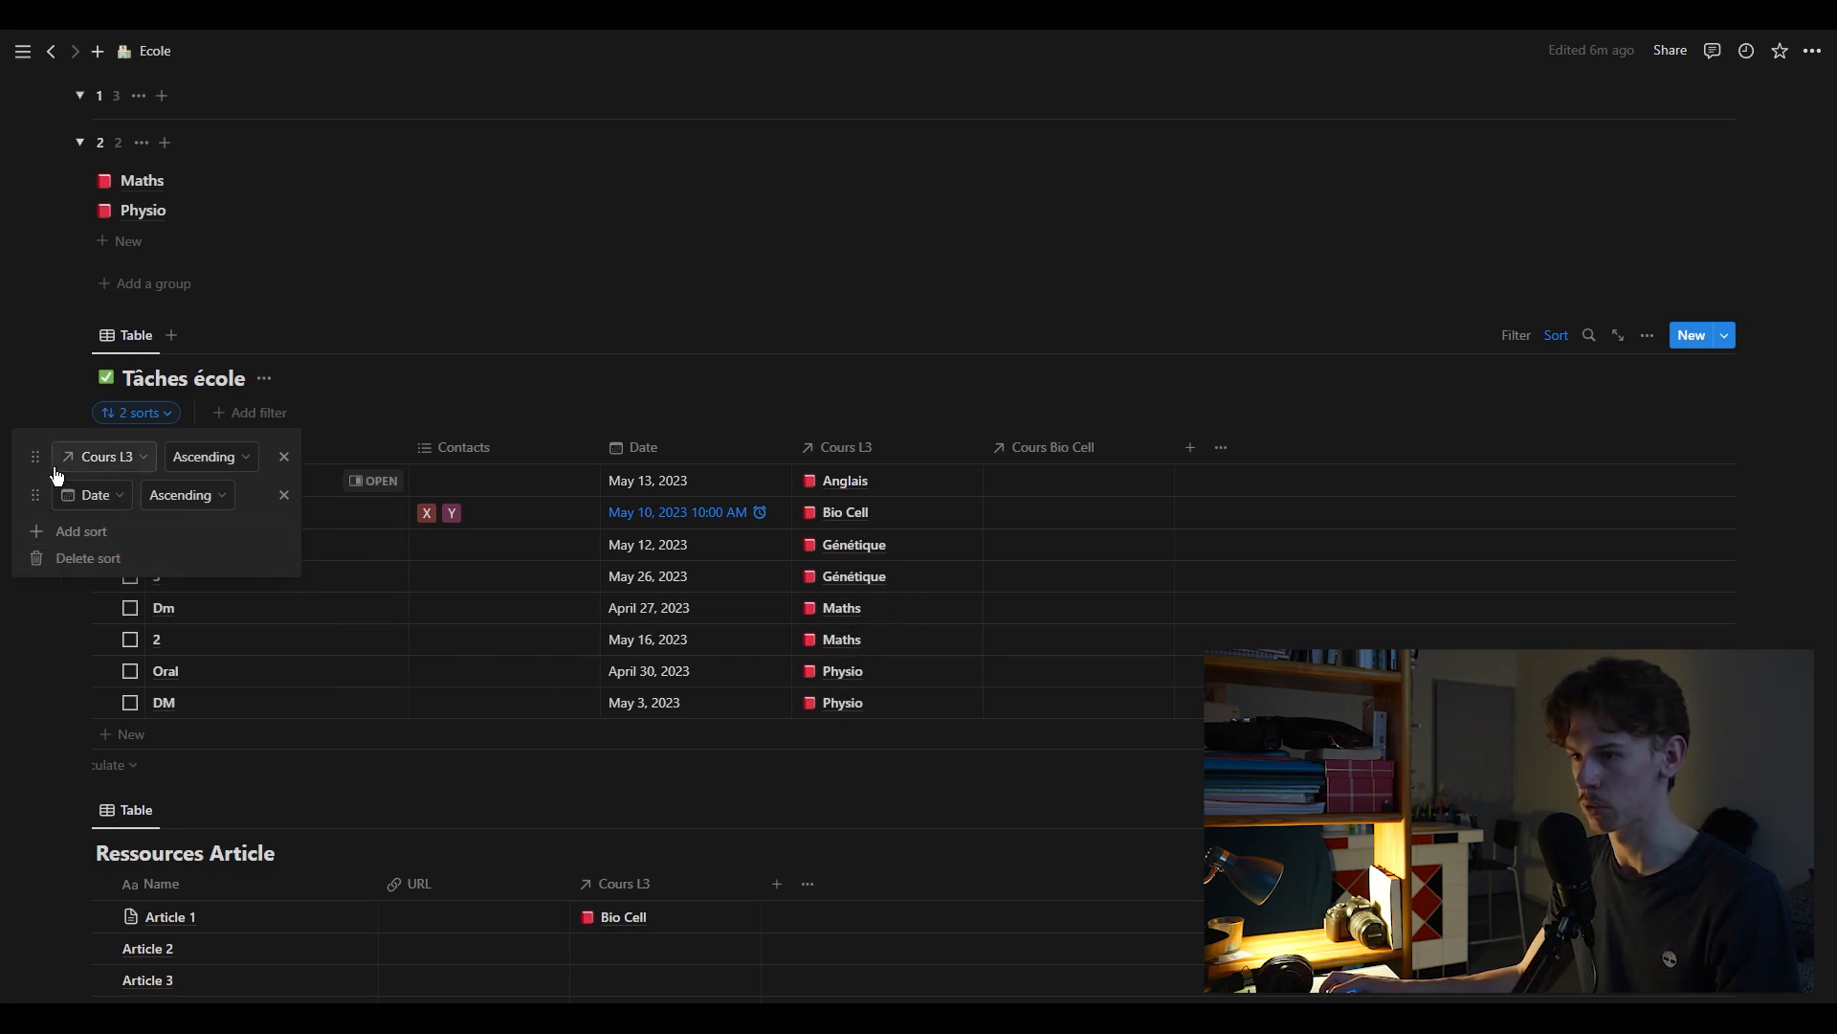
# Try the Date and Cours L3 sorts in both orders, leaving Date as the first sort of Tâches école
pyautogui.moveTo(35, 459); pyautogui.dragTo(34, 498)
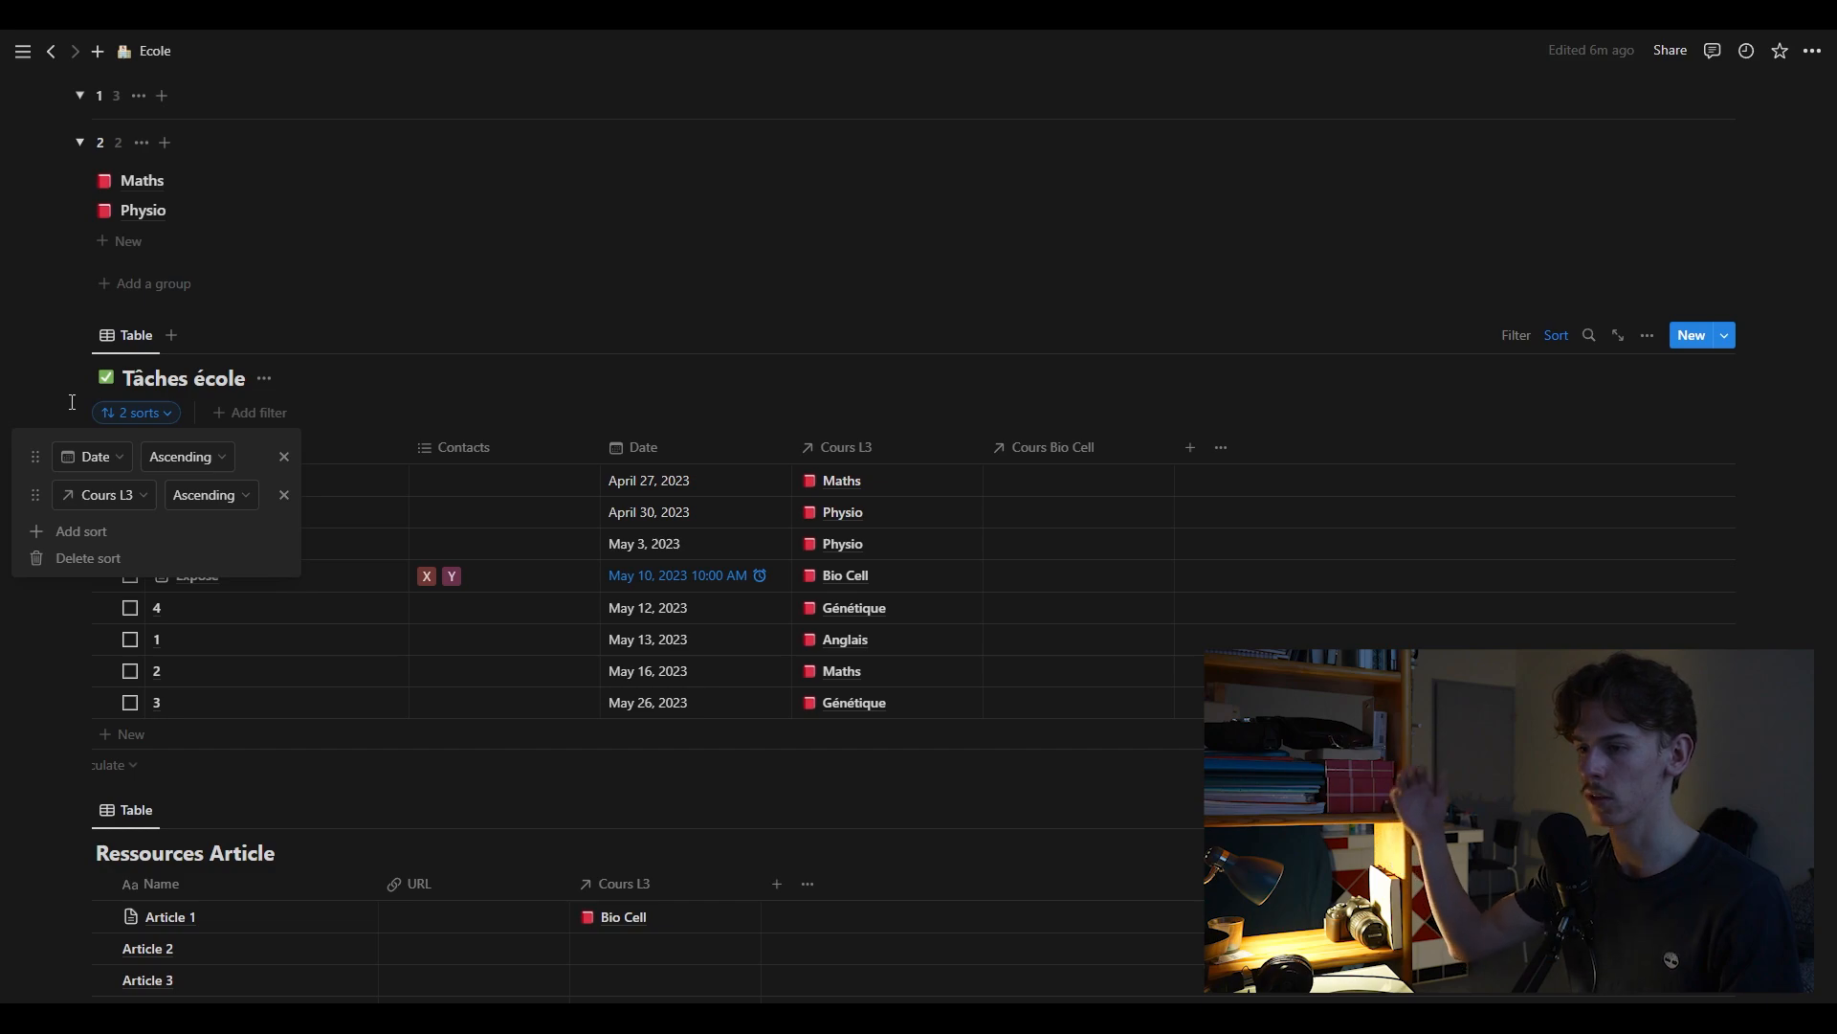
pyautogui.moveTo(34, 494); pyautogui.dragTo(40, 447)
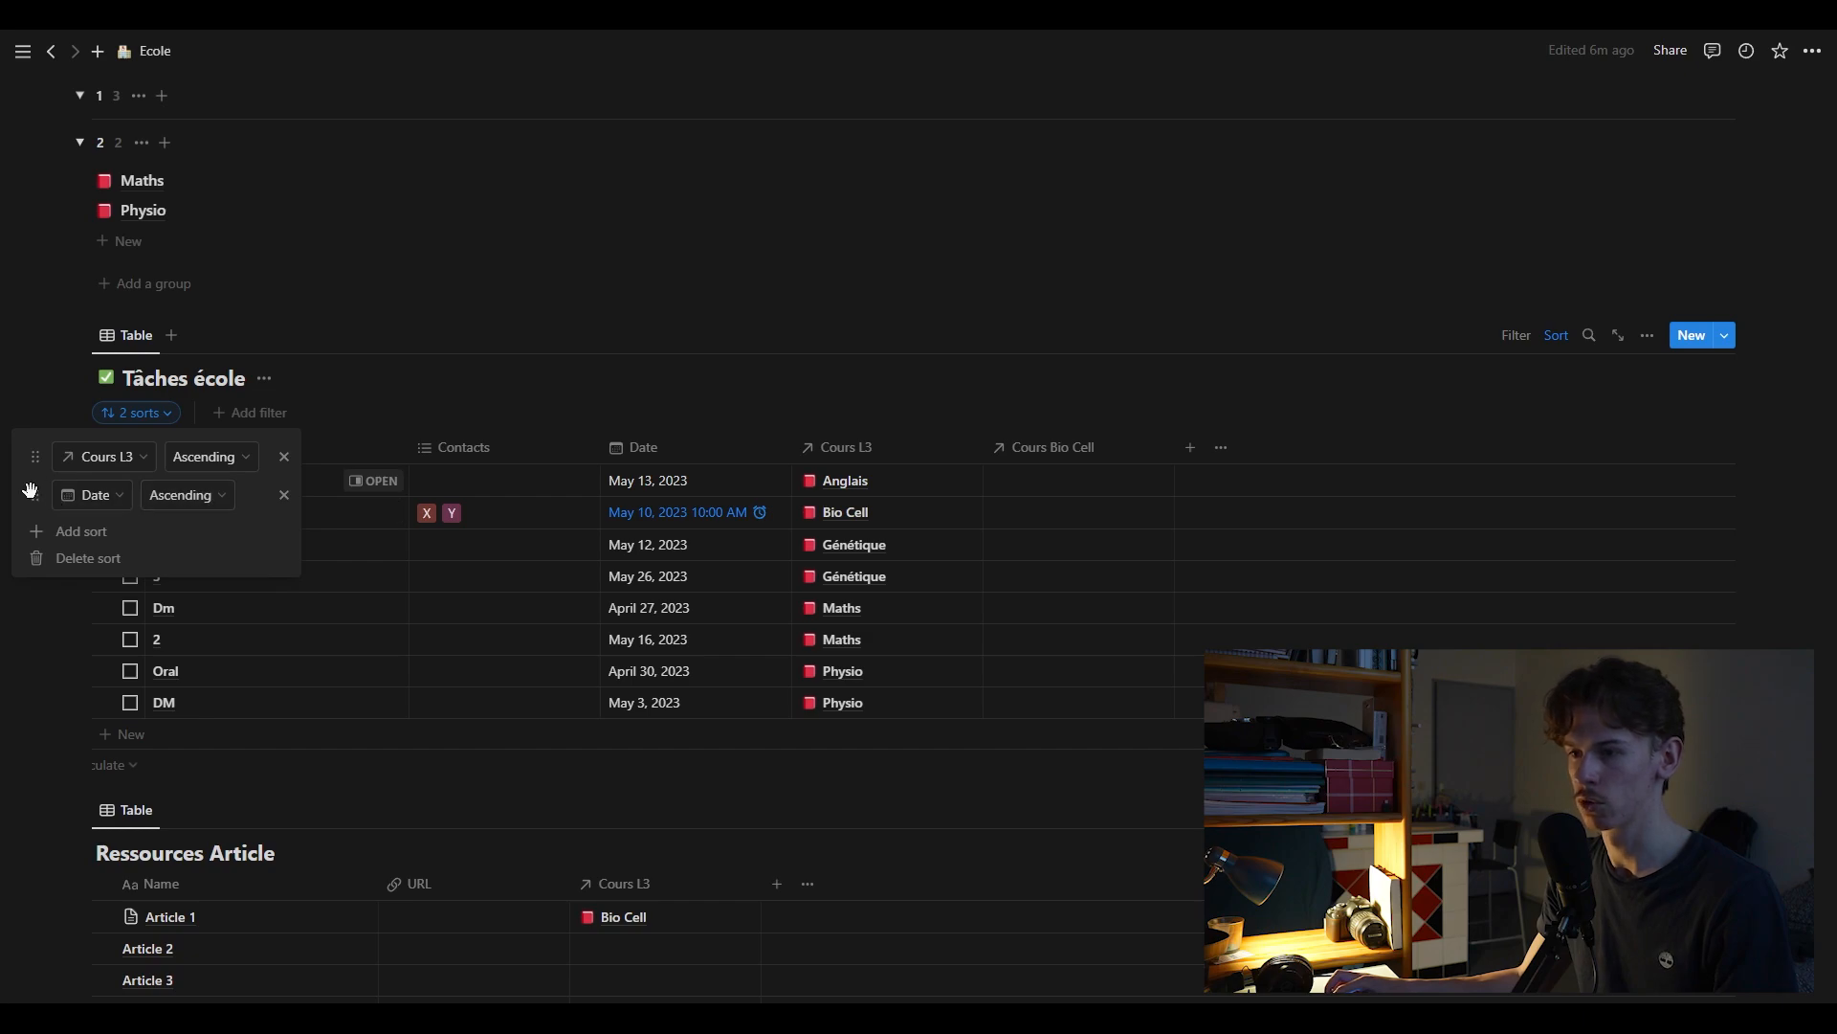
pyautogui.moveTo(34, 495); pyautogui.dragTo(56, 461)
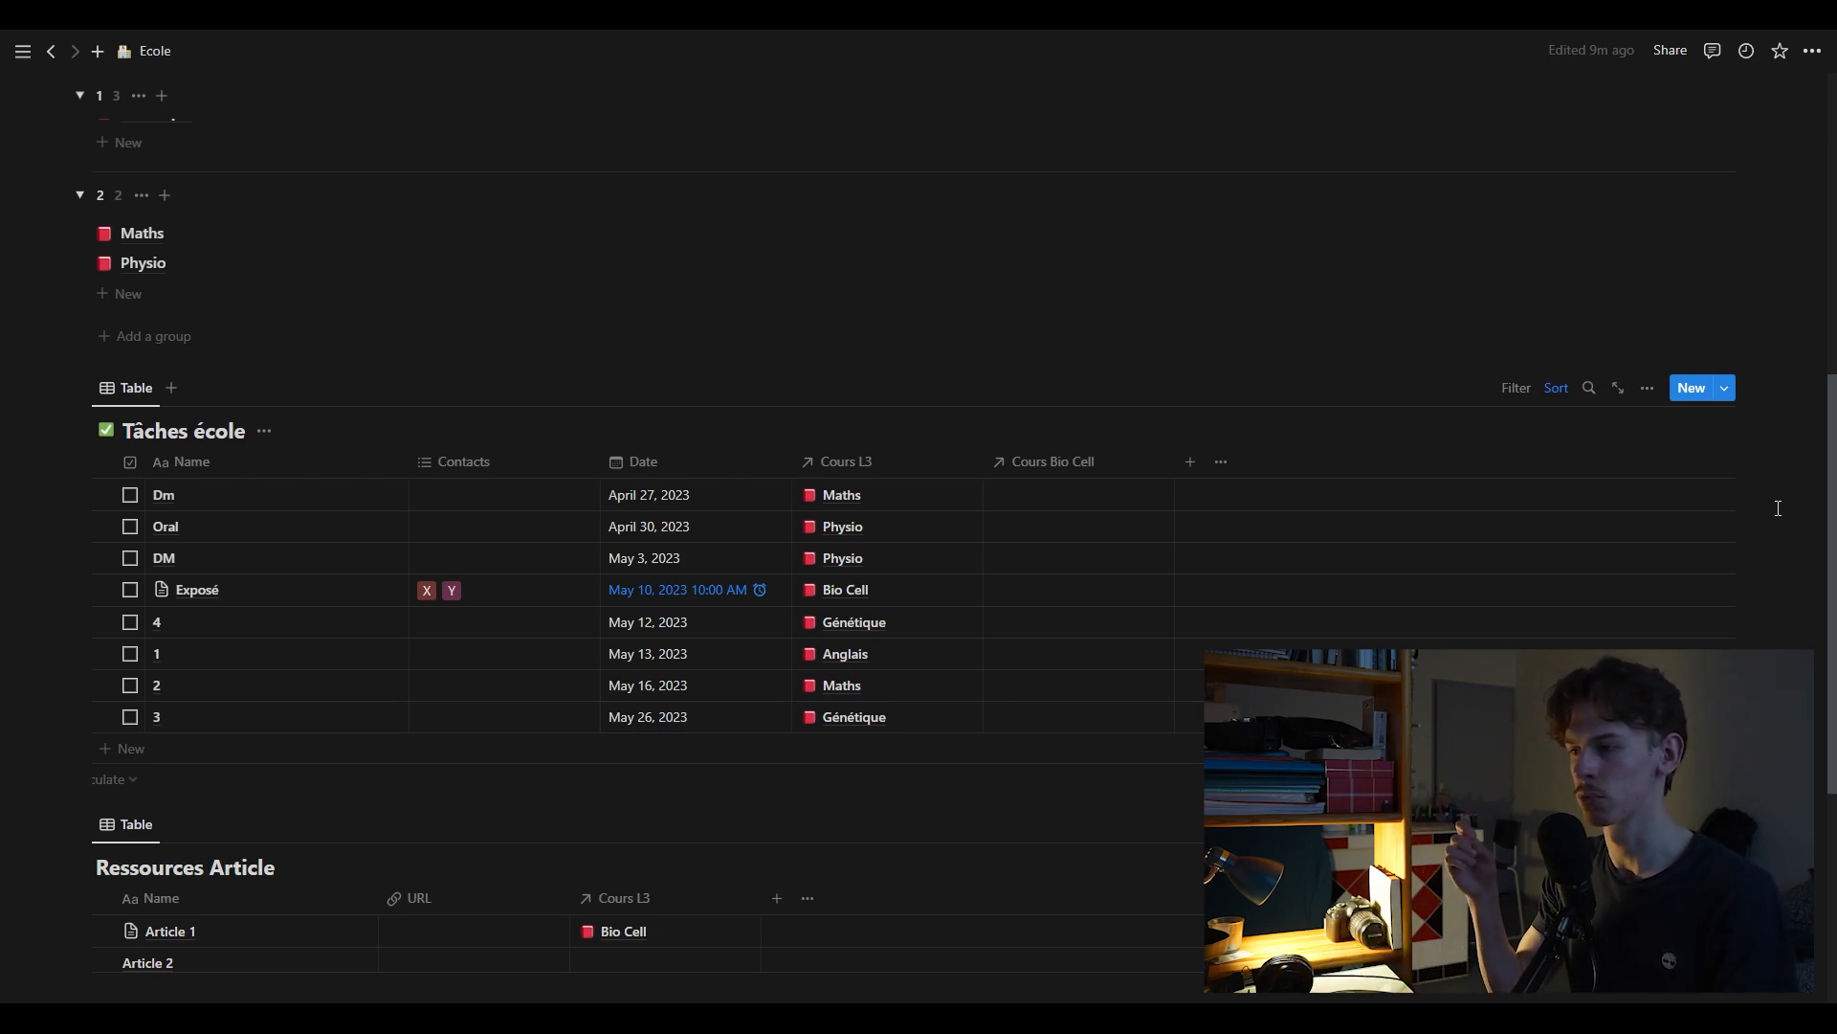
# Group the Tâches école table by Cours L3 and look through the course groups
pyautogui.click(1655, 395)
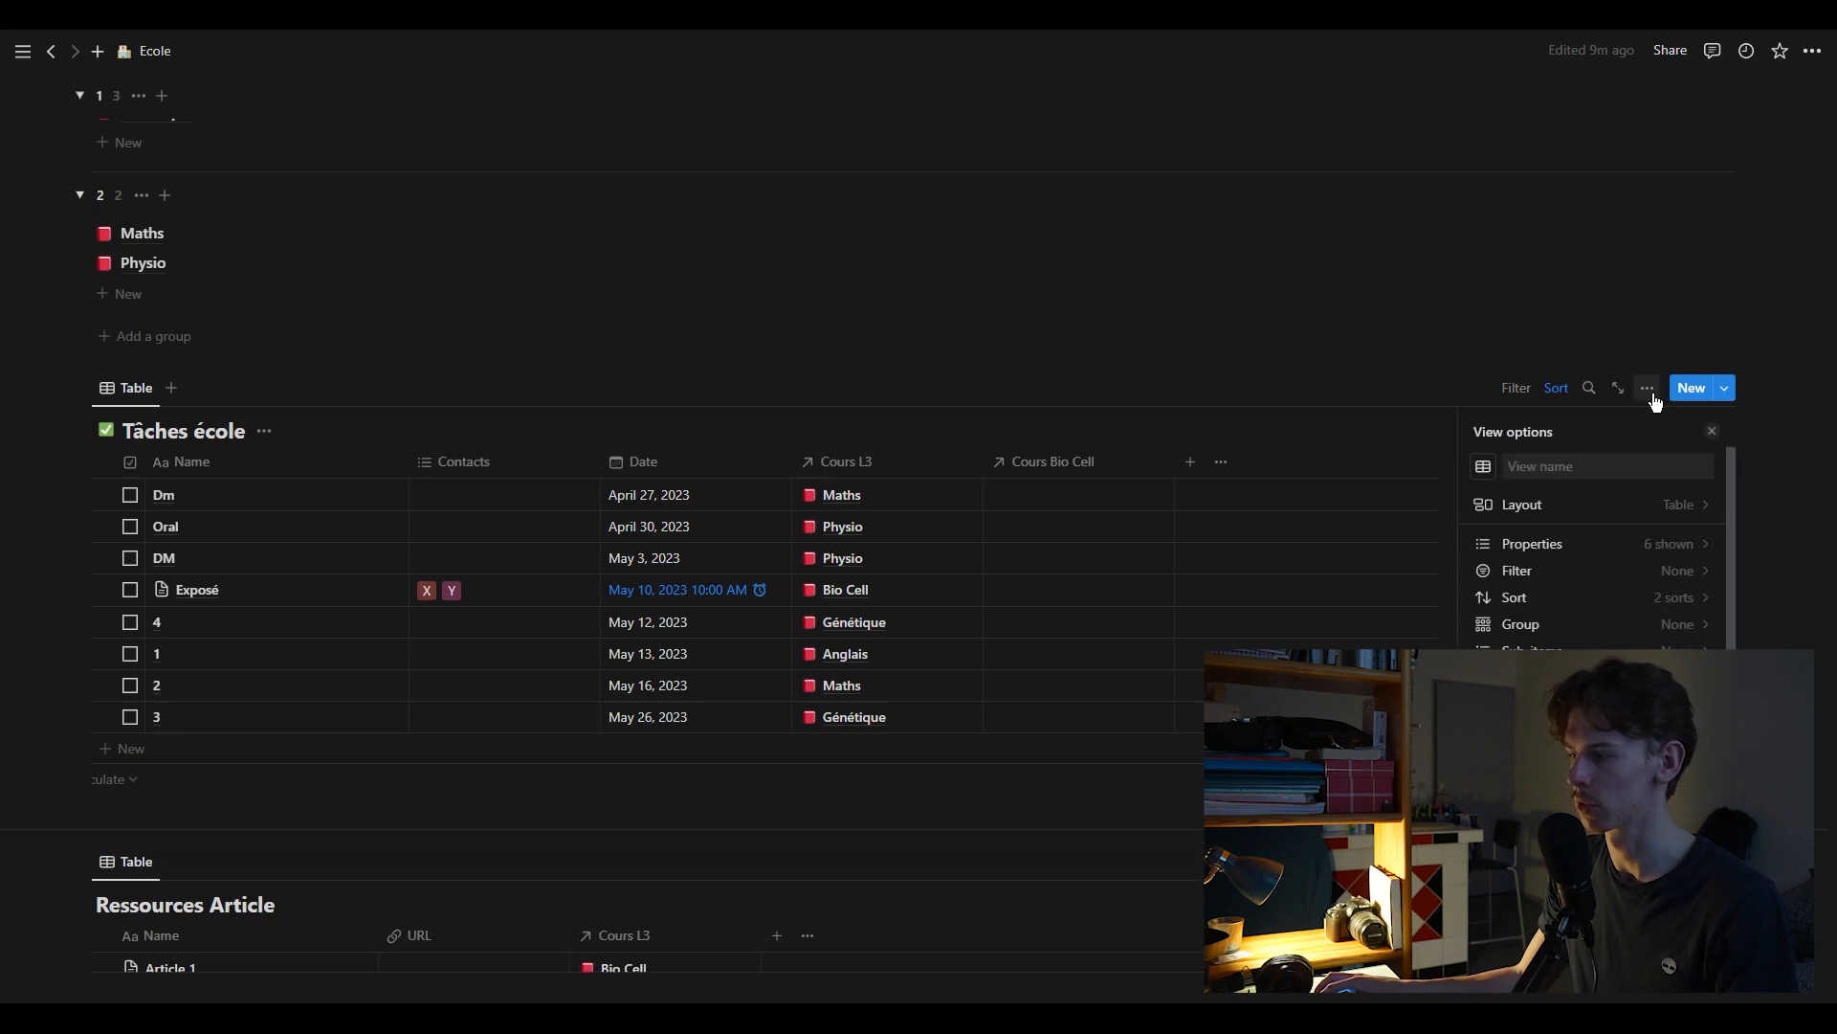
pyautogui.click(1562, 624)
pyautogui.click(1567, 562)
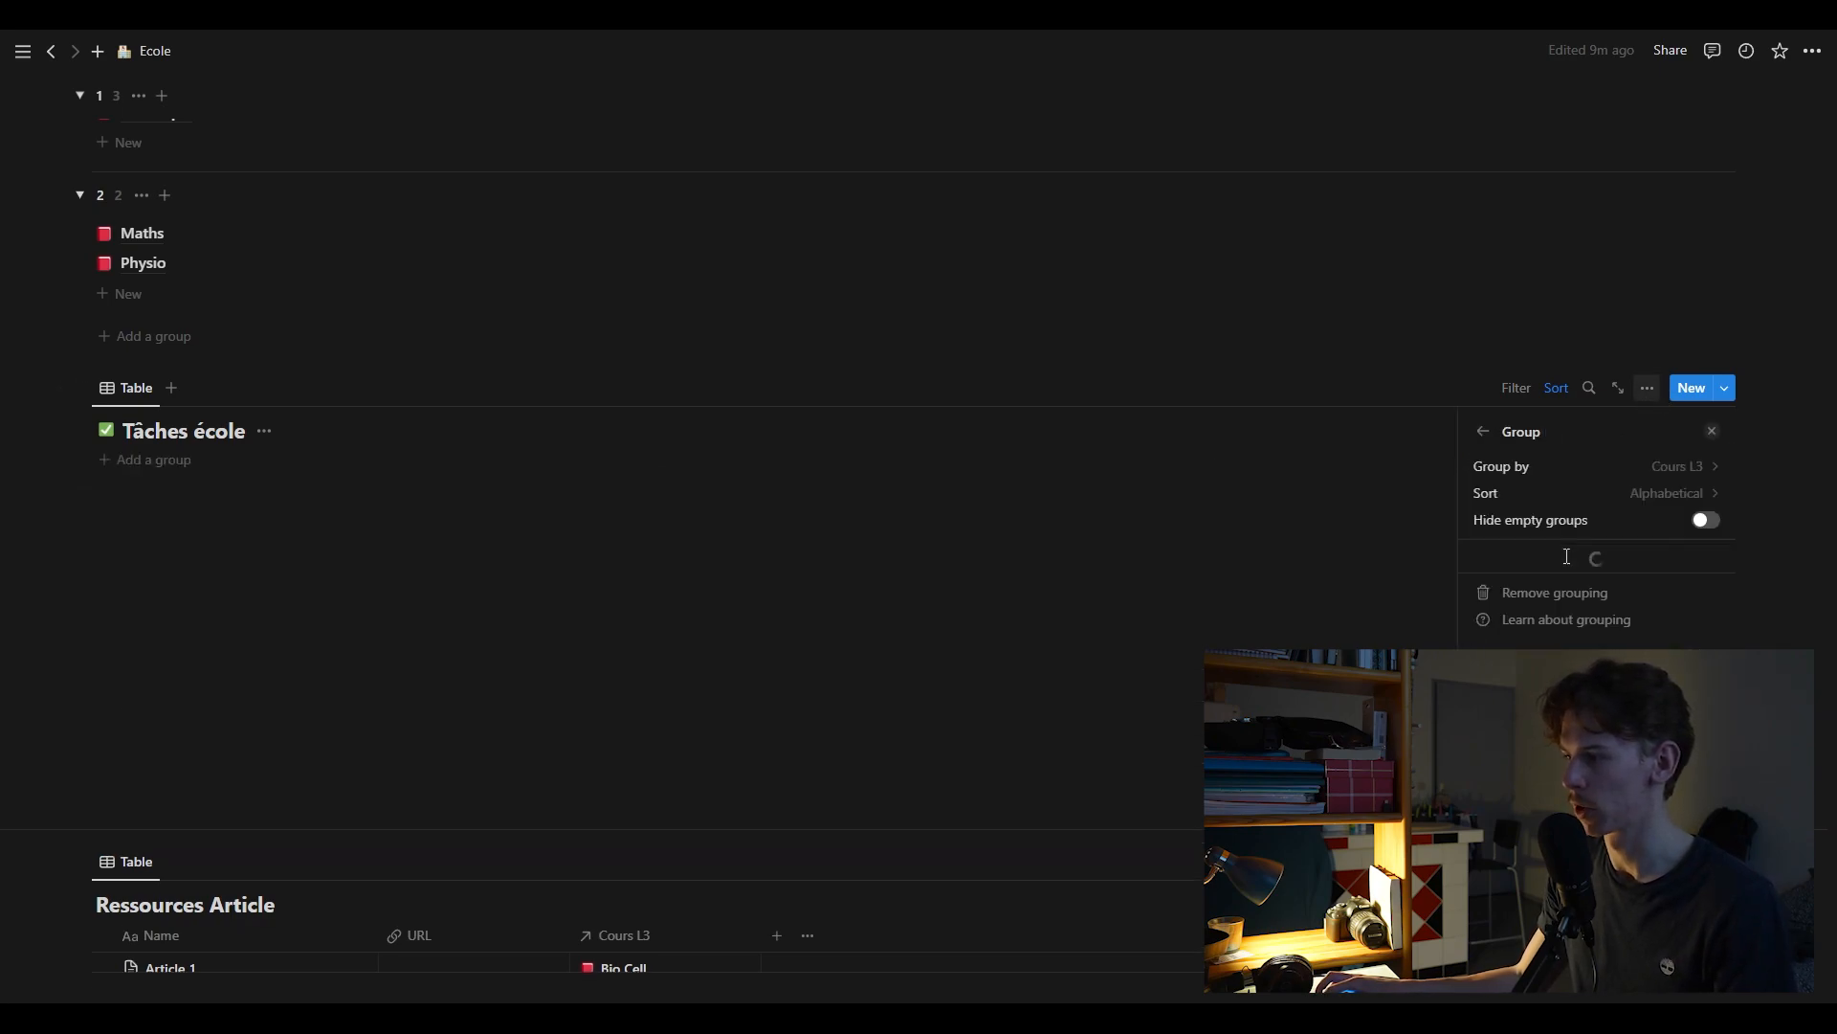
pyautogui.click(1808, 554)
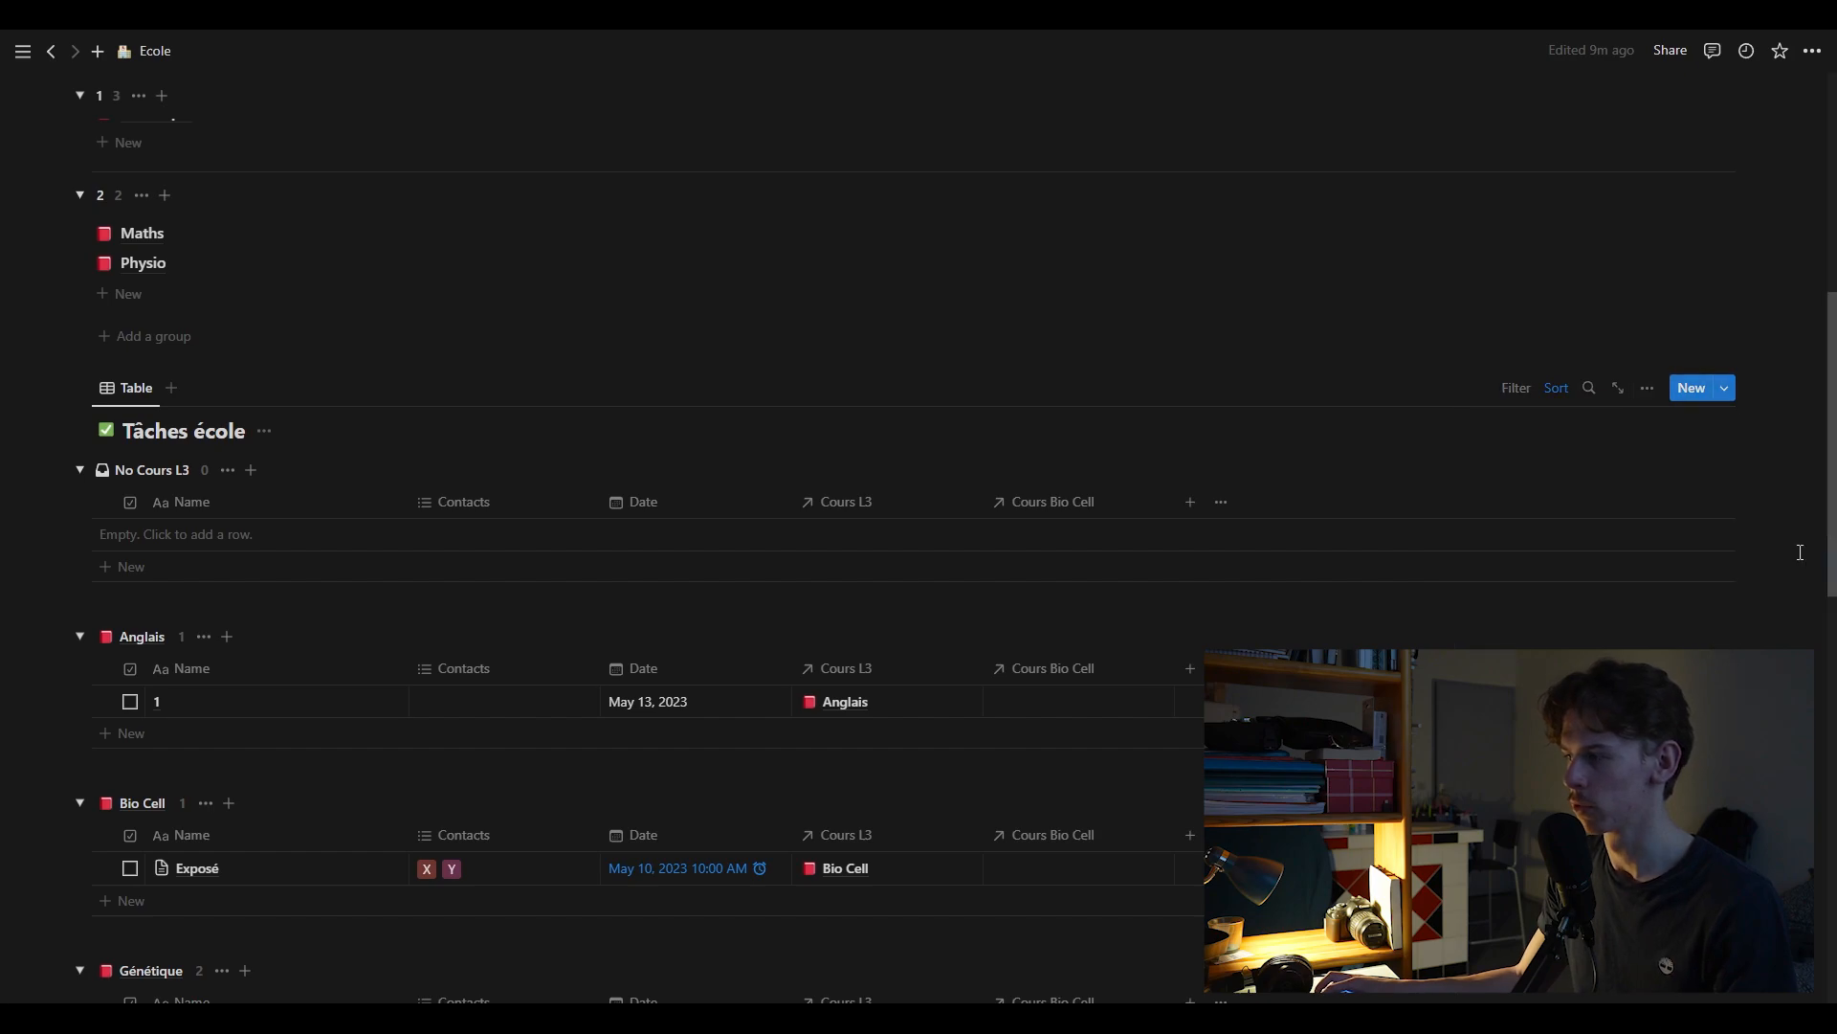
pyautogui.scroll(-3, 1238, 472)
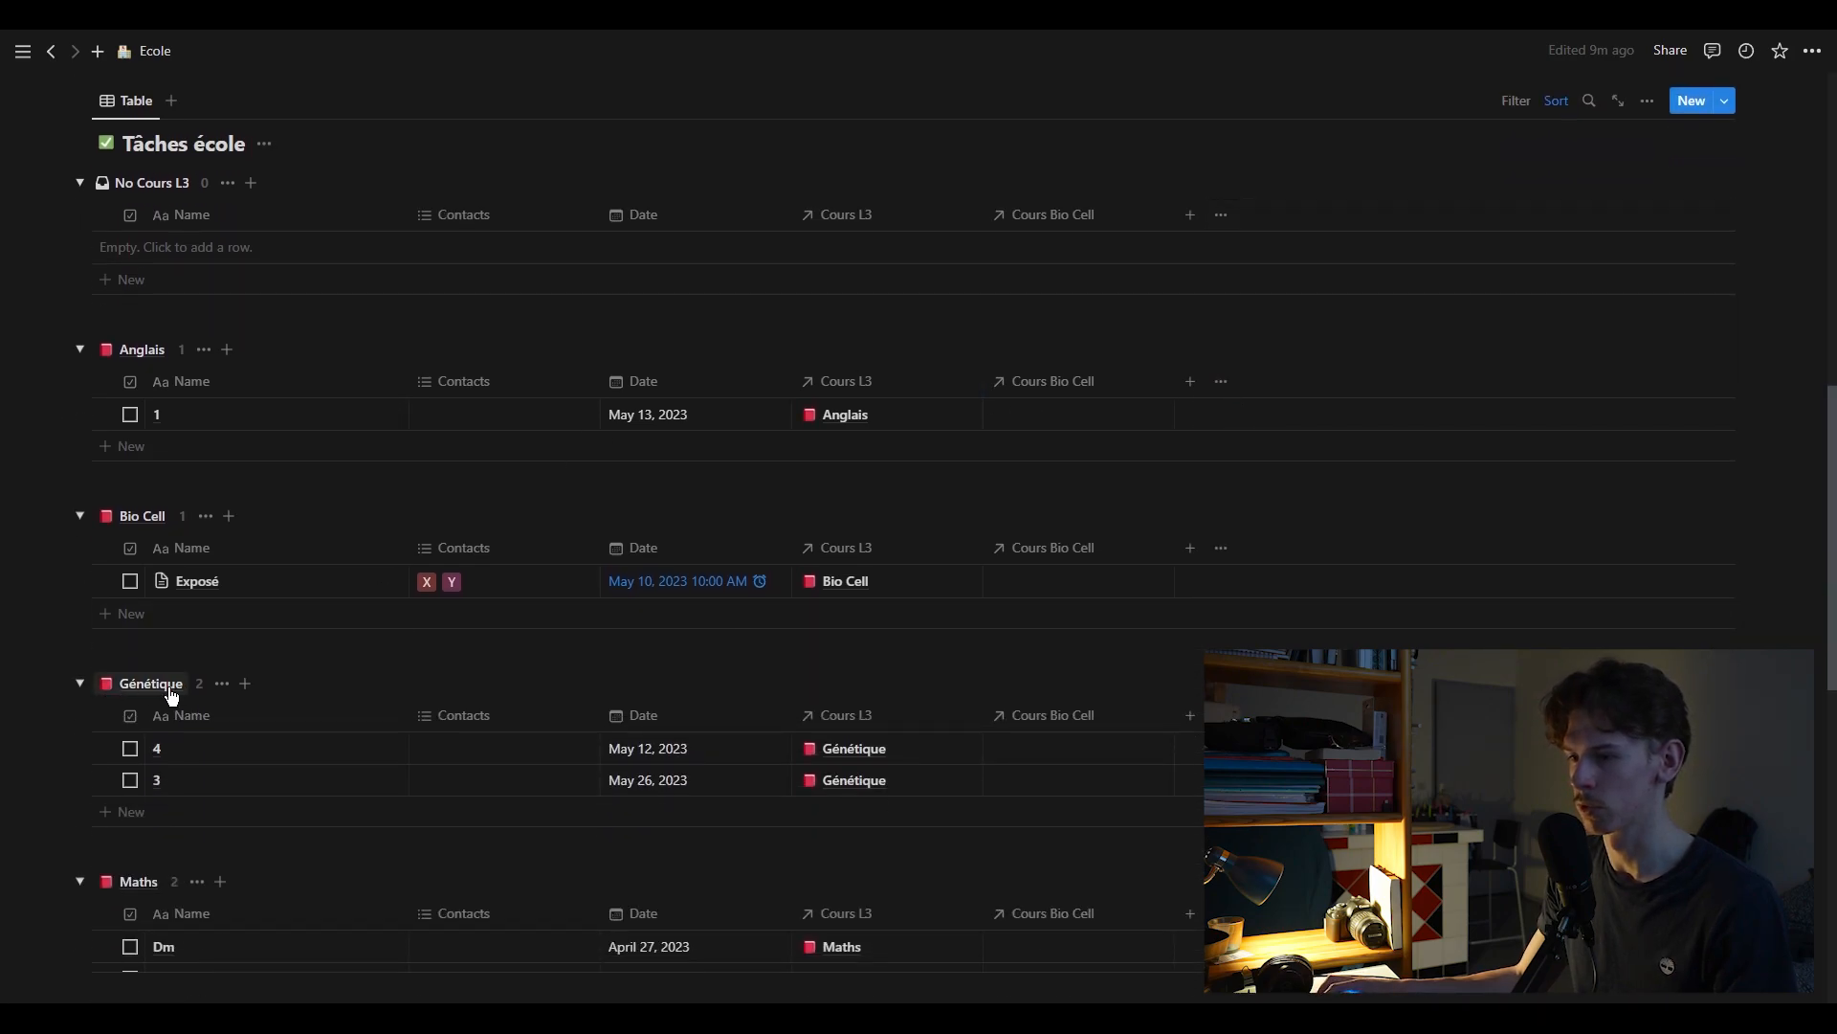
pyautogui.scroll(-3, 181, 784)
pyautogui.scroll(2, 195, 721)
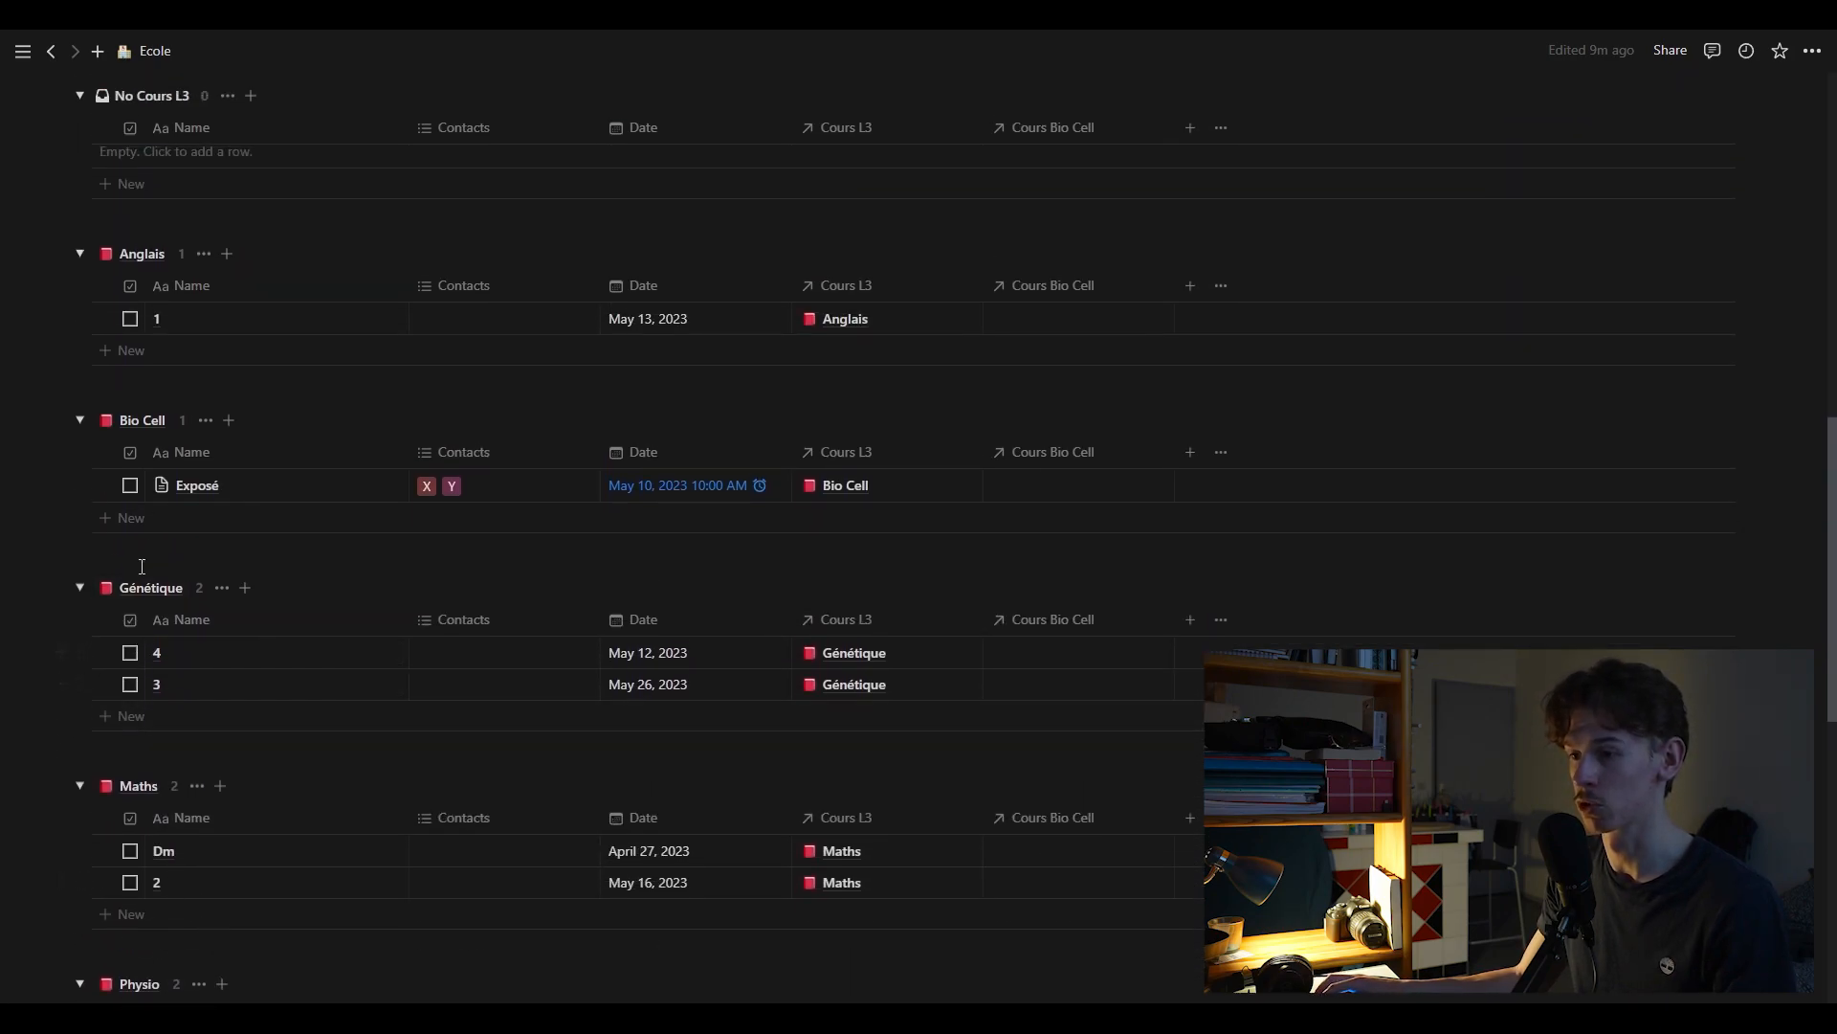
# Open the Bio Cell course page from its group heading, look through it and close it
pyautogui.click(130, 427)
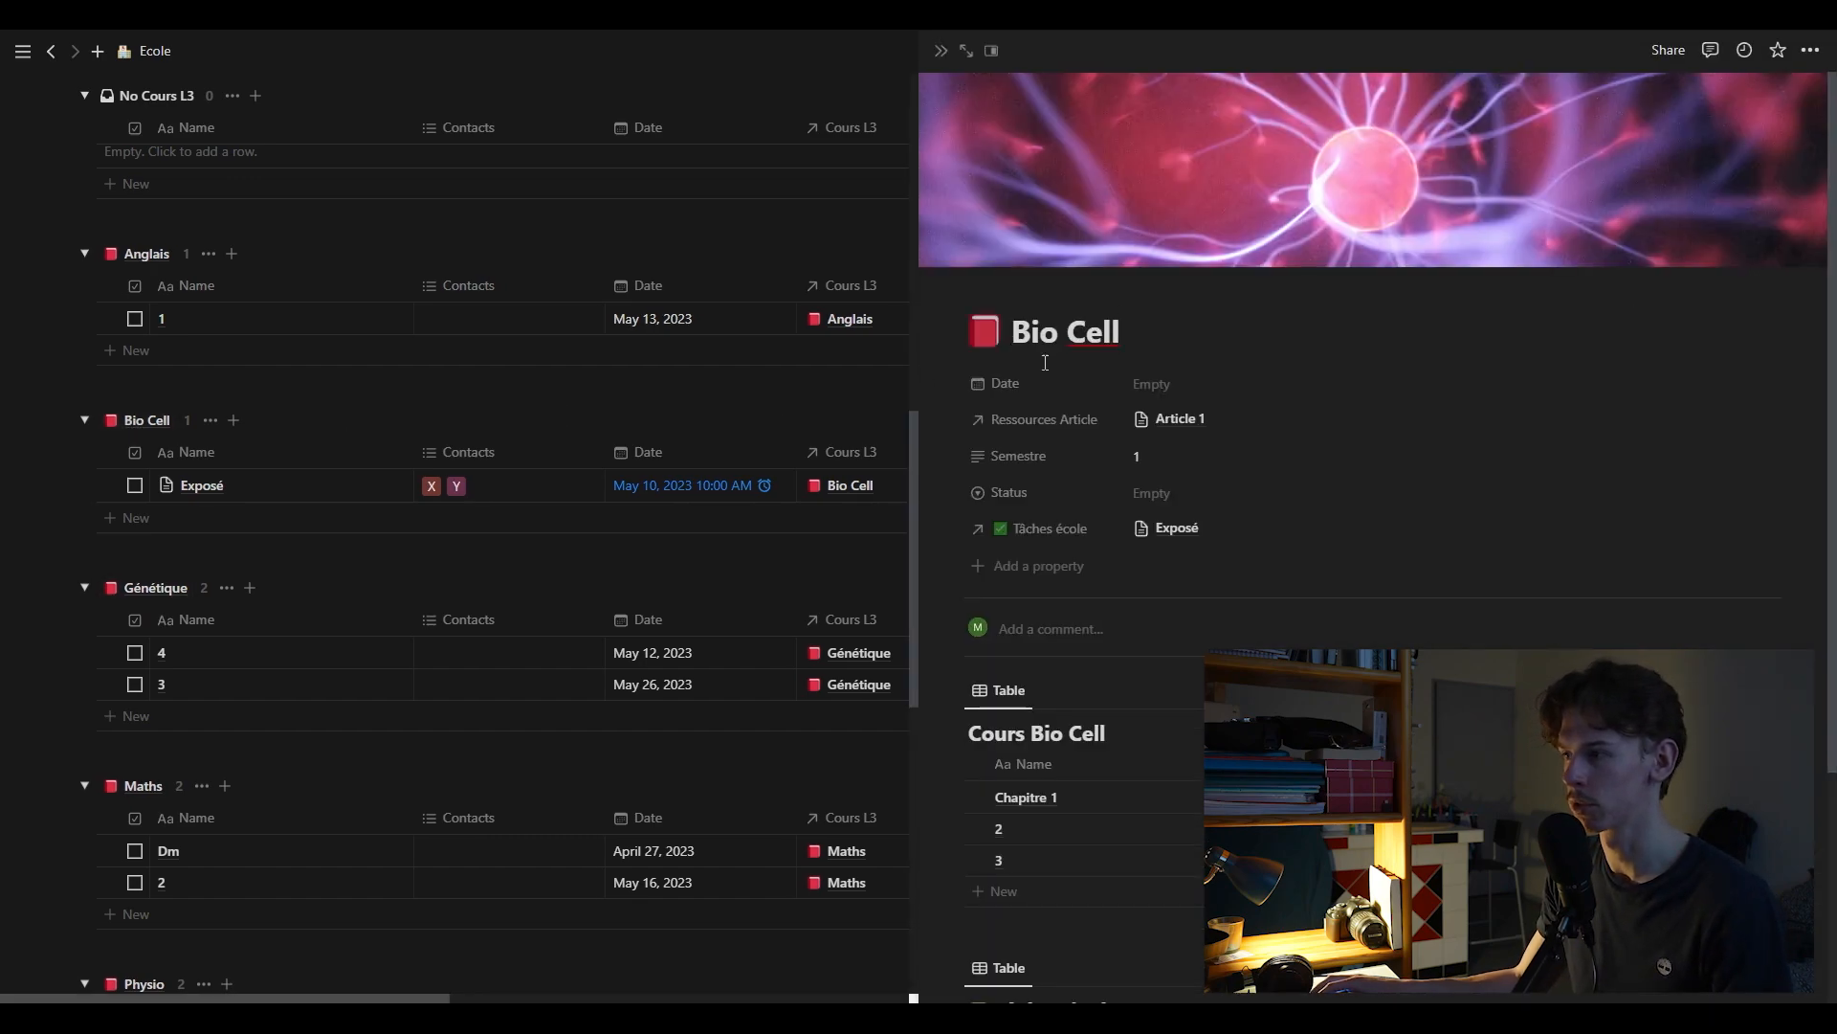
pyautogui.scroll(-3, 1115, 747)
pyautogui.scroll(3, 1120, 612)
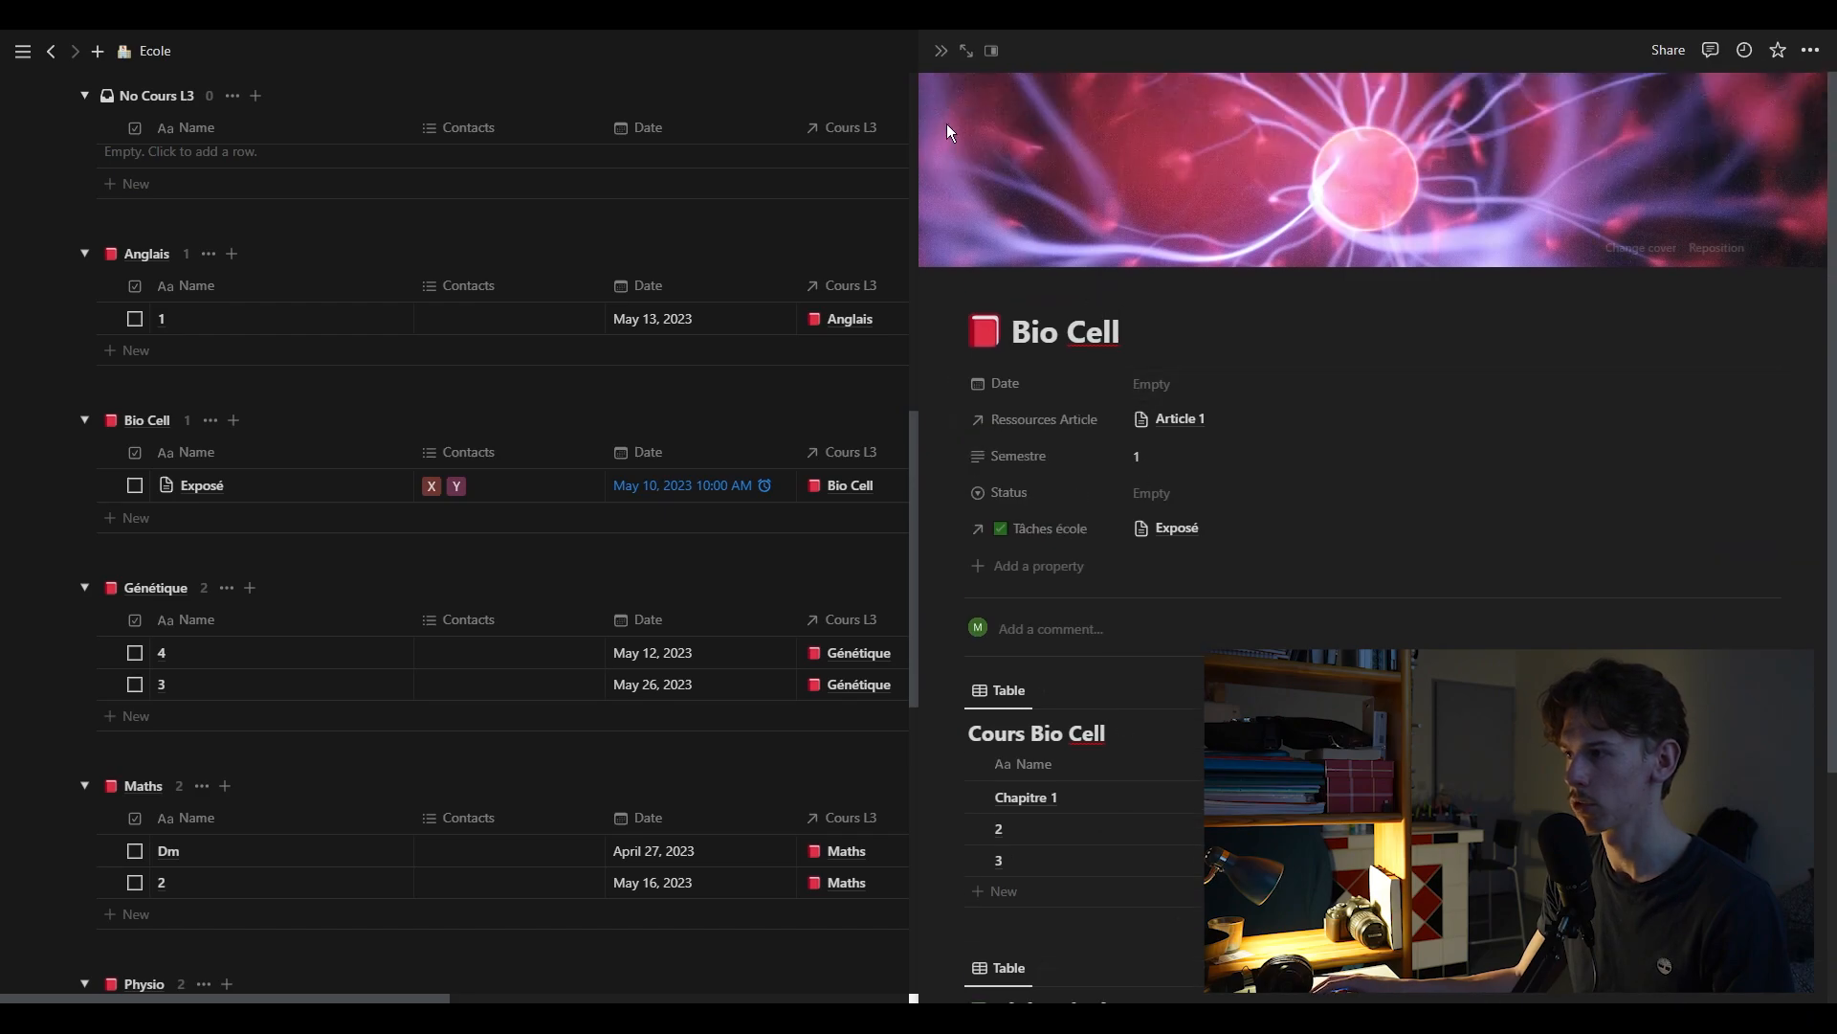
pyautogui.click(750, 545)
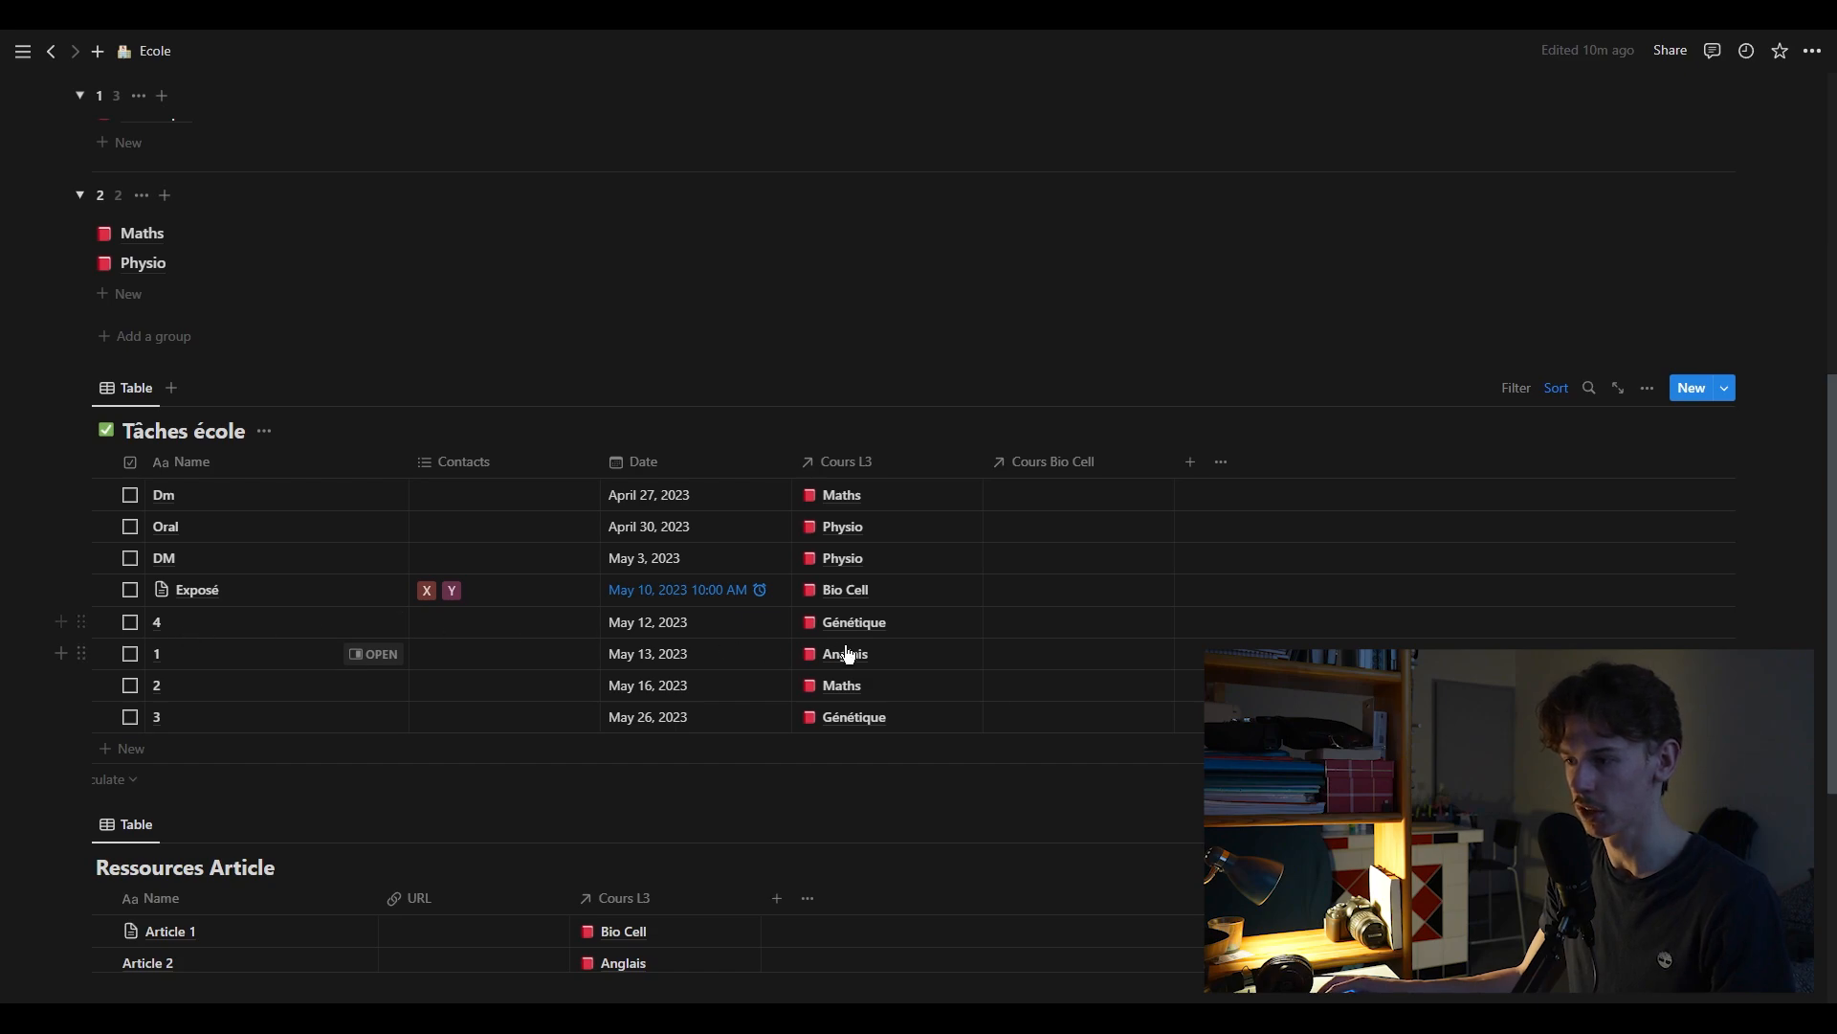
# Link task 4 in Tâches école to the Bio Cell course in addition to Génétique
pyautogui.click(928, 620)
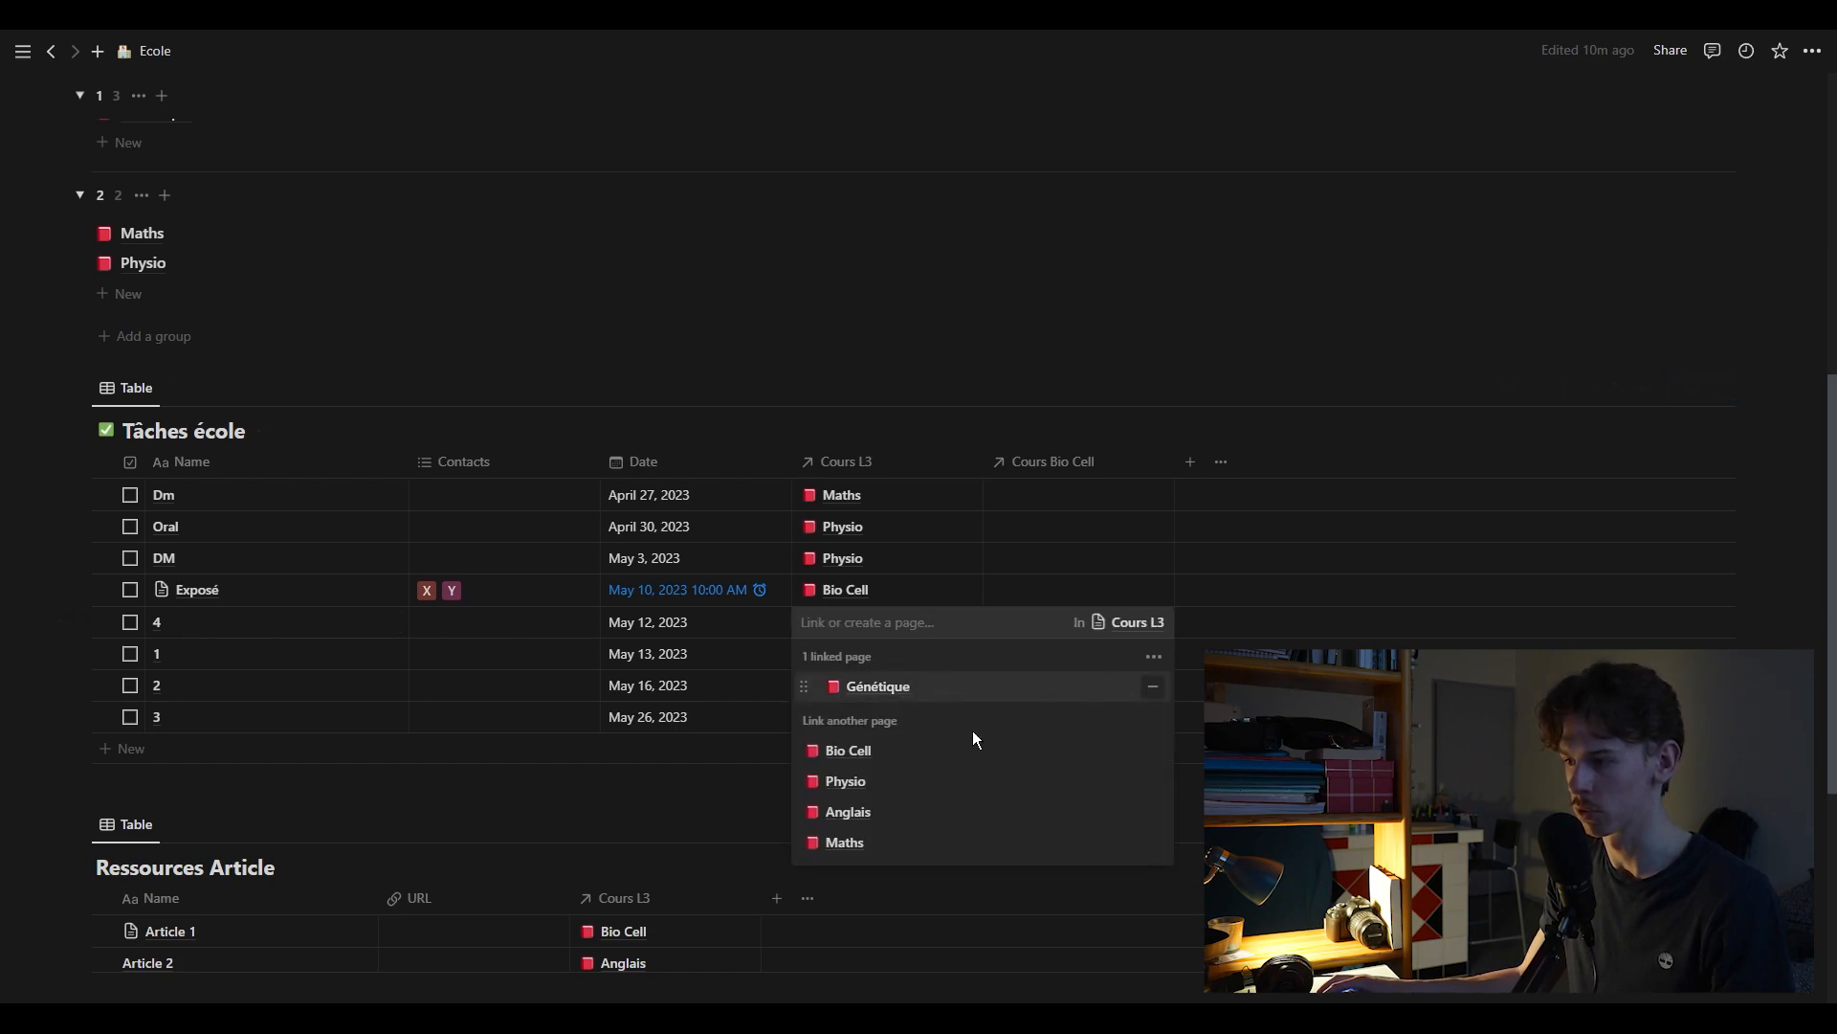
pyautogui.click(966, 748)
pyautogui.press('Escape')
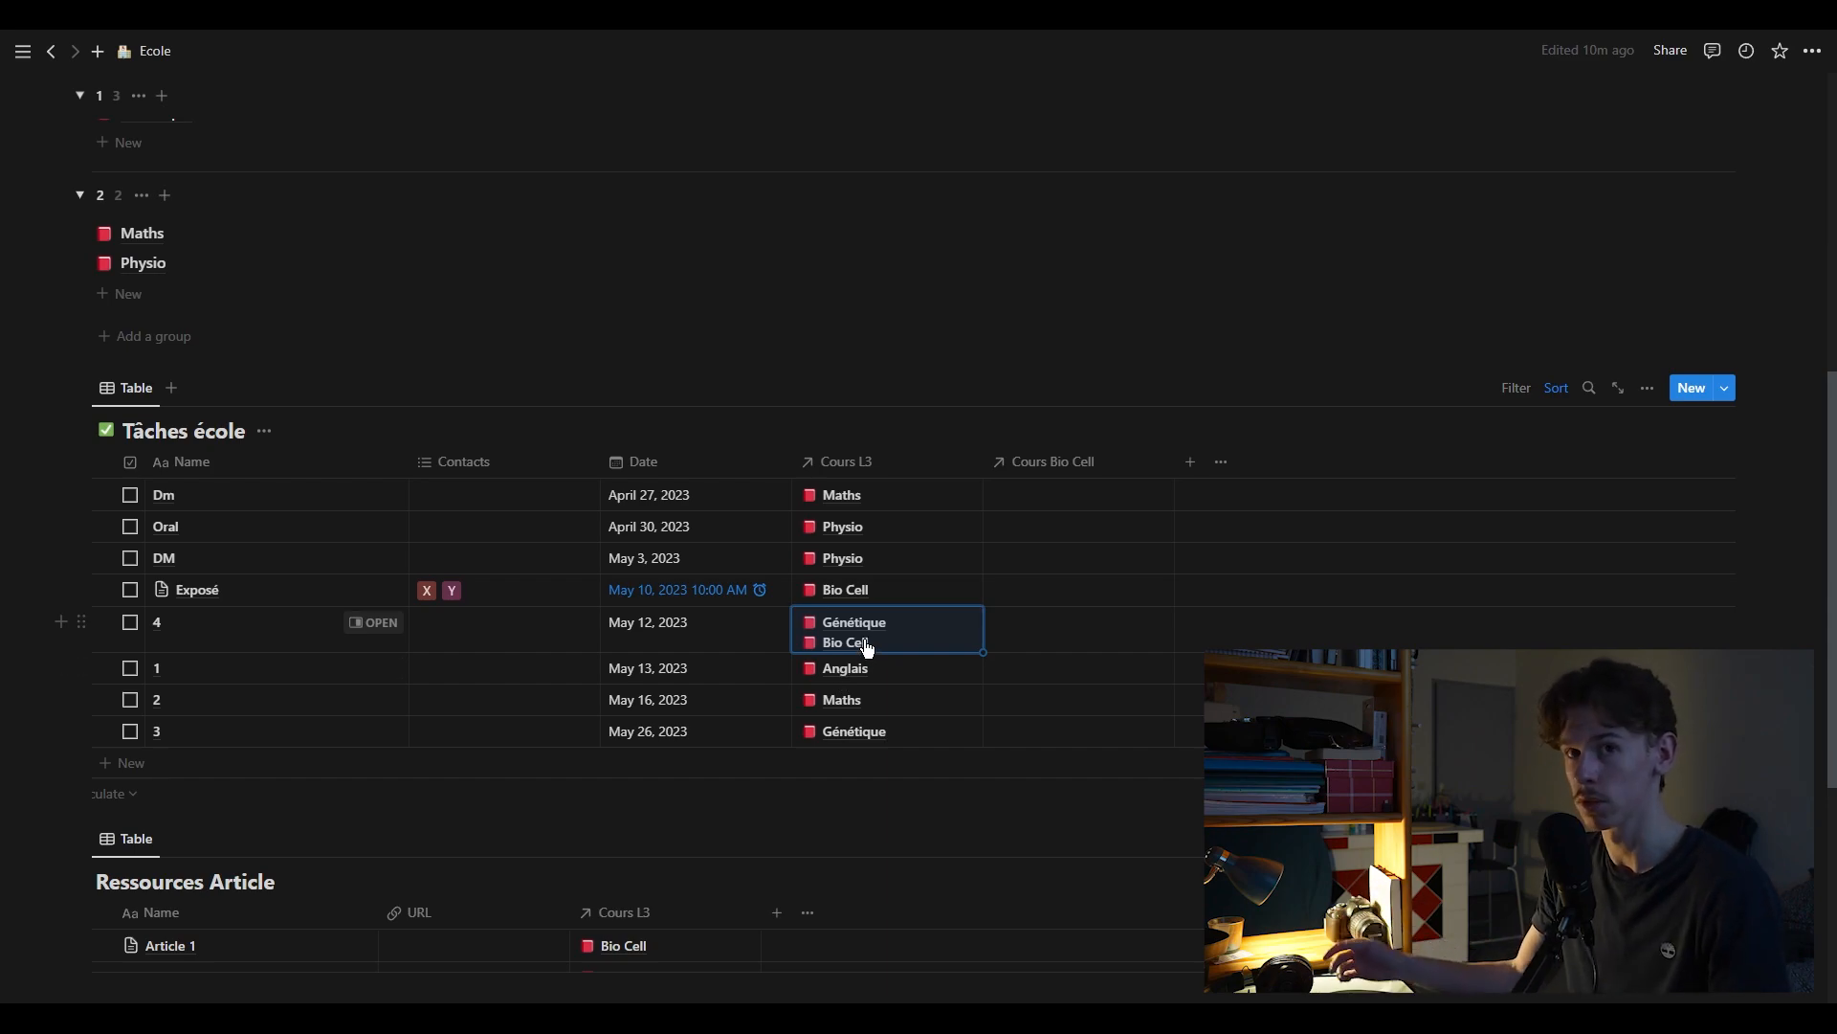
# Open Article 1 from the Ressources Article table, give it the notepad emoji as its icon and close the page
pyautogui.scroll(-4, 801, 873)
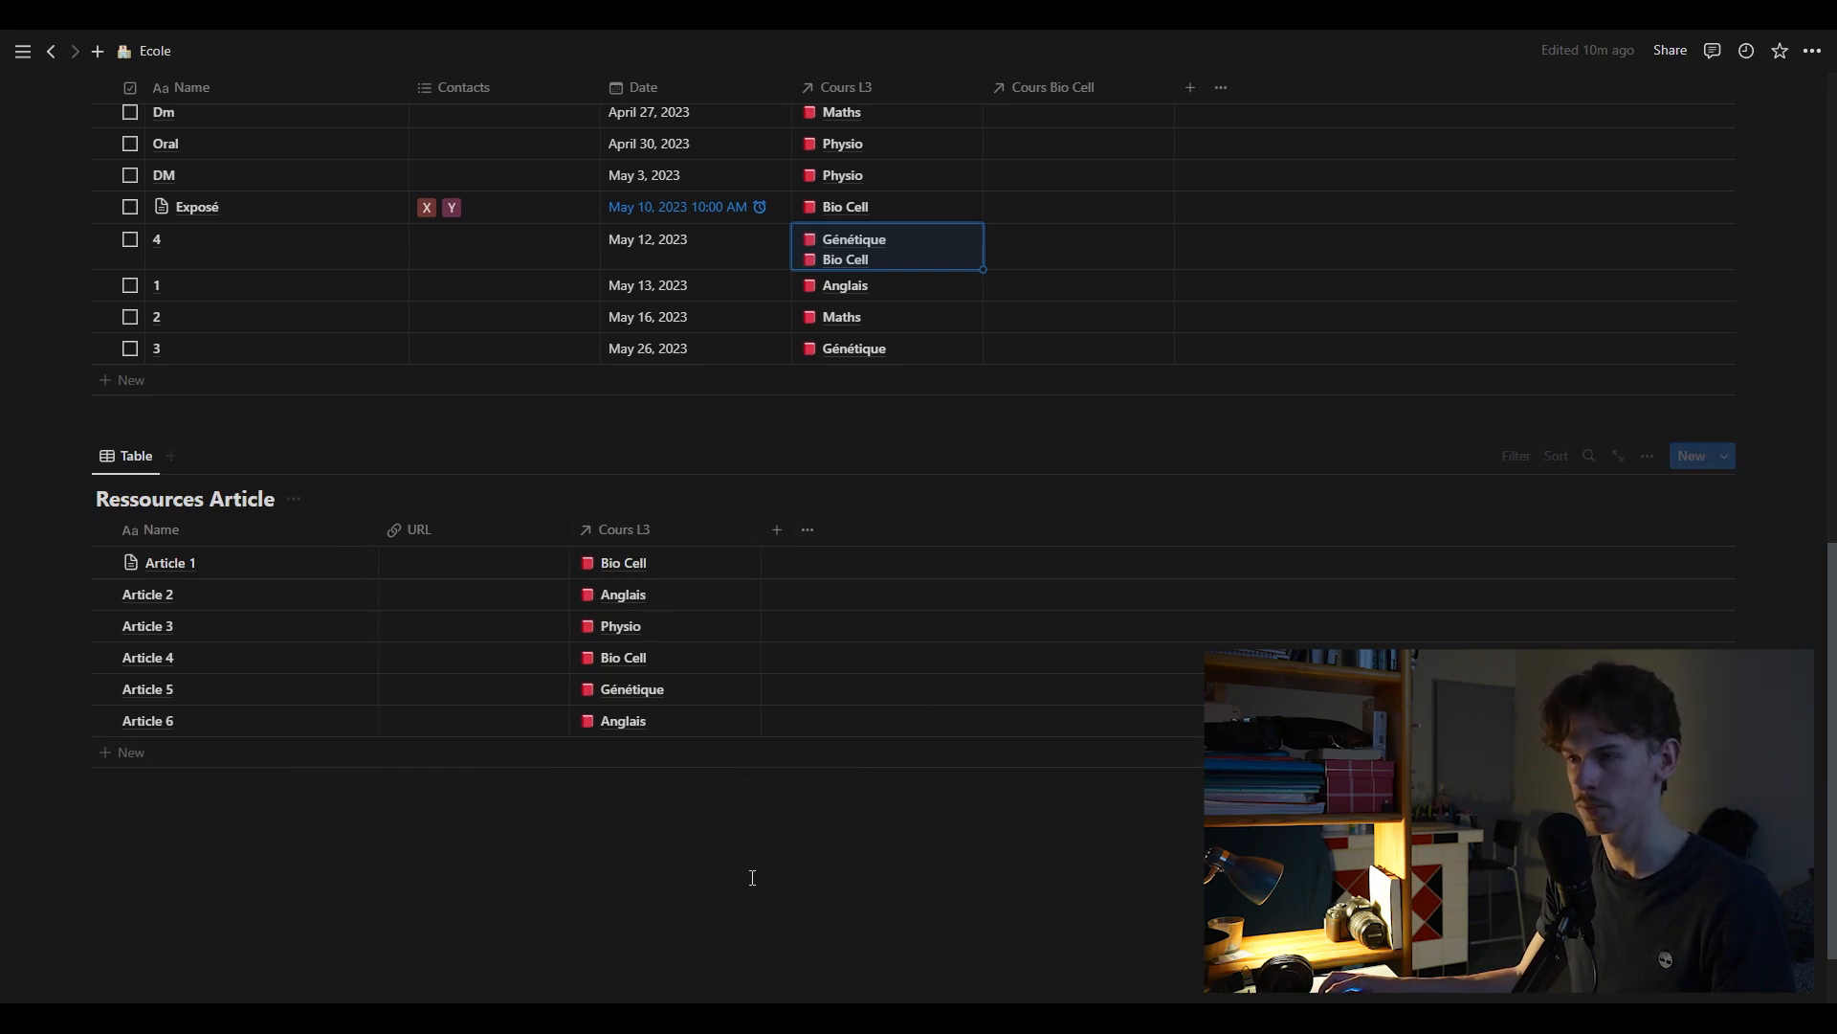
pyautogui.click(335, 563)
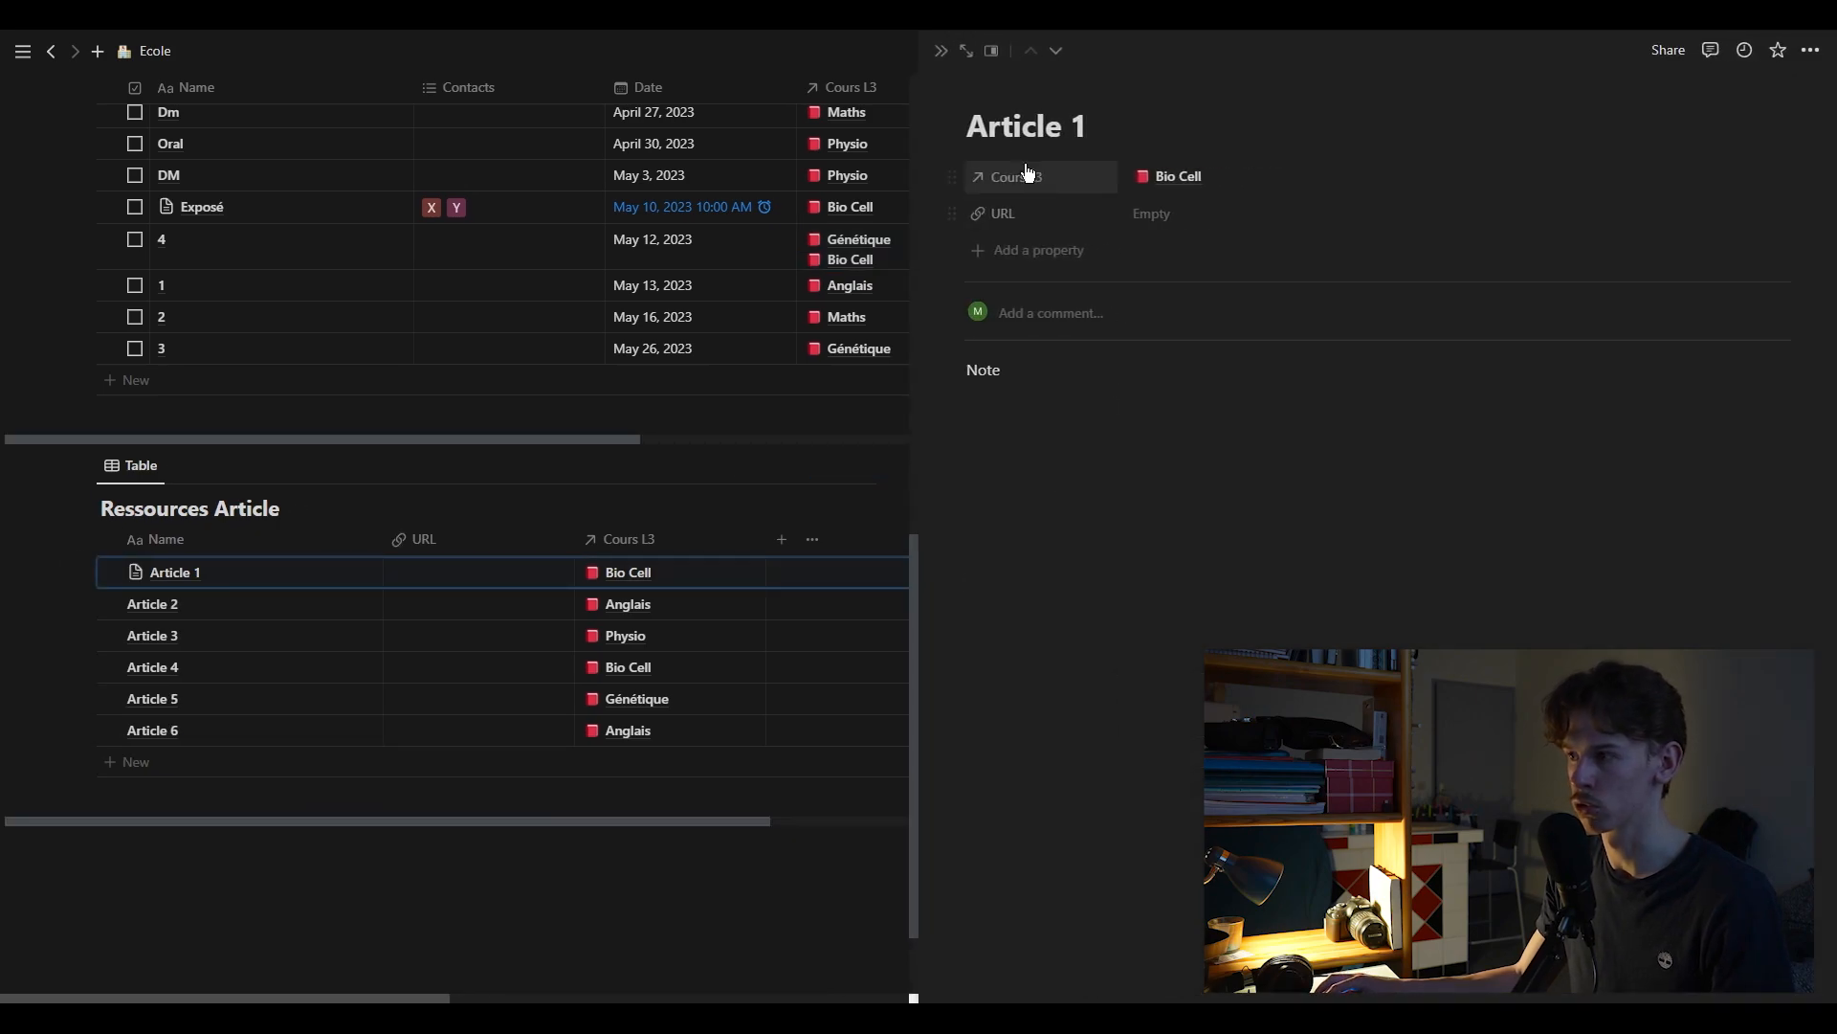
pyautogui.click(990, 90)
pyautogui.click(978, 117)
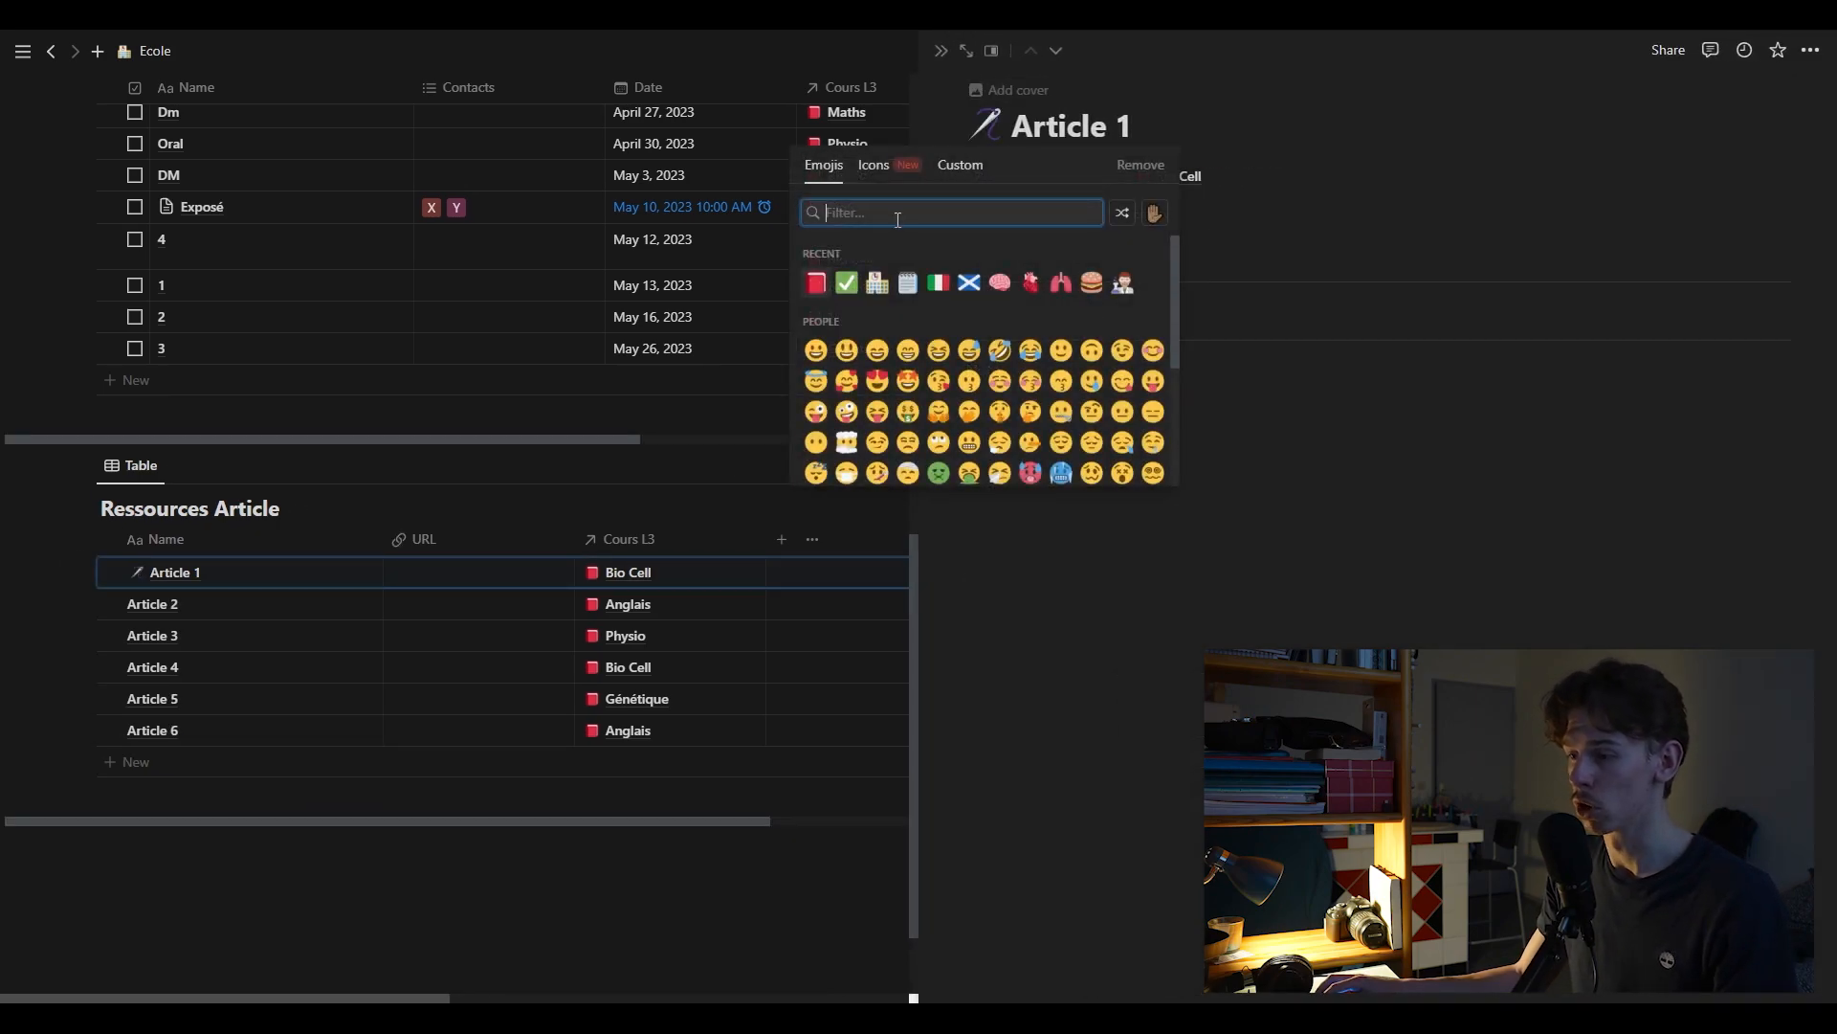
pyautogui.click(908, 283)
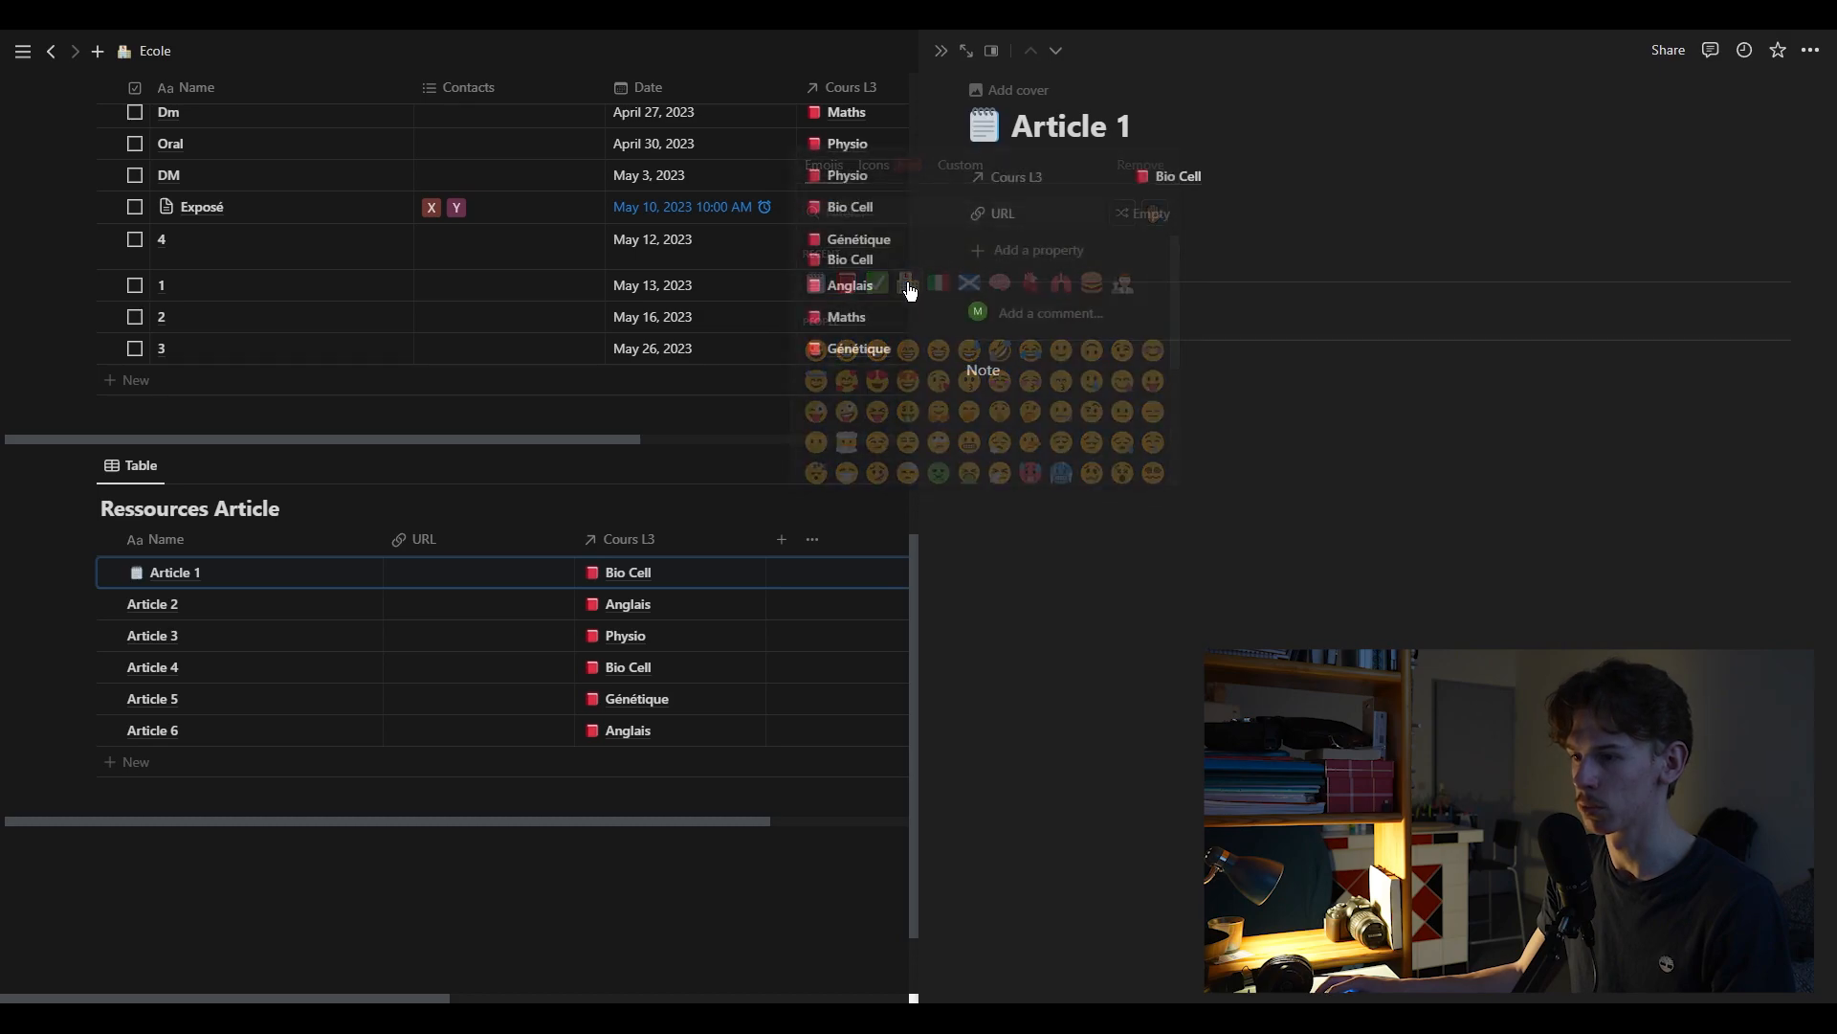
pyautogui.click(651, 868)
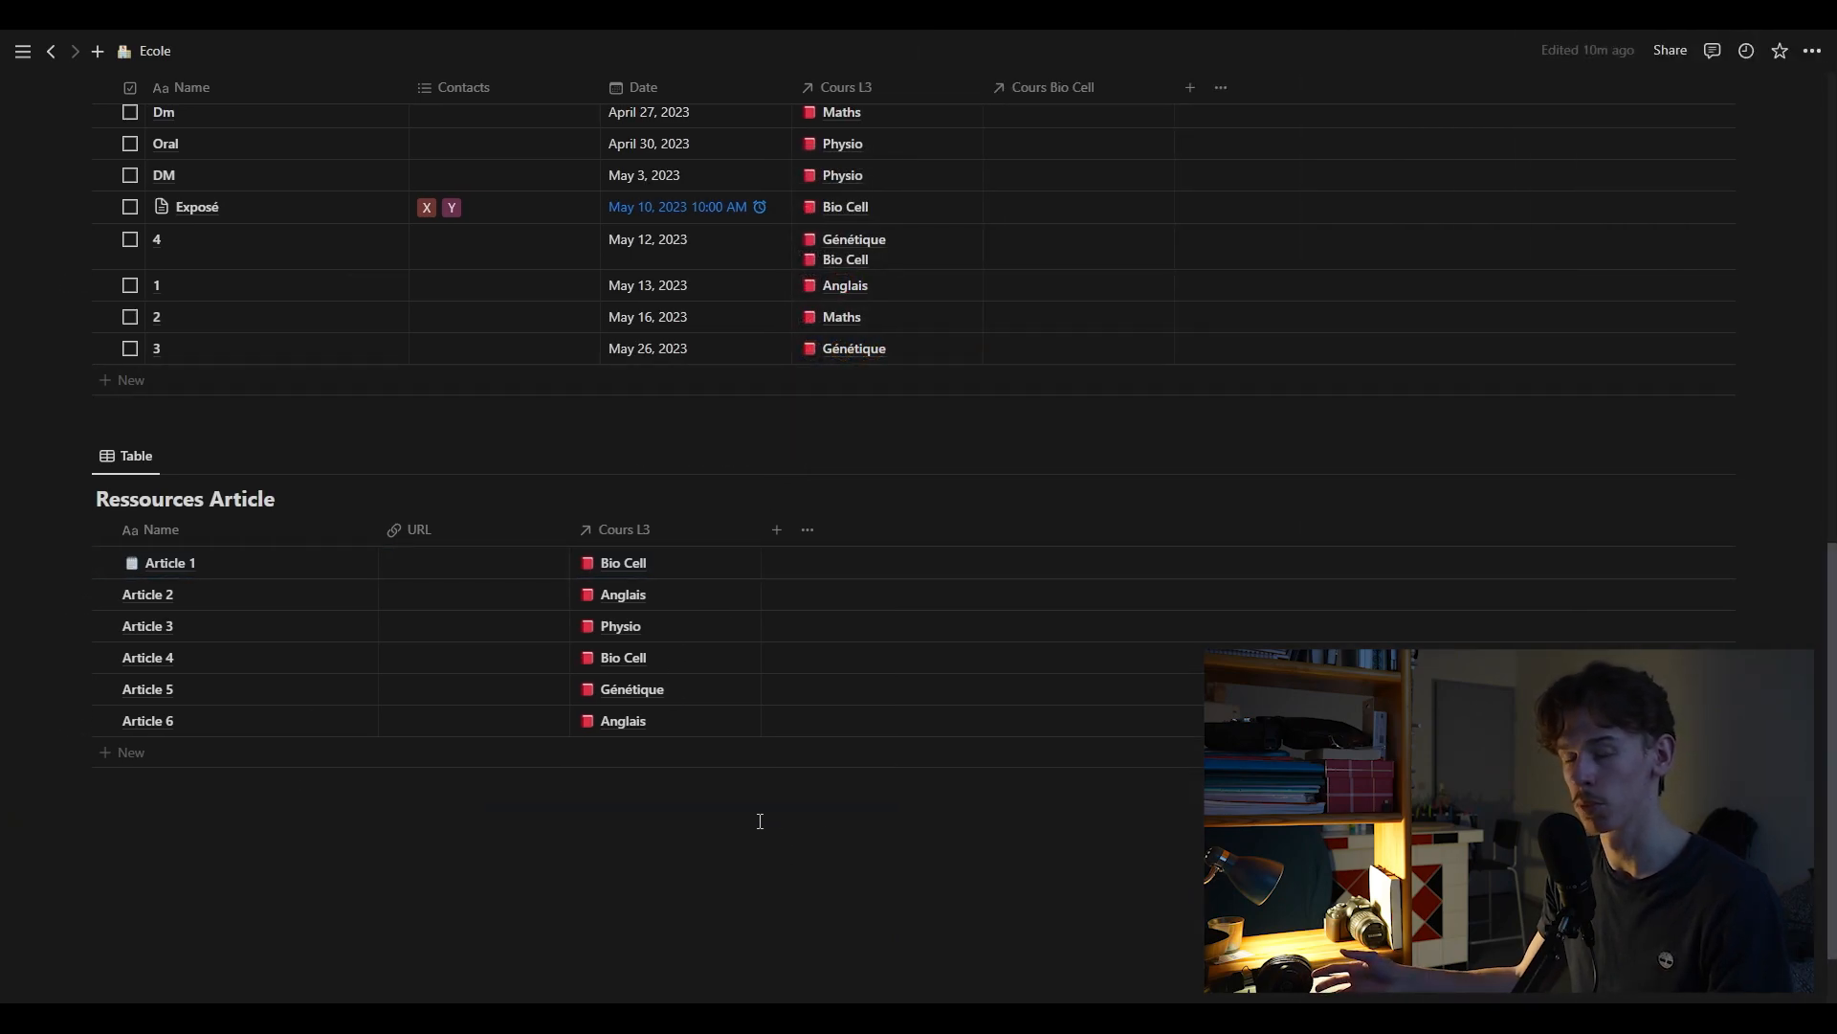
# Insert a linked table view of the Ressources Article database below Tâches école on the Bio Cell page
pyautogui.scroll(1, 760, 821)
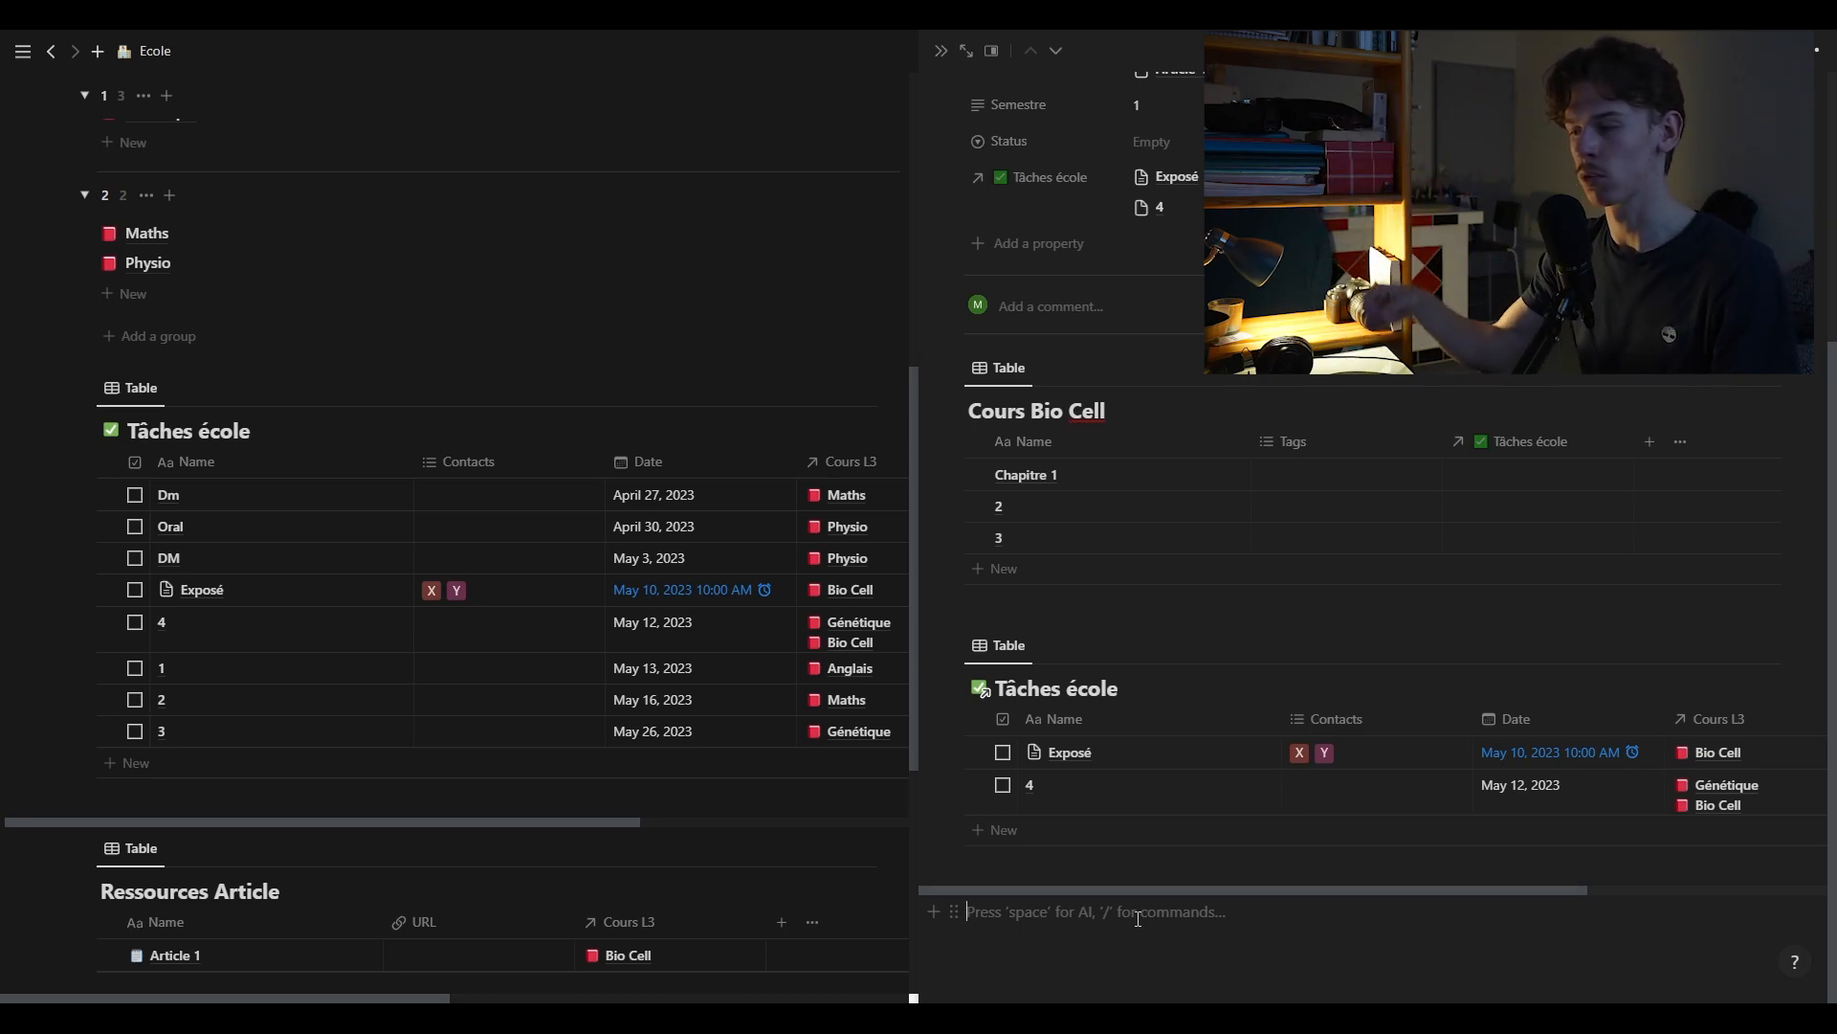
pyautogui.write('/table')
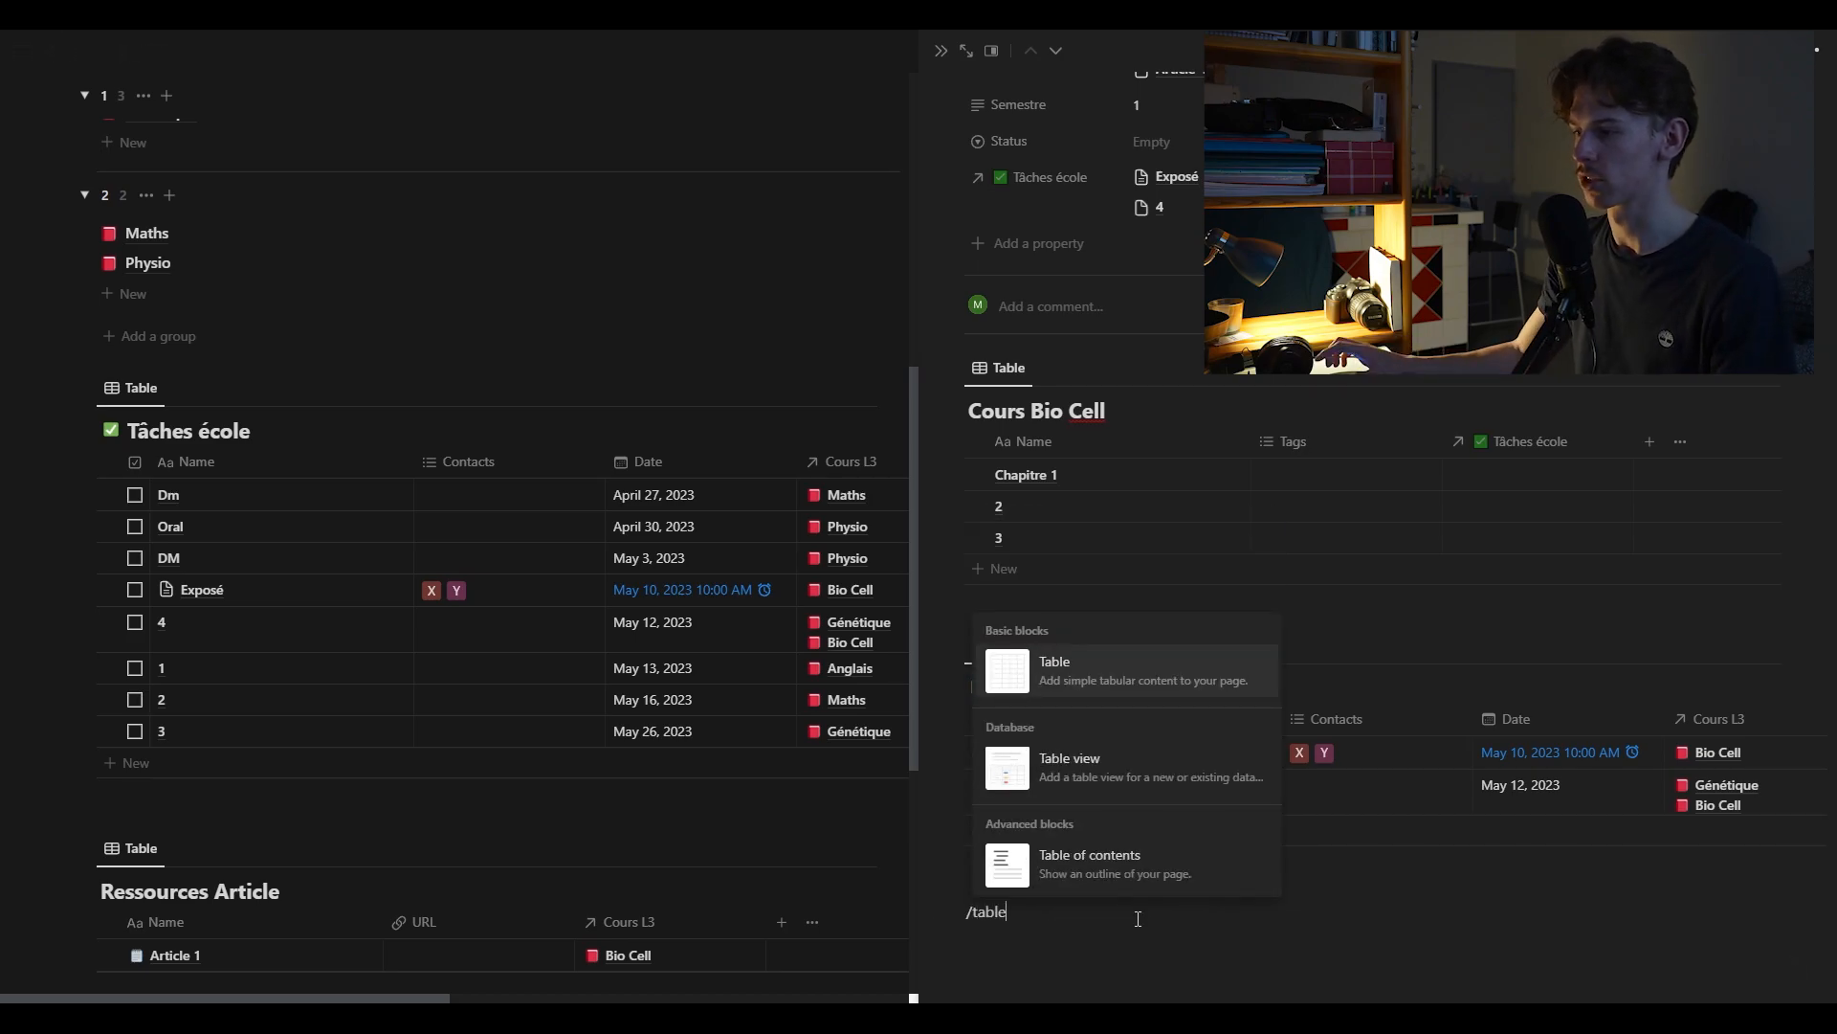
pyautogui.click(1135, 771)
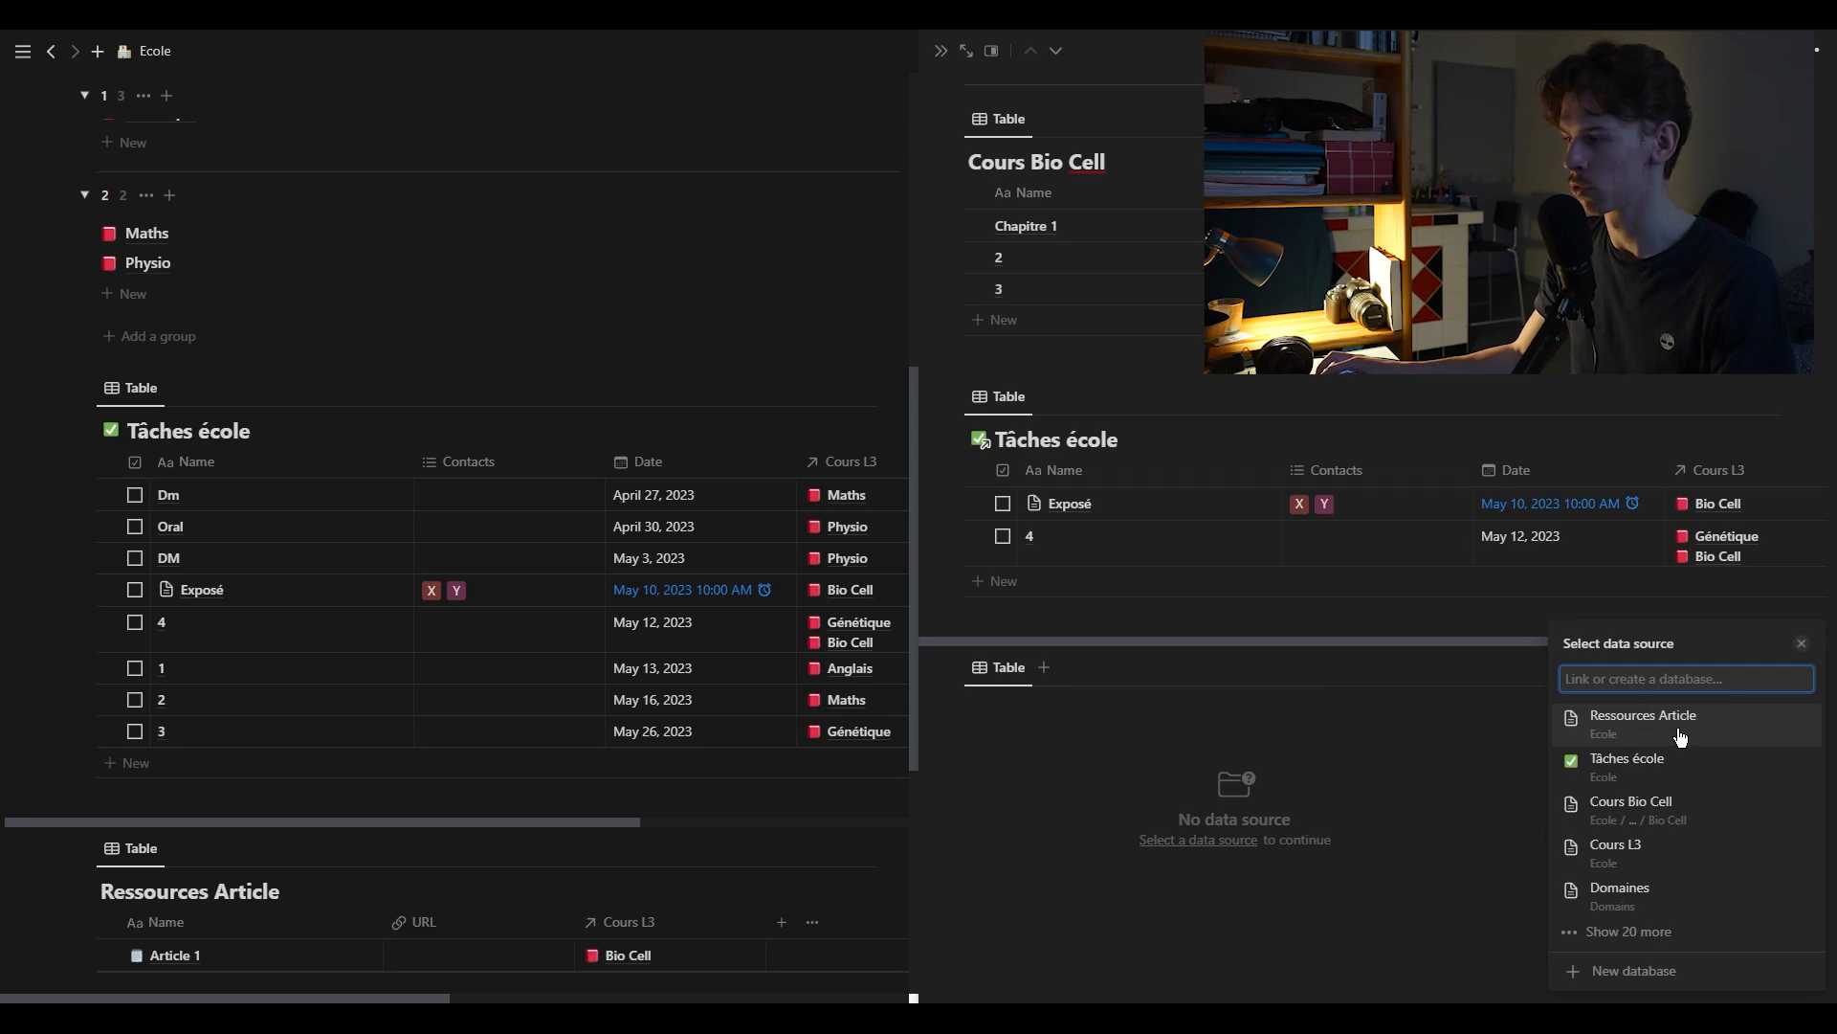
pyautogui.click(1675, 731)
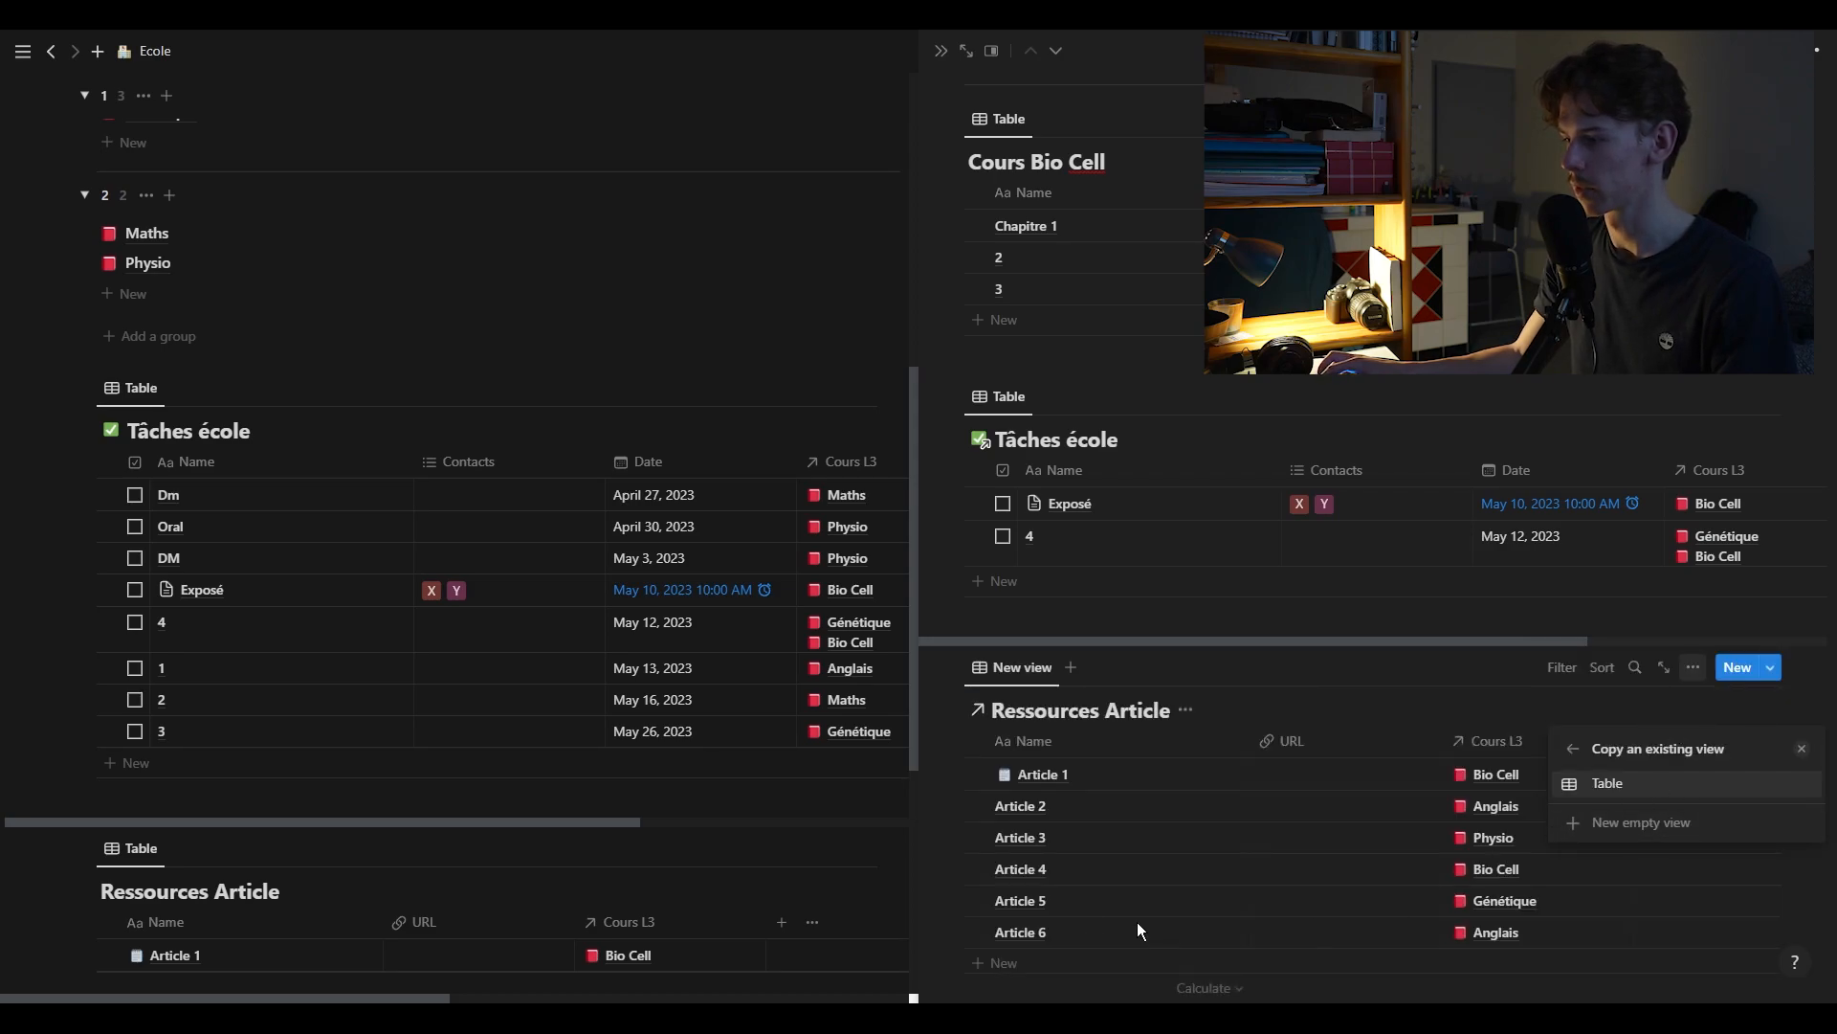
pyautogui.click(1087, 990)
pyautogui.scroll(-1, 1388, 766)
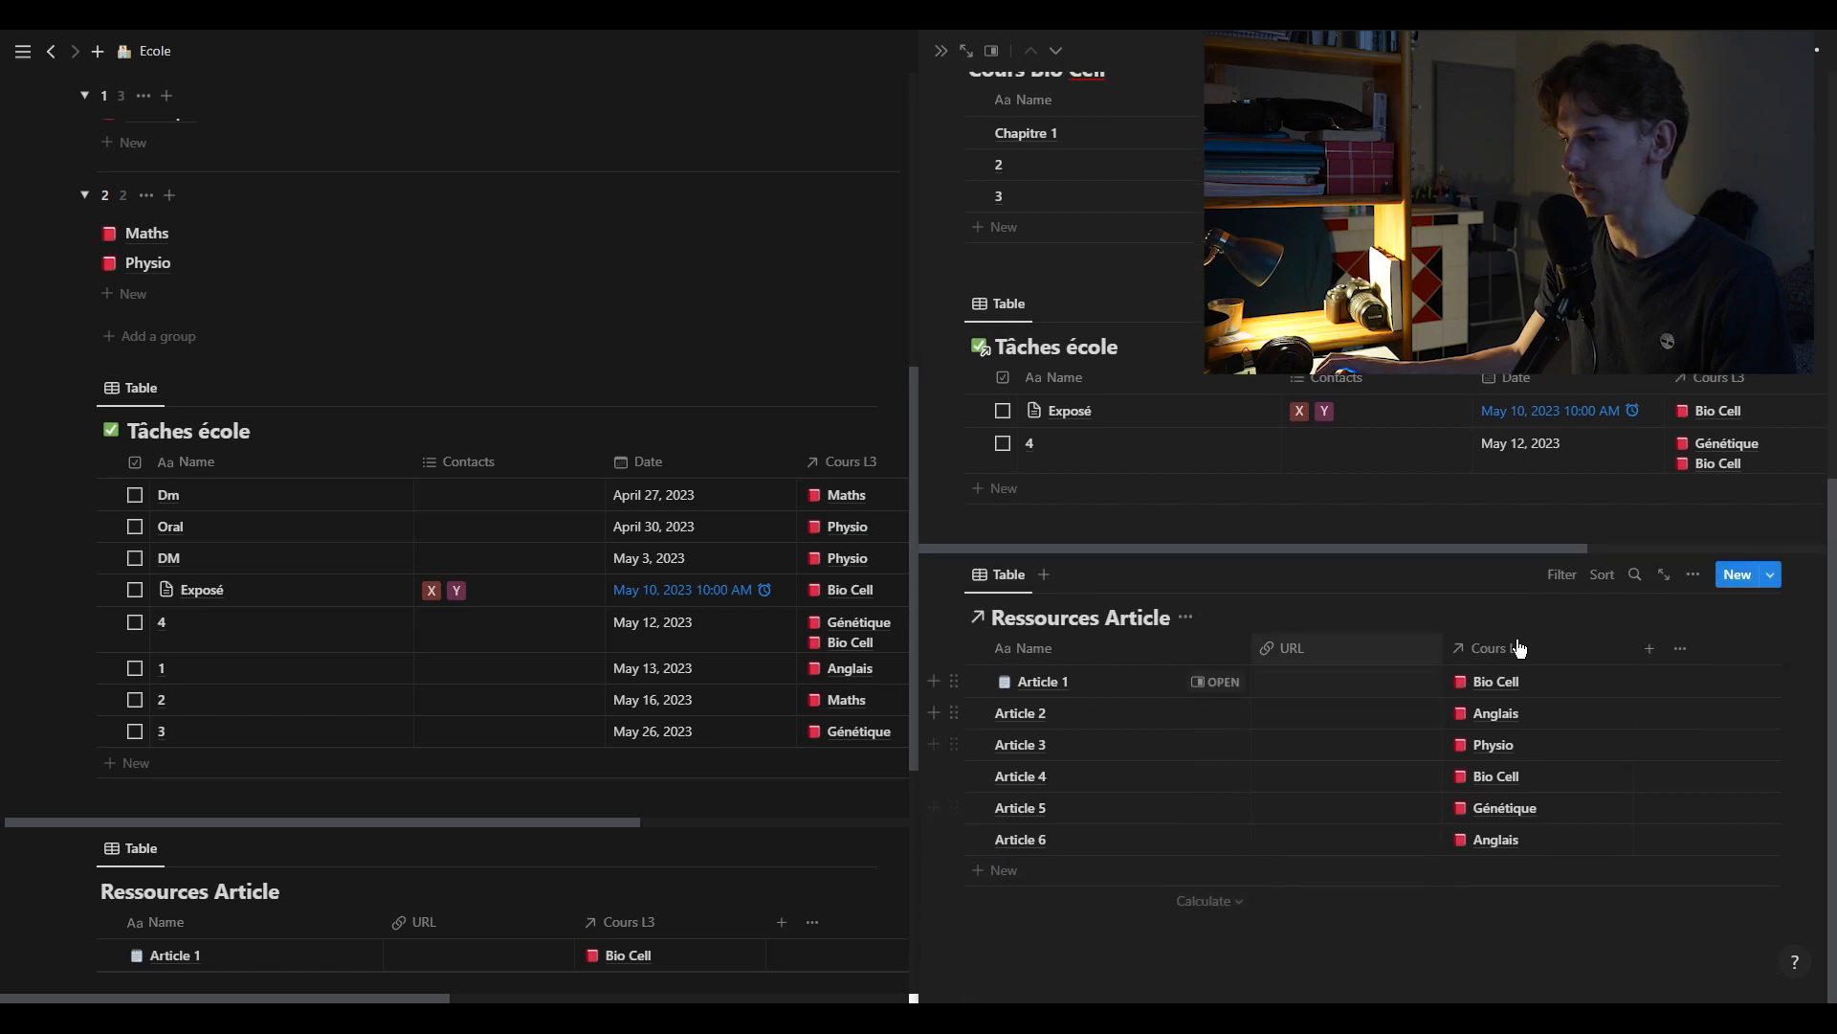
# Filter the Bio Cell page's Ressources Article view to articles whose Cours L3 contains Bio Cell
pyautogui.click(1564, 577)
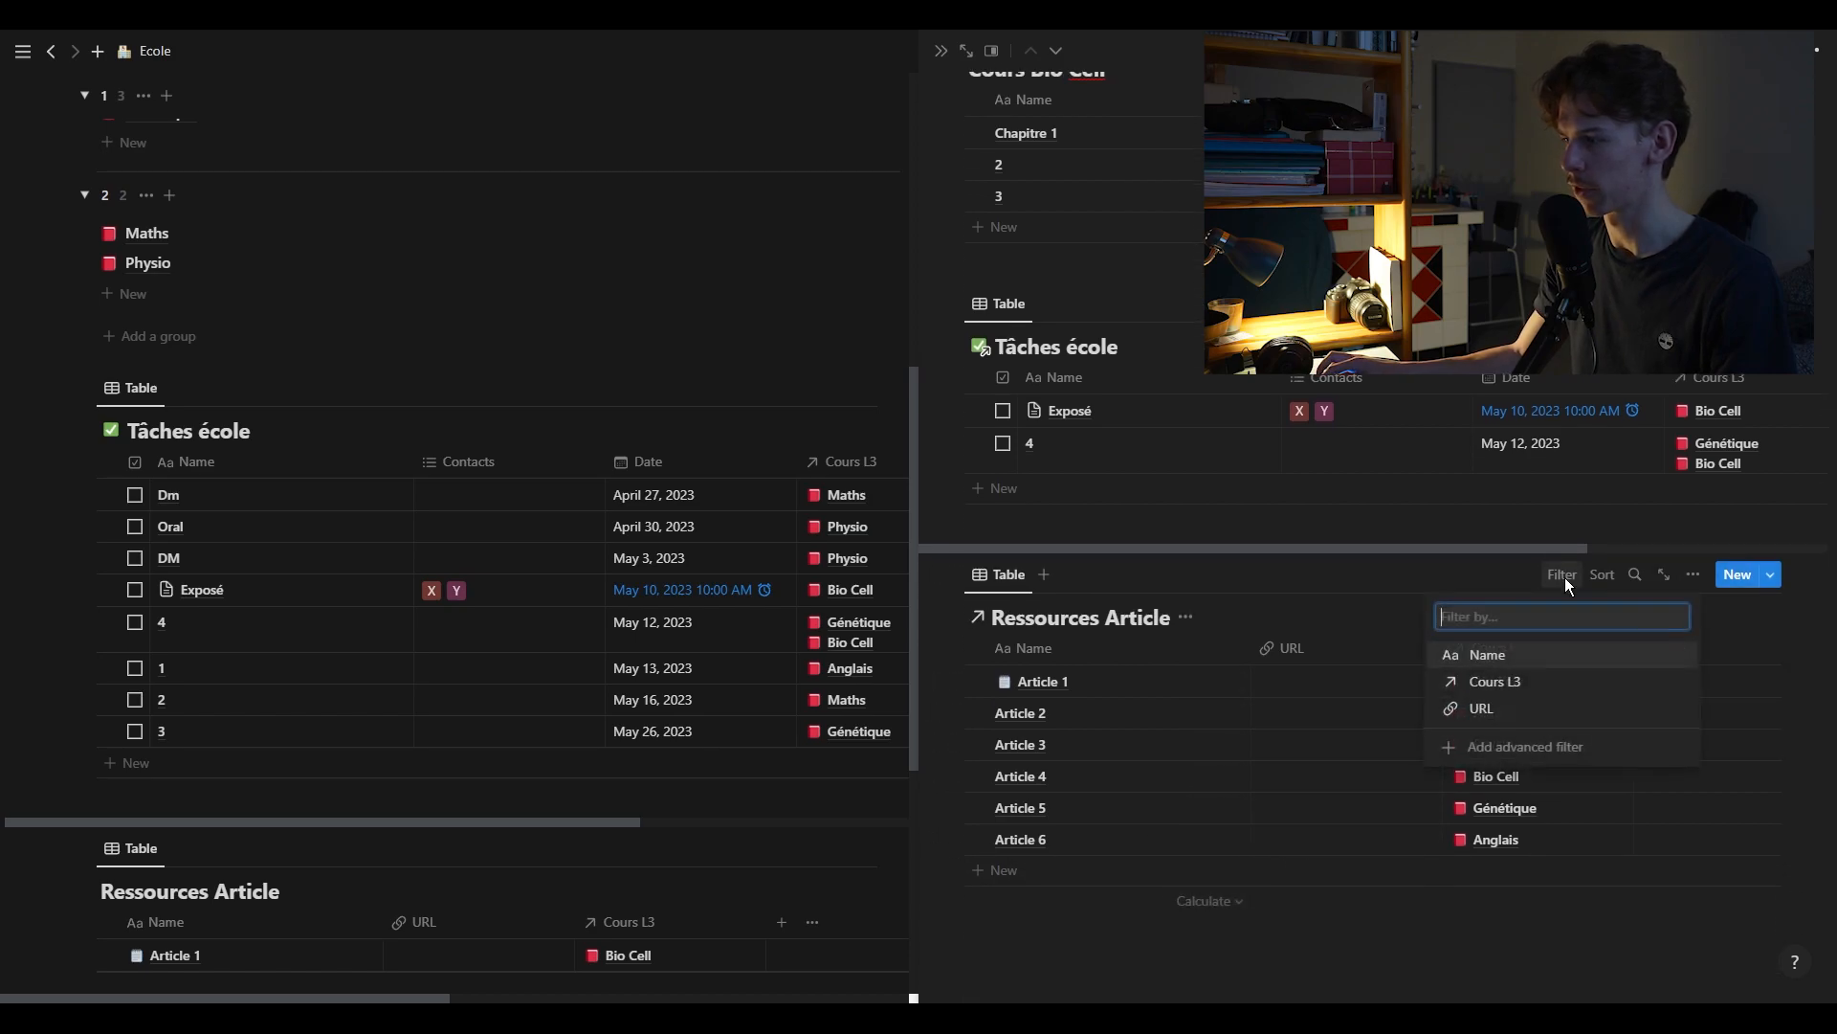
pyautogui.click(1520, 680)
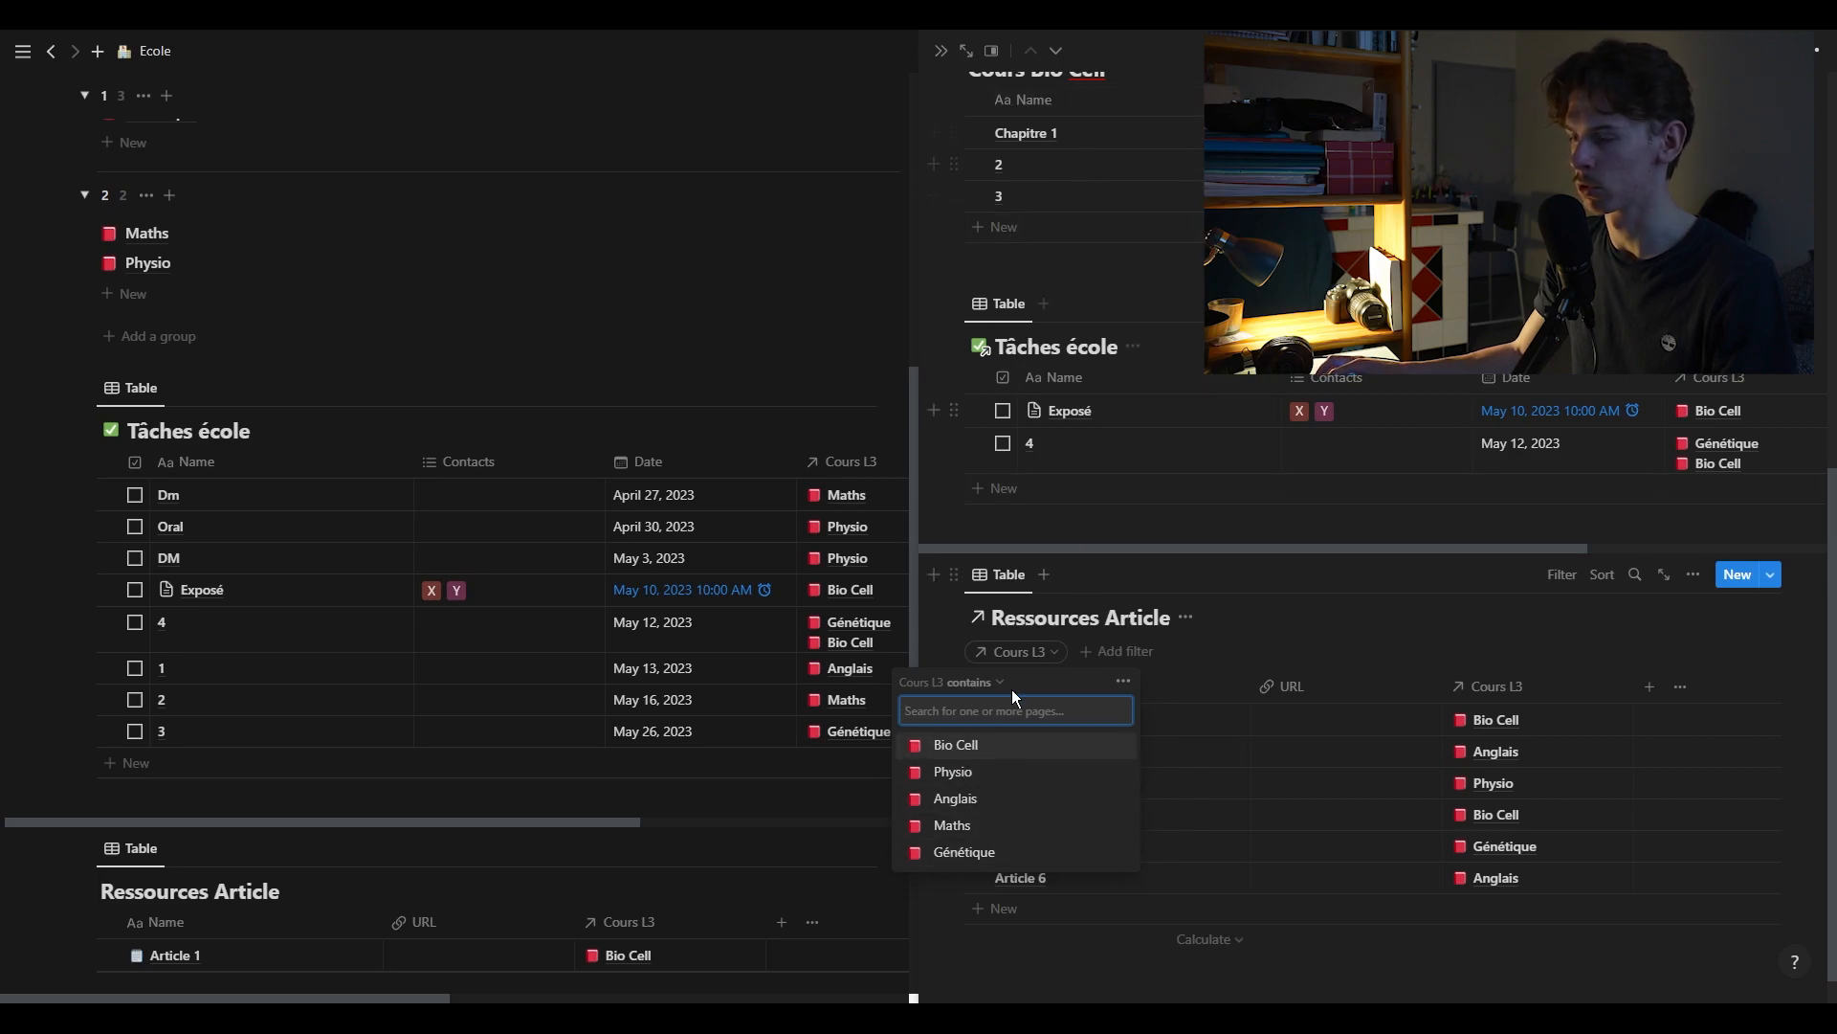
pyautogui.click(963, 752)
pyautogui.click(1536, 909)
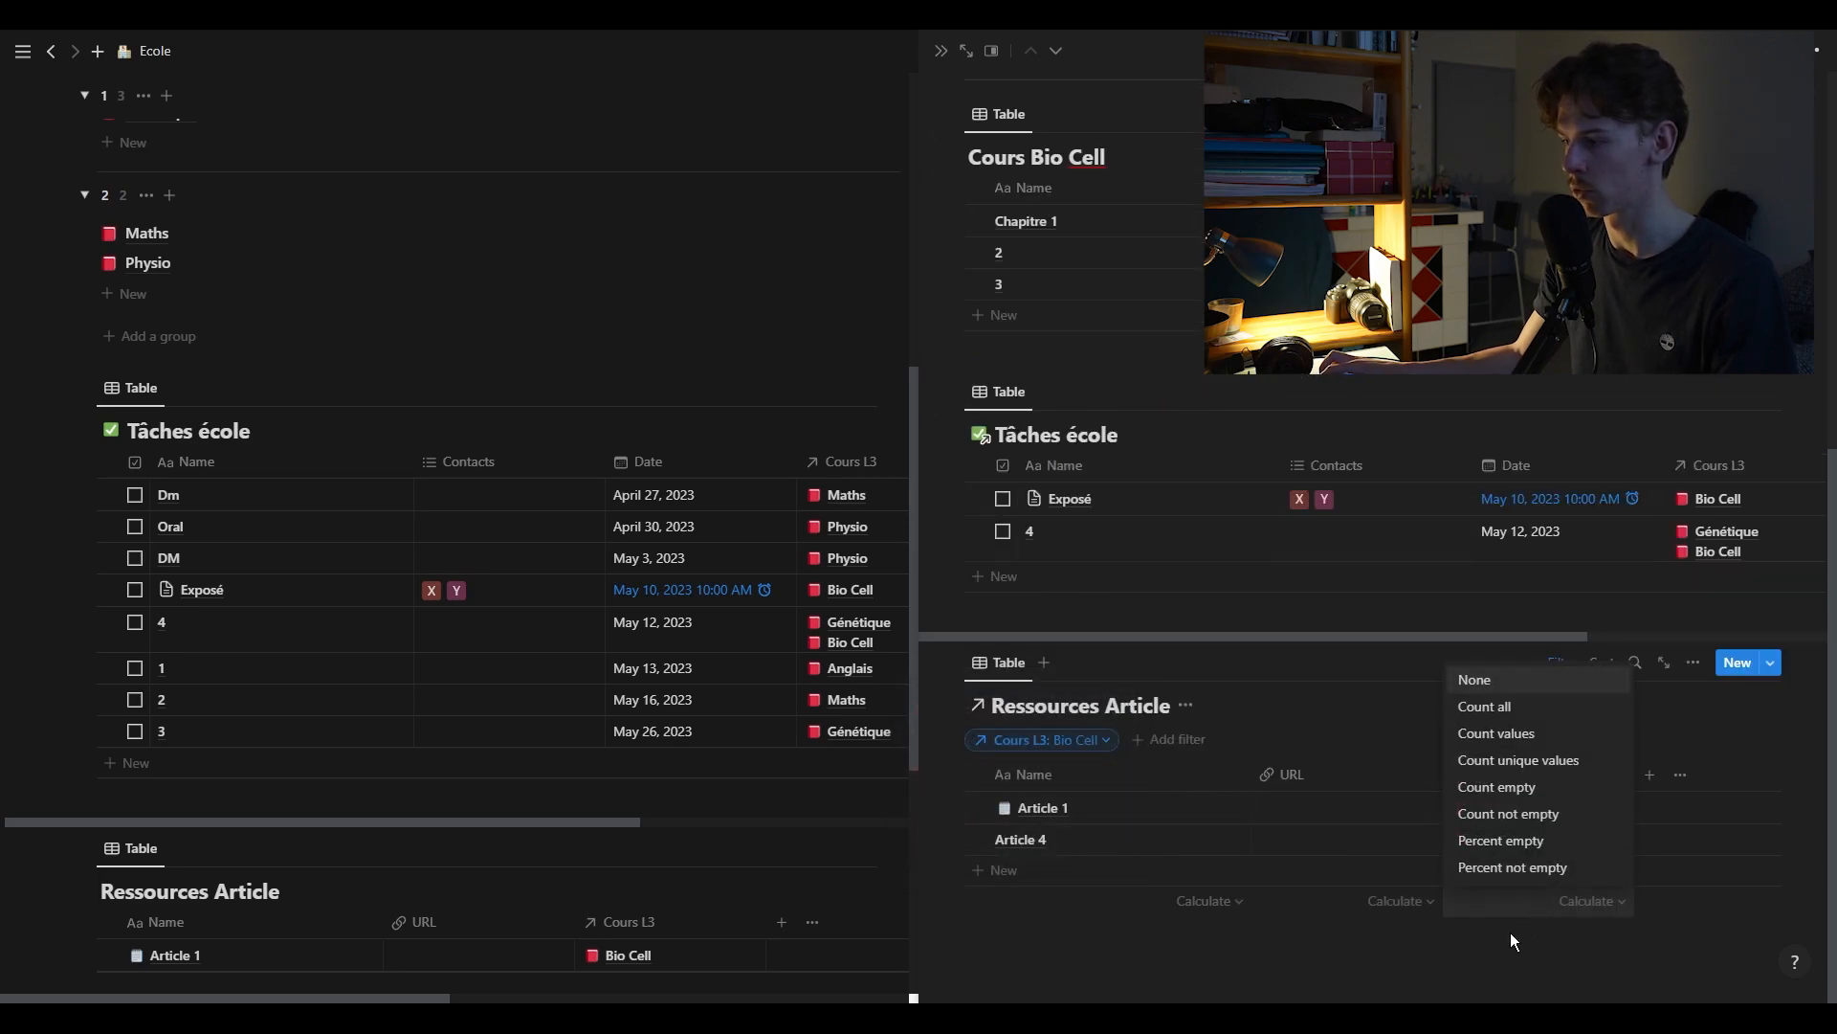
pyautogui.click(1513, 936)
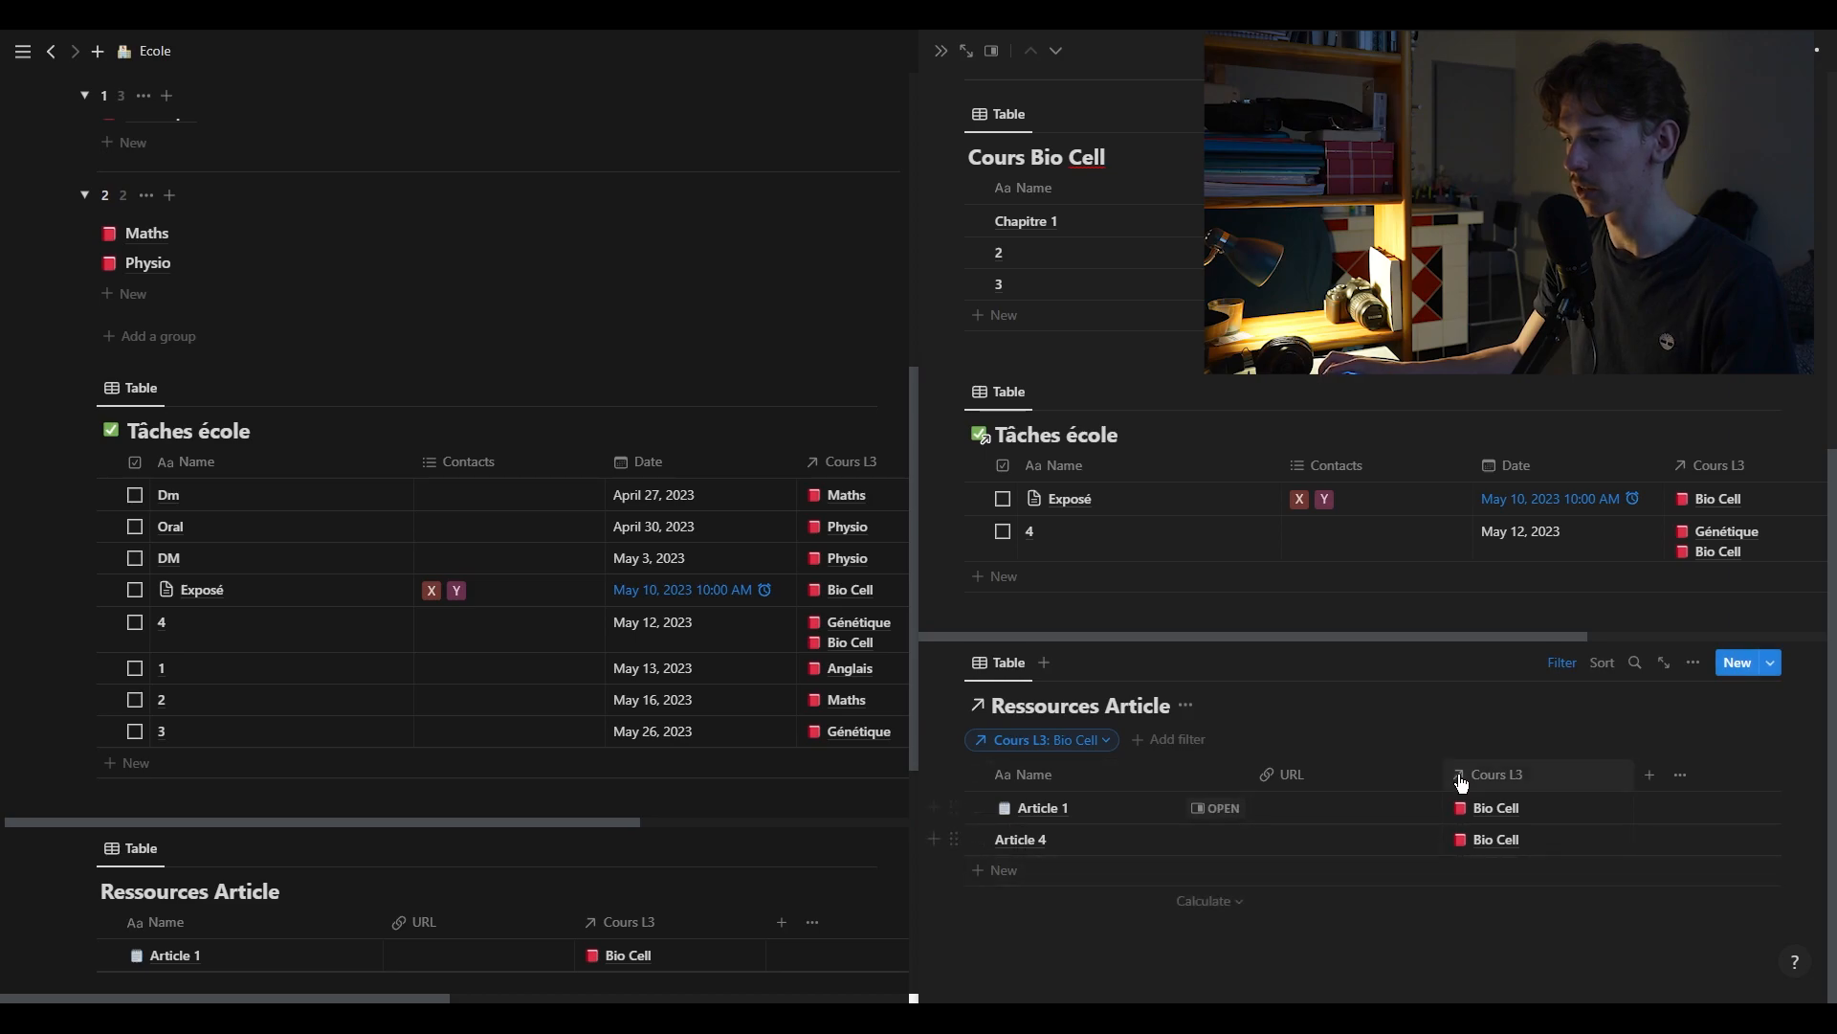
# Add a Heading 1 reading "Ressources" below the Ressources Article view on the Bio Cell page and give it a red background
pyautogui.click(1067, 915)
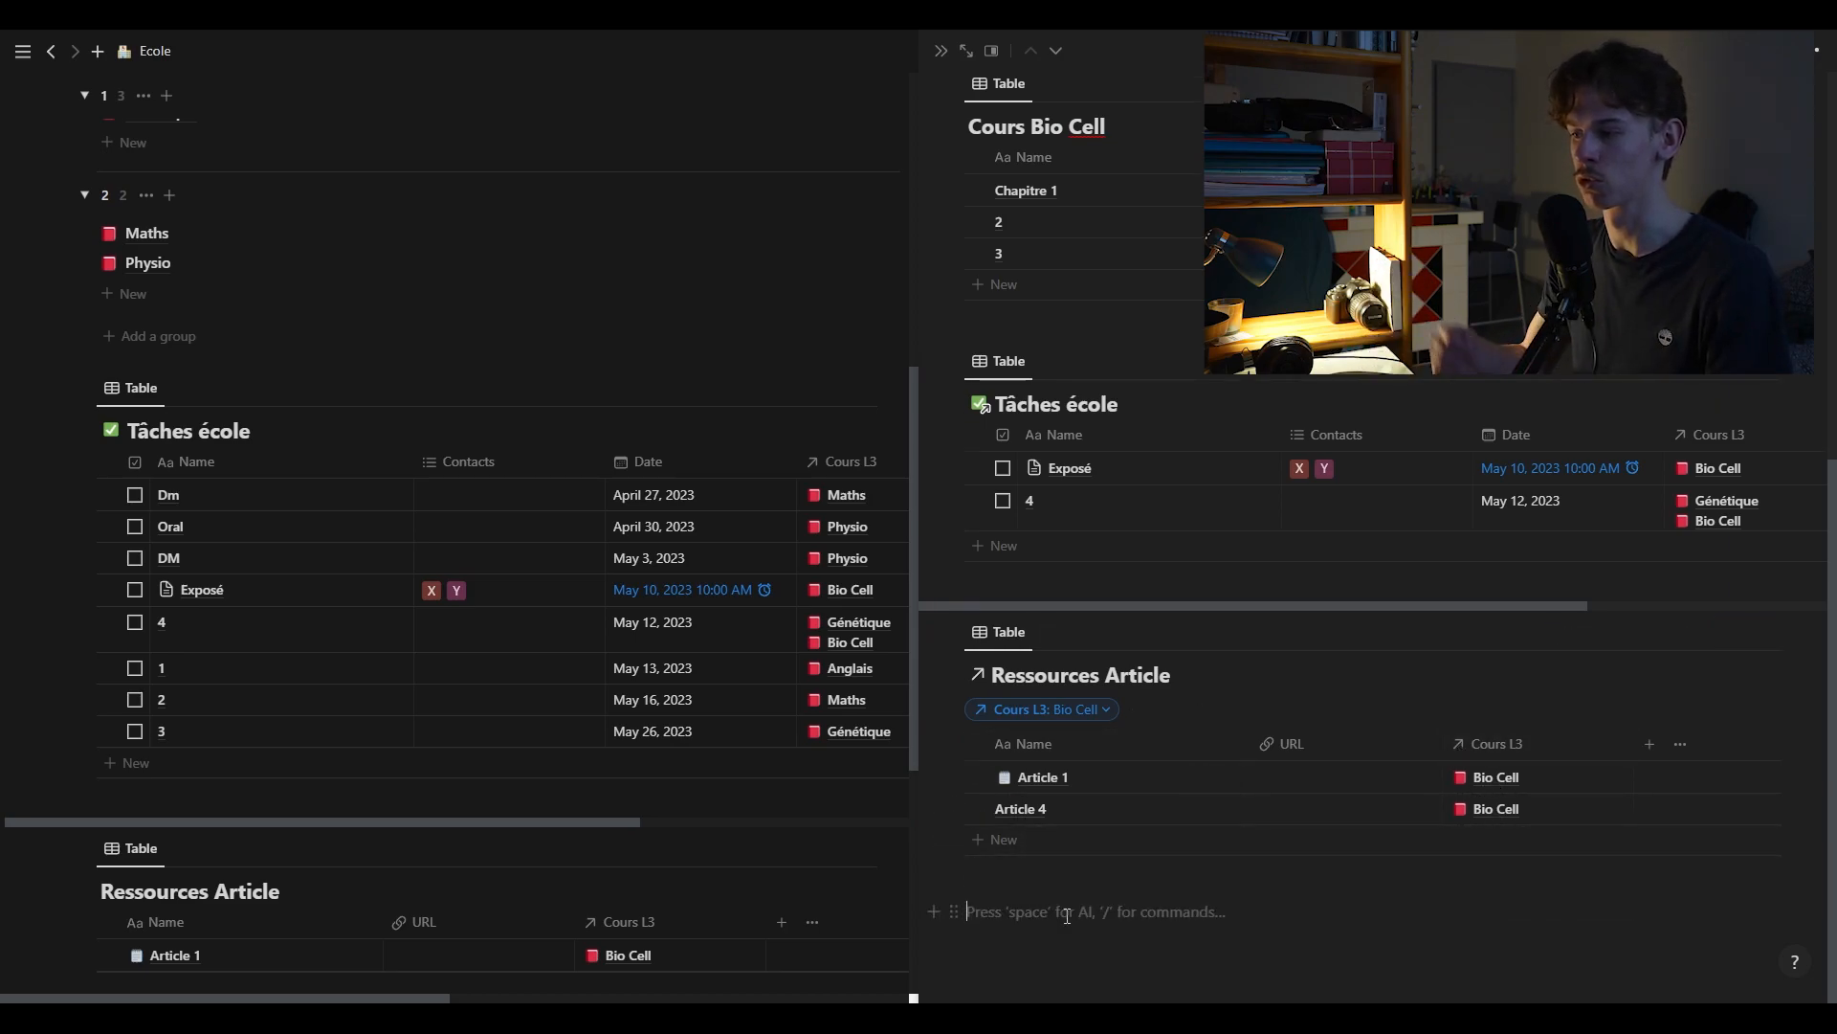
pyautogui.write('/H1')
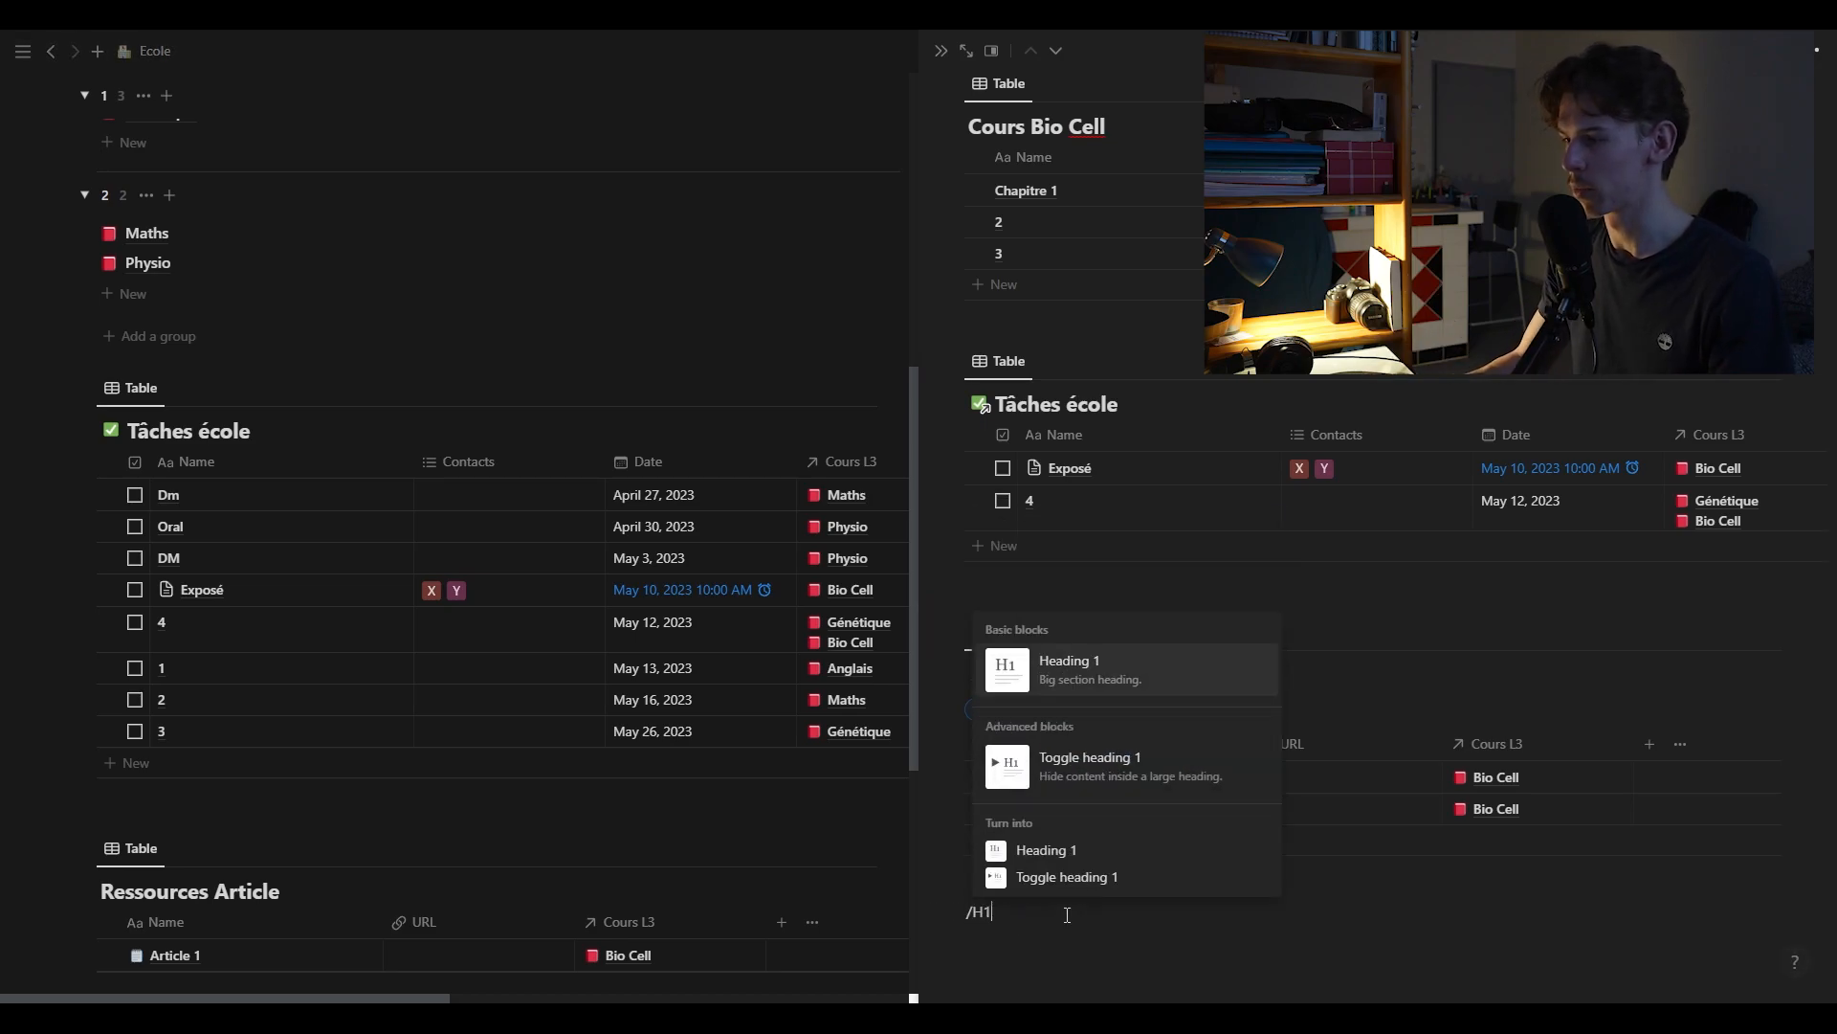
pyautogui.press('Return')
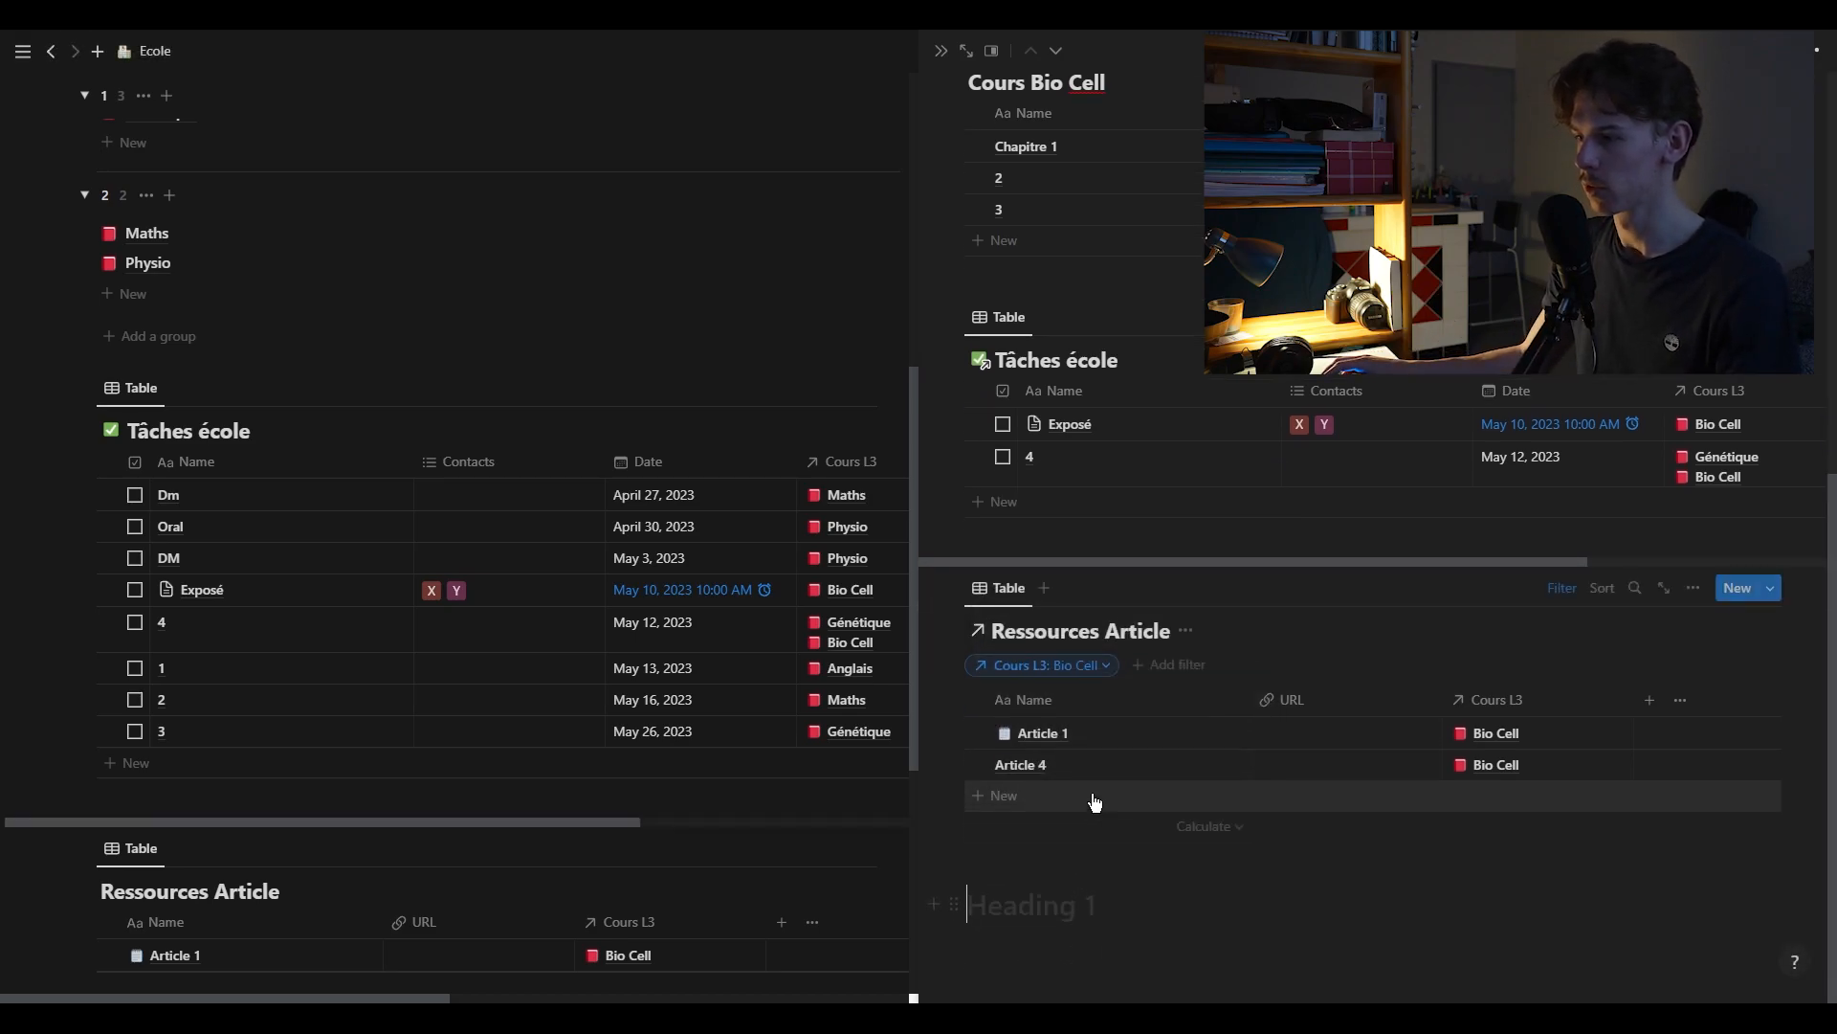
pyautogui.write('Resso')
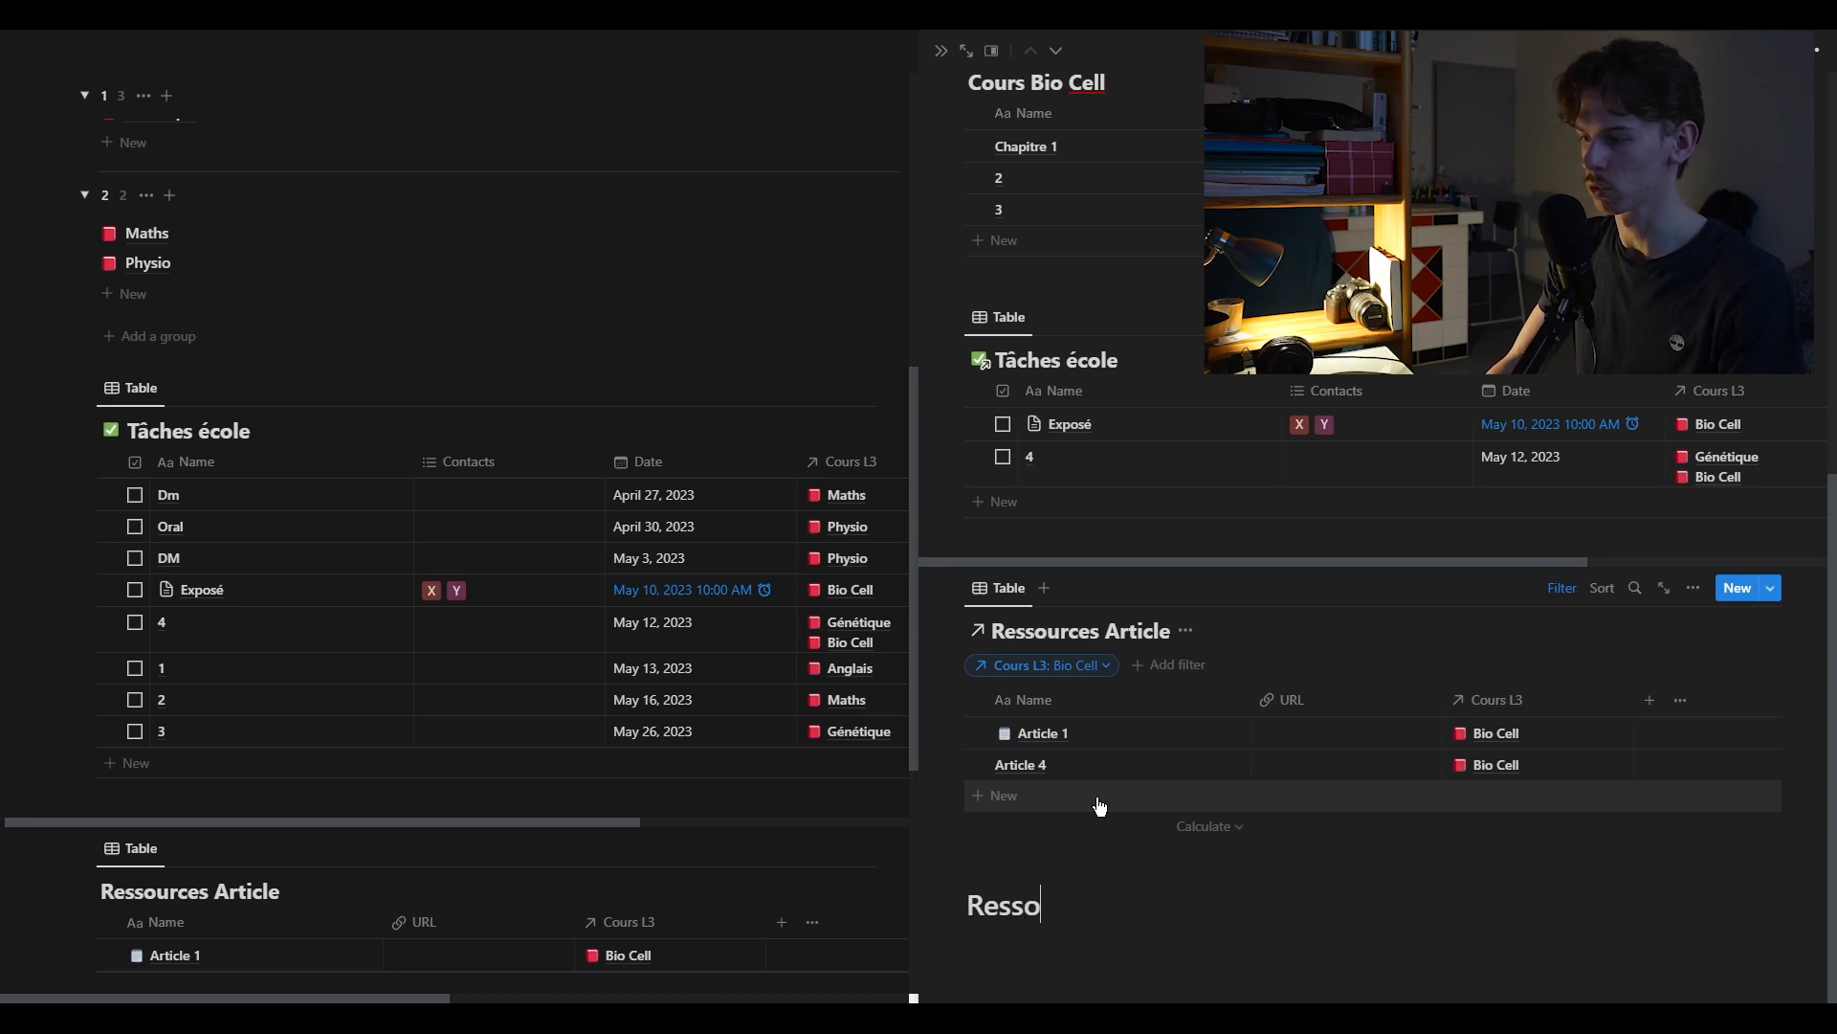
pyautogui.write('urces')
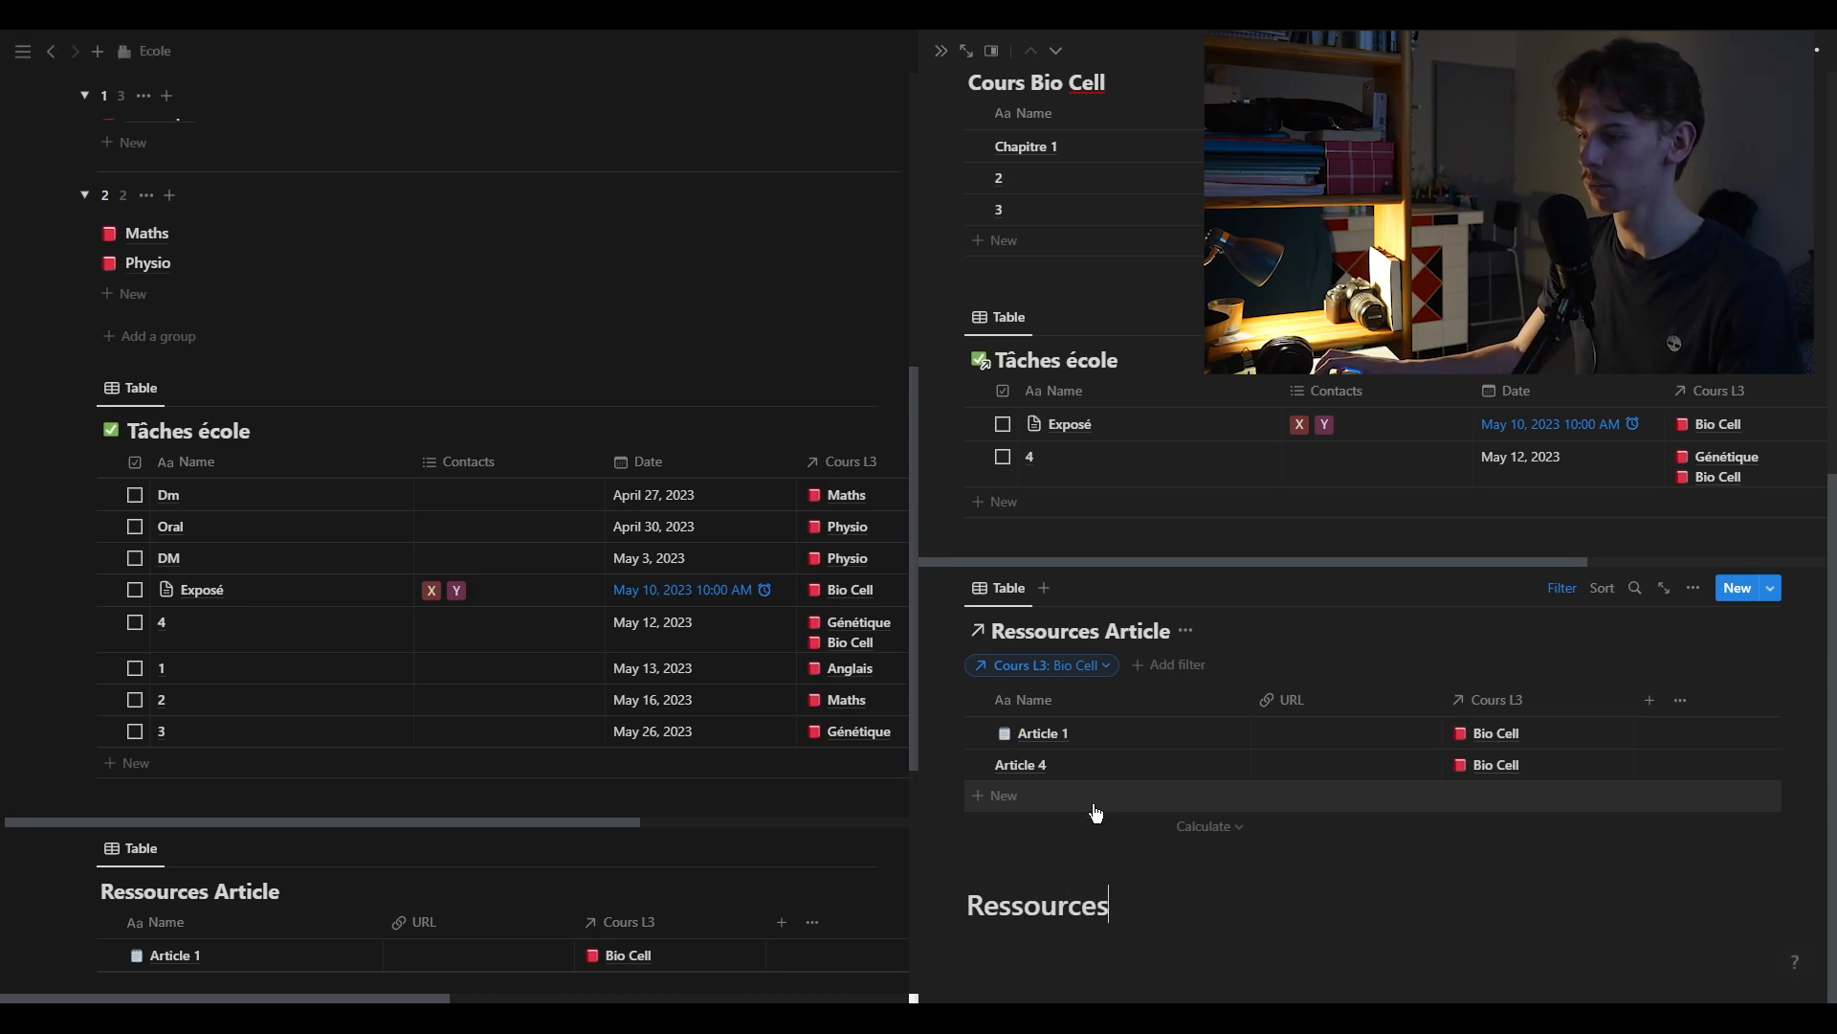
pyautogui.click(954, 904)
pyautogui.moveTo(818, 925)
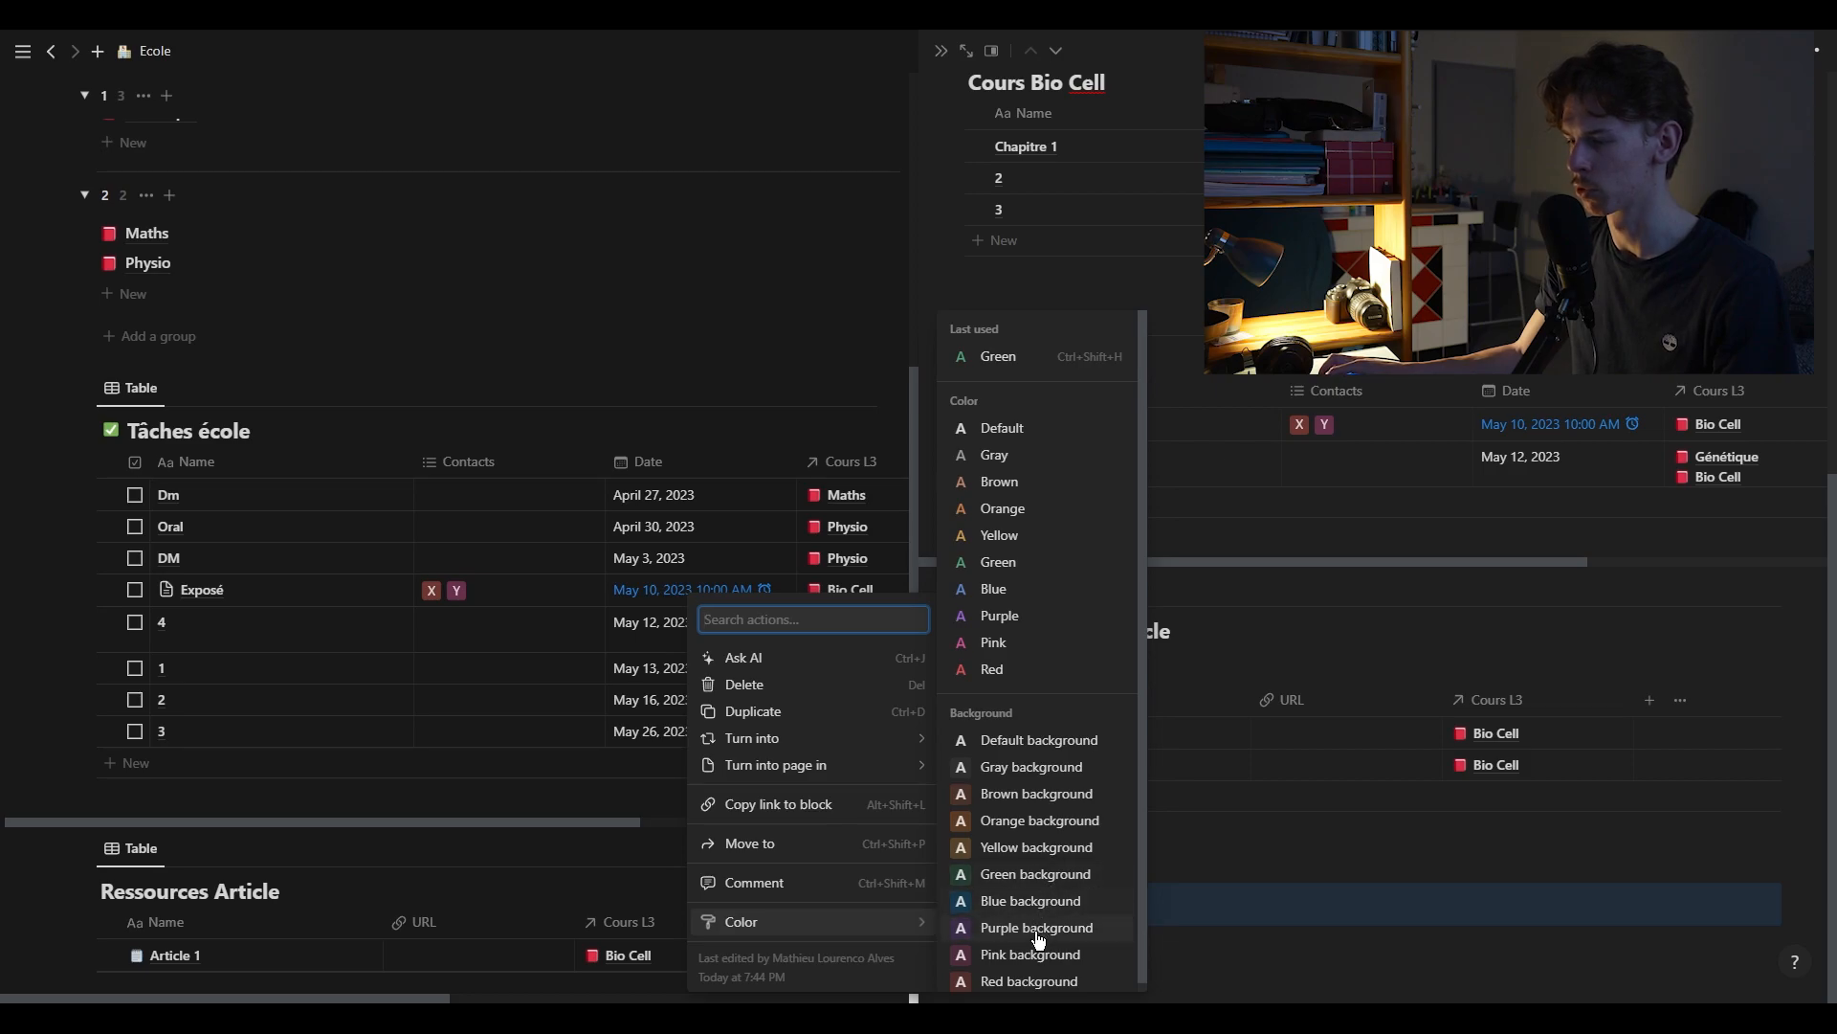
pyautogui.click(1000, 981)
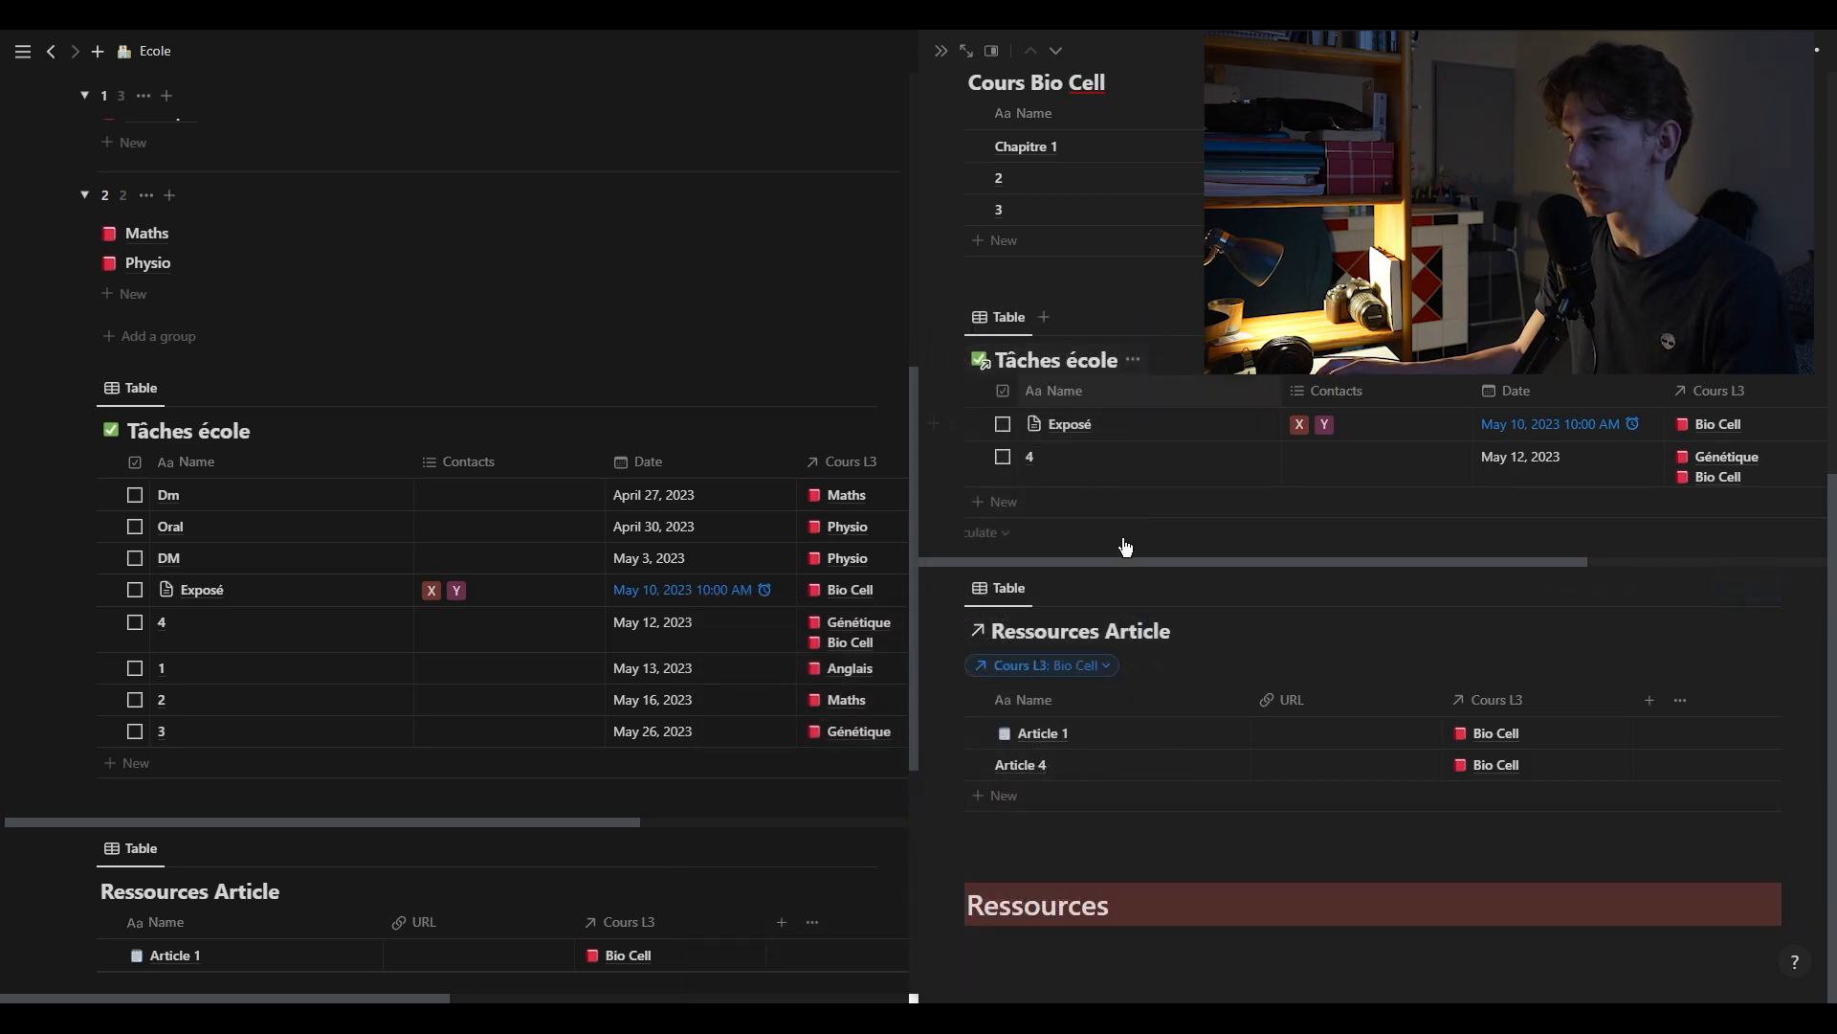
# Add a Heading 1 reading "Tâches" below the Ressources heading and give it a green background
pyautogui.click(1062, 956)
pyautogui.write('/h1')
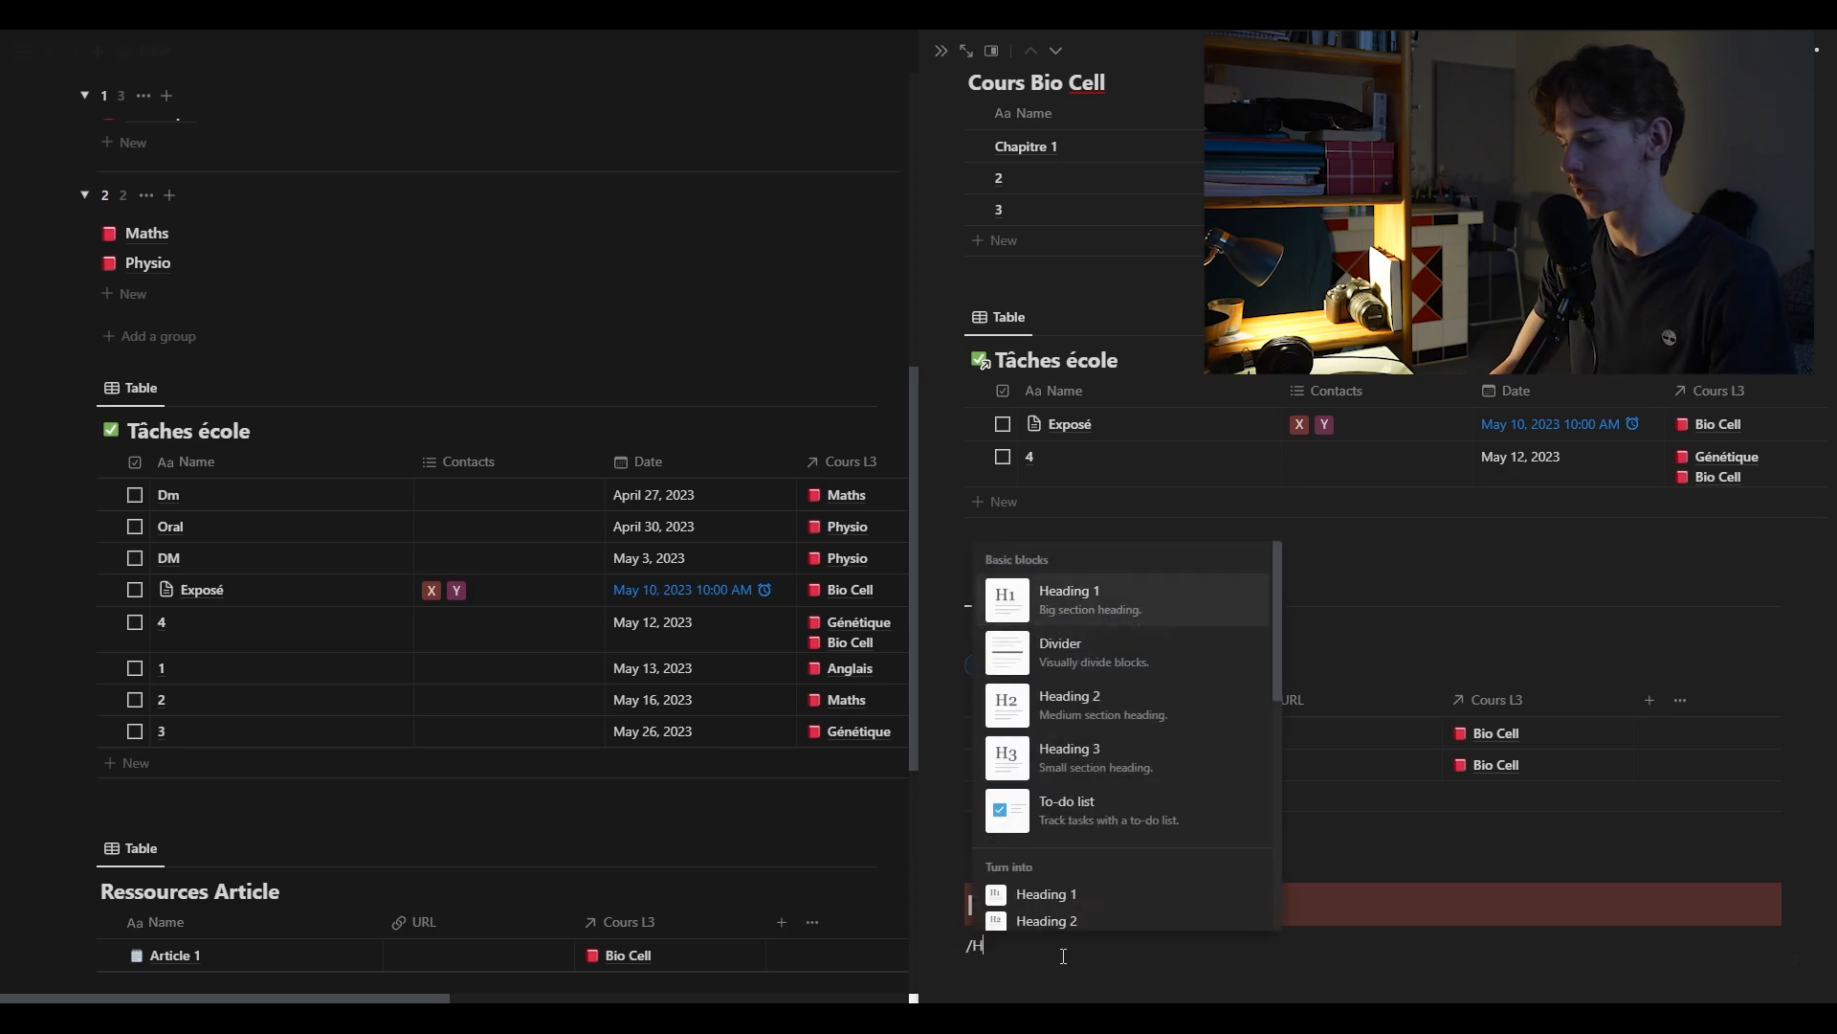
pyautogui.press('Return')
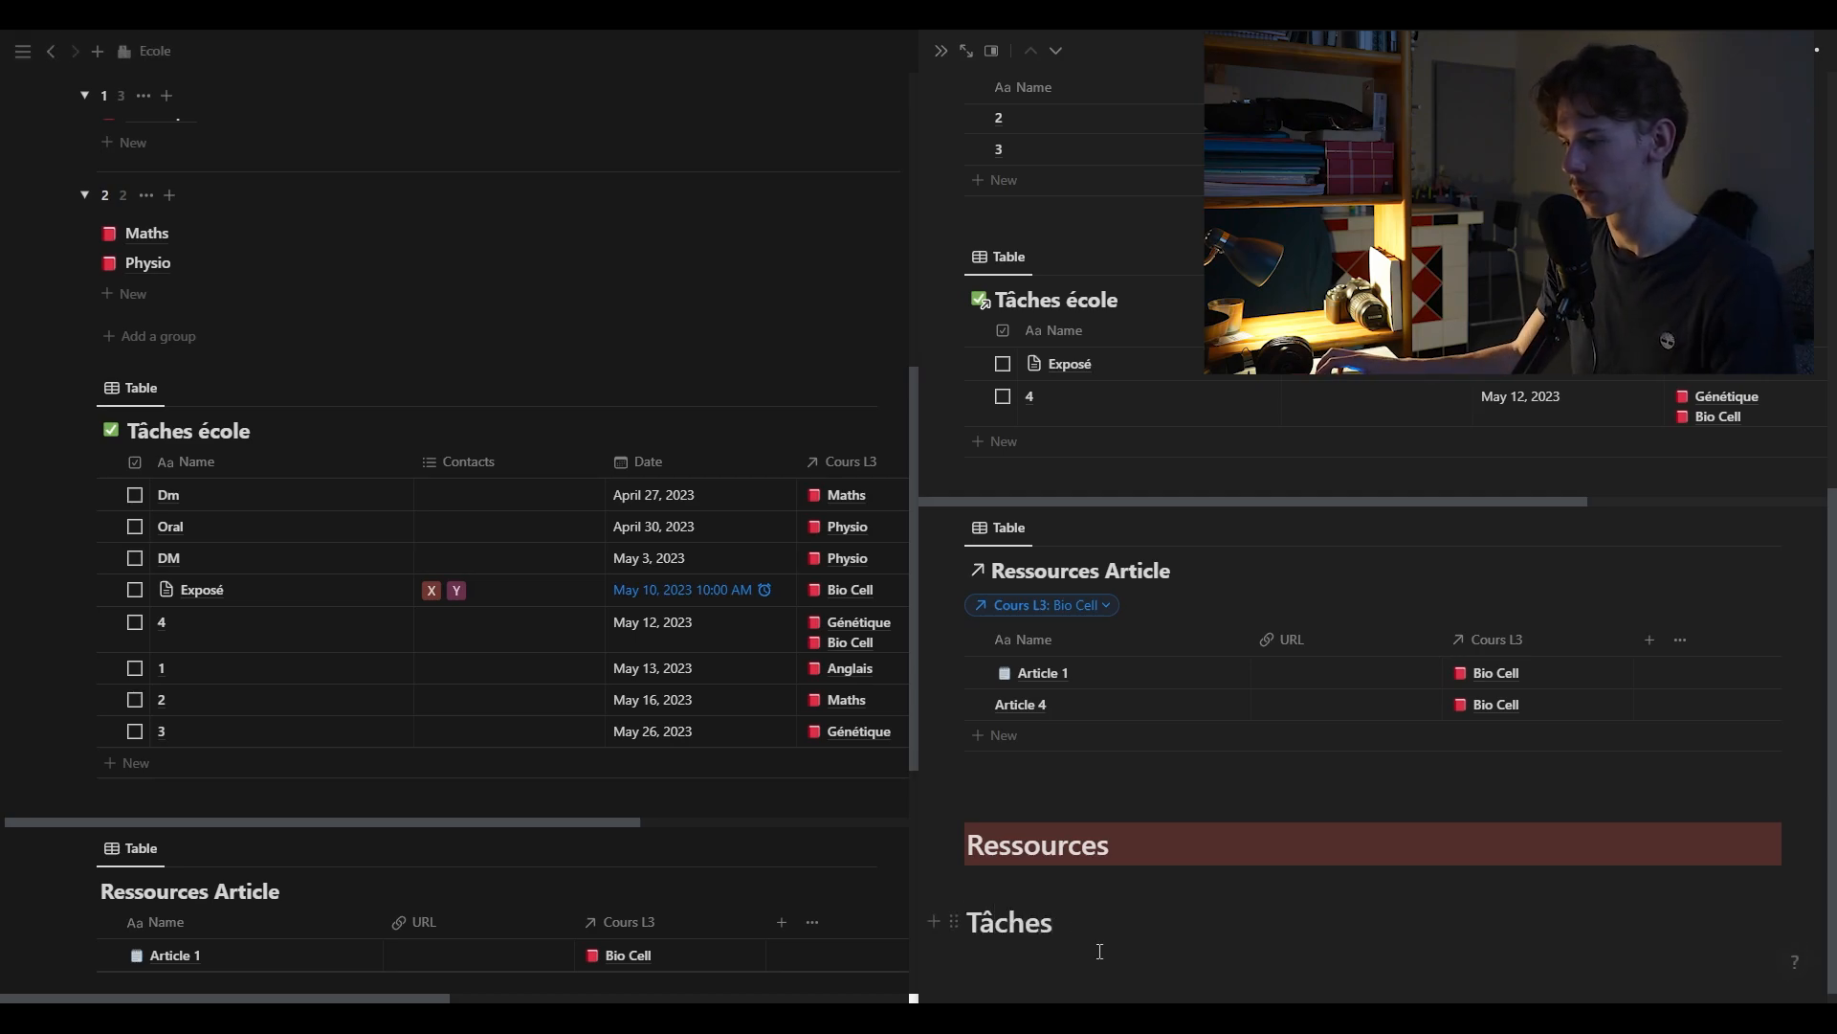
pyautogui.click(952, 922)
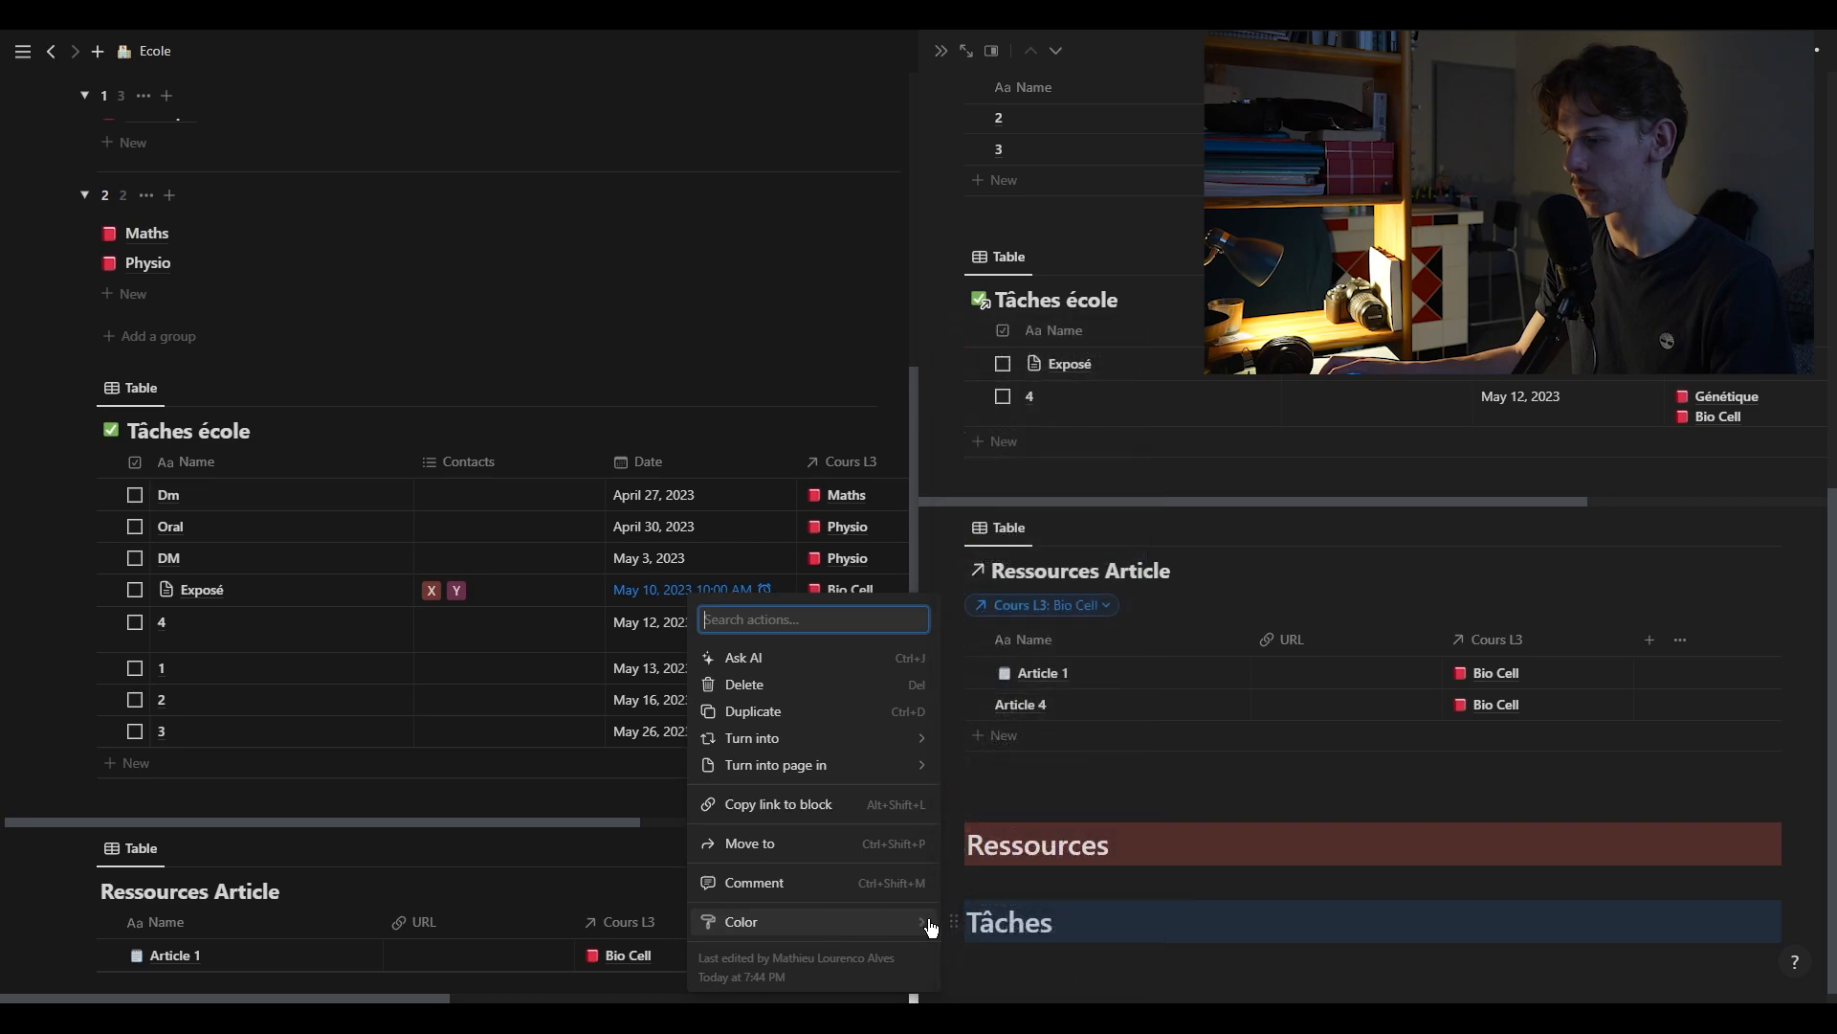
pyautogui.moveTo(888, 931)
pyautogui.click(1038, 875)
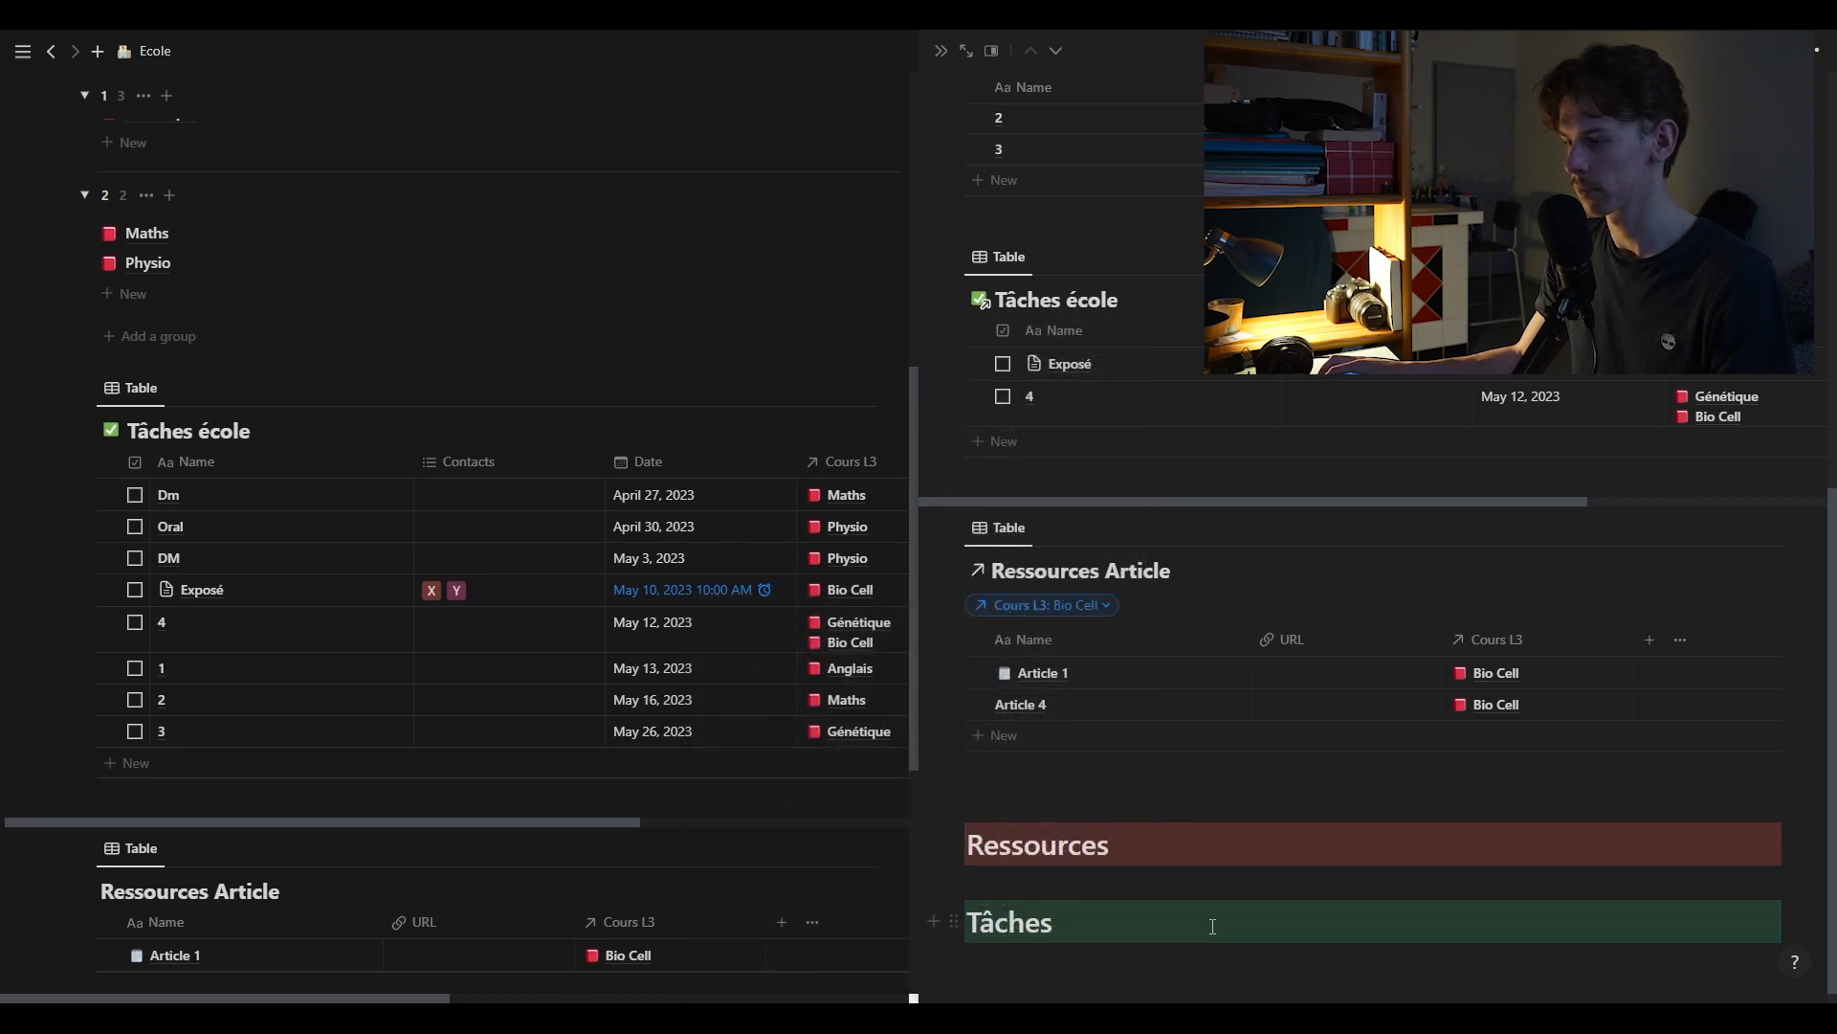
# Move the Tâches heading directly above the Tâches école view and the Ressources heading directly above the Ressources Article view
pyautogui.moveTo(957, 922); pyautogui.dragTo(990, 236)
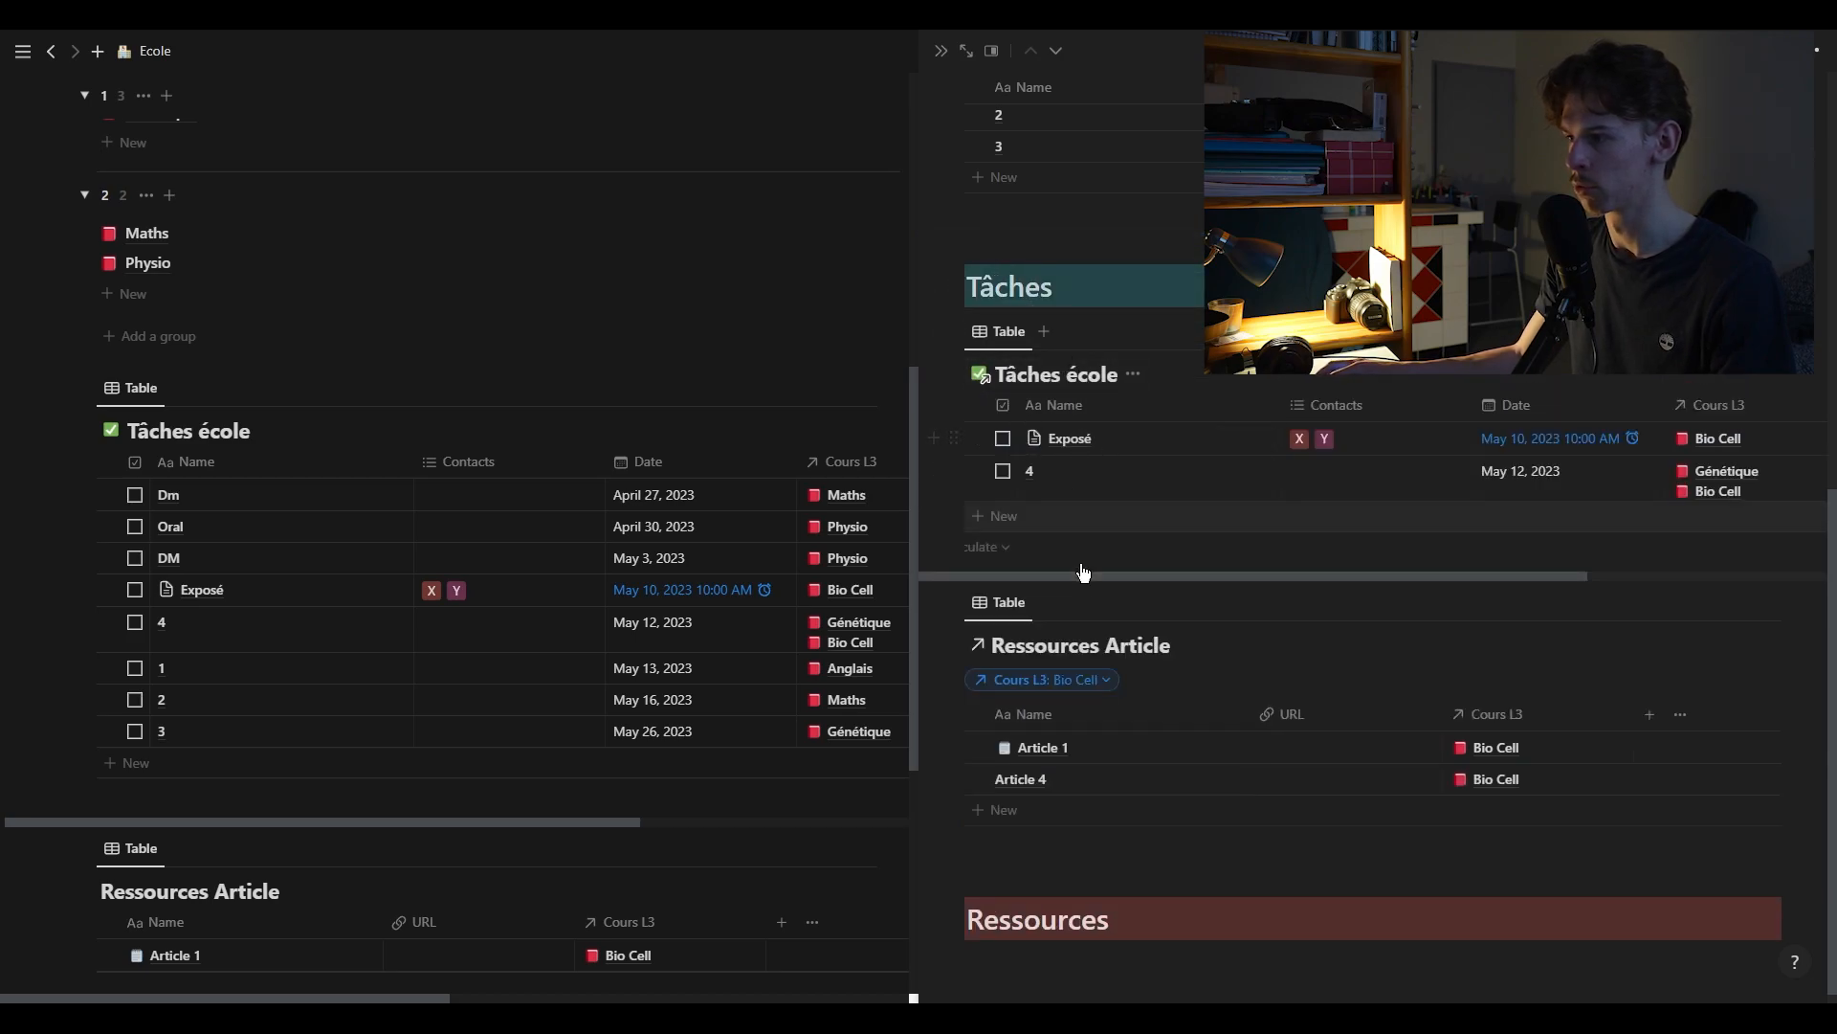
pyautogui.moveTo(963, 849); pyautogui.dragTo(995, 584)
pyautogui.scroll(10, 1137, 838)
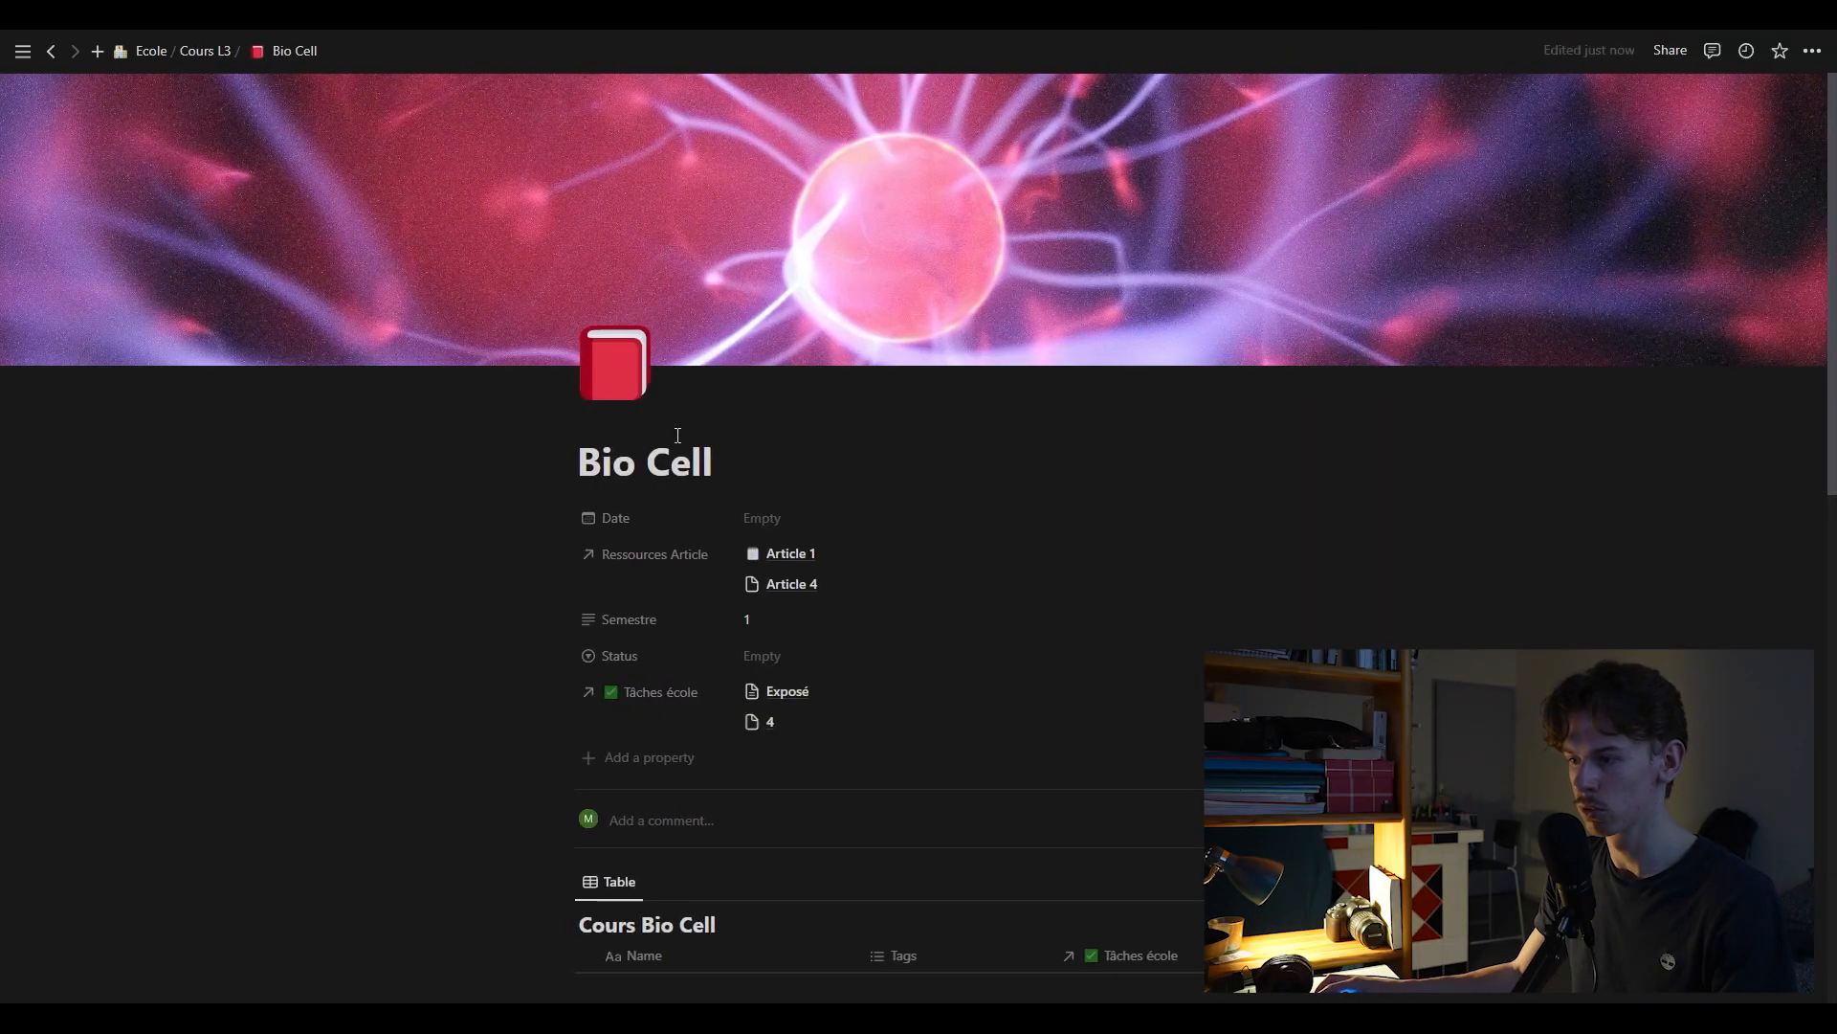
# Move the Tâches heading and the Tâches école view above the Cours Bio Cell table
pyautogui.scroll(-7, 682, 441)
pyautogui.scroll(-2, 687, 460)
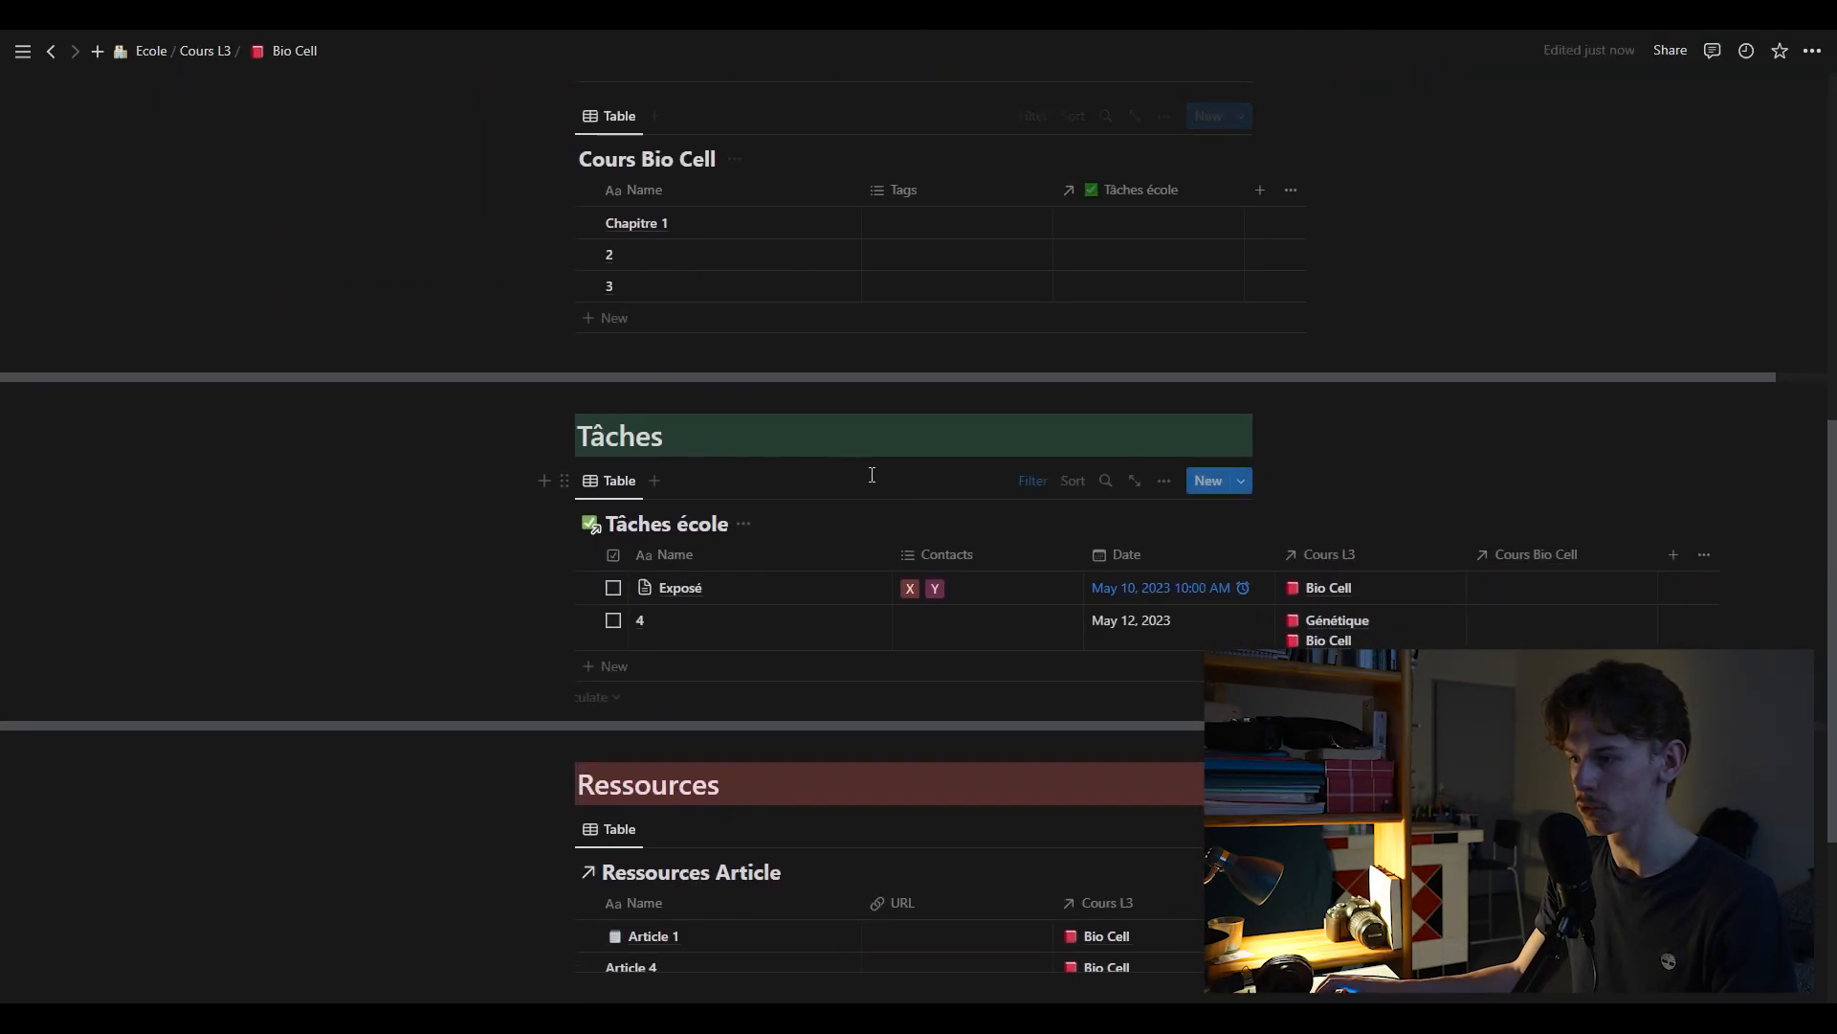
pyautogui.moveTo(565, 435); pyautogui.dragTo(740, 708)
pyautogui.scroll(-5, 741, 709)
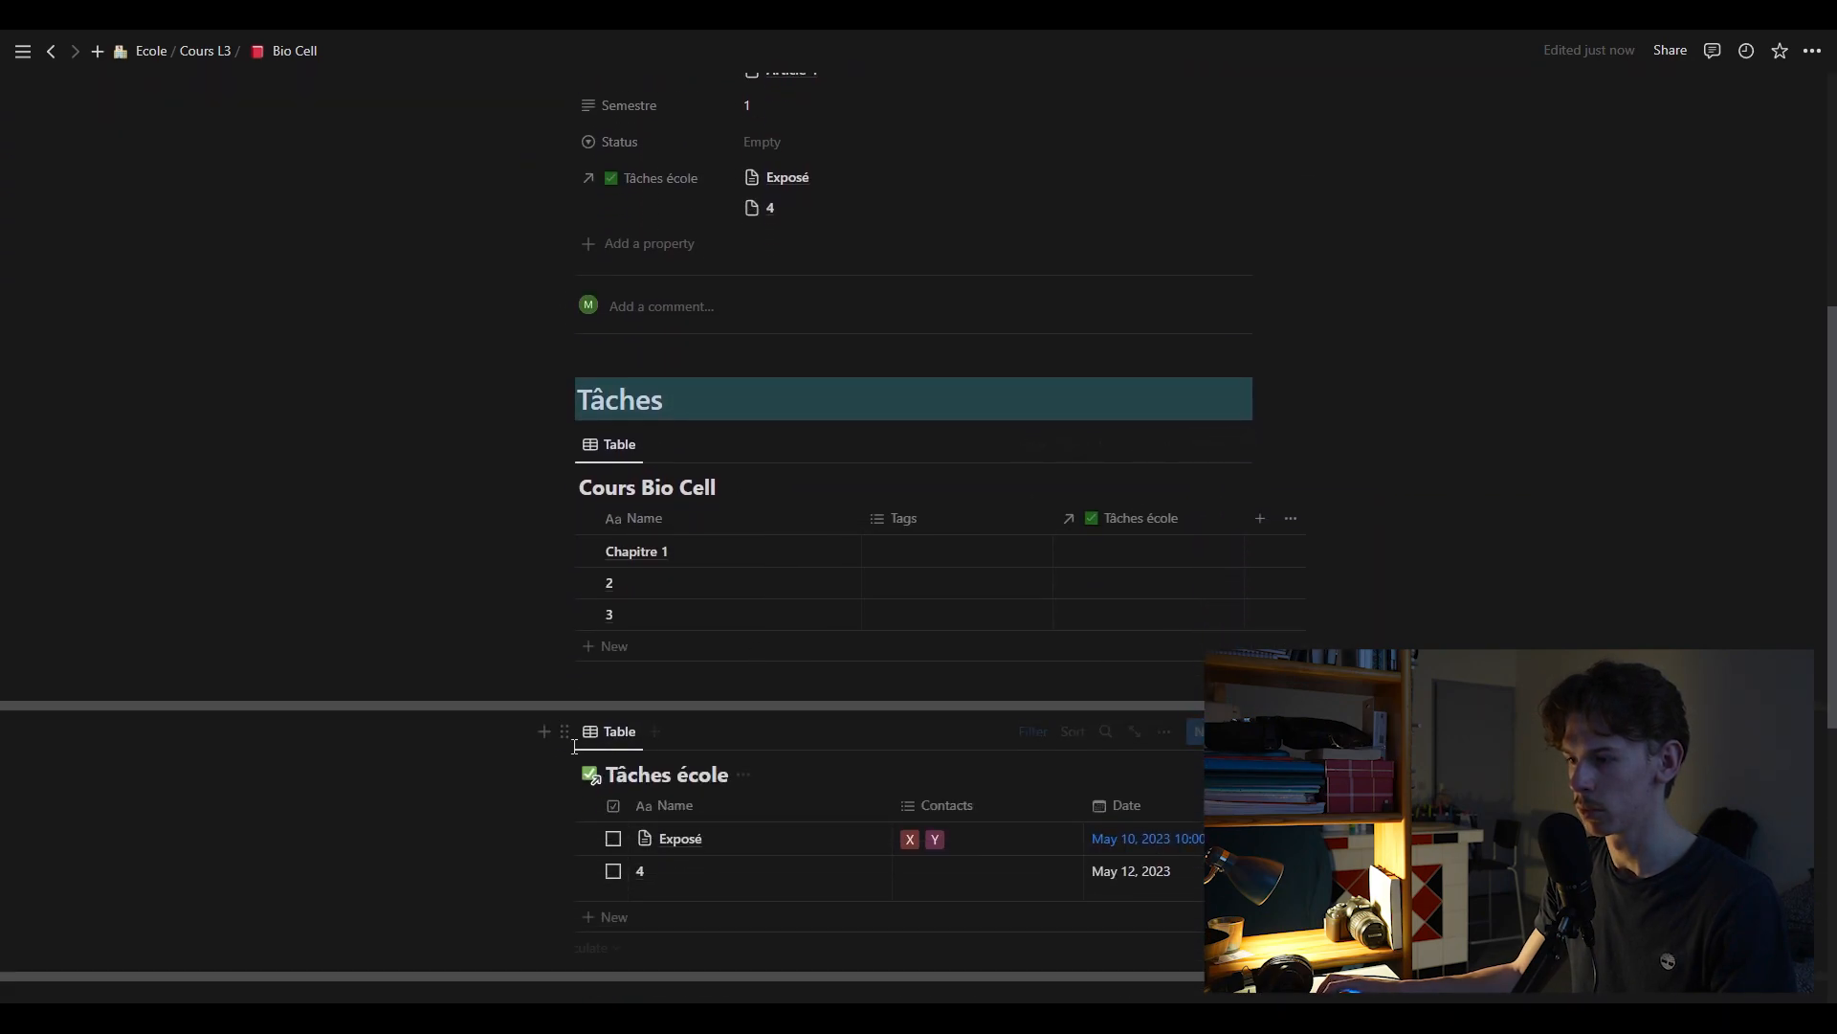
pyautogui.moveTo(566, 732); pyautogui.dragTo(640, 426)
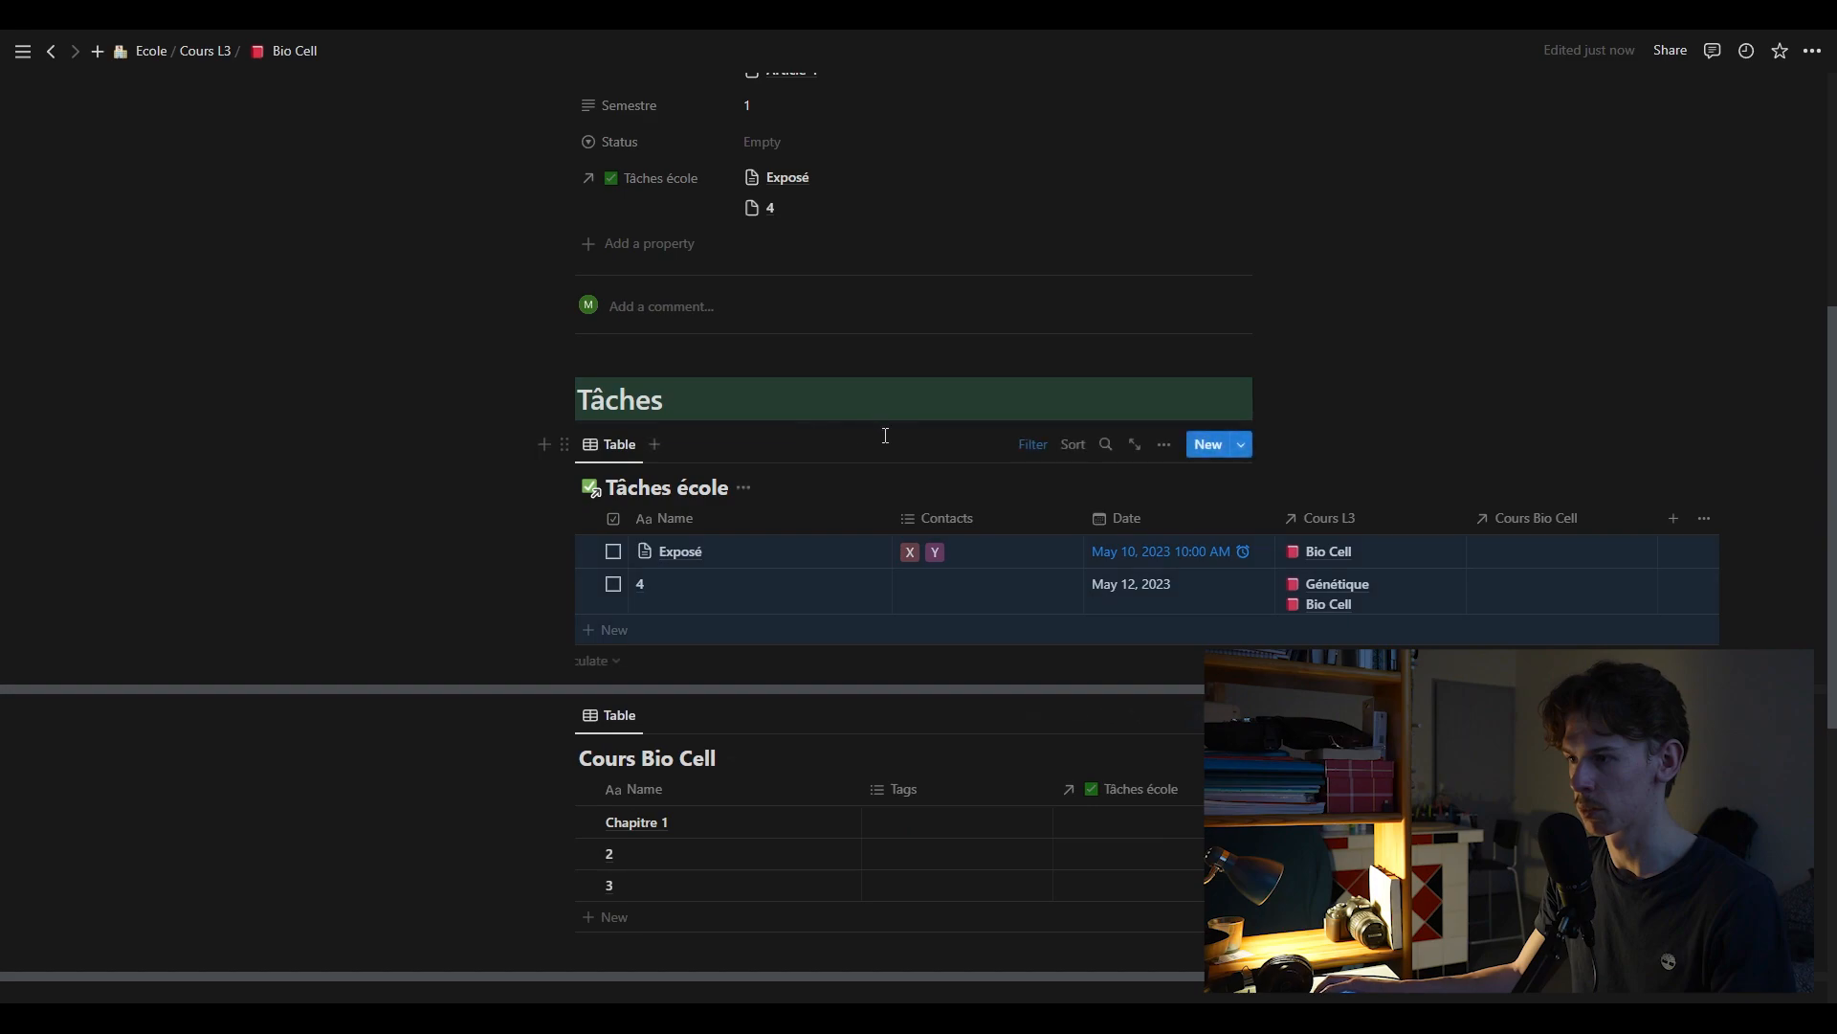
# Arrange the Tâches and Ressources headings side by side in two columns, with Tâches école and Ressources Article under their respective headings
pyautogui.scroll(-3, 885, 436)
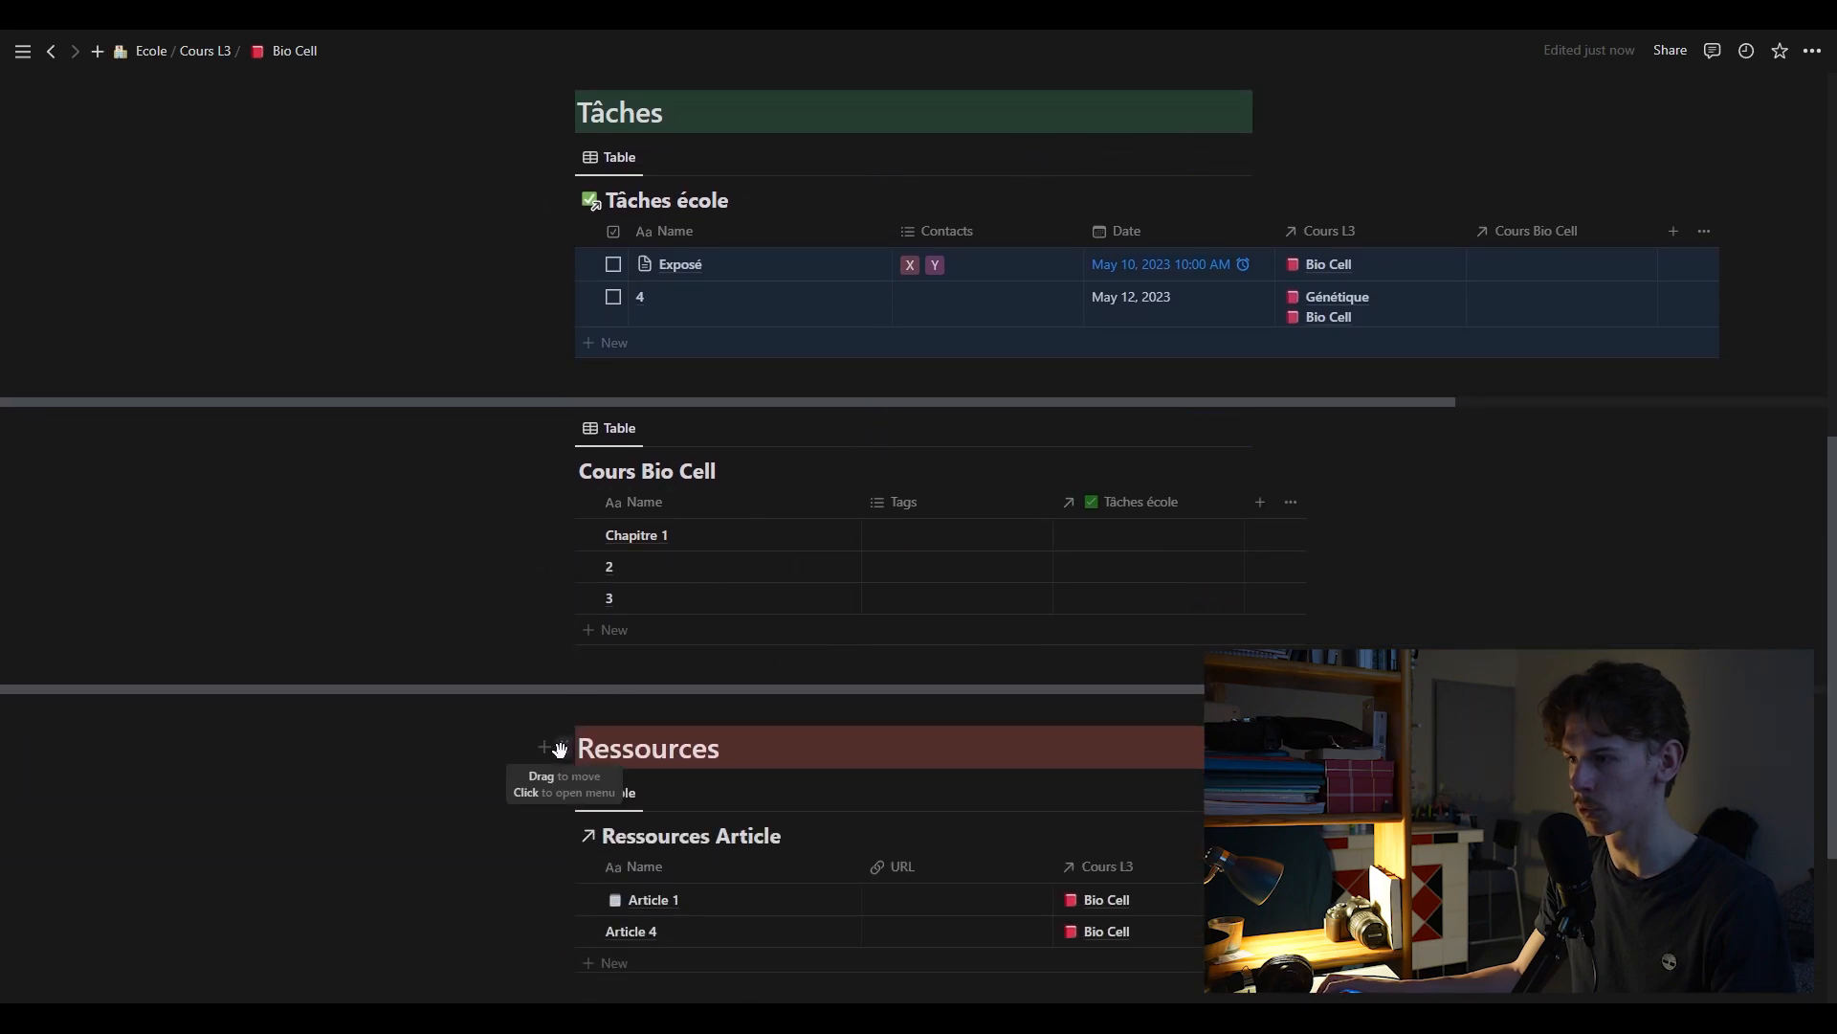
pyautogui.moveTo(564, 743); pyautogui.dragTo(1263, 508)
pyautogui.scroll(-2, 957, 440)
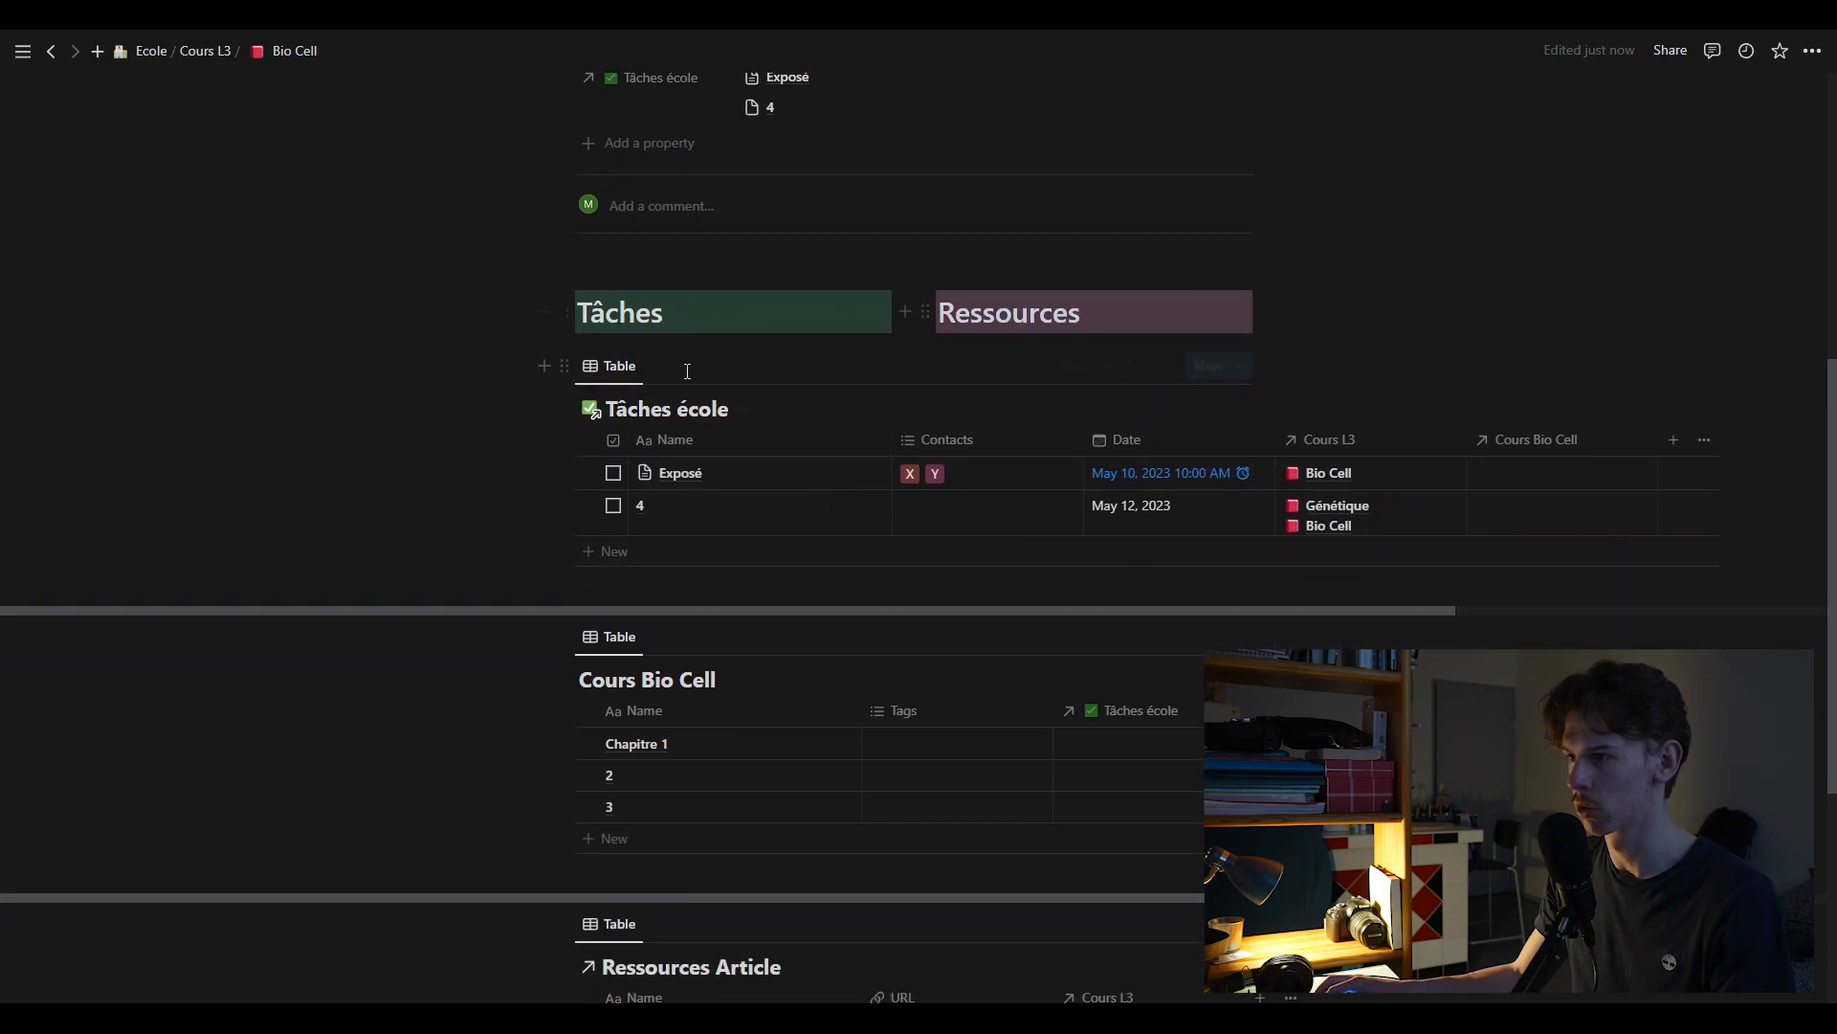
pyautogui.moveTo(563, 369); pyautogui.dragTo(615, 334)
pyautogui.scroll(-3, 1055, 478)
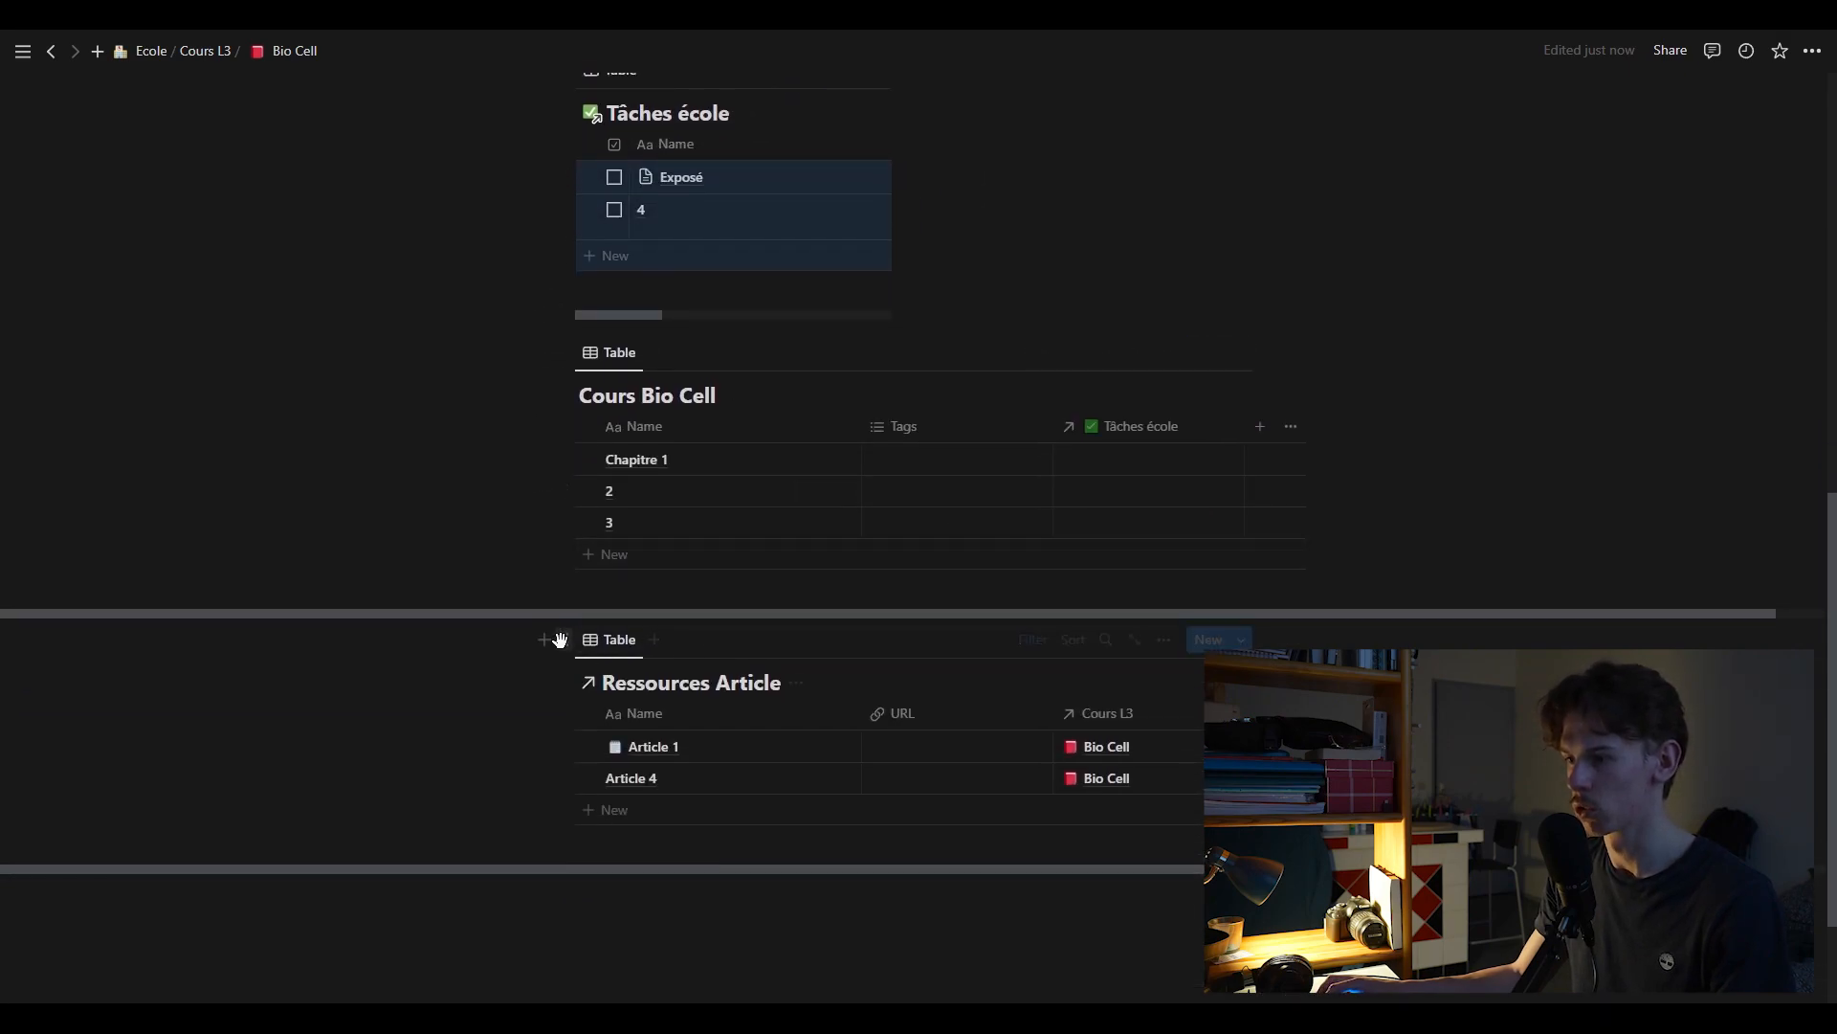
pyautogui.moveTo(558, 640); pyautogui.dragTo(1000, 245)
pyautogui.scroll(2, 954, 416)
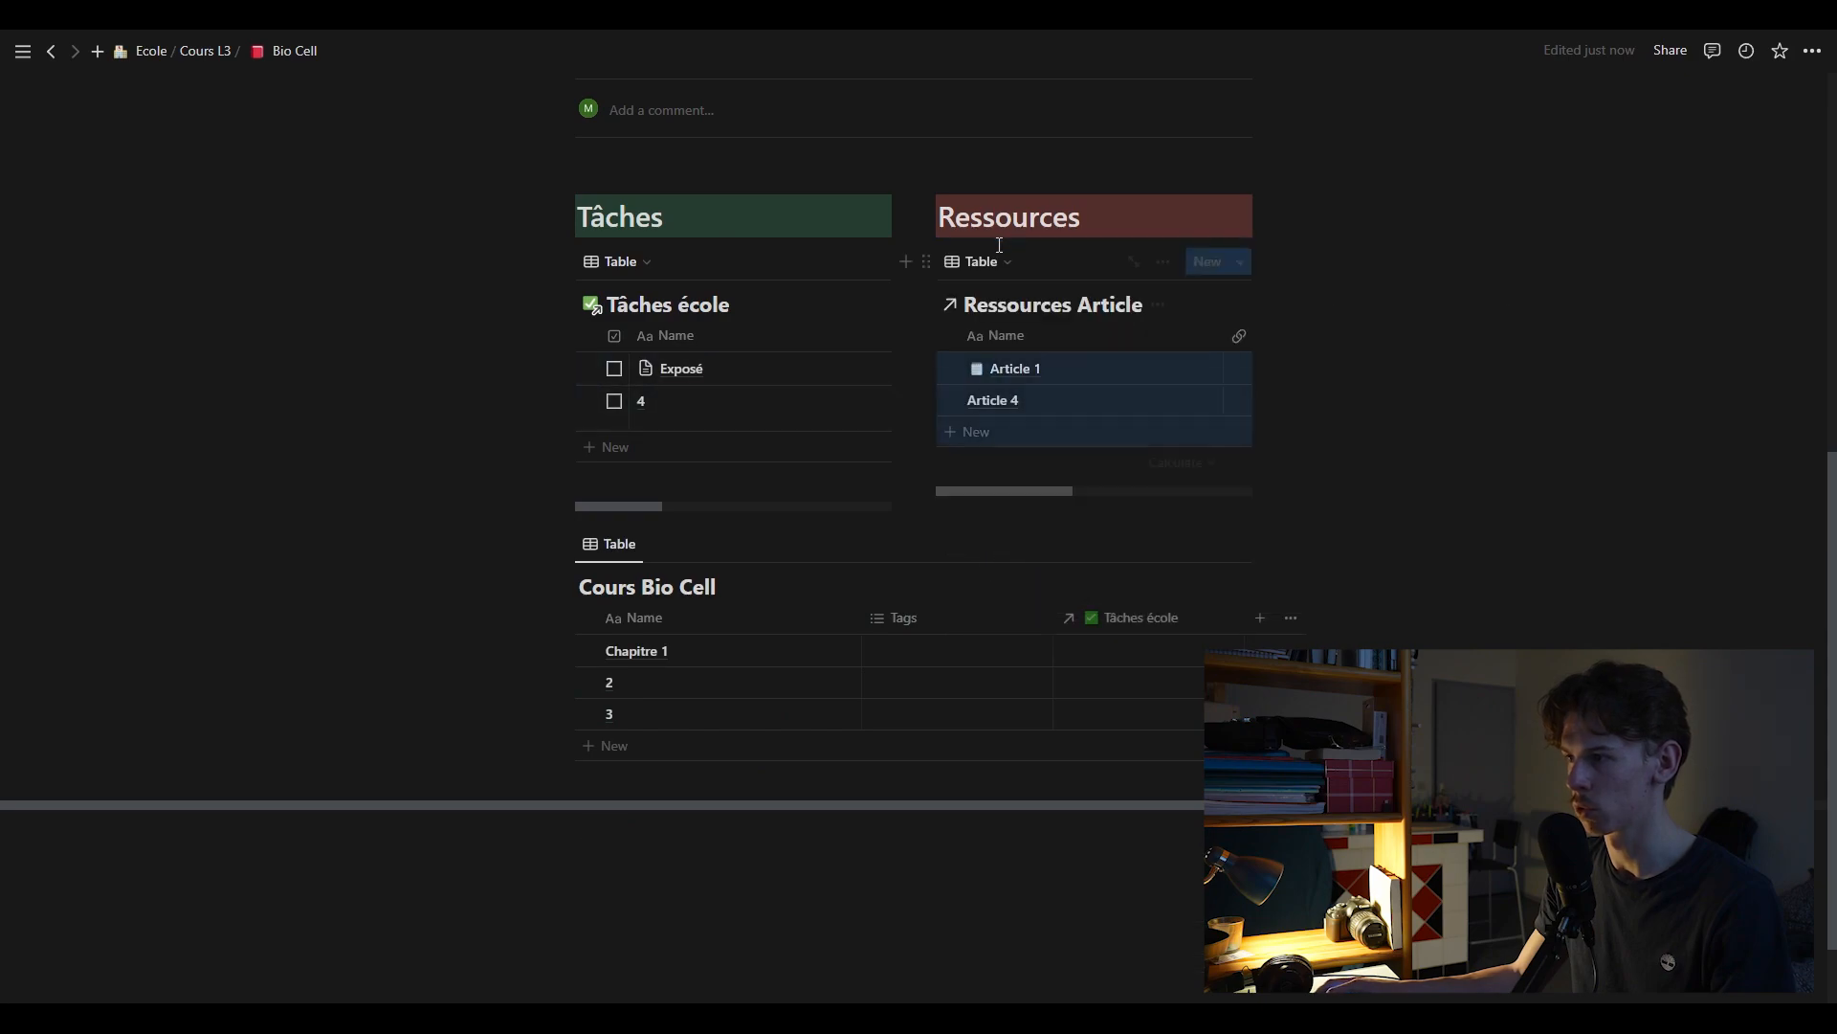
# Set the Bio Cell page to full width and return to the Ecole page
pyautogui.click(1812, 53)
pyautogui.click(1793, 218)
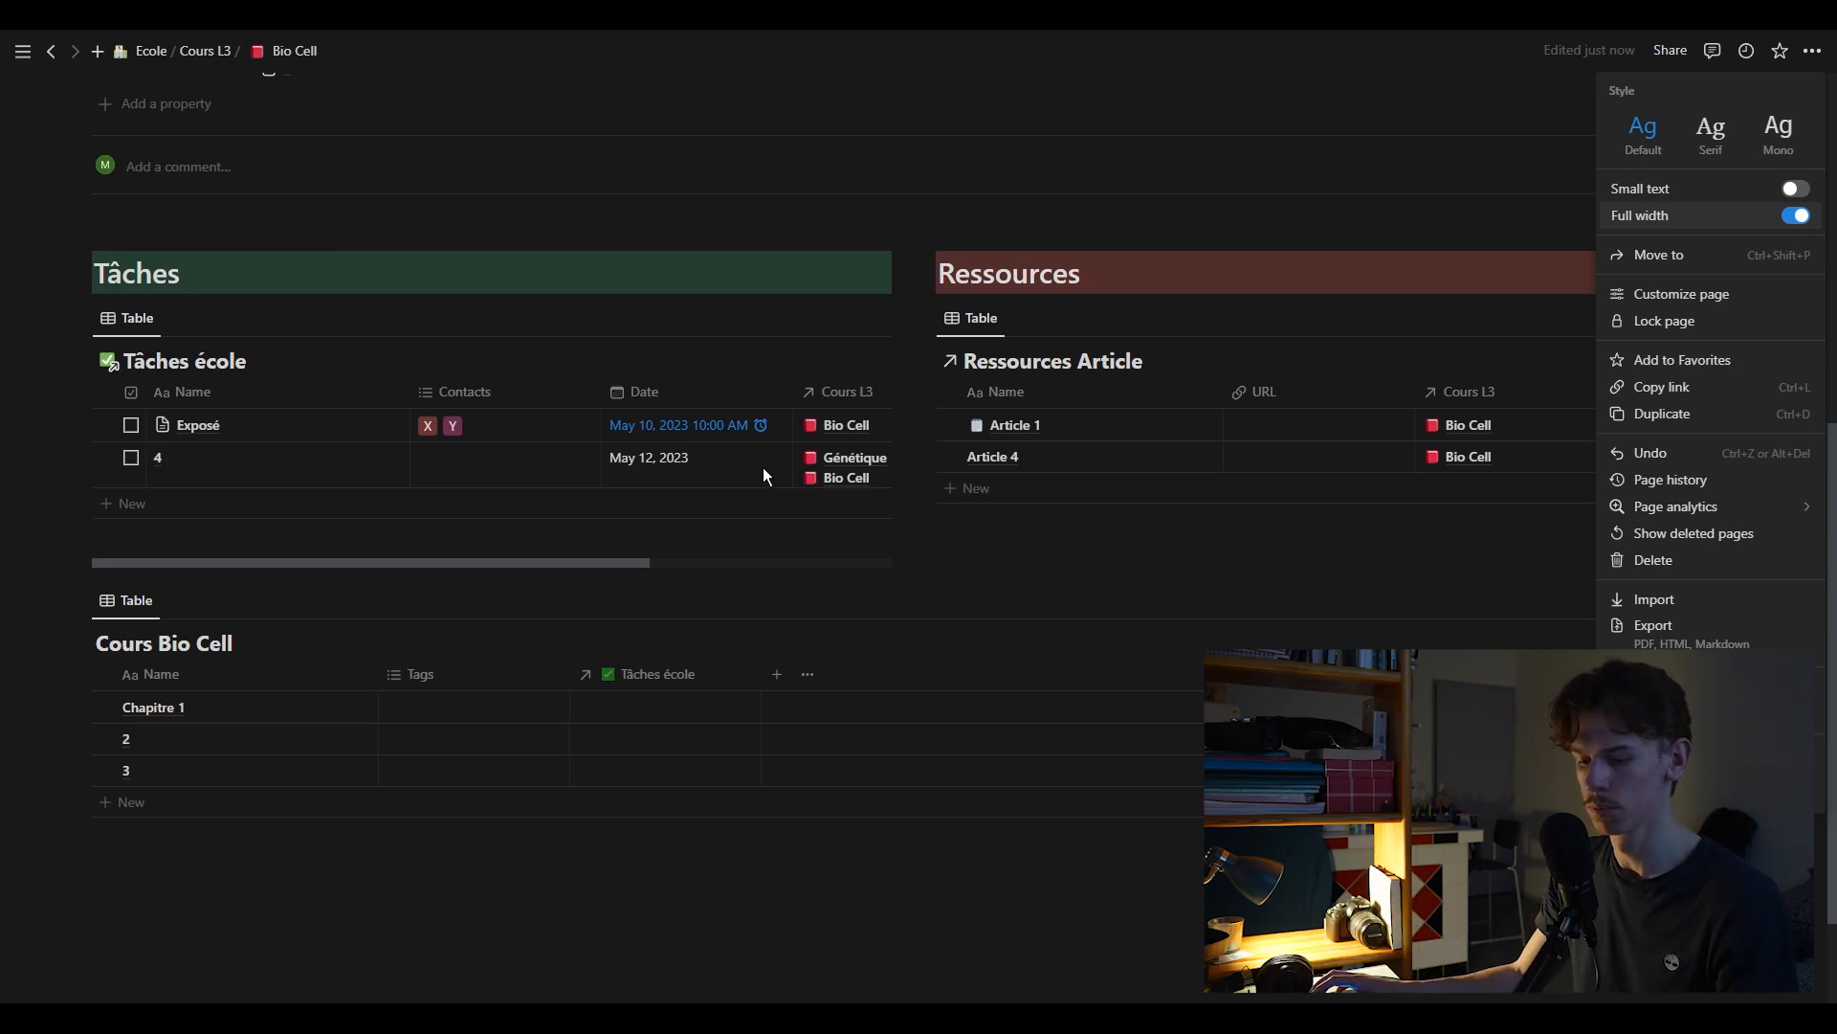
pyautogui.click(620, 952)
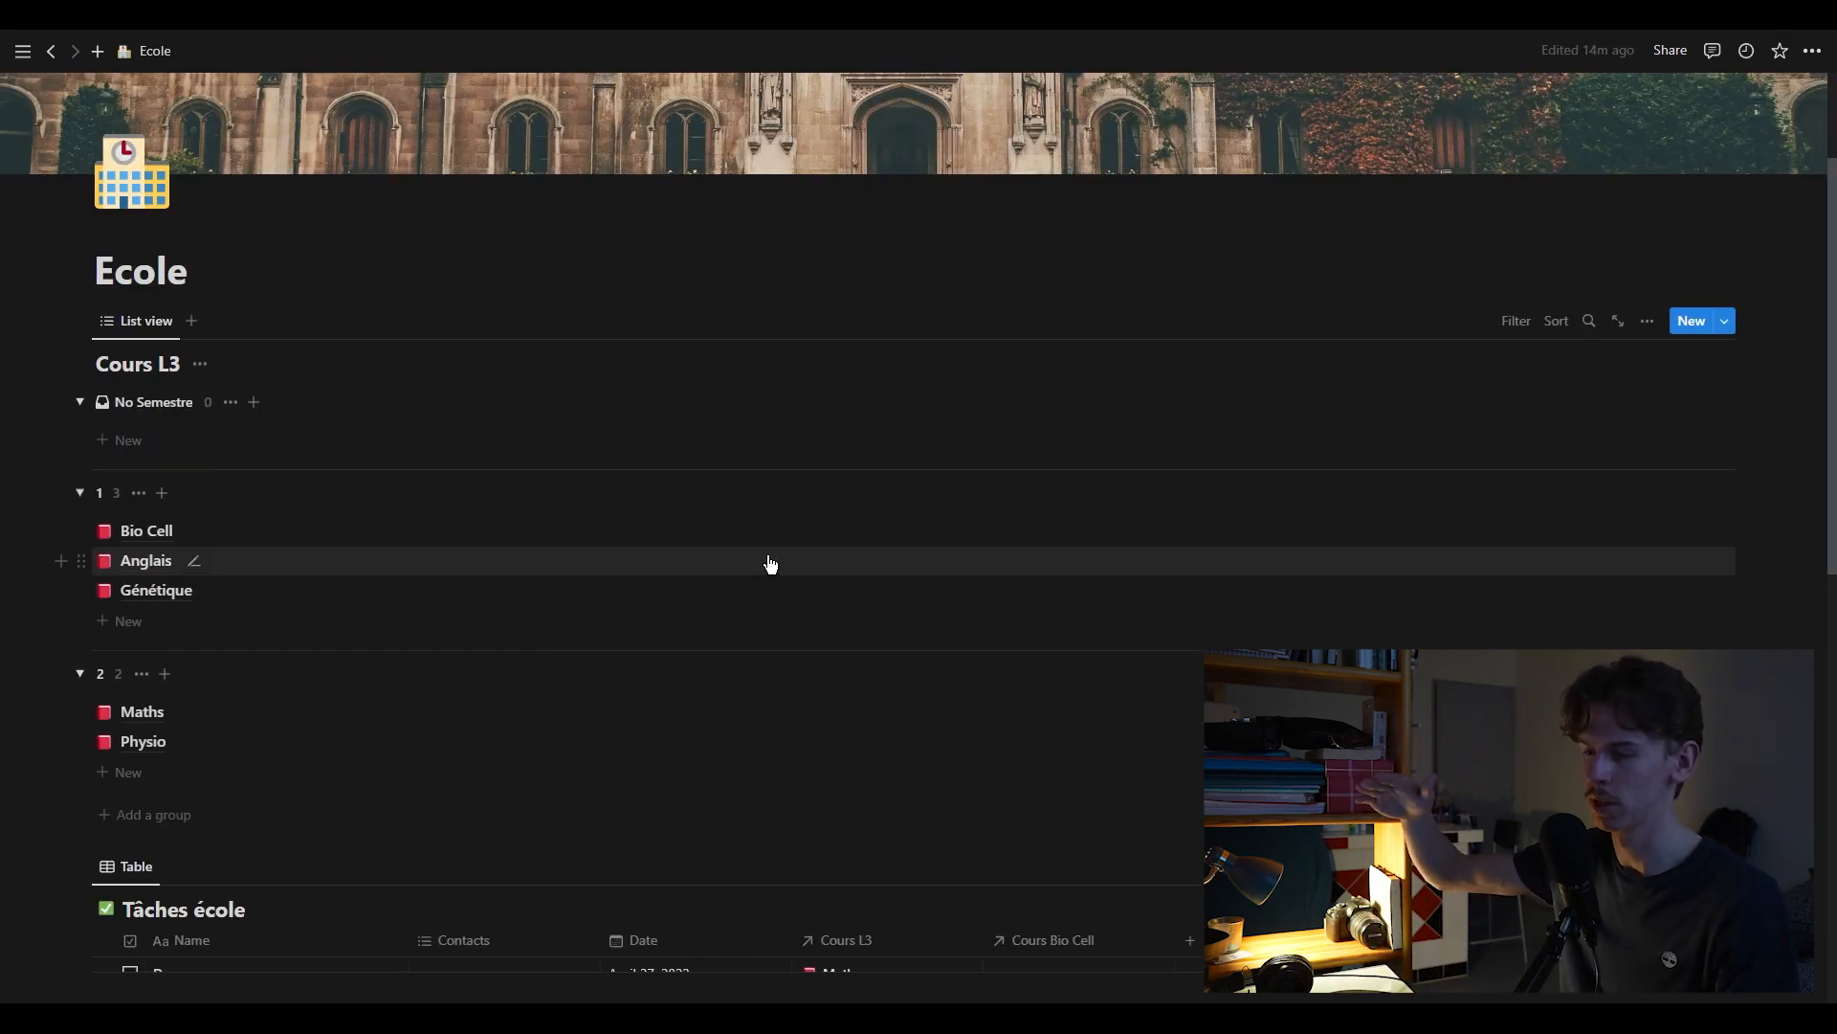
pyautogui.scroll(-3, 771, 561)
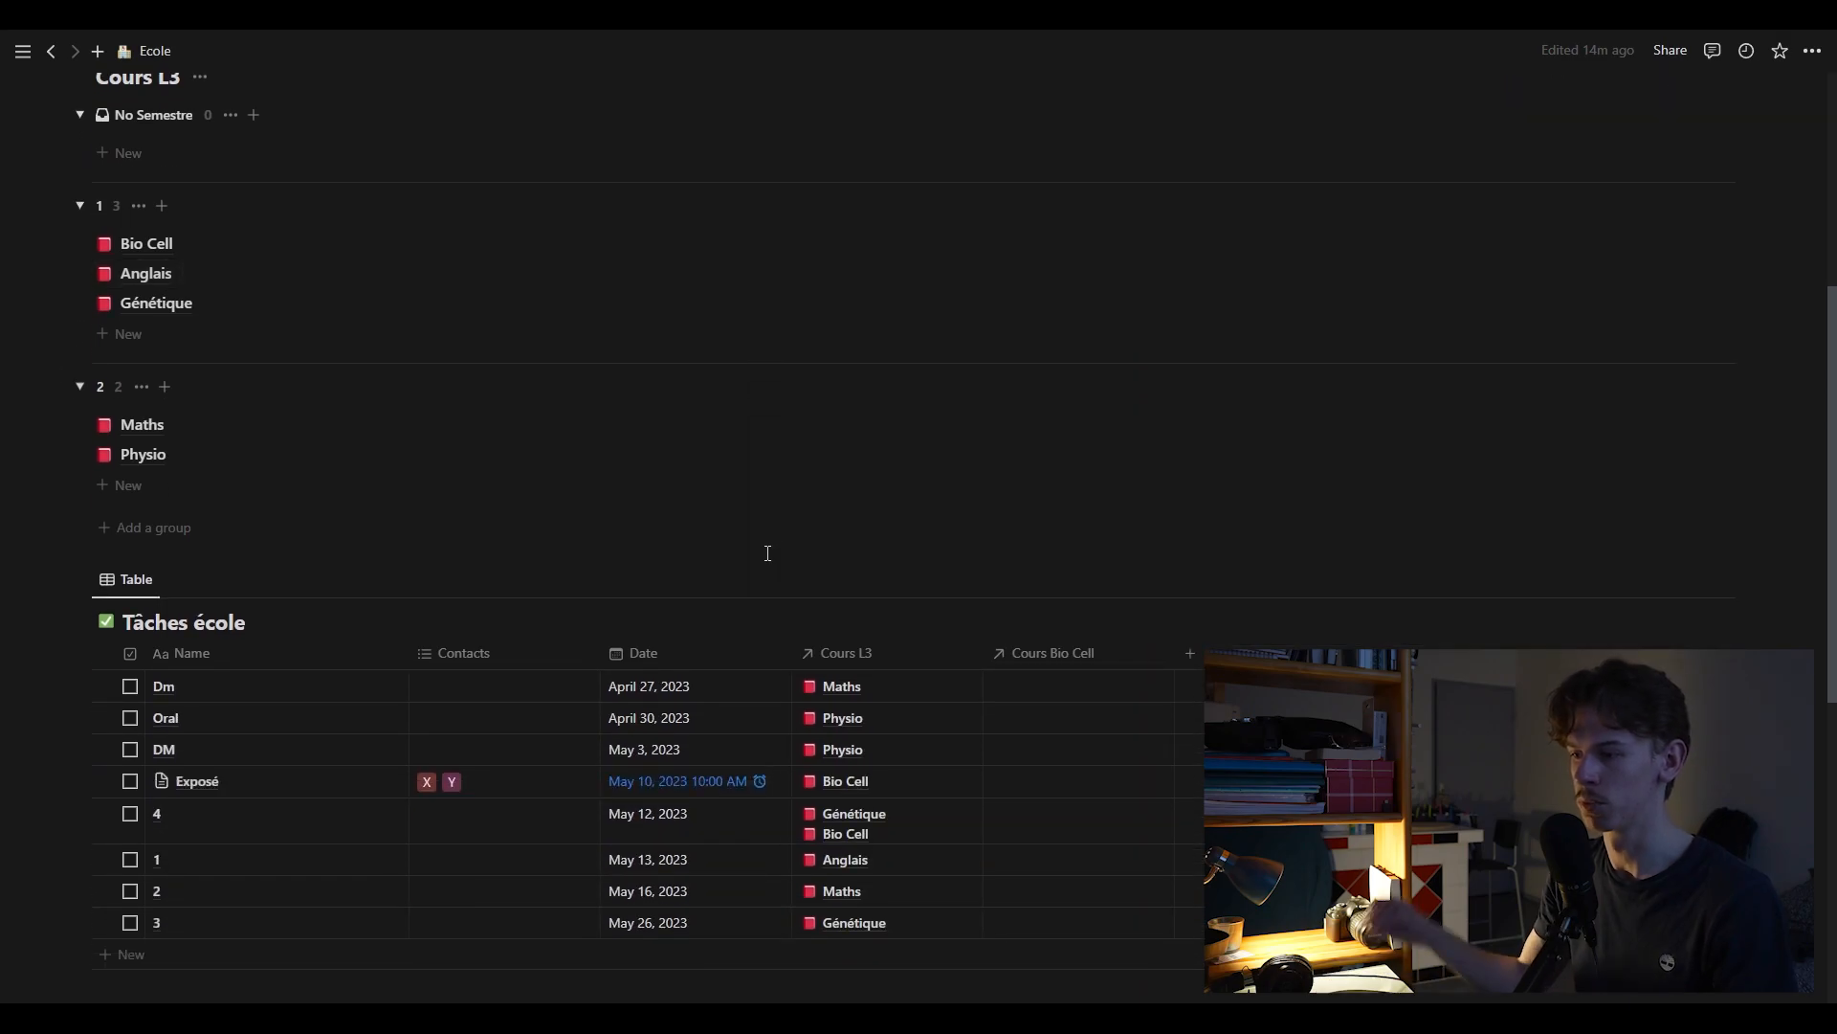